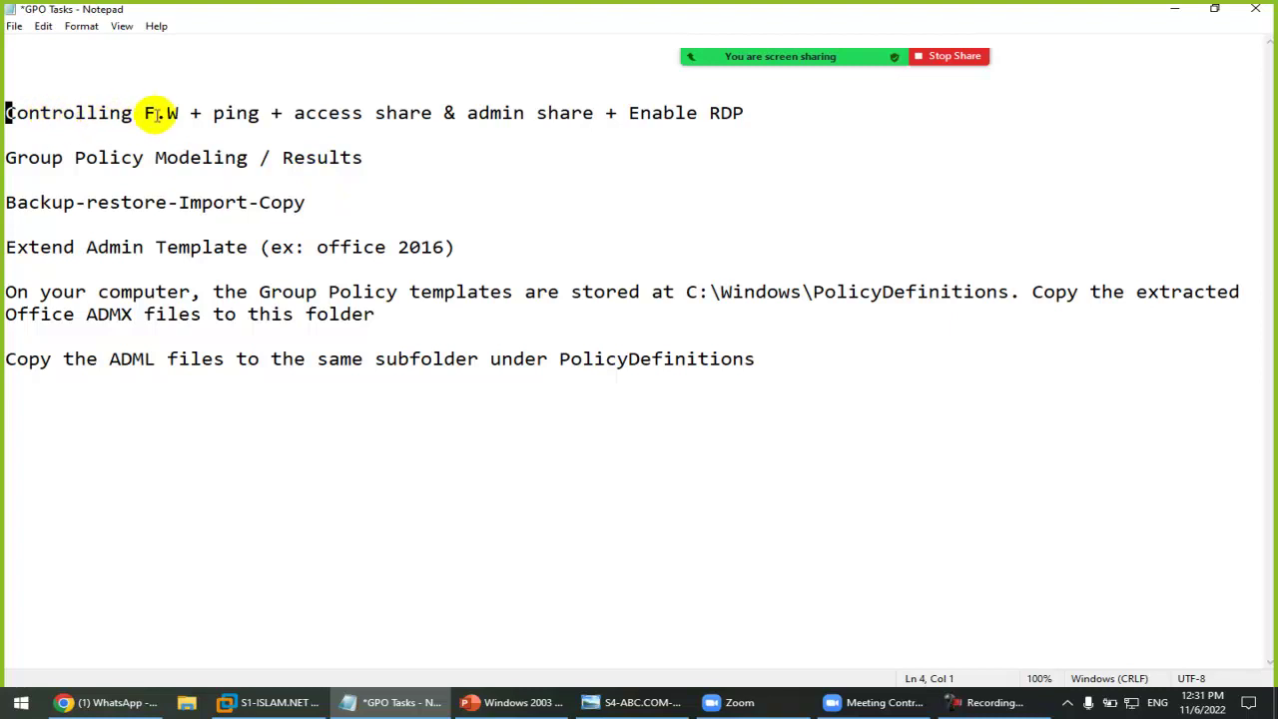
Step: Highlight the F.W, ping, access share, admin share and Enable RDP items in the task notes
left_click_drag(133, 113, 196, 113)
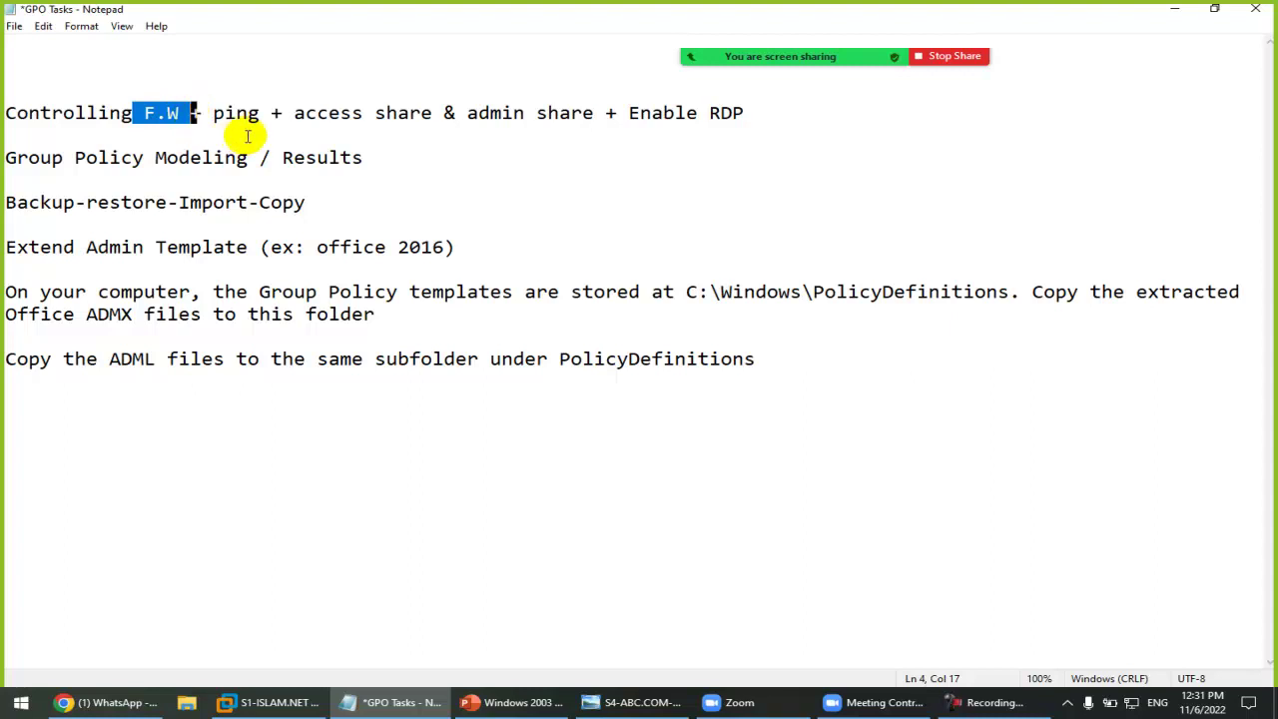
left_click_drag(212, 112, 264, 113)
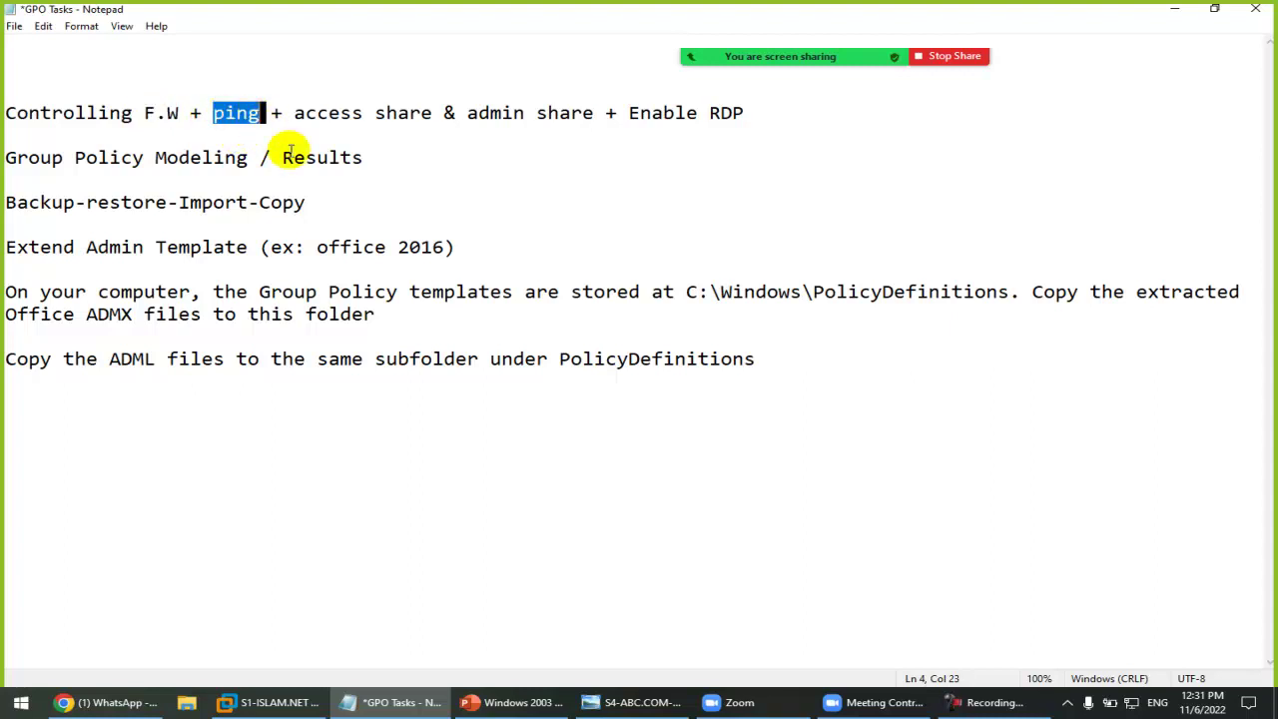
left_click_drag(293, 113, 440, 113)
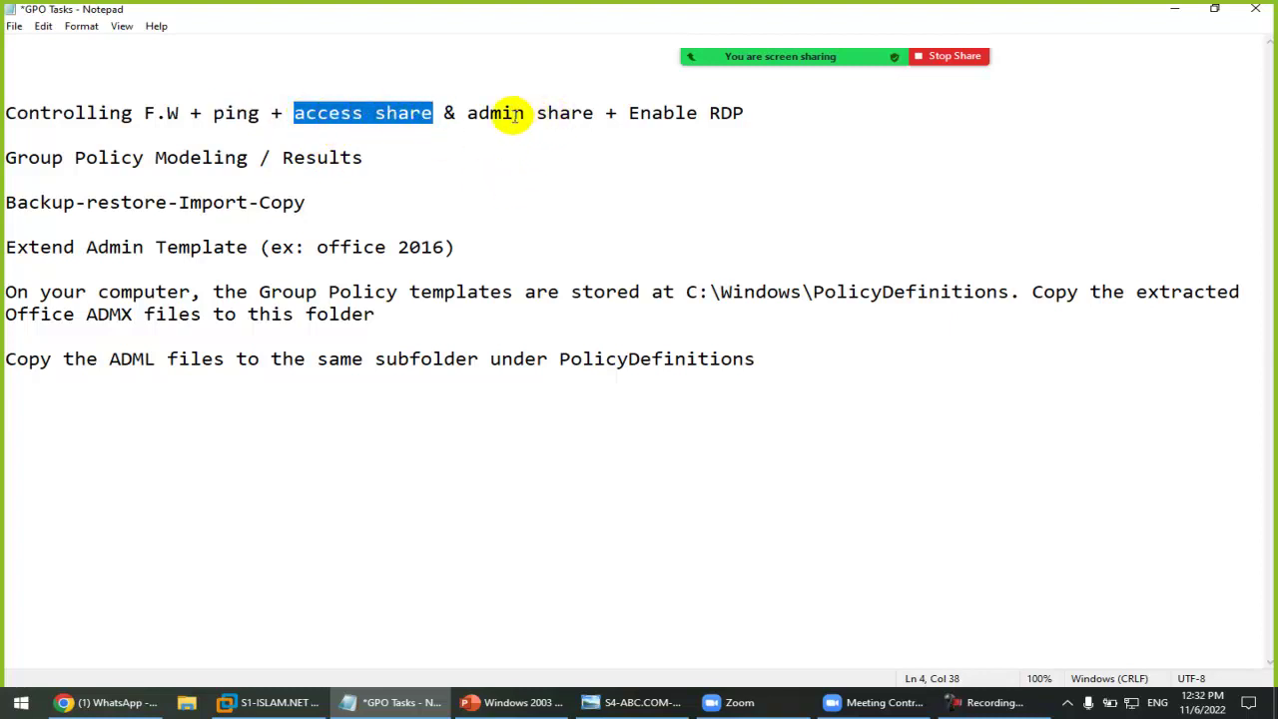
left_click_drag(480, 113, 585, 108)
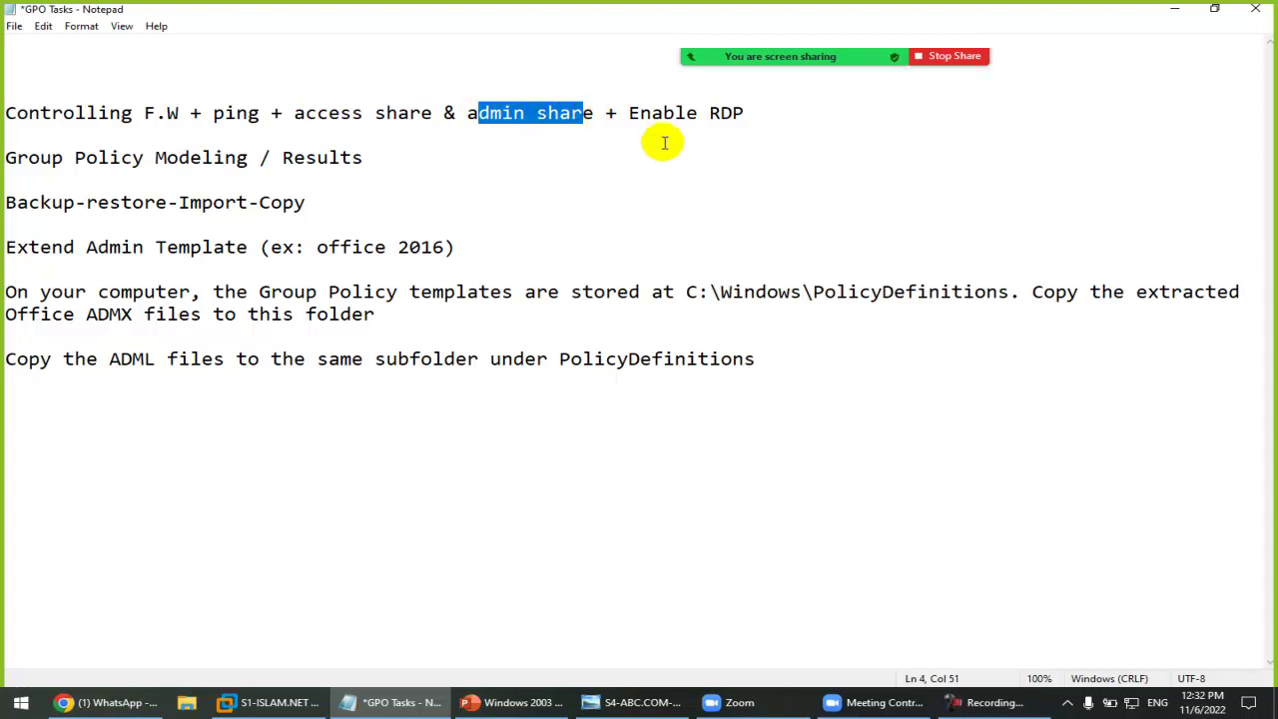
left_click(677, 113)
left_click_drag(626, 113, 747, 112)
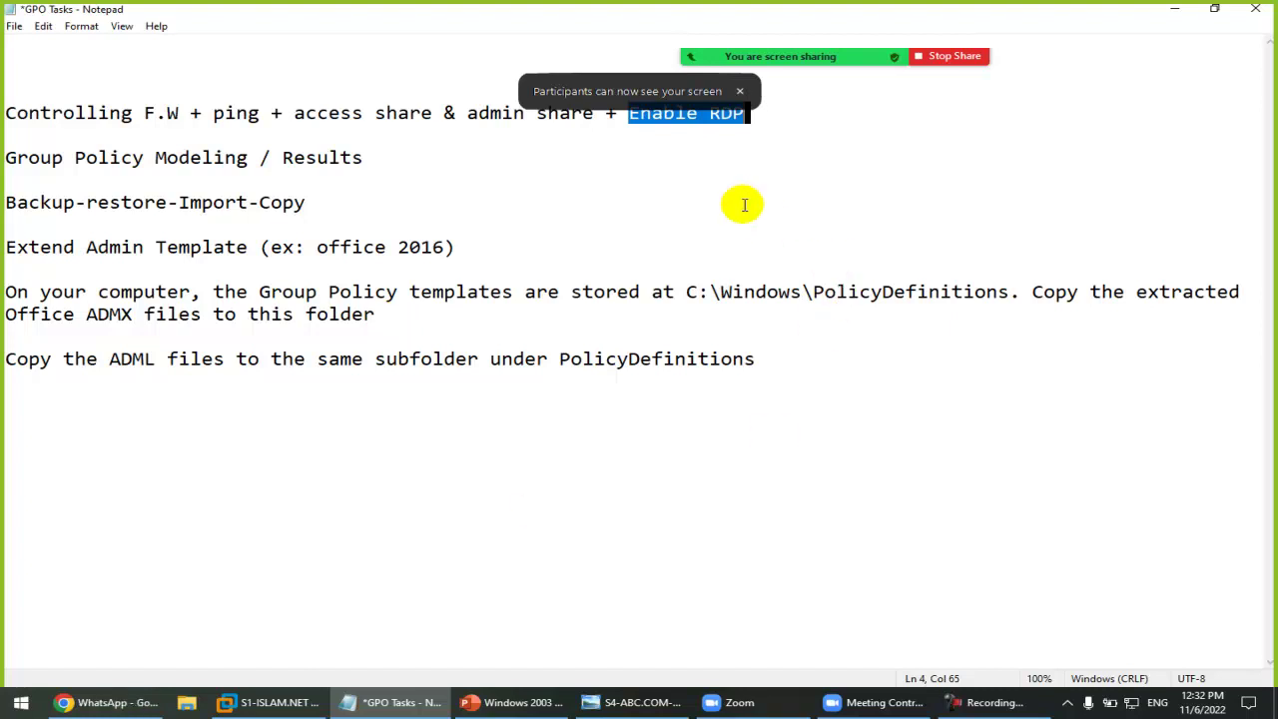
left_click(688, 172)
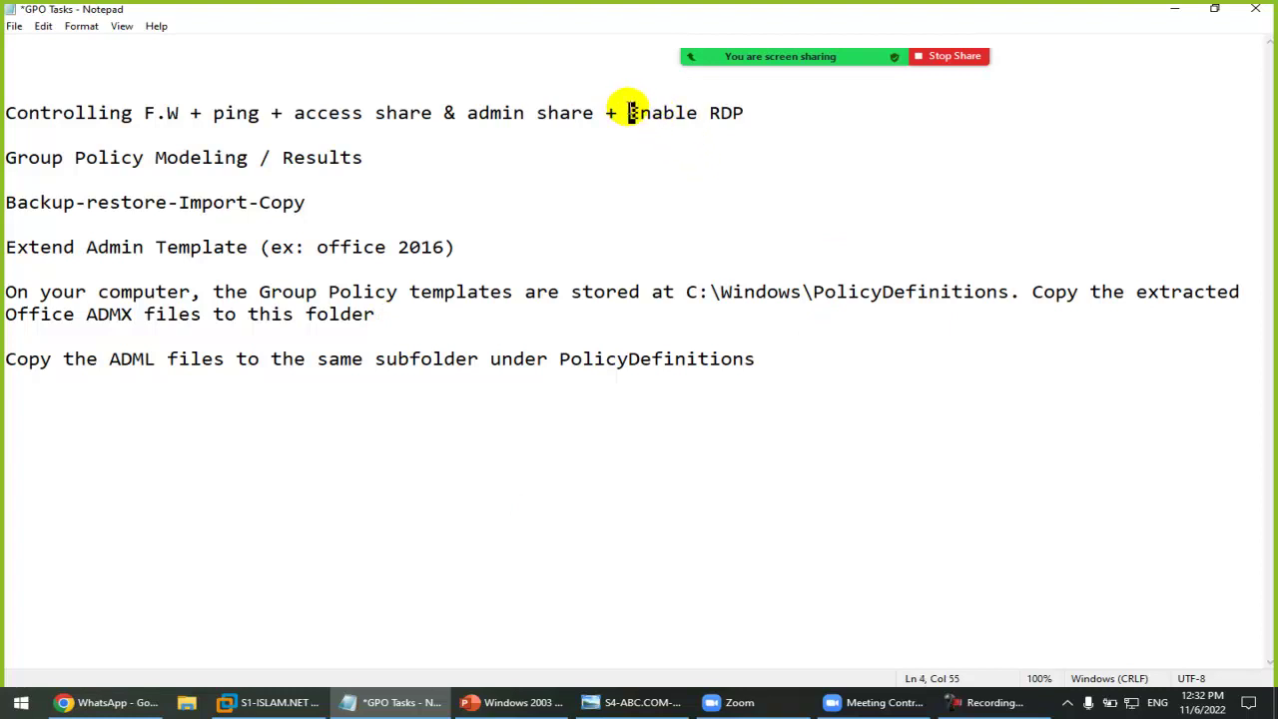
left_click_drag(625, 112, 751, 113)
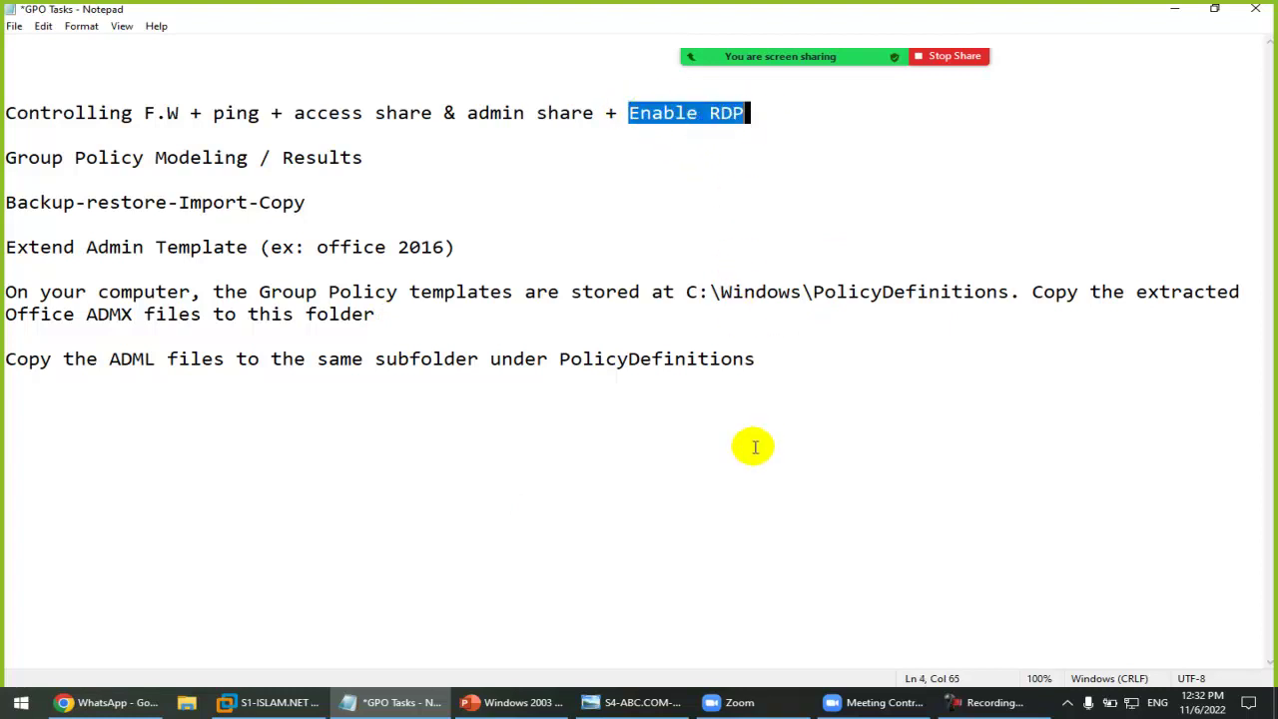
Step: On S1-ISLAM.NET, open This PC's About page and check the Remote Desktop settings
left_click(275, 703)
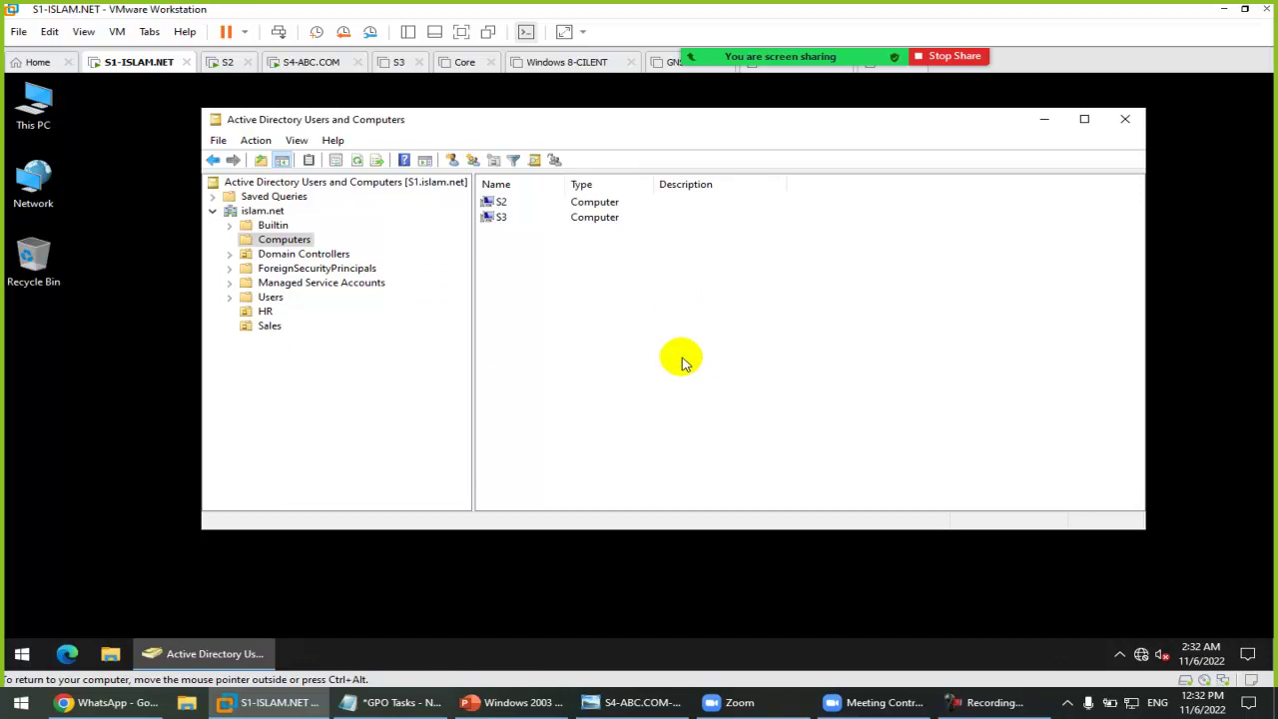
left_click(33, 108)
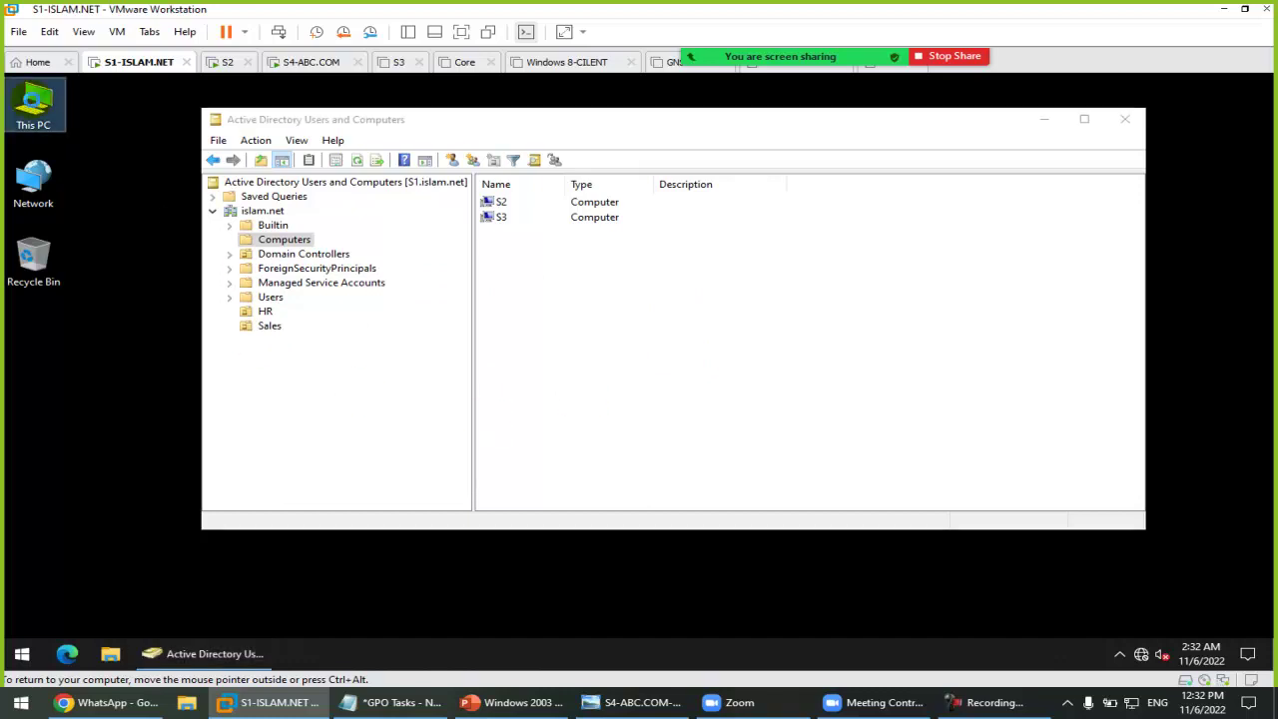
right_click(33, 105)
left_click(100, 283)
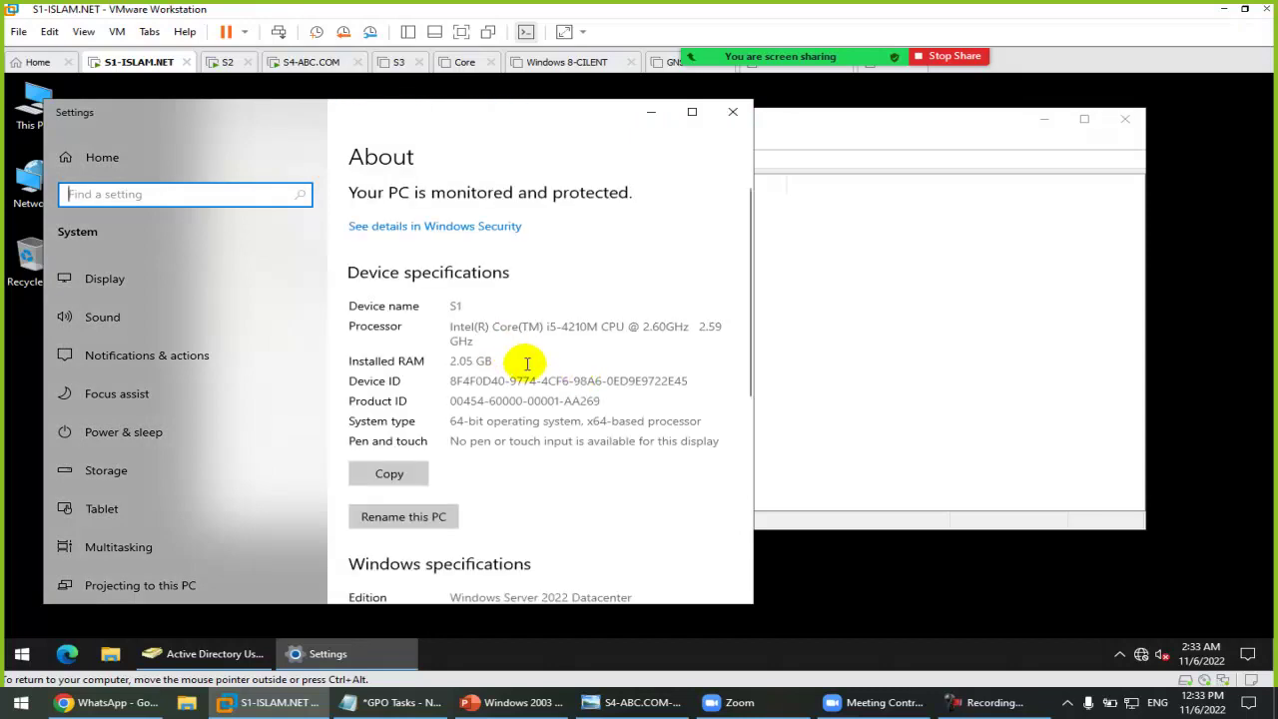
scroll(523, 361, "down", 5)
left_click(416, 420)
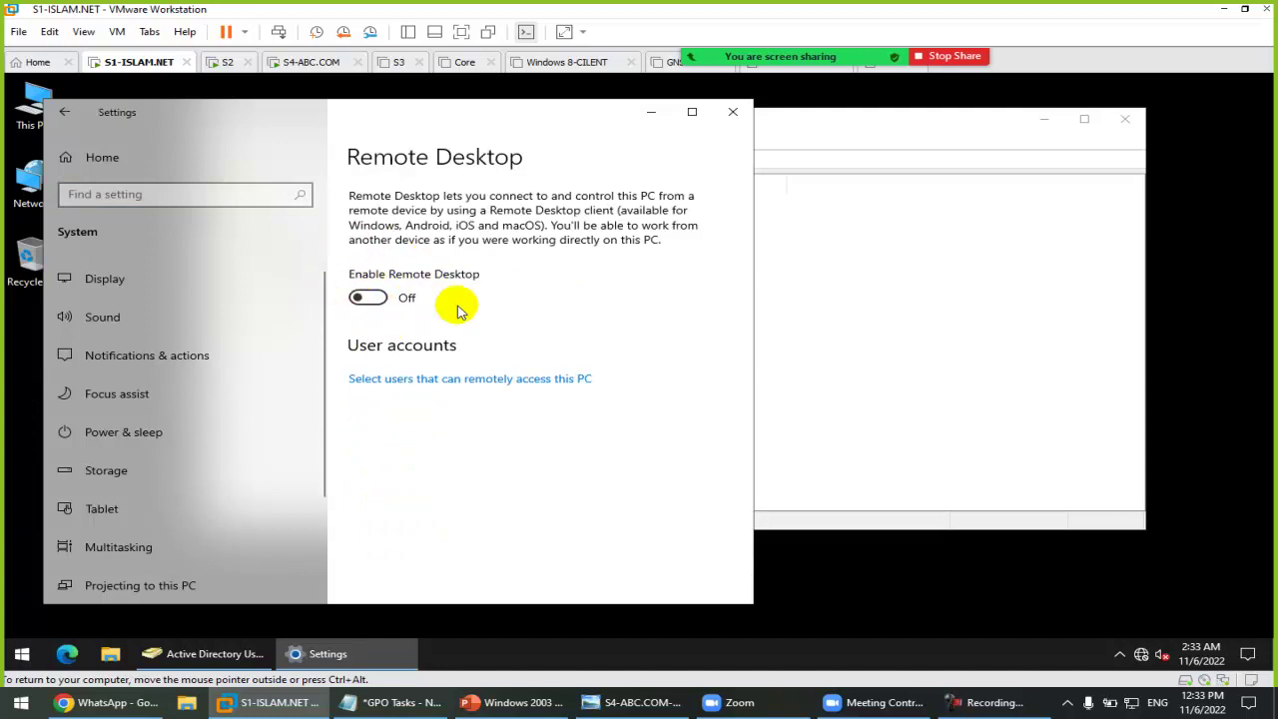
left_click(62, 119)
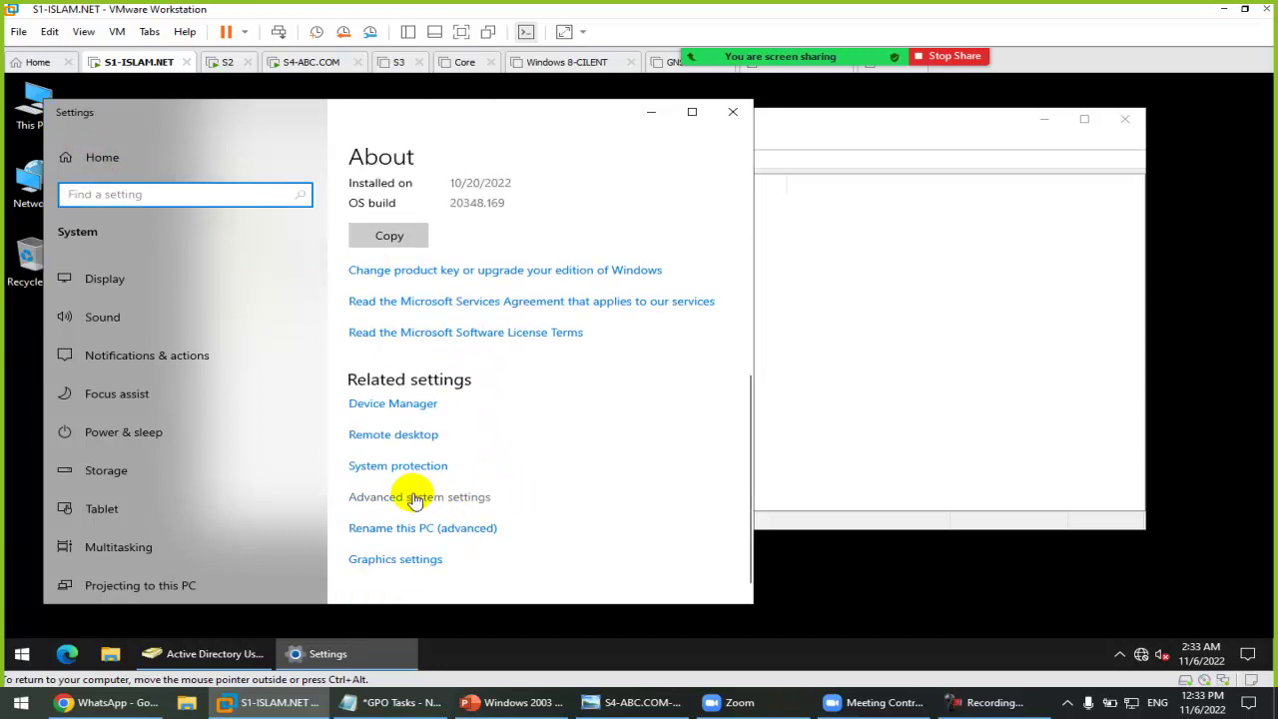
Step: Review the Remote Desktop options in System Properties, then close it and Settings without changes
left_click(416, 498)
left_click_drag(253, 110, 608, 140)
left_click(597, 163)
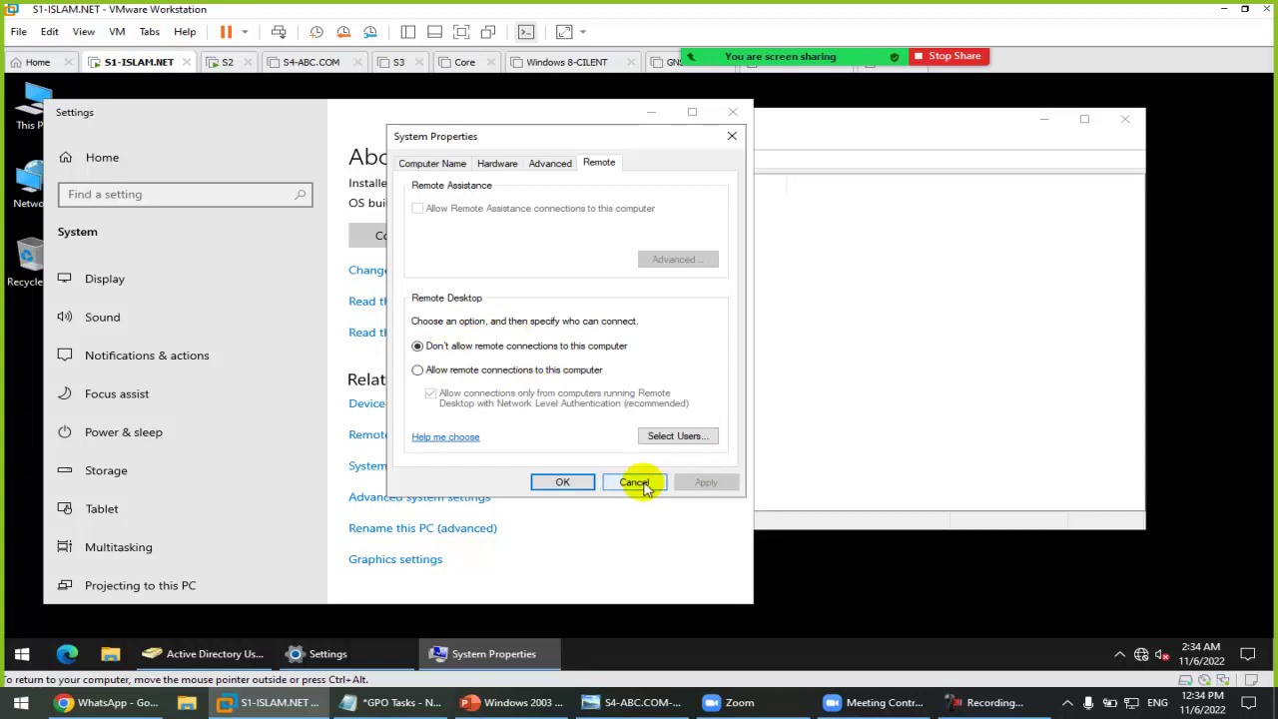
left_click(634, 481)
left_click(733, 111)
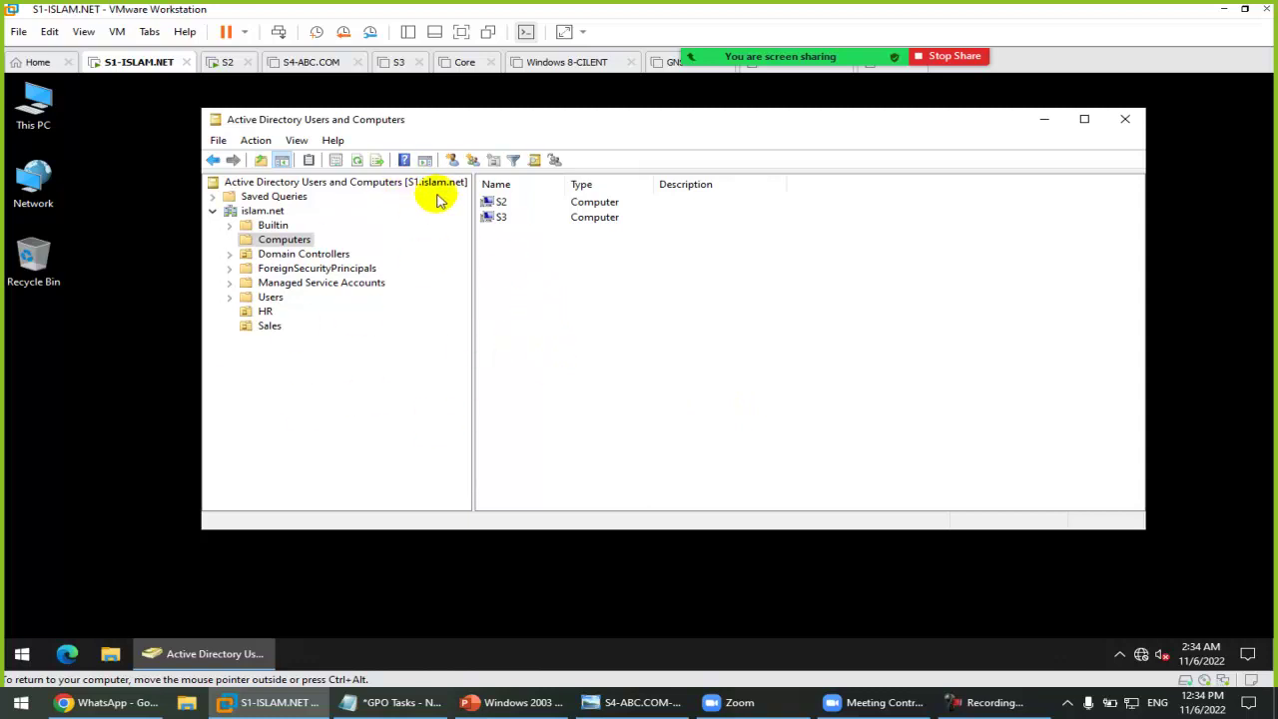
Step: Ping S2 from a command prompt launched with cmd
key("super+r")
type("cmd")
key("Return")
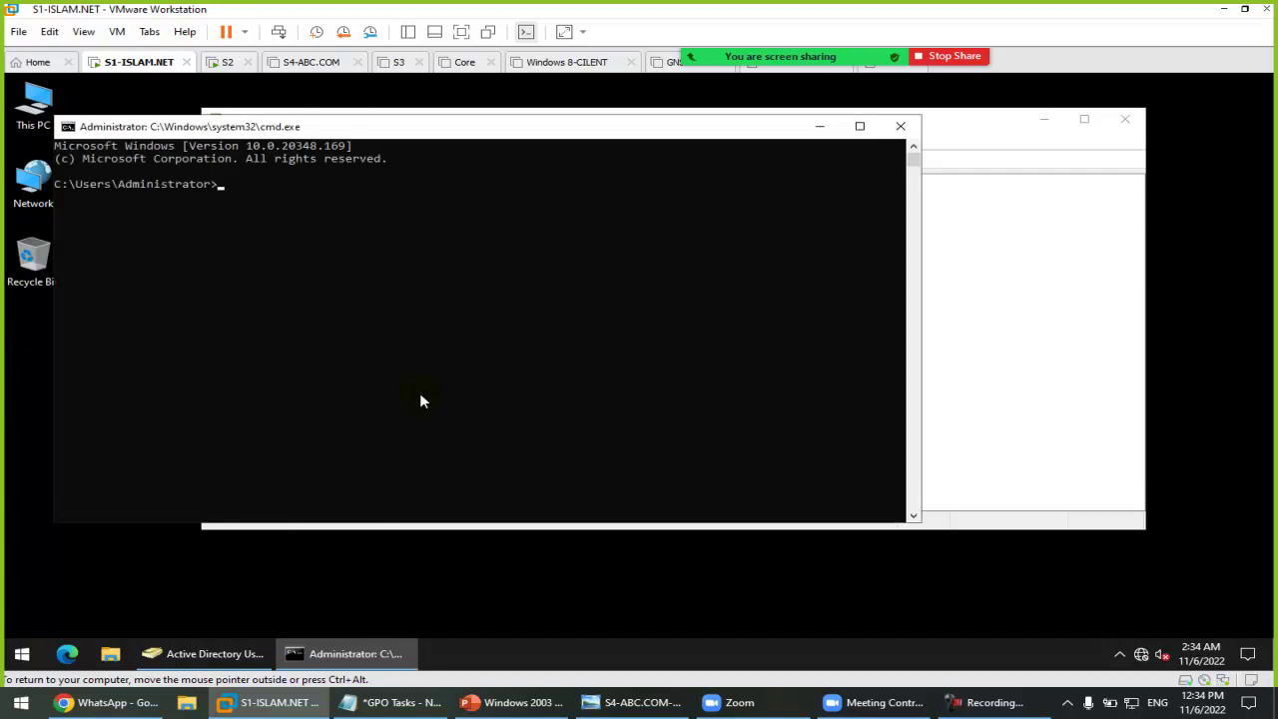
type("ping s2")
key("Return")
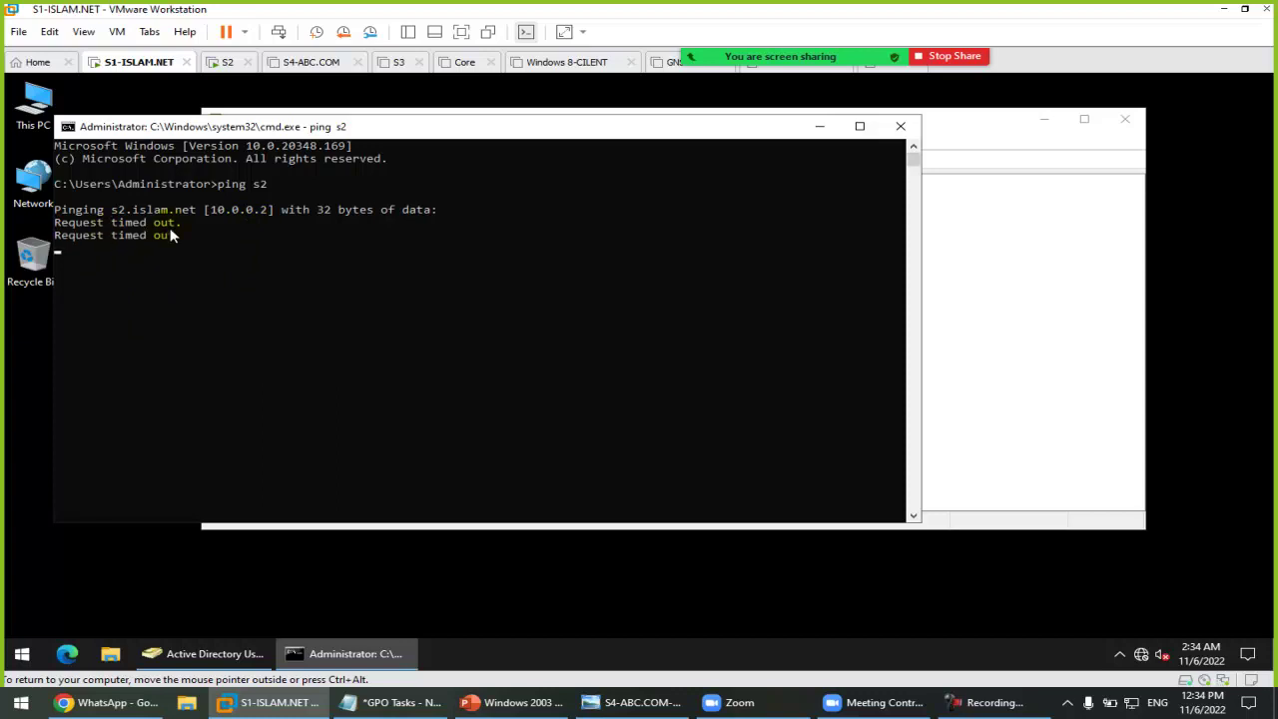
left_click(908, 129)
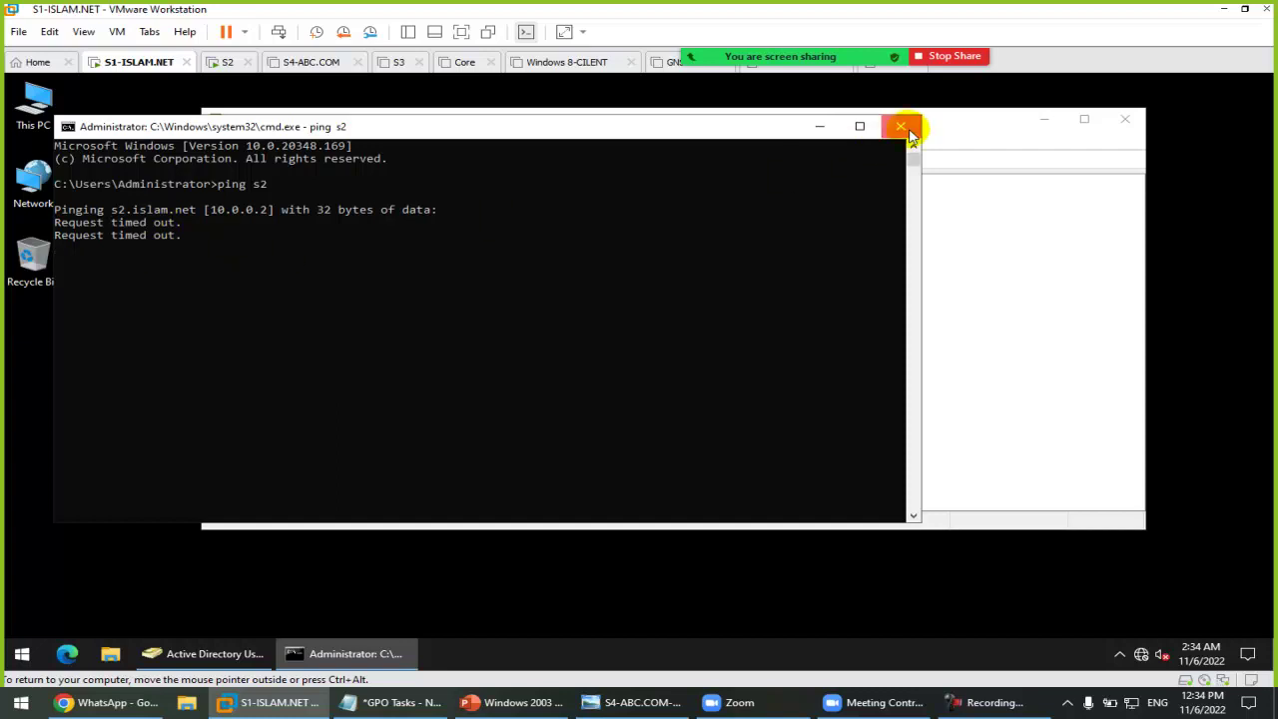
Step: Try opening \\S2 through Run, check the 0x80070043 error, then return to GPO Tasks notes
right_click(20, 655)
left_click(69, 576)
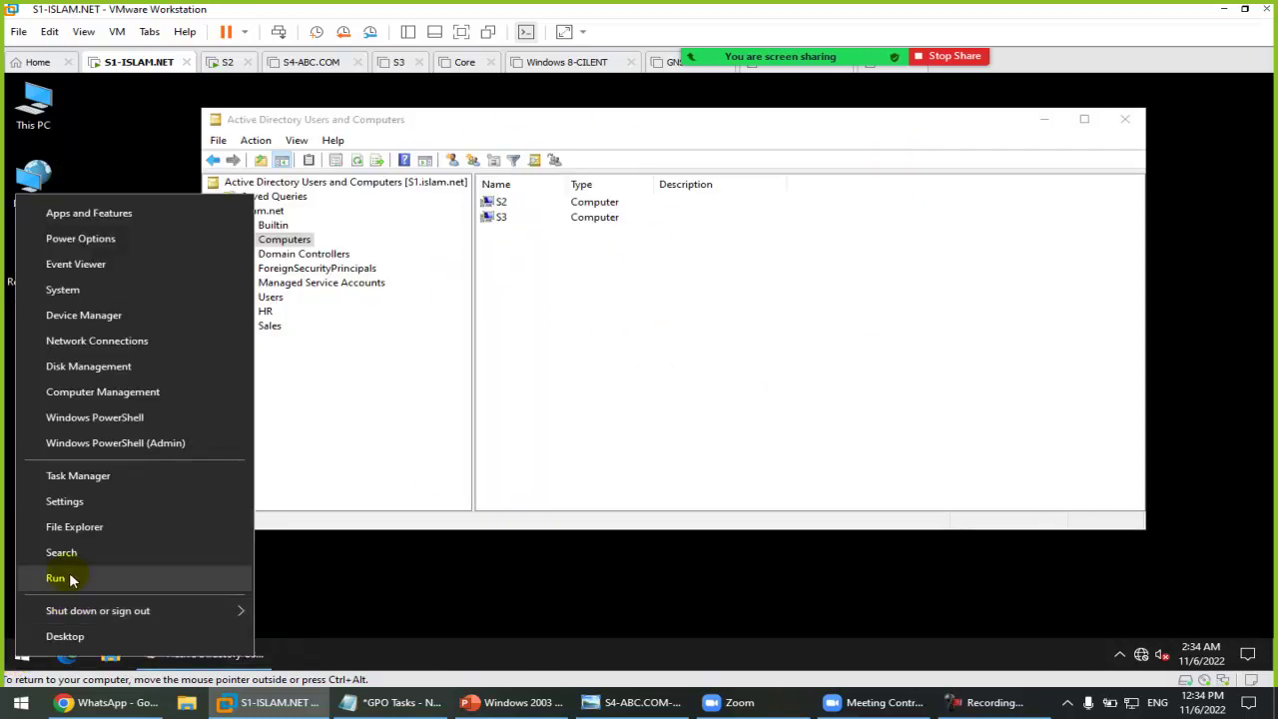
type("\\")
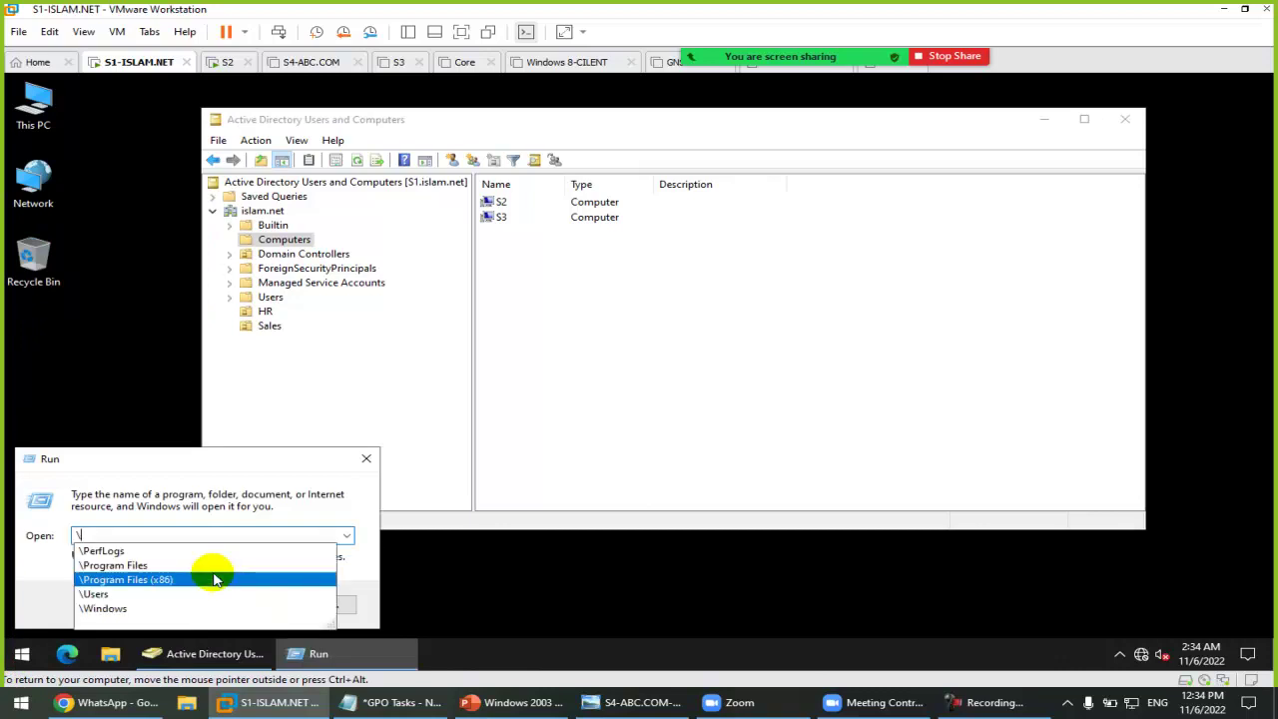
type("\\S2")
key("Return")
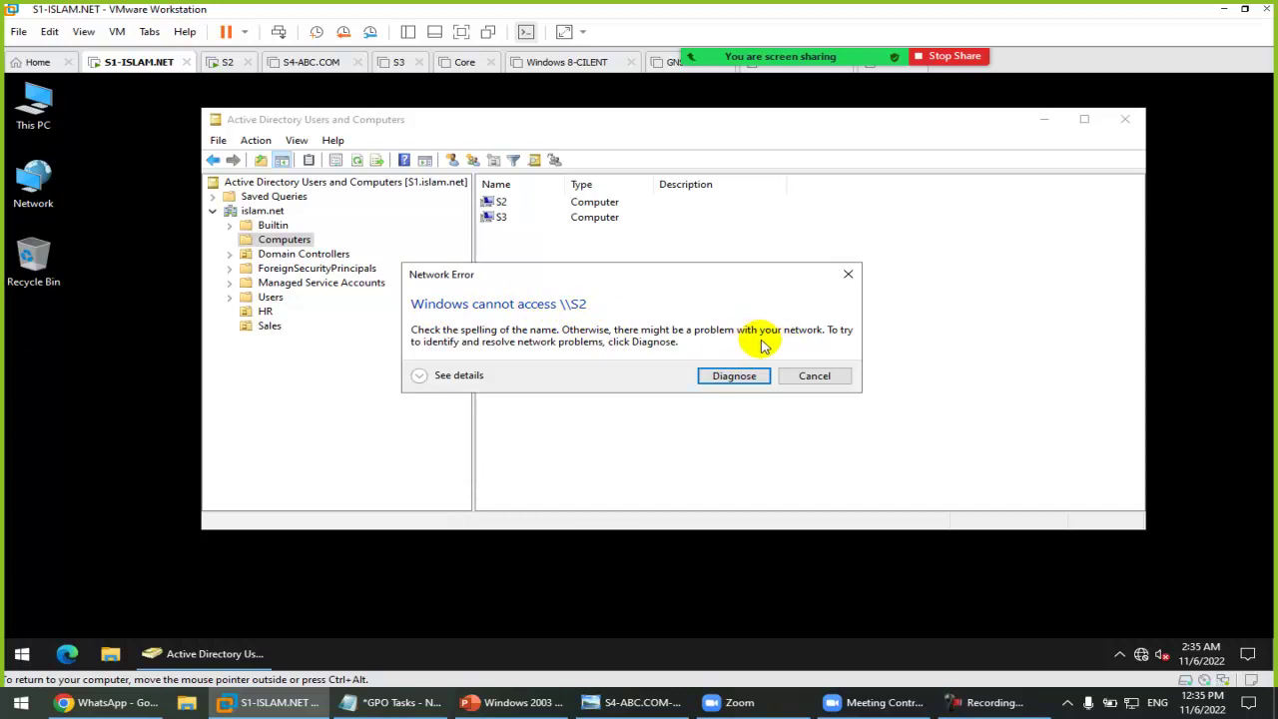
left_click(455, 375)
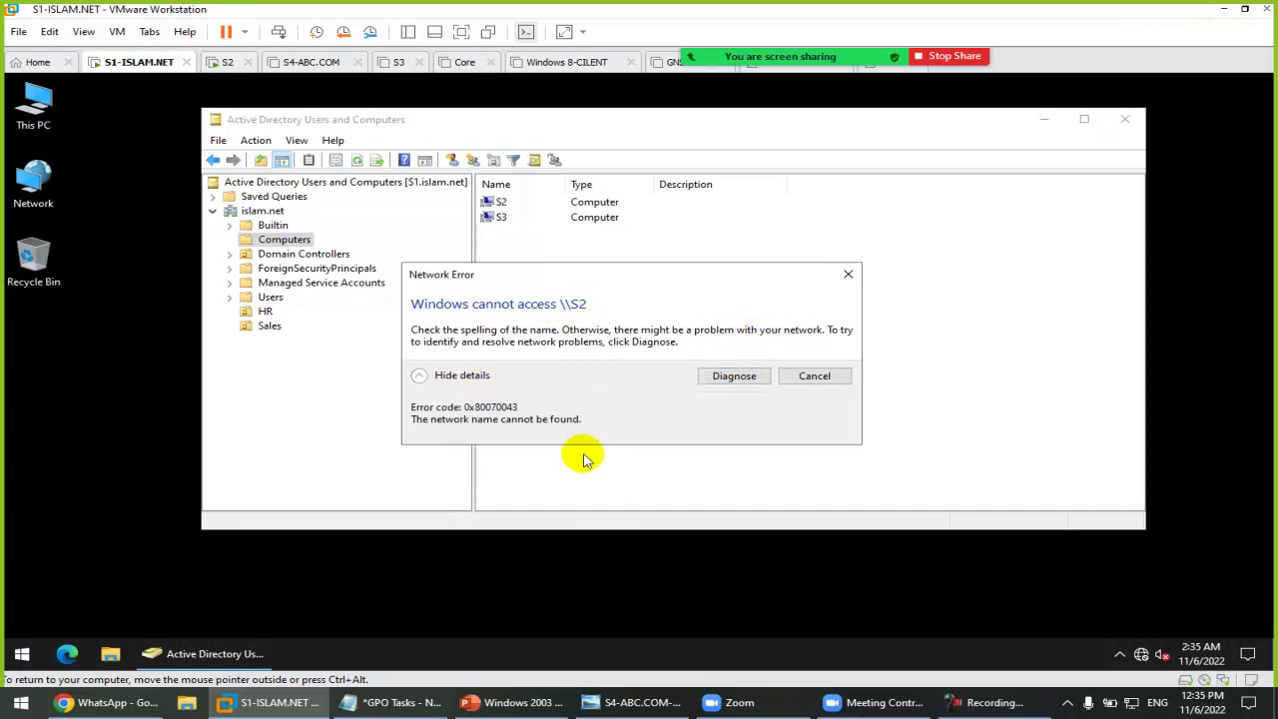
left_click(811, 376)
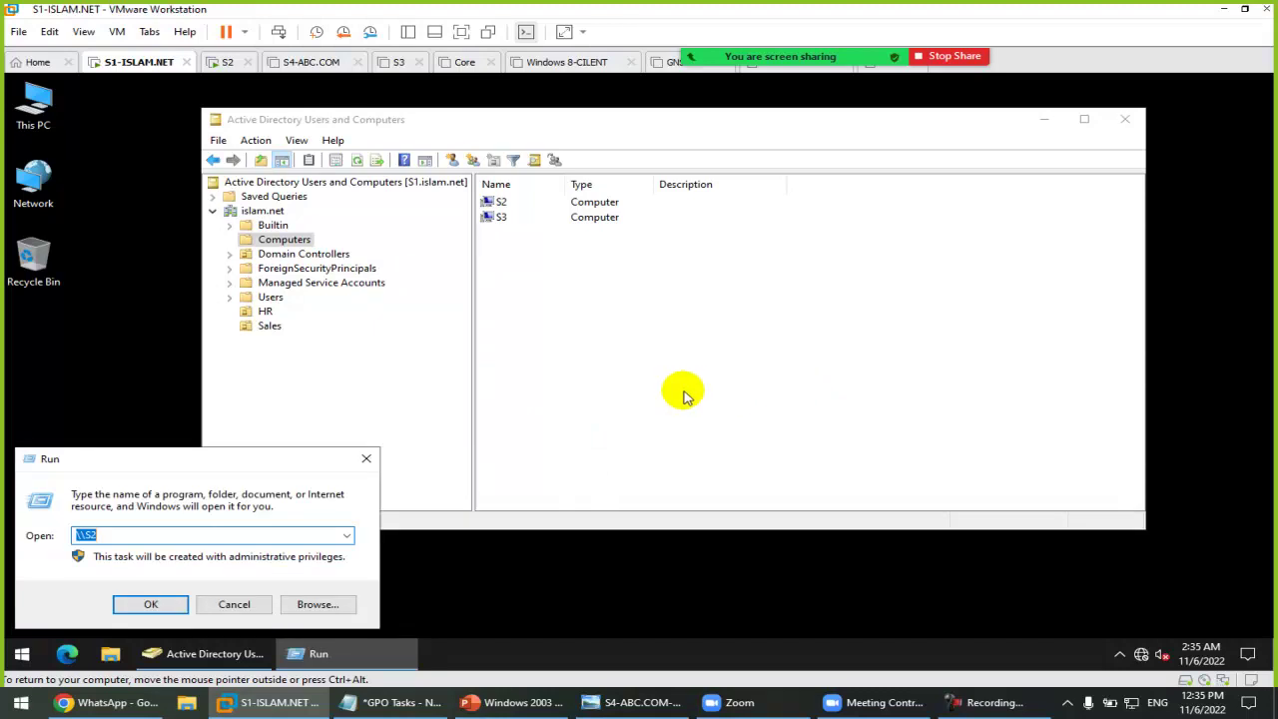
left_click(368, 460)
left_click(399, 702)
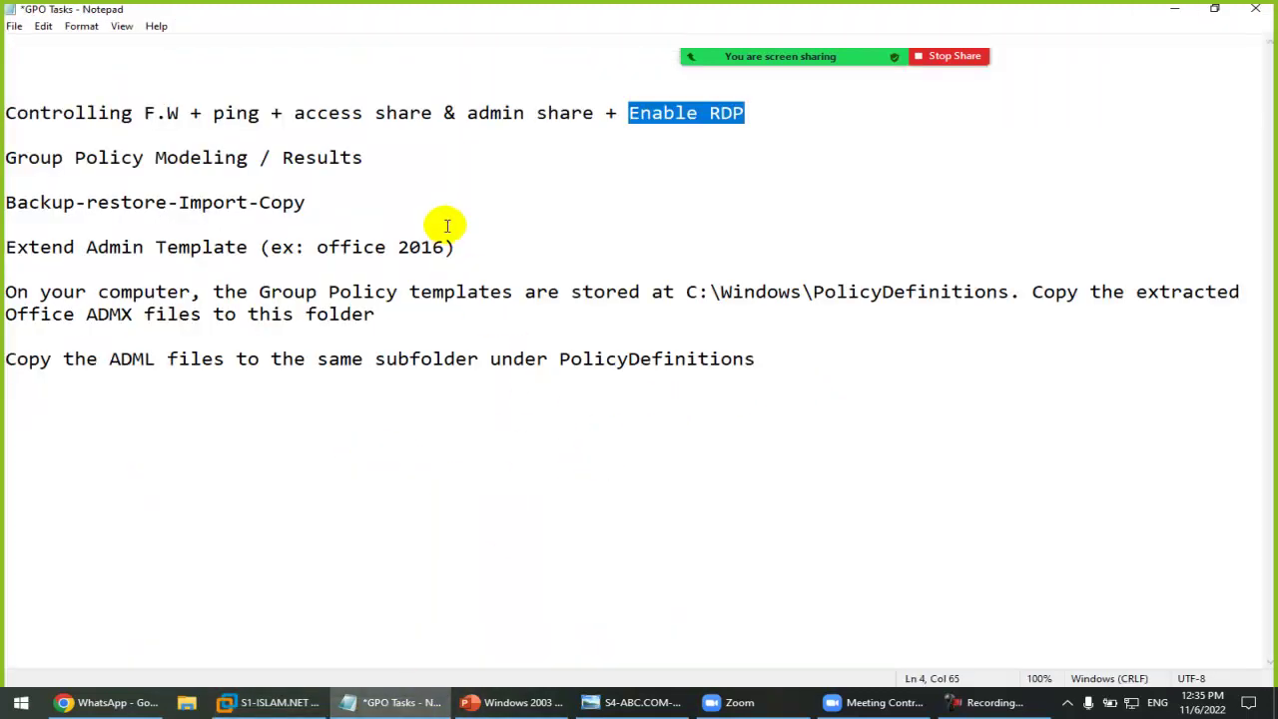
Step: Re-highlight the F.W, admin share and Enable RDP items and the whole first line, then return to S1-ISLAM.NET
left_click(411, 112)
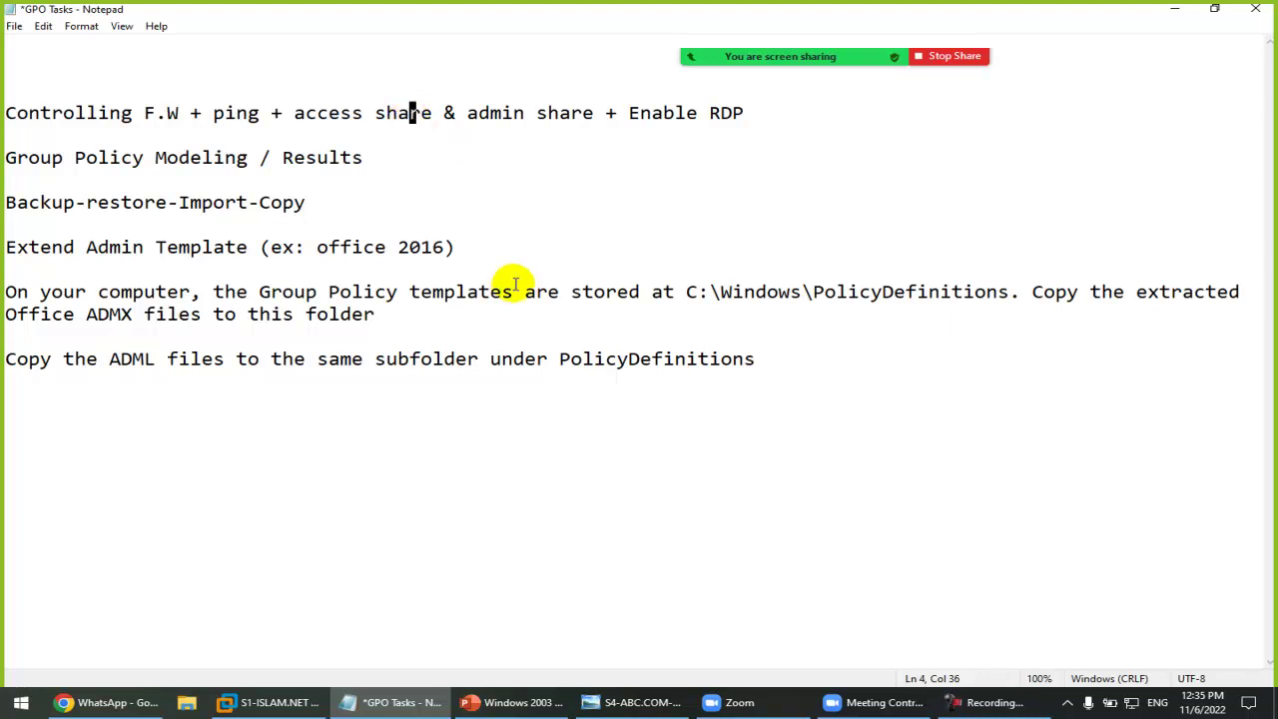
left_click(76, 113)
left_click_drag(77, 113, 404, 117)
left_click_drag(490, 114, 593, 113)
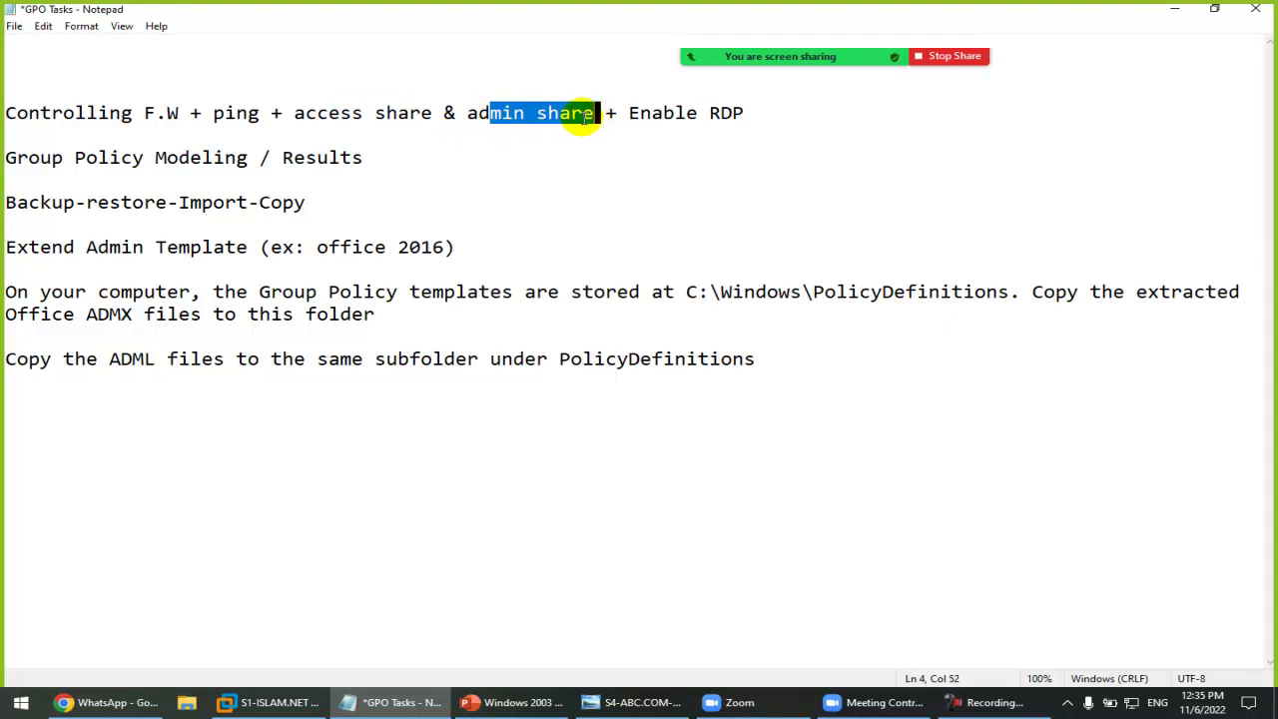
left_click_drag(651, 113, 747, 113)
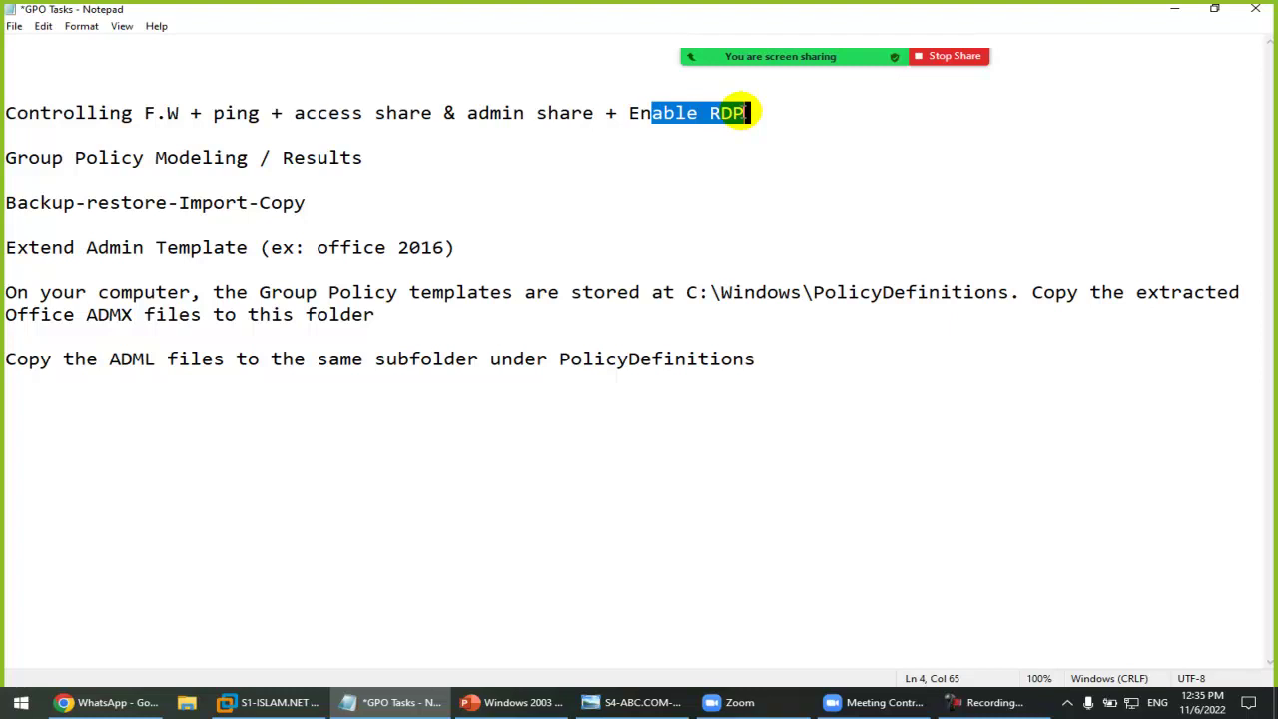
left_click(747, 113)
left_click_drag(40, 113, 637, 128)
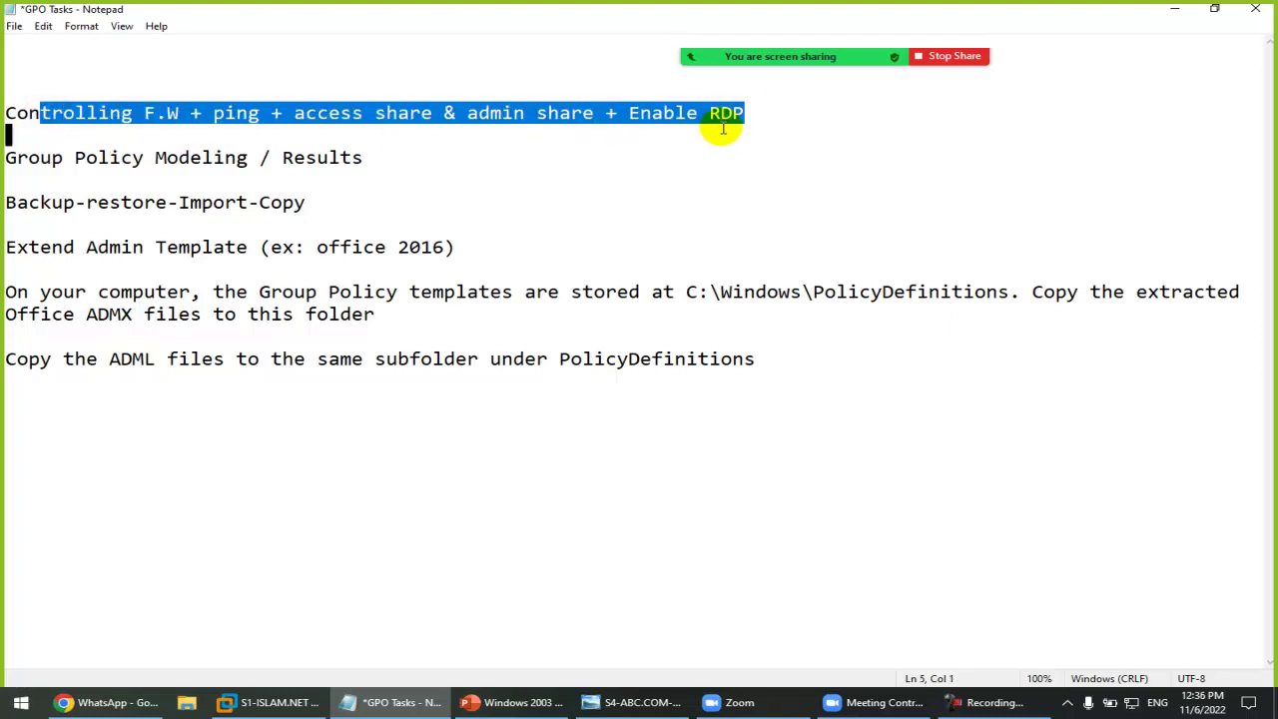
left_click(275, 703)
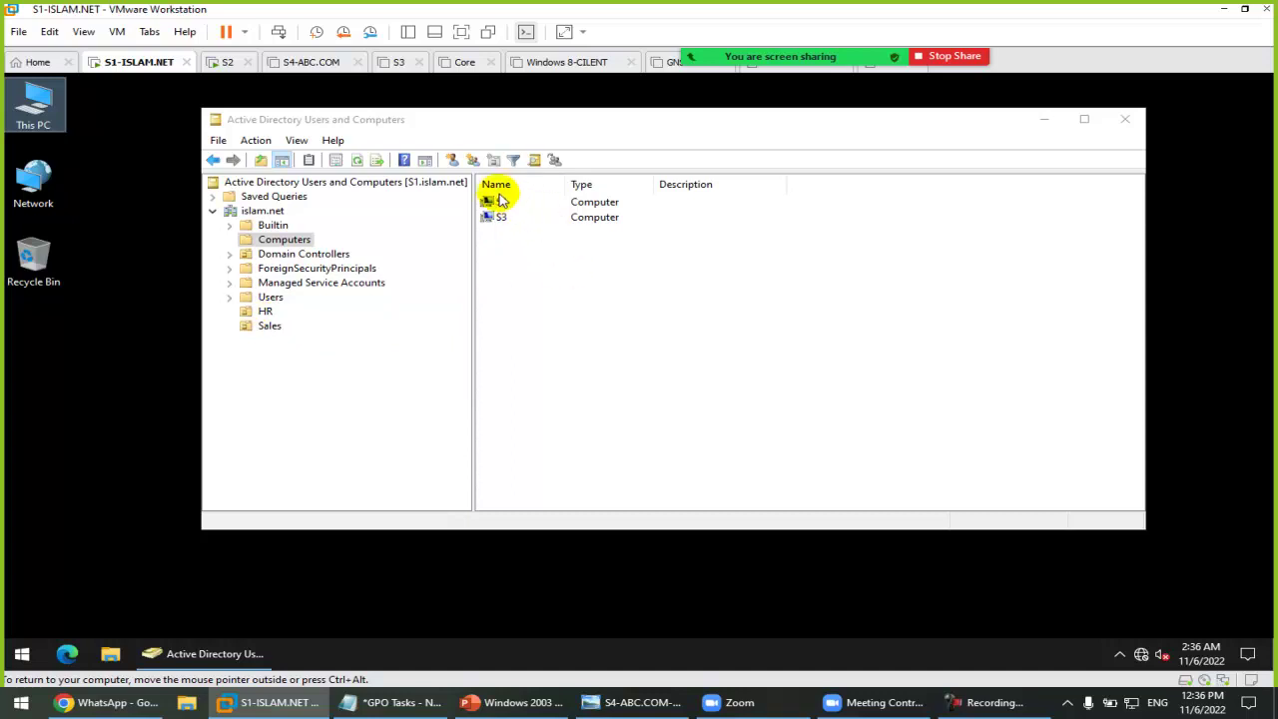
Step: Move the S2 computer account into the HR OU
right_click(499, 205)
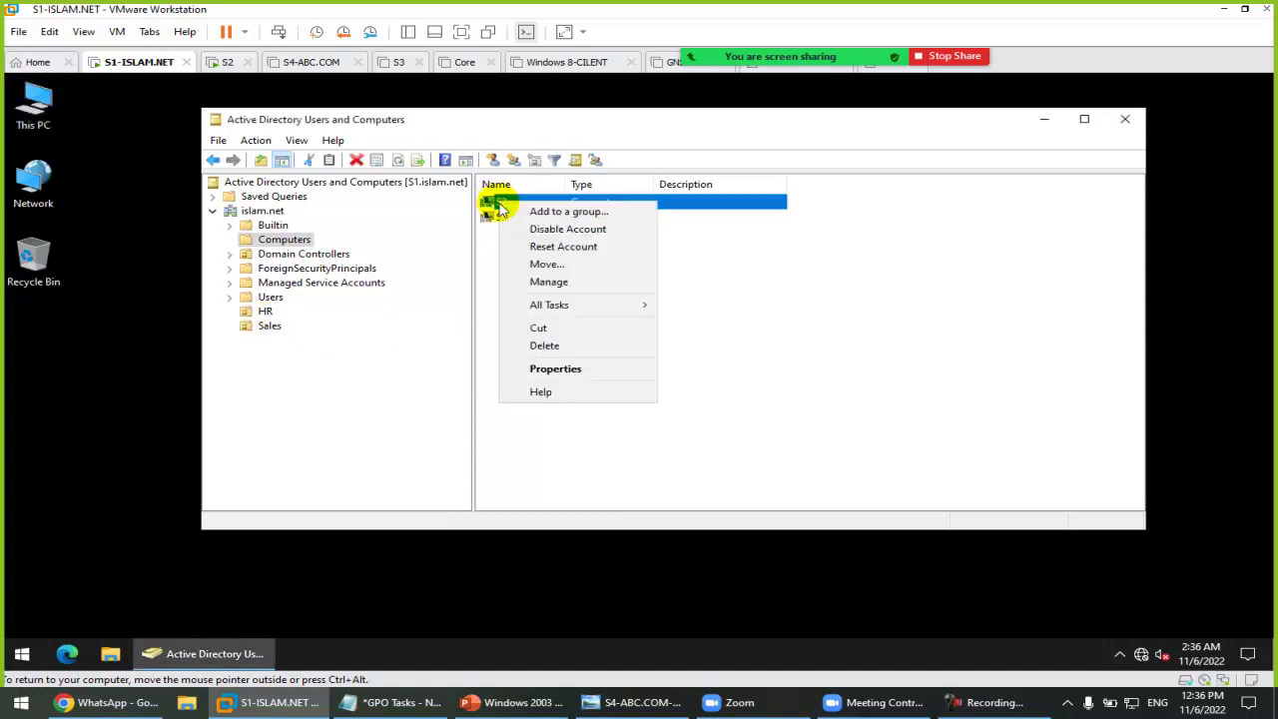
left_click(573, 268)
left_click(342, 294)
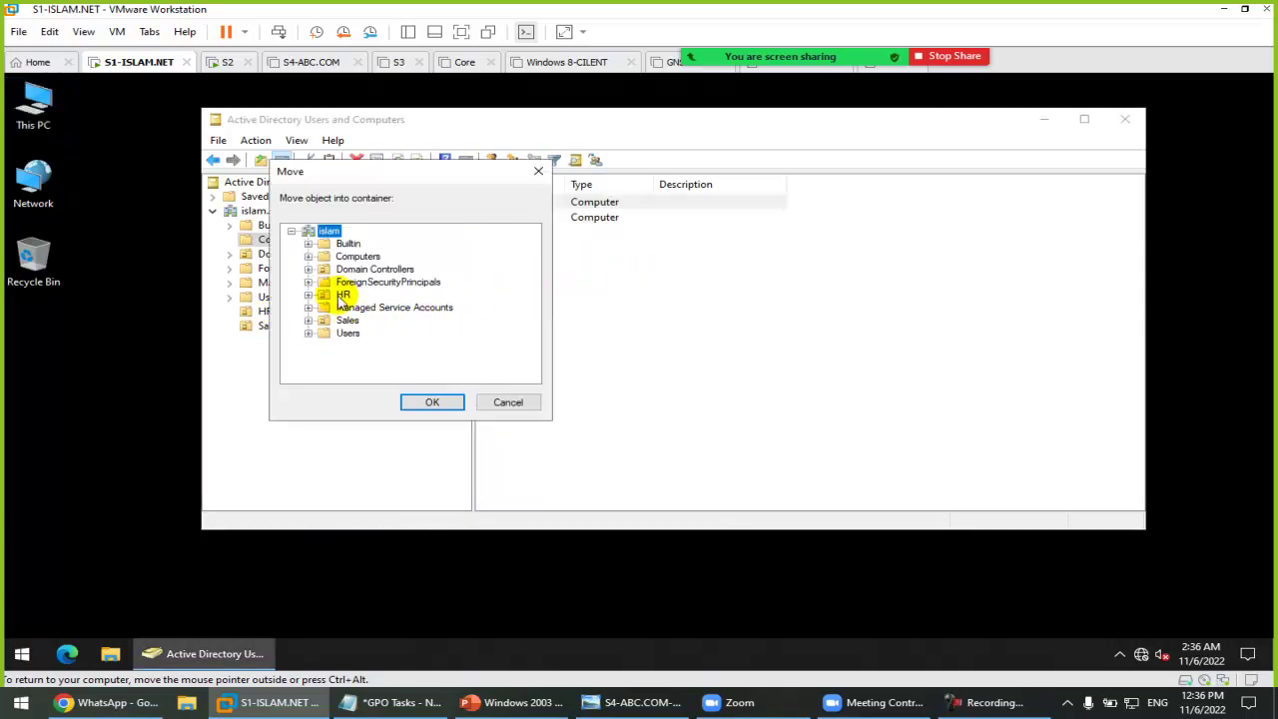
left_click(426, 402)
left_click(265, 311)
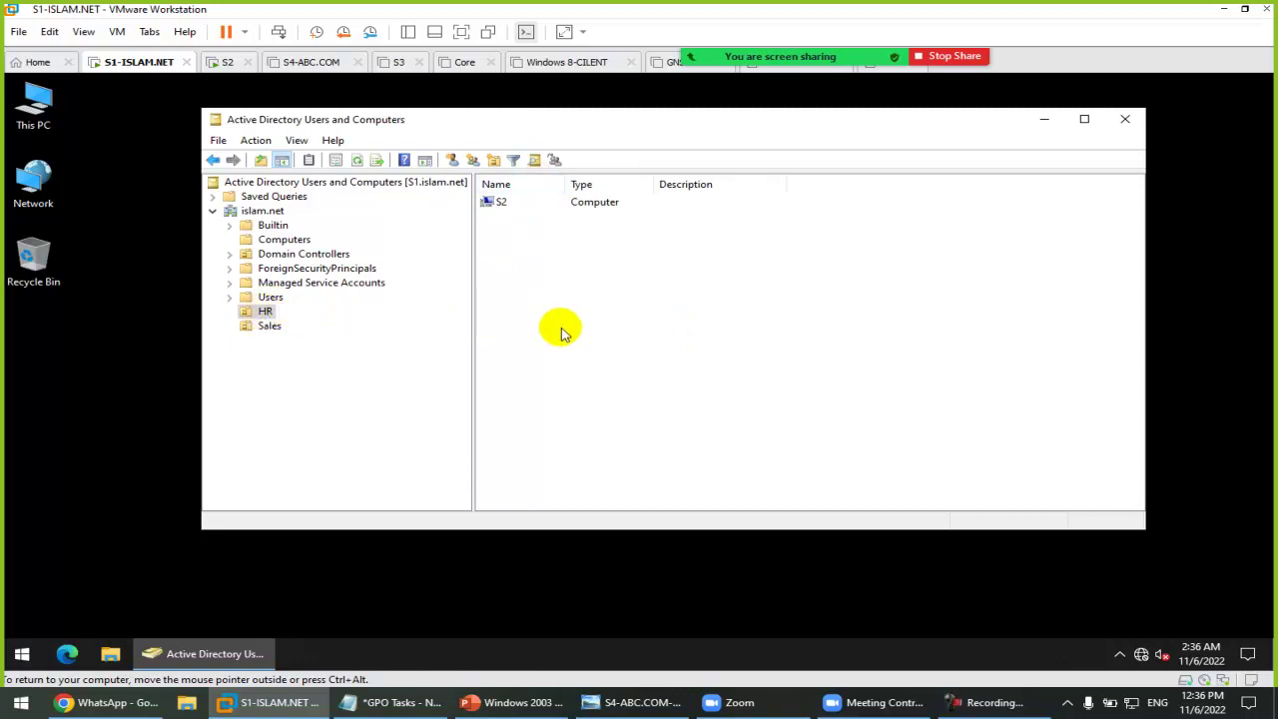
Step: Launch the Group Policy Management console from the Run box
key("super+r")
type("gp")
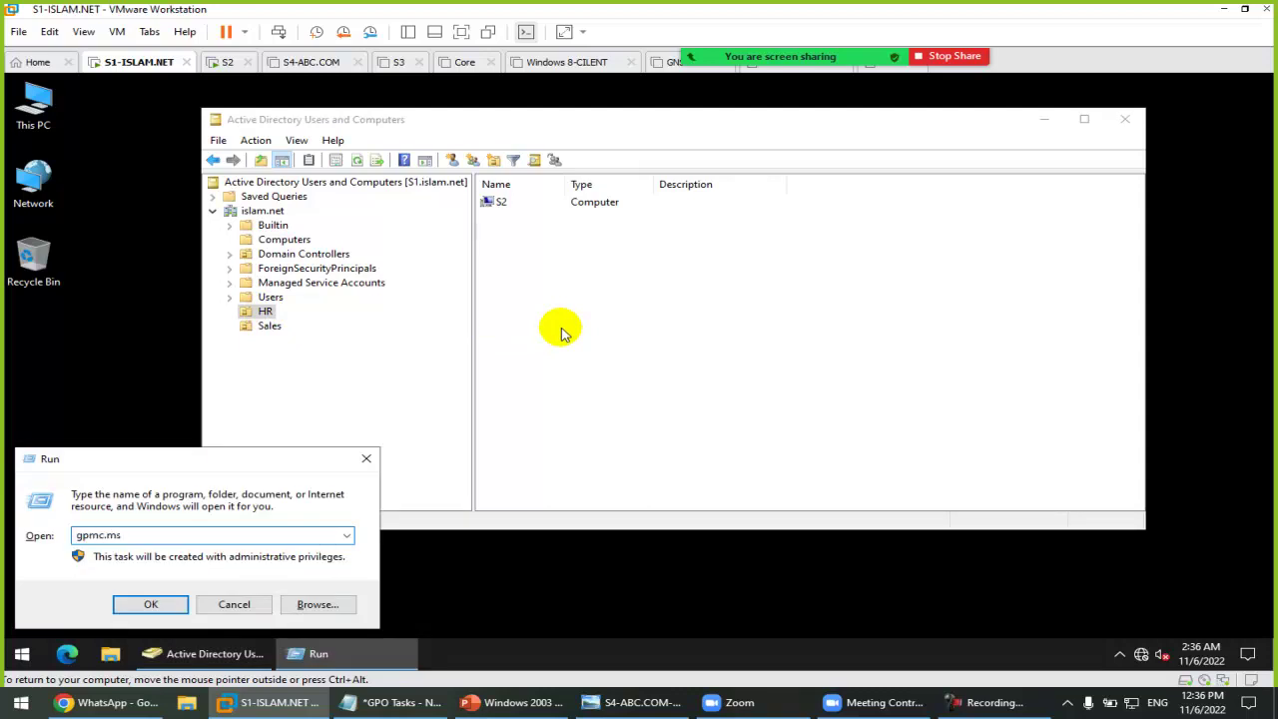
key("Return")
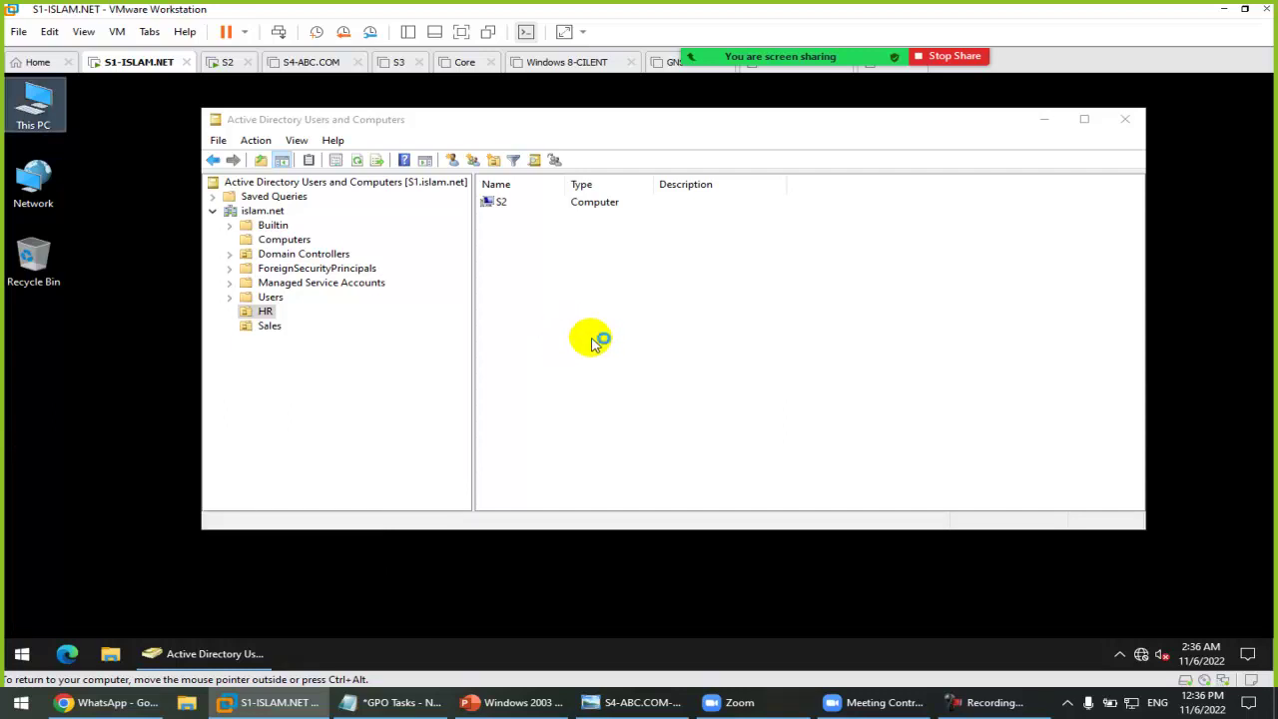
Step: Maximize Group Policy Management and expand the islam.net forest and domain down to the HR OU
left_click(683, 396)
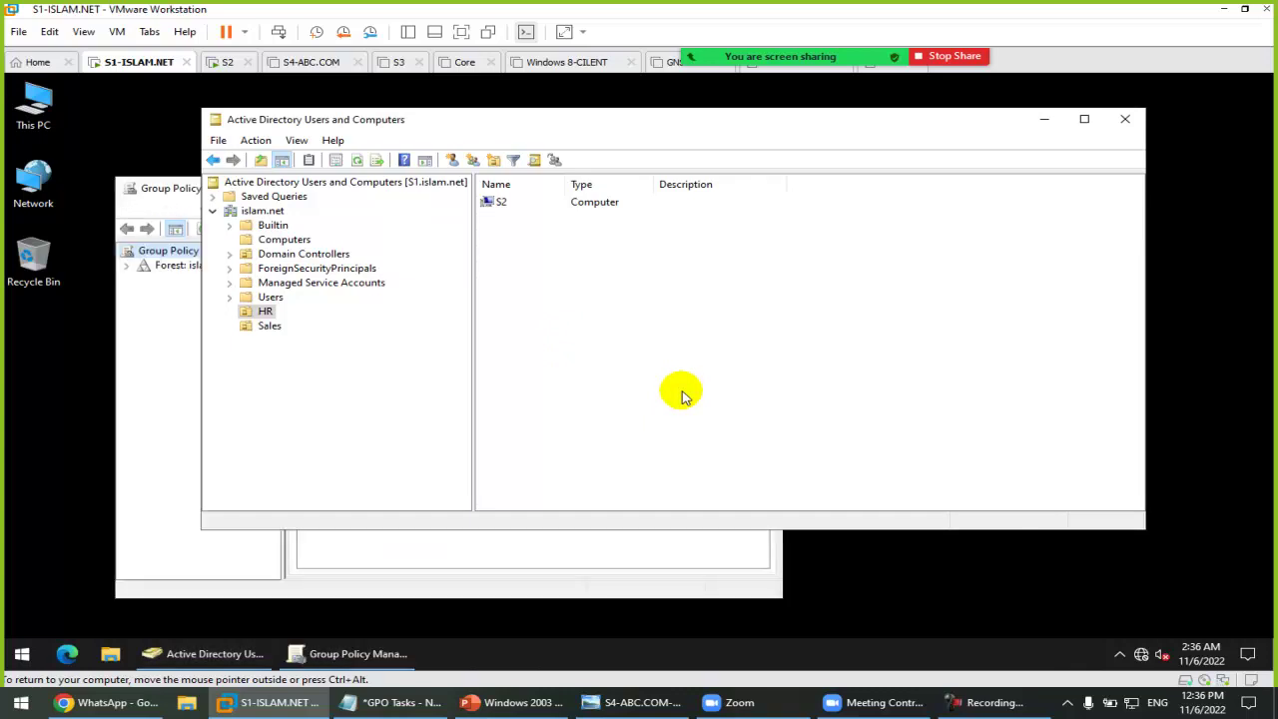
left_click(151, 329)
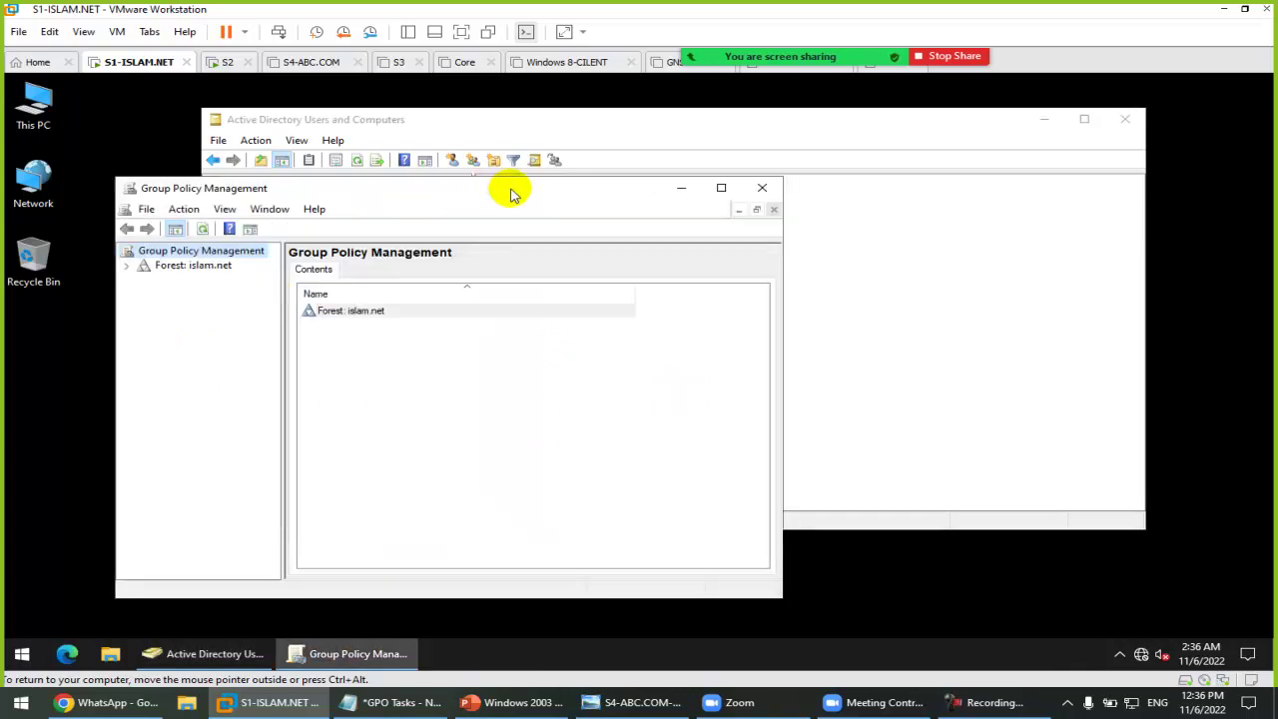
double_click(507, 189)
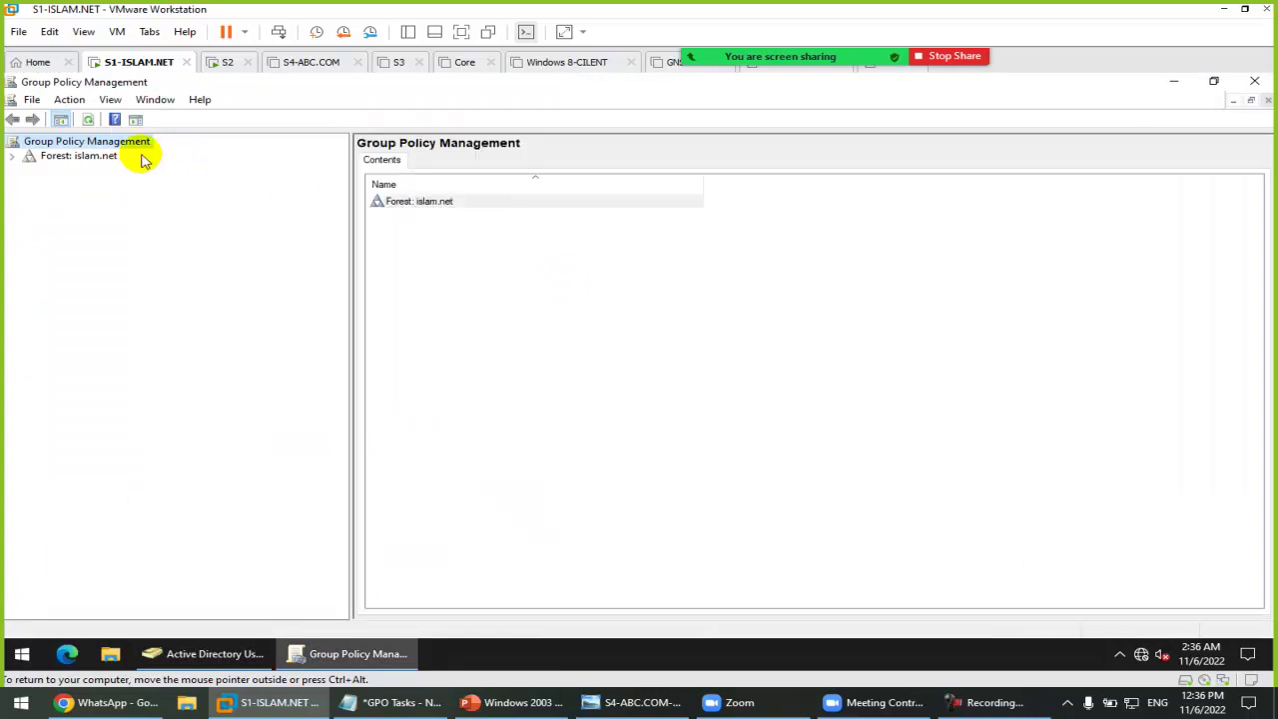
double_click(88, 157)
double_click(80, 171)
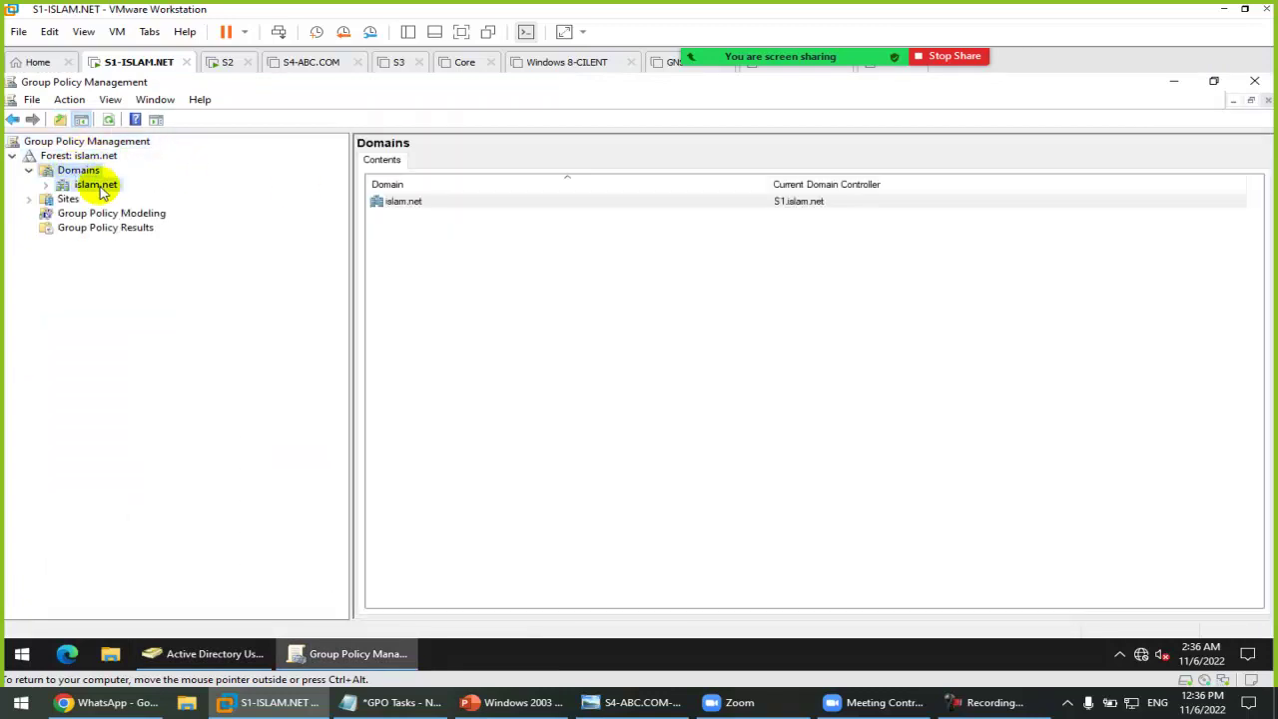
double_click(96, 185)
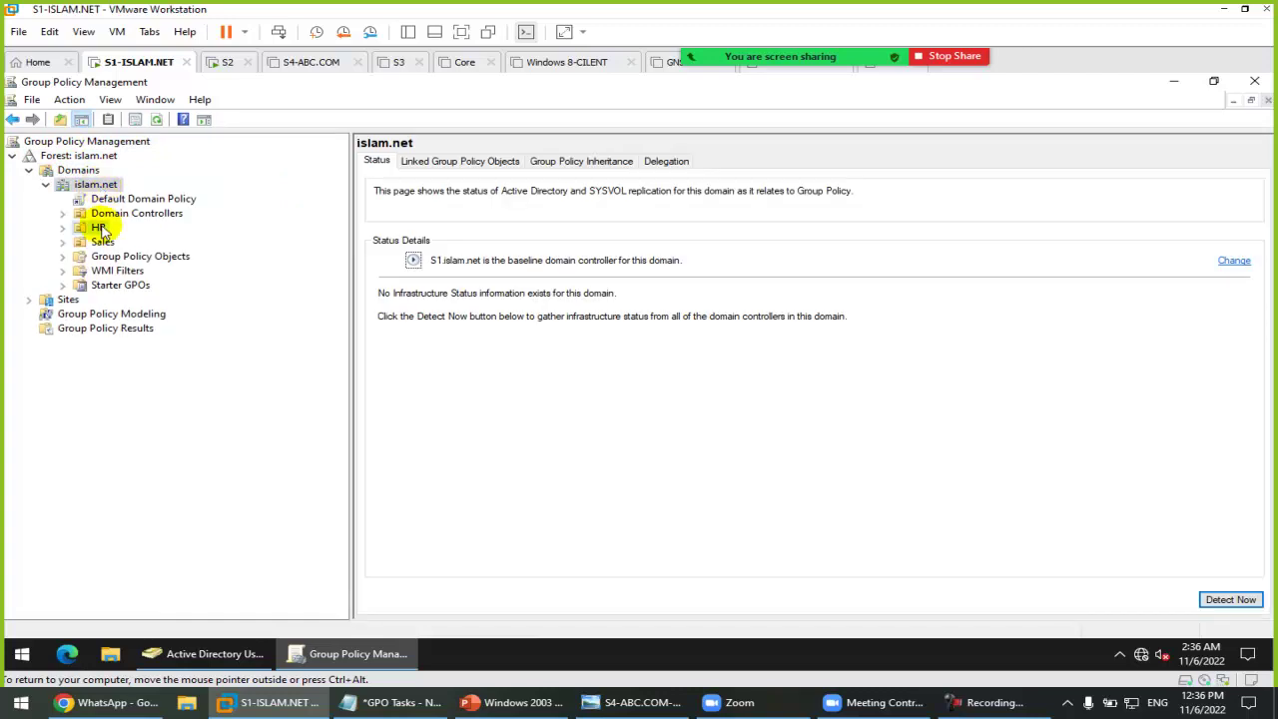
left_click(98, 228)
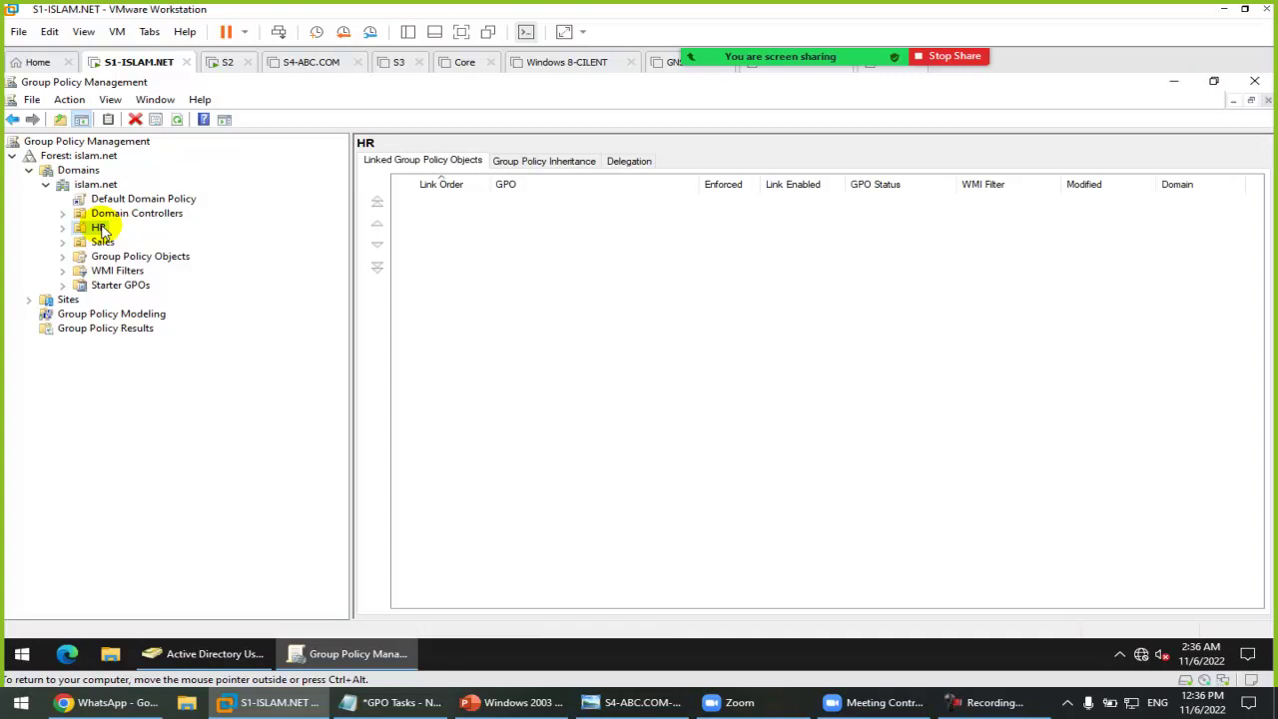
Step: Create a new GPO named GPO1 linked to the HR OU
right_click(101, 229)
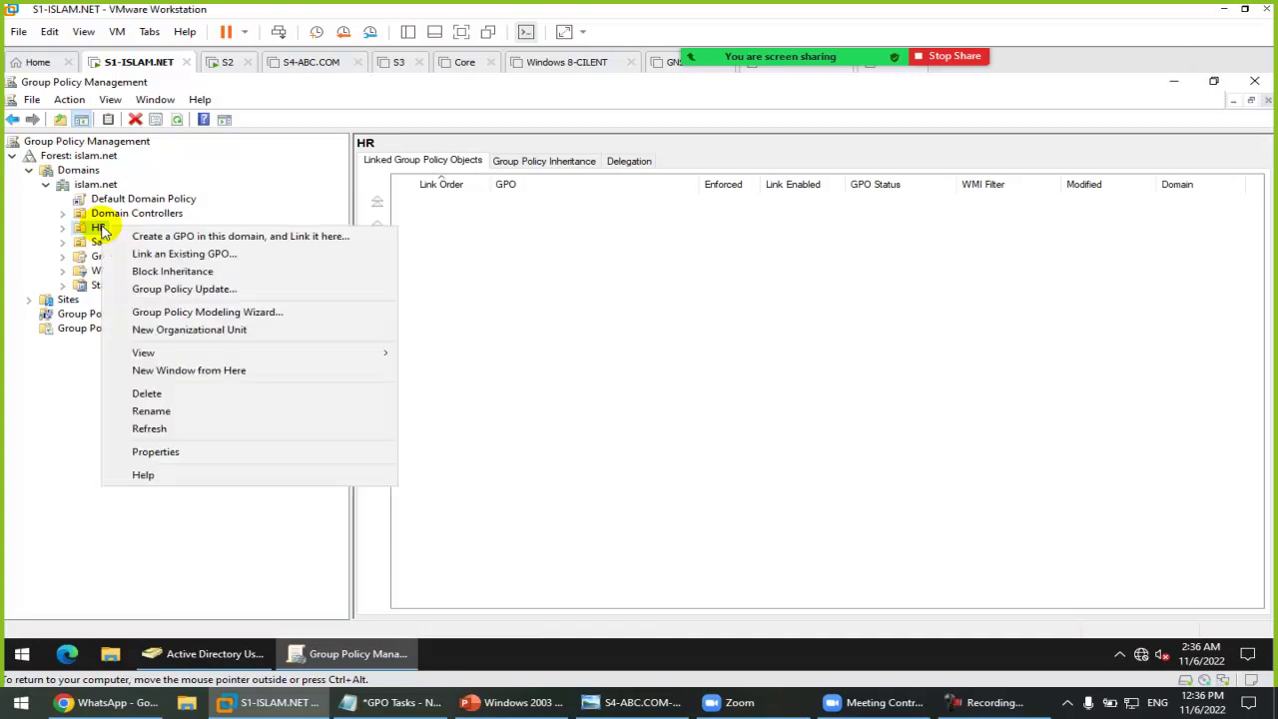
left_click(152, 236)
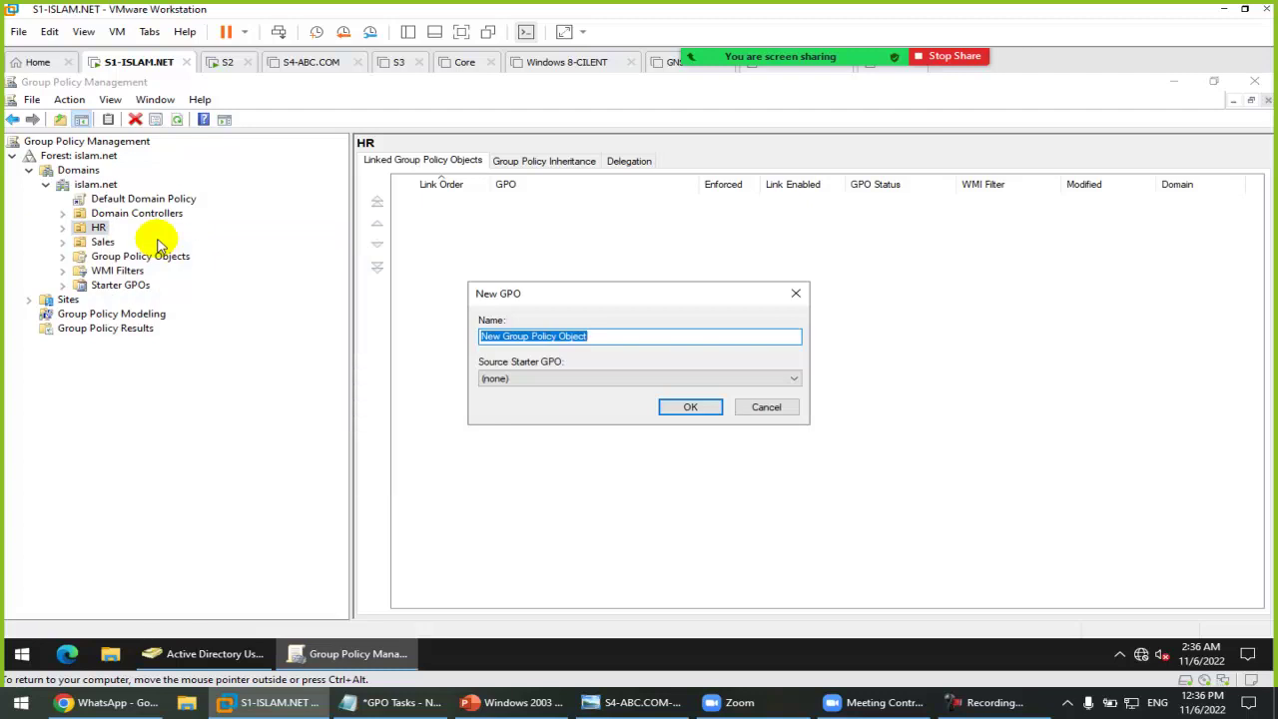
type("GPO1")
key("Return")
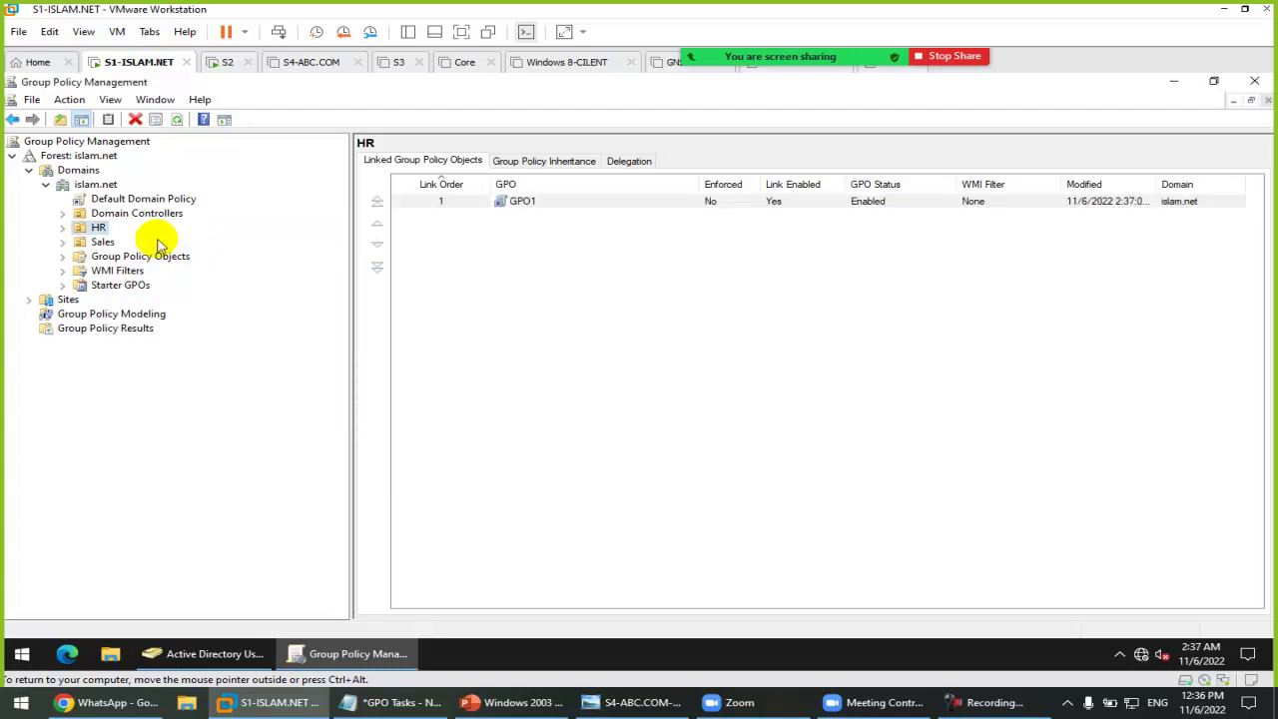
Step: Open GPO1 in the policy editor, maximized with a wider tree pane
left_click(554, 203)
right_click(555, 202)
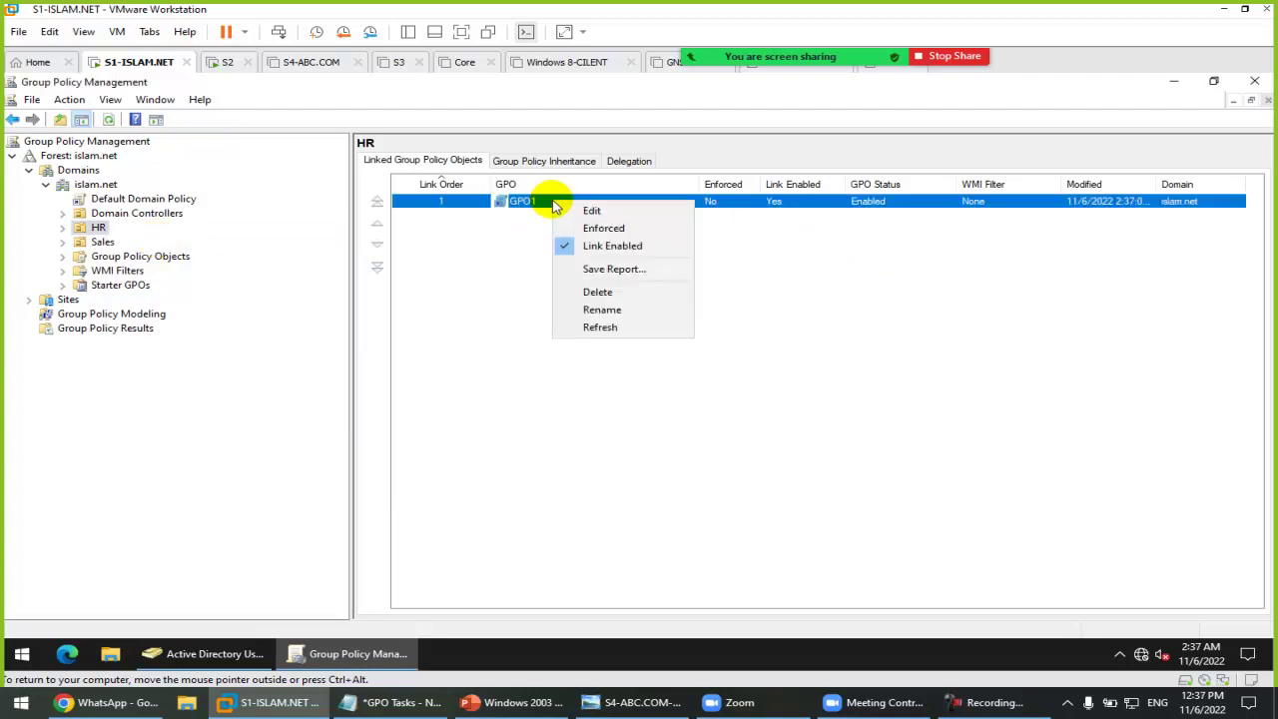
left_click(607, 209)
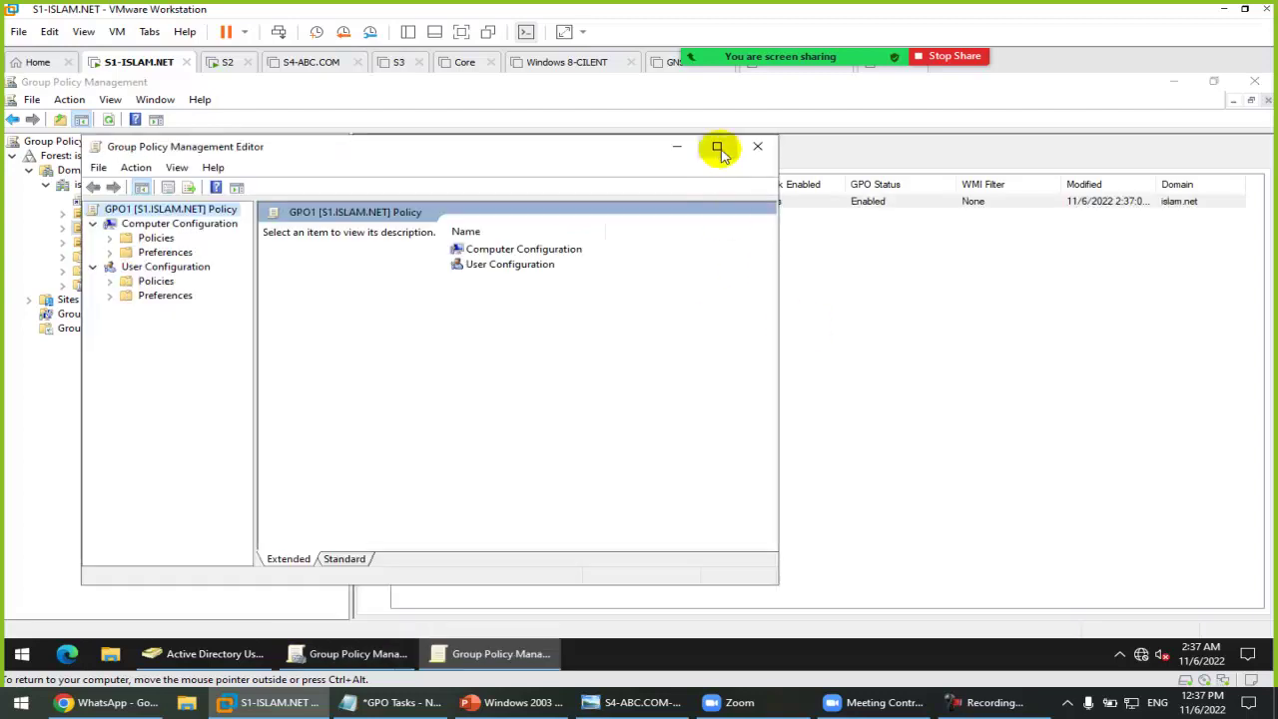
left_click(718, 145)
left_click_drag(174, 263, 386, 288)
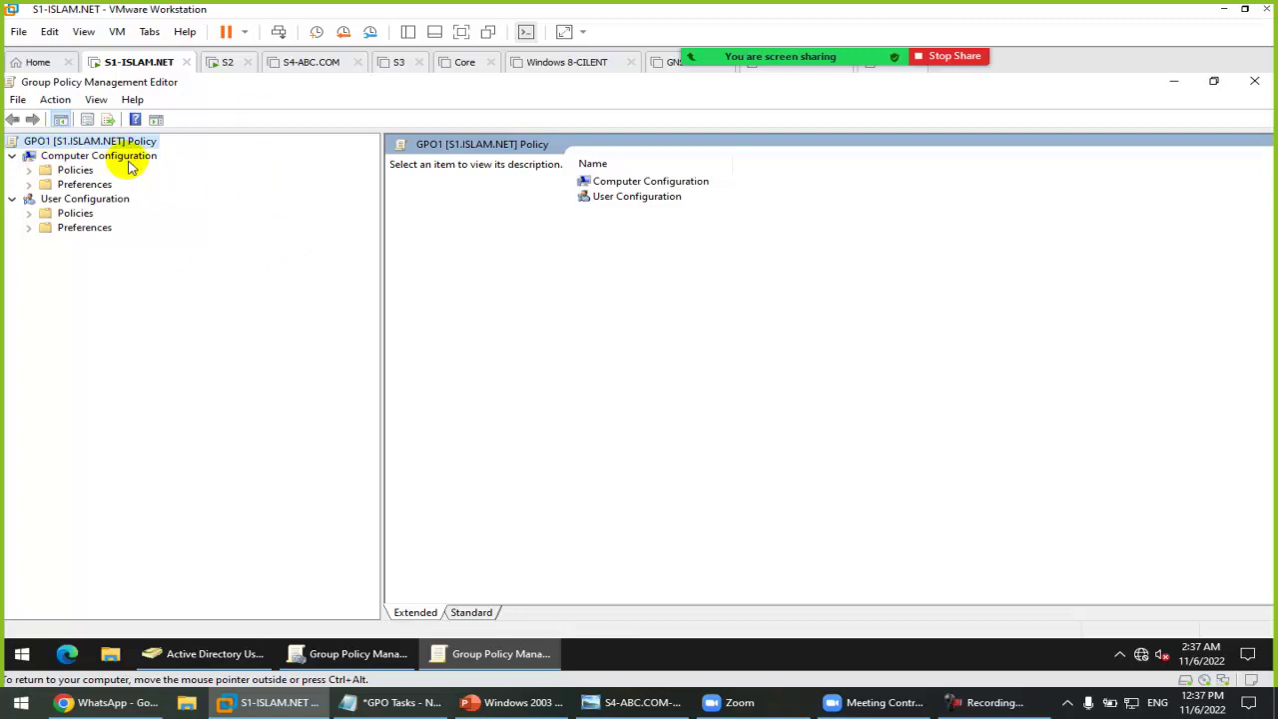
Step: Navigate Computer Policies > Administrative Templates > Windows Components > Remote Desktop Session Host > Connections
left_click(74, 172)
double_click(74, 172)
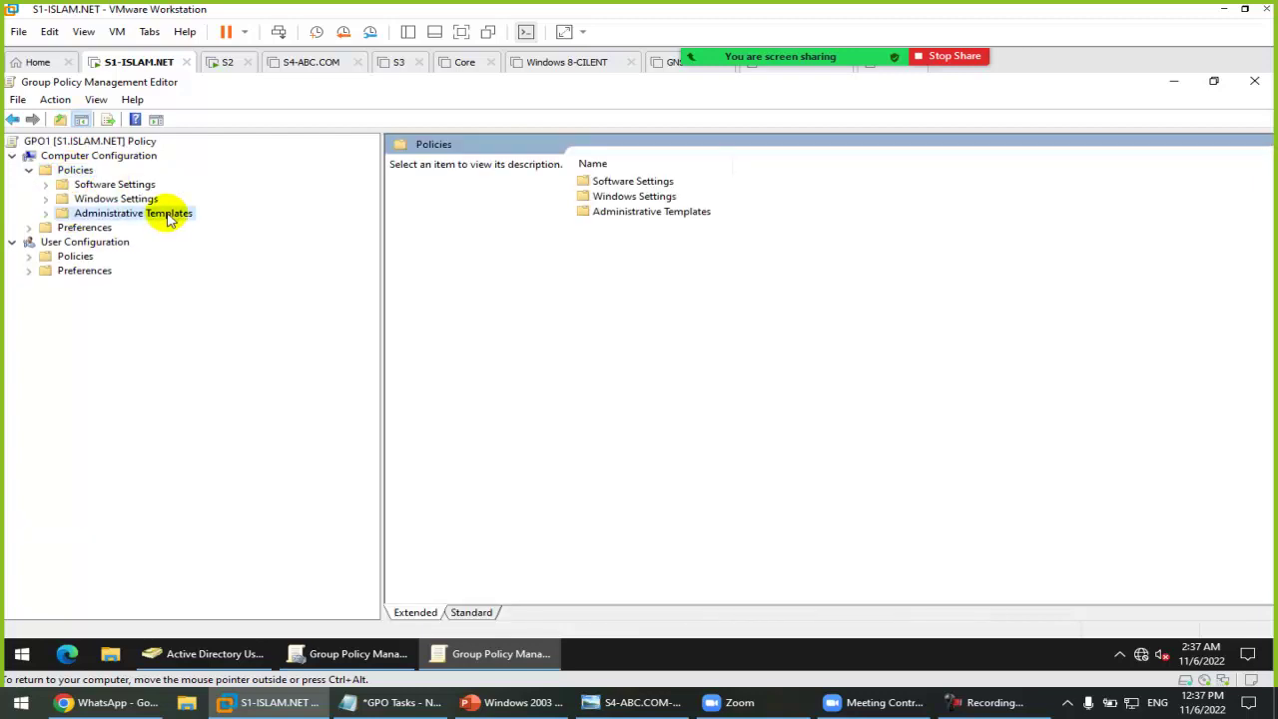
left_click(167, 214)
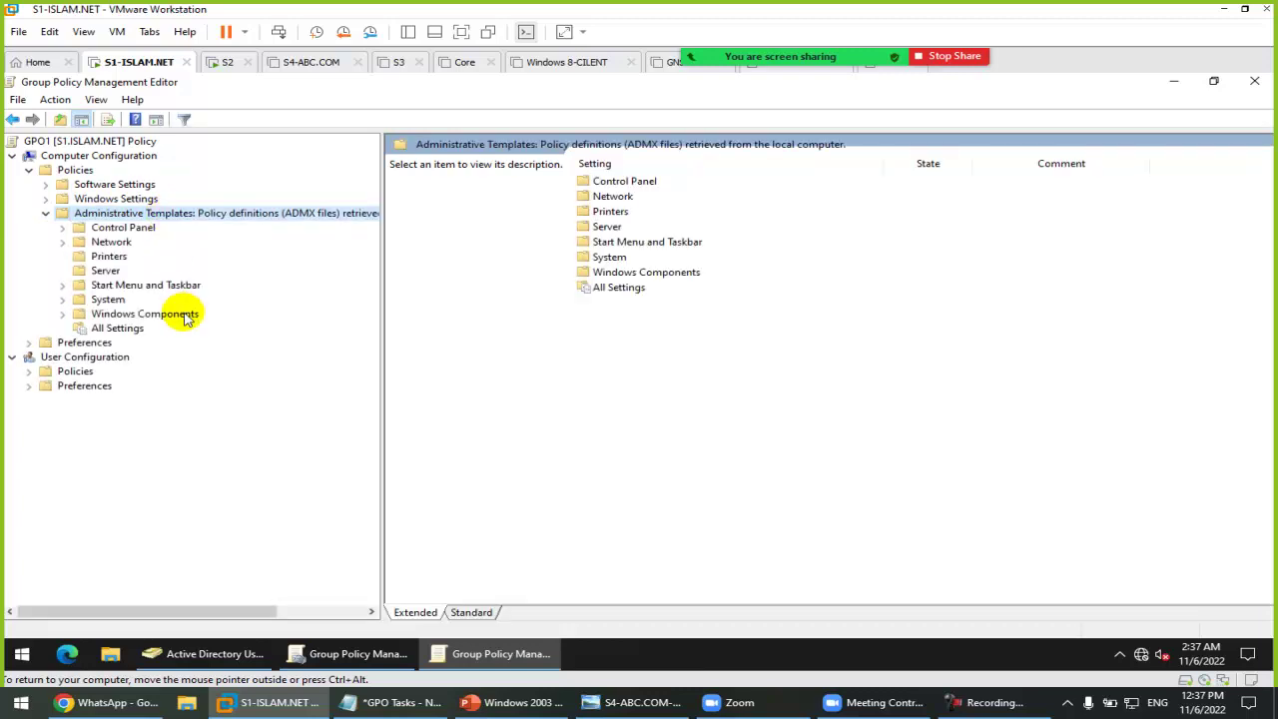
double_click(158, 317)
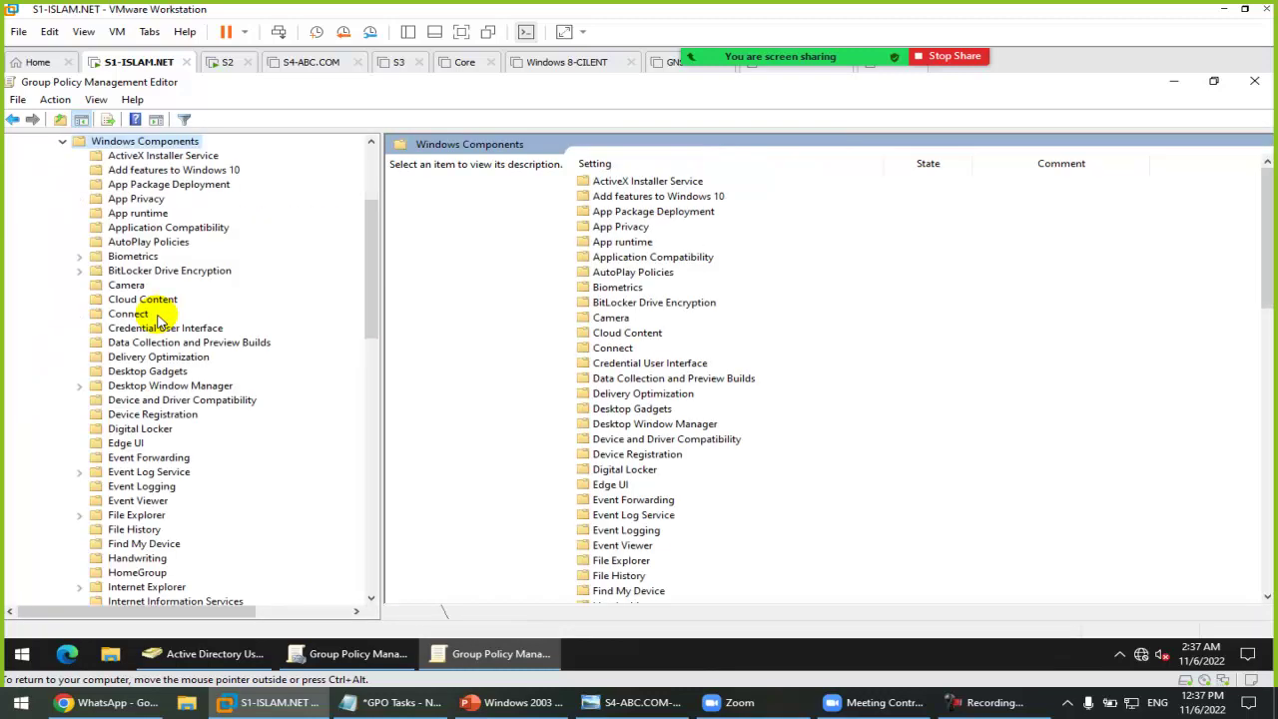
scroll(157, 443, "down", 1)
scroll(157, 442, "down", 9)
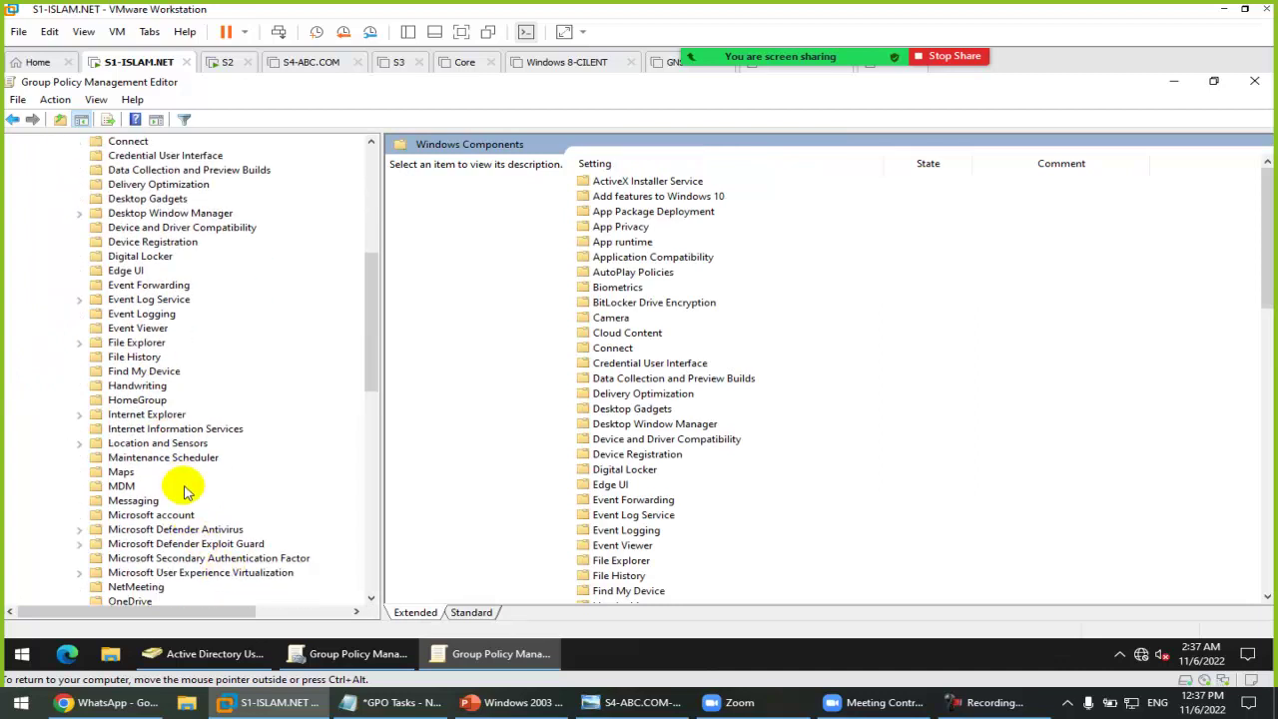
scroll(196, 493, "down", 1)
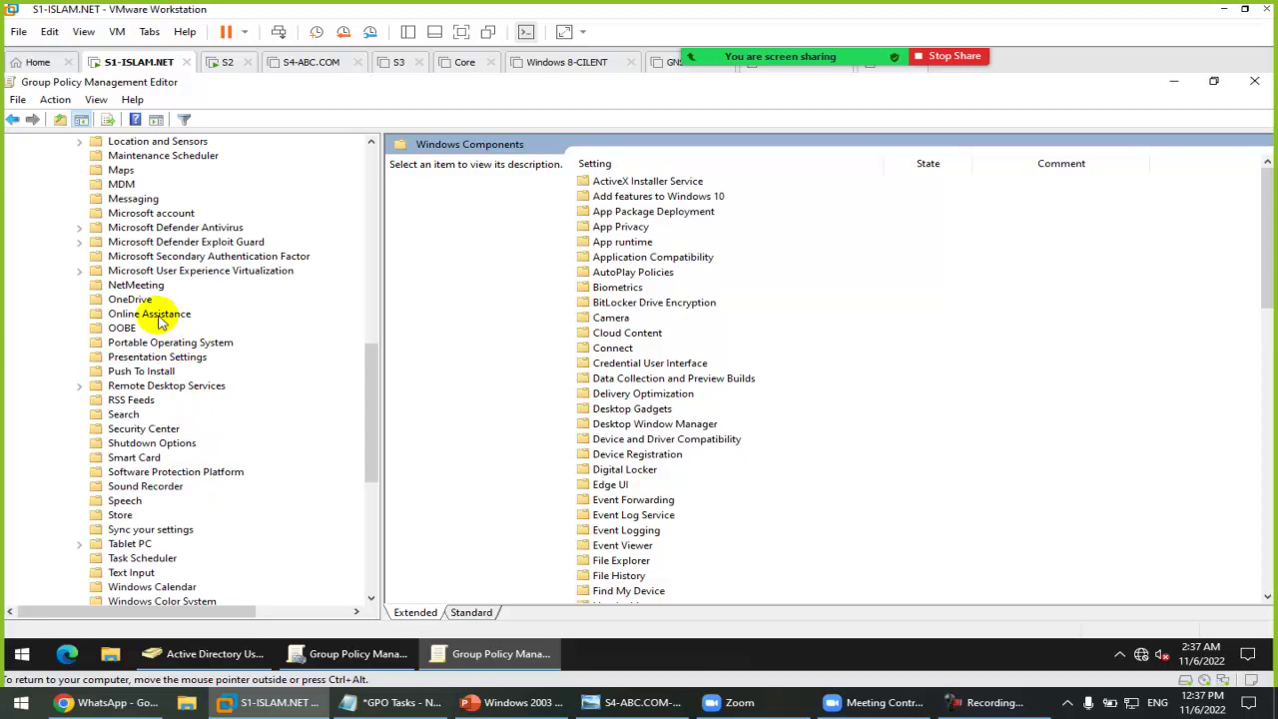
double_click(188, 387)
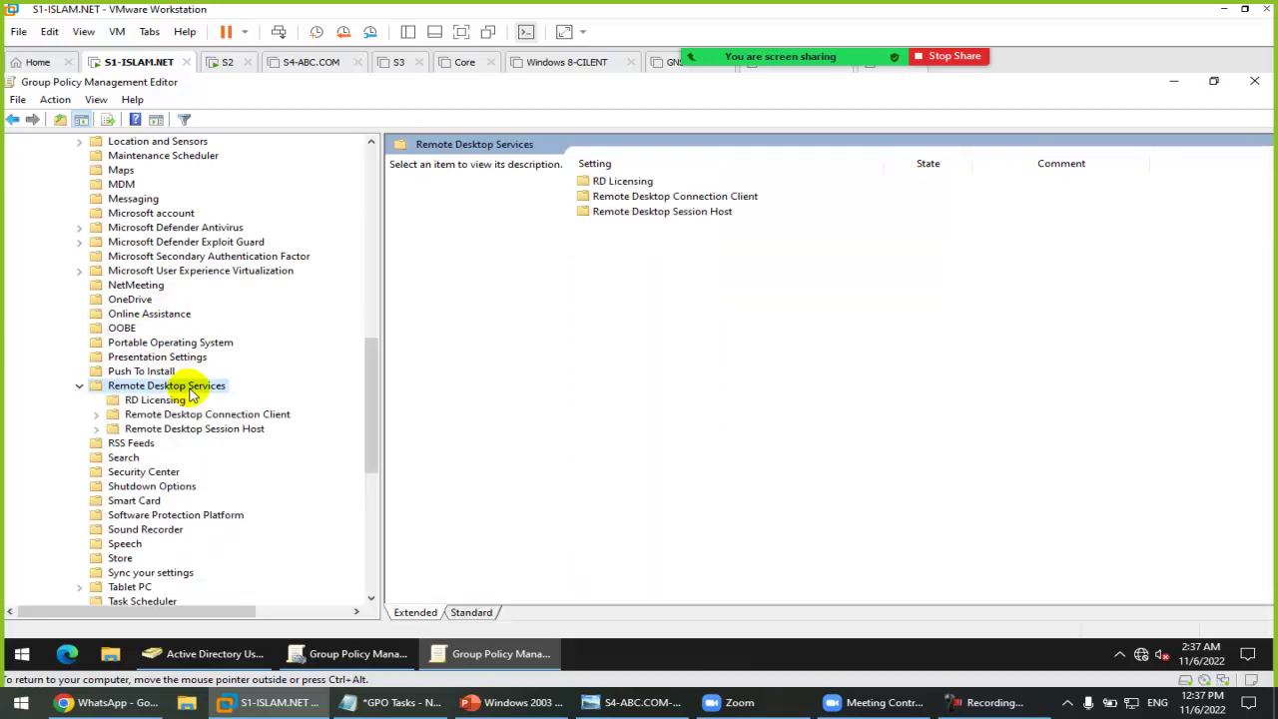
double_click(212, 431)
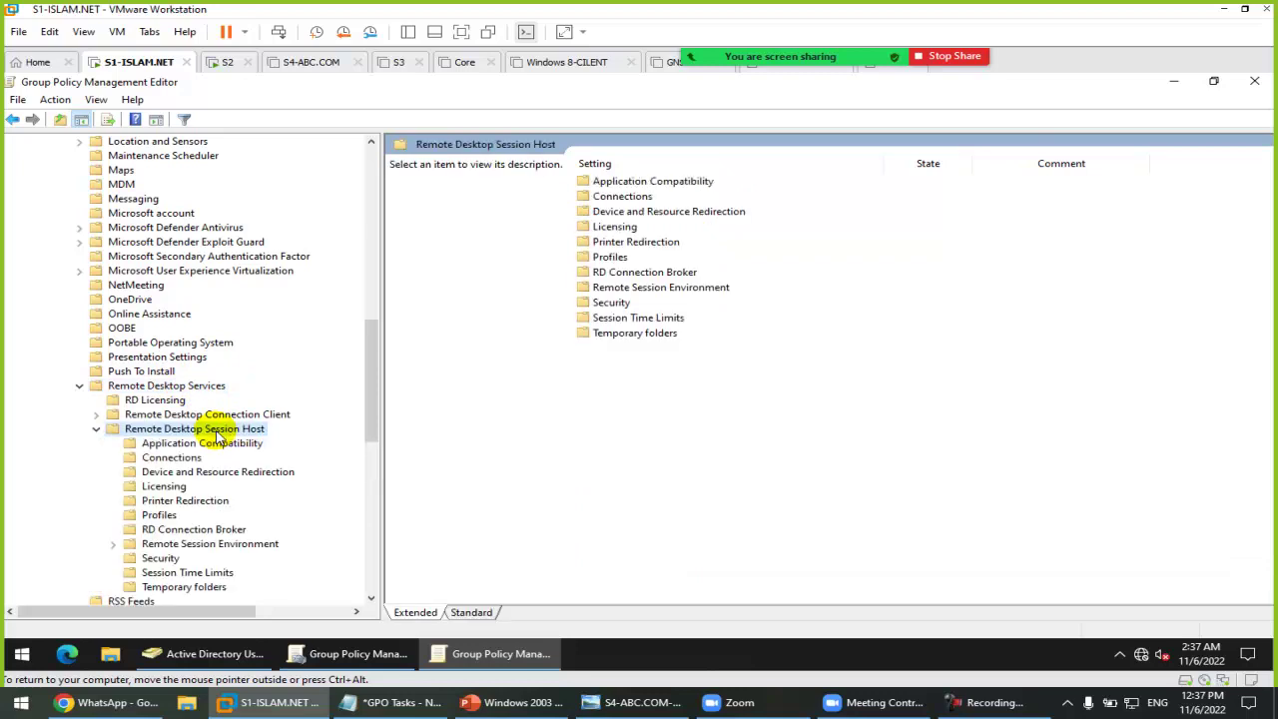
left_click(171, 459)
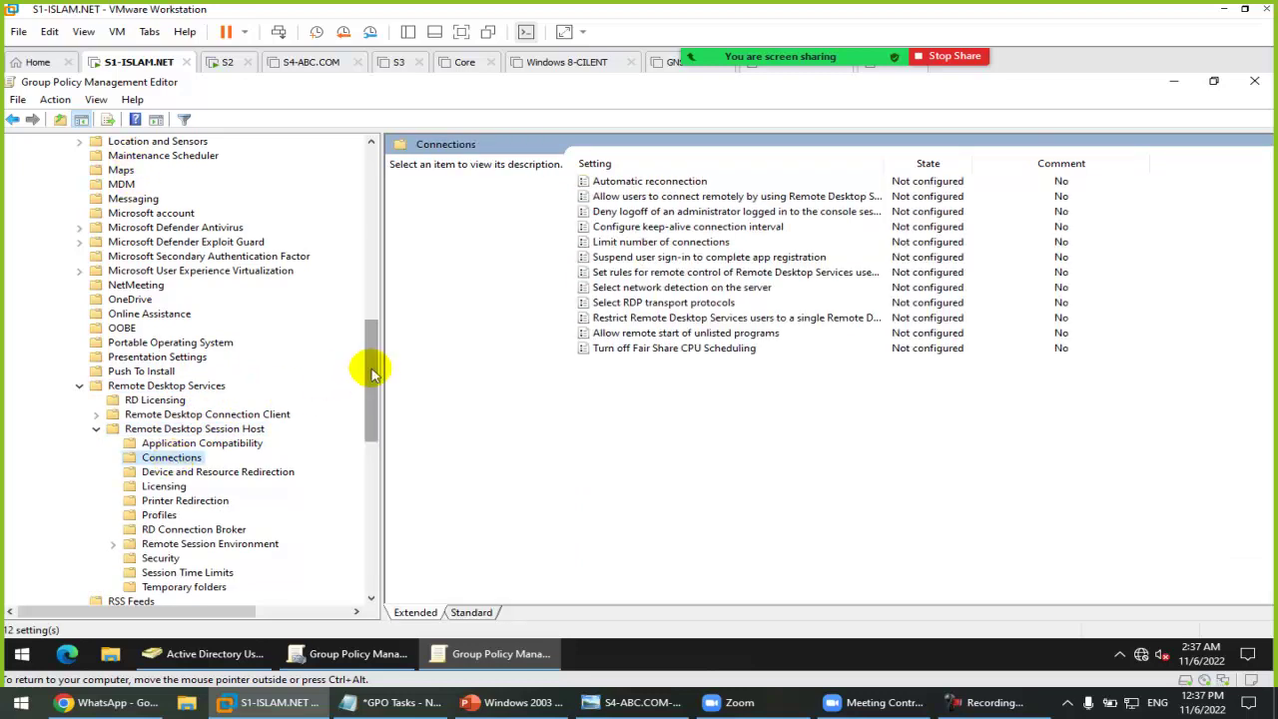
Step: Enable the 'Allow users to connect remotely' Remote Desktop policy in GPO1
left_click_drag(374, 370, 367, 415)
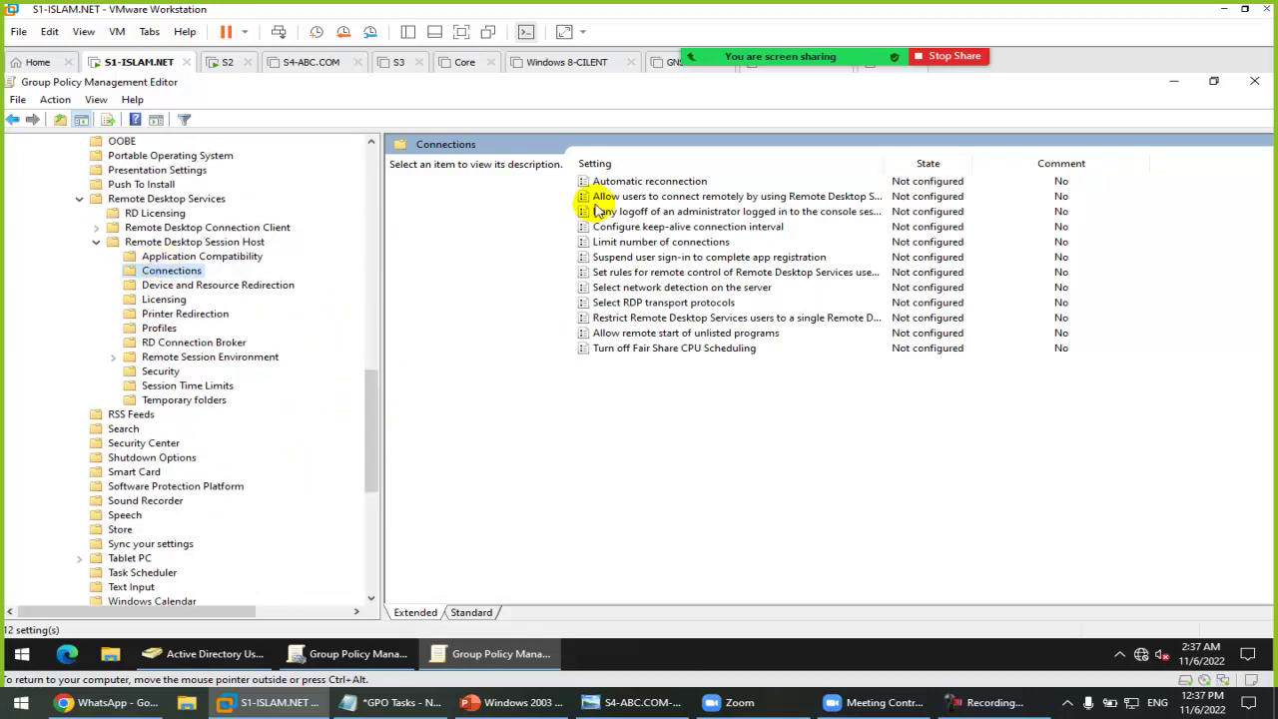
left_click_drag(886, 163, 952, 162)
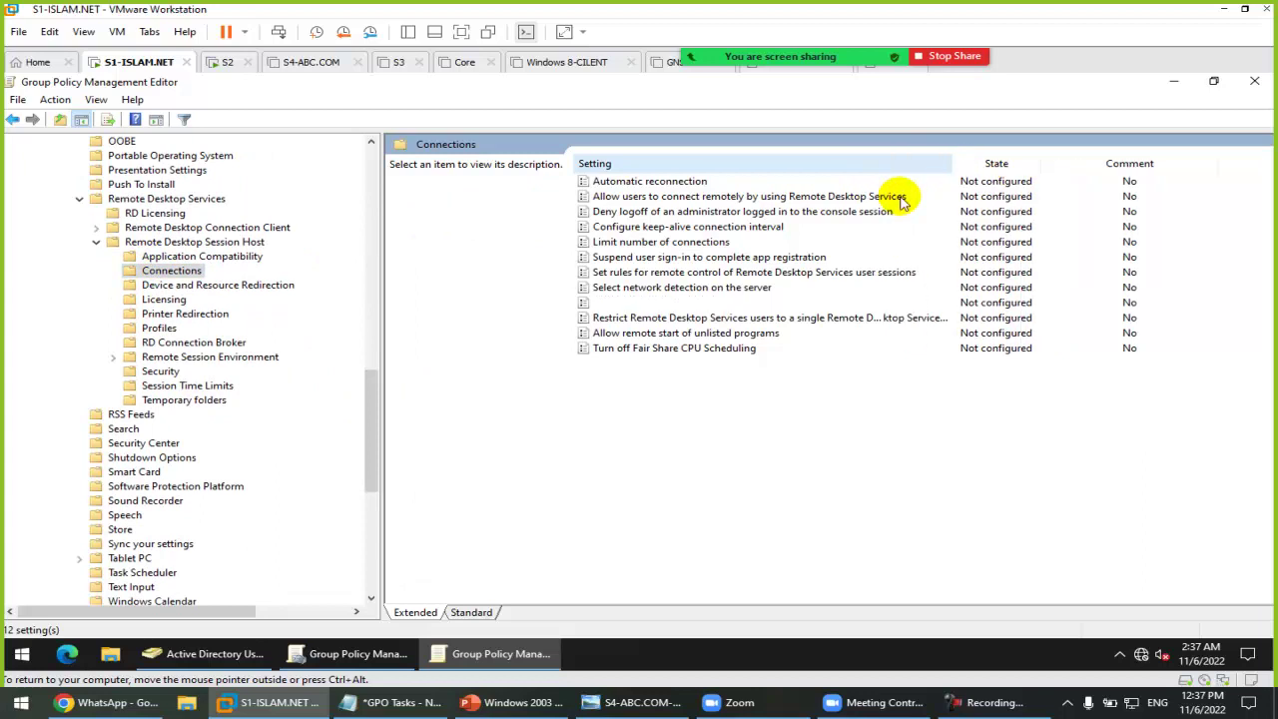
left_click(859, 196)
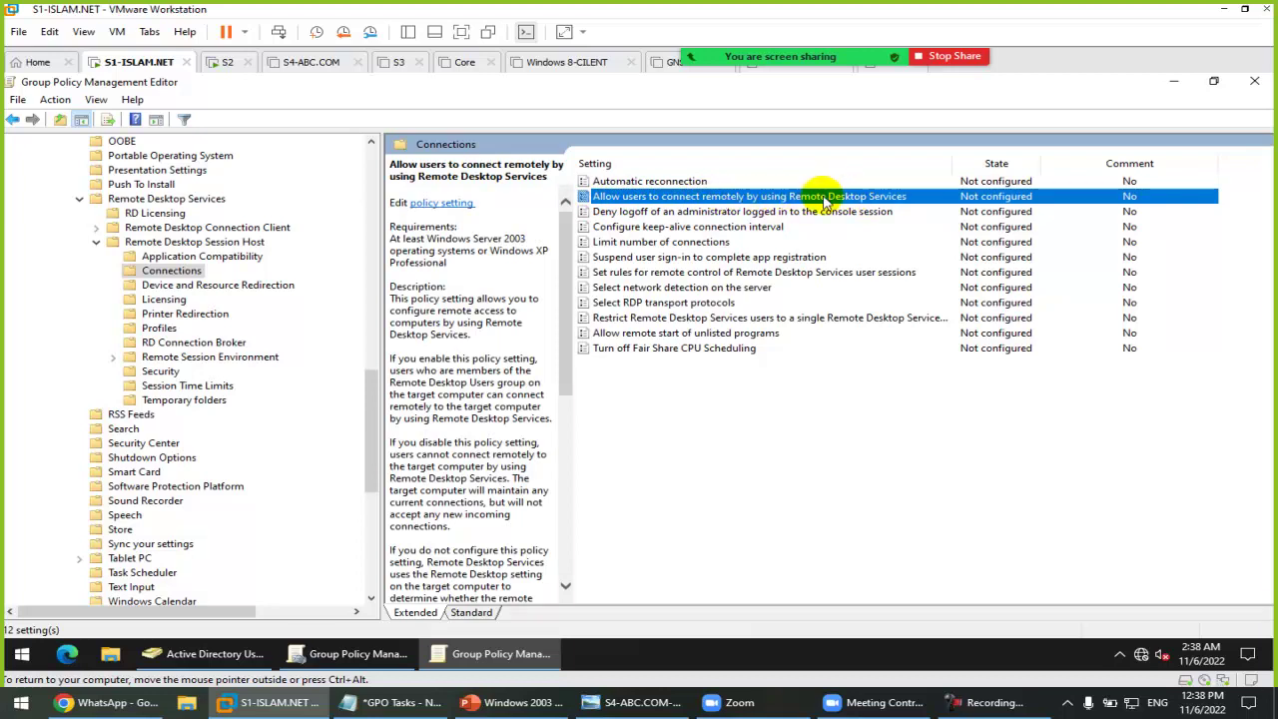
double_click(825, 200)
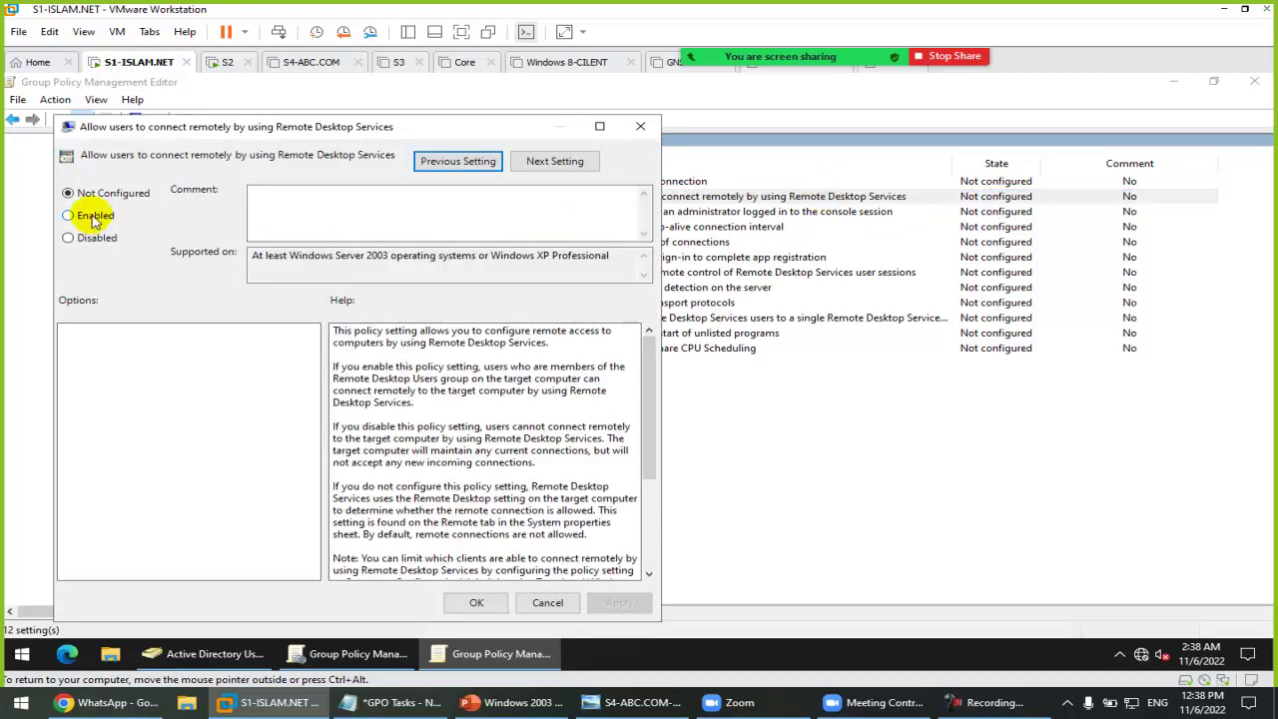
left_click(94, 220)
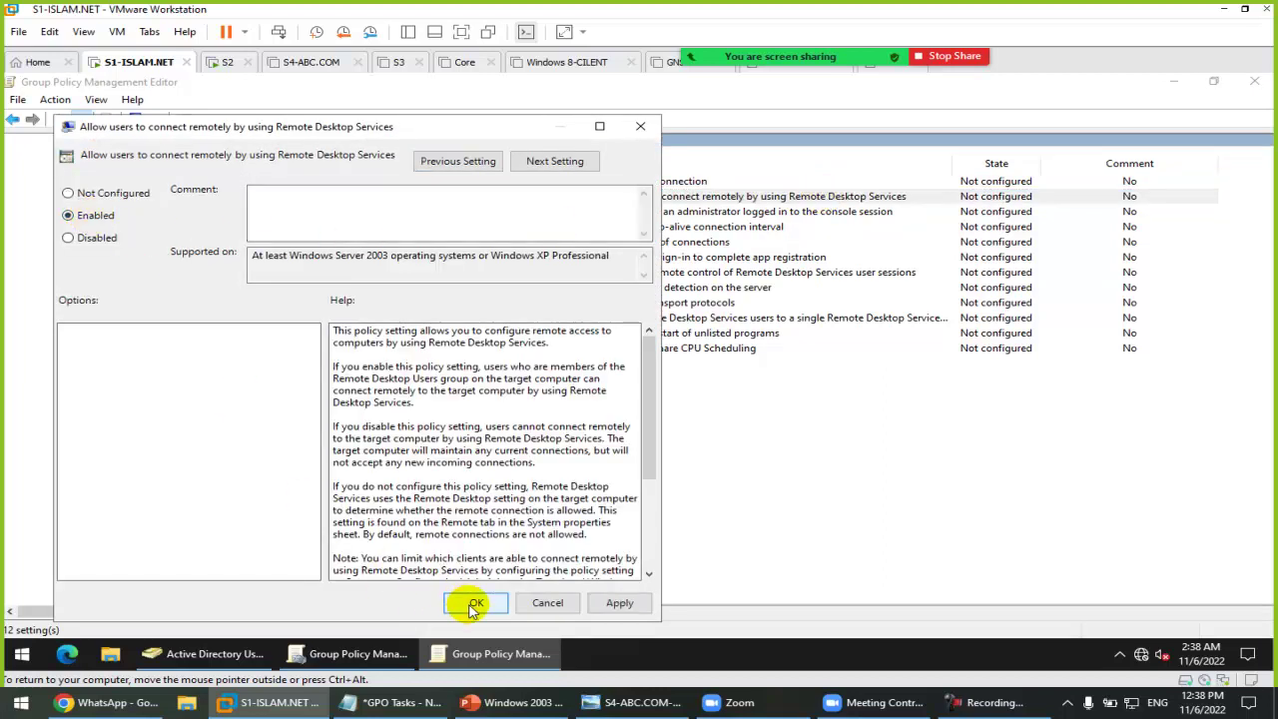
left_click(474, 604)
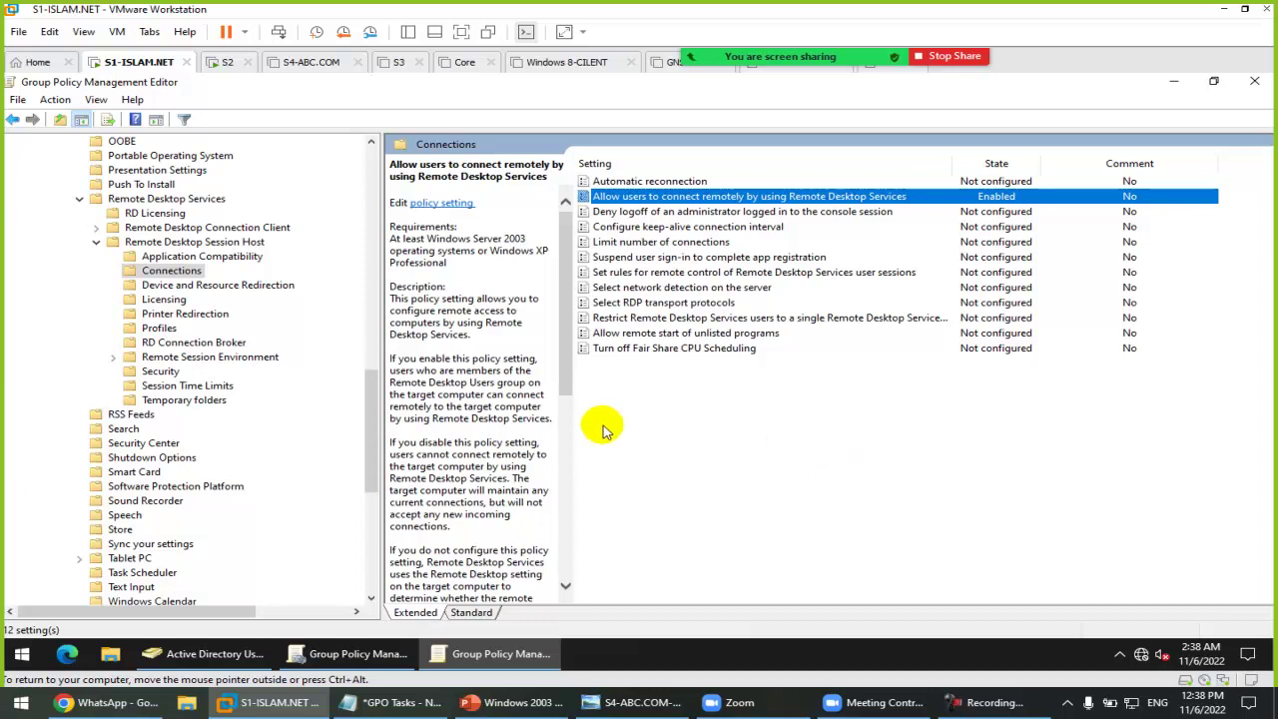
left_click(79, 198)
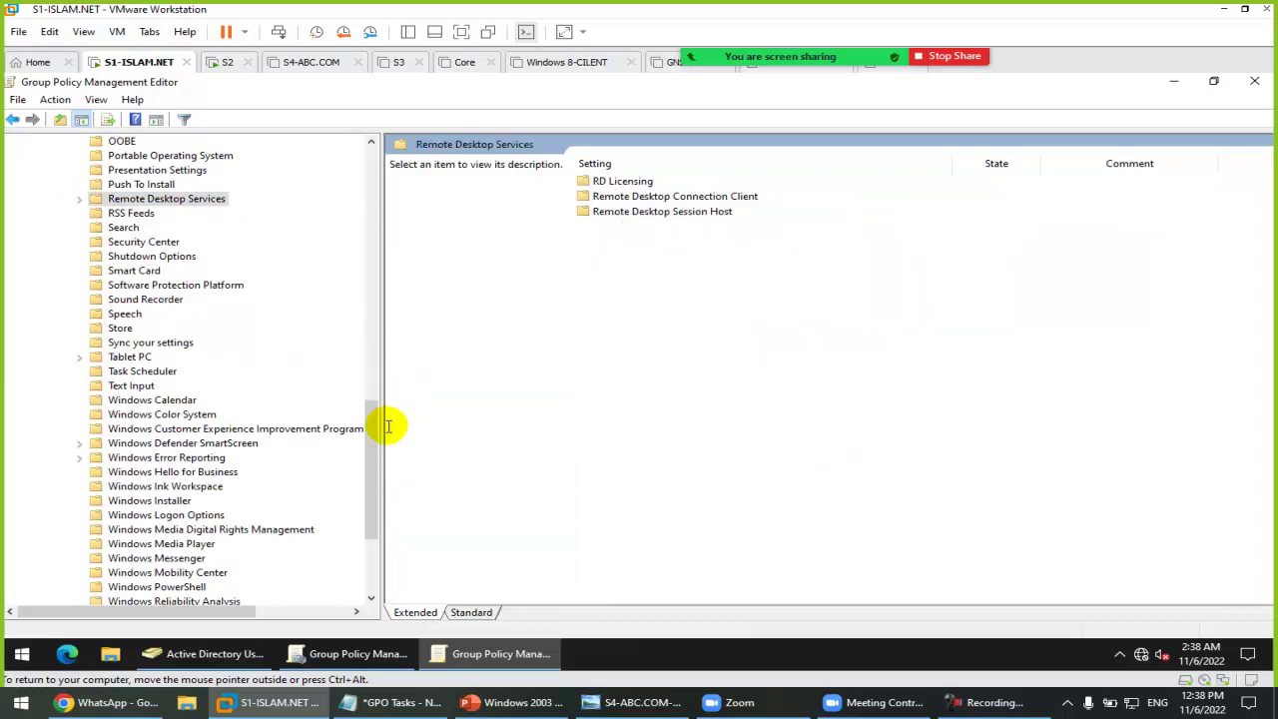
left_click_drag(370, 434, 370, 165)
Step: Collapse Administrative Templates and go to Security Settings > Windows Defender Firewall > Inbound Rules
left_click(62, 312)
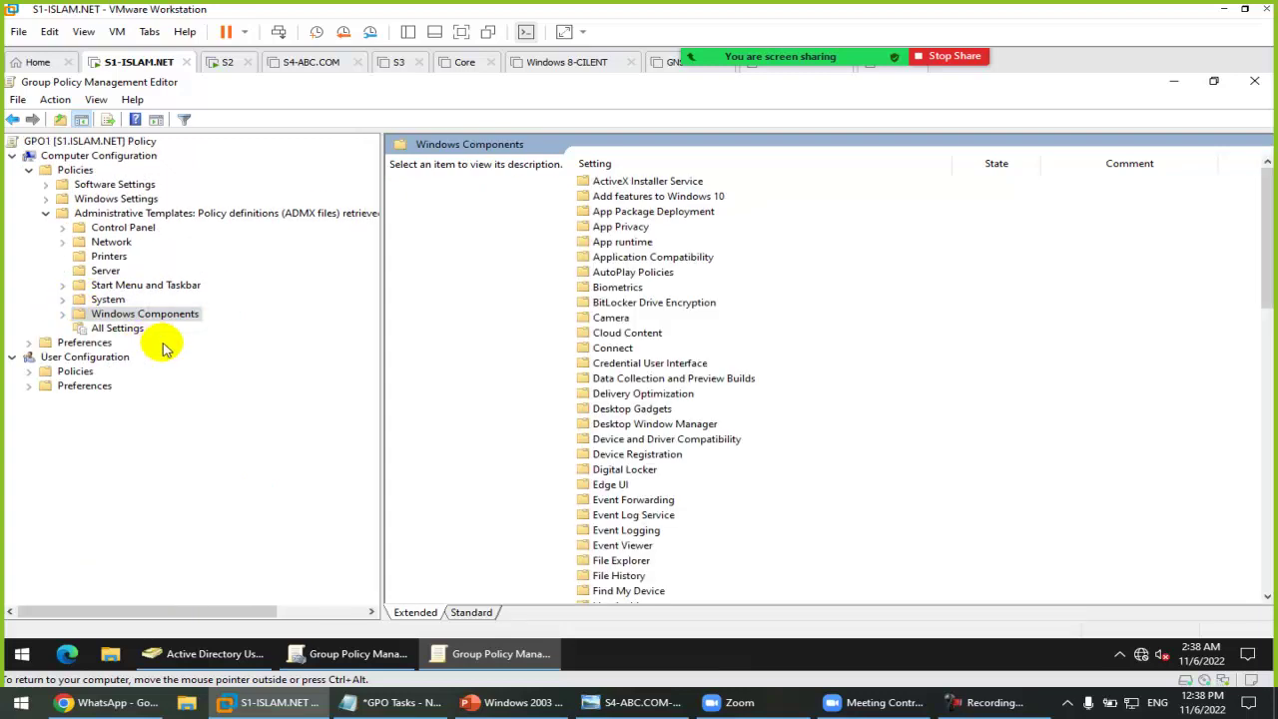
left_click(45, 213)
left_click(108, 199)
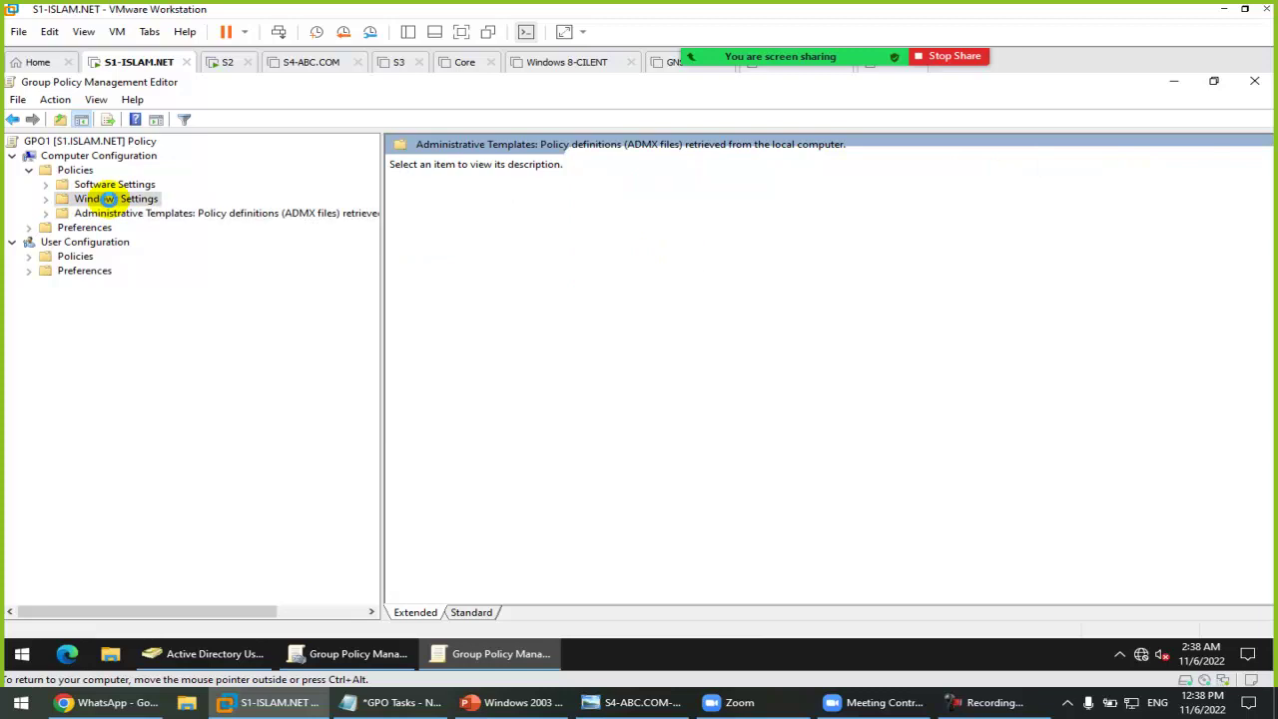
double_click(107, 198)
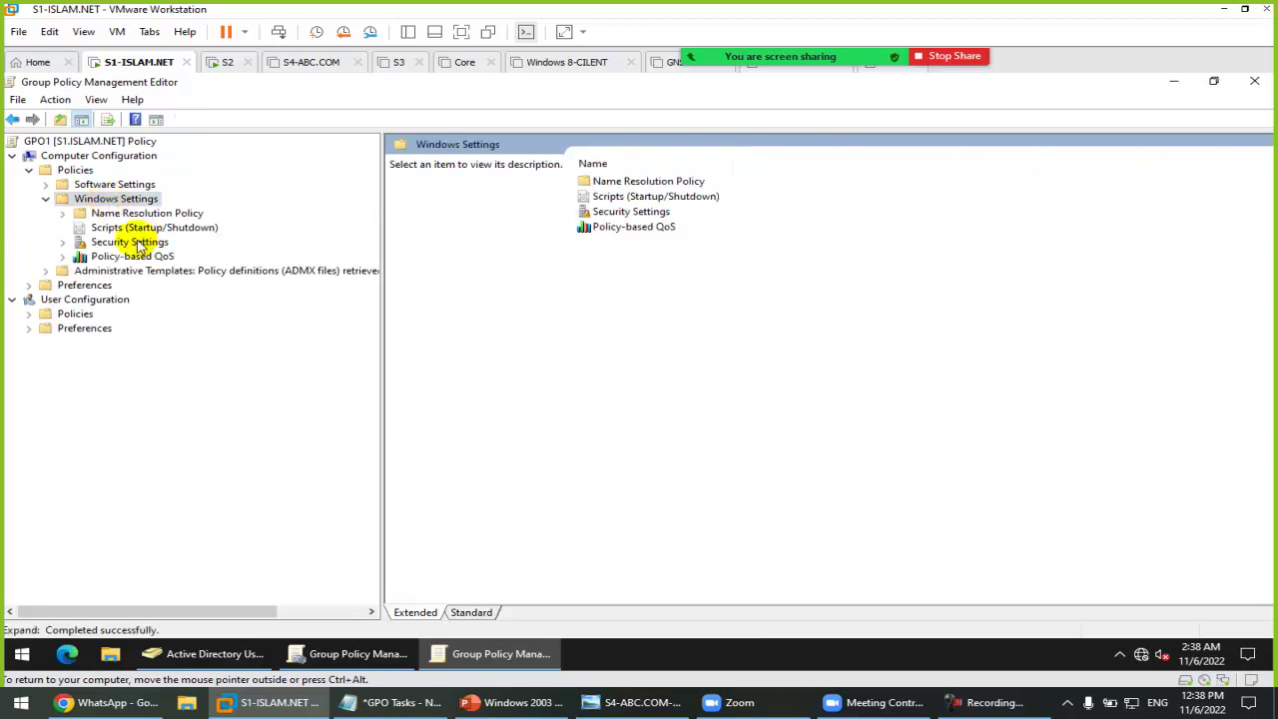
double_click(129, 242)
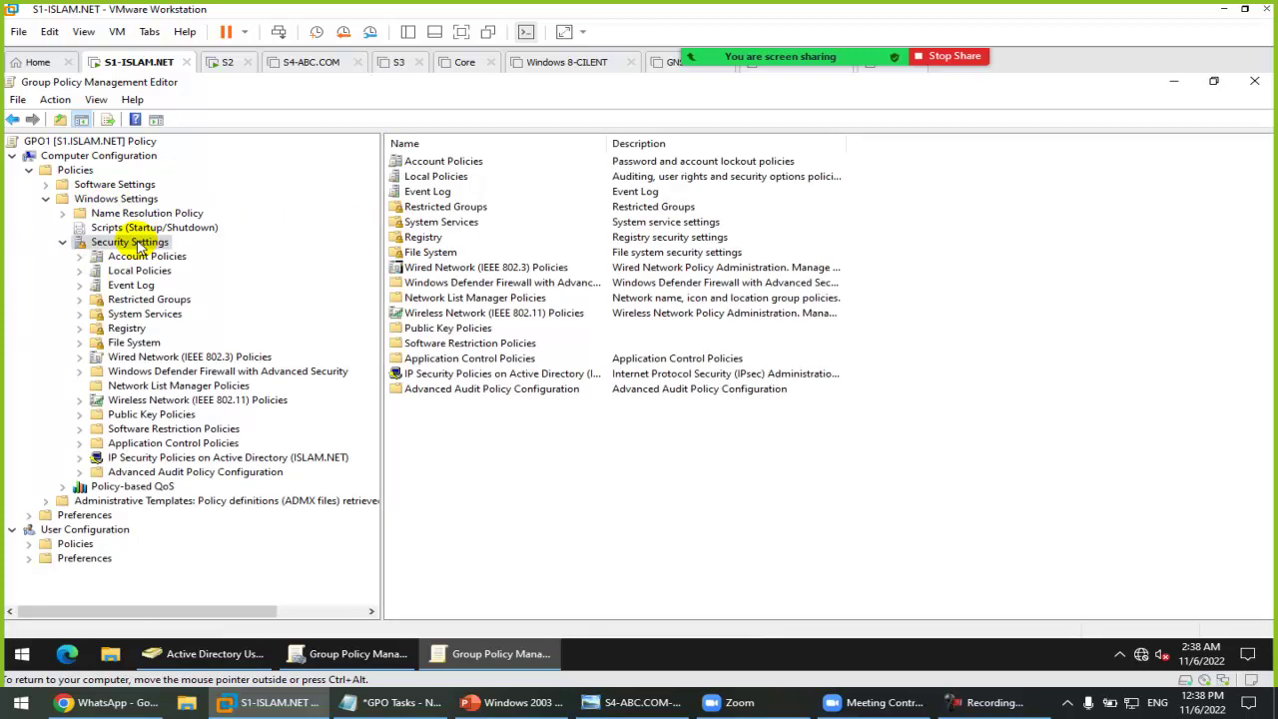
left_click(195, 371)
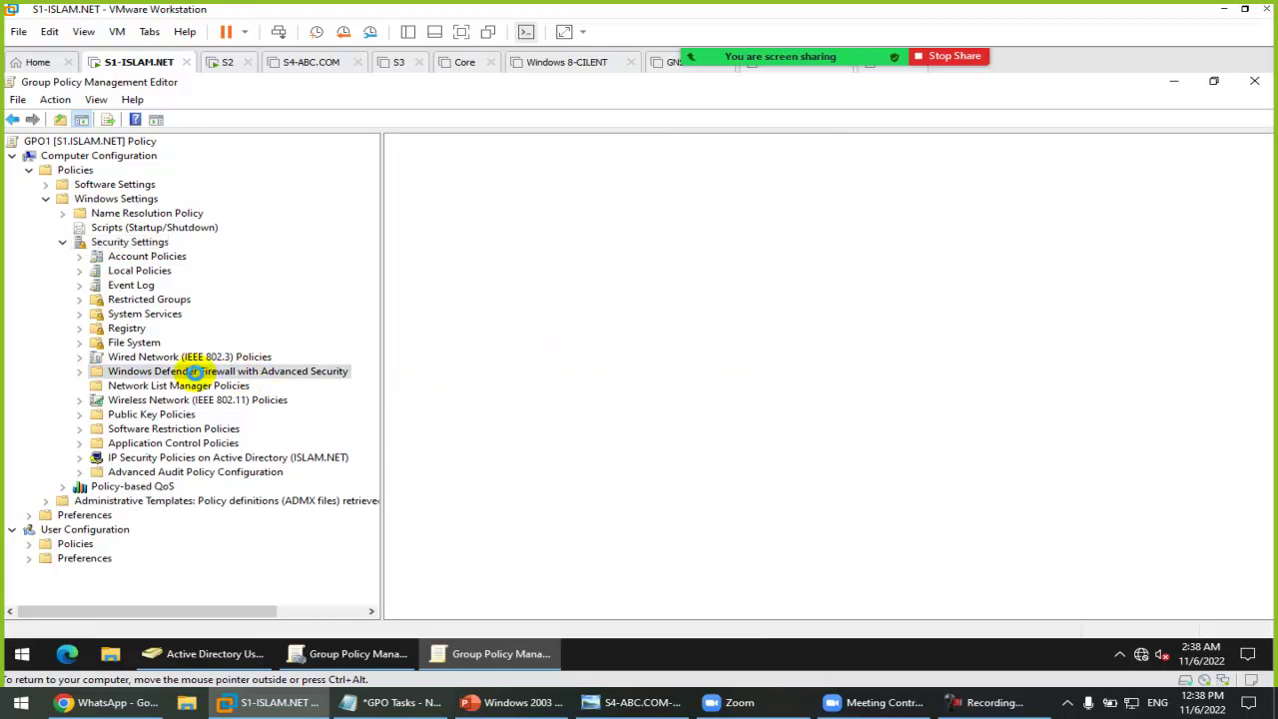
double_click(291, 386)
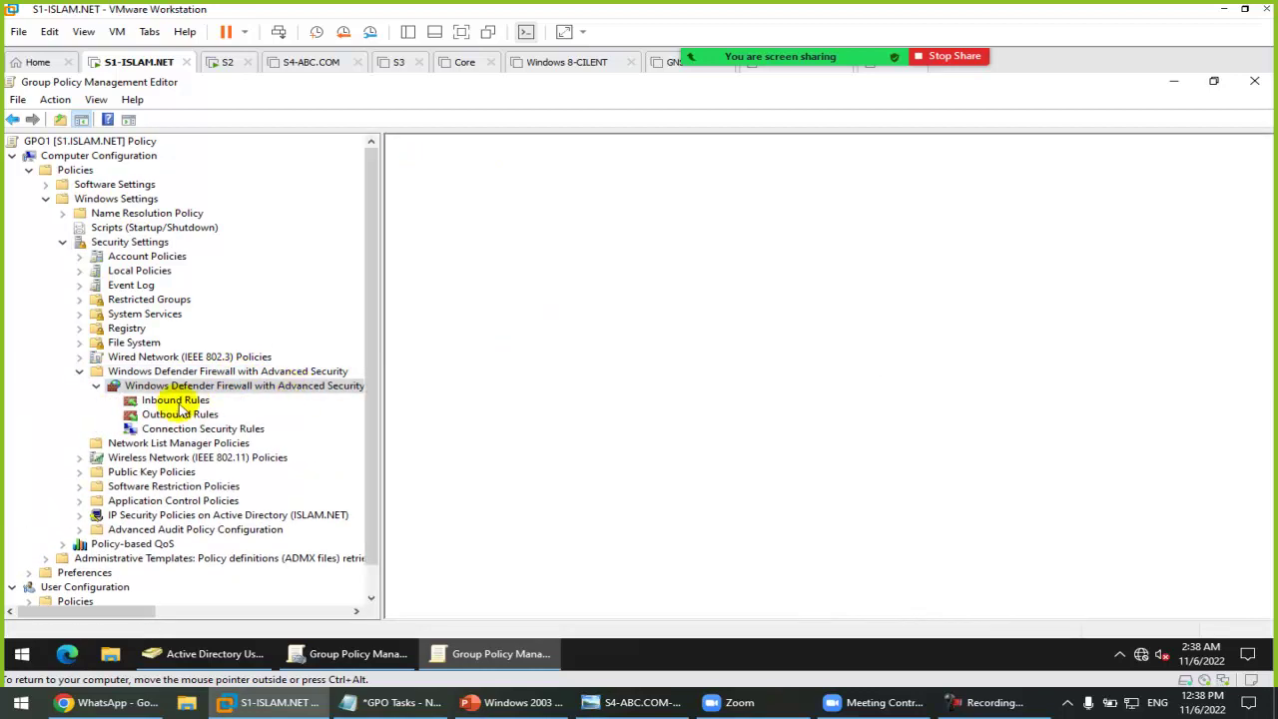
left_click(172, 400)
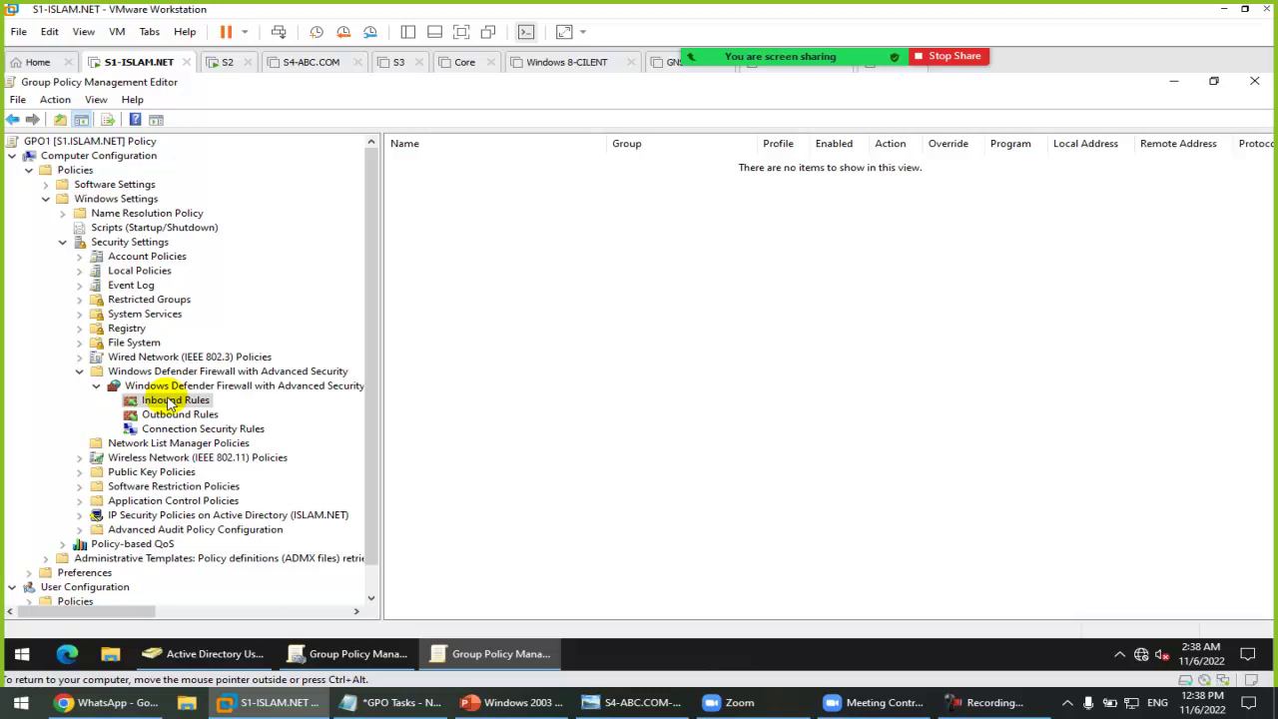
Step: Start a new inbound rule and compare the Predefined, Program, Port and Custom rule types
right_click(169, 401)
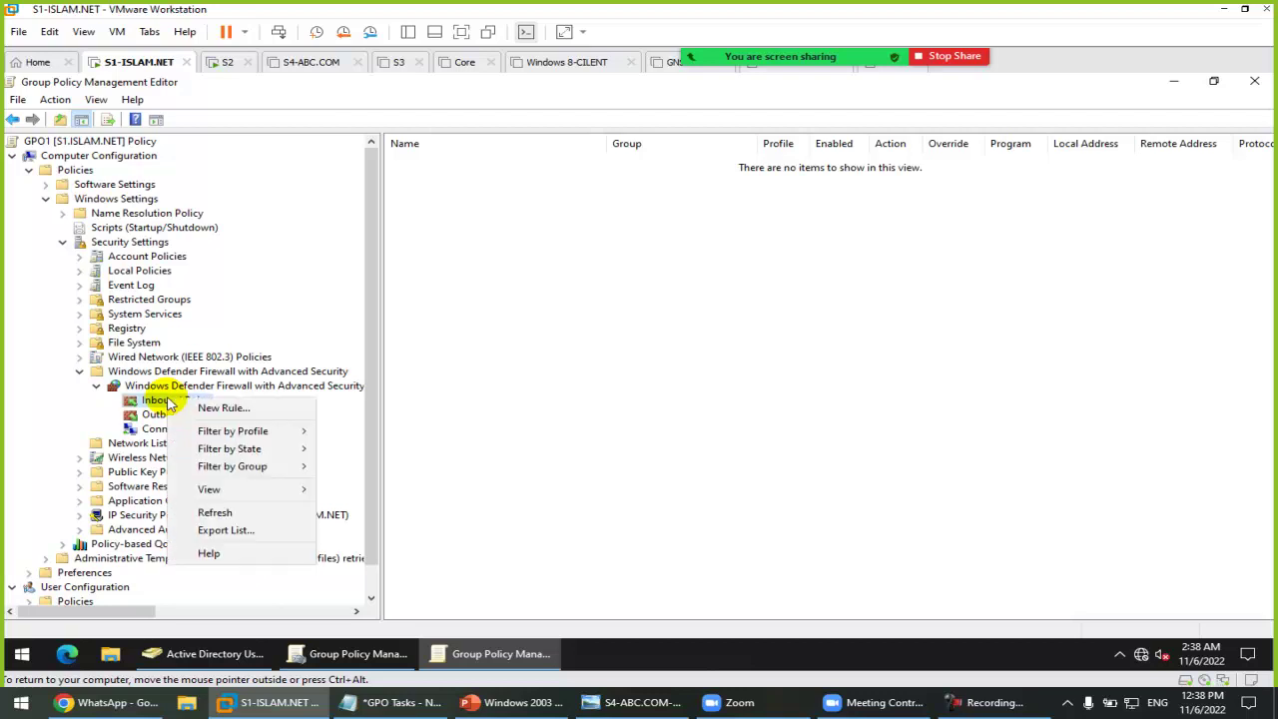
left_click(232, 409)
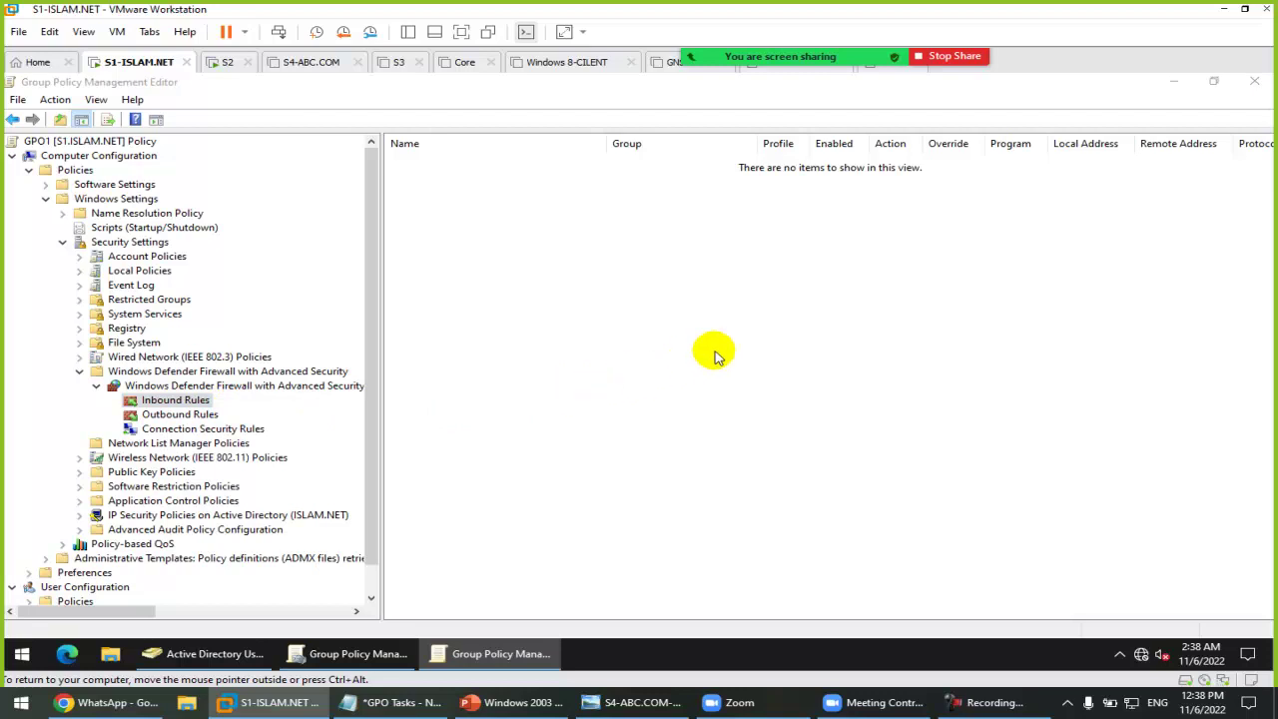
left_click_drag(490, 161, 710, 142)
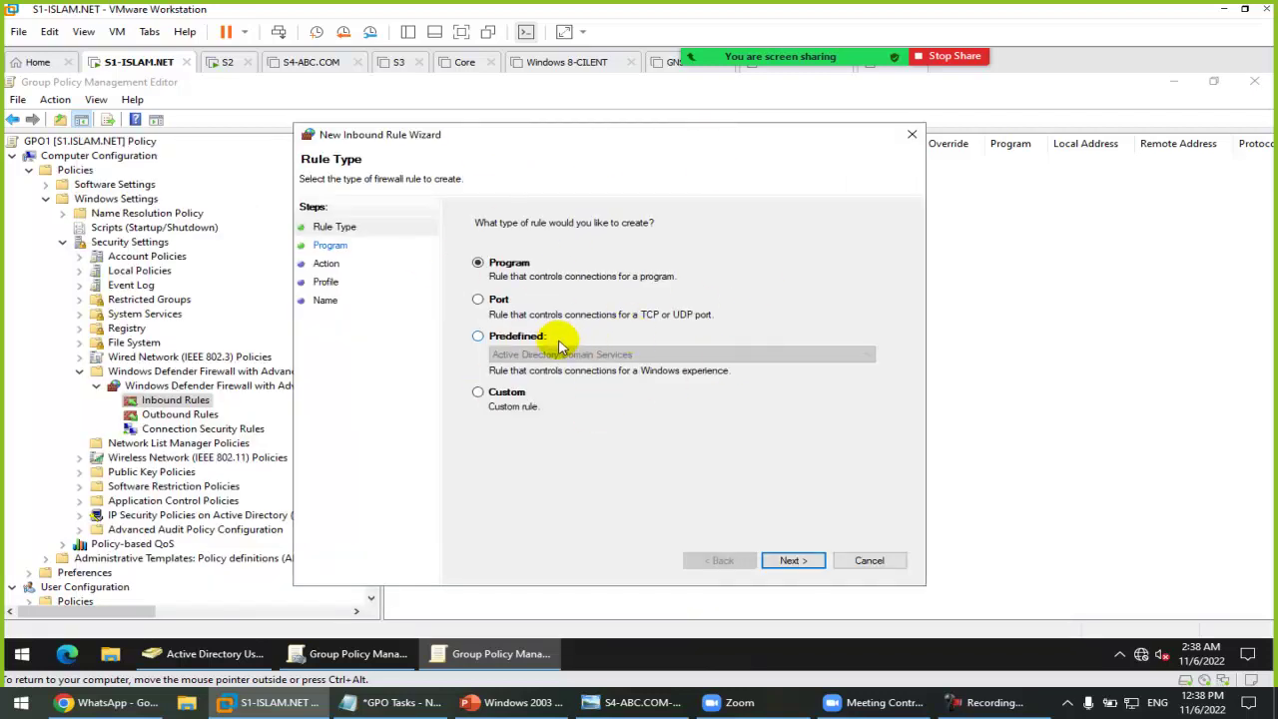
left_click(519, 337)
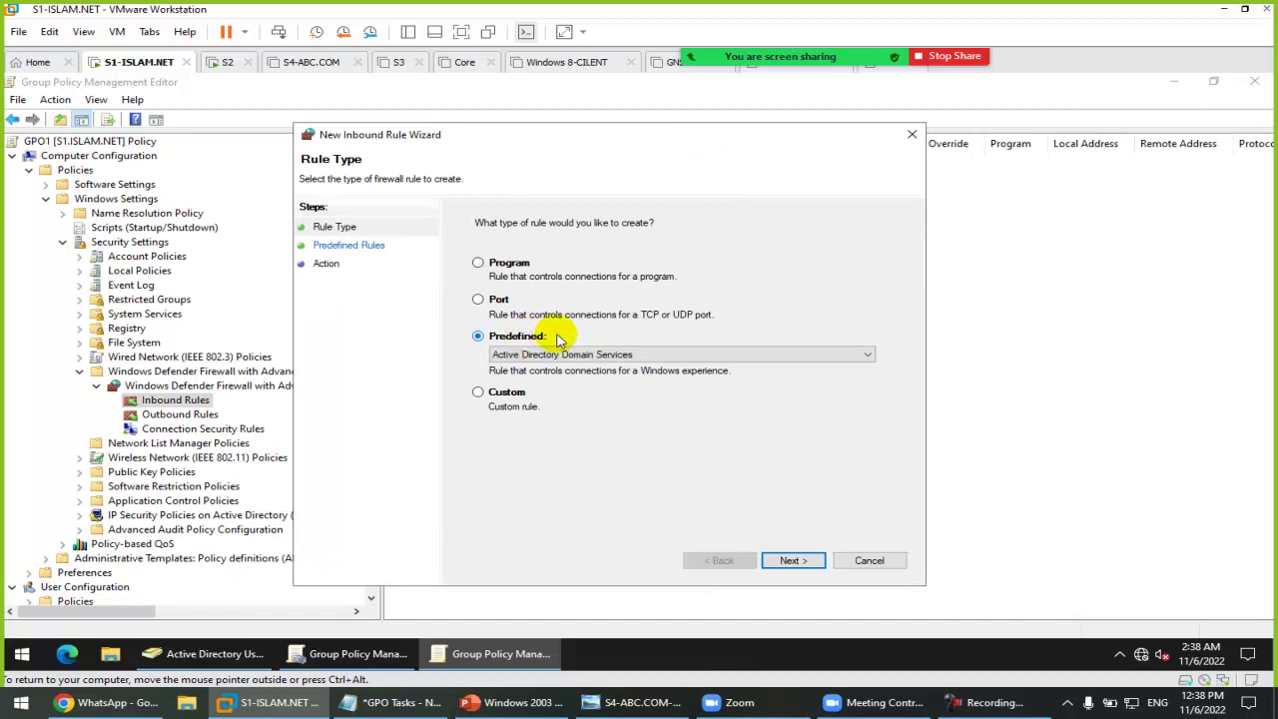
left_click(511, 265)
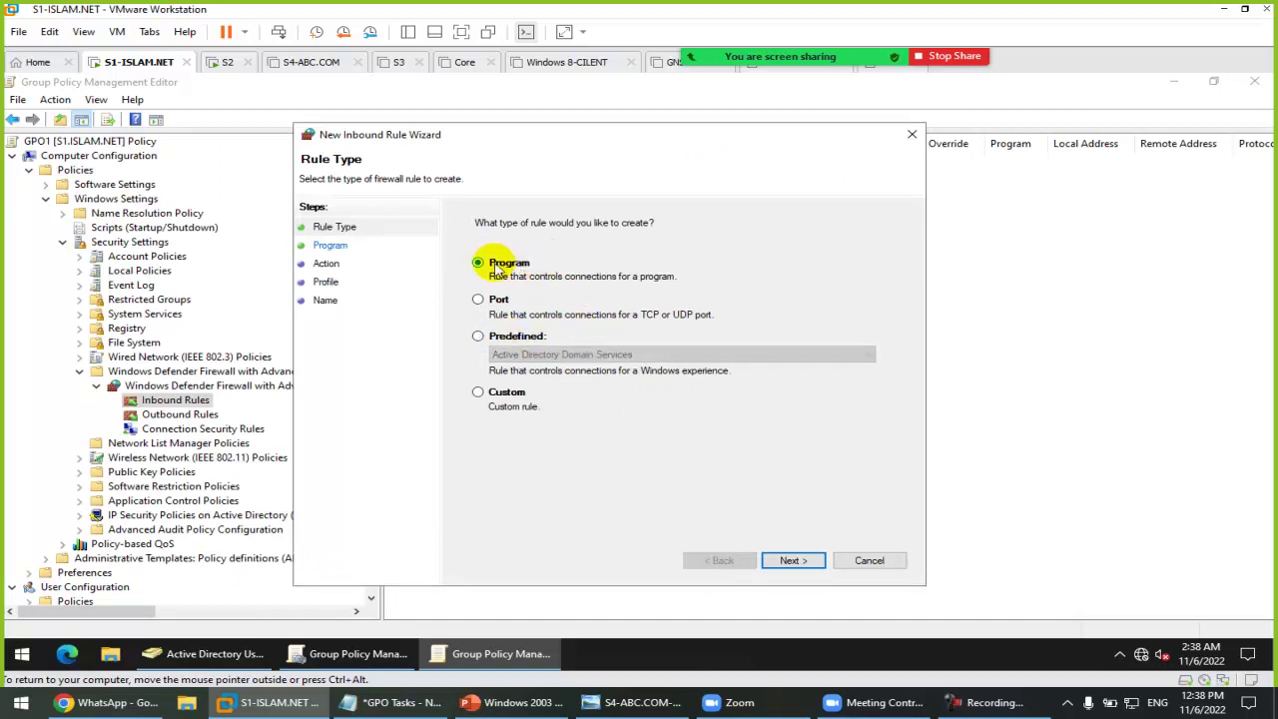
left_click(470, 298)
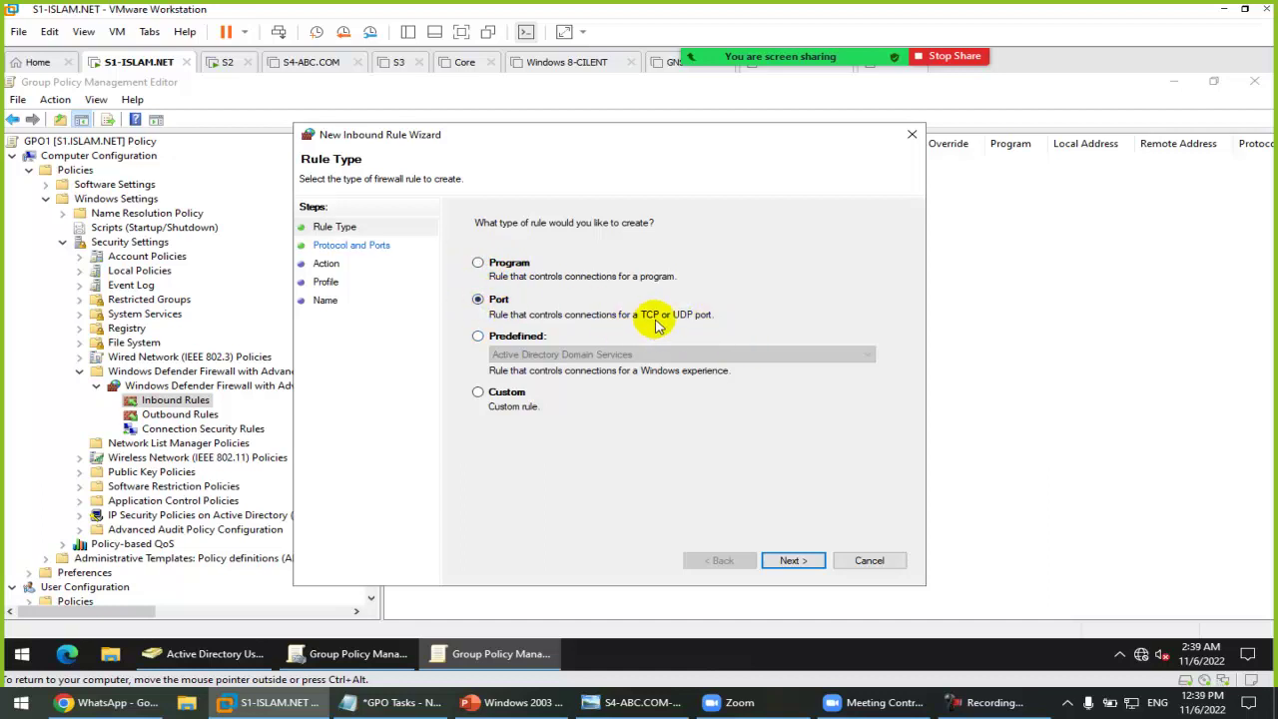
left_click(510, 344)
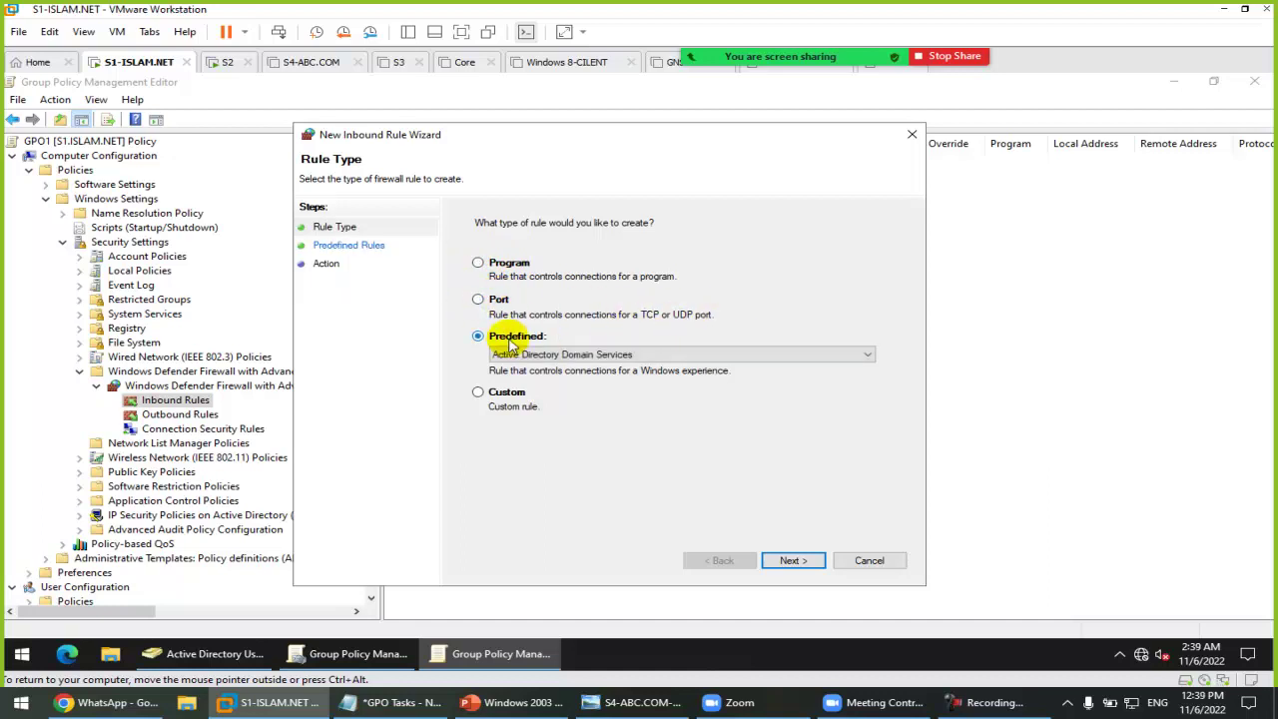
left_click(559, 354)
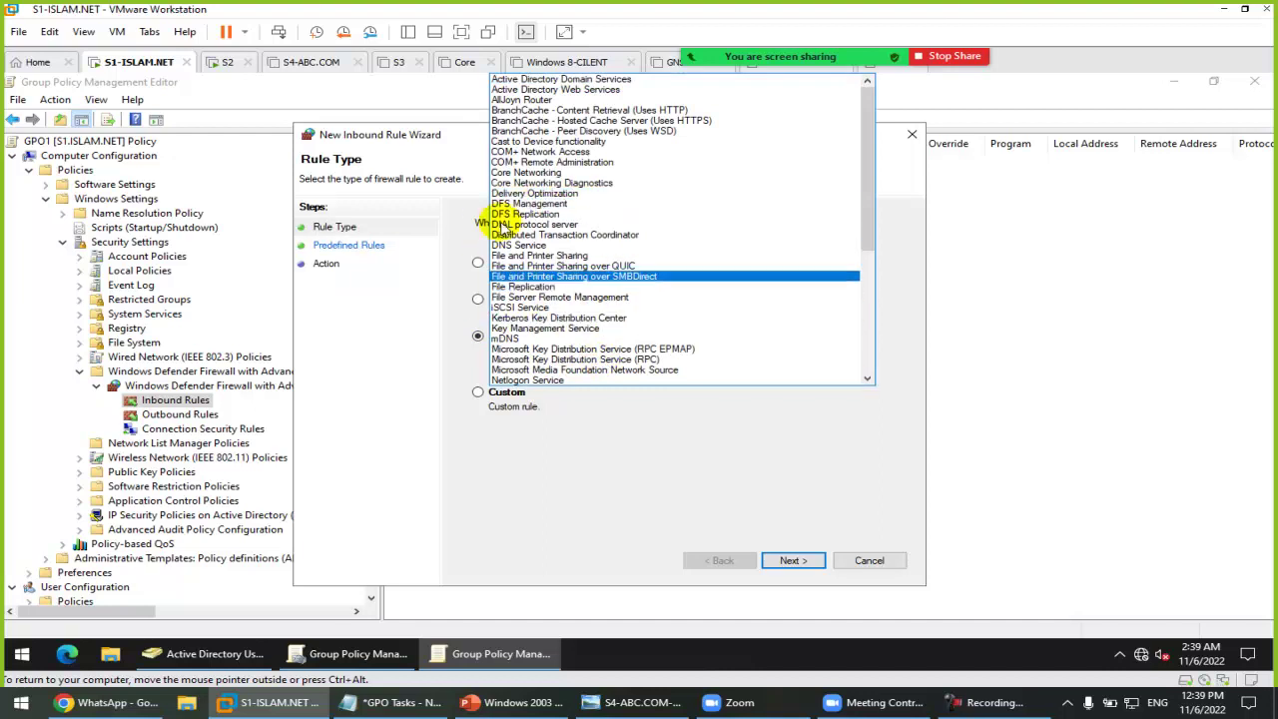
left_click(624, 469)
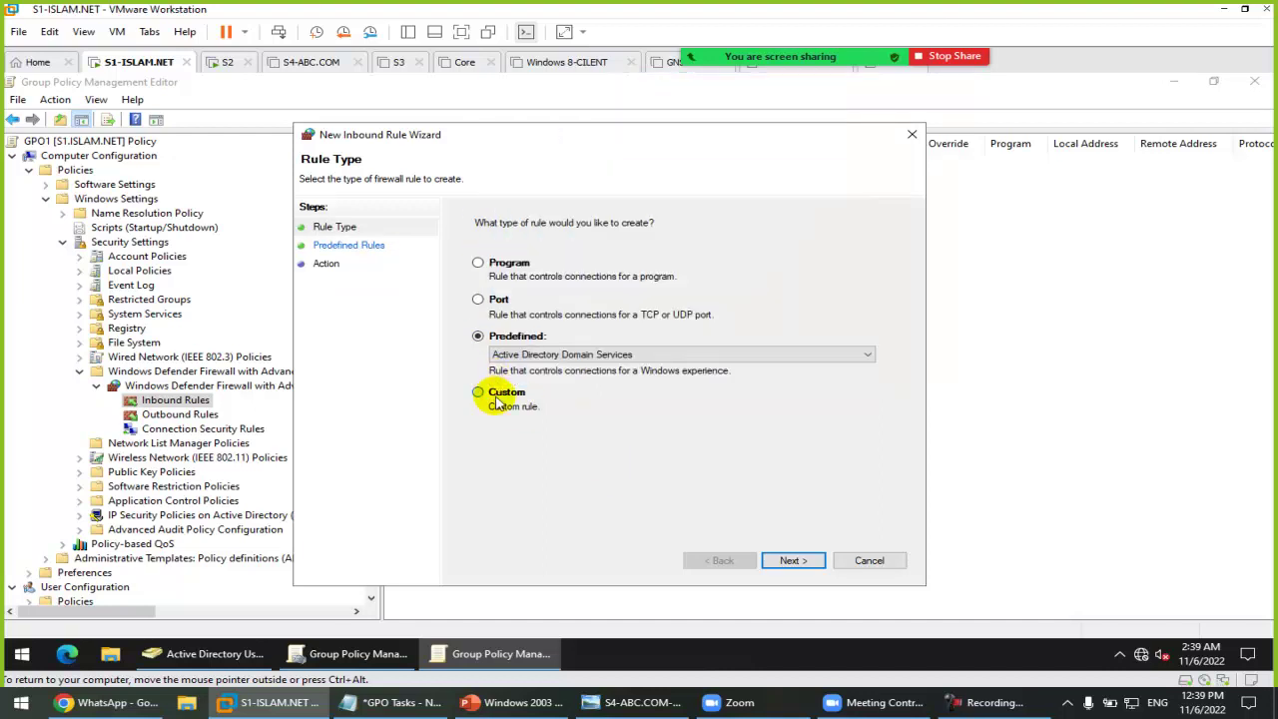
left_click(496, 400)
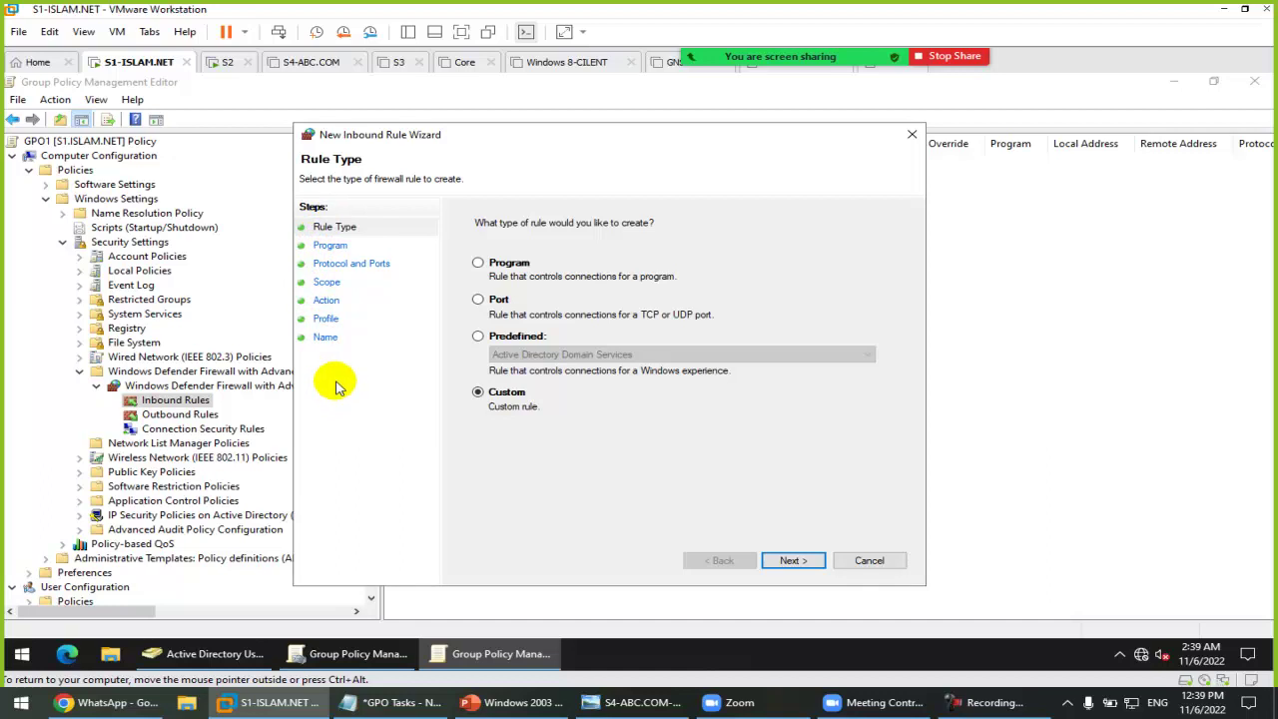
Step: Choose the predefined File and Printer Sharing group and continue to its rule list
left_click(521, 335)
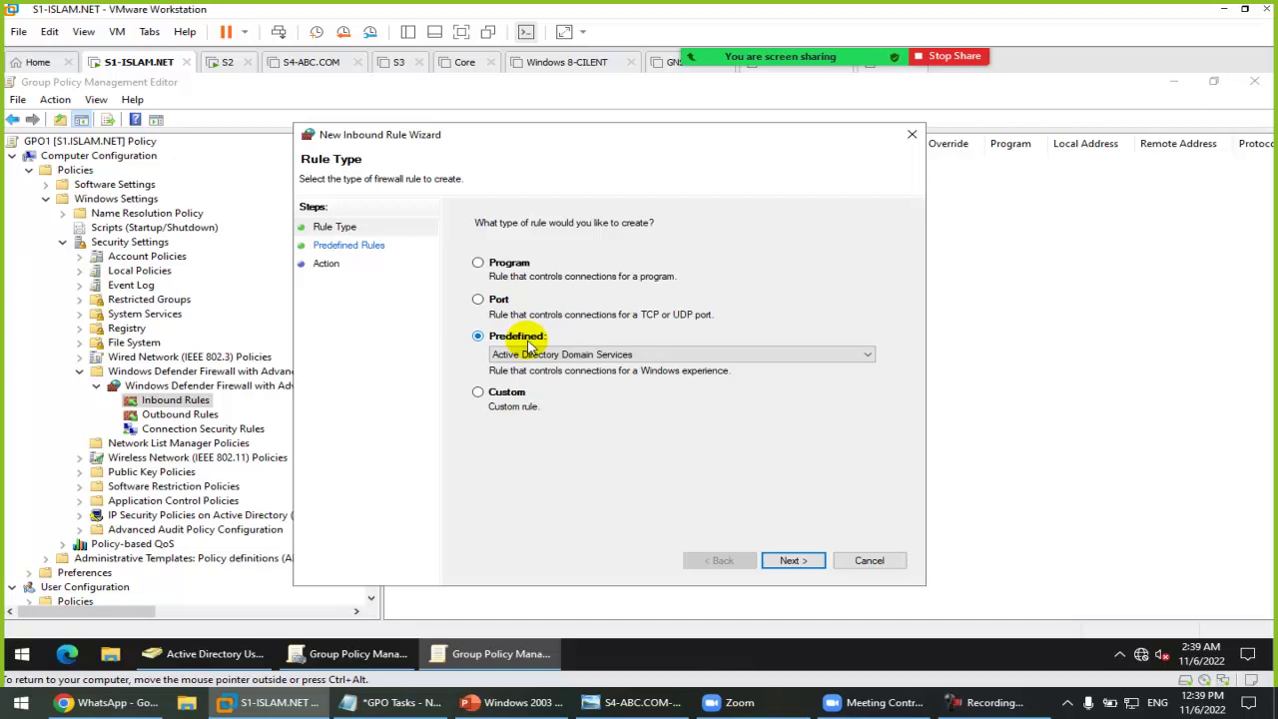
left_click(531, 354)
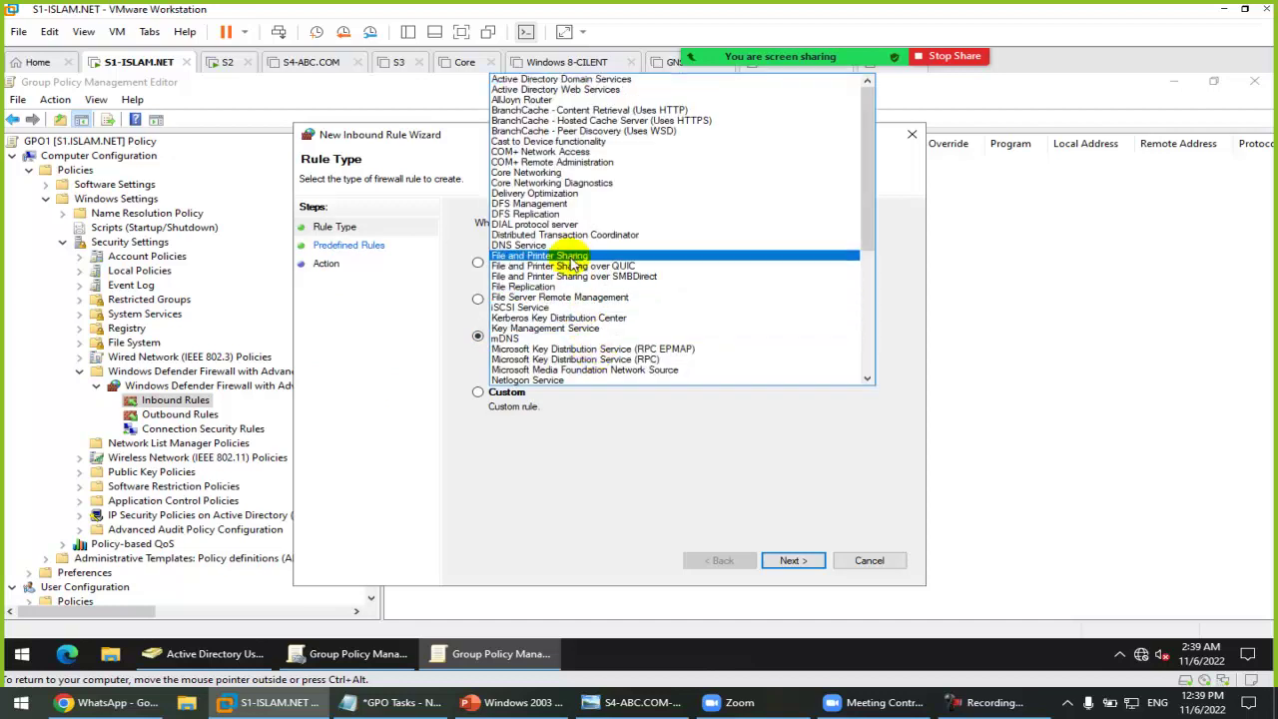
left_click(571, 256)
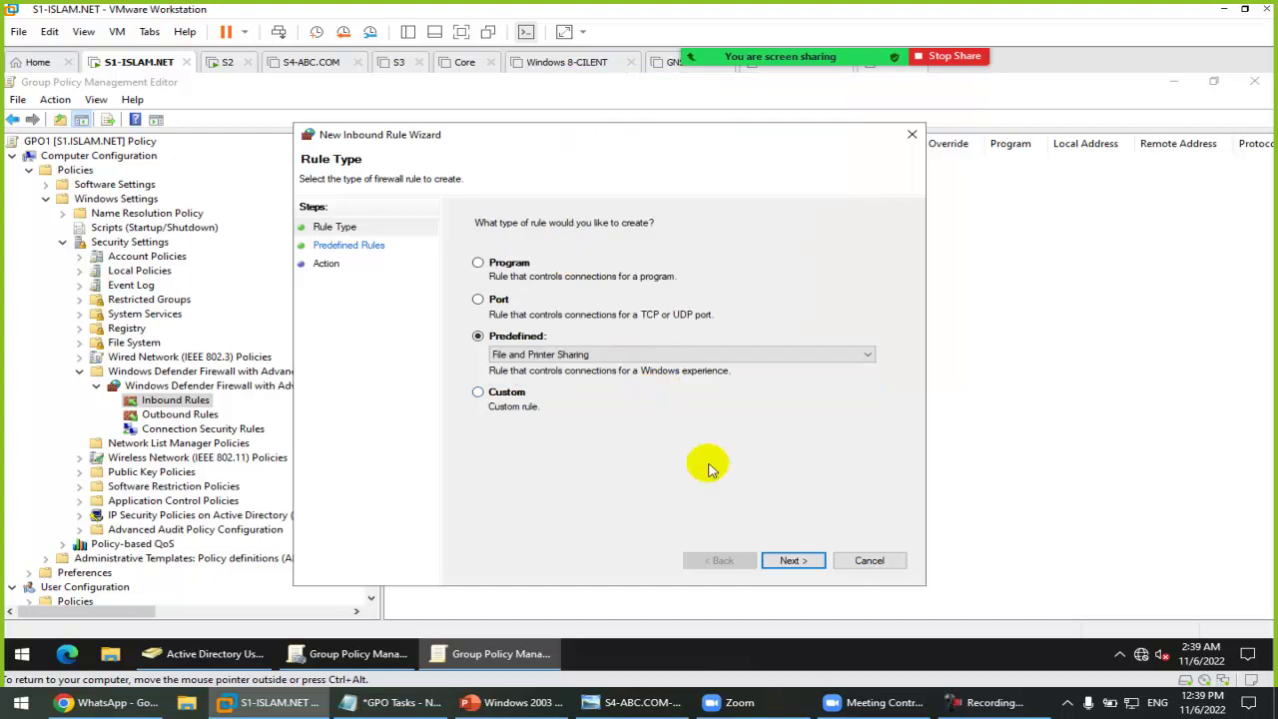
left_click(788, 560)
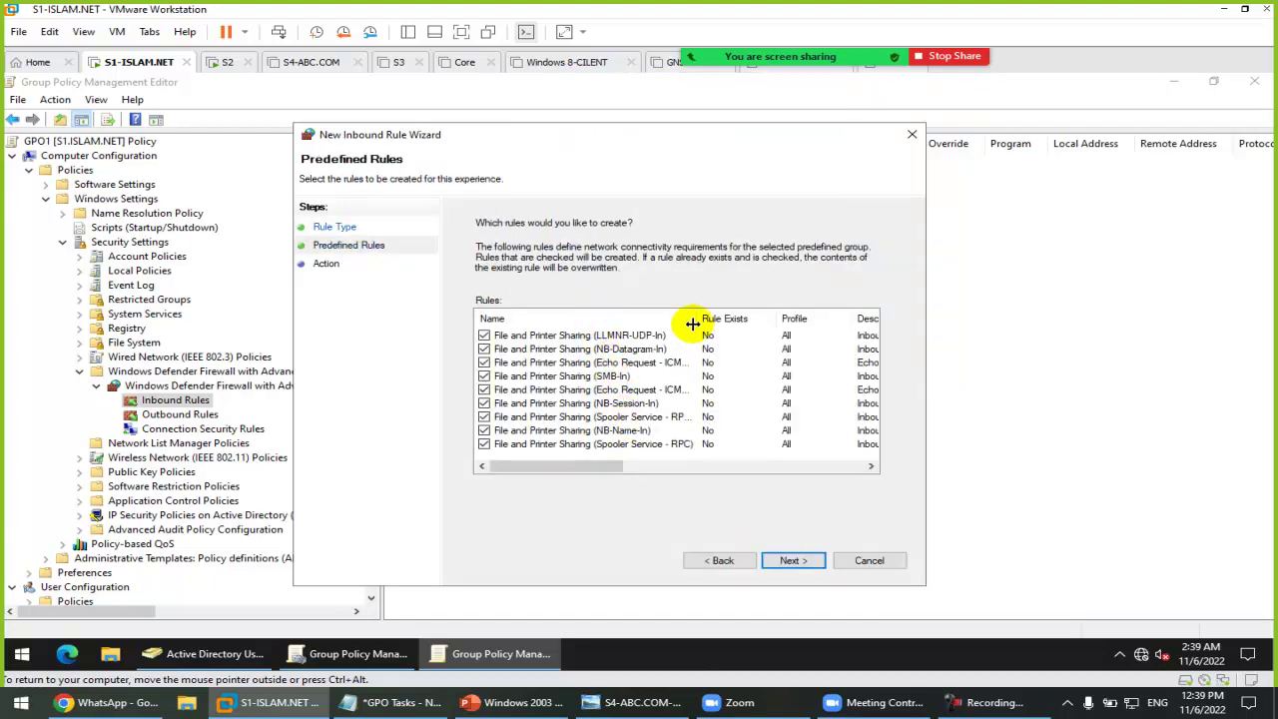
Step: Create all nine File and Printer Sharing rules with Allow the connection, then widen the Name column
left_click_drag(700, 318, 783, 321)
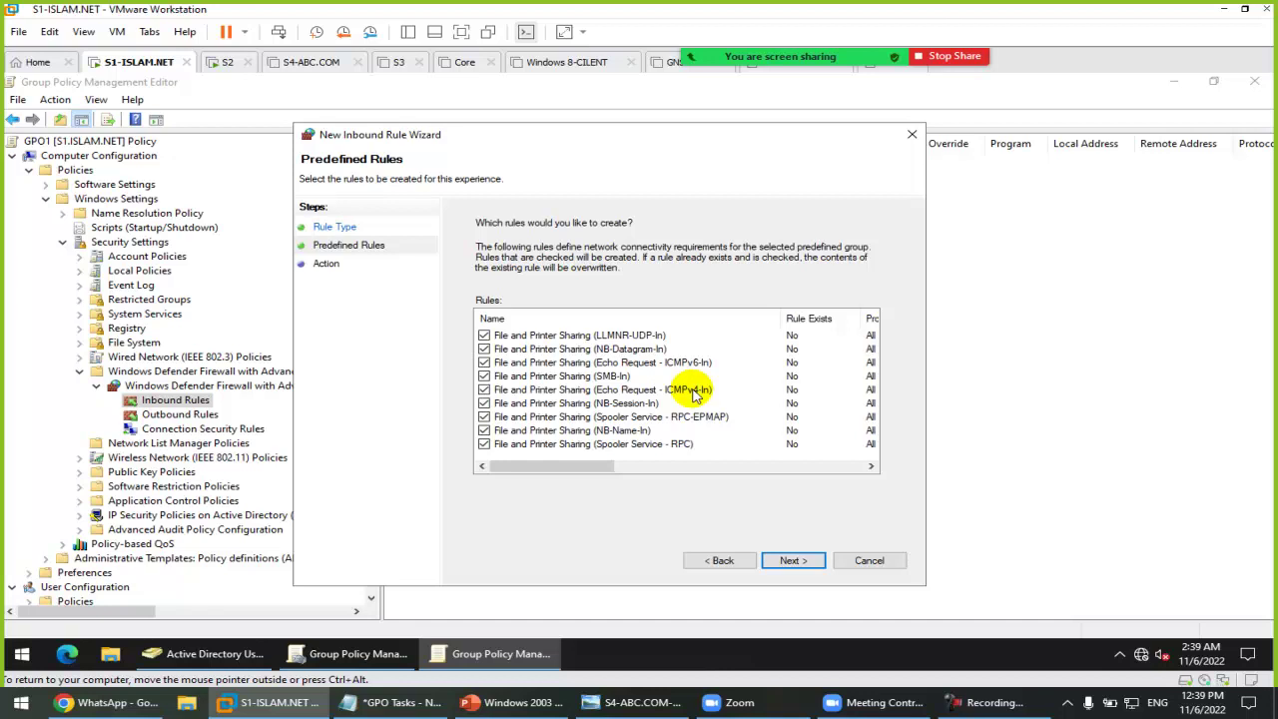
left_click(793, 560)
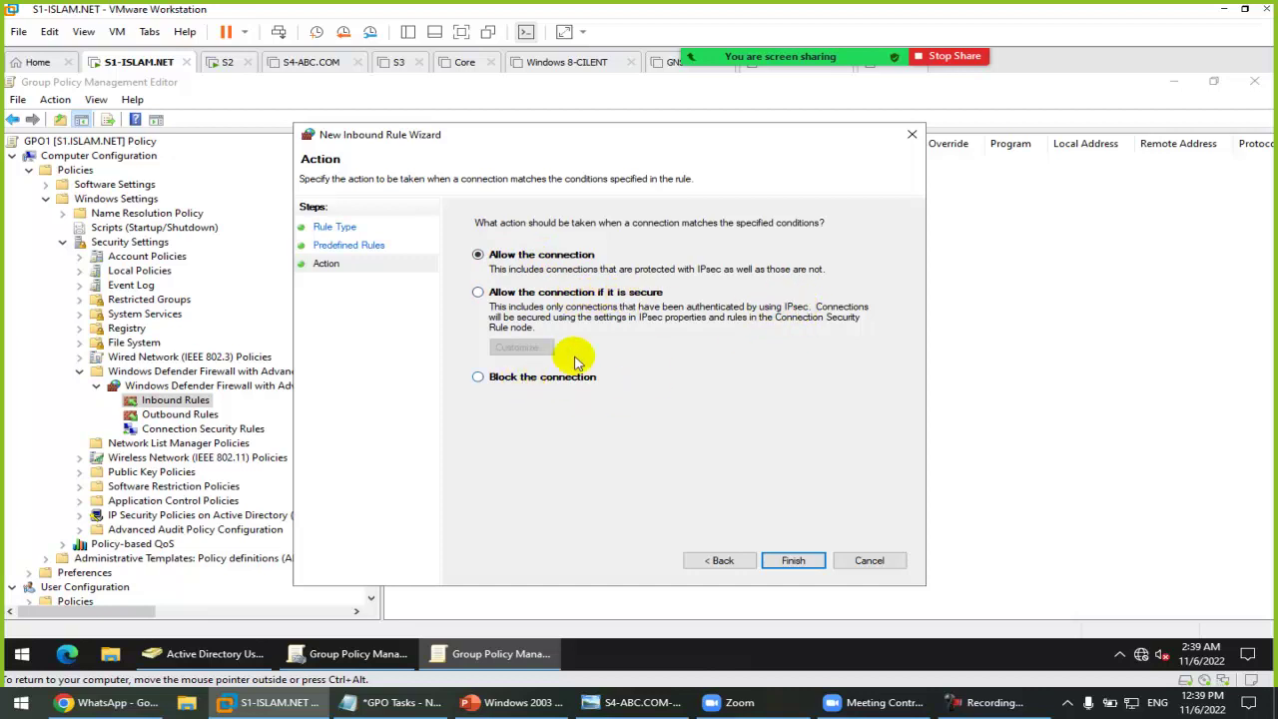
left_click(793, 564)
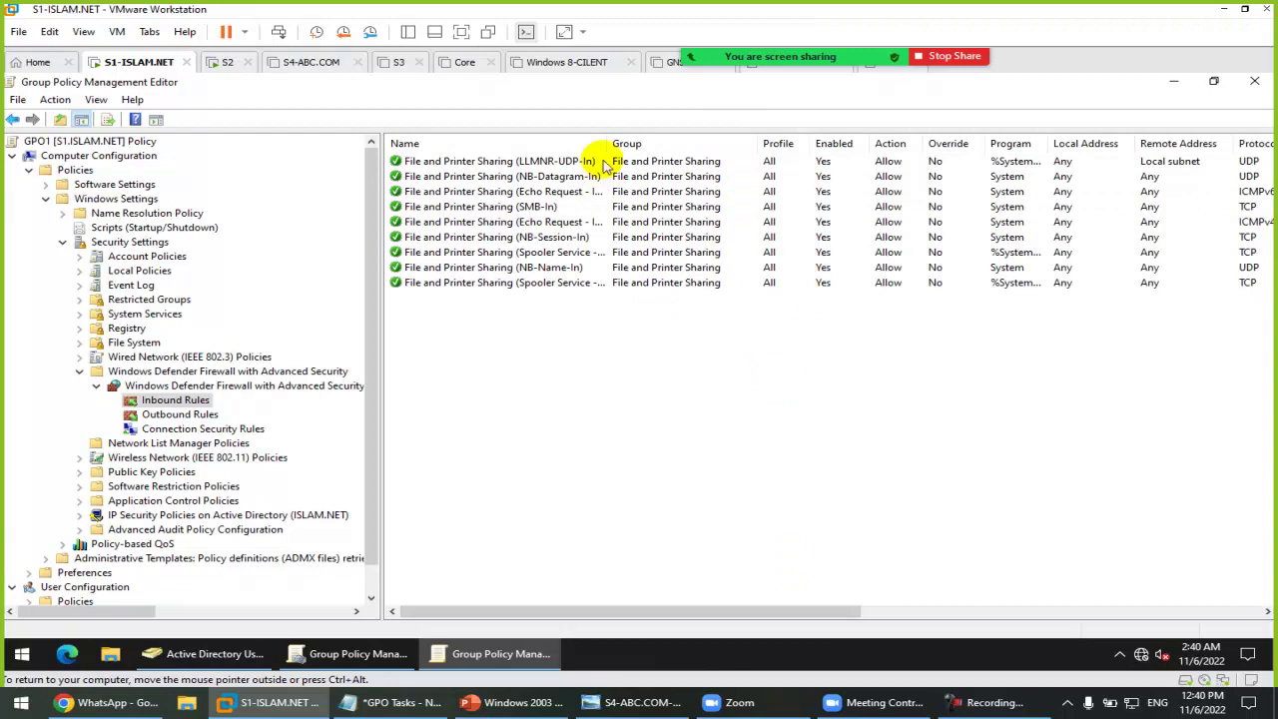
left_click_drag(606, 142, 704, 148)
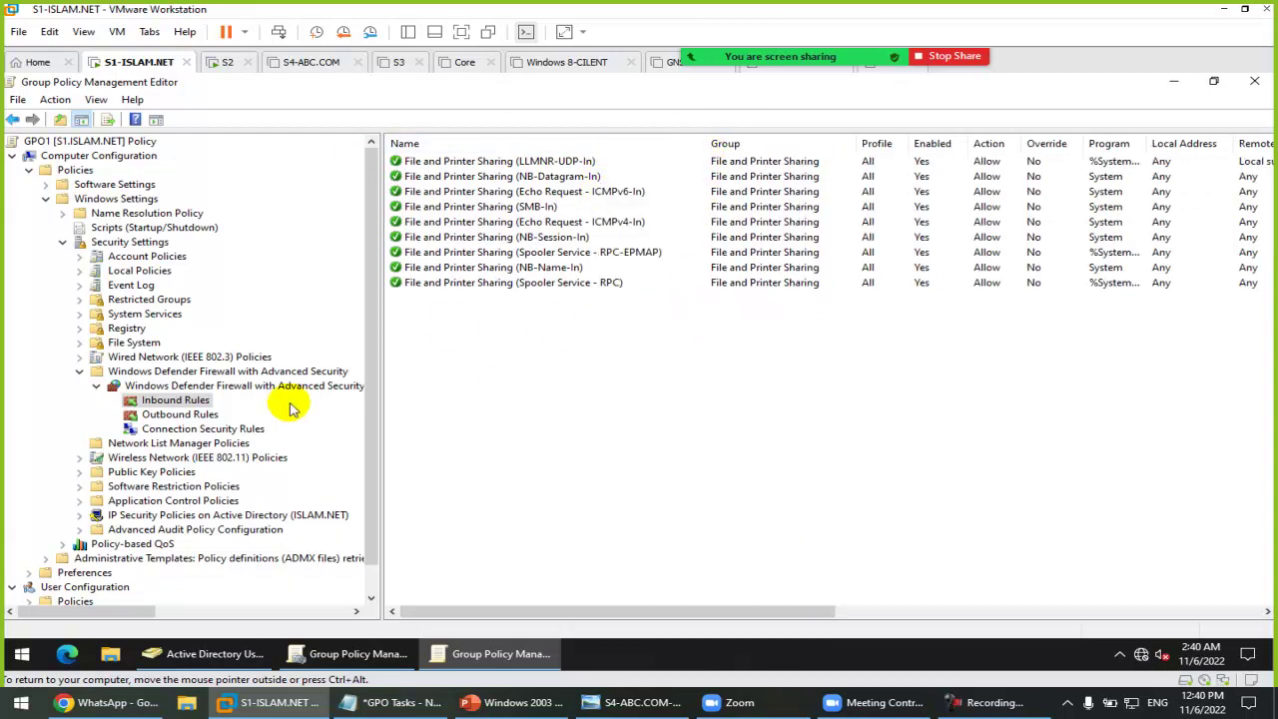
Step: Create the three predefined Remote Desktop inbound rules in GPO1, allowing the connection
right_click(193, 403)
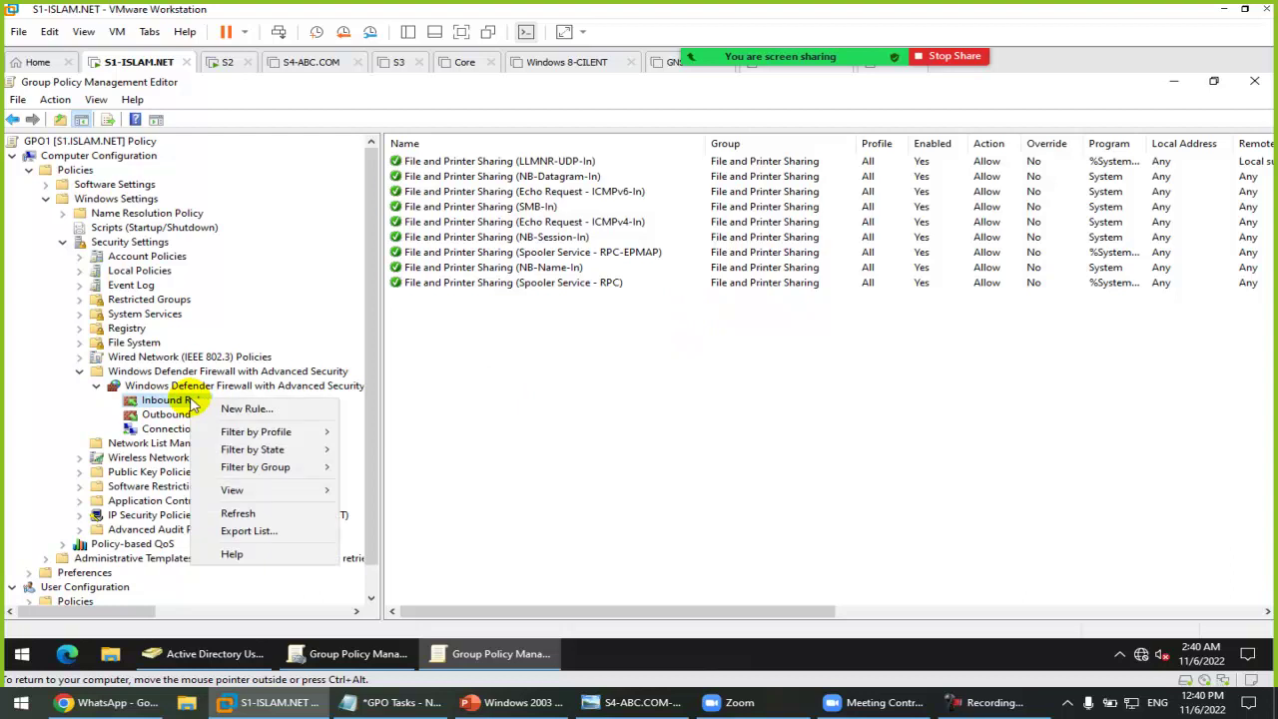
left_click(240, 406)
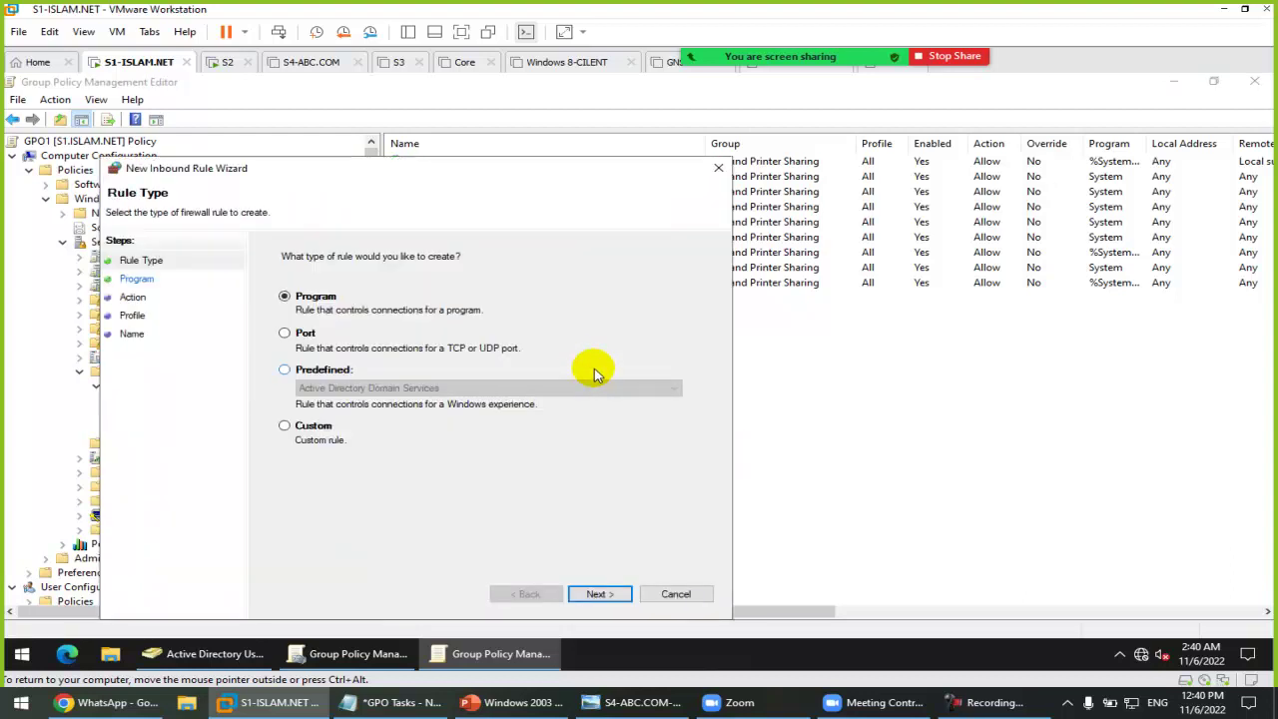
left_click(297, 370)
left_click(371, 388)
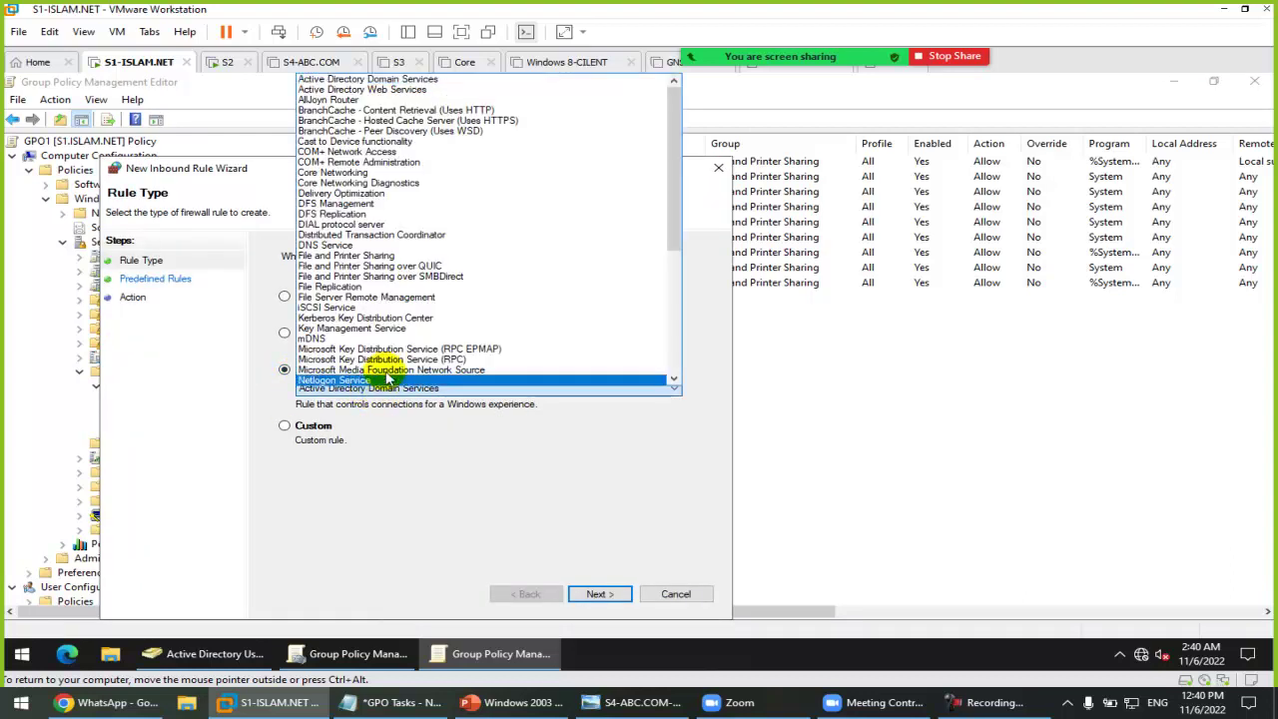
scroll(400, 300, "down", 2)
scroll(397, 299, "down", 1)
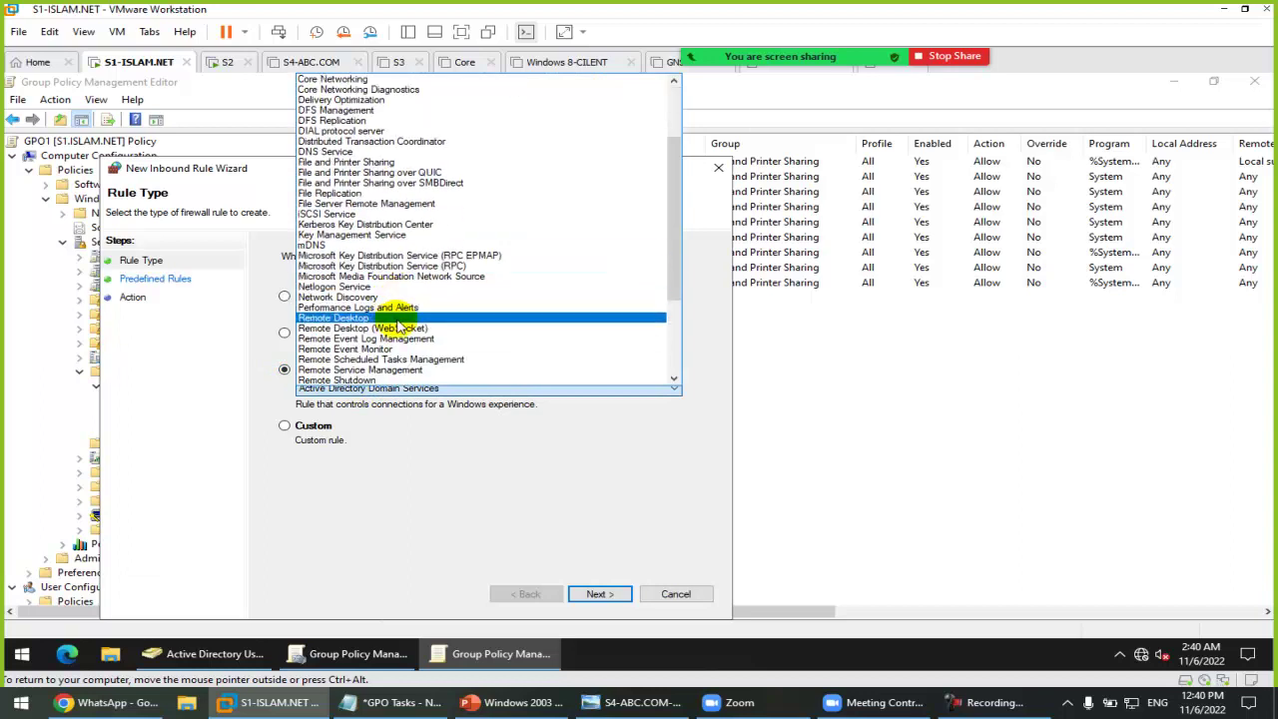
left_click(351, 319)
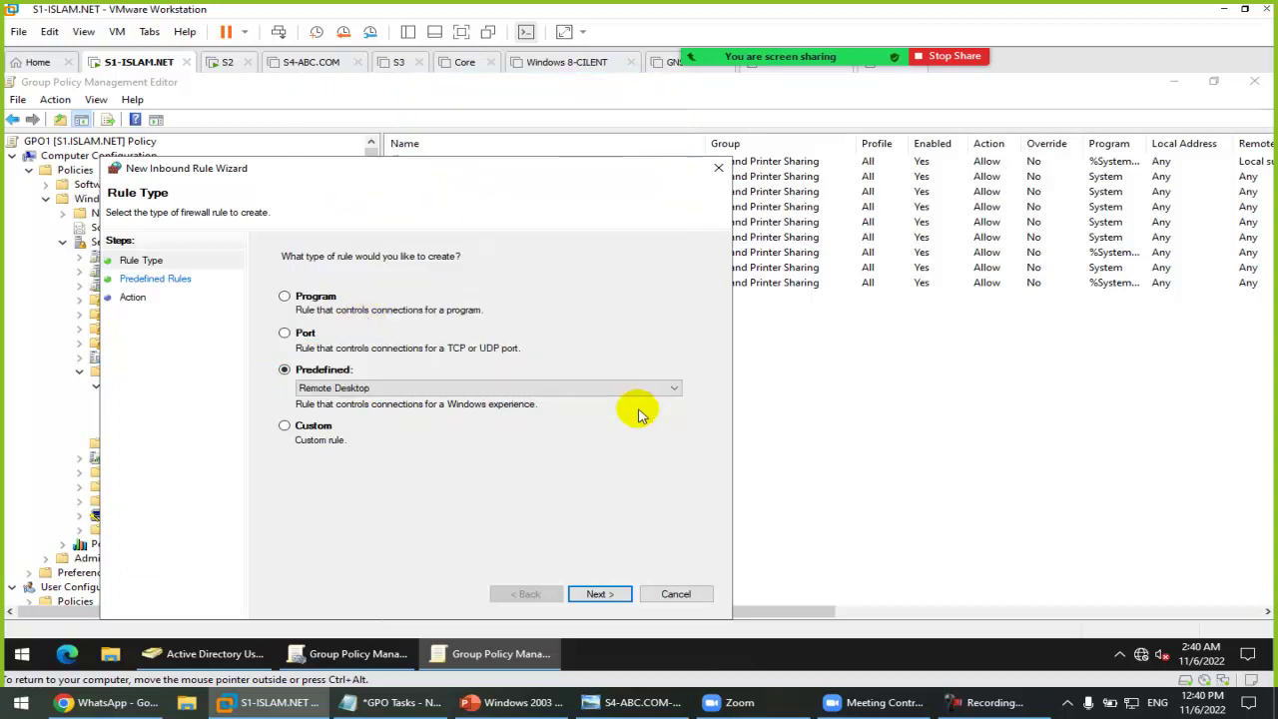
left_click(599, 594)
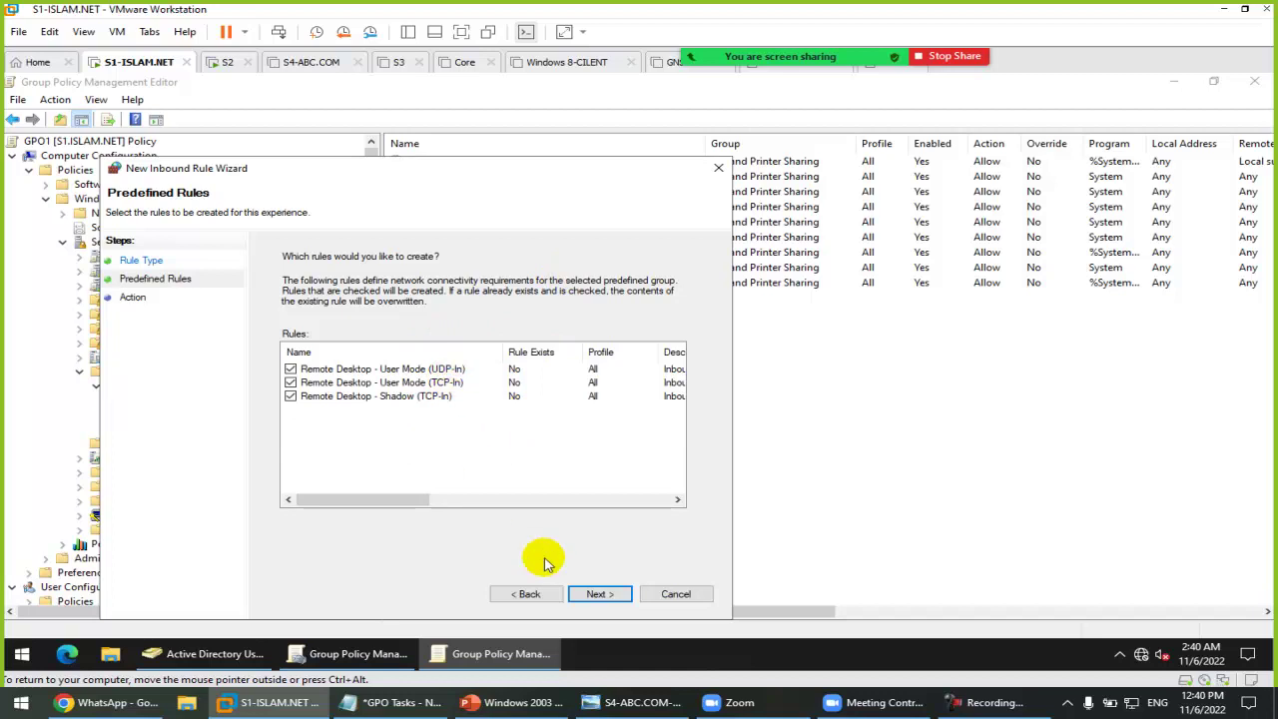
left_click(600, 593)
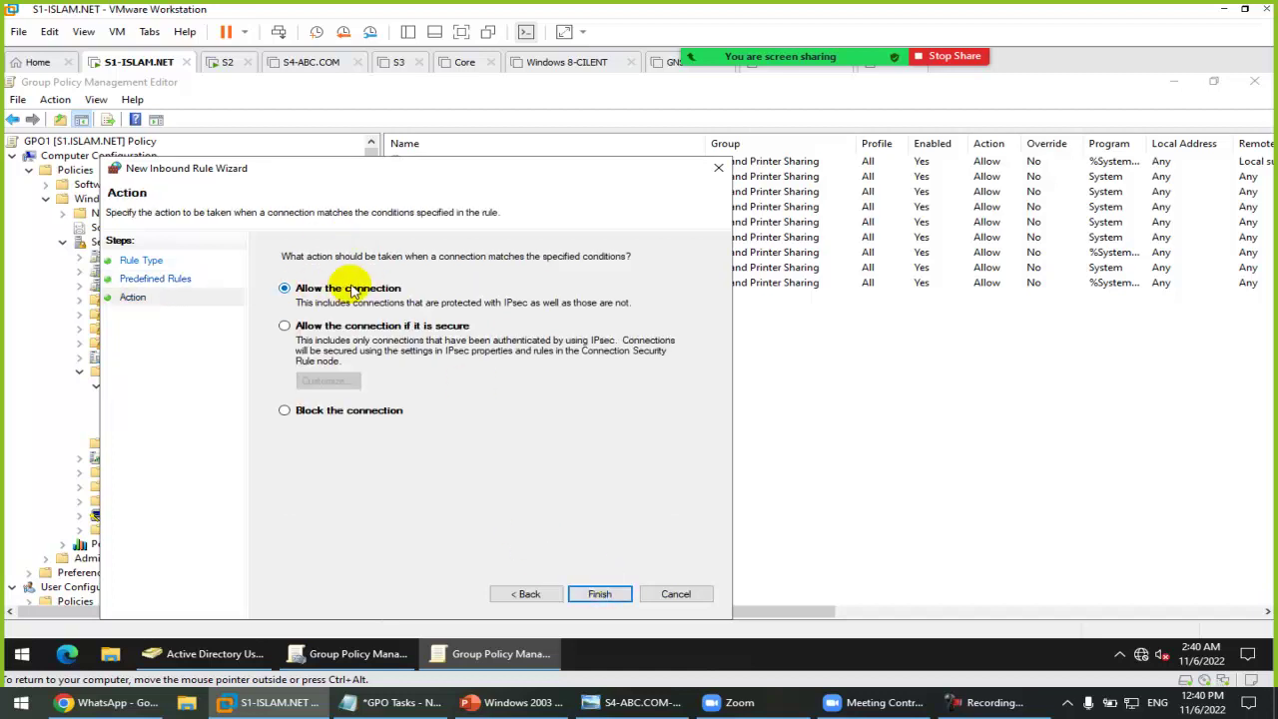
left_click(599, 593)
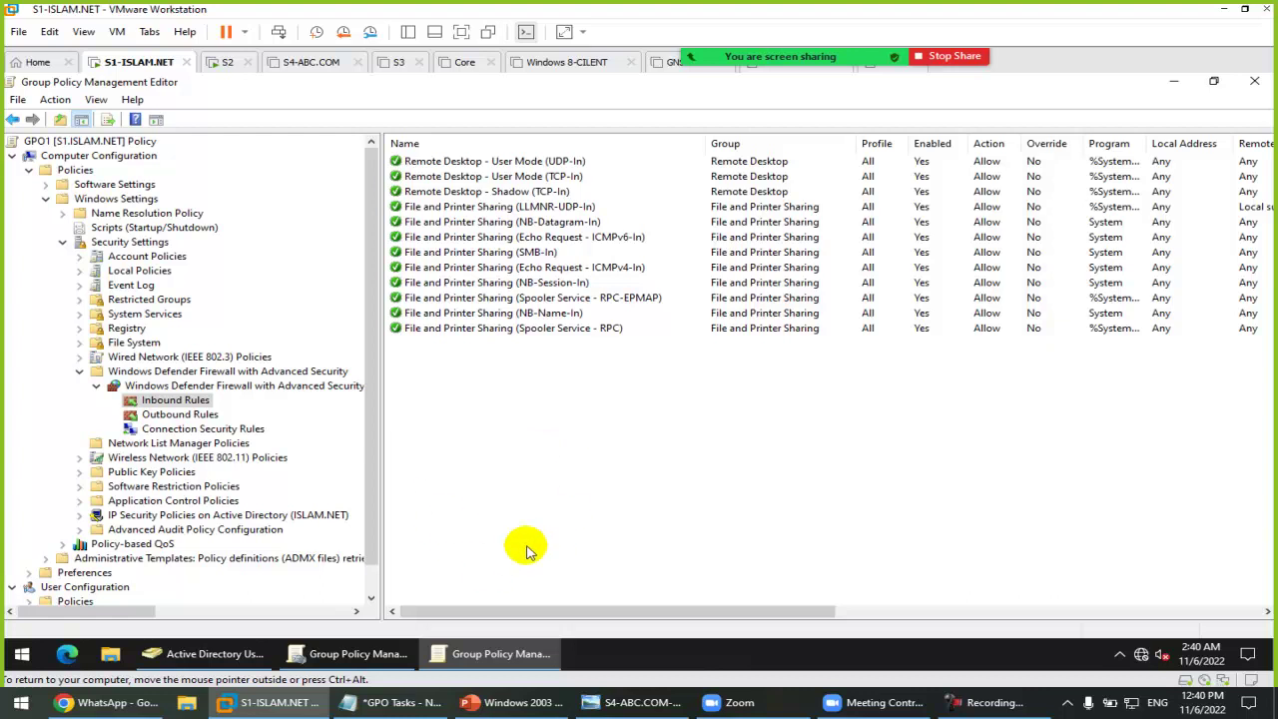
Step: Open Zoom's Participants panel, move it to the upper right and enlarge it to list all nine attendees
left_click(669, 35)
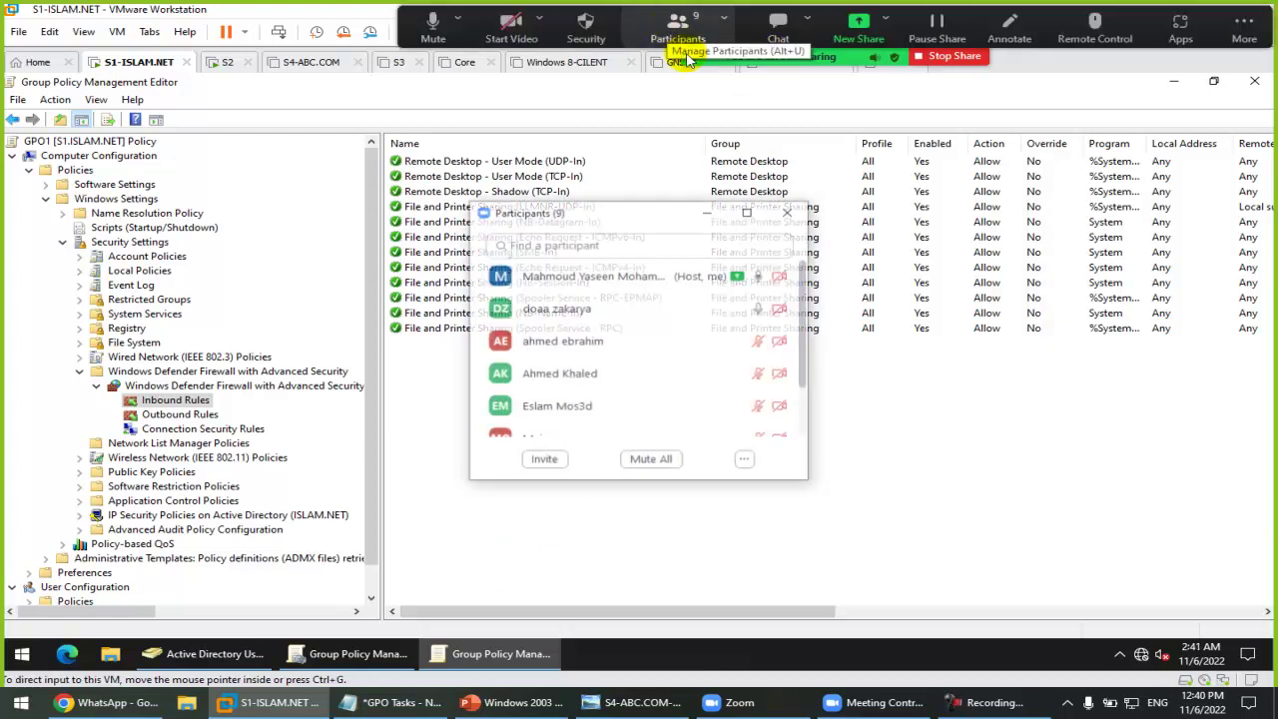
left_click_drag(623, 221, 1020, 124)
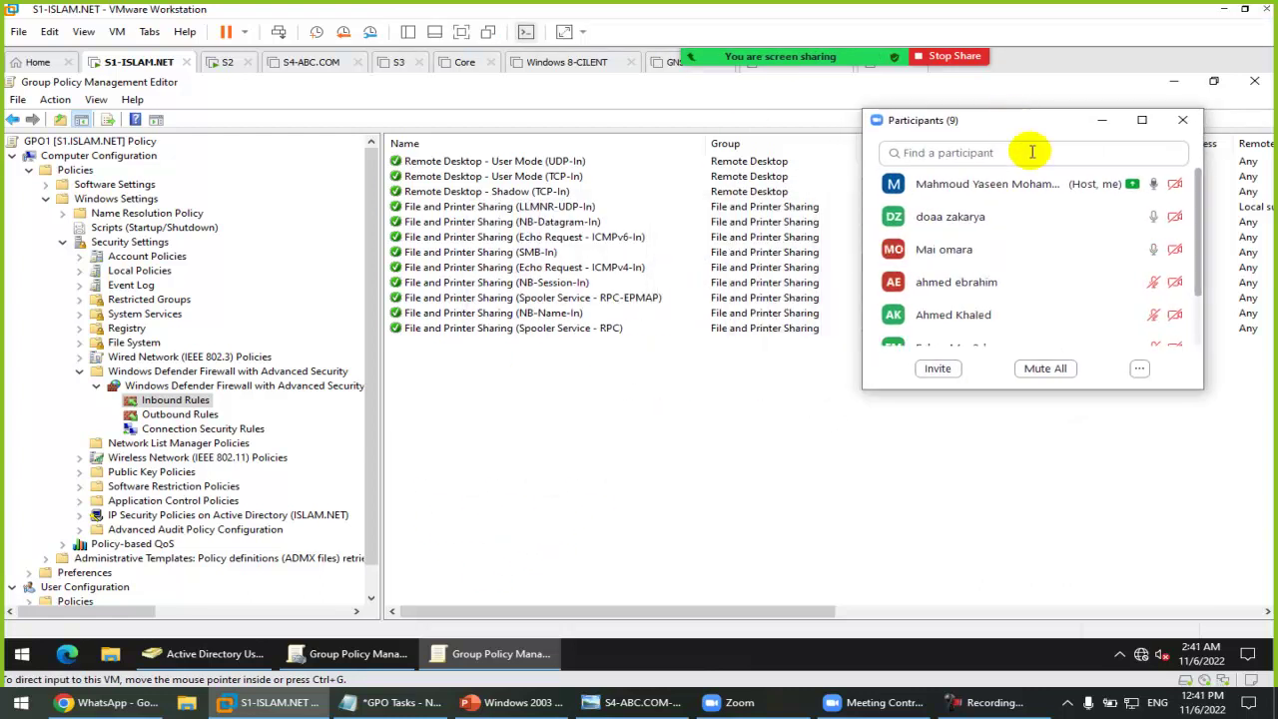
left_click_drag(1118, 388, 1140, 564)
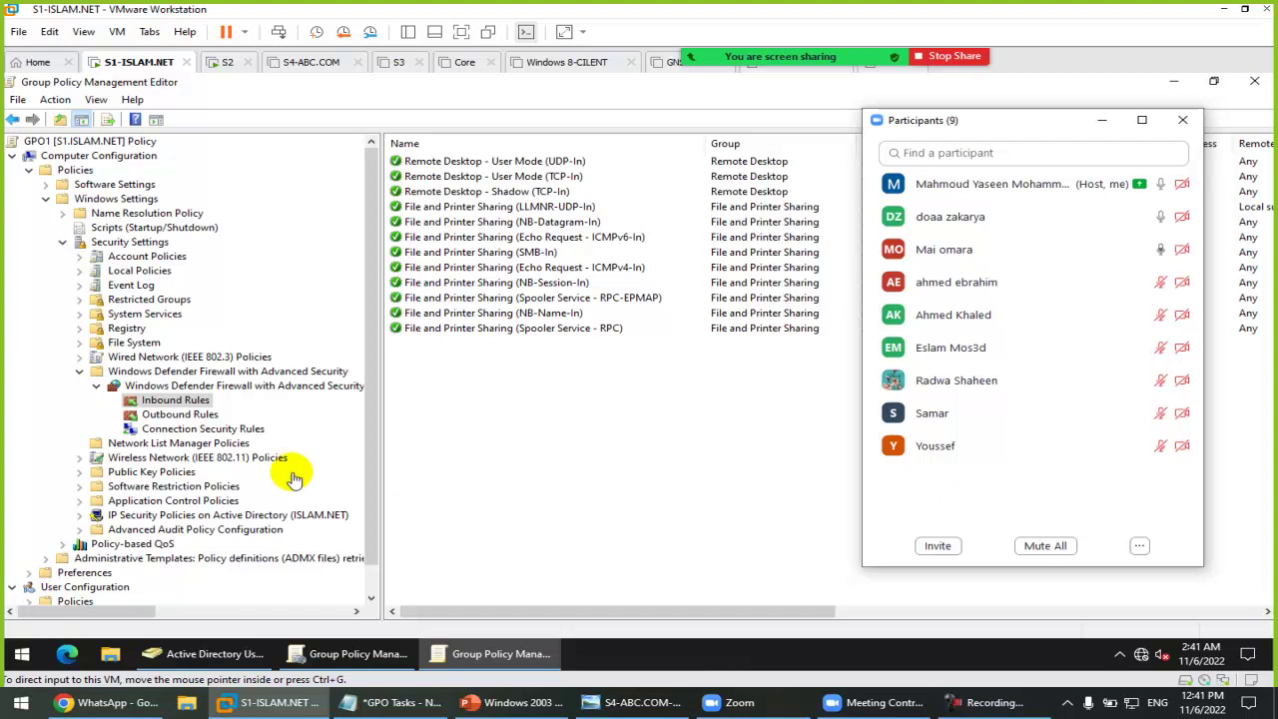
Step: Show and hide the screen recorder's controls, then return focus to the S1 virtual machine
left_click(978, 713)
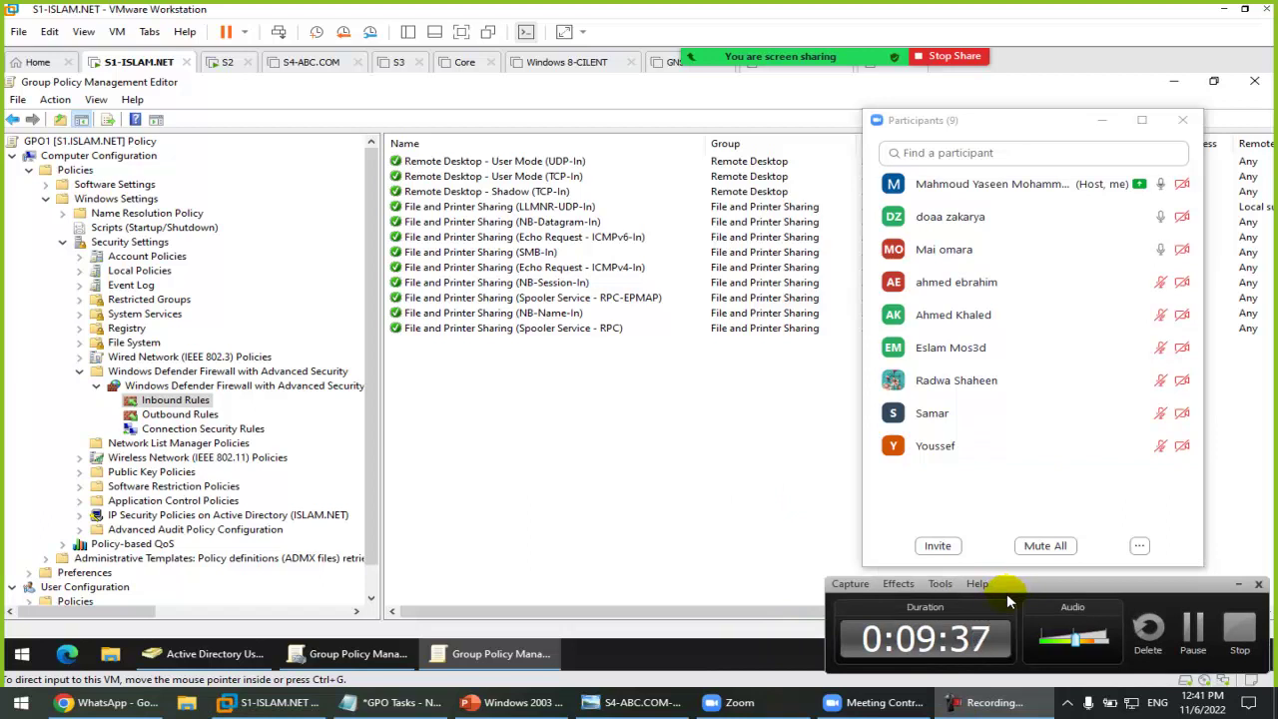
left_click(1239, 585)
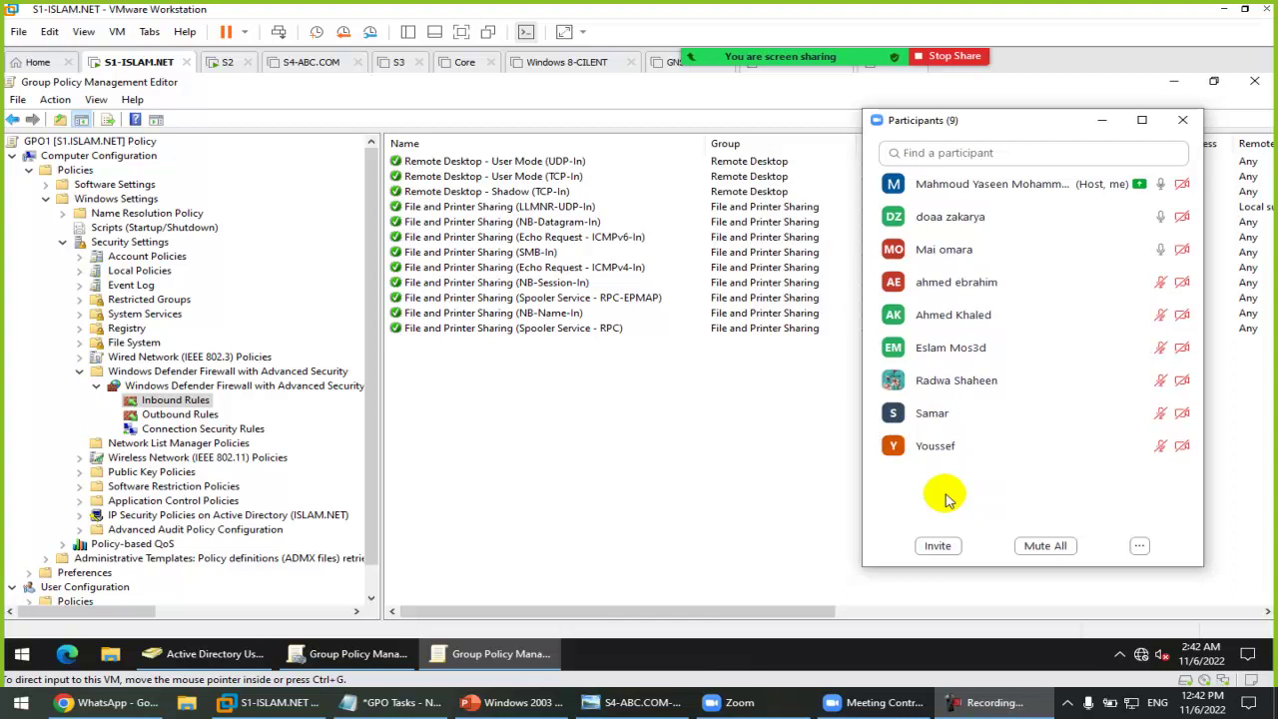
left_click(524, 477)
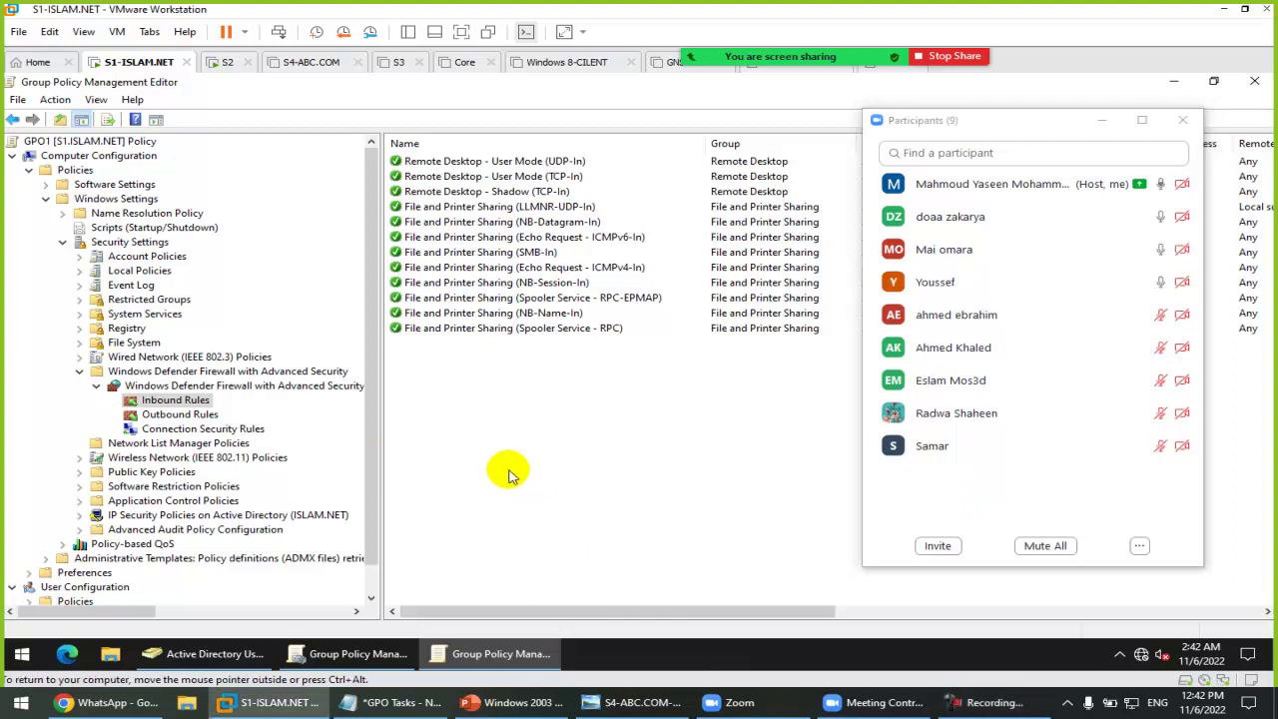
Step: Launch Windows PowerShell from the Start menu and begin typing Invoke-Command
key("super")
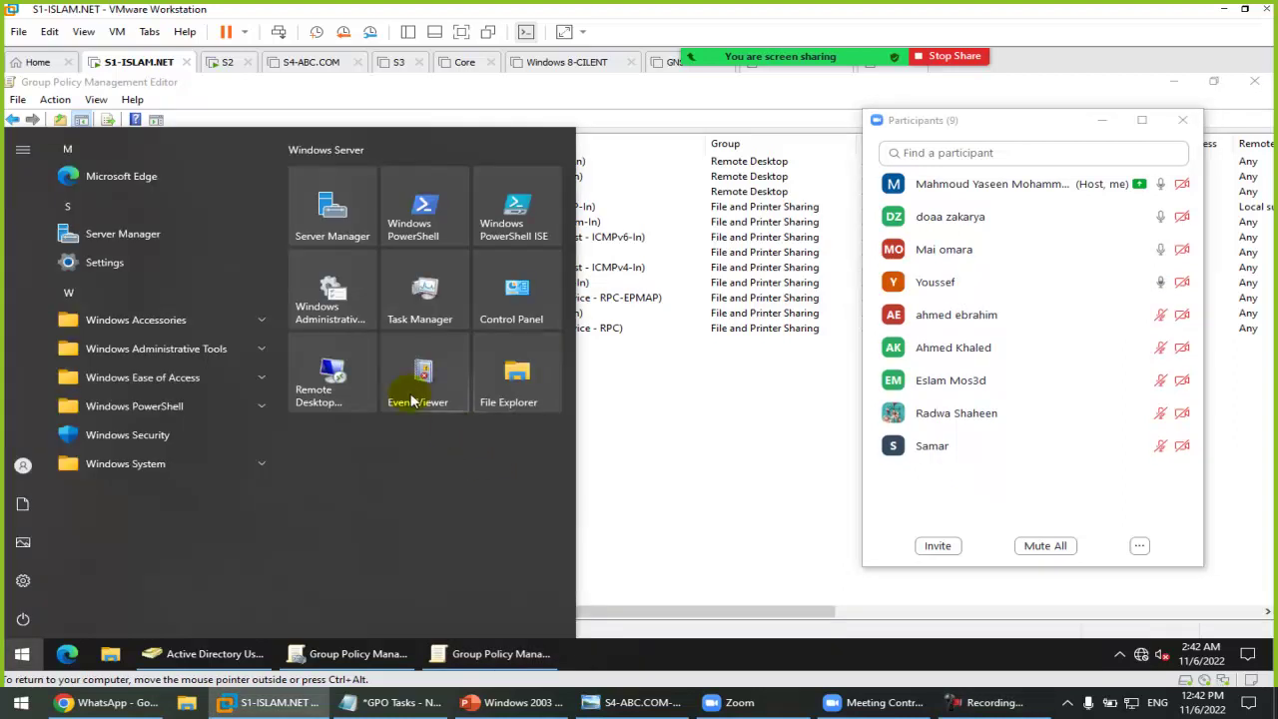
left_click(419, 213)
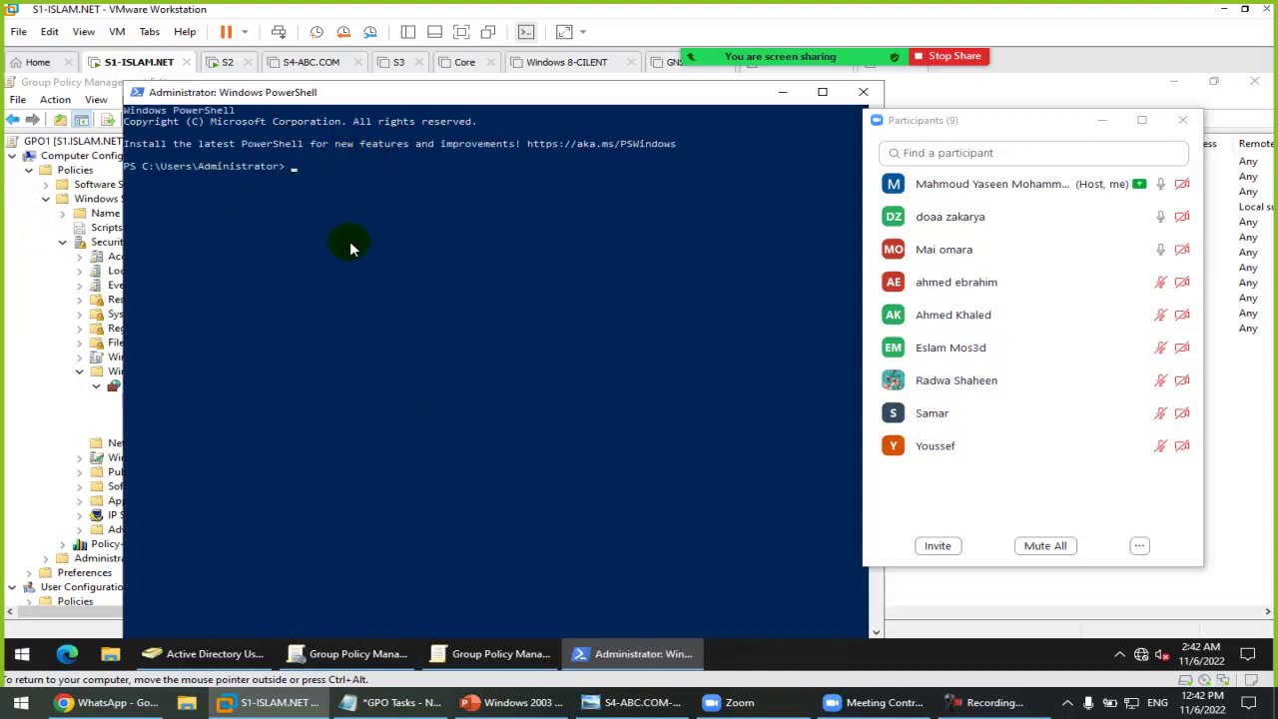
type("invoke-comm")
Step: Enlarge the PowerShell console font through Properties > Font, and close Zoom's participants list
left_click(137, 92)
left_click(176, 261)
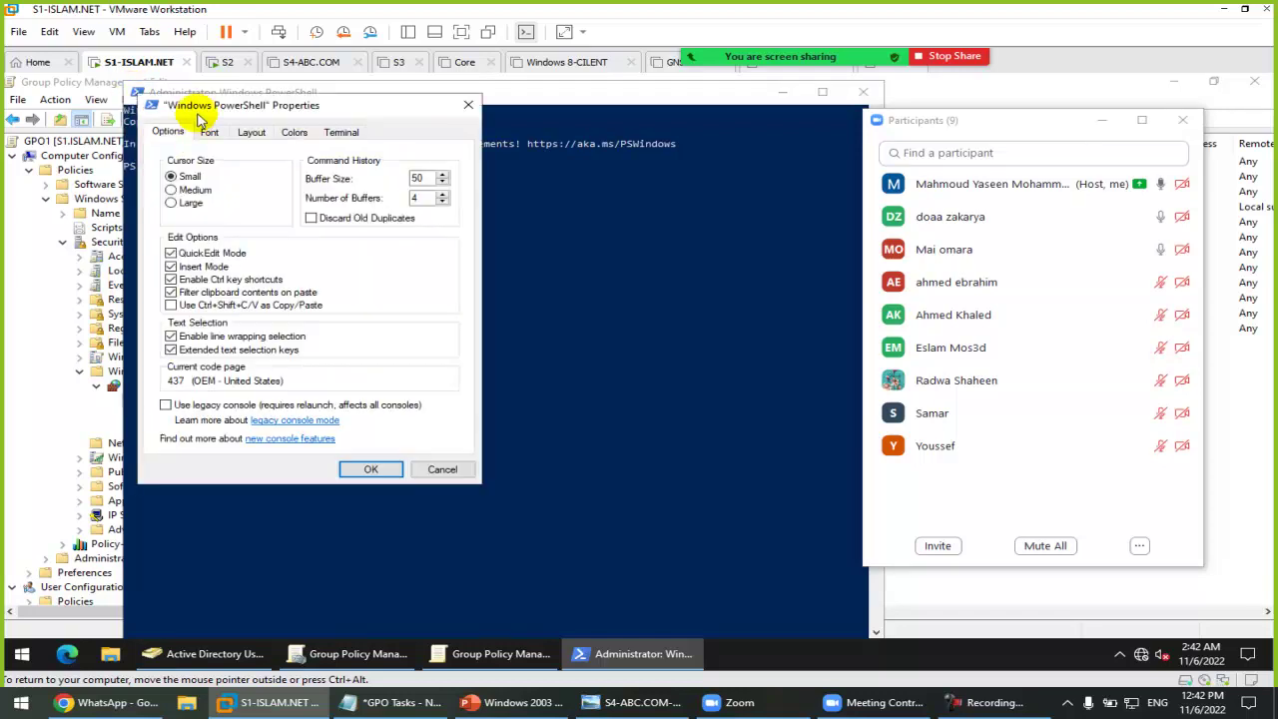
left_click(207, 131)
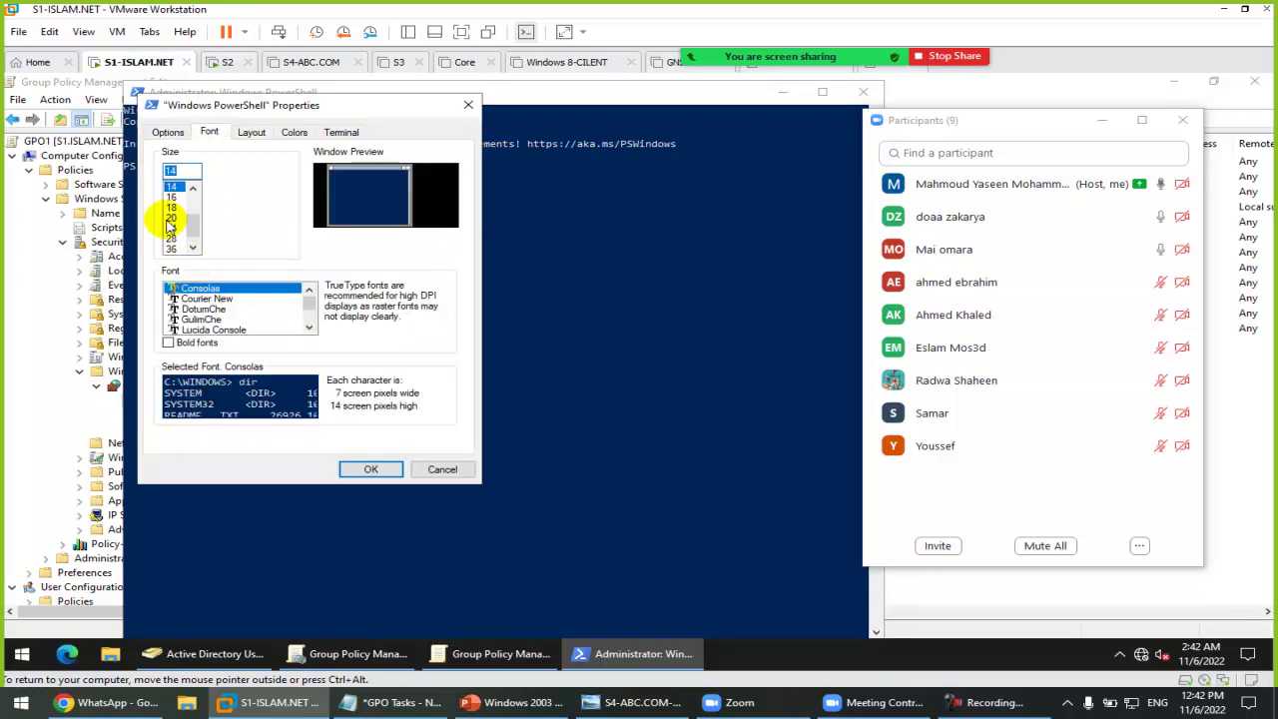
left_click(170, 218)
left_click(370, 469)
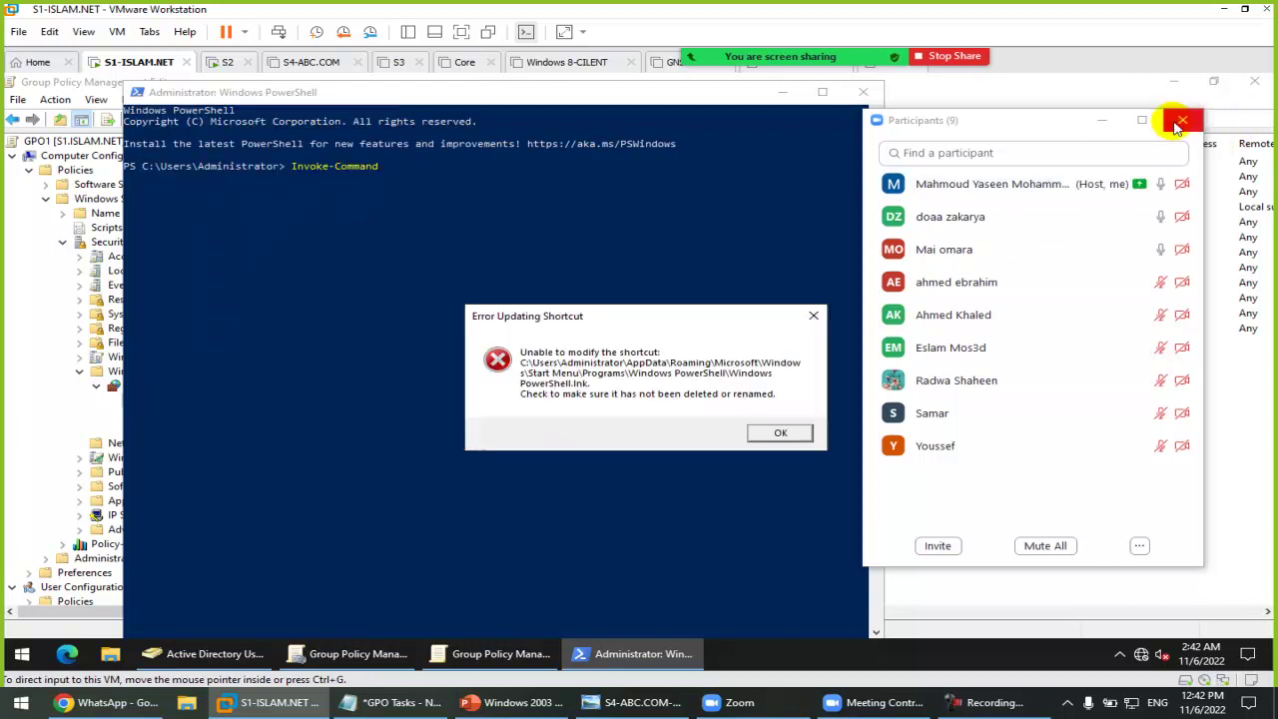
left_click(779, 434)
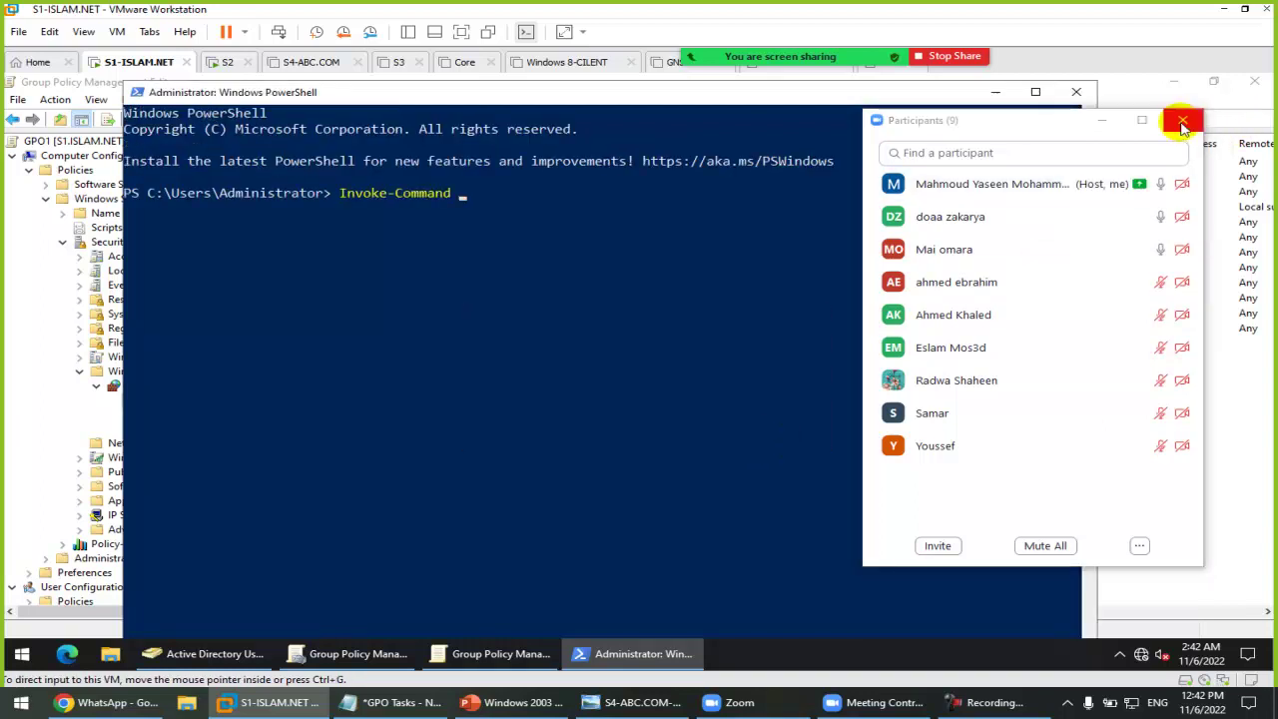
left_click(1182, 120)
Step: Run Invoke-Command S2 -ScriptBlock {shutdown /r /t 0} to restart S2, then view S2's screen
type("S2 -S")
key("Tab")
type("{")
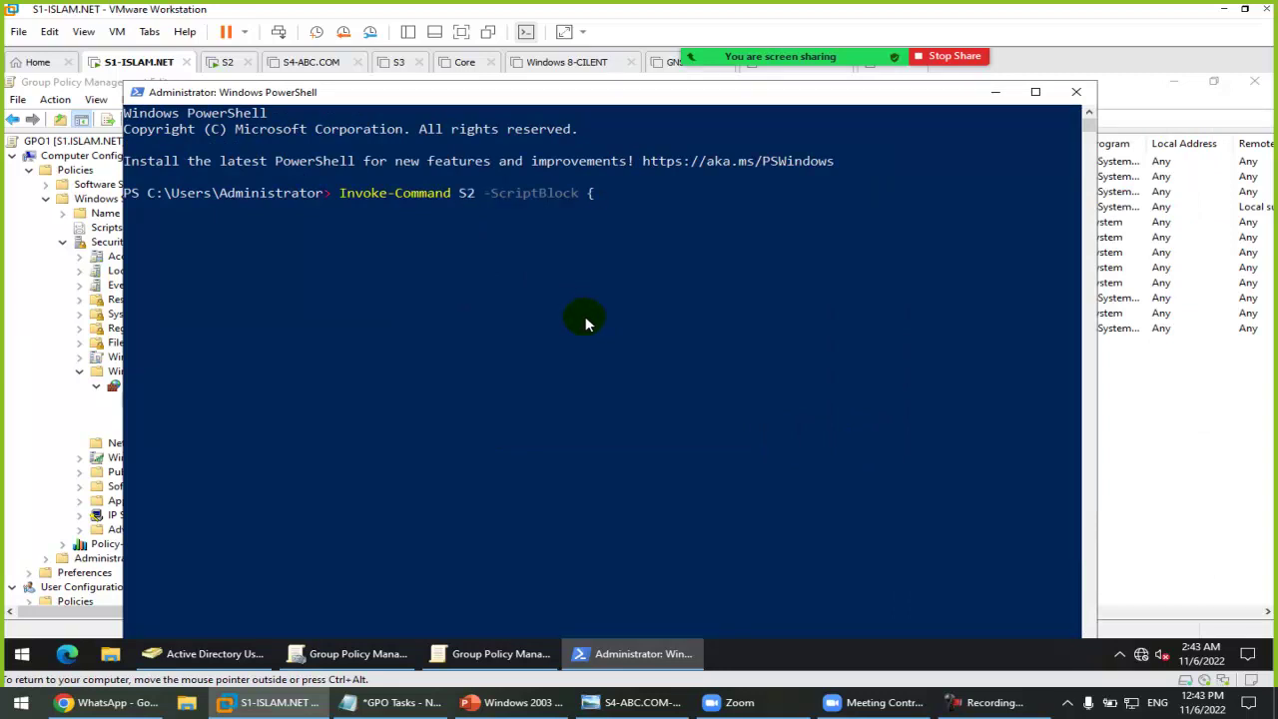
type("shutdown /r /t 0}")
key("Return")
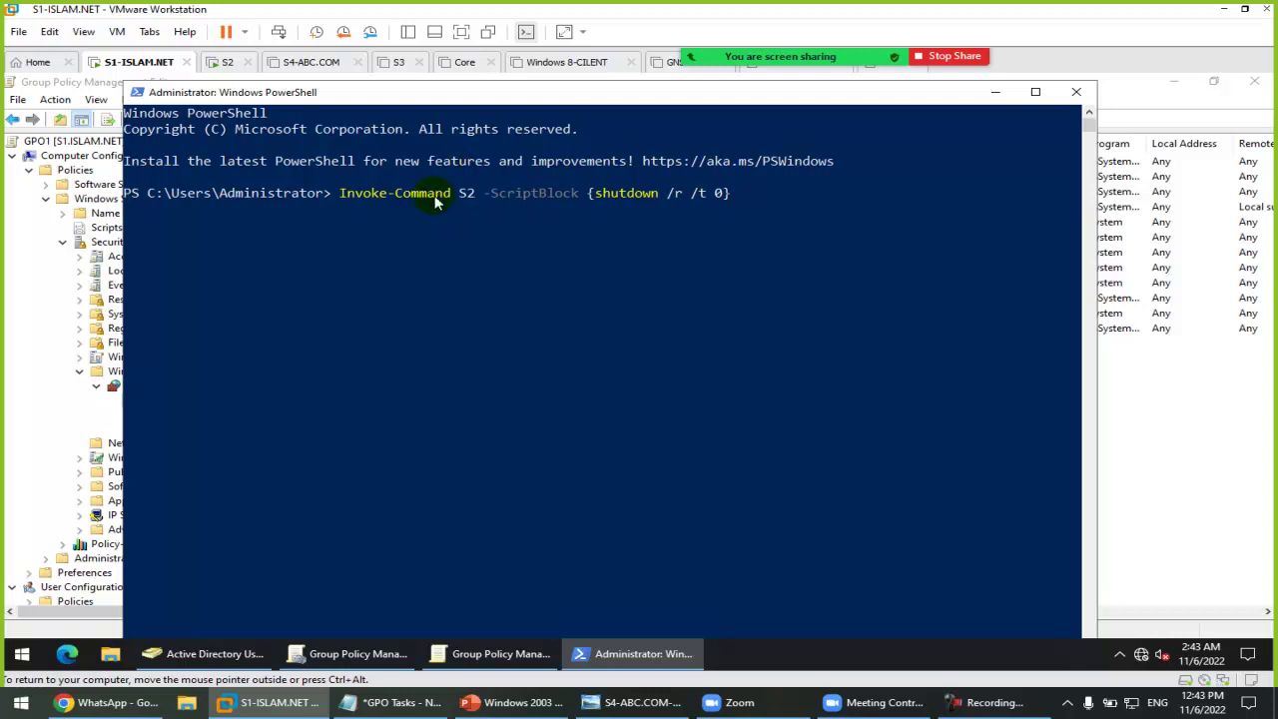
left_click(222, 62)
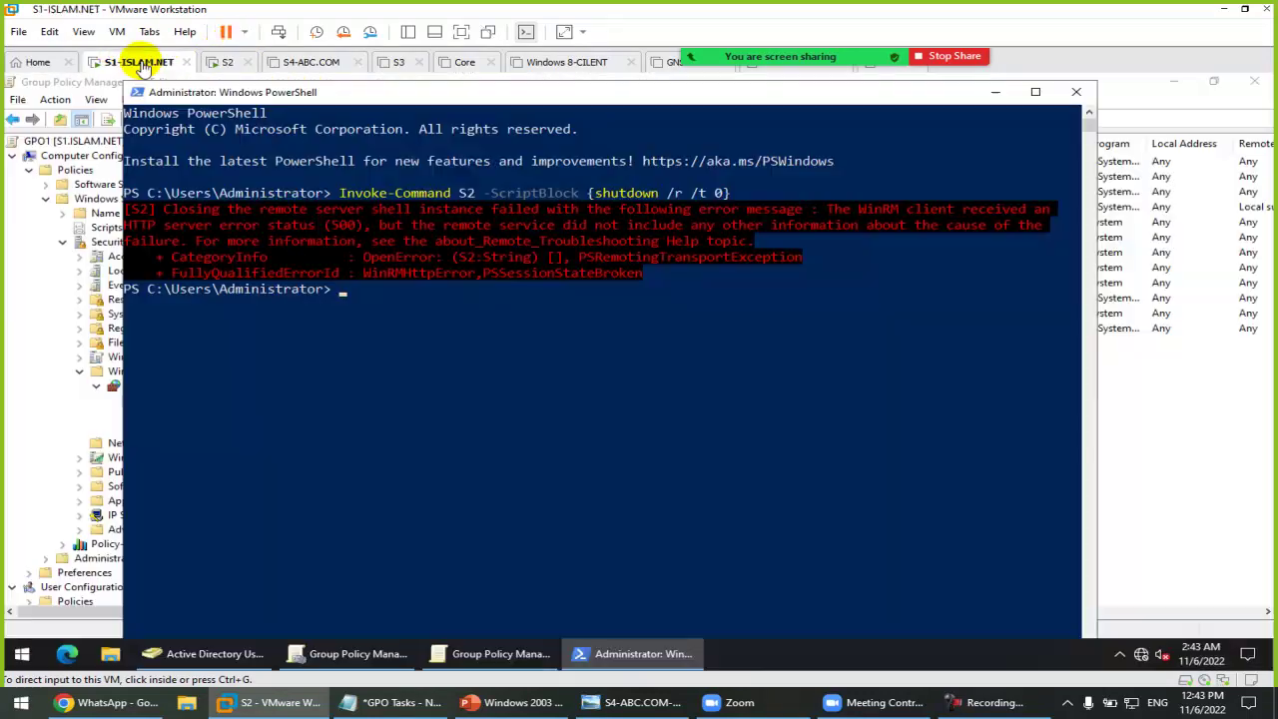
Step: Switch between the S1 and S2 VM tabs to confirm S2 is rebooting, ending on S1
left_click(137, 62)
left_click(526, 285)
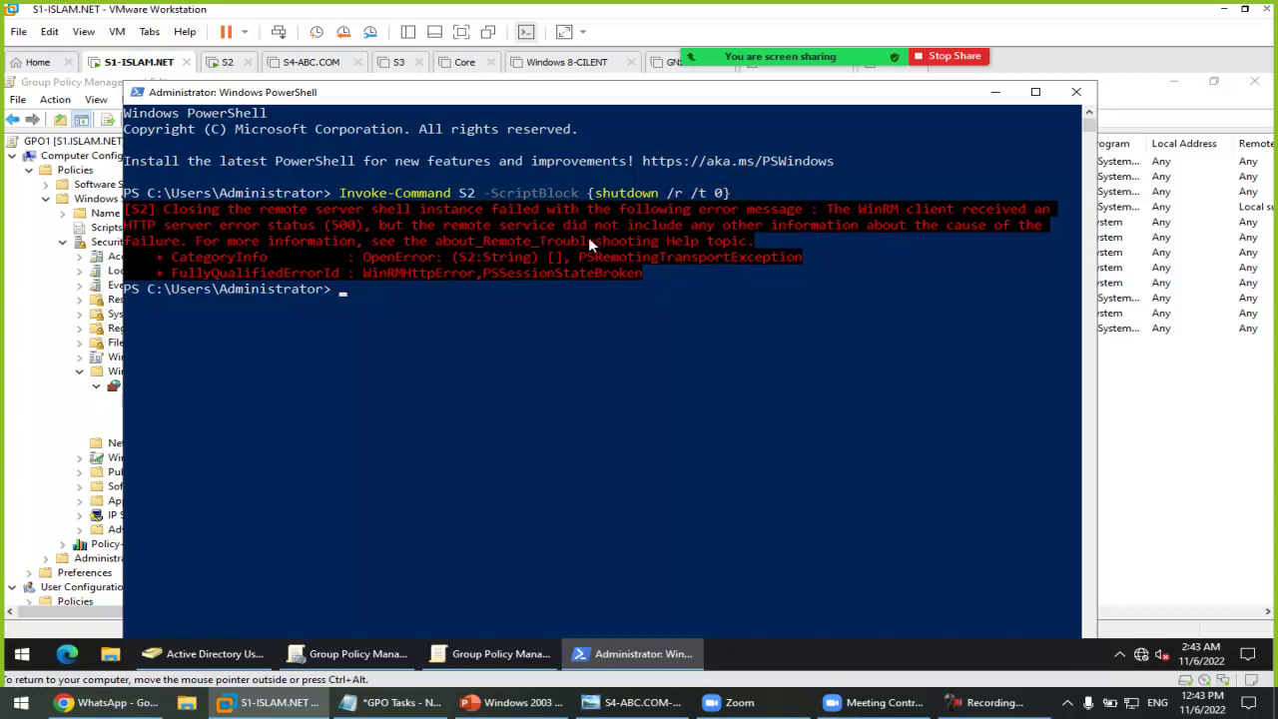
left_click(223, 62)
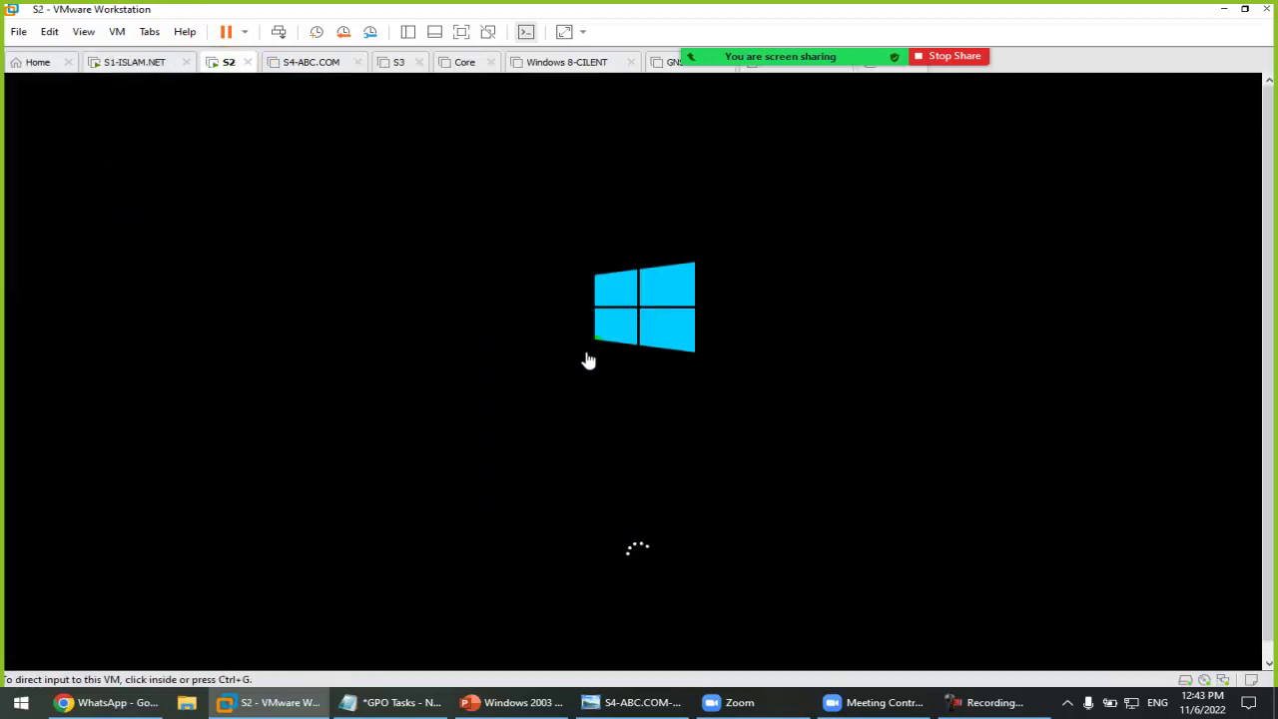
left_click(112, 62)
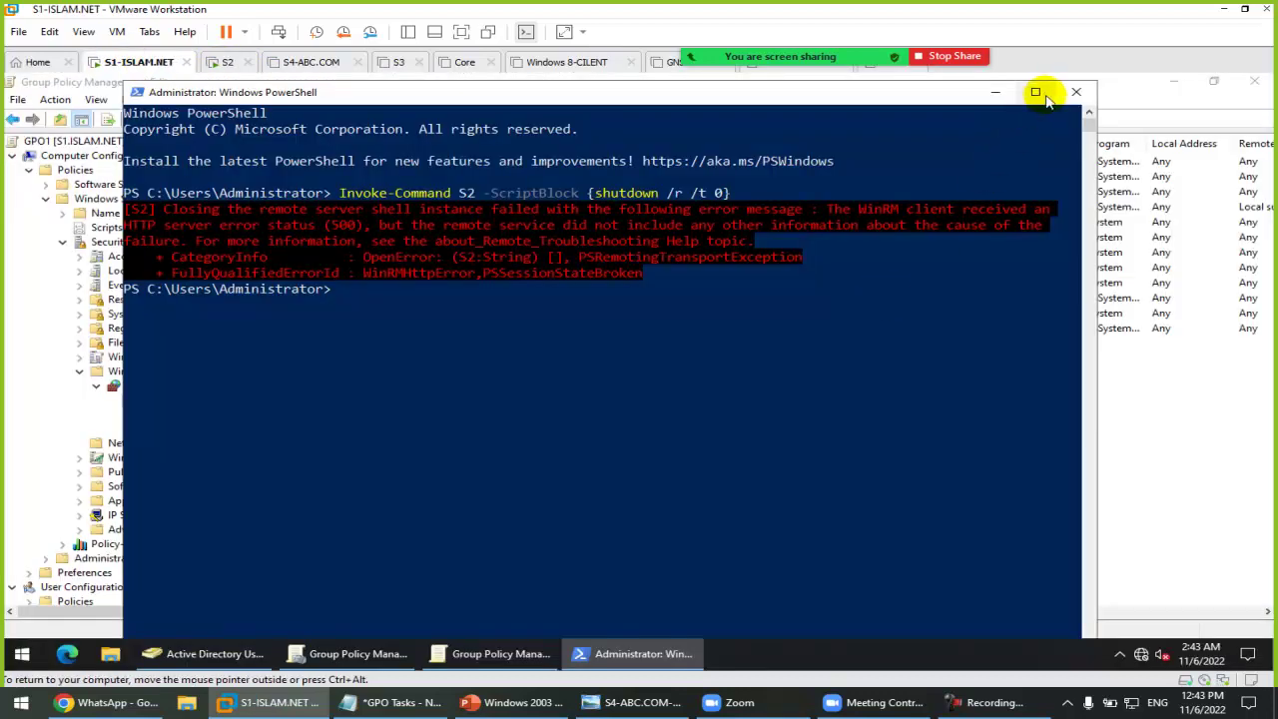
Step: Clear the PowerShell console with cls and enter ping -t s2
type("cls")
key("Return")
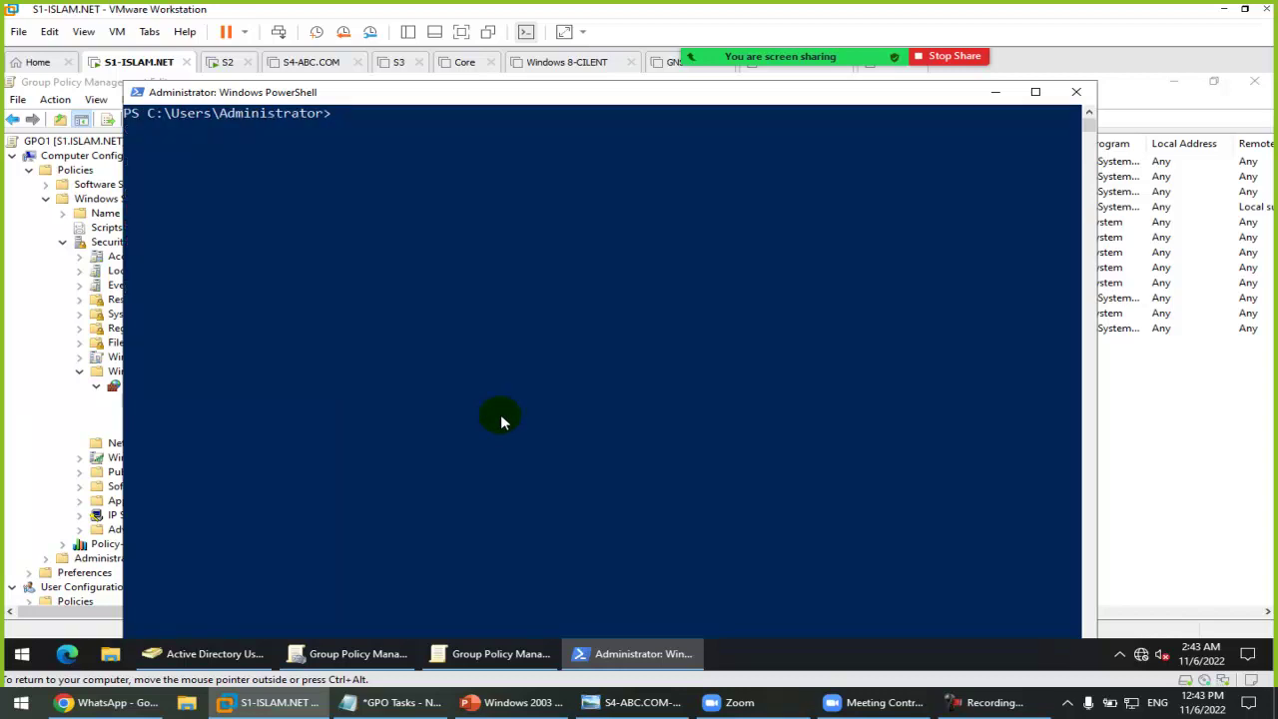
type("ping -t s2")
Step: Run a continuous ping -t s2, checking S2's startup progress on its VM tab until replies return
key("Return")
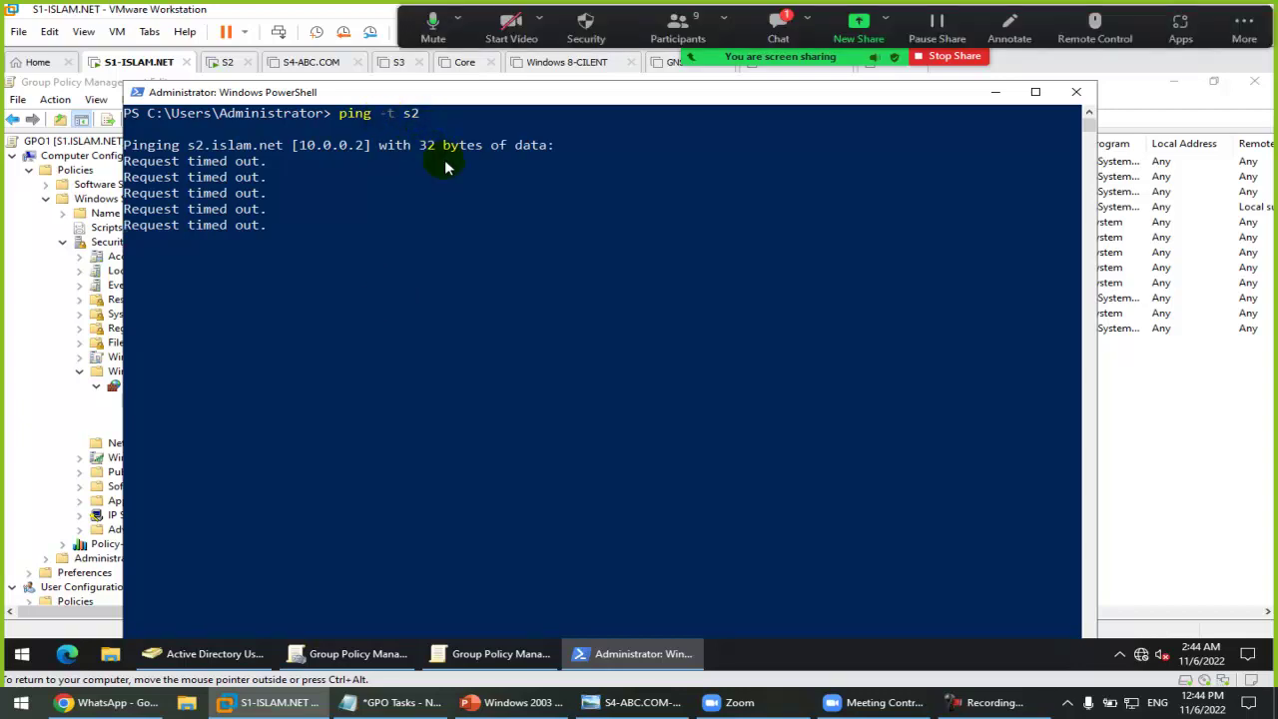
left_click(778, 28)
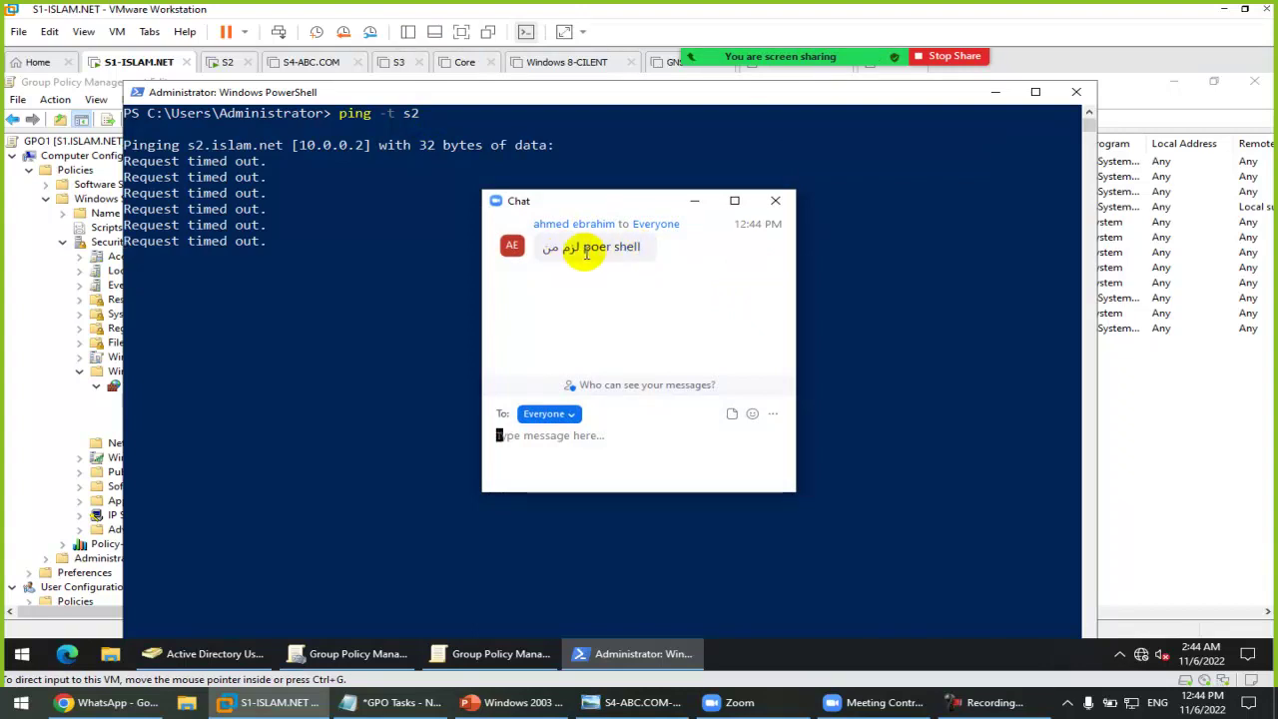
left_click(775, 199)
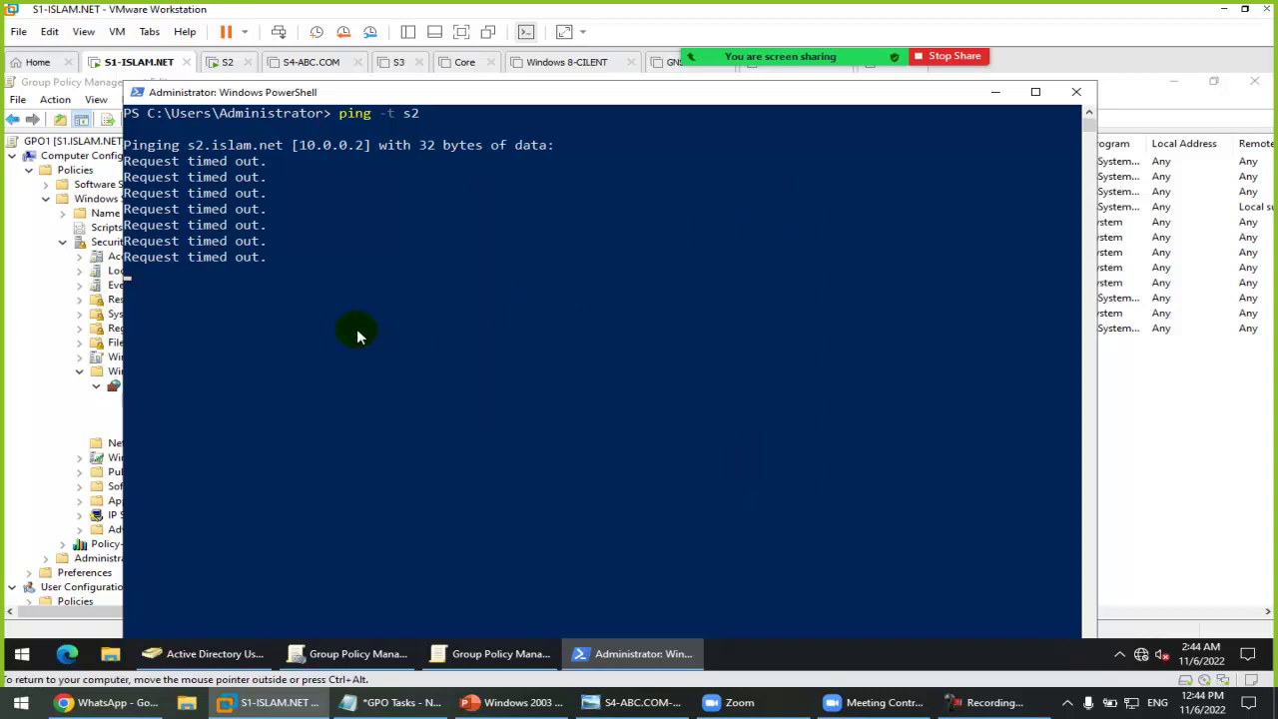
left_click(219, 62)
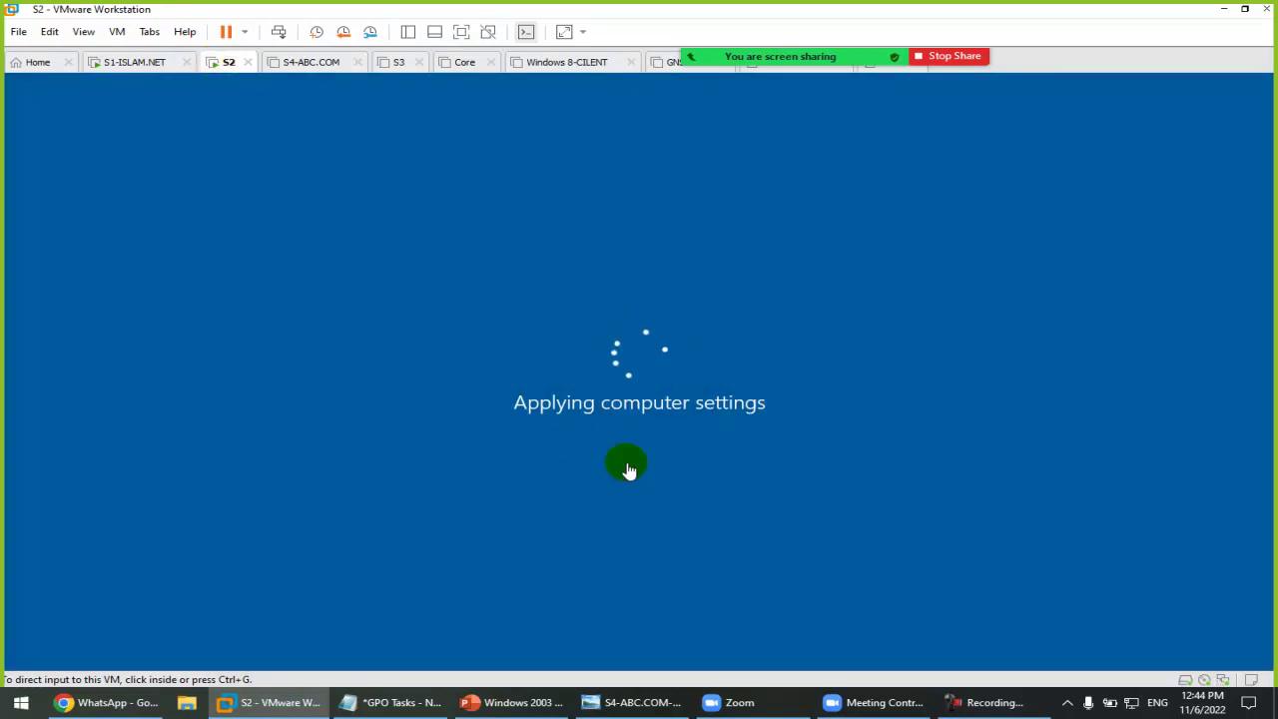
left_click(141, 62)
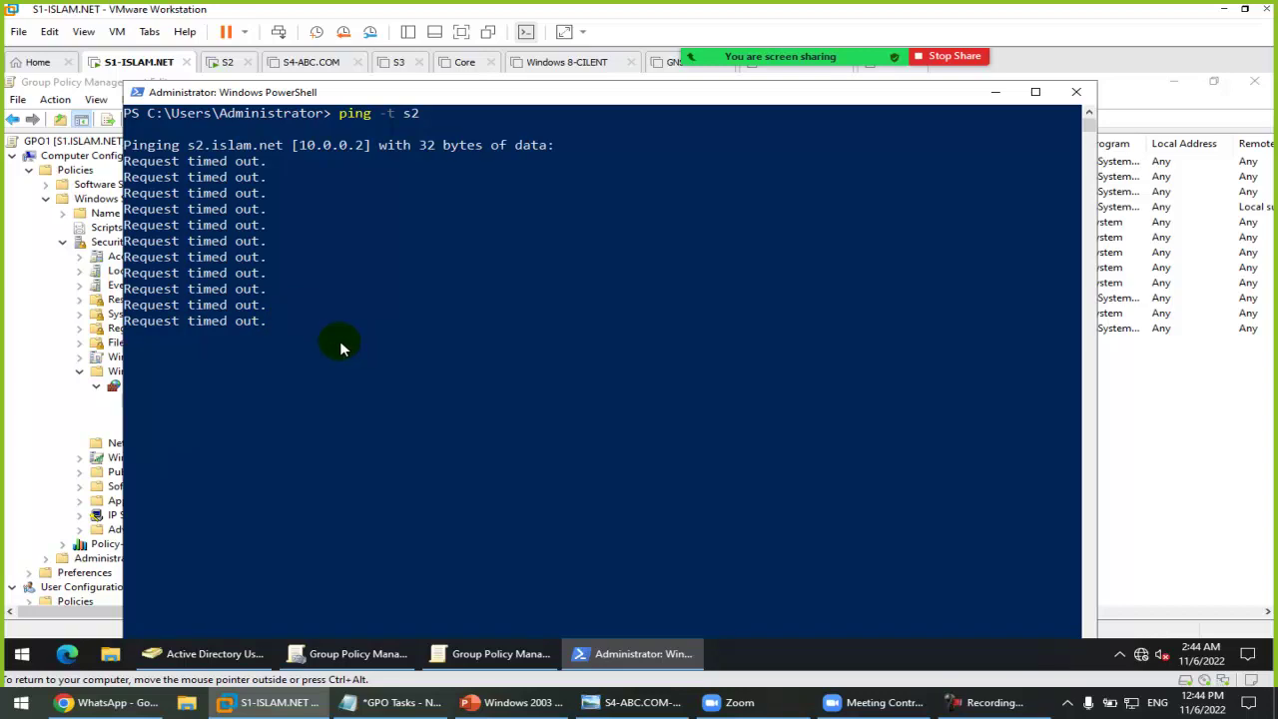
left_click(224, 61)
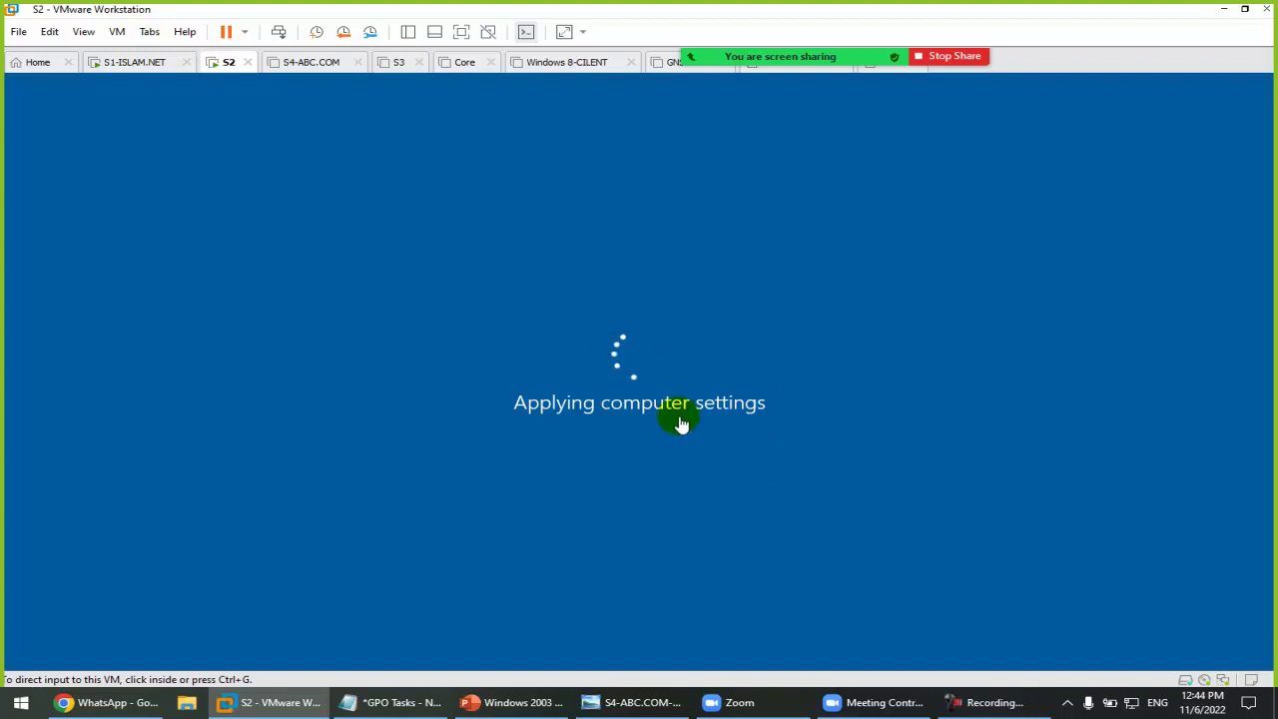
left_click(136, 62)
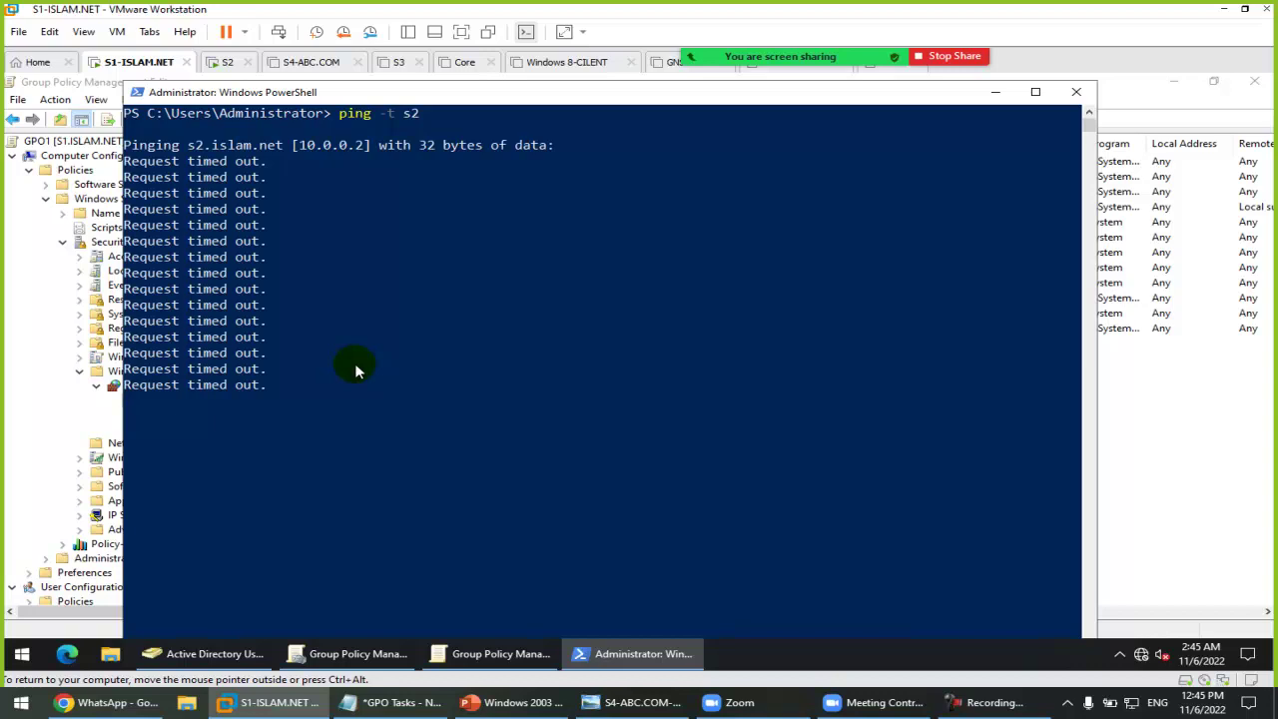
left_click(214, 63)
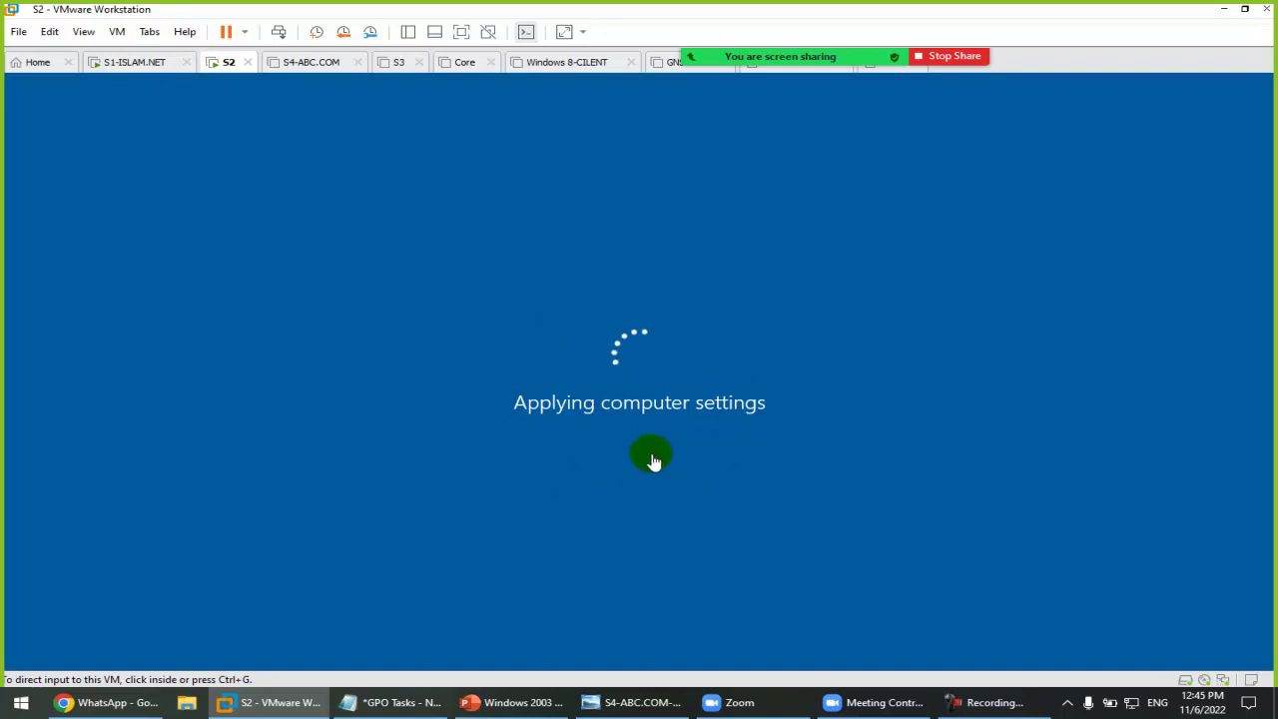
left_click(137, 62)
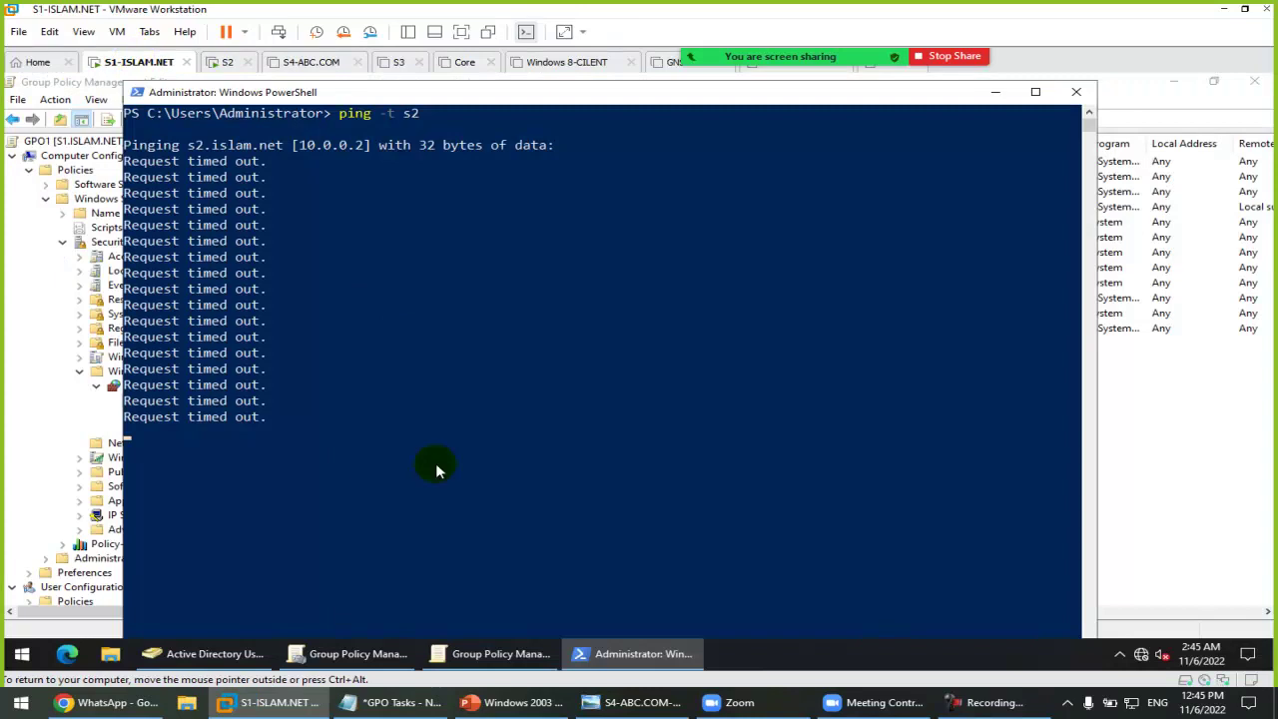
Step: Pause the screen recording and close the PowerShell console
left_click(988, 702)
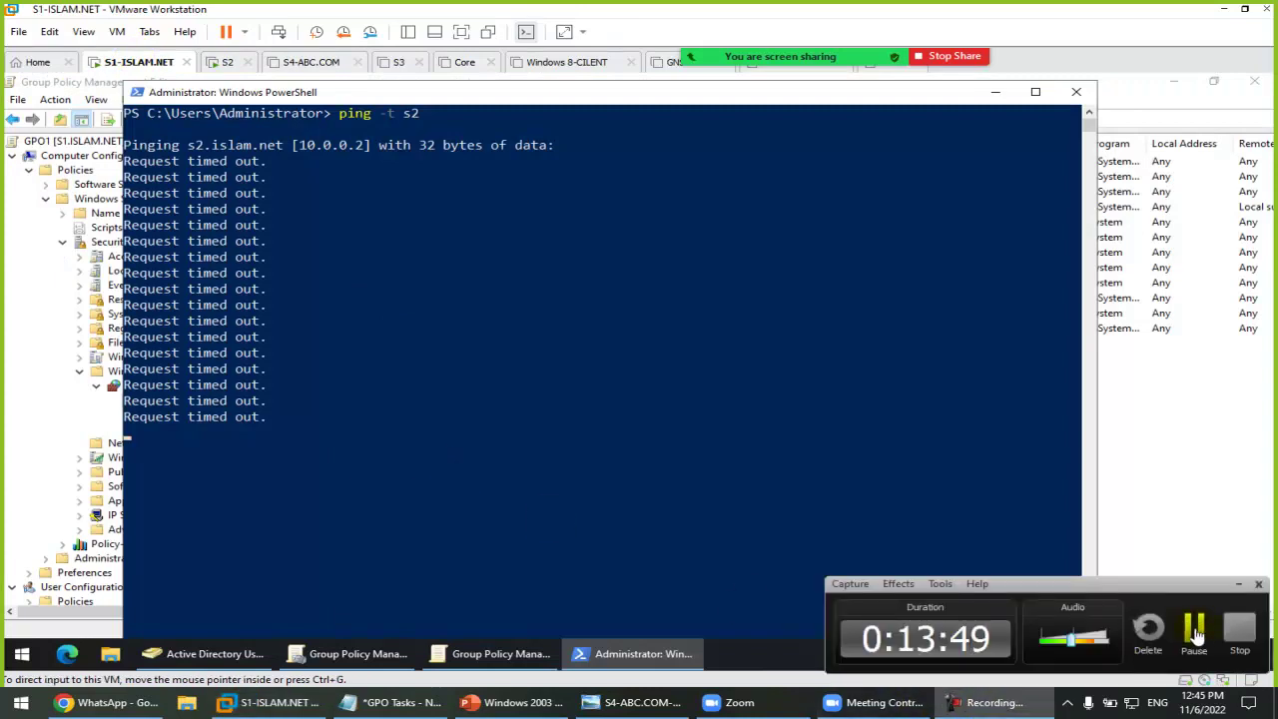
left_click(1196, 635)
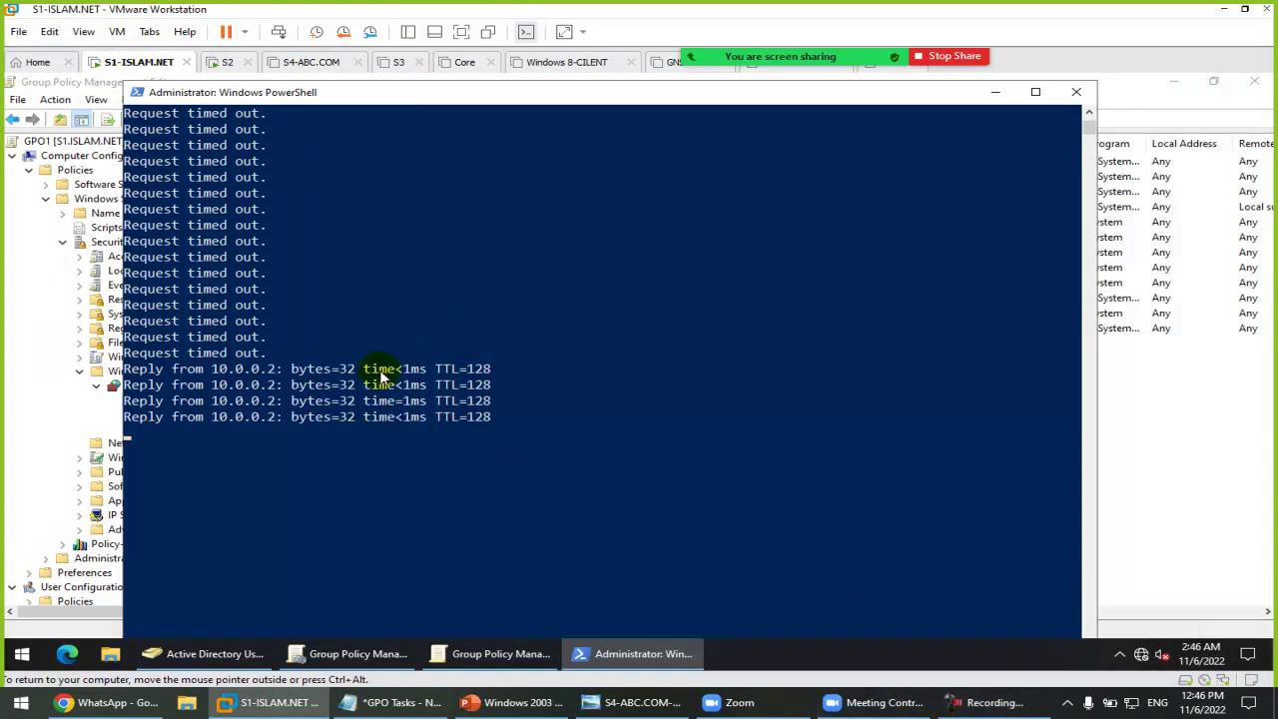
left_click(1070, 98)
Step: From Win+X > Run, open S2's network shares and extend the path to the \\S2\c$ admin share
right_click(29, 653)
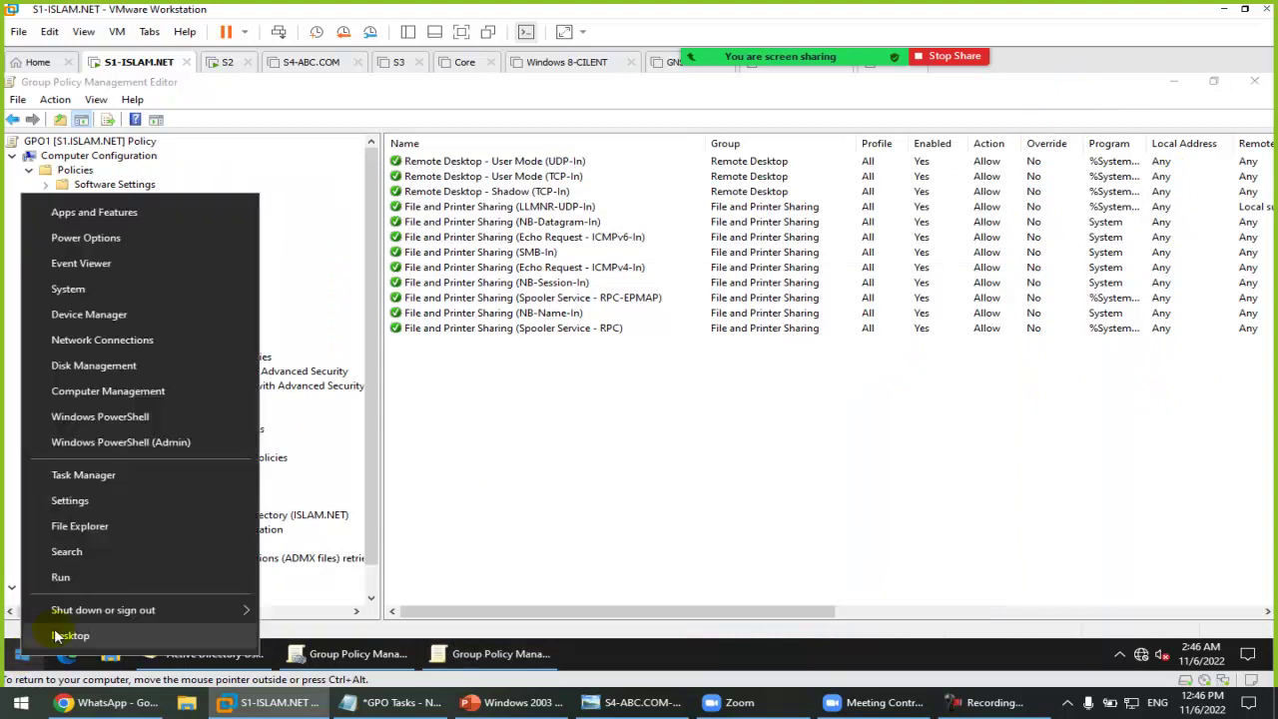
left_click(80, 578)
type("cmd")
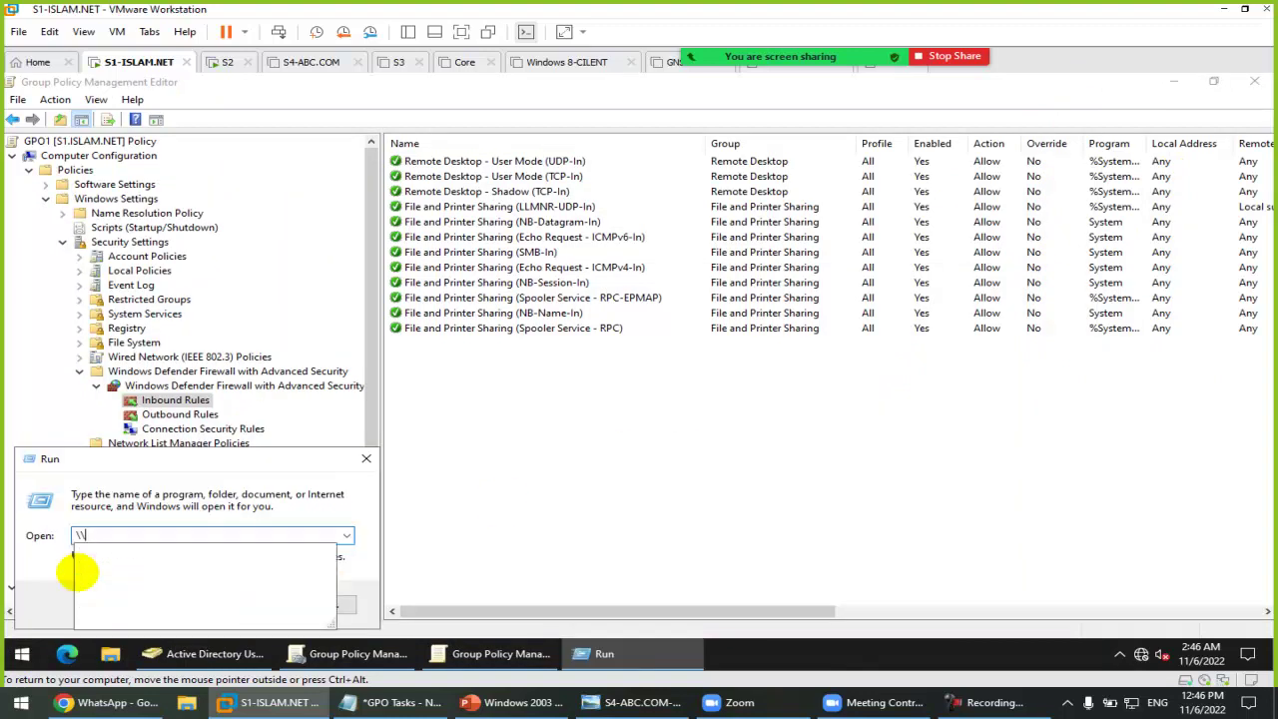
key("Return")
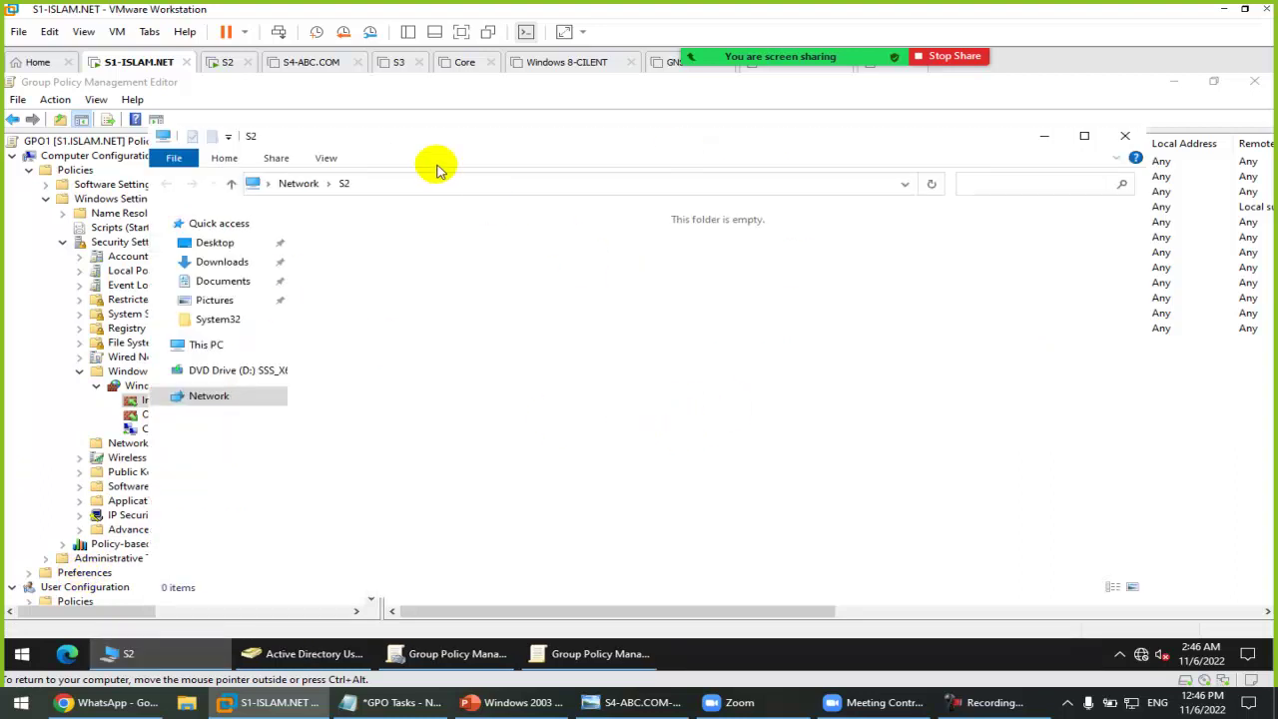
left_click(488, 184)
left_click(490, 184)
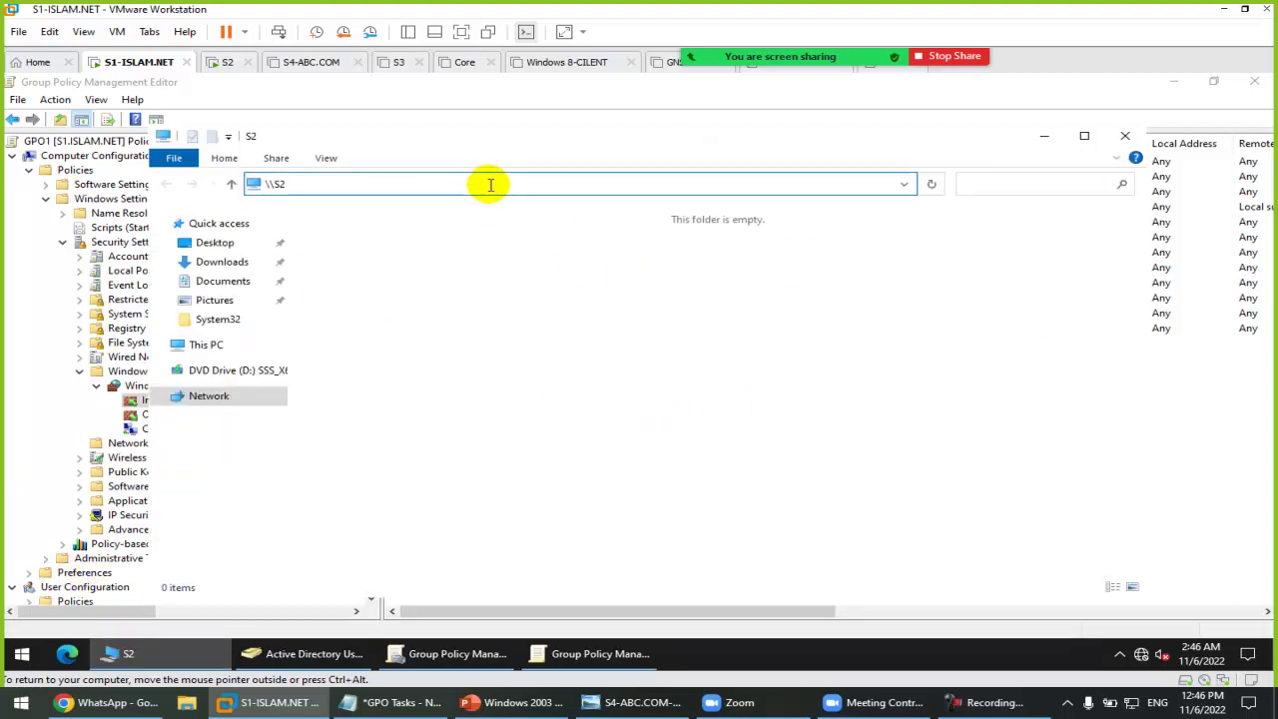
type("\\c$")
key("Return")
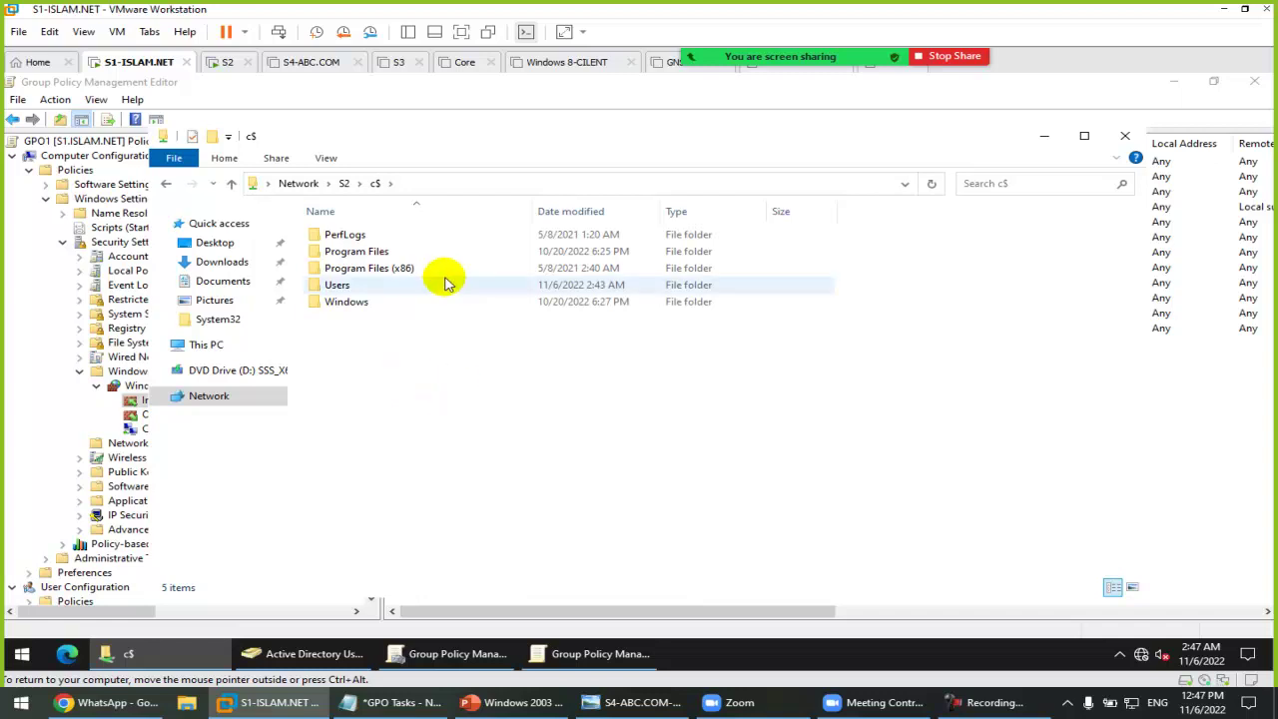
Step: Browse Users > Administrator.ISLAM, check the empty Desktop and Documents folders, then close File Explorer
double_click(336, 284)
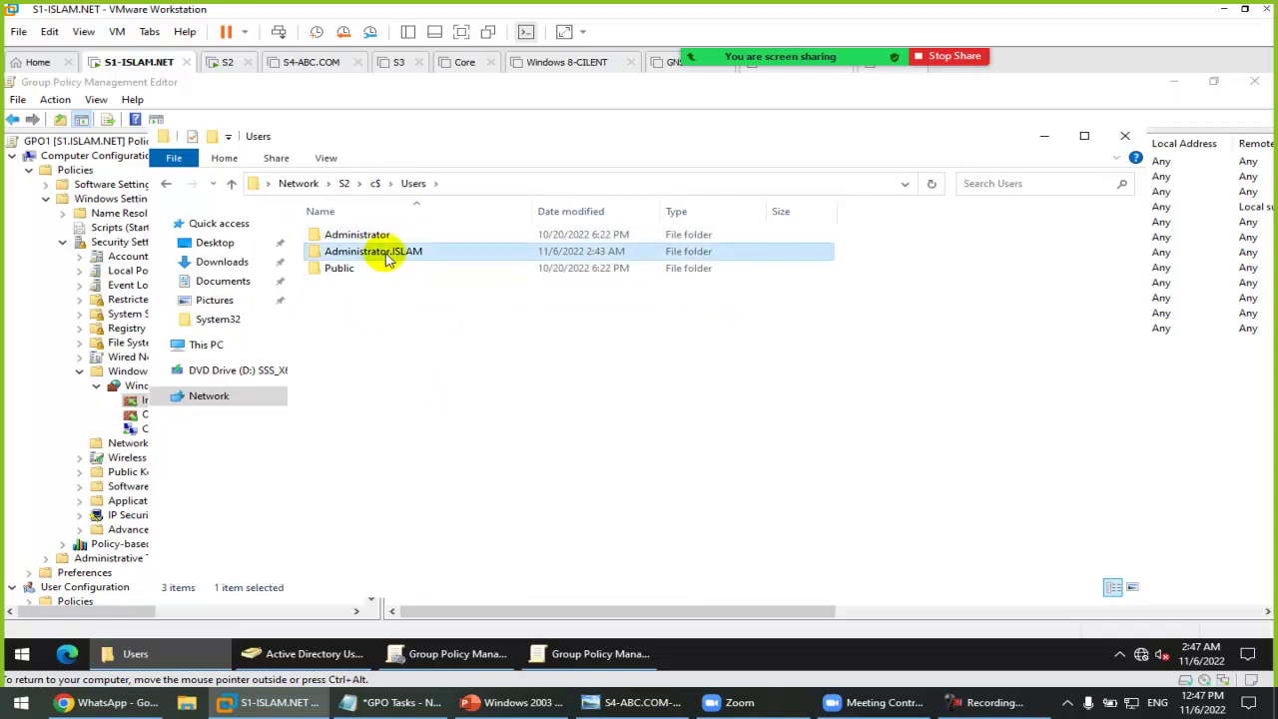
double_click(384, 253)
left_click(333, 239)
double_click(336, 237)
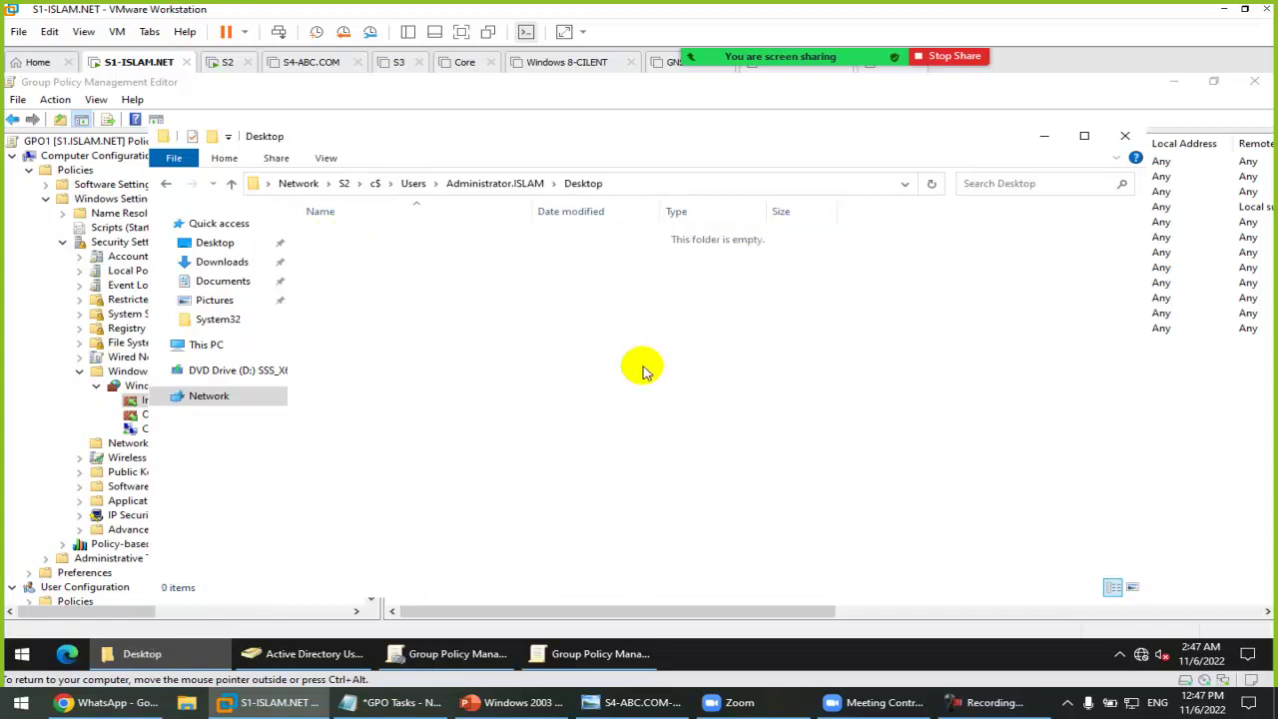
left_click(500, 184)
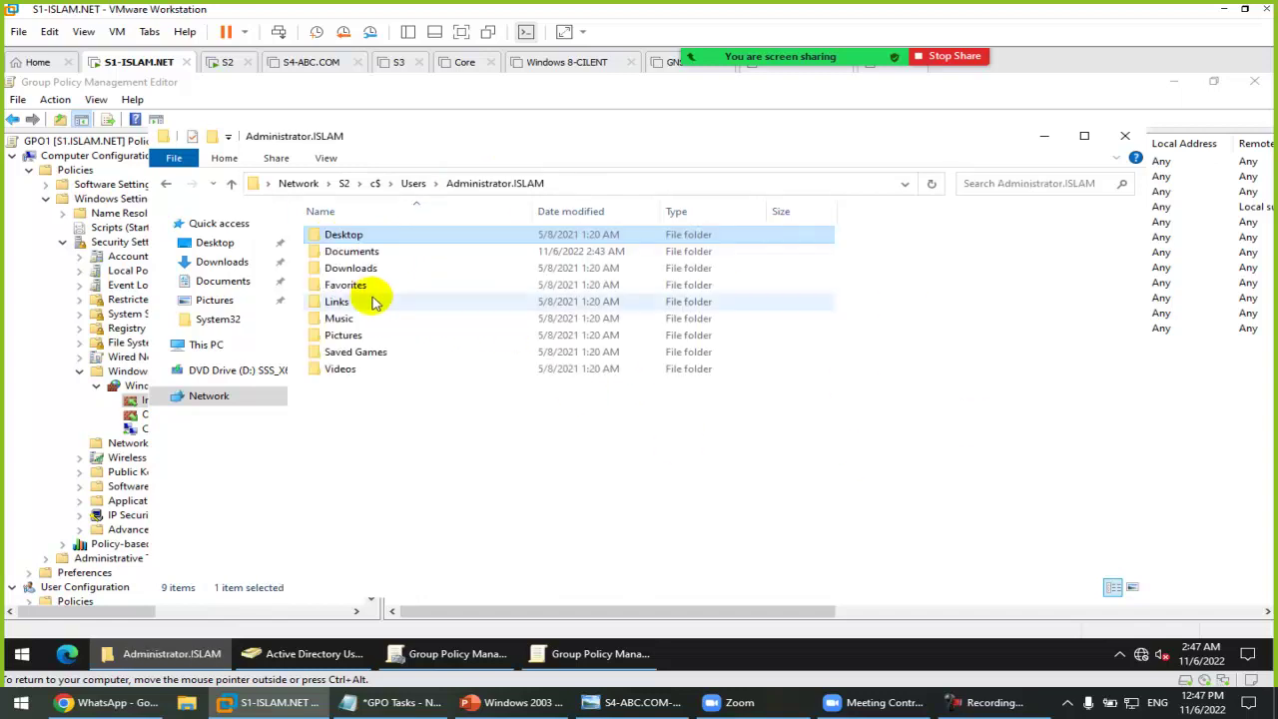
double_click(343, 253)
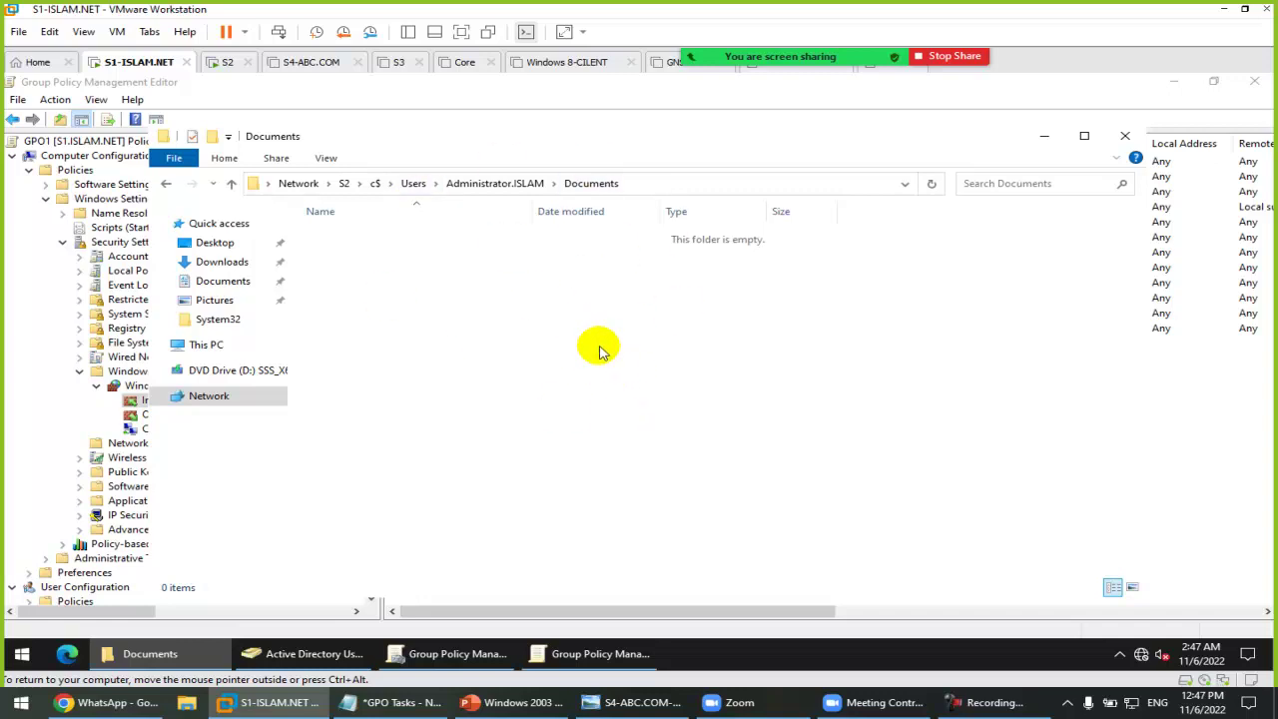
left_click(1125, 136)
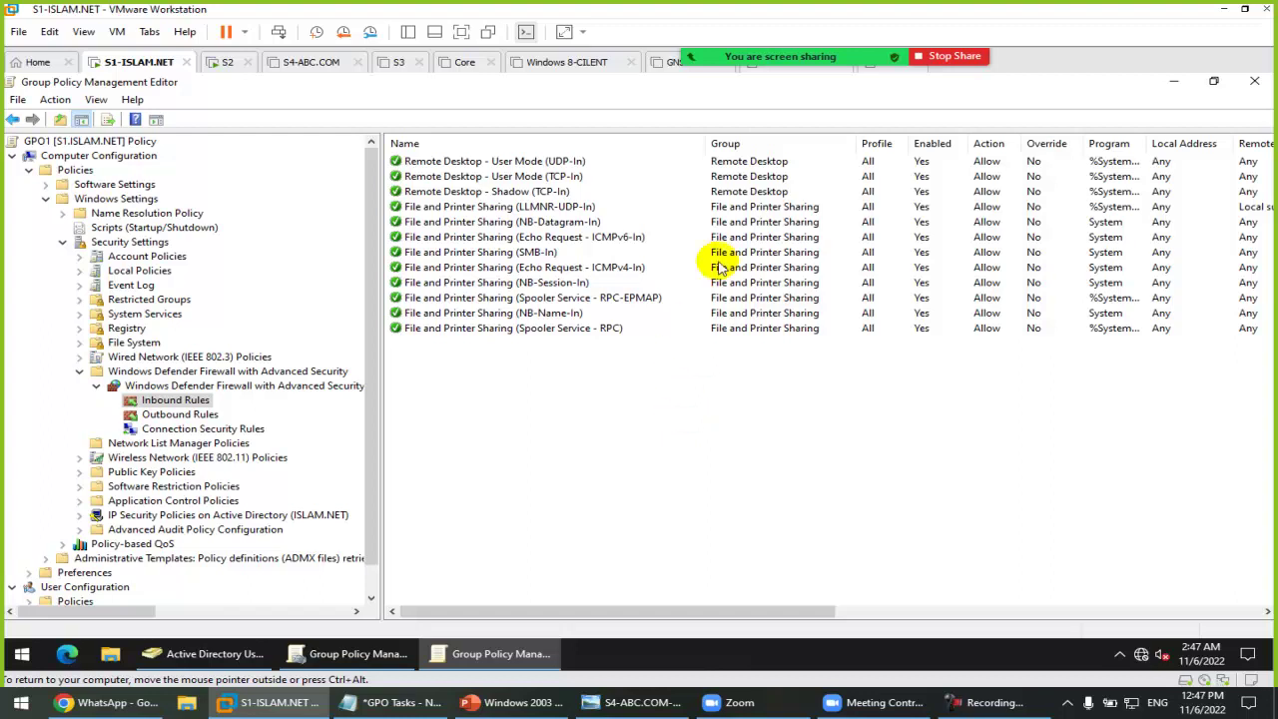
Step: Show Zoom's participant list and briefly open the meeting chat
mouse_move(784, 51)
left_click(676, 28)
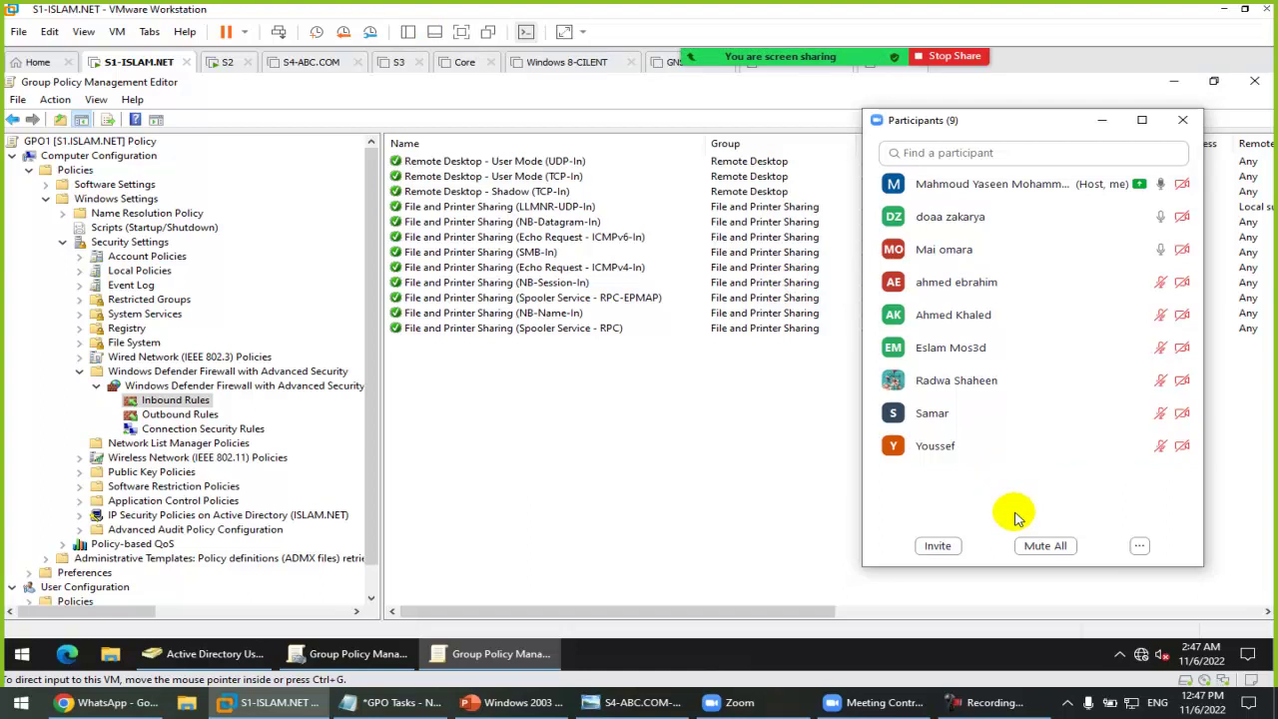
left_click(778, 28)
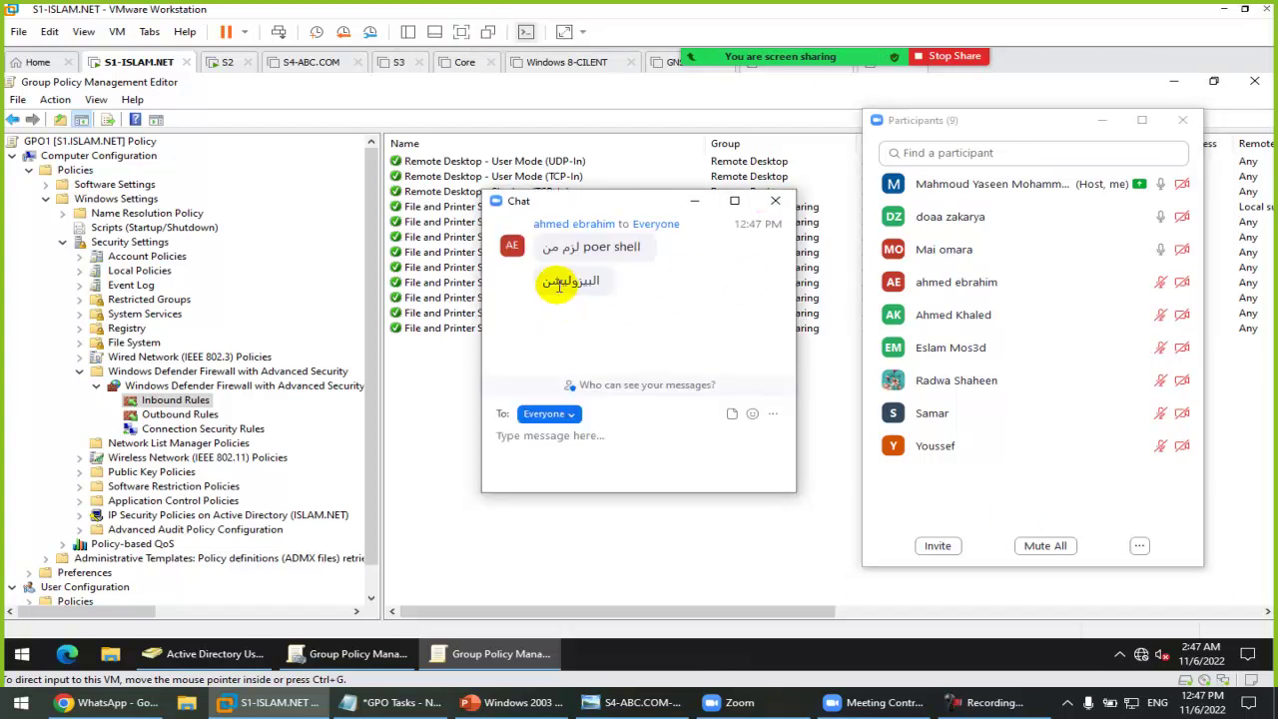
left_click(776, 201)
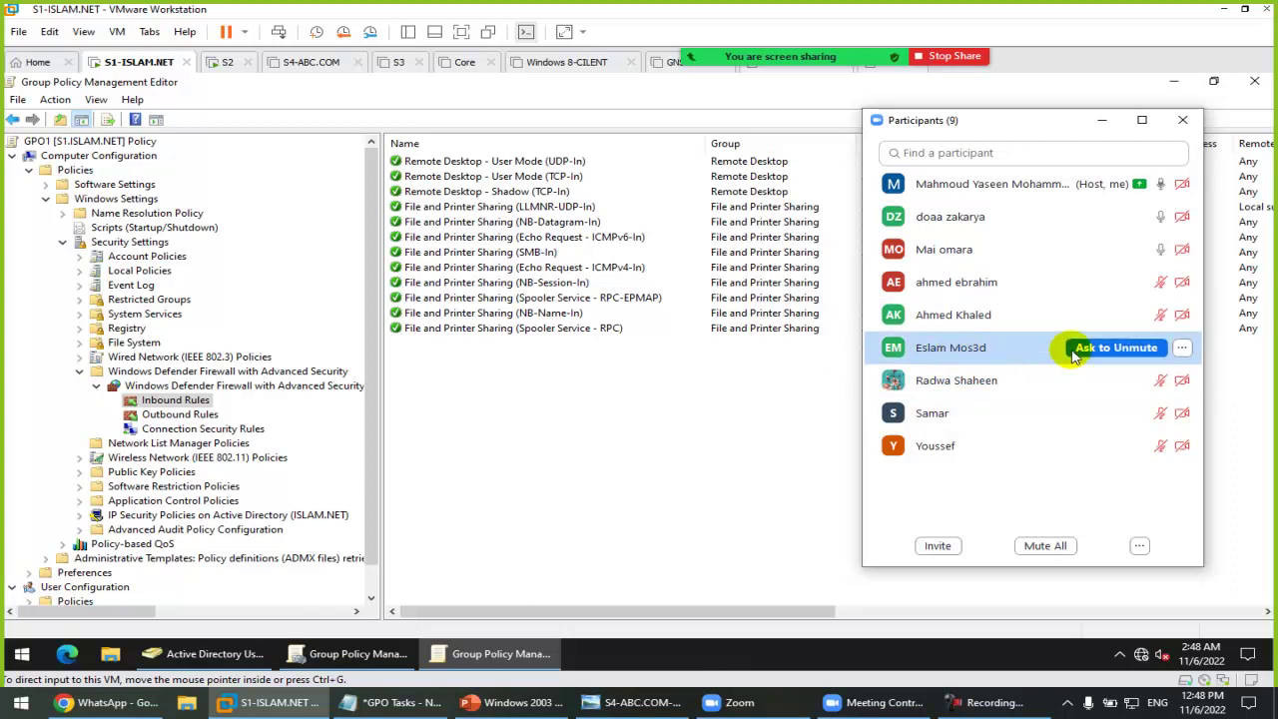
Step: Remove one attendee via the row's ... menu, with Report to Zoom unticked
left_click(1182, 347)
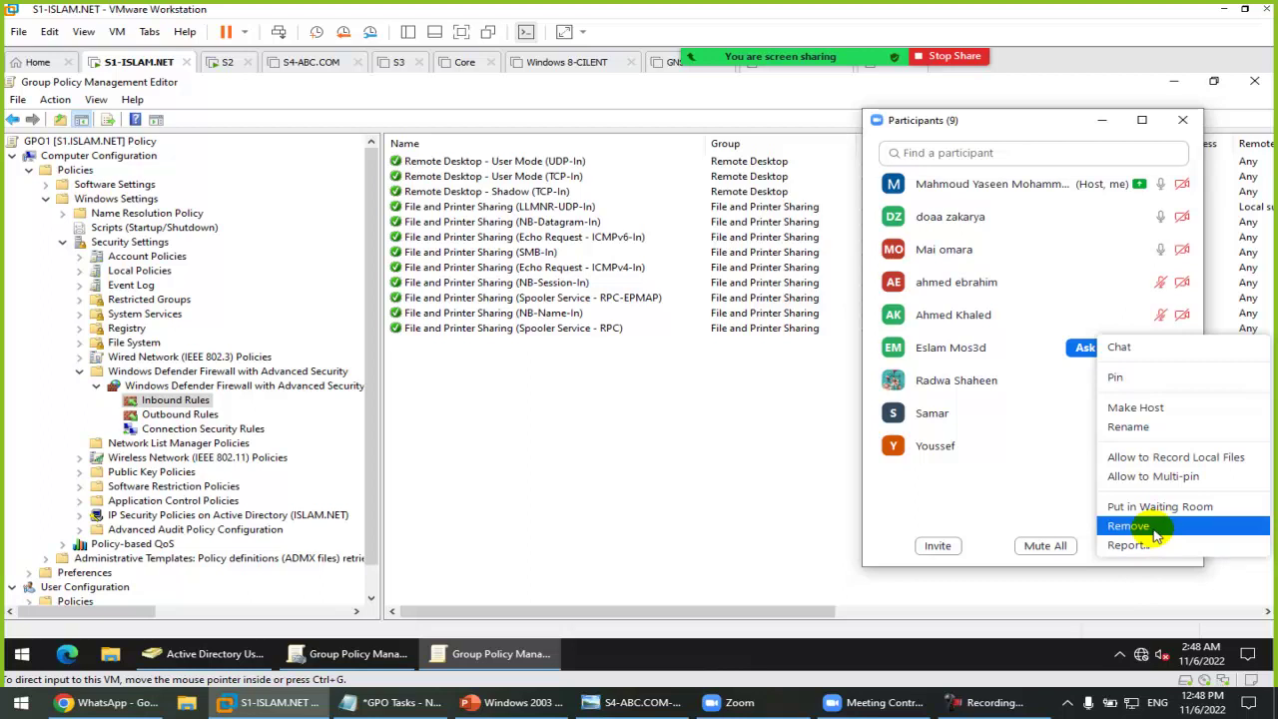
left_click(1155, 534)
left_click(468, 363)
left_click(462, 360)
left_click(719, 410)
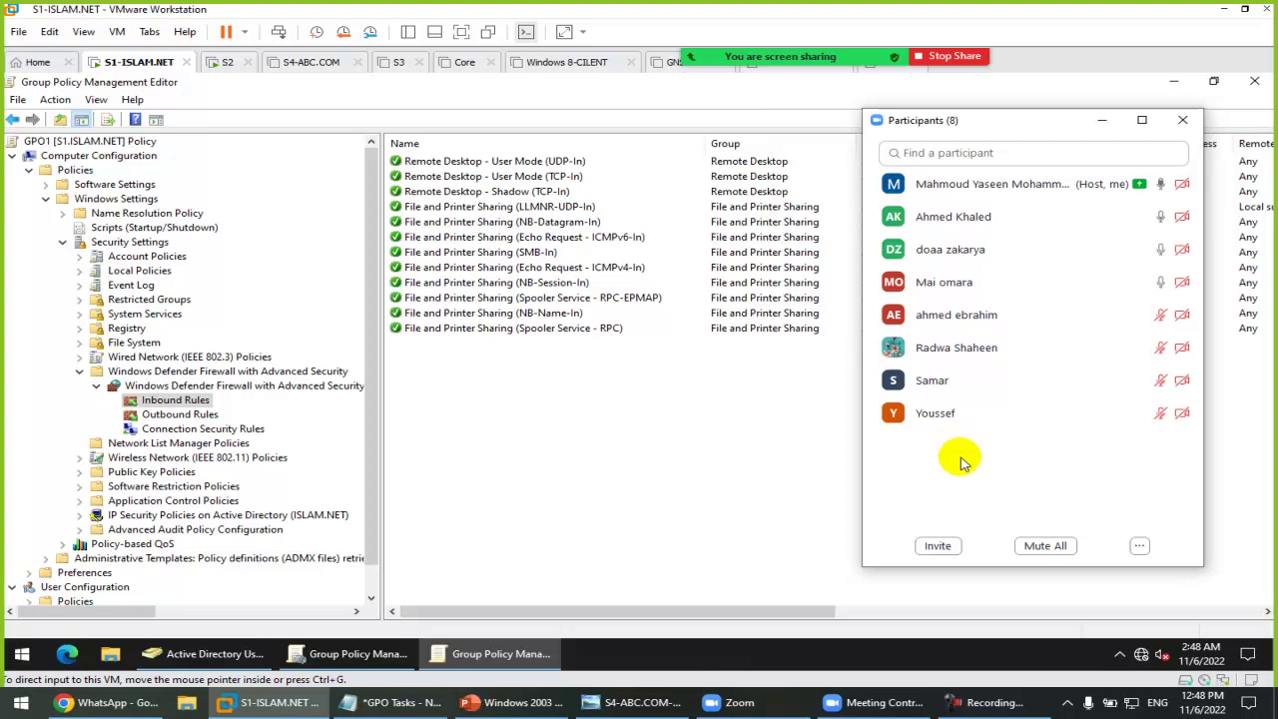
mouse_move(974, 357)
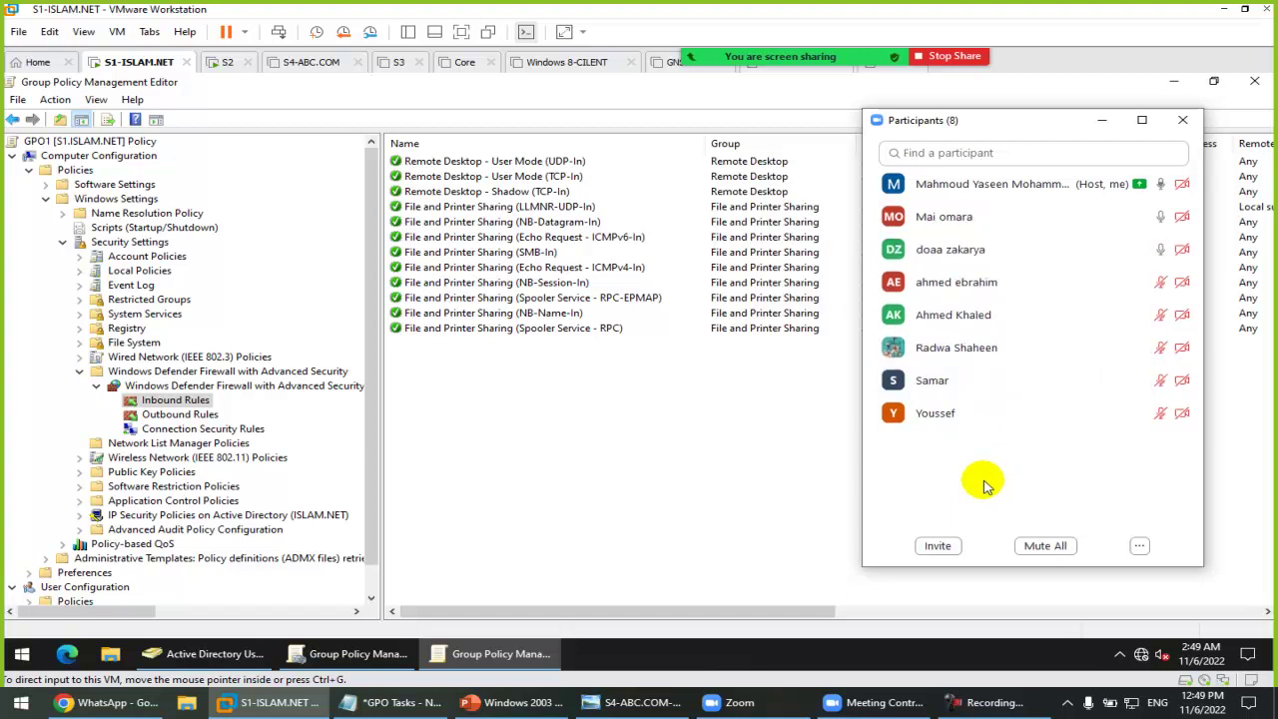
Step: In the GPO Tasks notes, highlight the Enable RDP item and the firewall tasks line
left_click(396, 705)
left_click(499, 160)
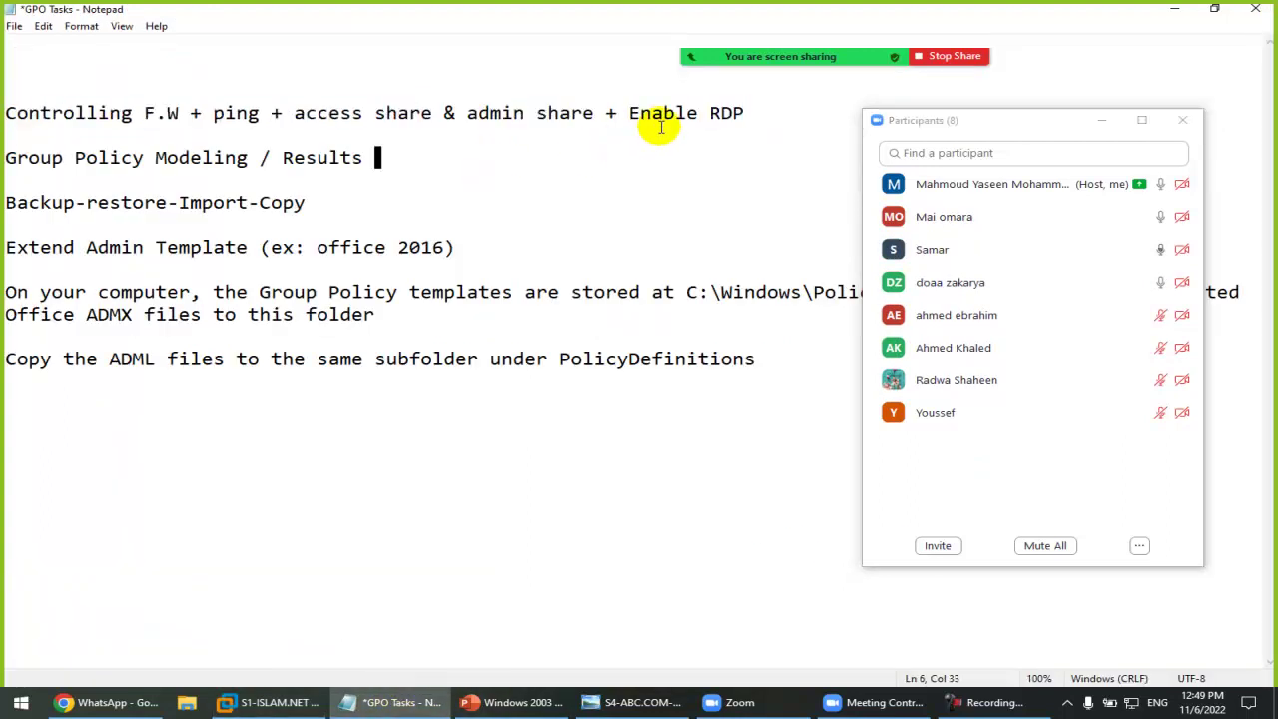
mouse_move(631, 111)
left_mouse_down()
mouse_move(755, 111)
mouse_move(637, 113)
left_mouse_up()
left_click(759, 112)
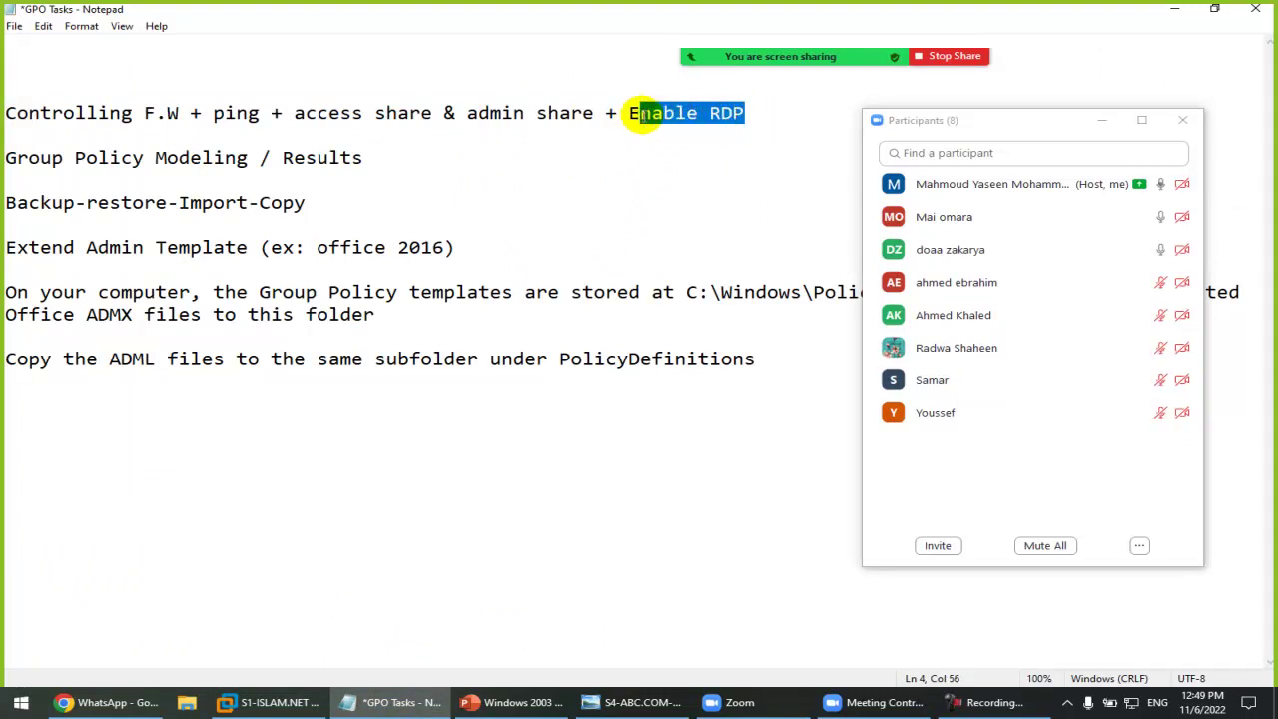
left_click(643, 115)
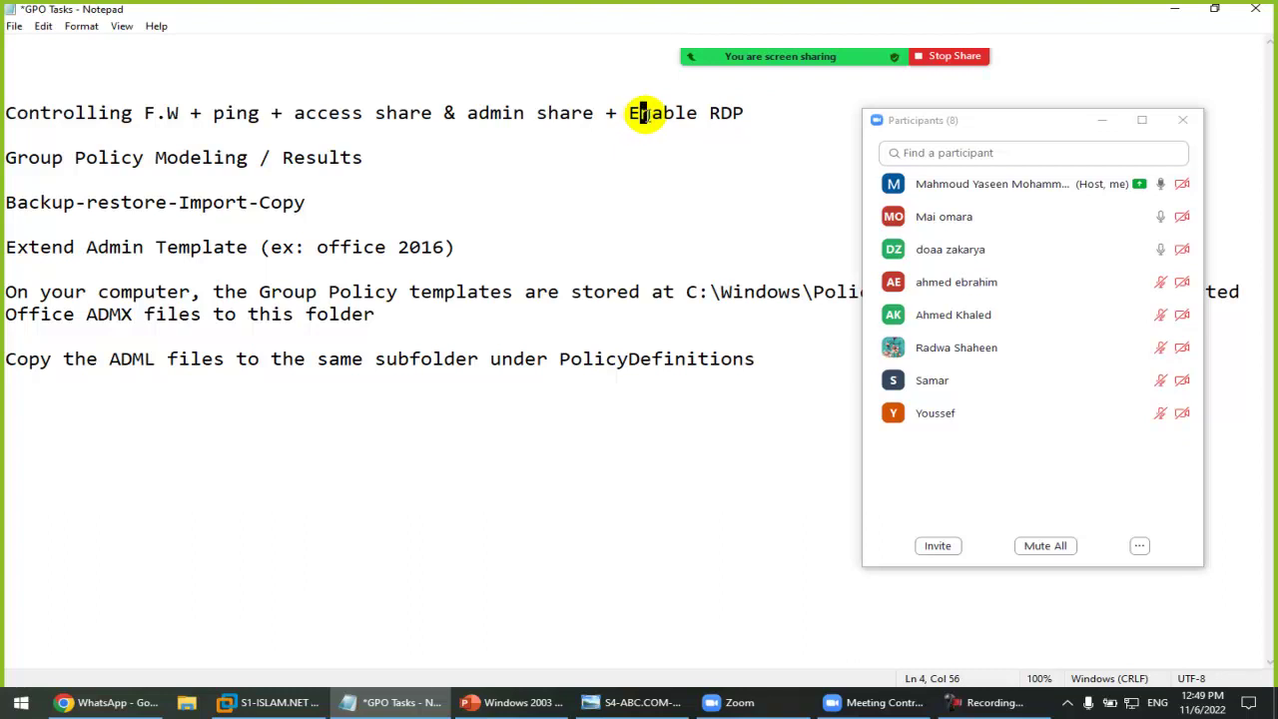
left_click_drag(41, 110, 581, 115)
left_click(583, 114)
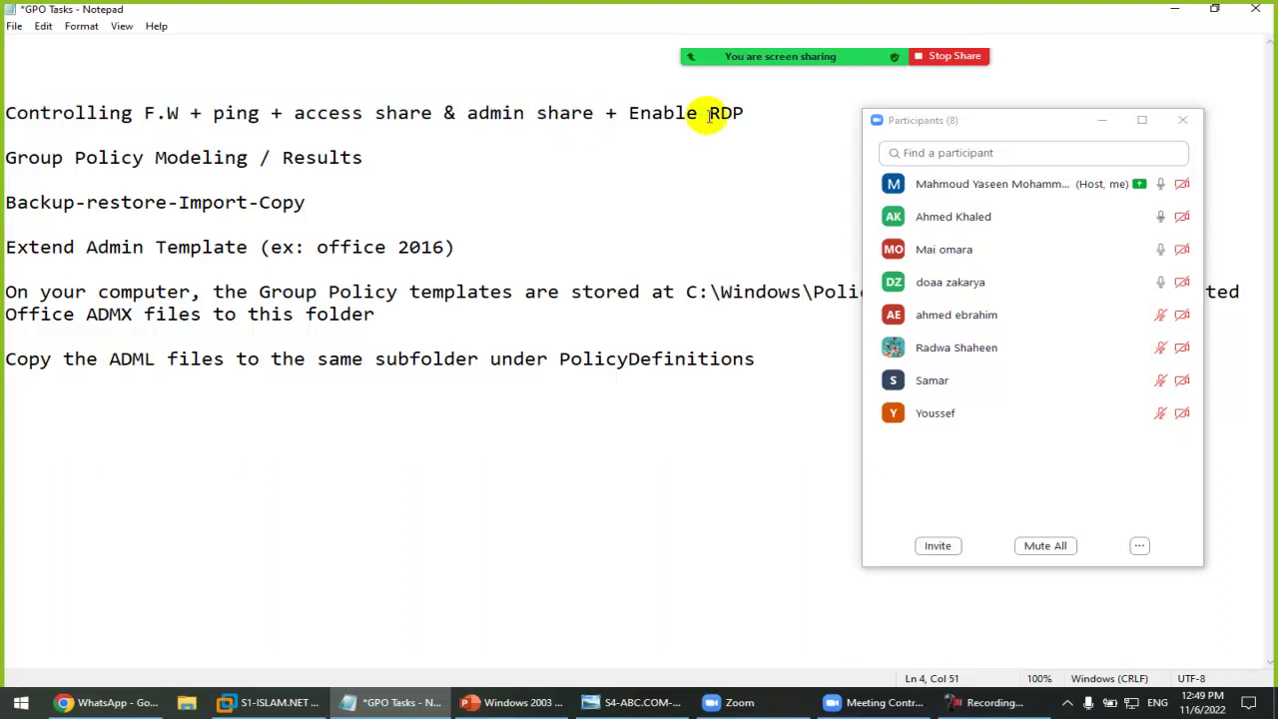
Step: Close Zoom's participant list and minimise the GPO Tasks Notepad window
mouse_move(1024, 416)
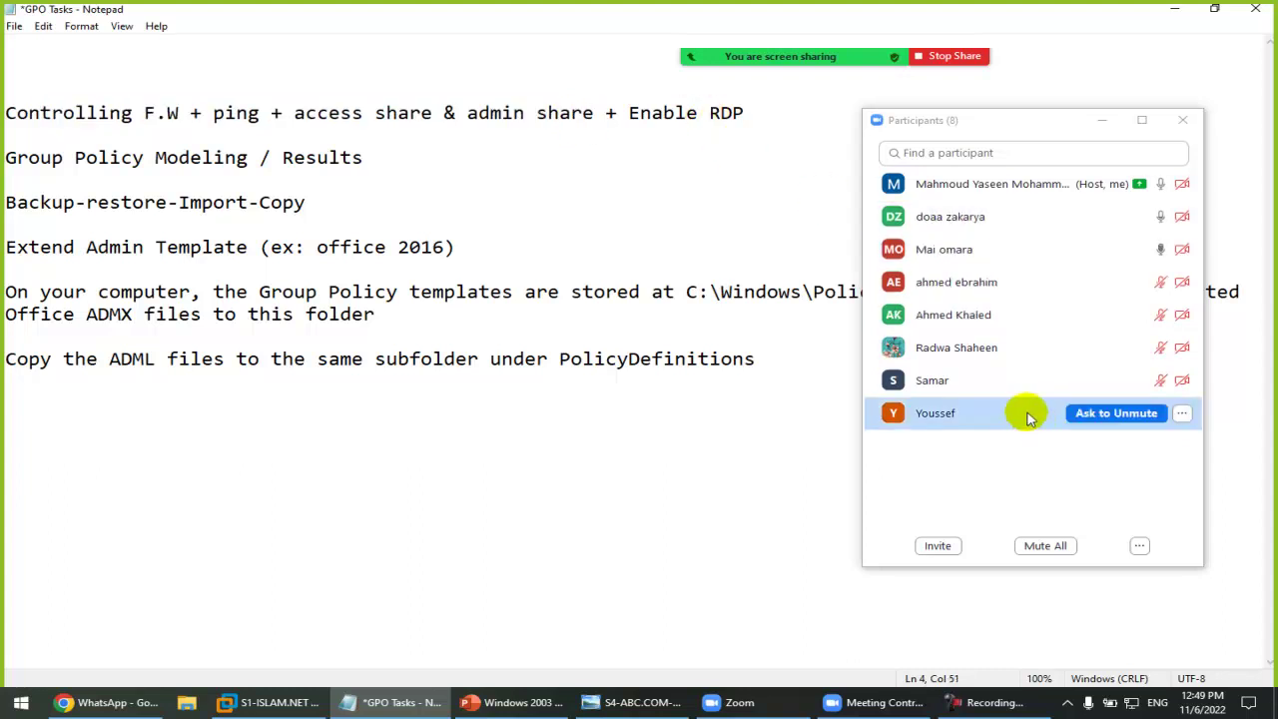
left_click(1184, 121)
left_click(1174, 9)
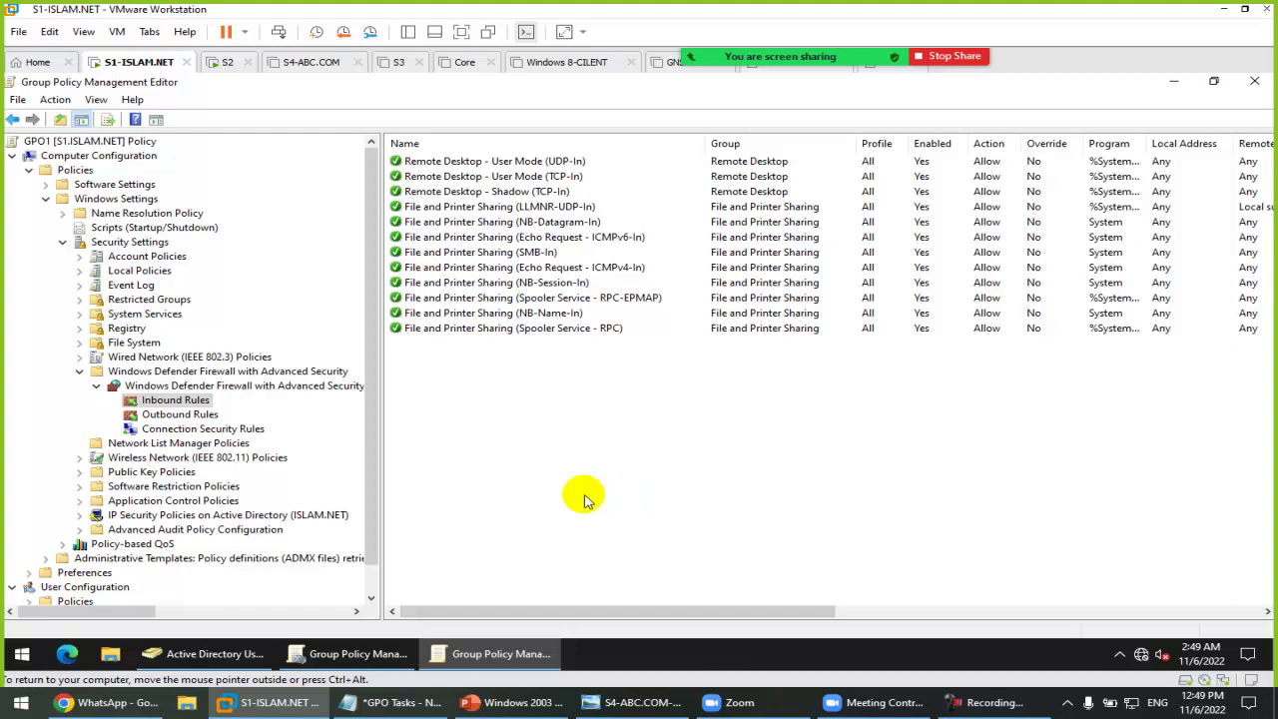
Step: Launch Remote Desktop Connection using mstsc from the Run prompt
left_click(20, 657)
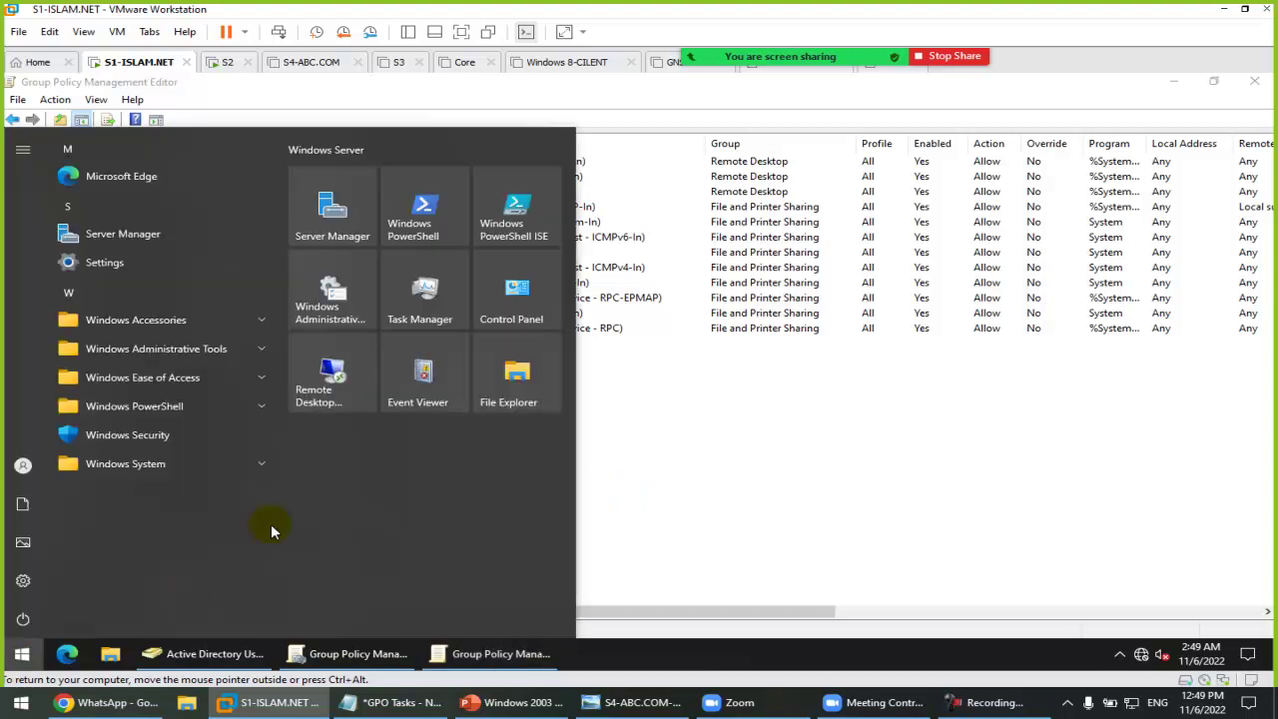
left_click(334, 377)
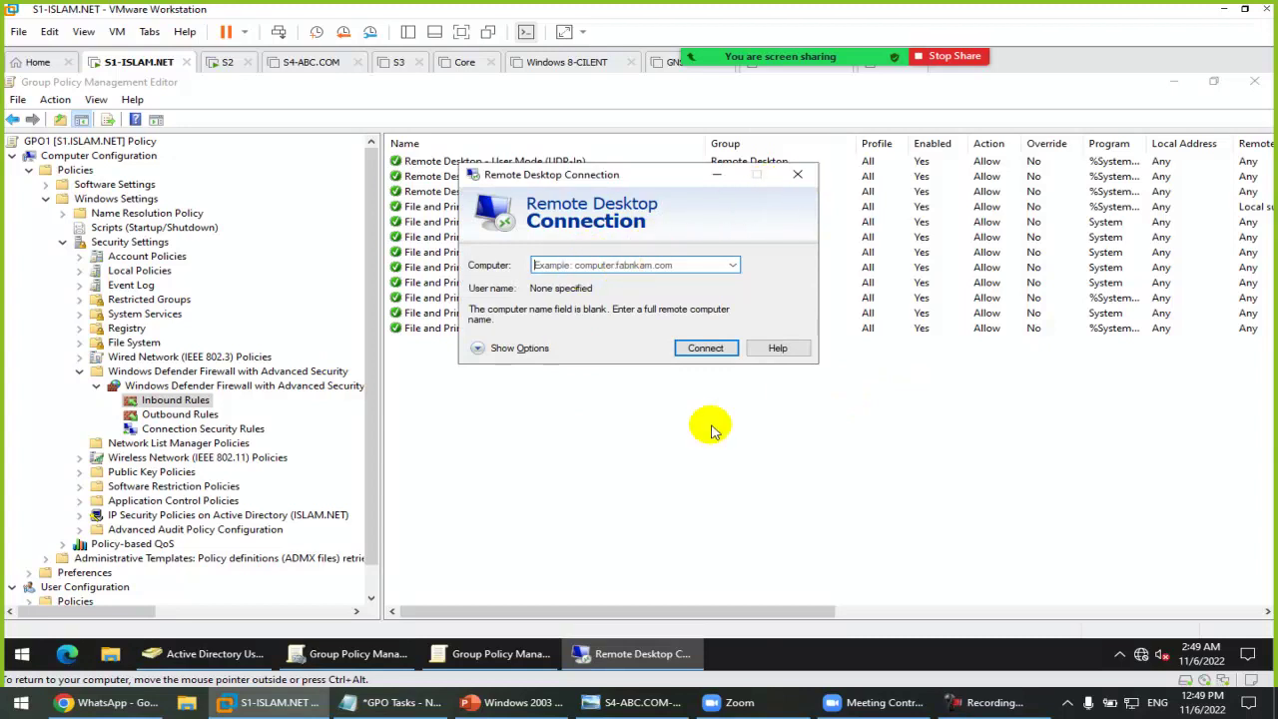
left_click(797, 176)
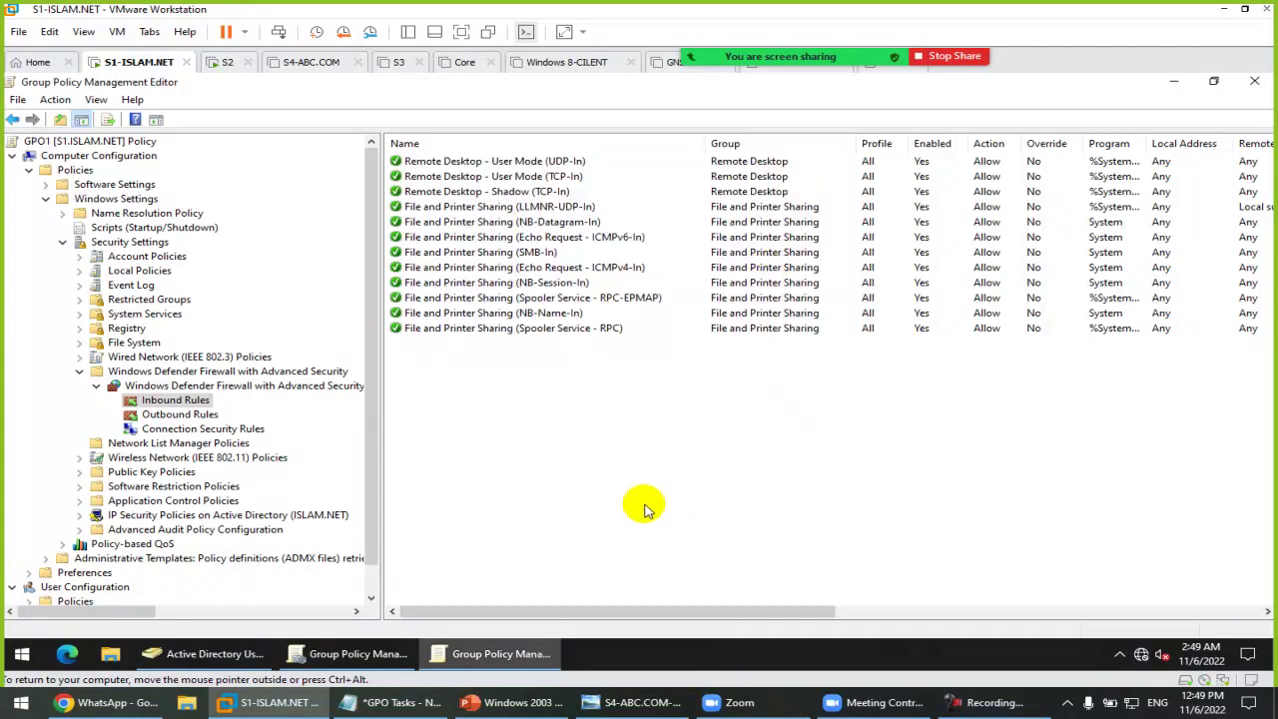
key("super+r")
type("mst")
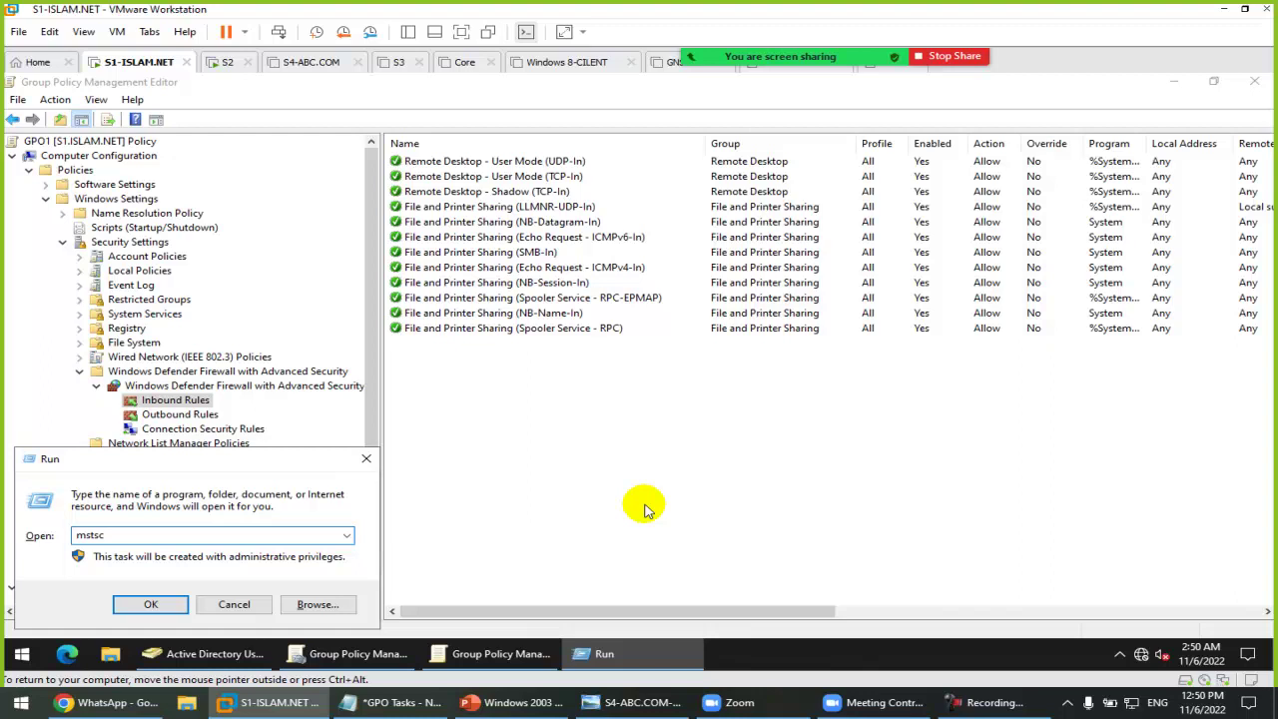
key("Return")
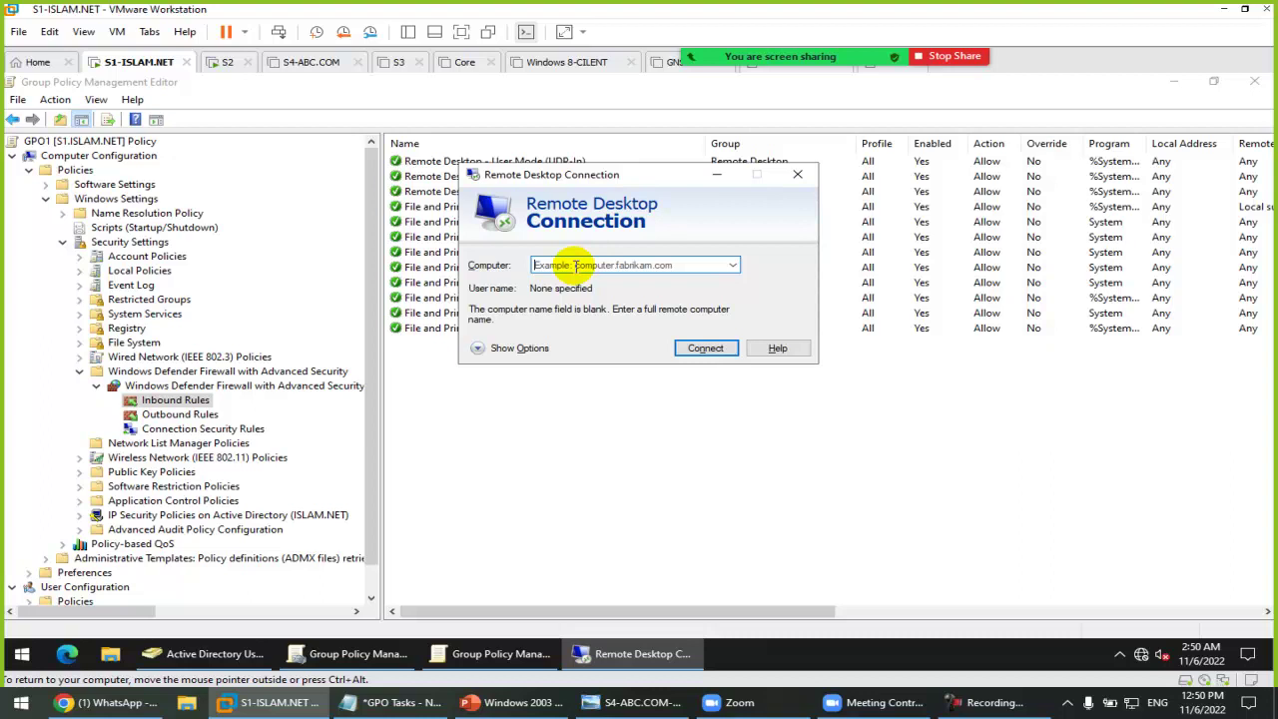
Step: Connect to S2 with the administrator password, ticking Remember me to save the credentials
type("S2")
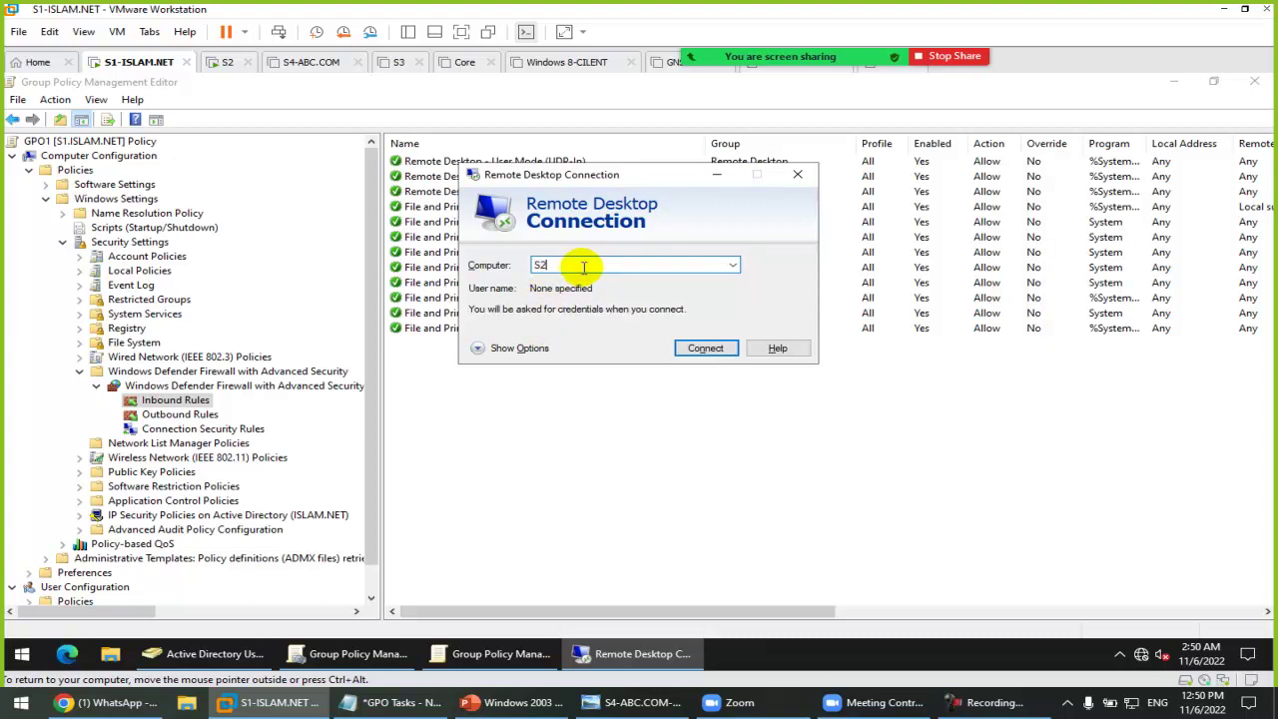
left_click(714, 351)
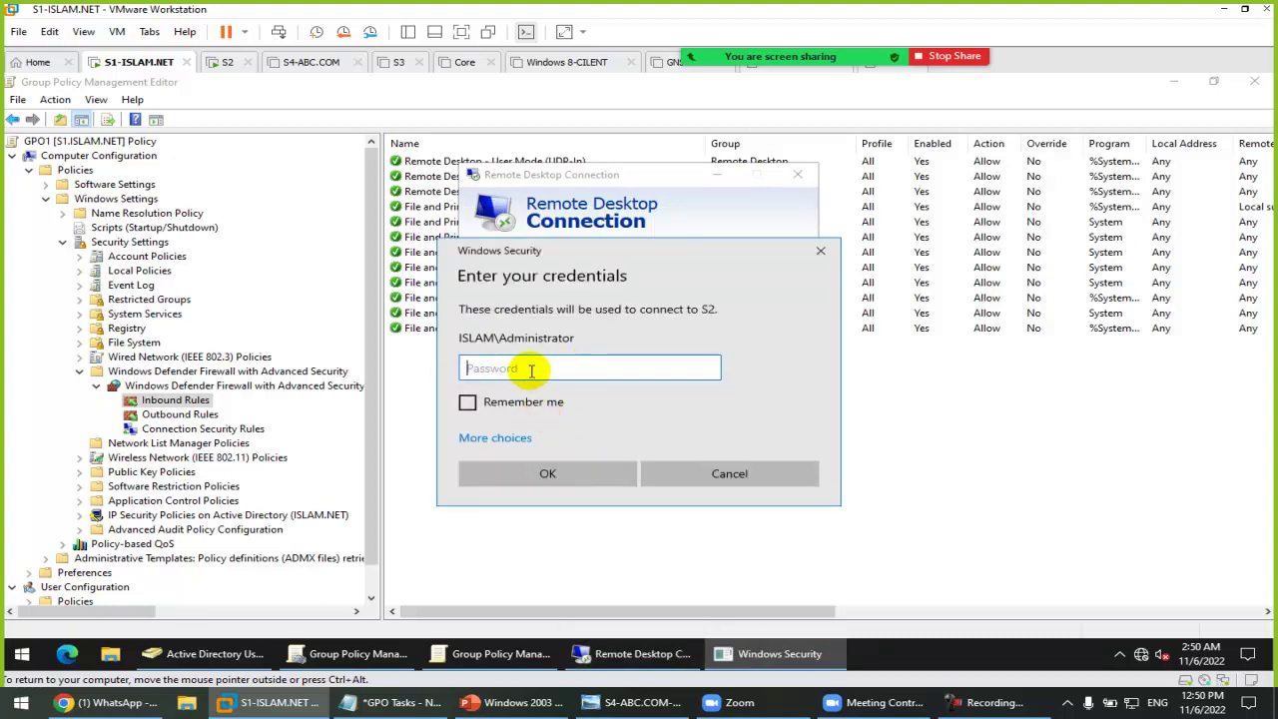
type("********")
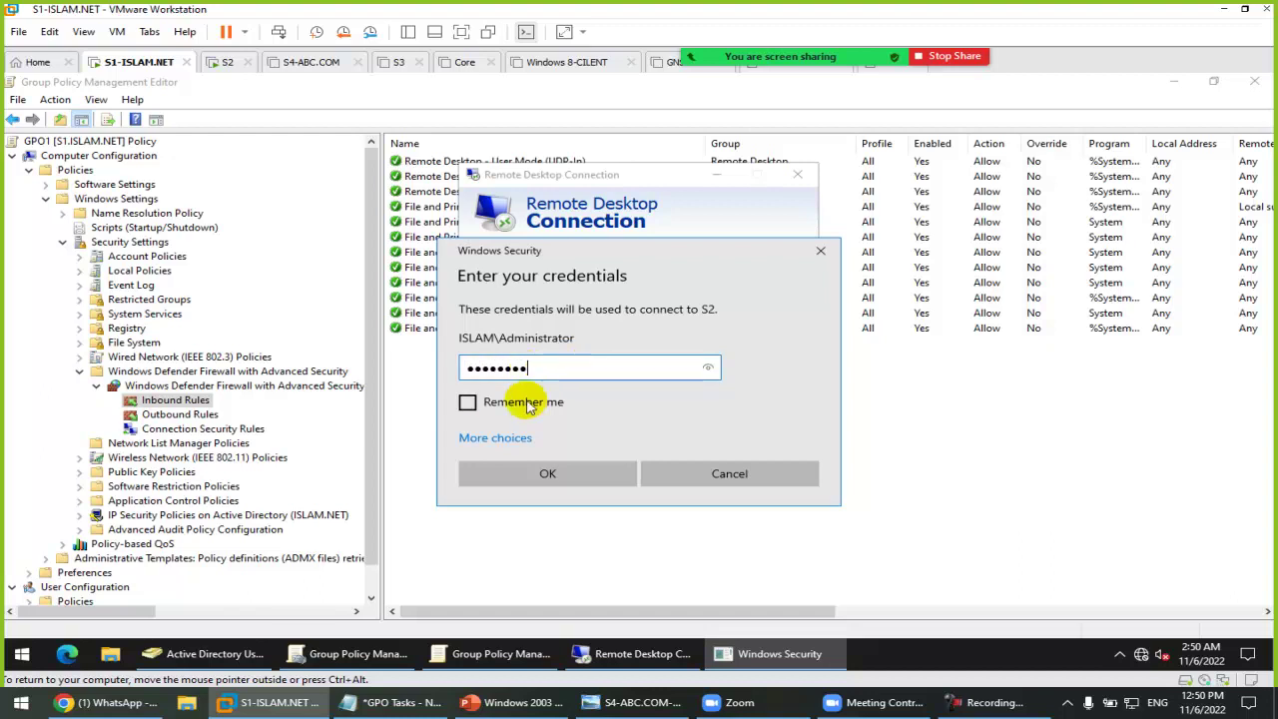
left_click(530, 405)
left_click(557, 478)
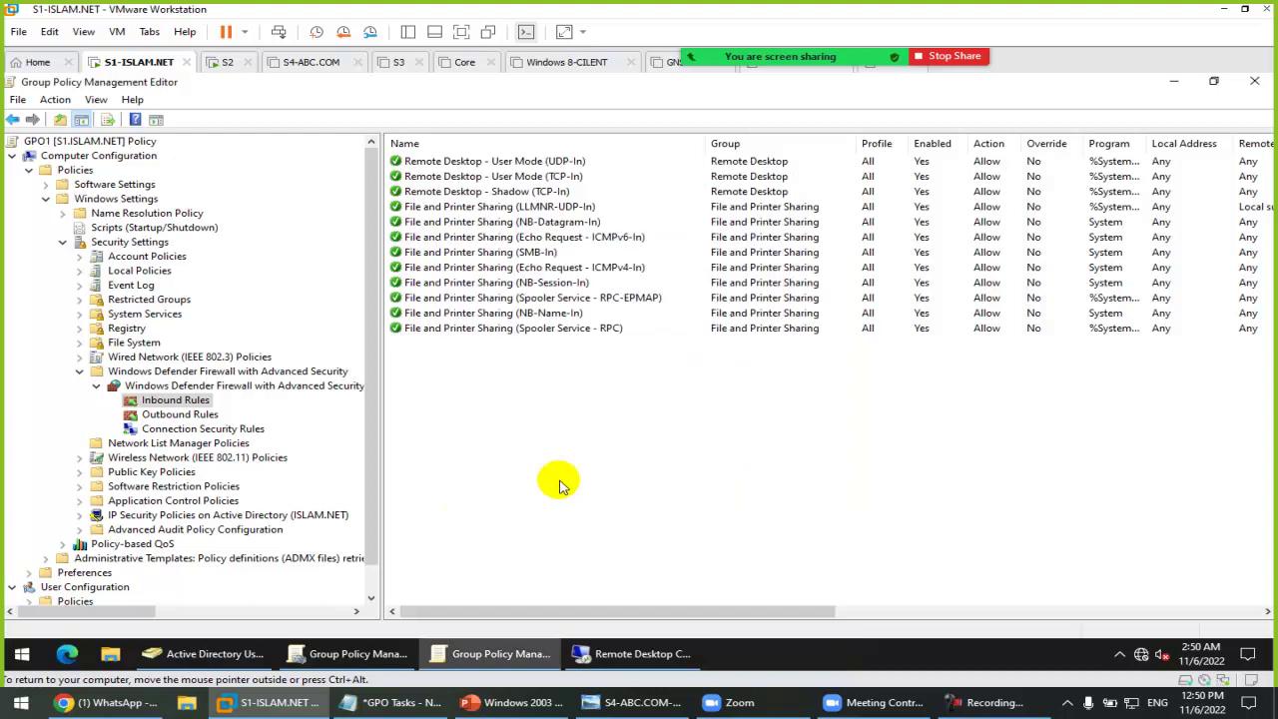
Step: Bring the Connecting to S2 session forward and wait for the remote desktop to load
left_click(644, 653)
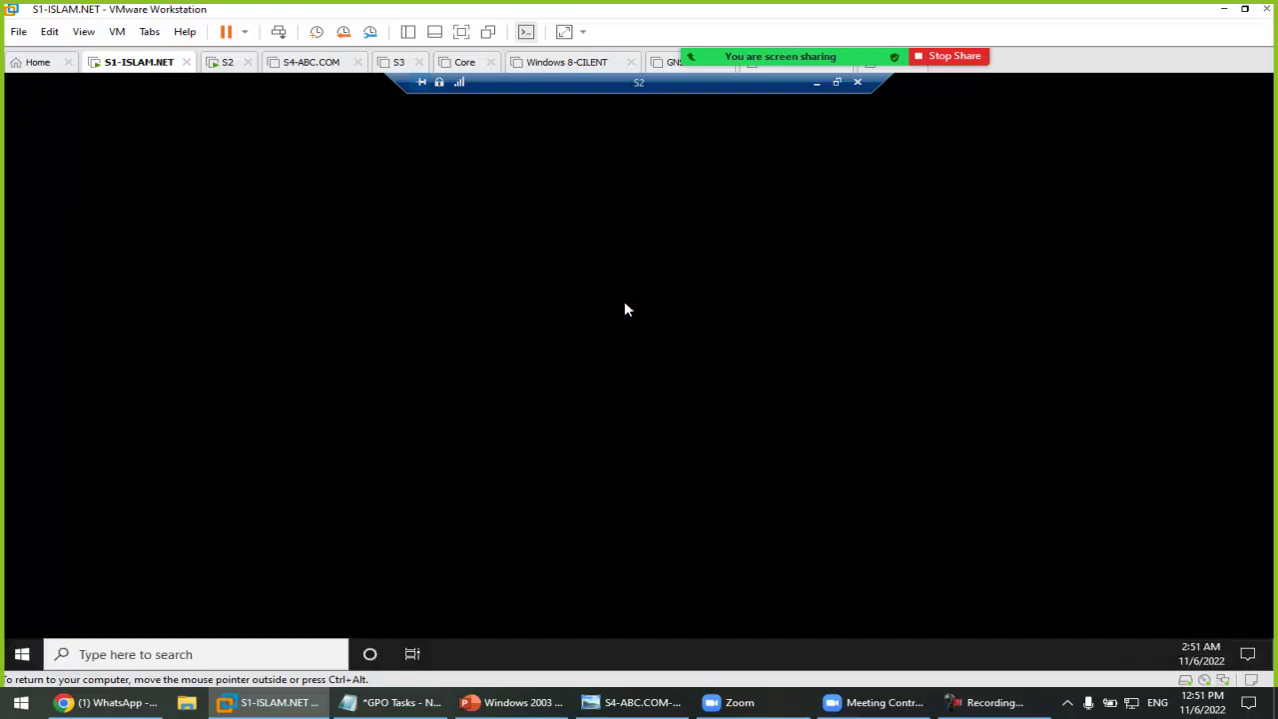
left_click(625, 303)
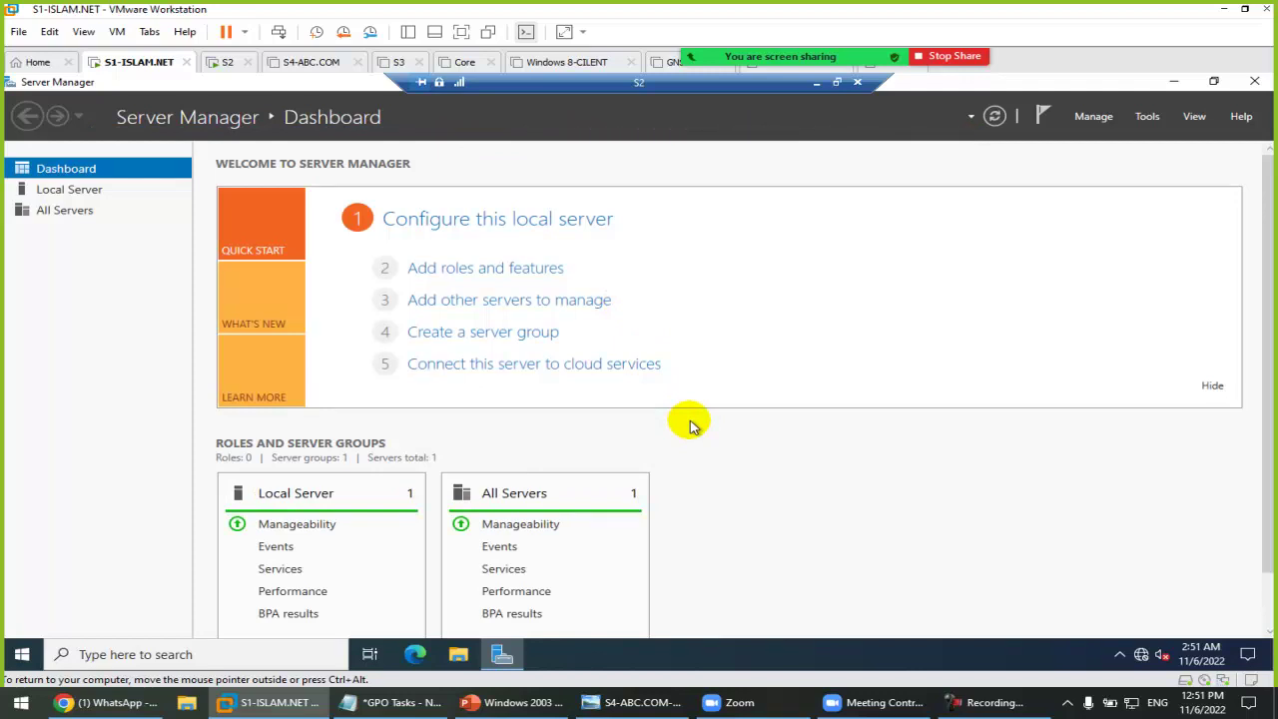
Step: Minimise the S2 session, then show the Users container in Active Directory Users and Computers with a wider Name column
left_click(817, 84)
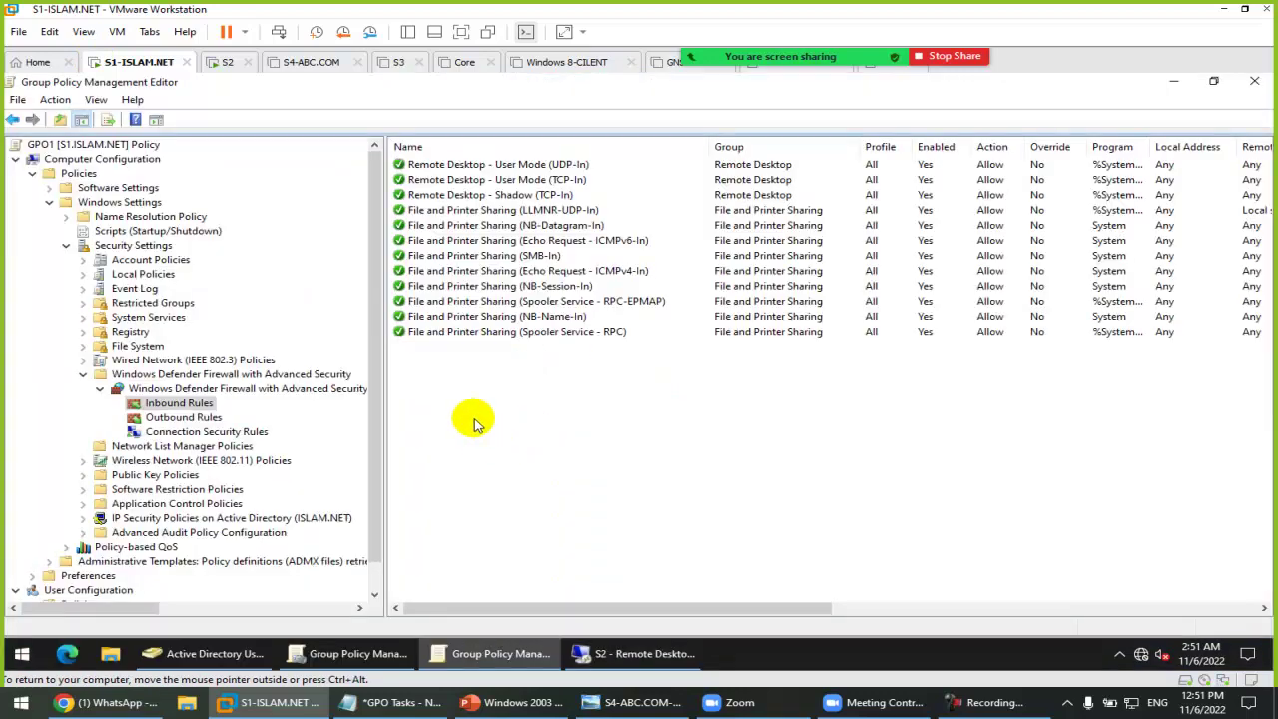
left_click(205, 654)
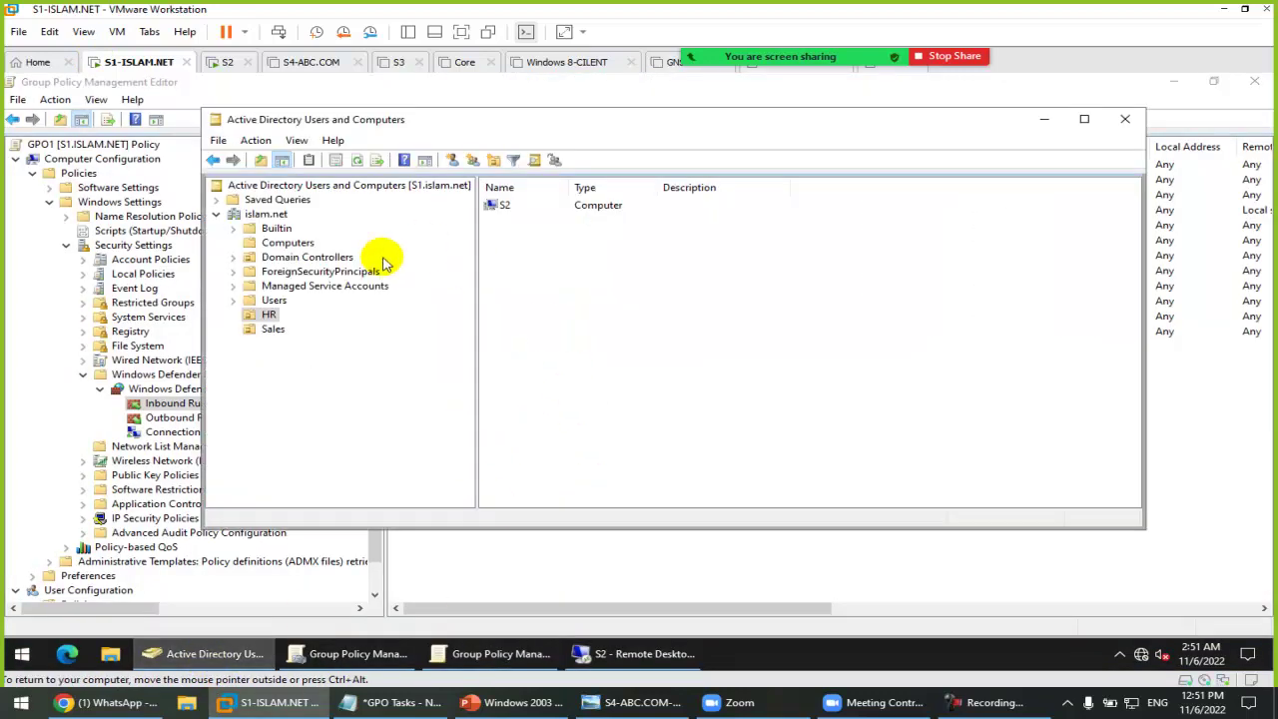
left_click(271, 300)
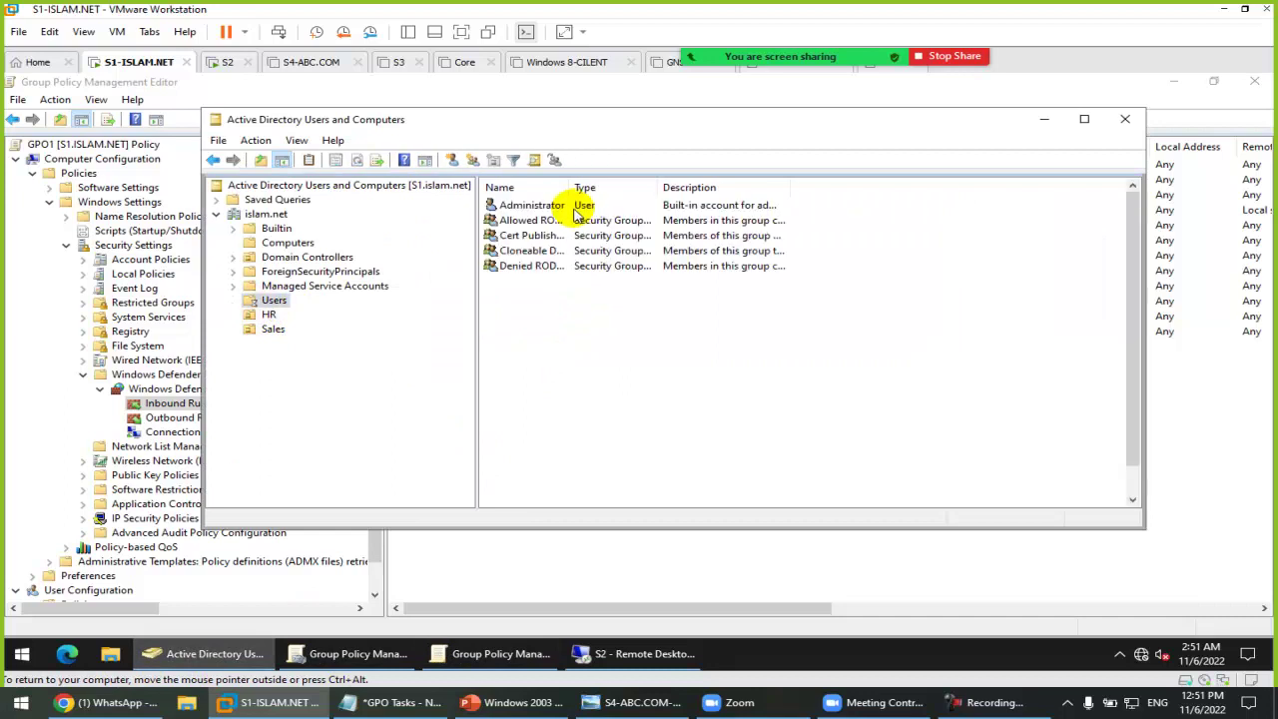
left_click_drag(566, 189, 645, 189)
Step: Review Administrator's Member Of groups: Domain Admins, Administrators and Enterprise Admins
left_click(522, 205)
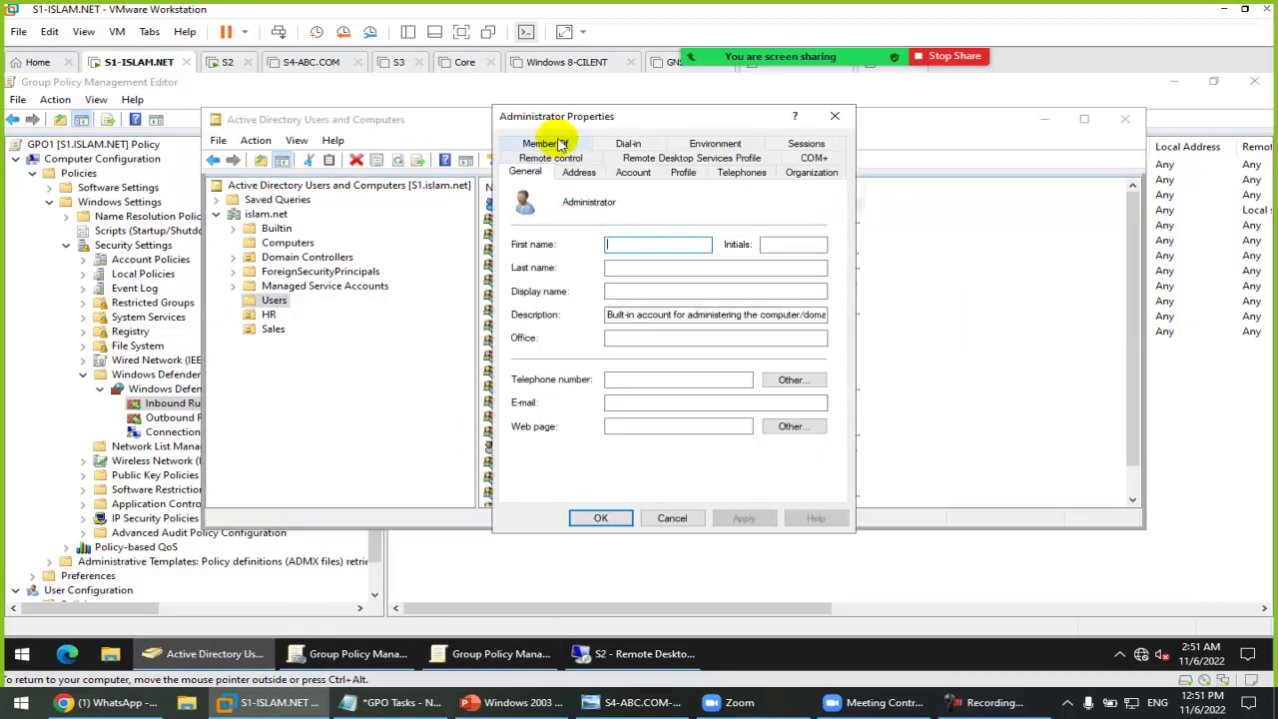
left_click(551, 140)
left_click_drag(604, 213, 726, 236)
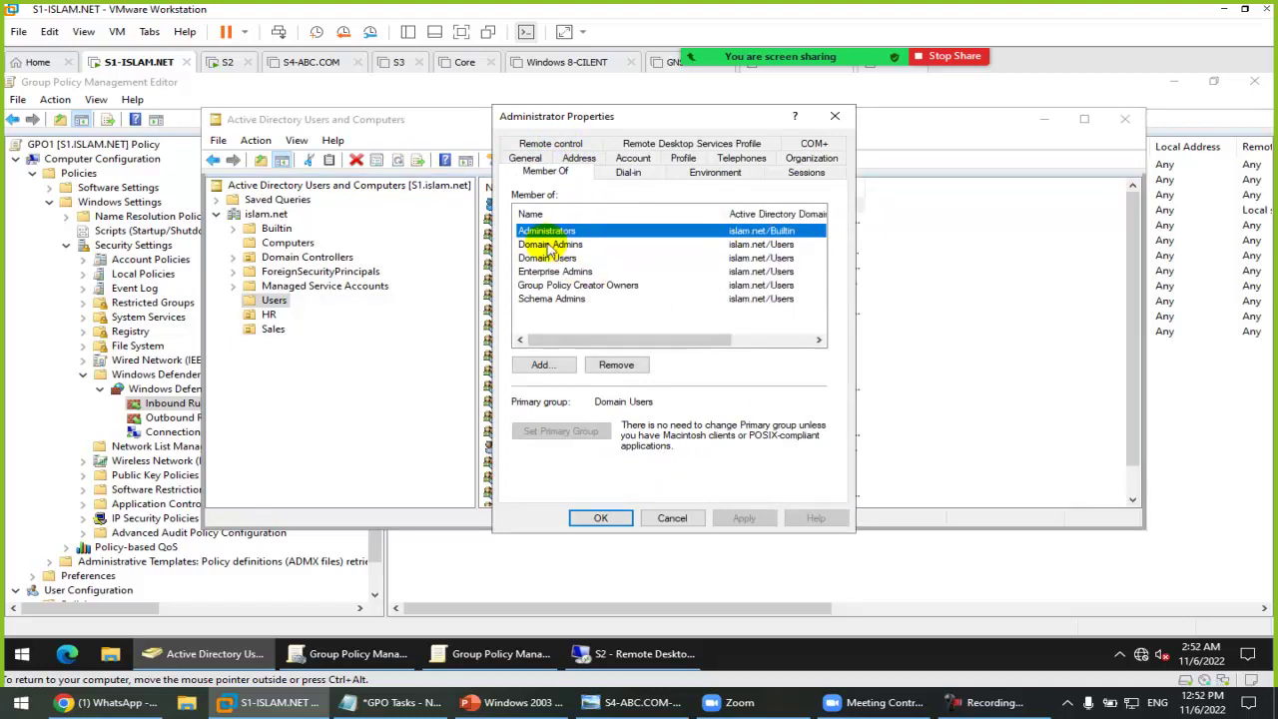
left_click(577, 245)
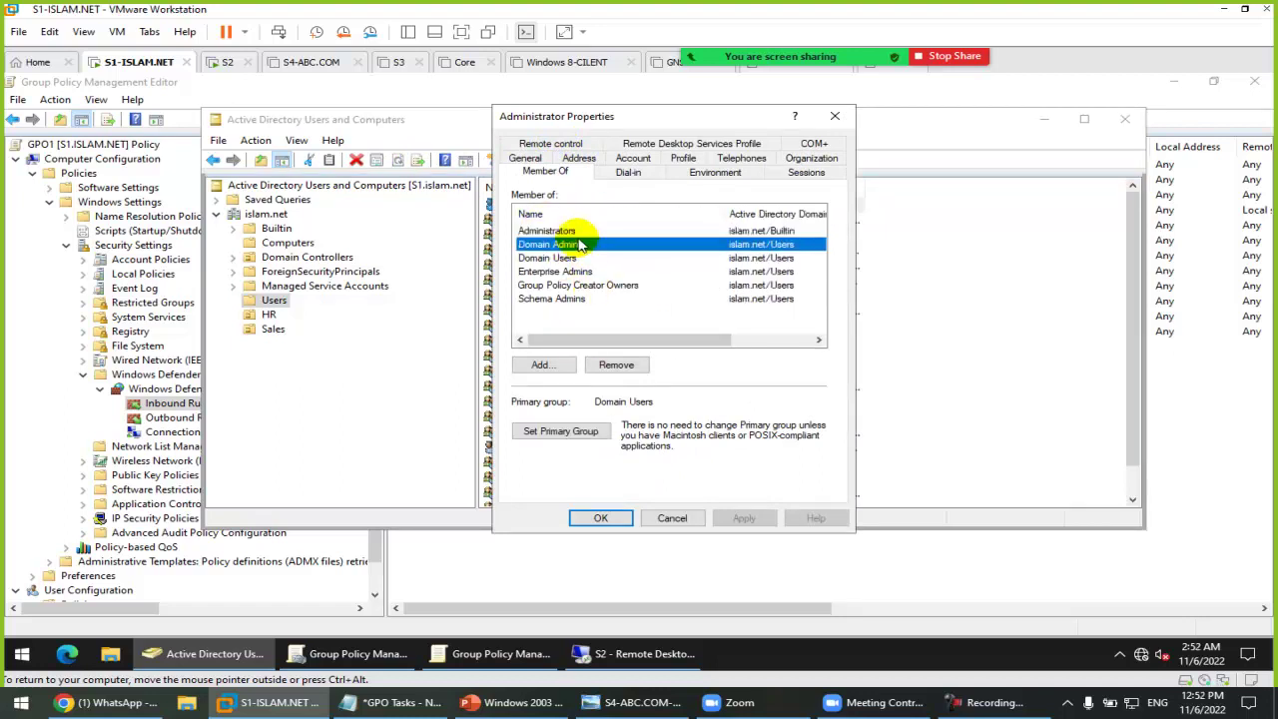
left_click(589, 231)
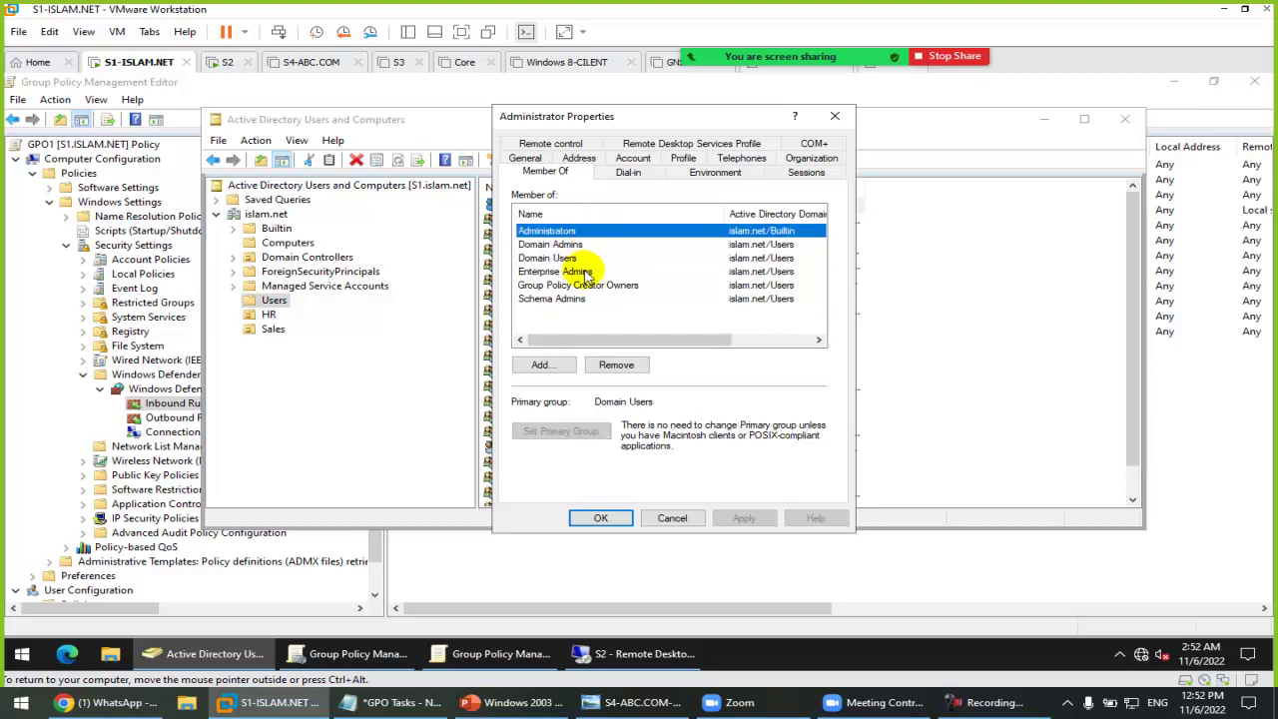
left_click(587, 271)
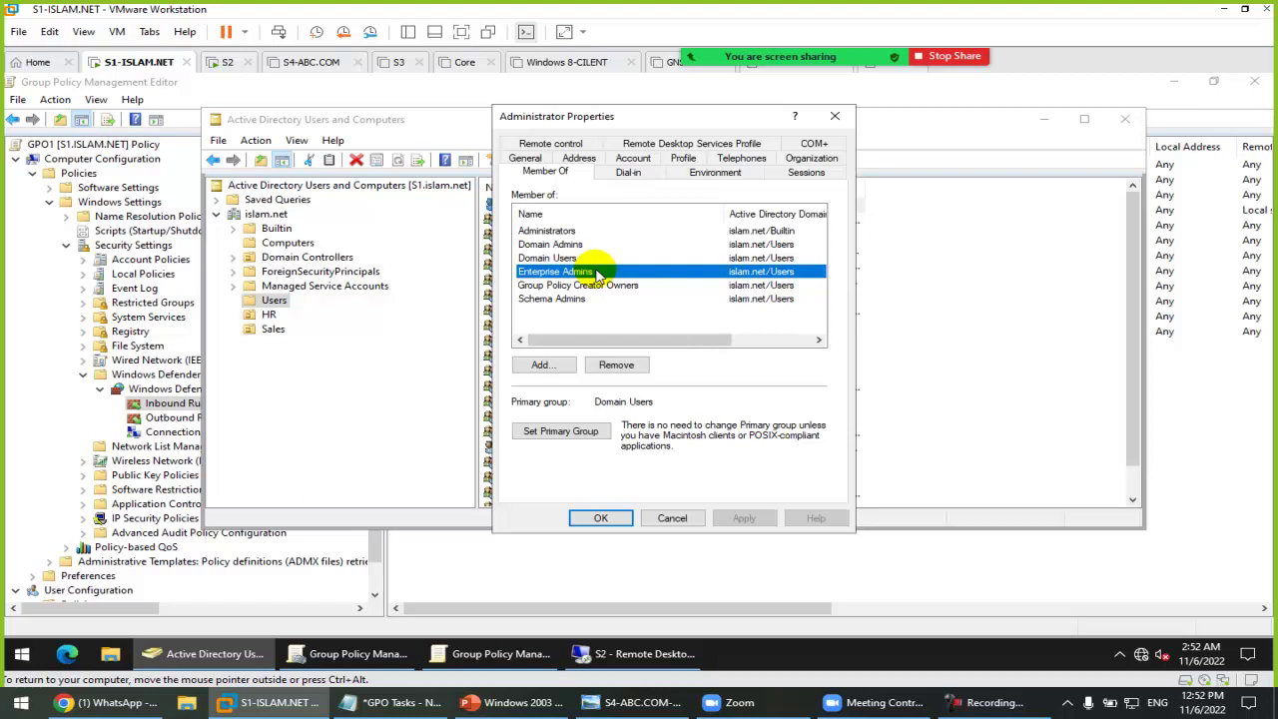
key("Escape")
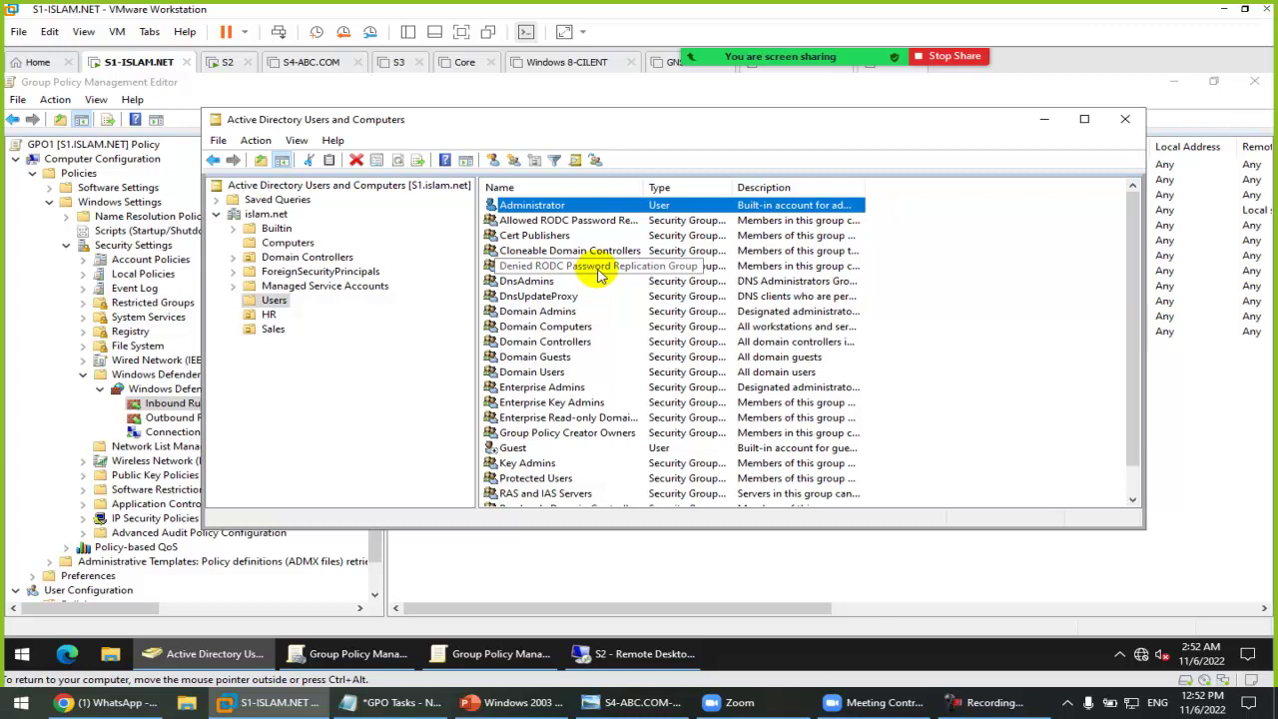
Step: Minimize Server Manager in the S2 remote session, then switch to the GPO Tasks notes
left_click(647, 655)
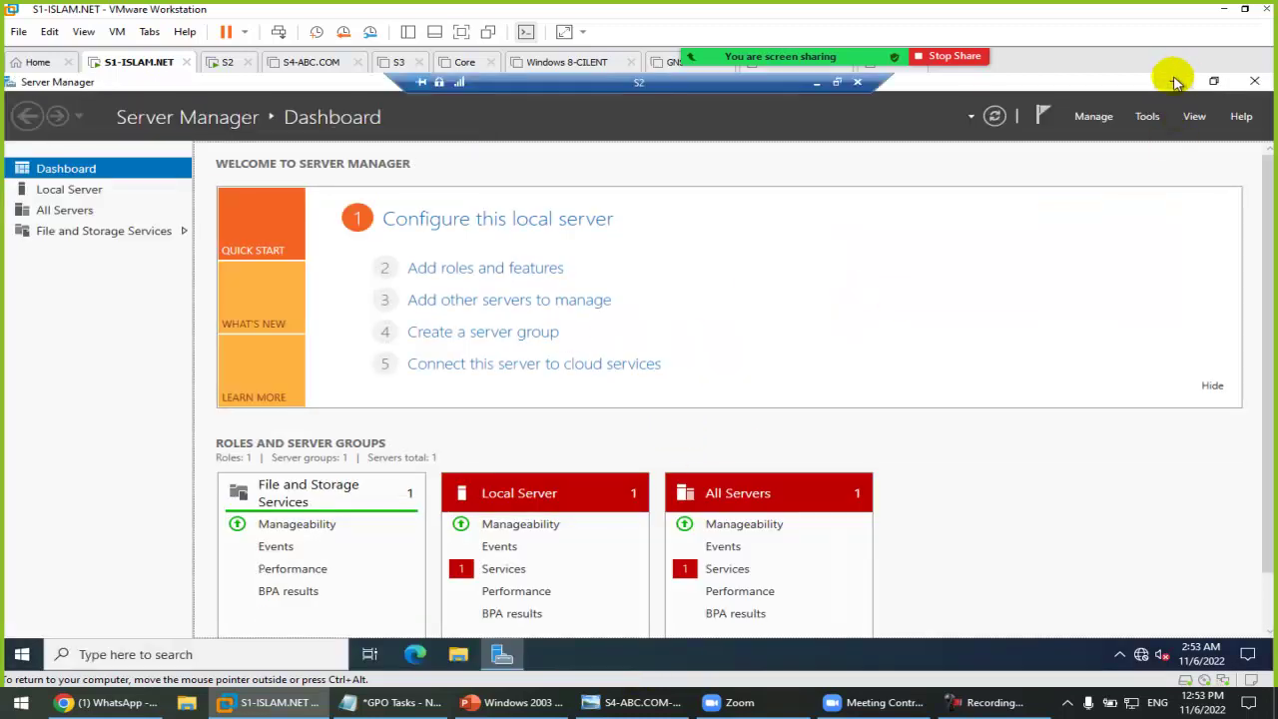
left_click(1170, 84)
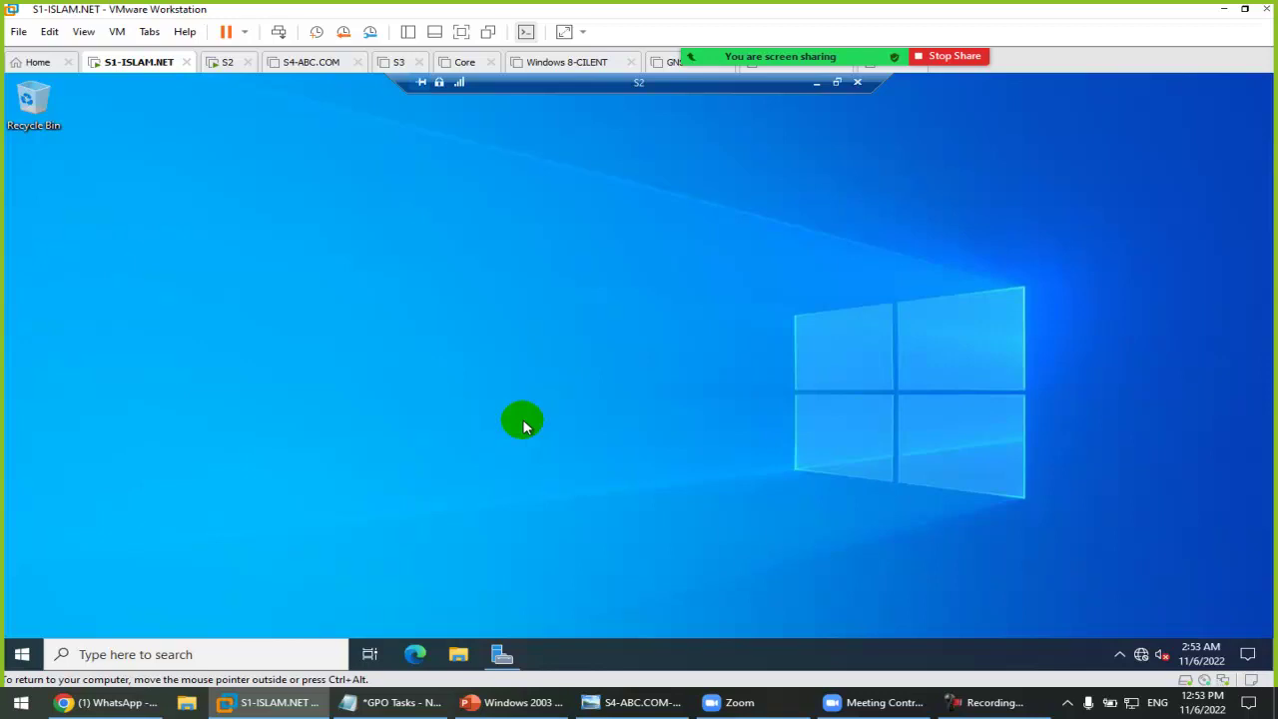
left_click(400, 701)
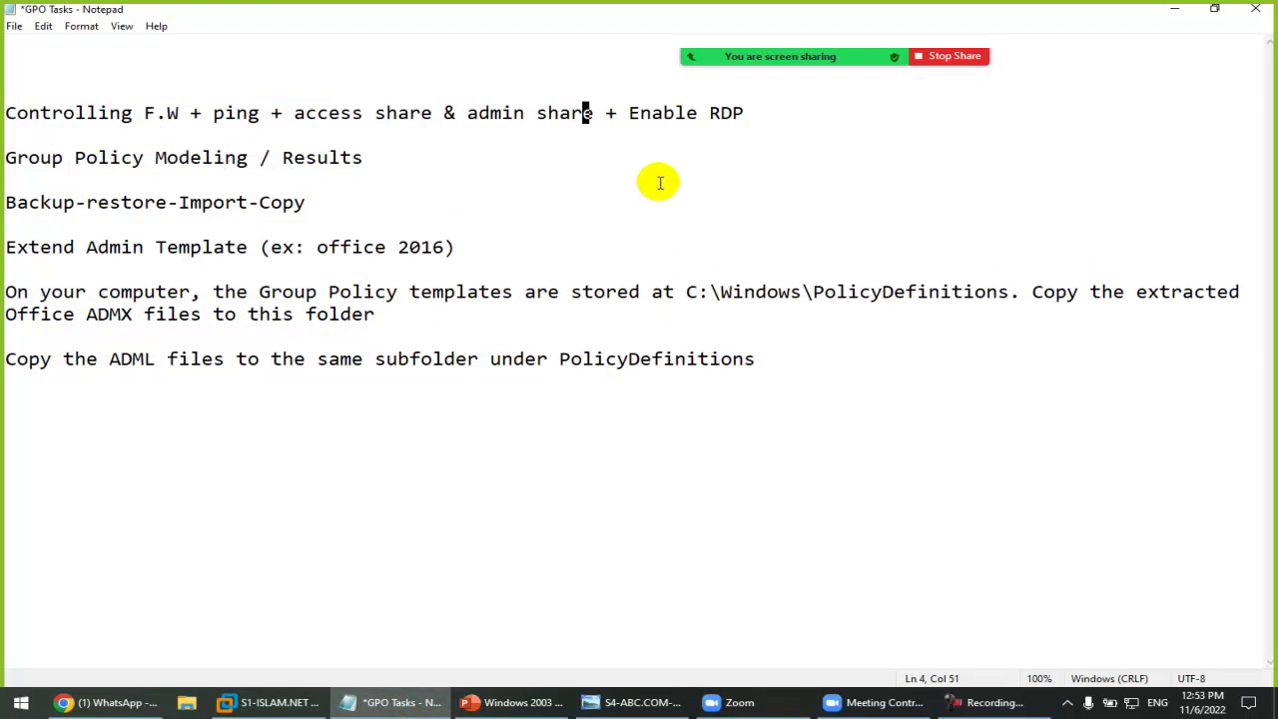
Step: Append 'ok' after Enable RDP on the firewall, ping, shares task line
left_click(236, 117)
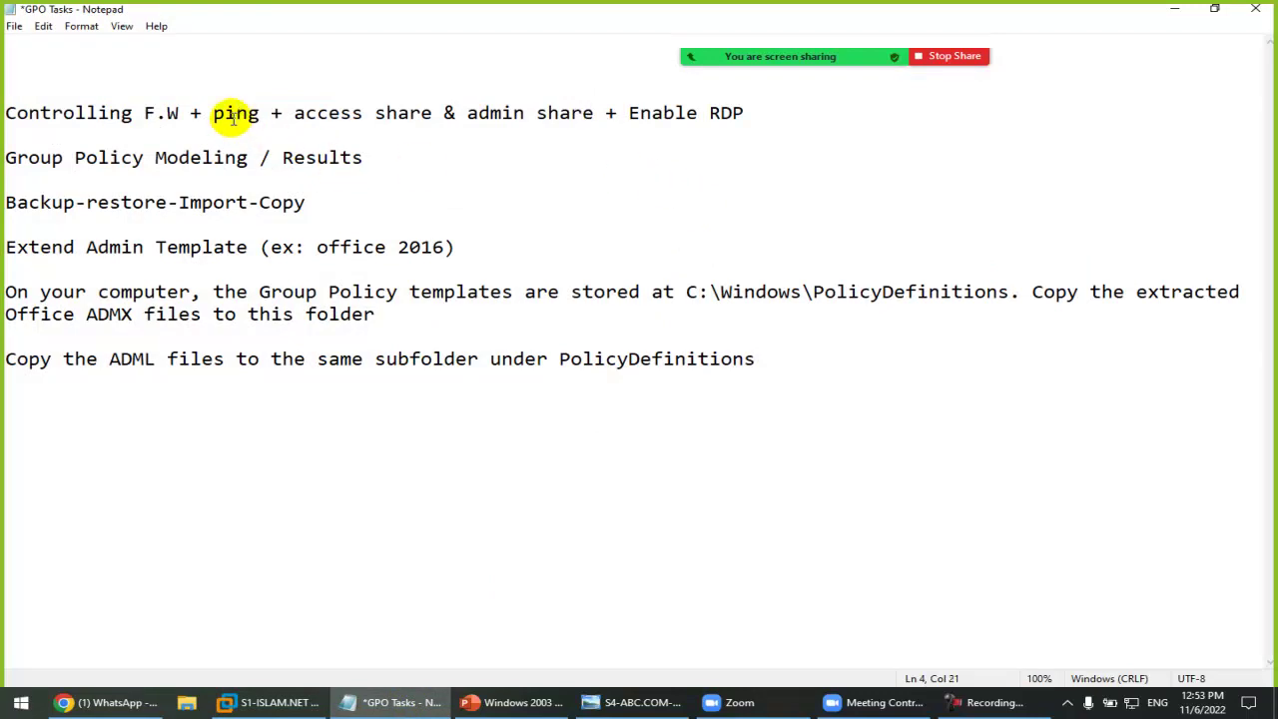
left_click(408, 113)
left_click_drag(466, 113, 587, 113)
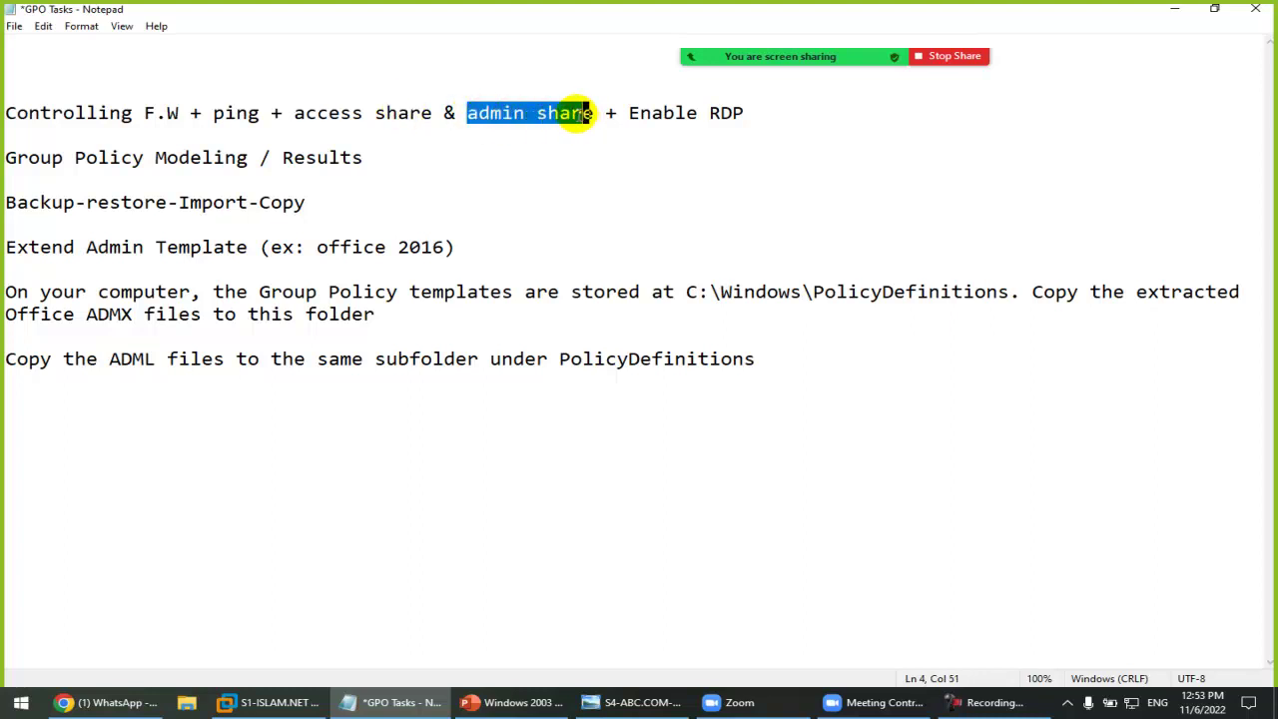
left_click_drag(651, 113, 753, 120)
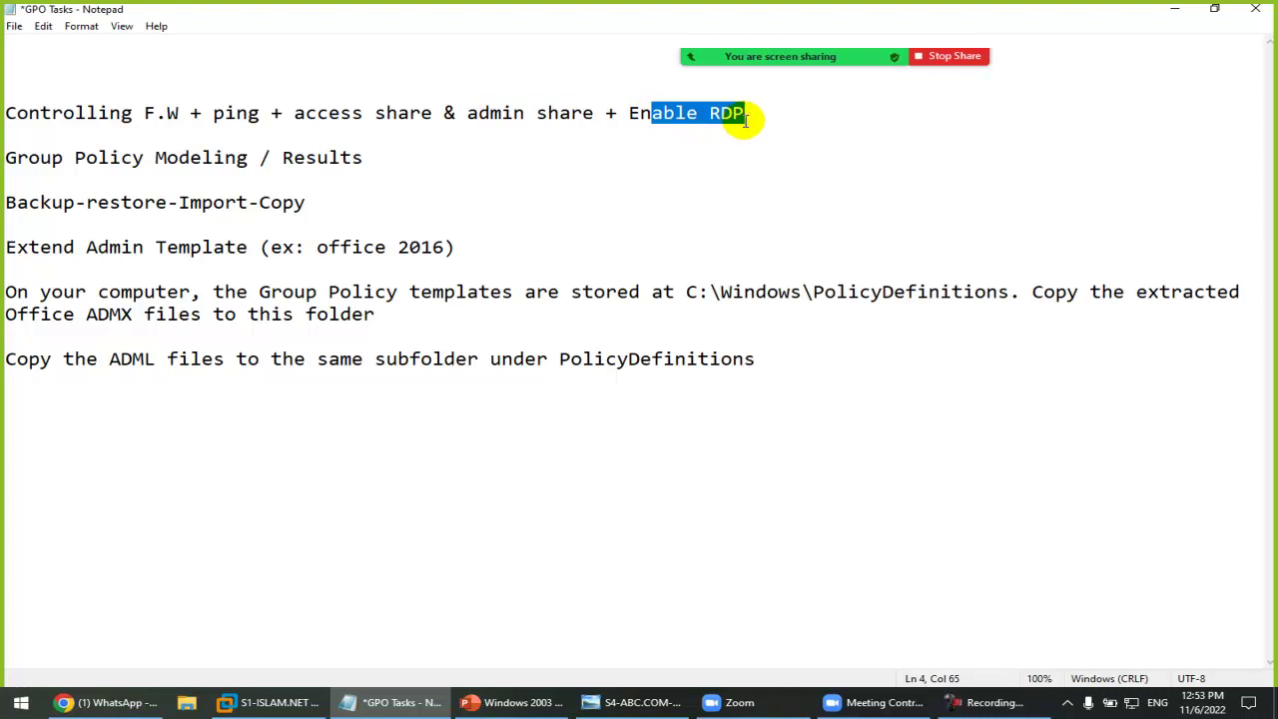
left_click(755, 120)
type("ok")
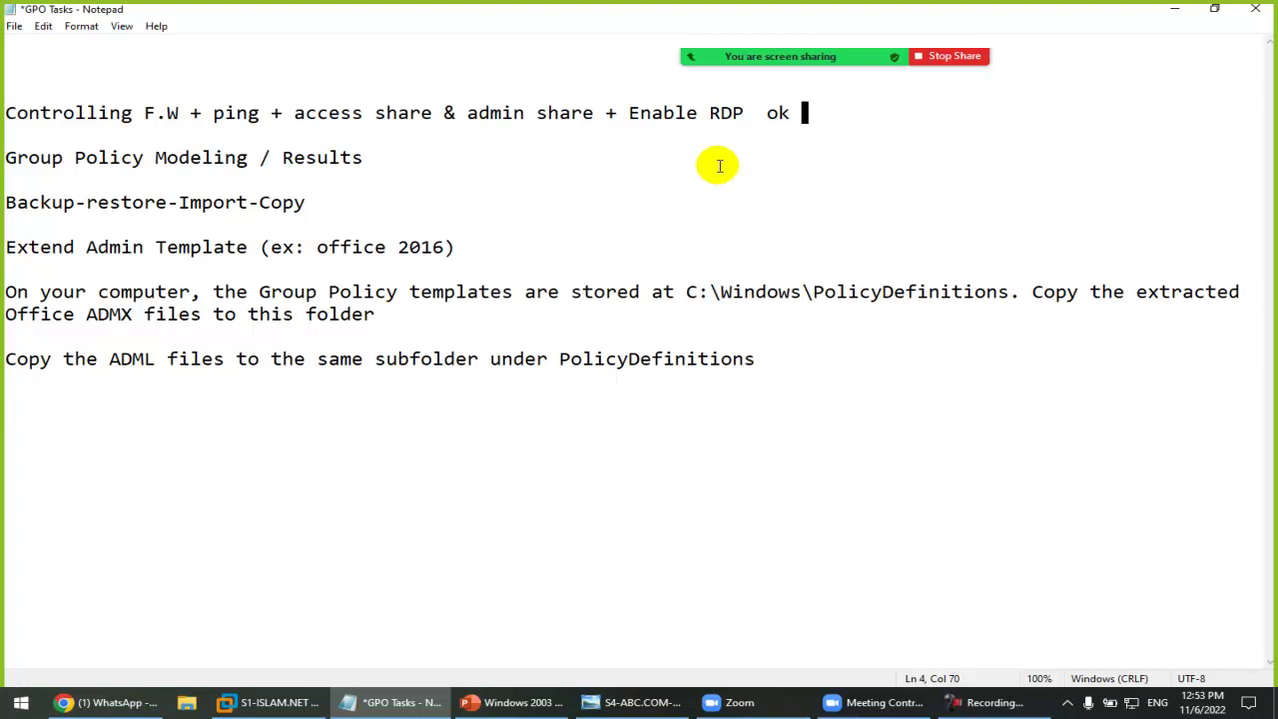
Step: Move to the Group Policy Modeling line, stop screen sharing, pause recording, and switch keyboard to English
left_click_drag(72, 112, 639, 114)
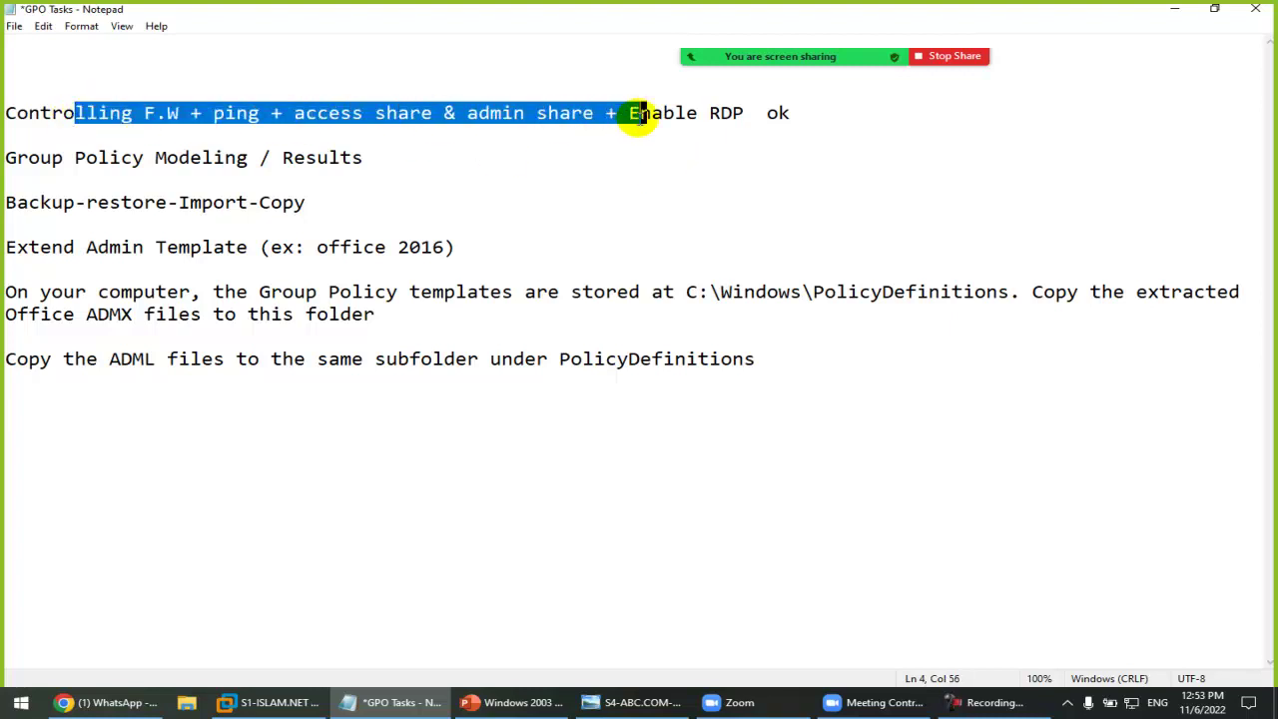
left_click(657, 125)
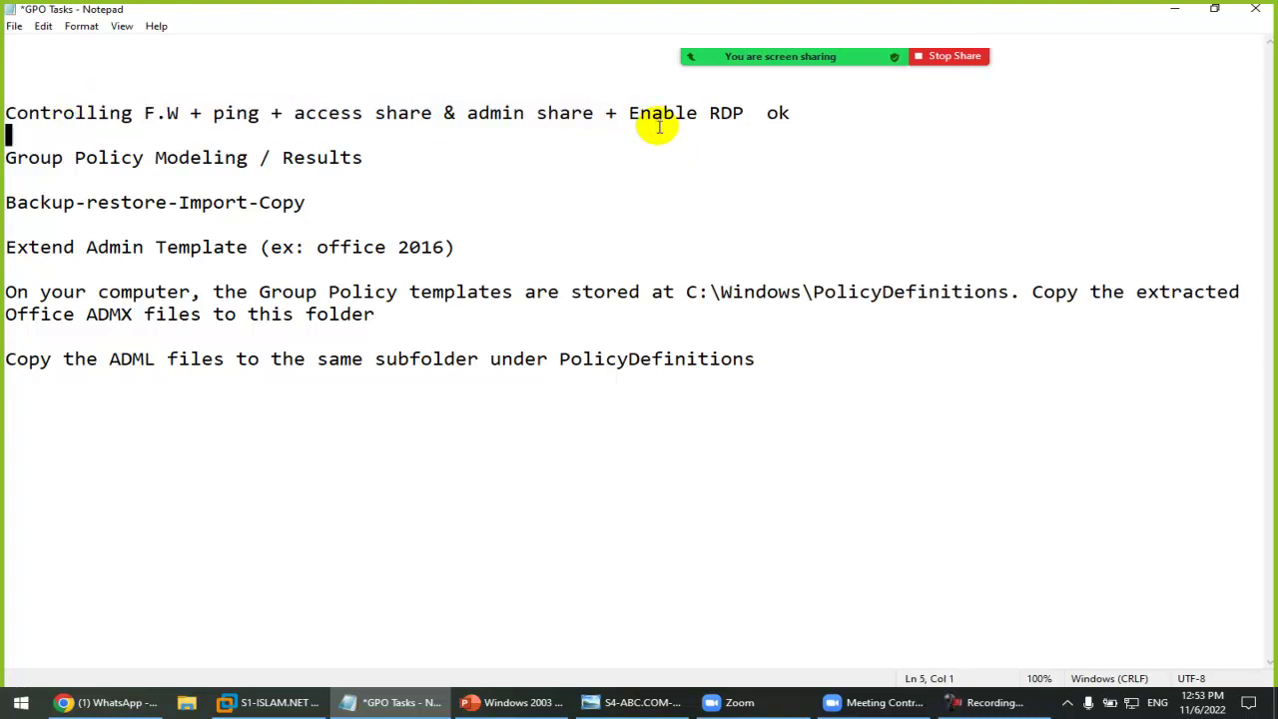
left_click(387, 157)
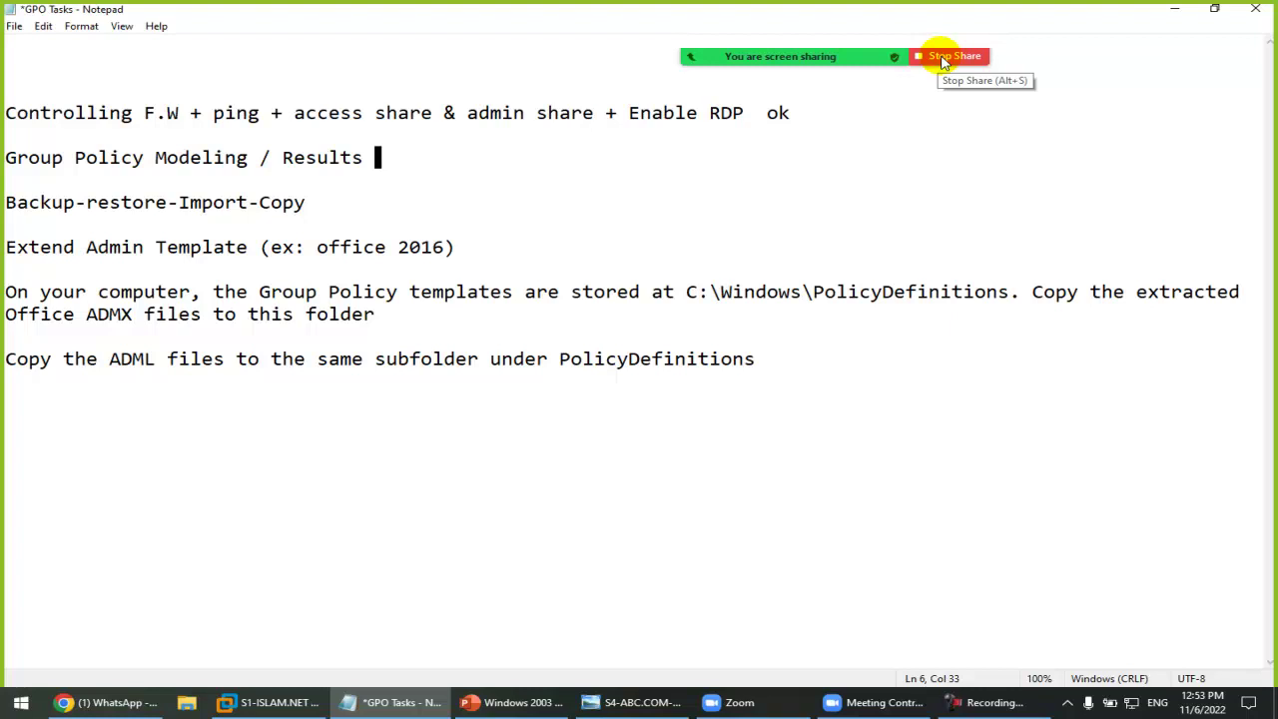
left_click(943, 58)
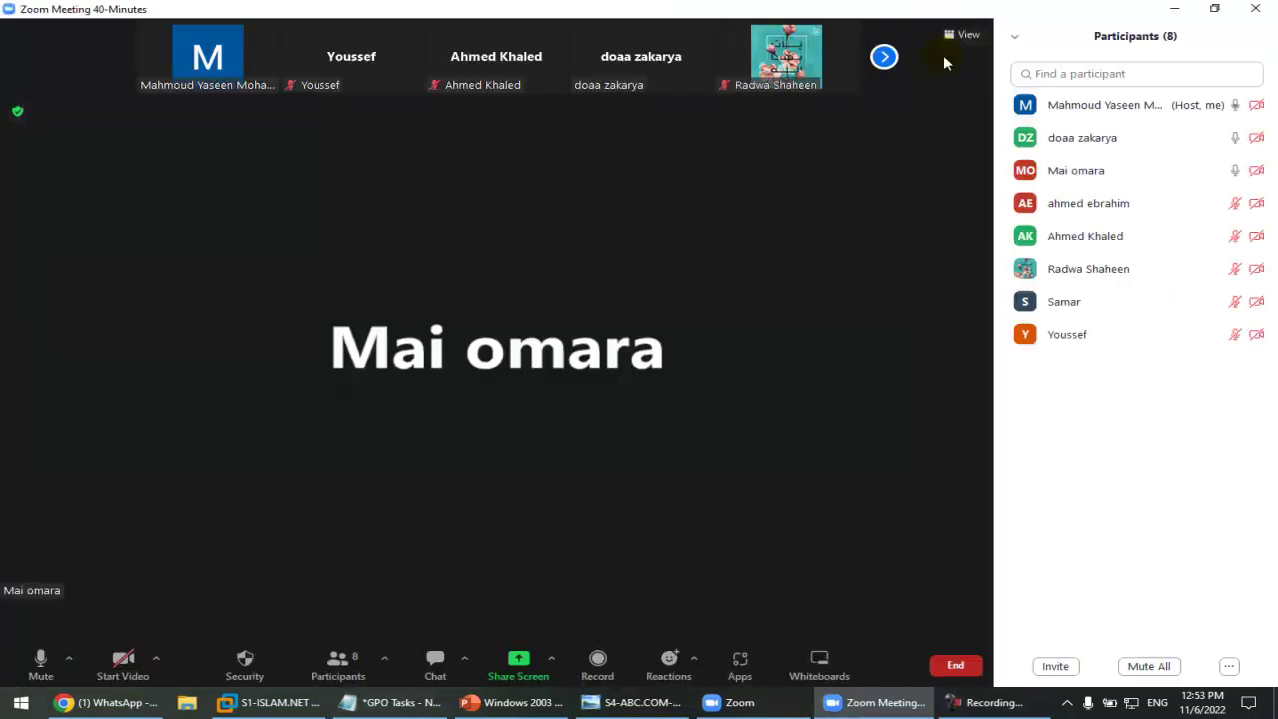
left_click(989, 704)
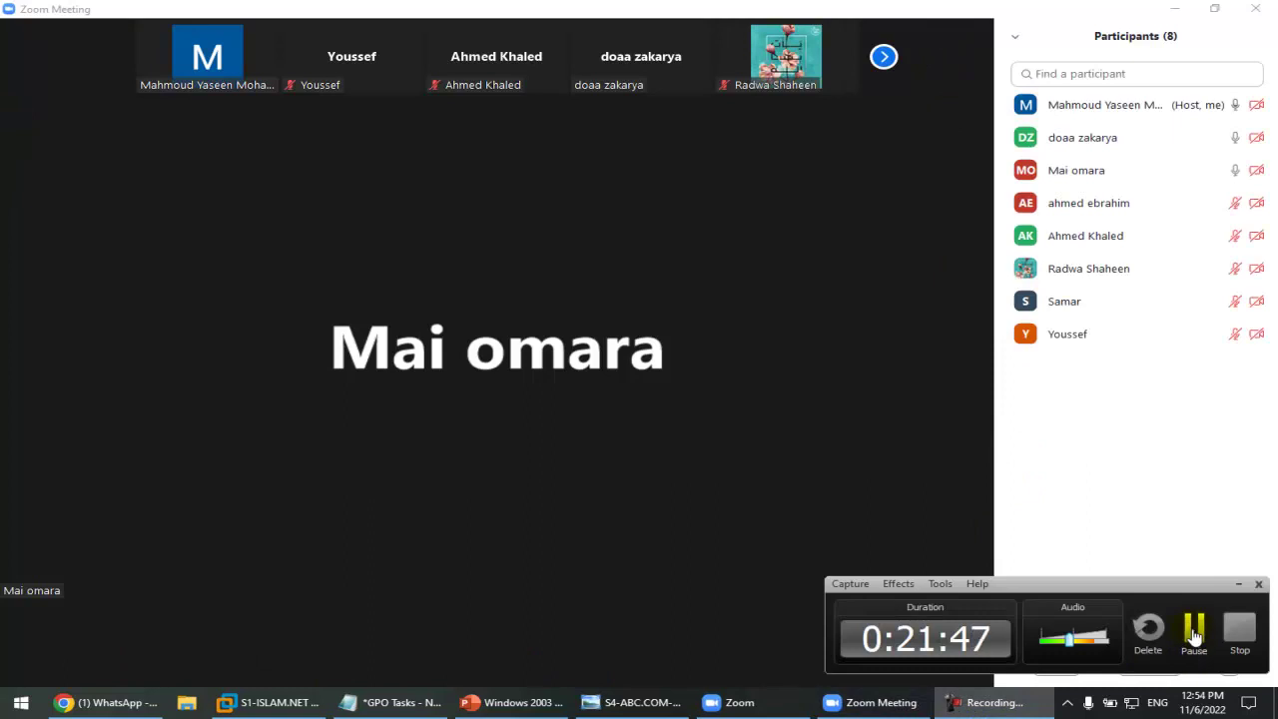
left_click(1195, 629)
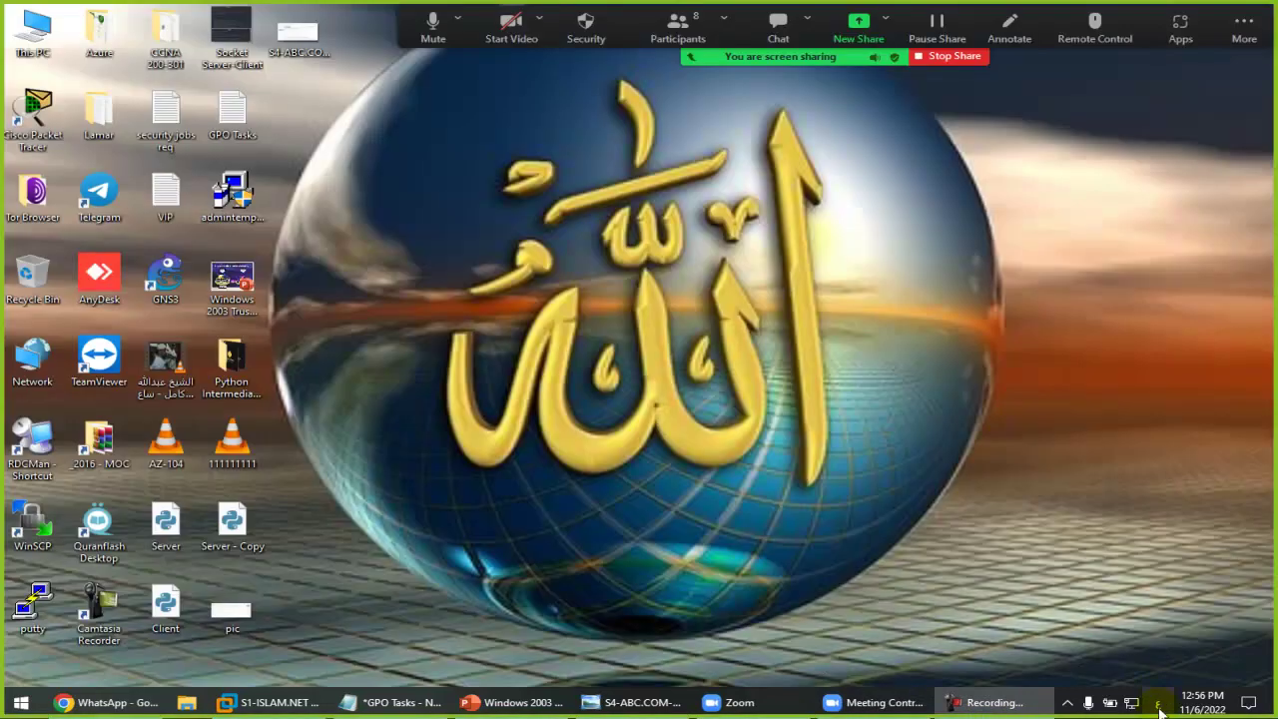
left_click(1157, 702)
left_click(1129, 567)
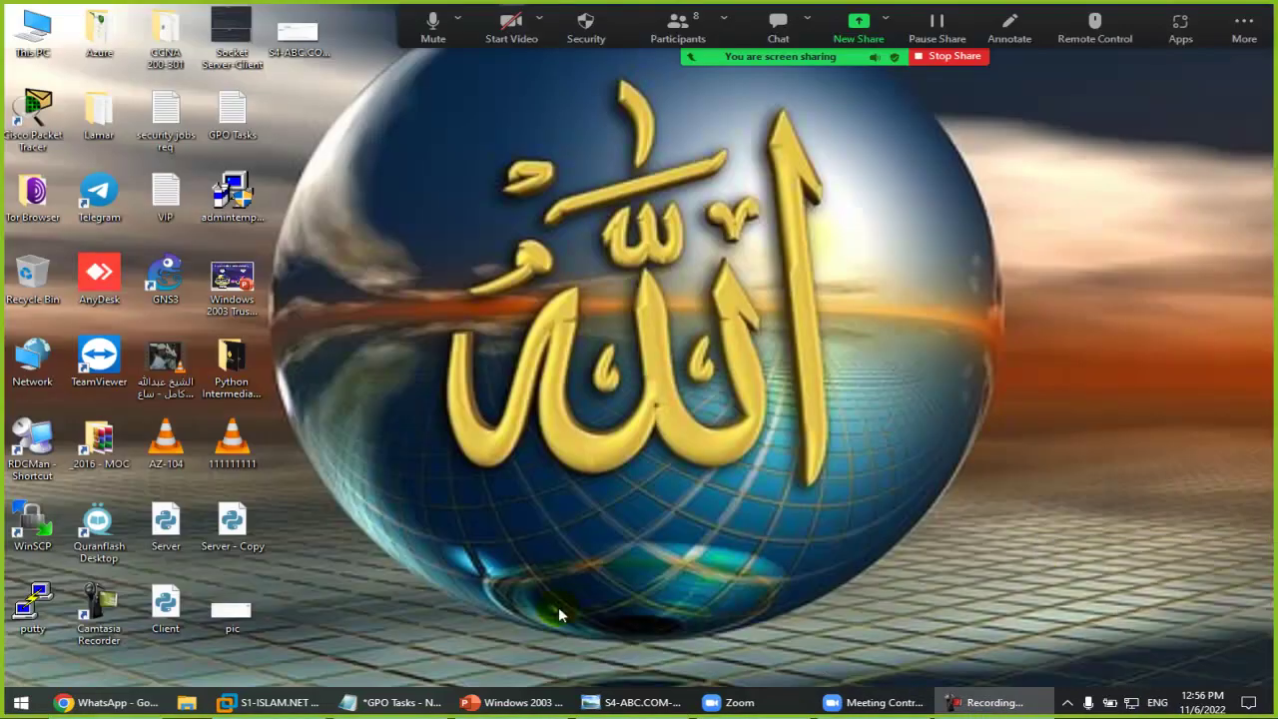
left_click(379, 702)
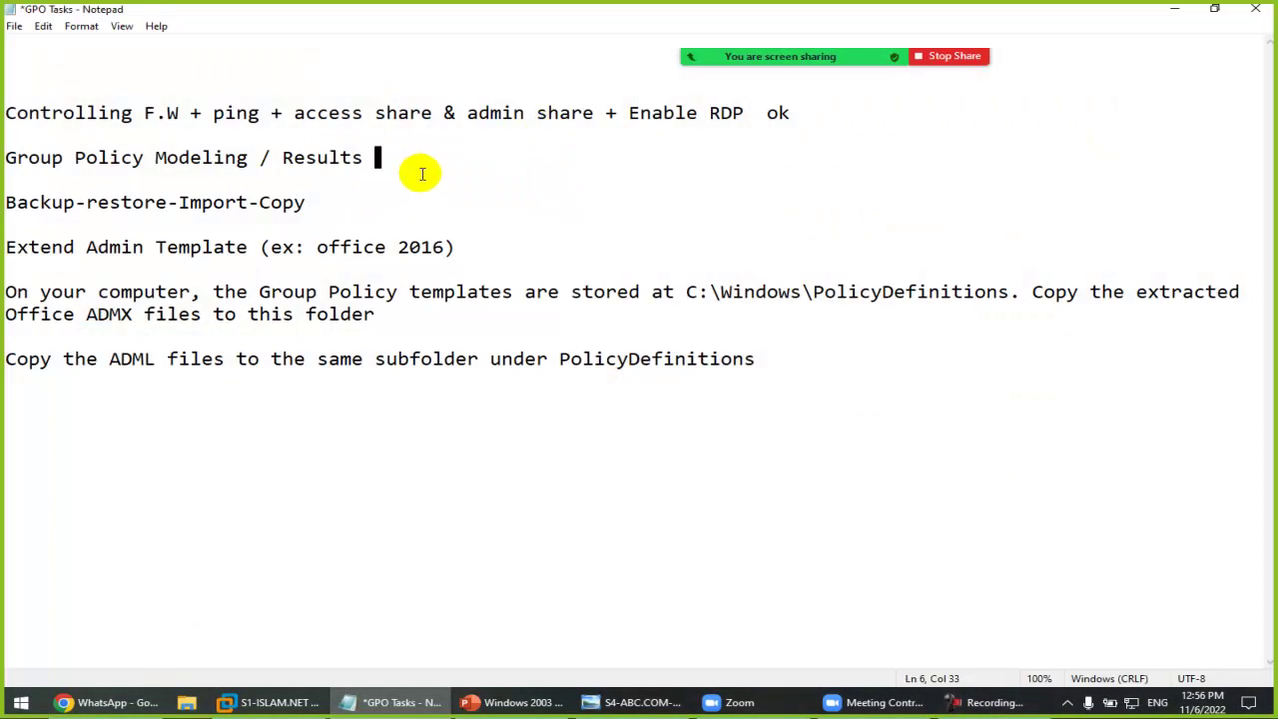
Step: Delete the completed Controlling F.W line, then switch to the S1-ISLAM.NET virtual machine
key("Up")
key("Up")
key("shift+End")
key("Delete")
key("Delete")
key("Delete")
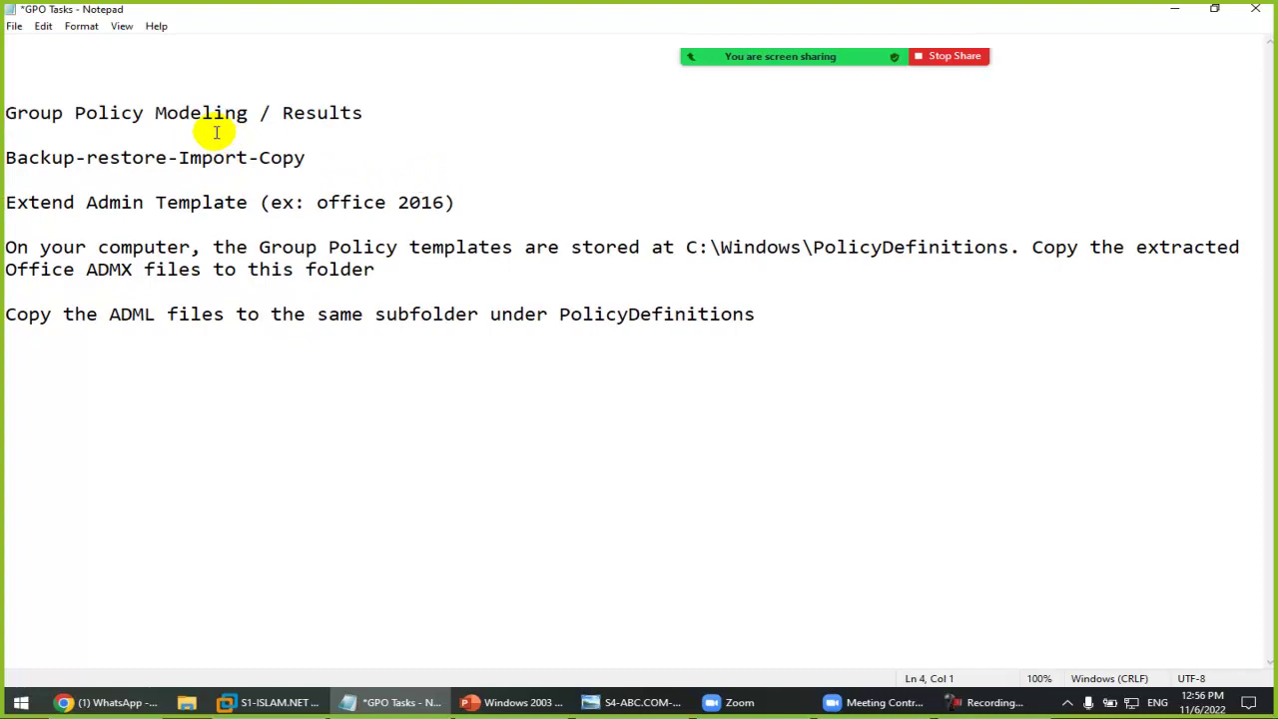
left_click(228, 113)
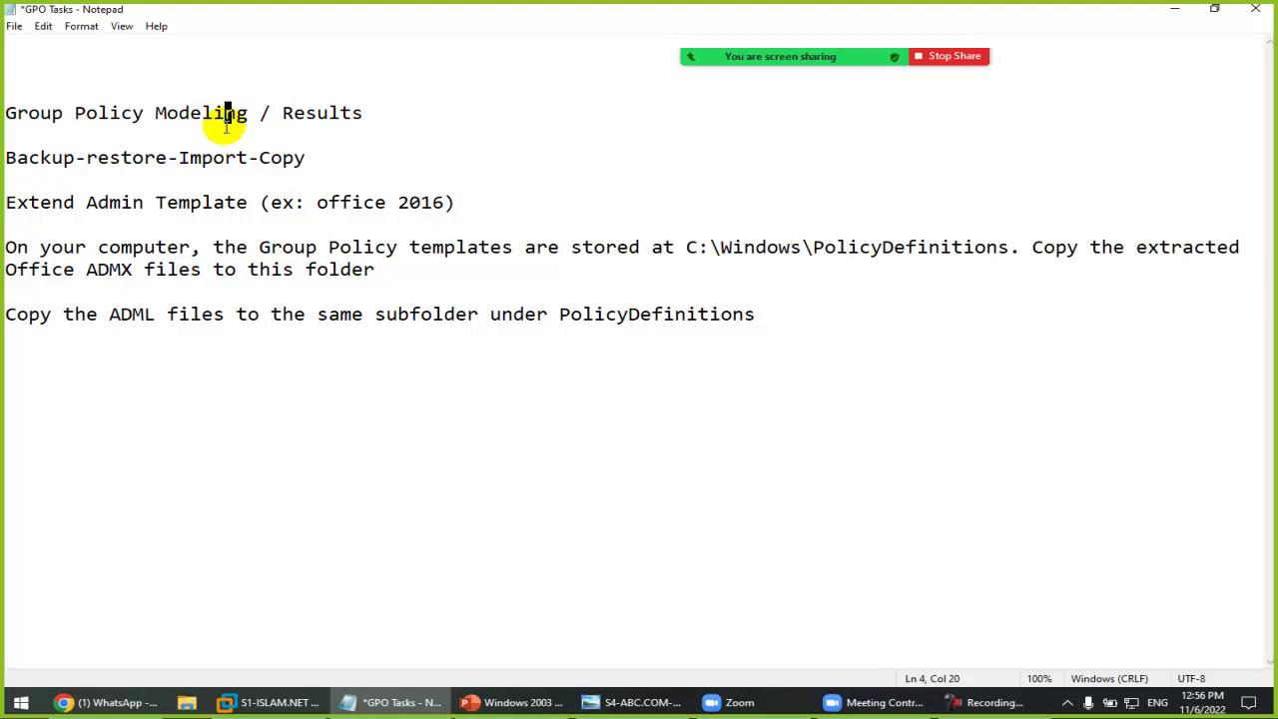
left_click(272, 702)
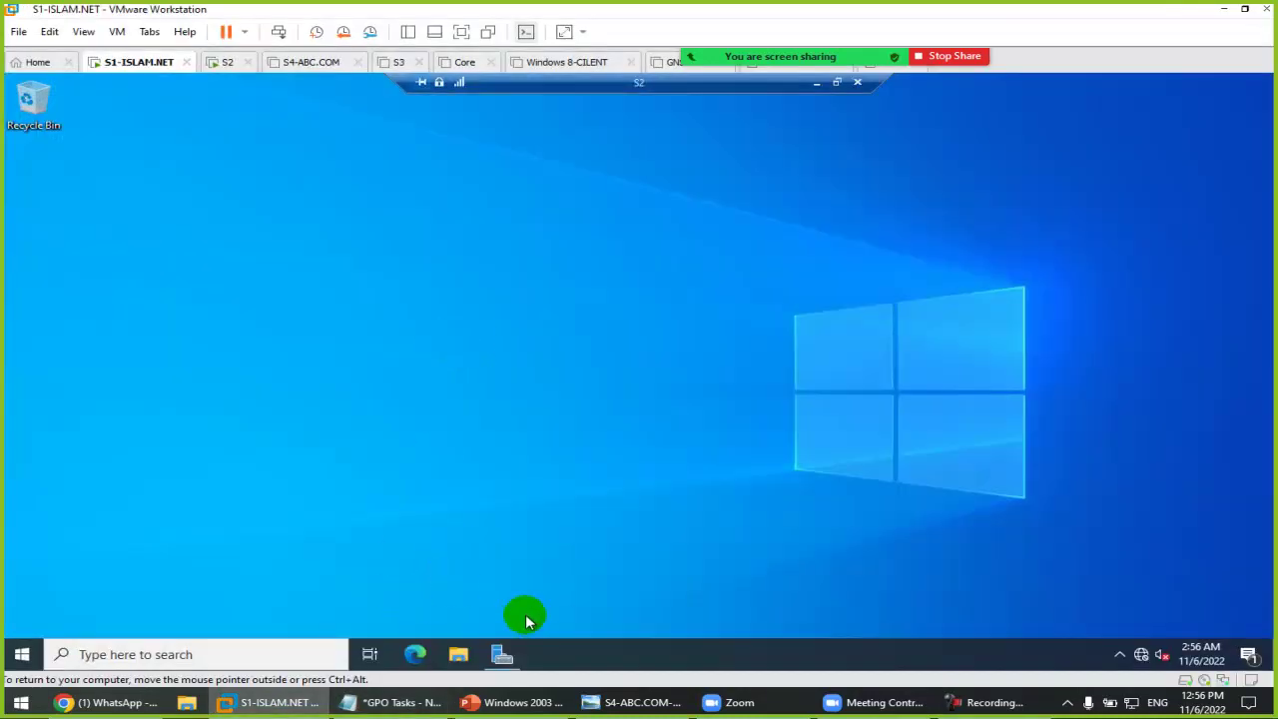
Step: Sign out of the S2 session via the Start button's Shut down or sign out menu
left_click(57, 654)
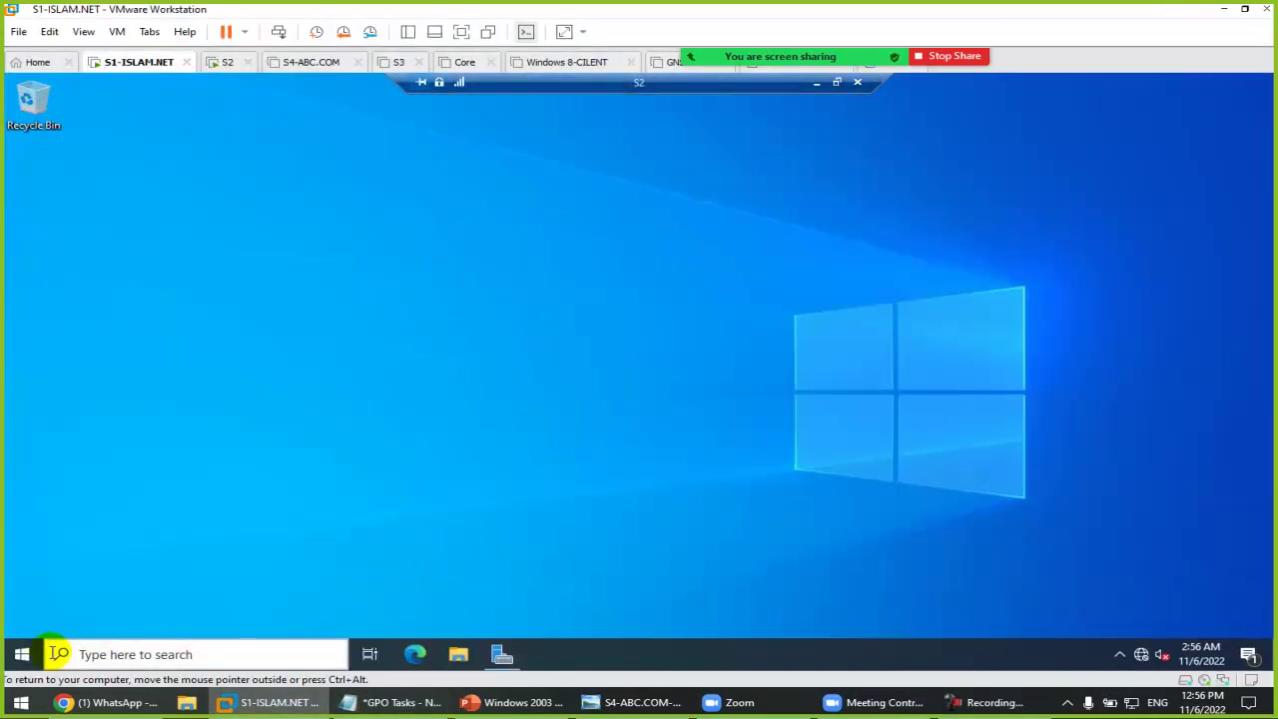
right_click(21, 654)
mouse_move(244, 600)
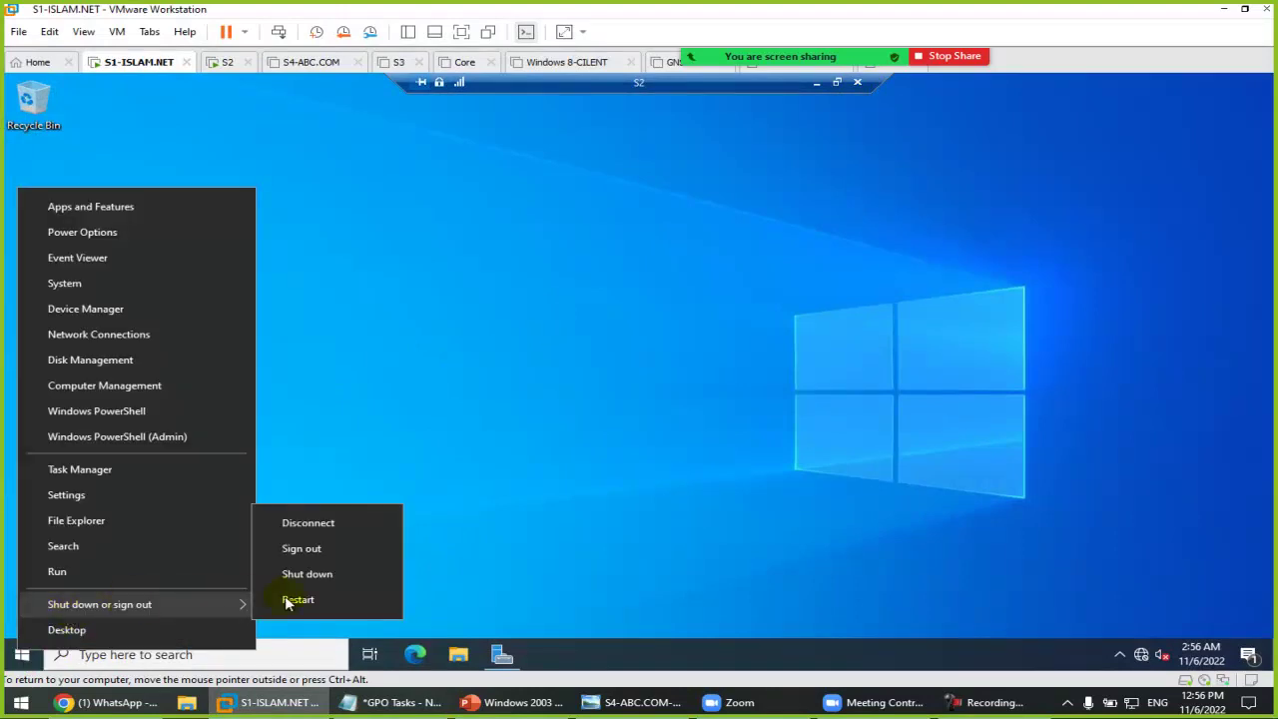
left_click(315, 549)
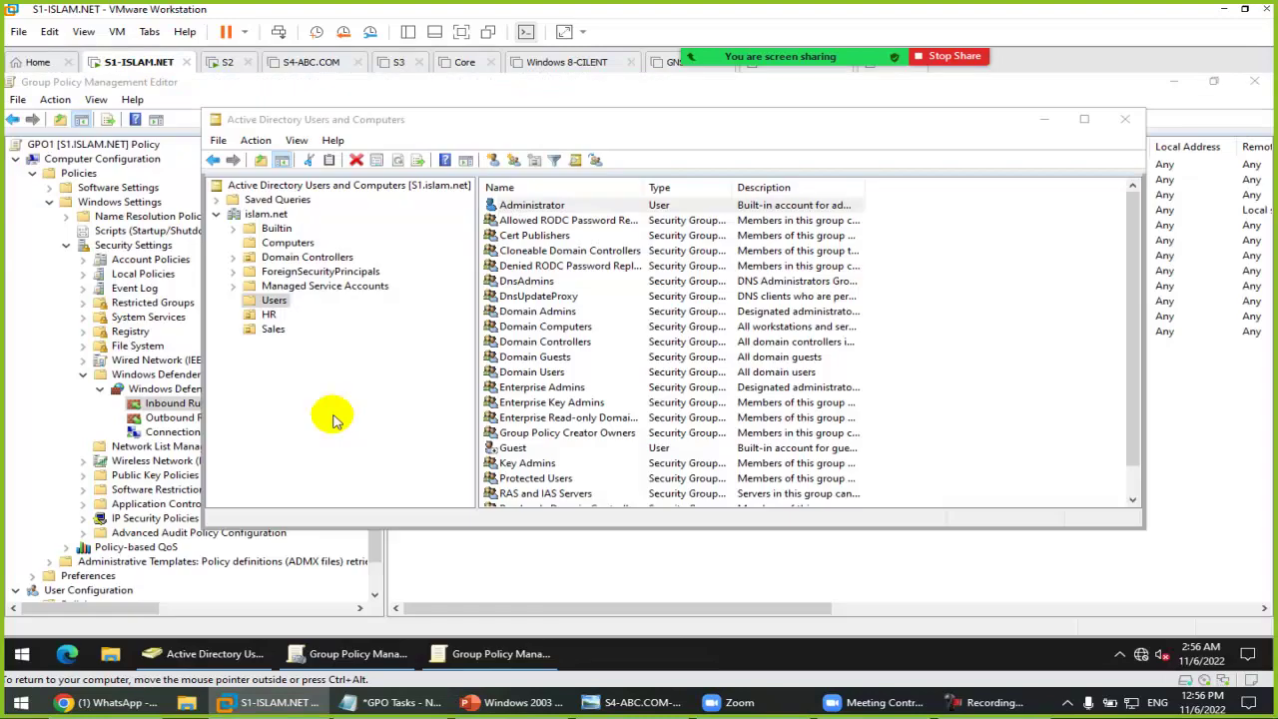
Step: Close the open policy editor and start a new user in the HR unit
left_click(270, 330)
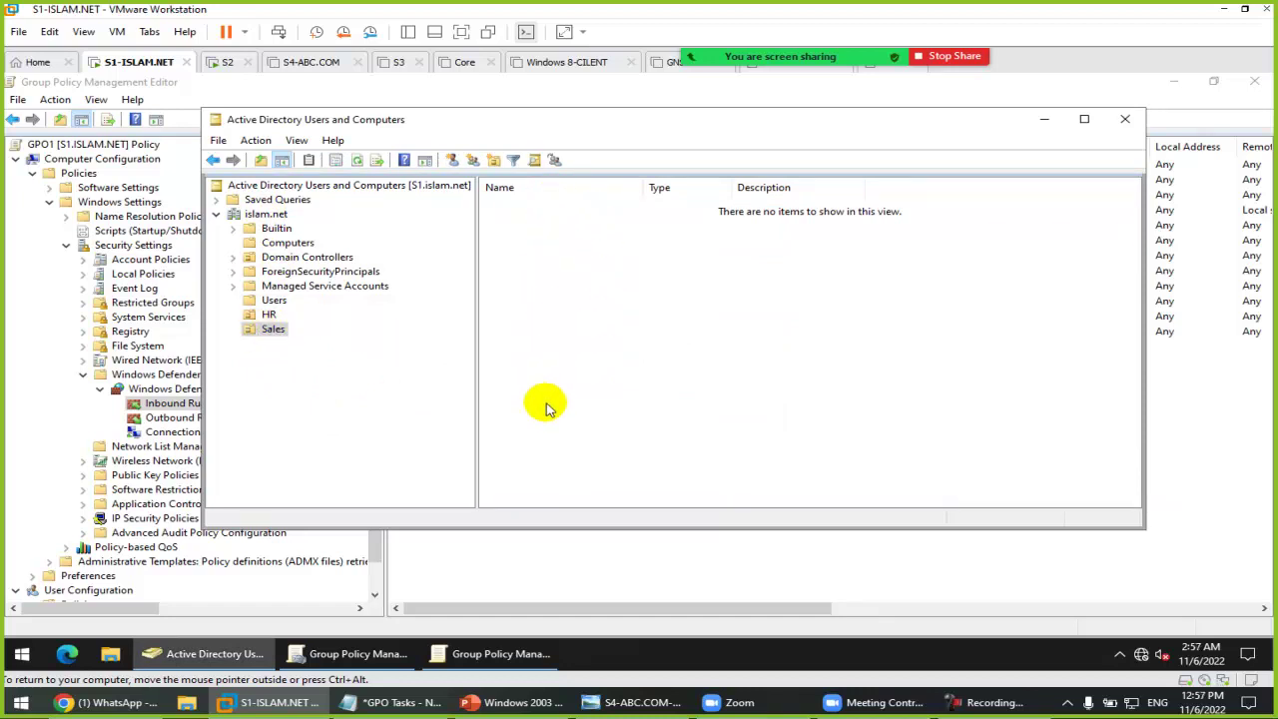
left_click(1254, 81)
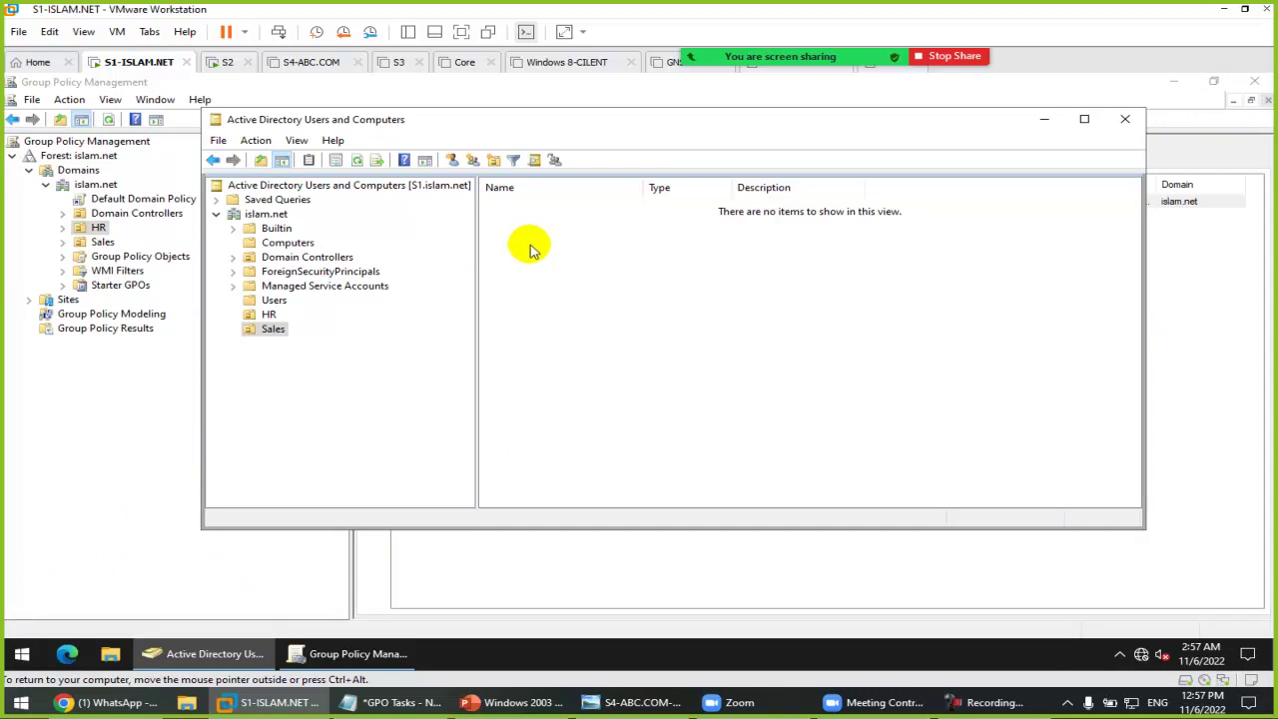
left_click(269, 316)
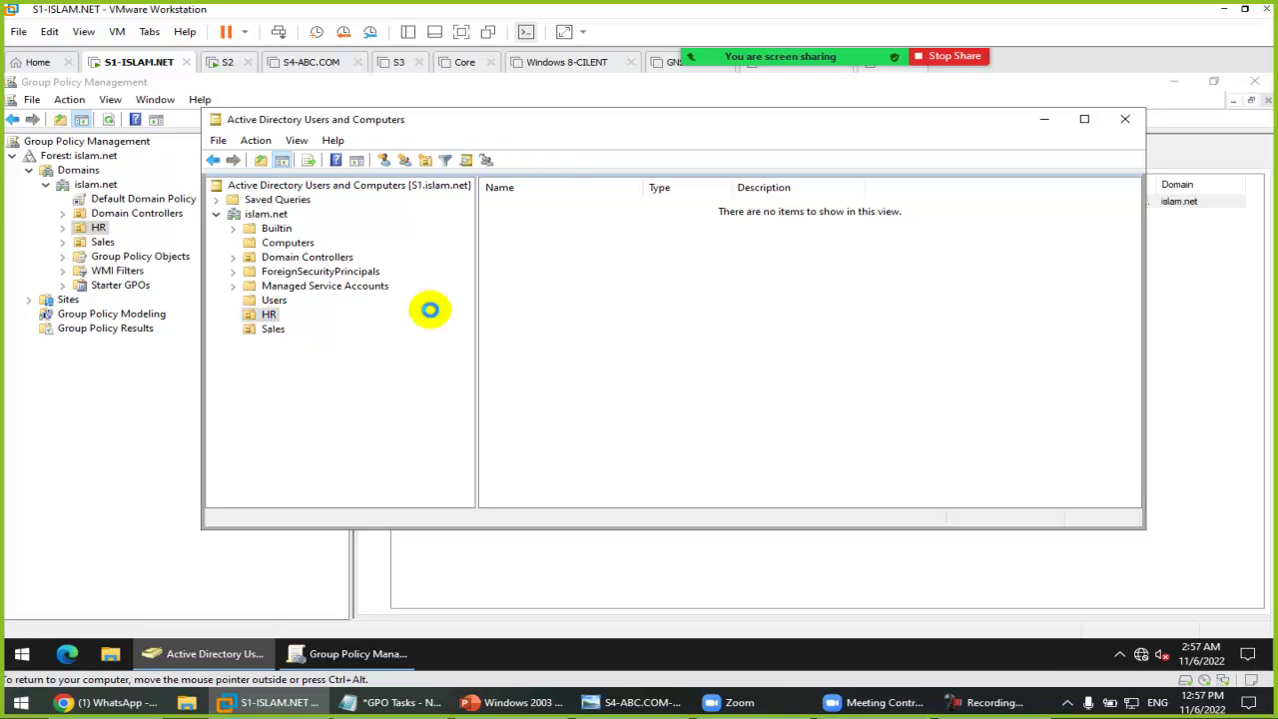
right_click(535, 252)
mouse_move(639, 316)
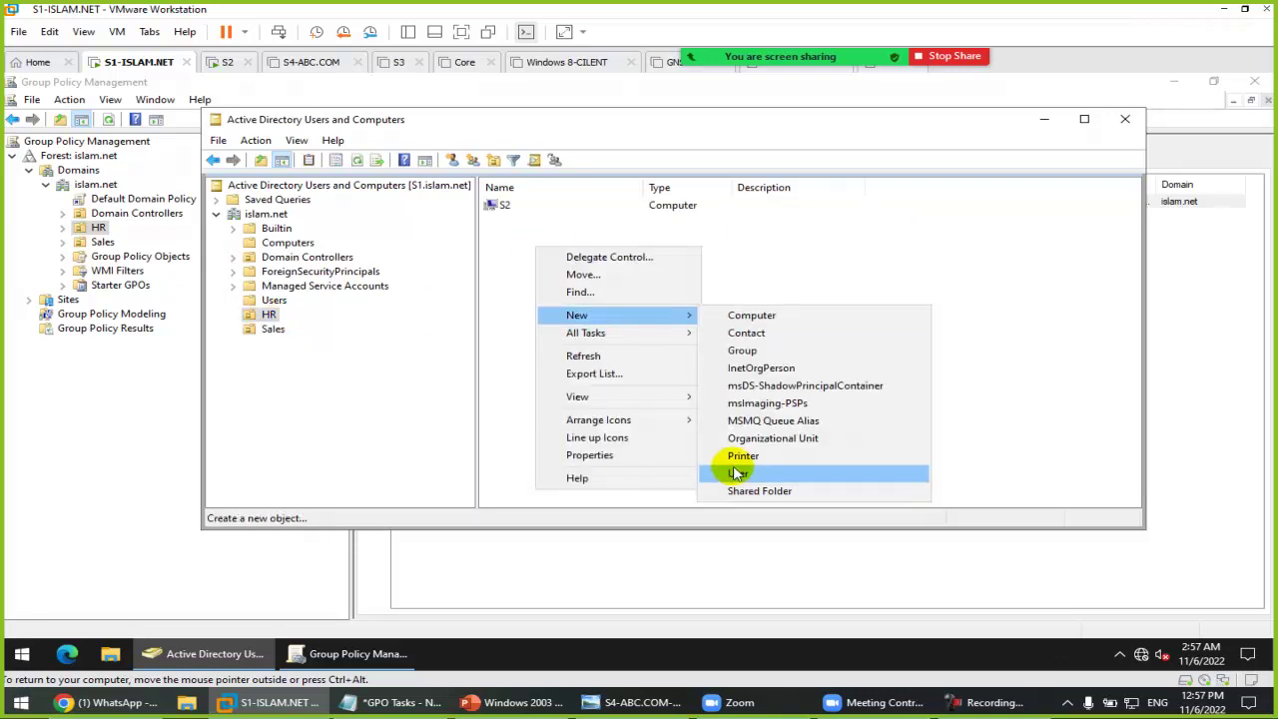
left_click(725, 475)
Step: Create user ali with logon name ali, set its password, and clear must-change-at-next-logon
type("ali")
key("Tab")
key("Tab")
key("Tab")
key("Tab")
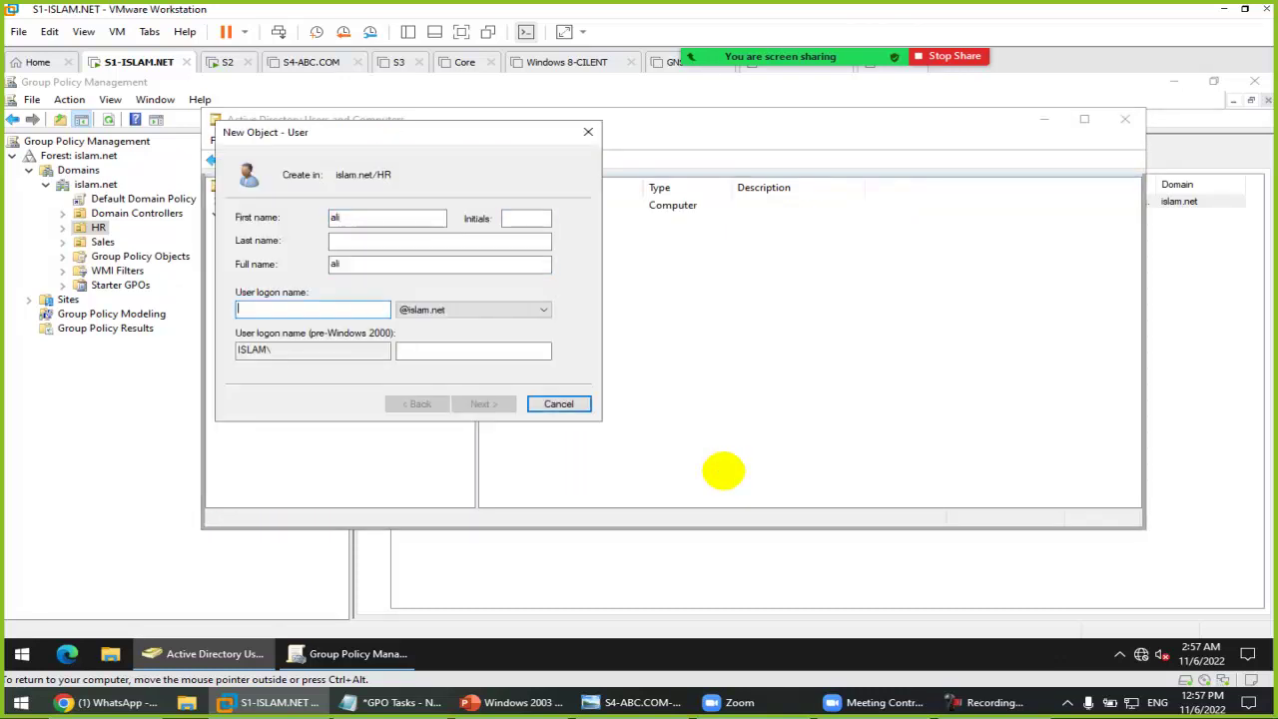
type("ali")
key("Return")
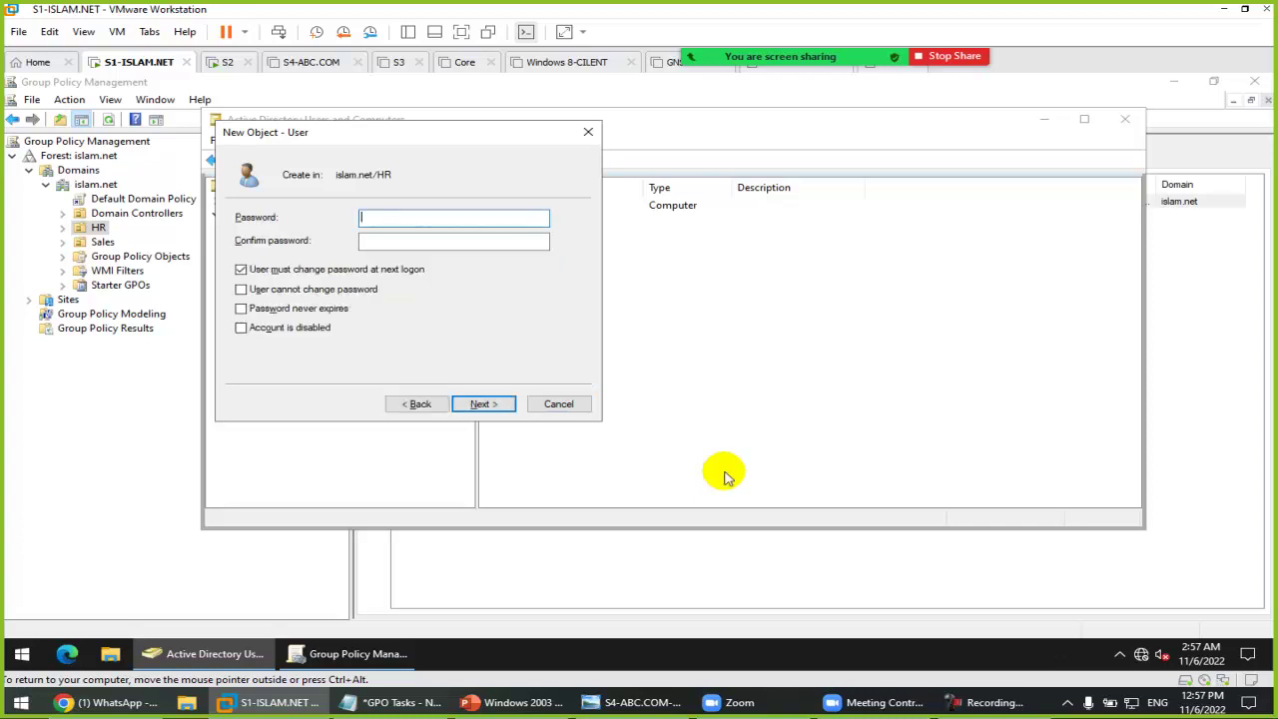
type("123456789")
key("Tab")
type("123456789")
key("Tab")
key("space")
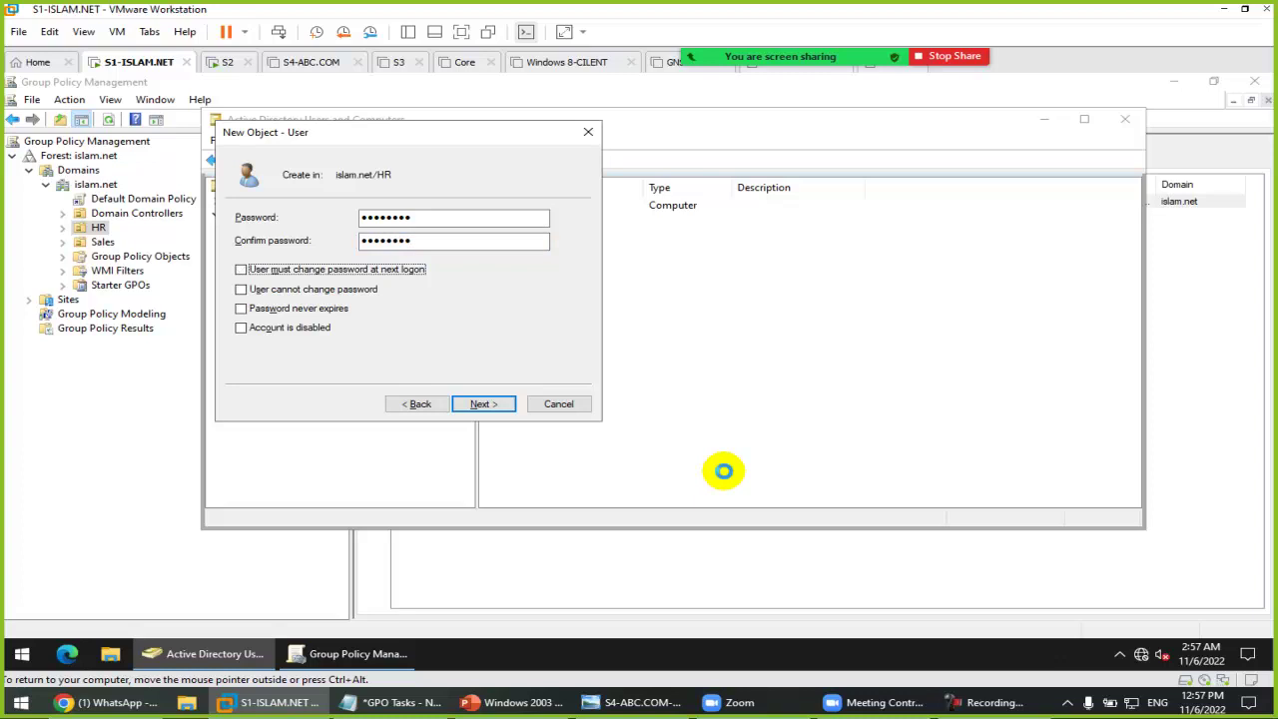
key("Return")
key("Return")
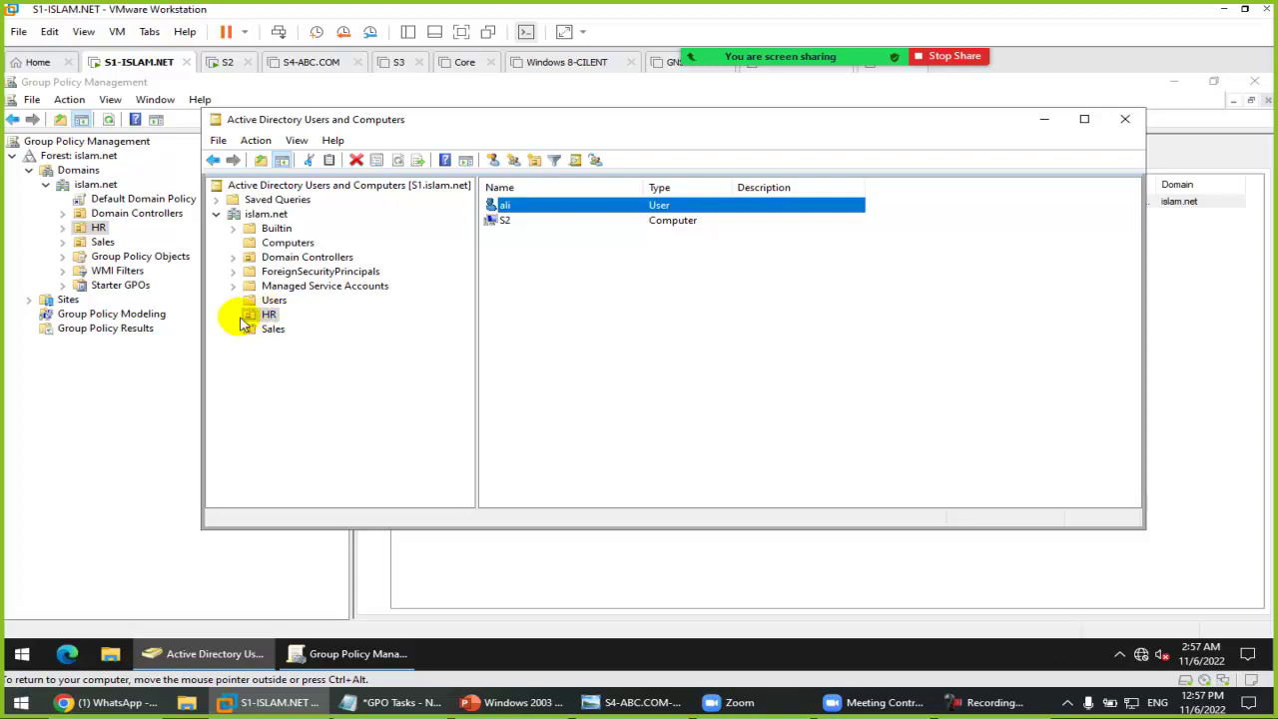
Step: Open the Move dialog for ali, pick Sales, then cancel so ali stays in HR
left_click(272, 330)
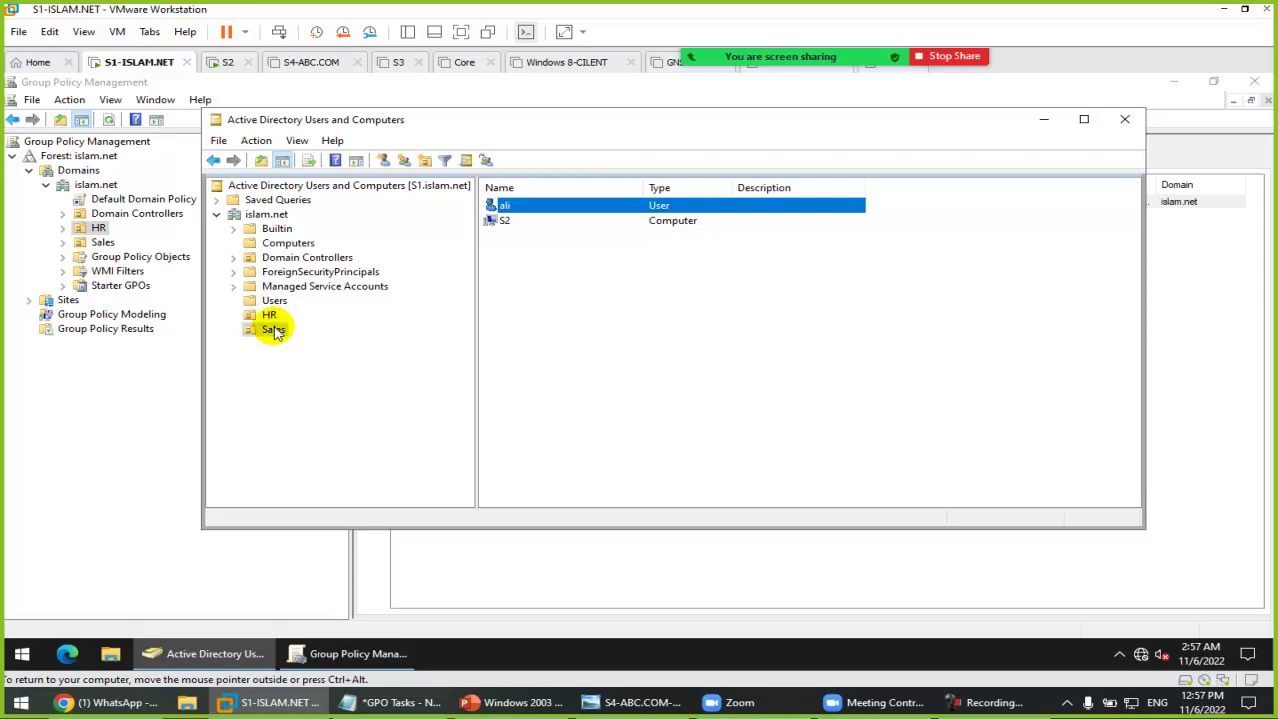
left_click(269, 314)
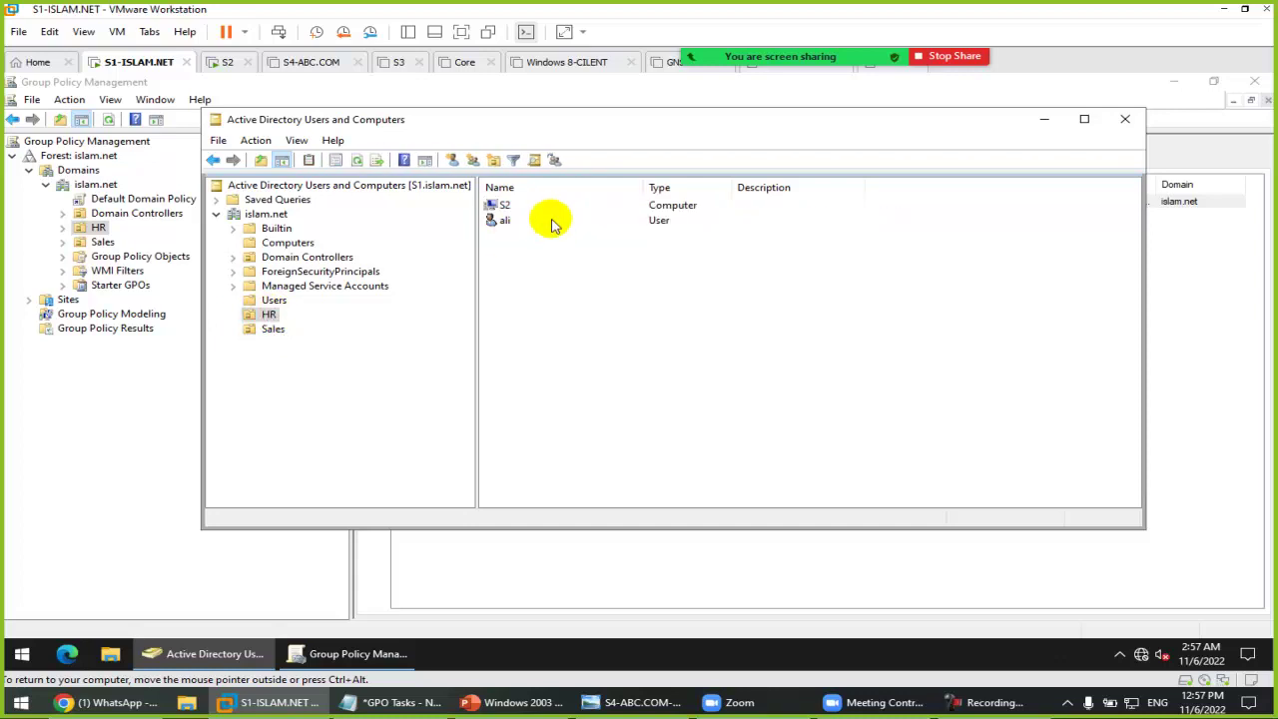
right_click(504, 221)
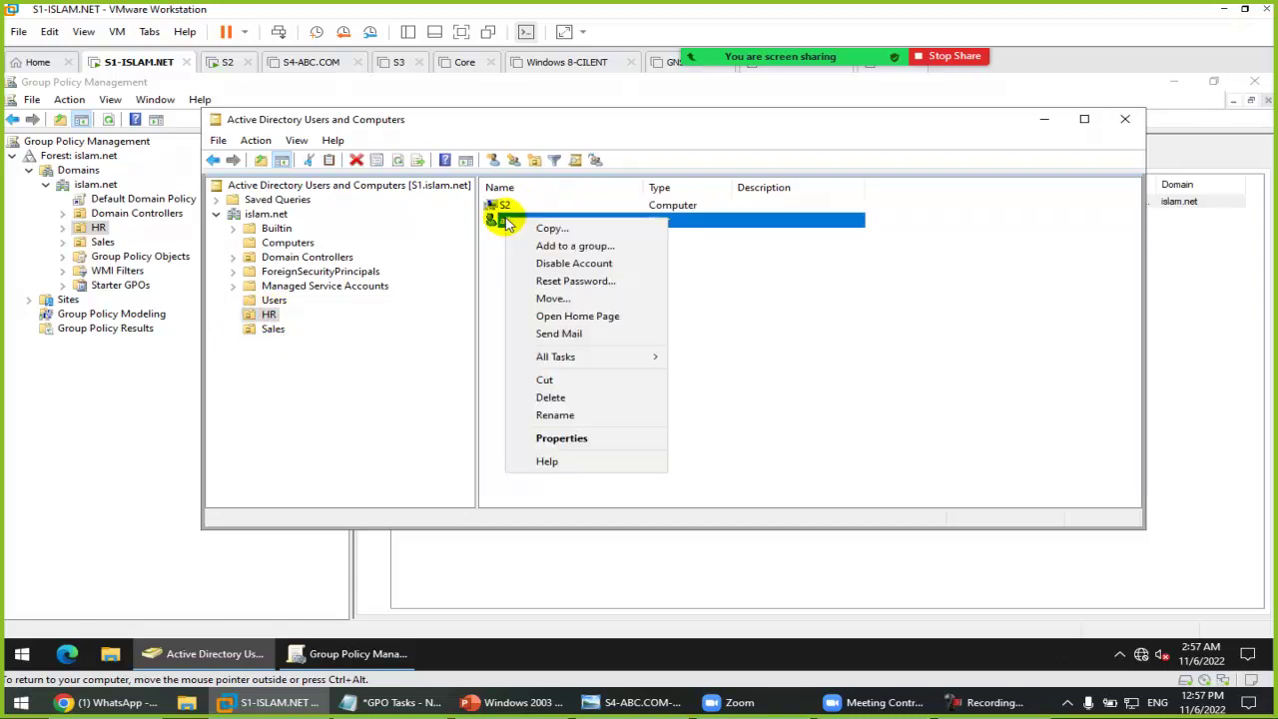
left_click(527, 295)
left_click(347, 321)
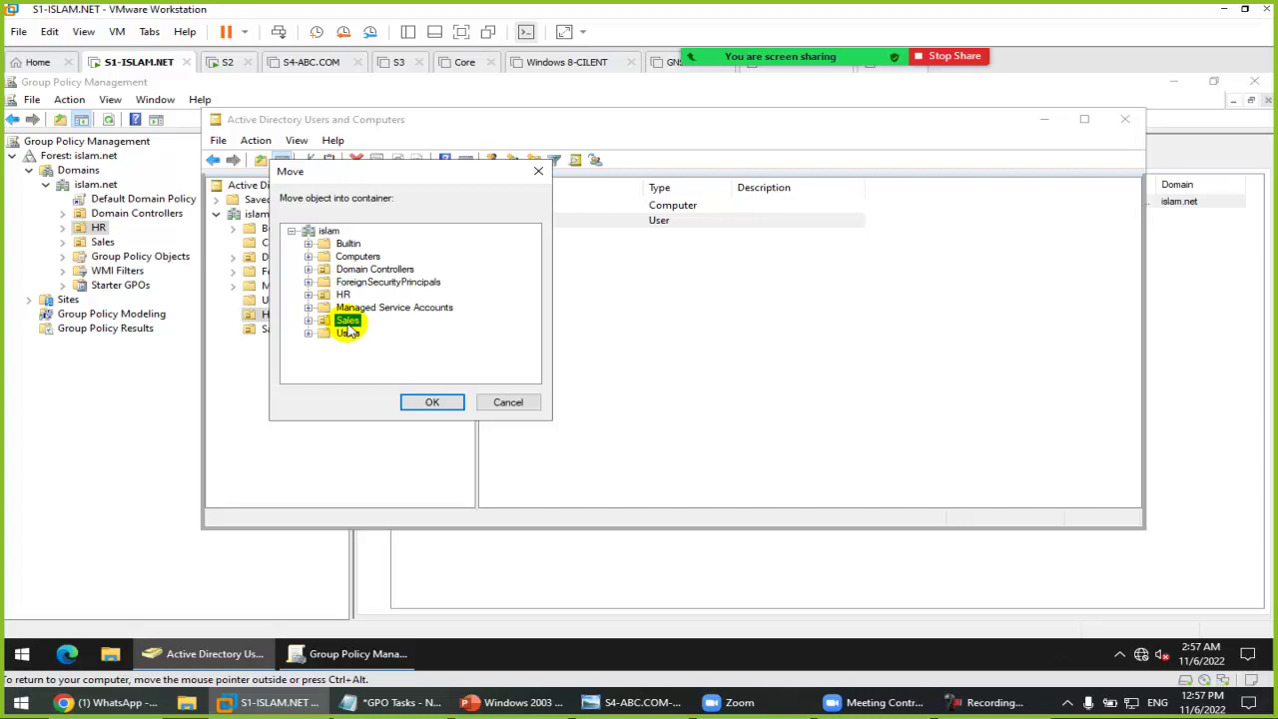
left_click(507, 402)
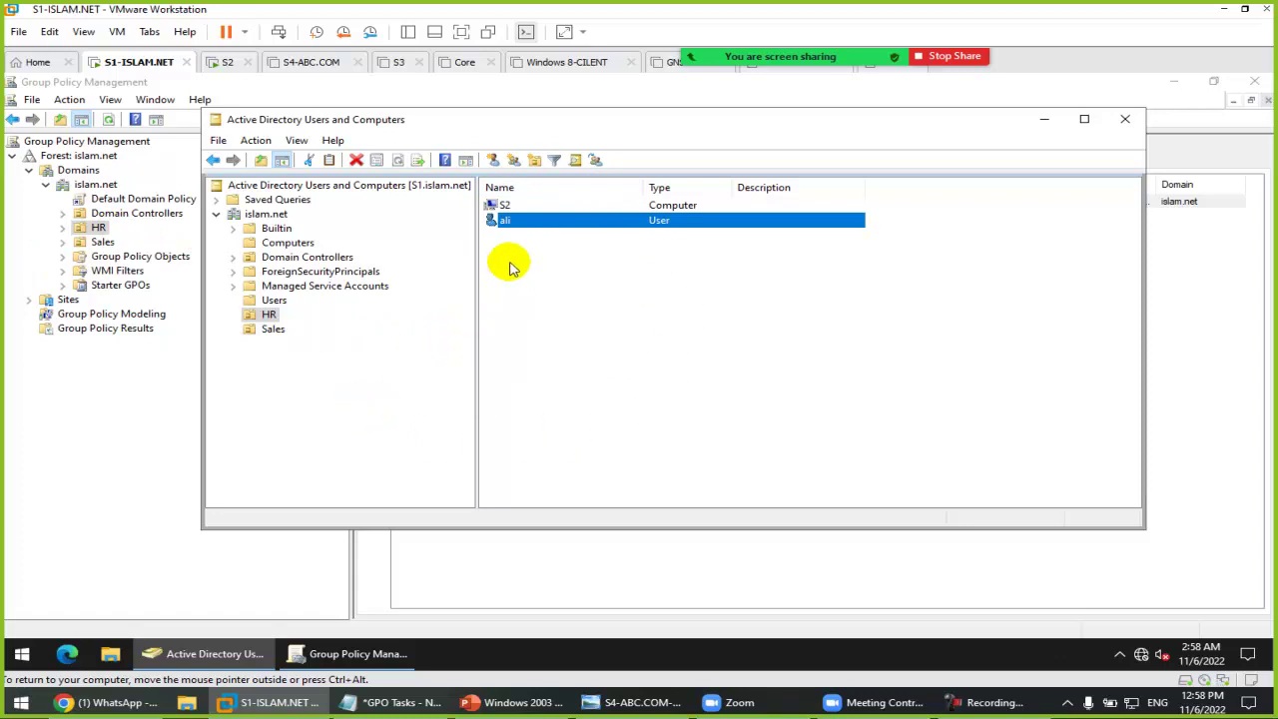
Step: Confirm S2 sits in HR, then open Group Policy Modeling in the policy console
left_click(507, 205)
left_click(274, 329)
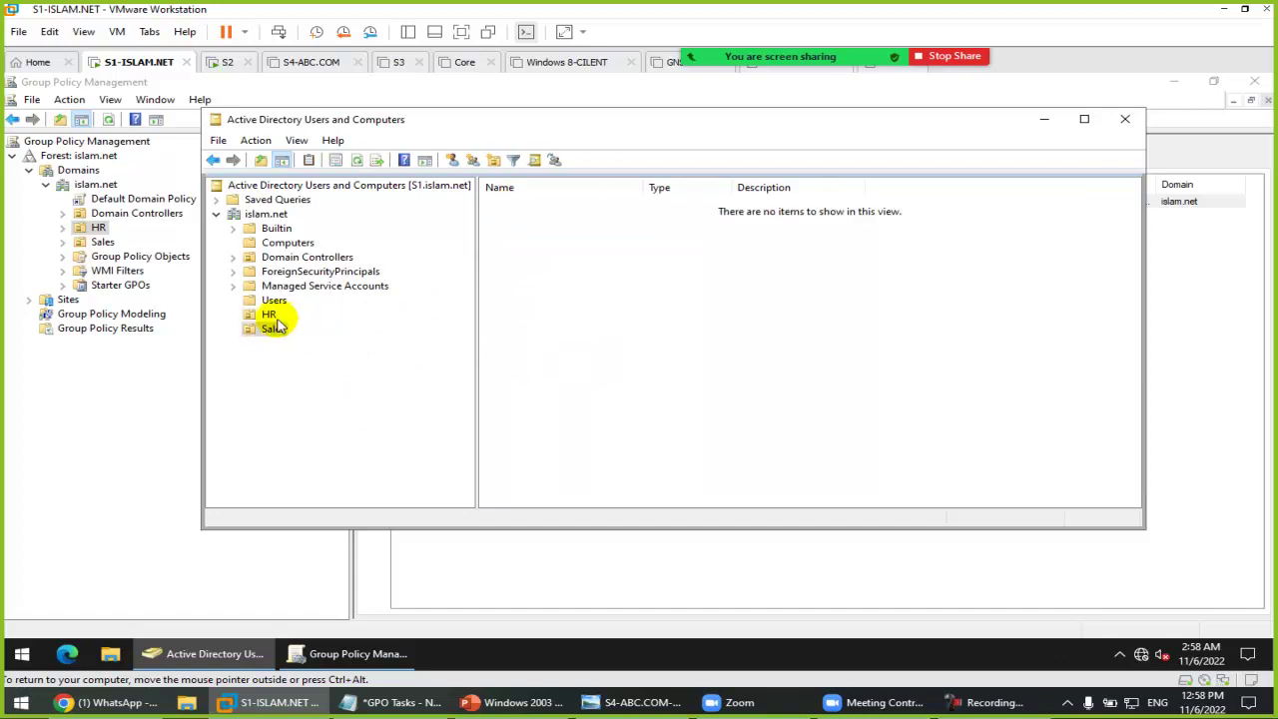
left_click(270, 315)
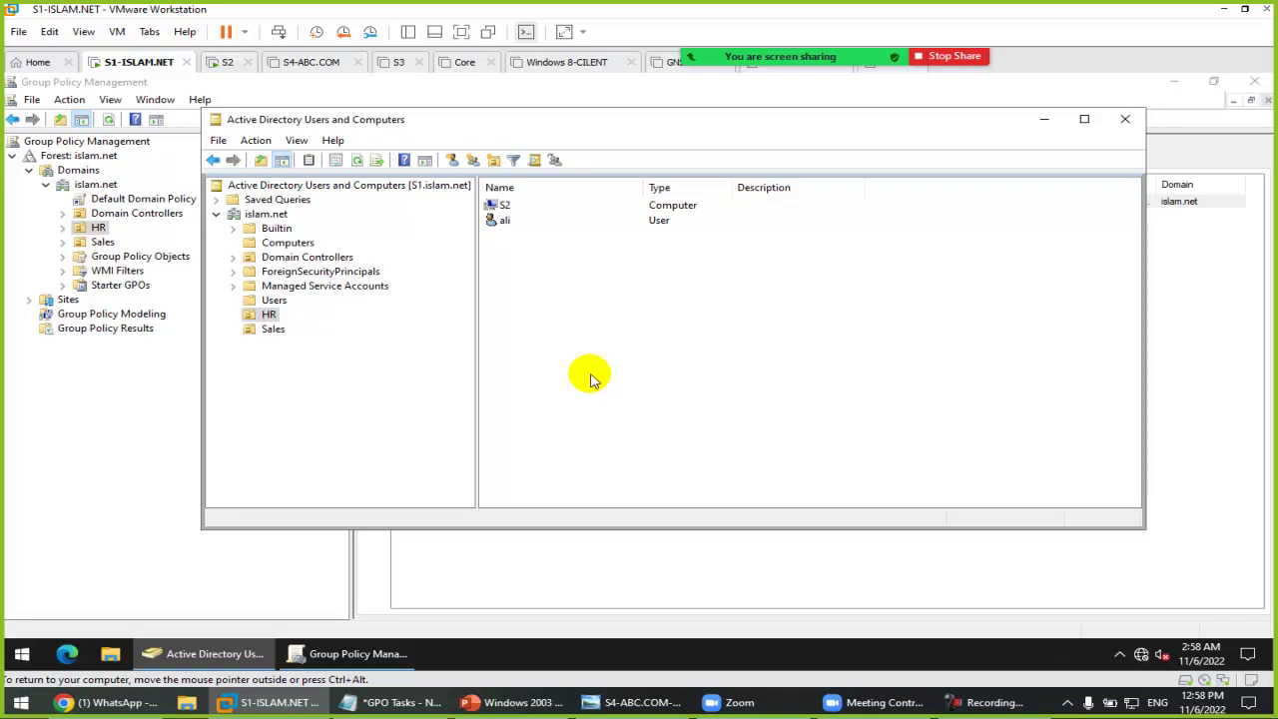
left_click(118, 313)
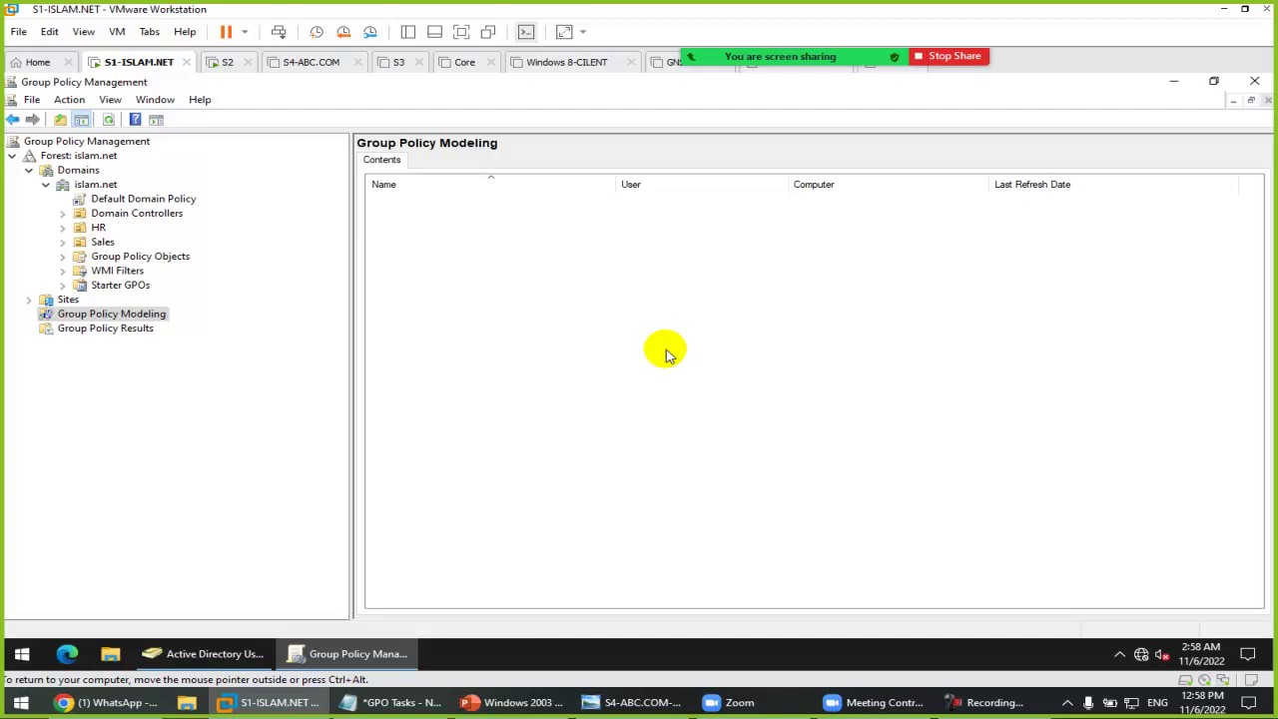
Step: Create the Black organizational unit under islam.net and refresh Group Policy Management's domain tree
left_click(249, 654)
right_click(255, 214)
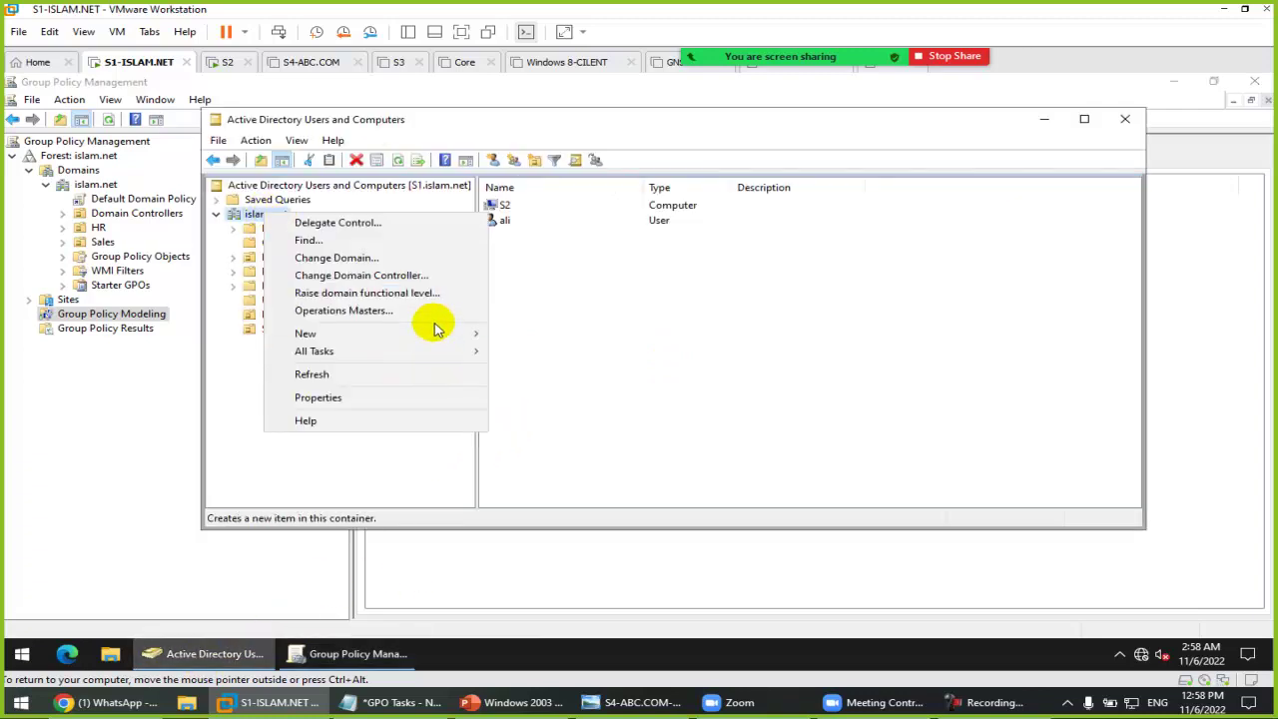
mouse_move(436, 336)
left_click(579, 453)
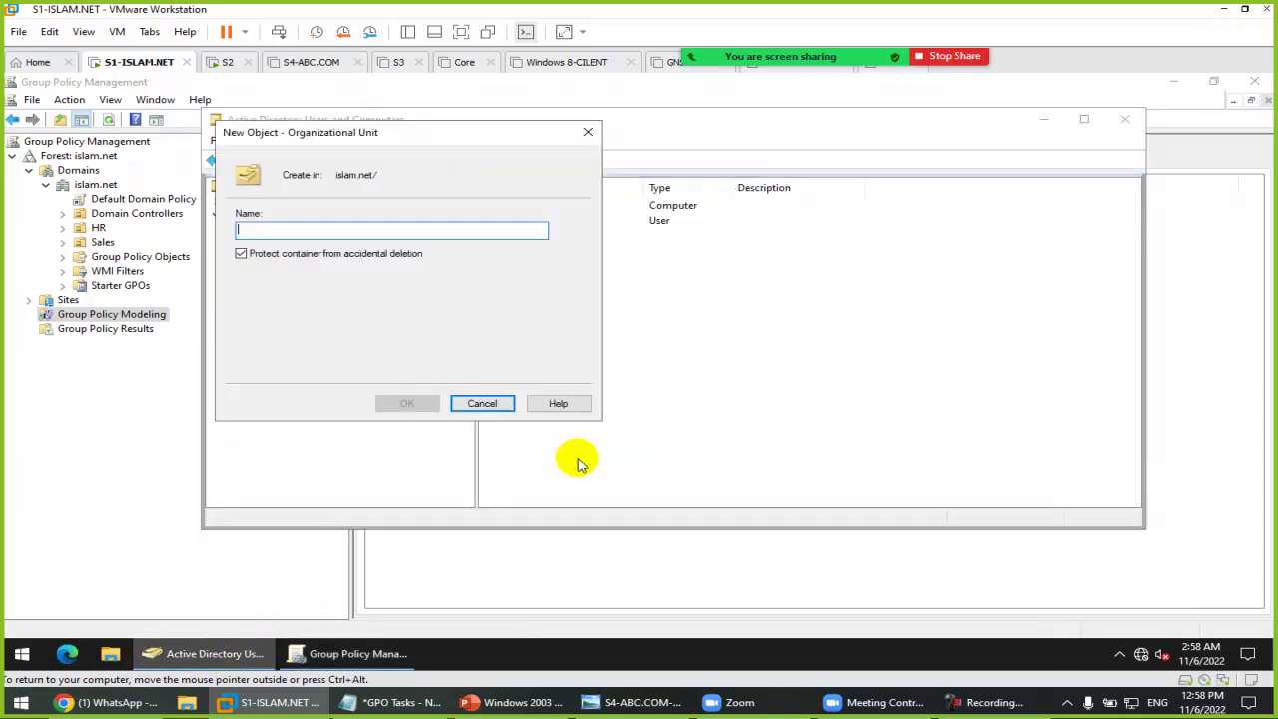
type("Black")
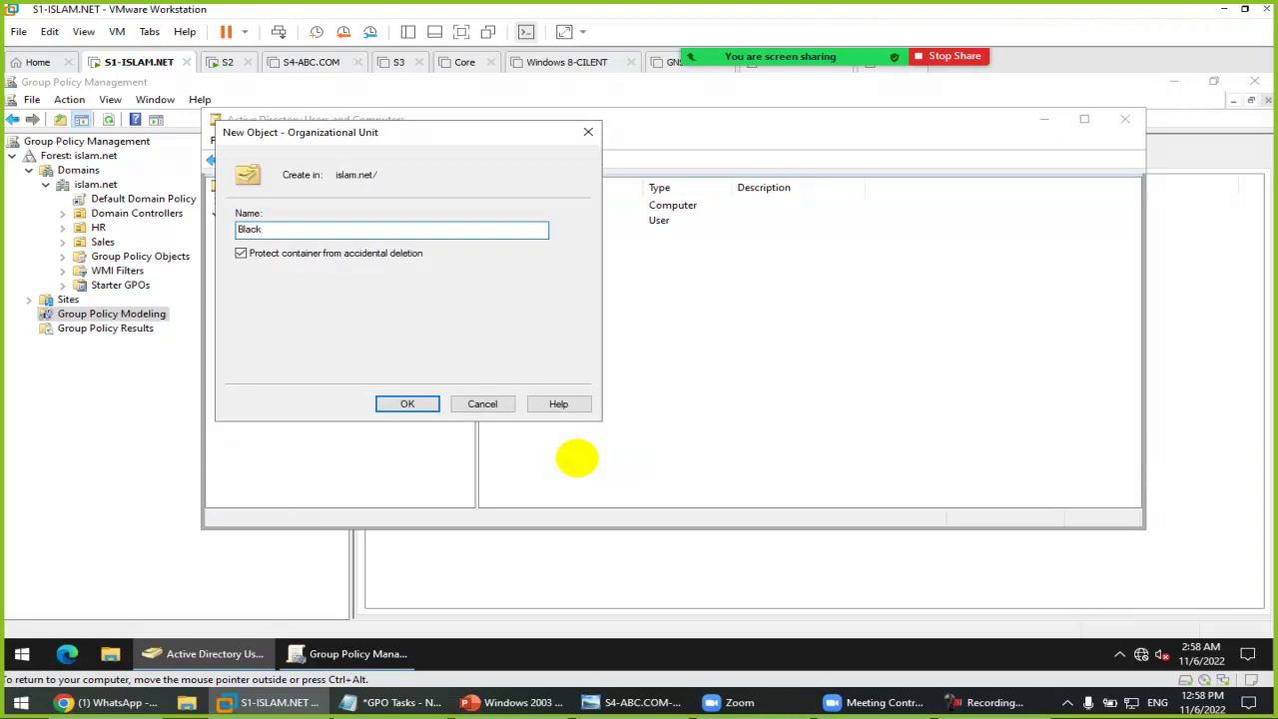
key("Return")
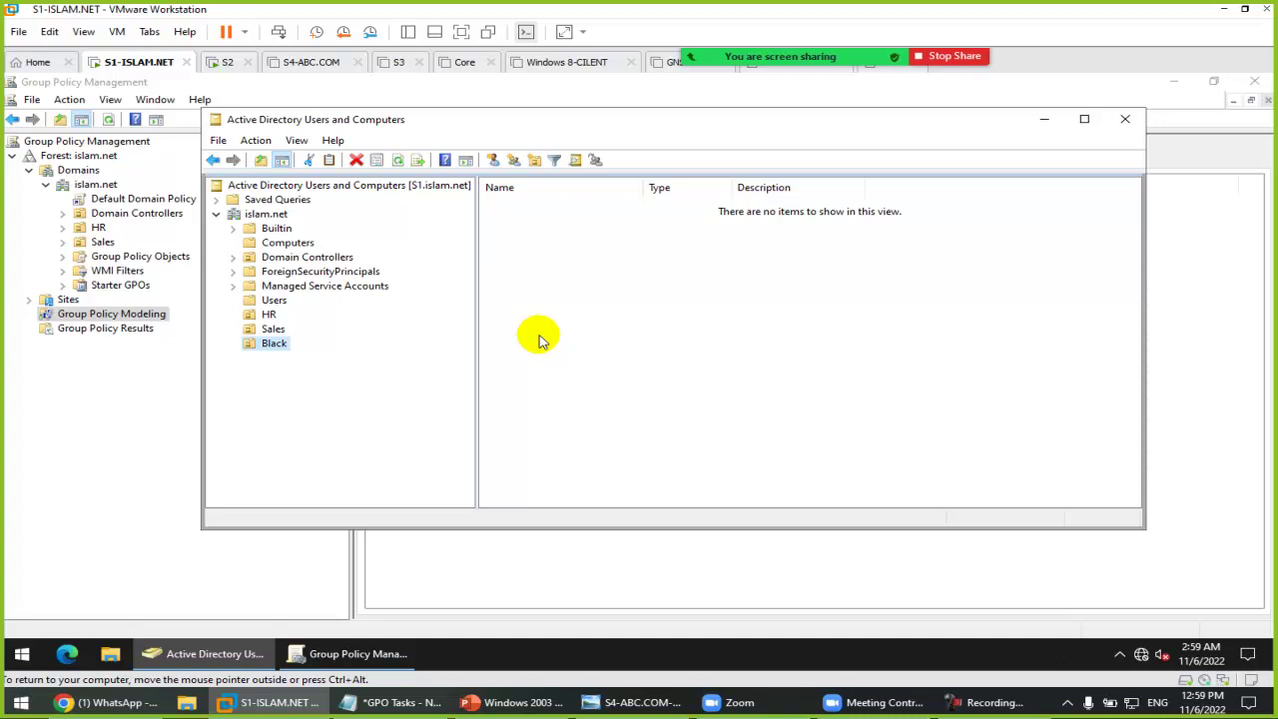
left_click(95, 183)
left_click(108, 119)
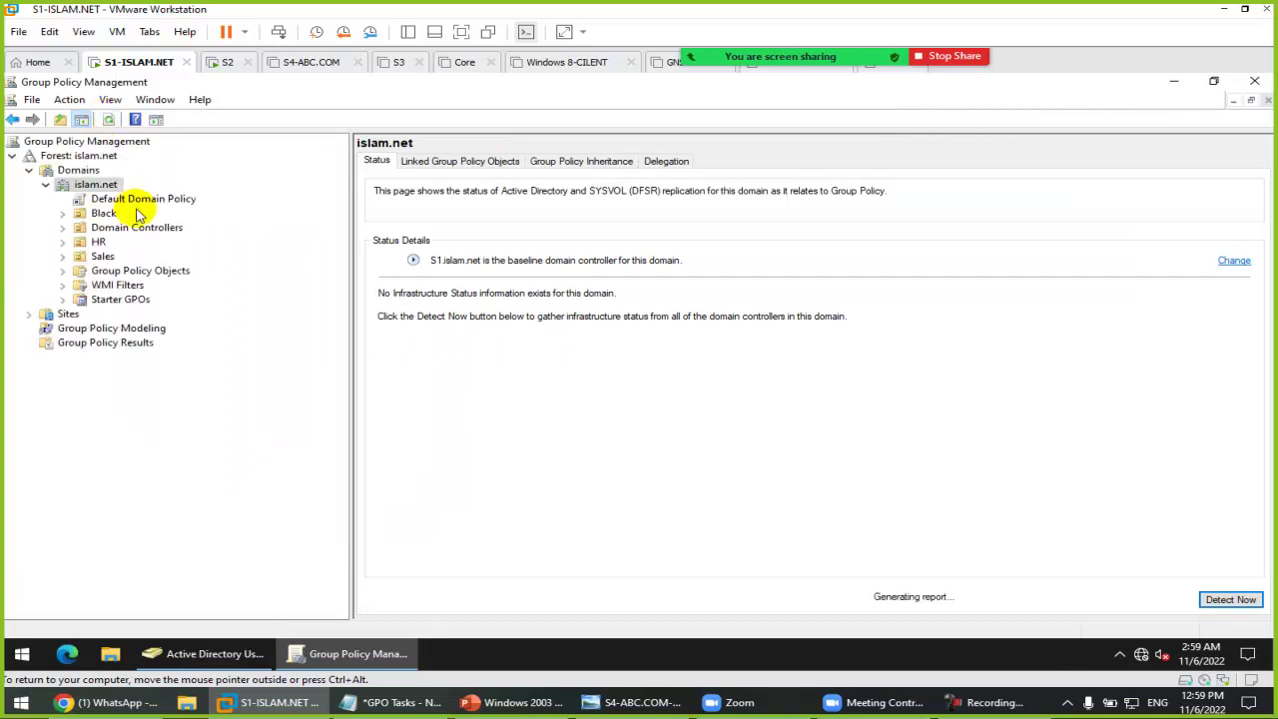
Step: Create Black-GPO linked to the Black OU and open it in the editor
left_click(104, 215)
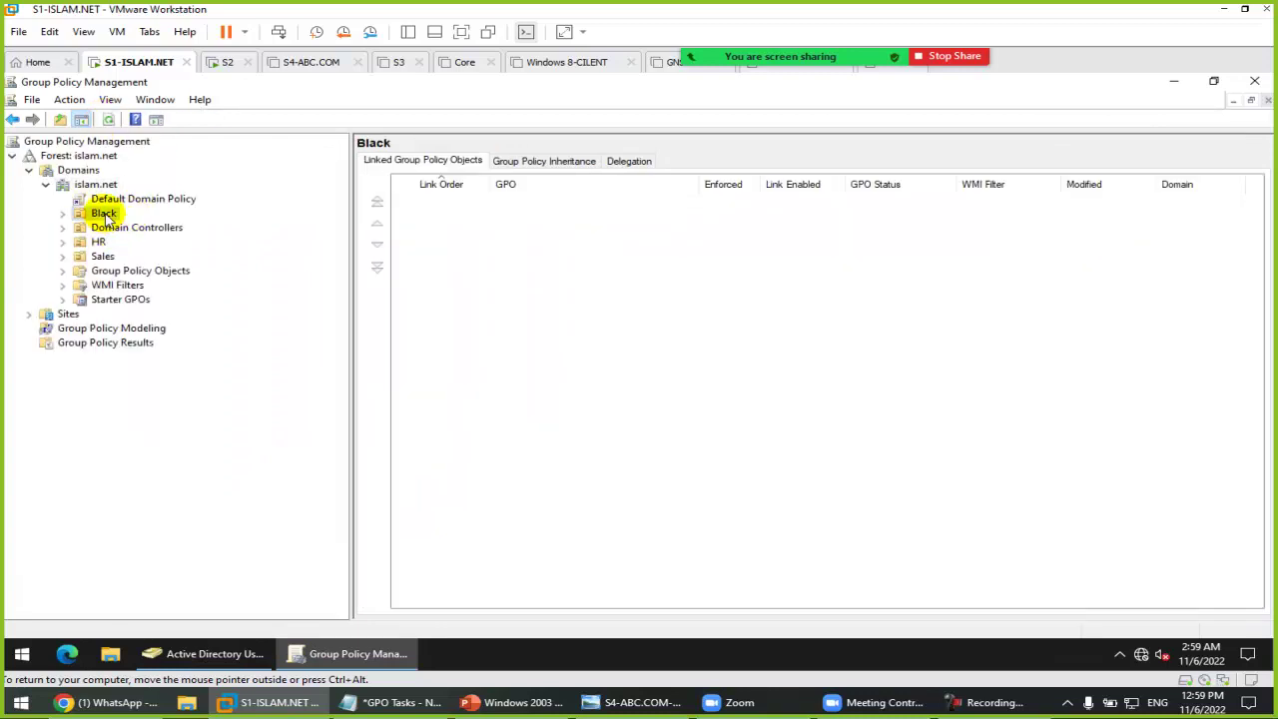
right_click(104, 214)
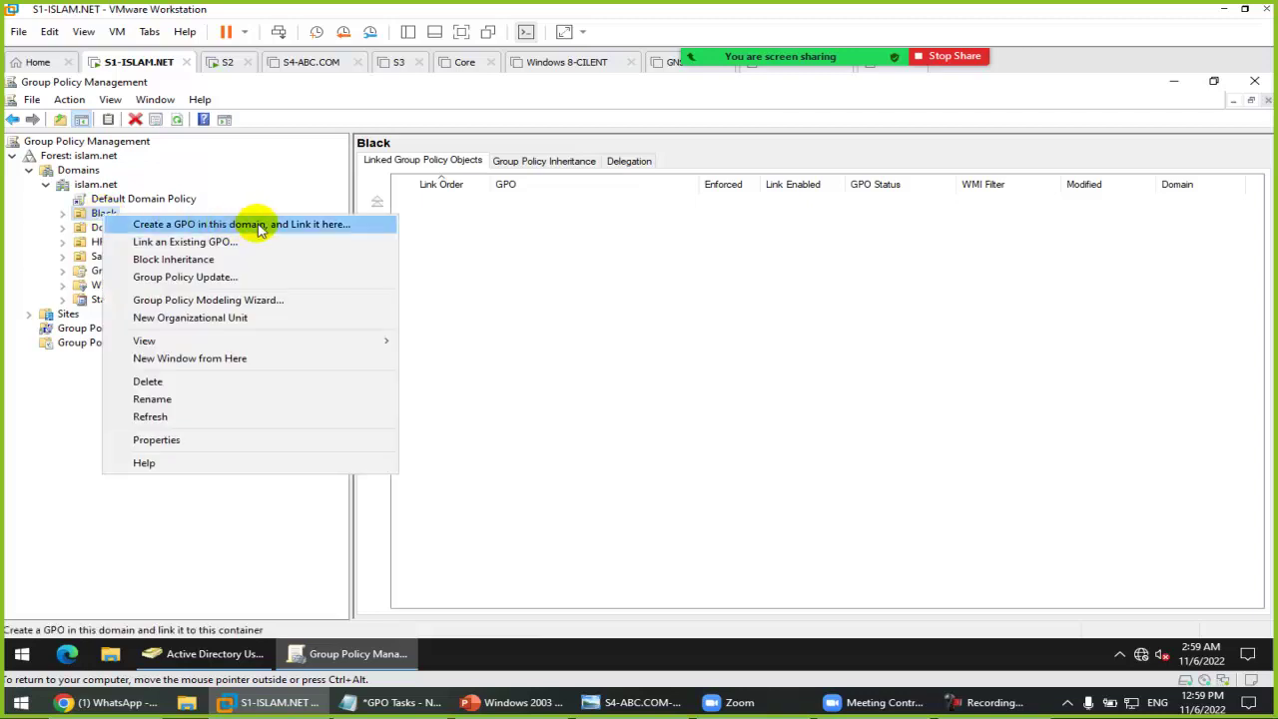
left_click(260, 223)
type("Black-GPO")
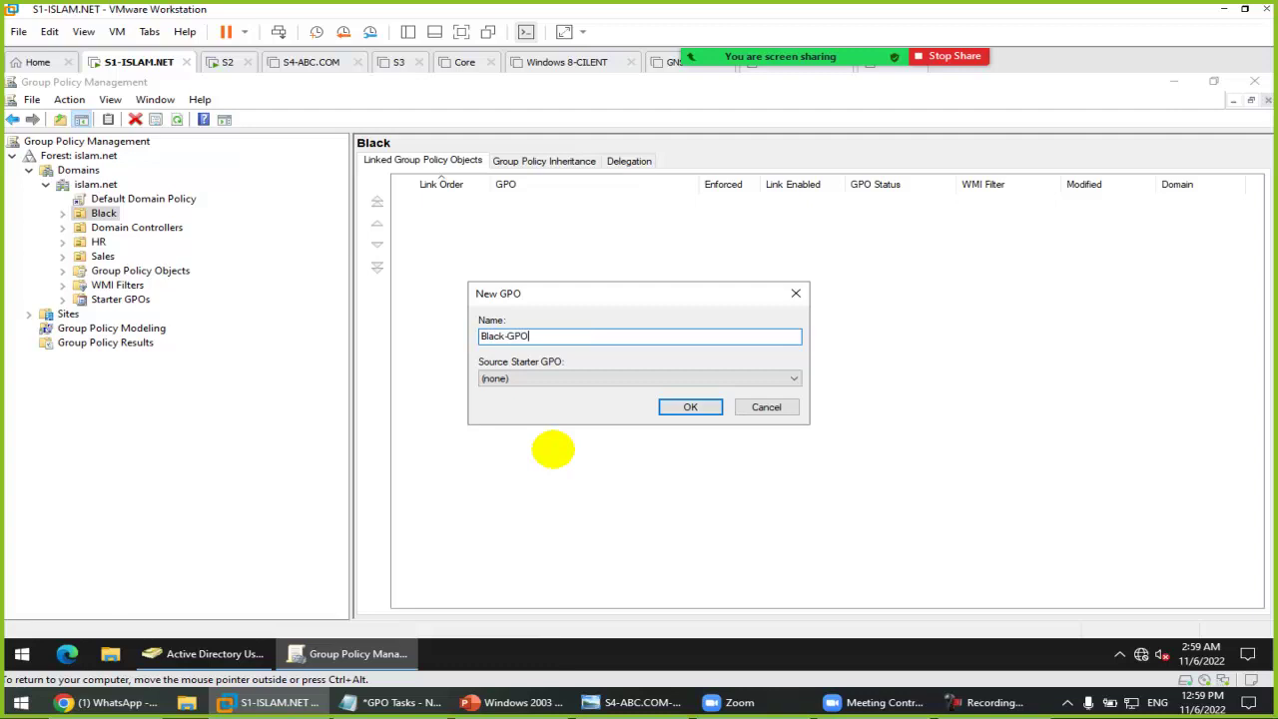
key("Return")
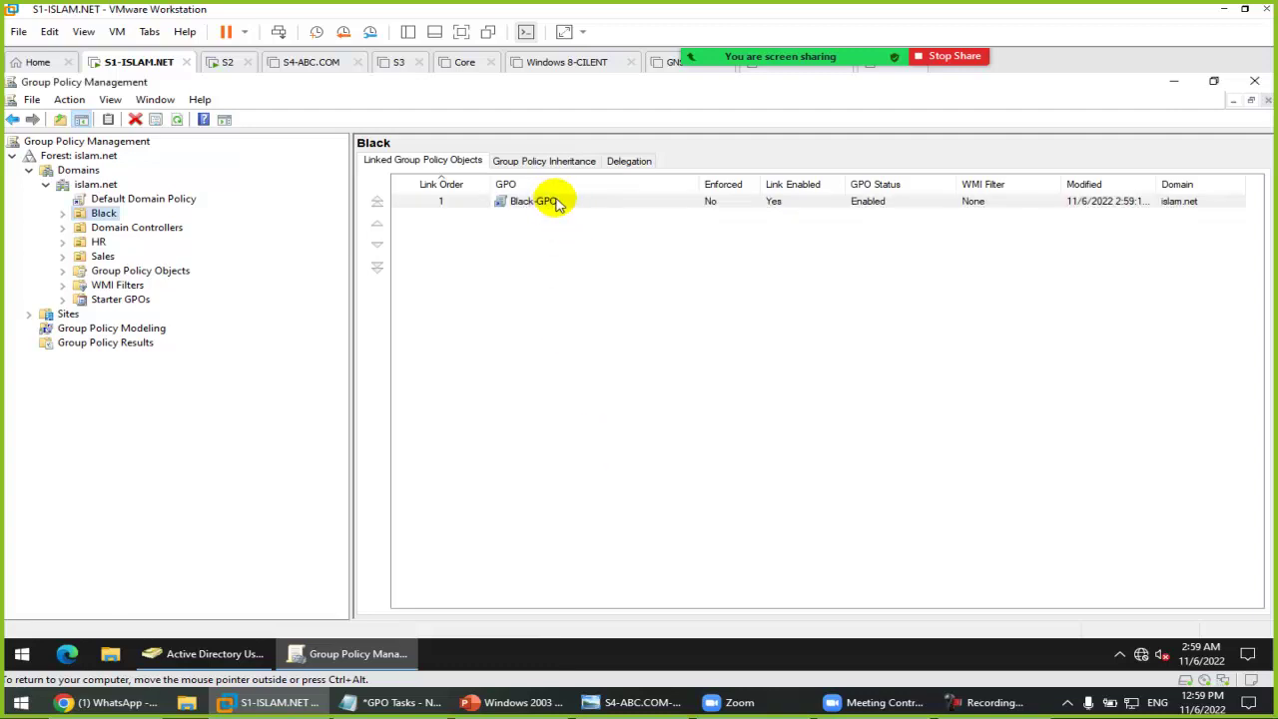
right_click(557, 203)
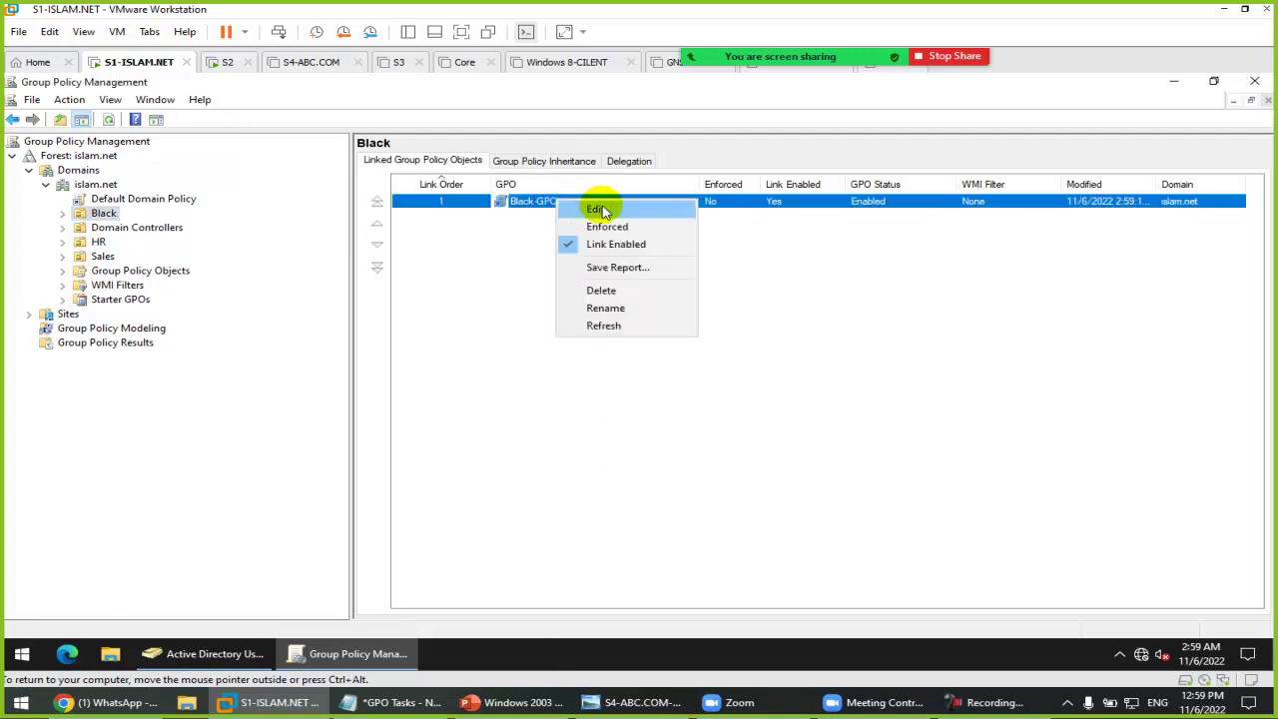
left_click(599, 207)
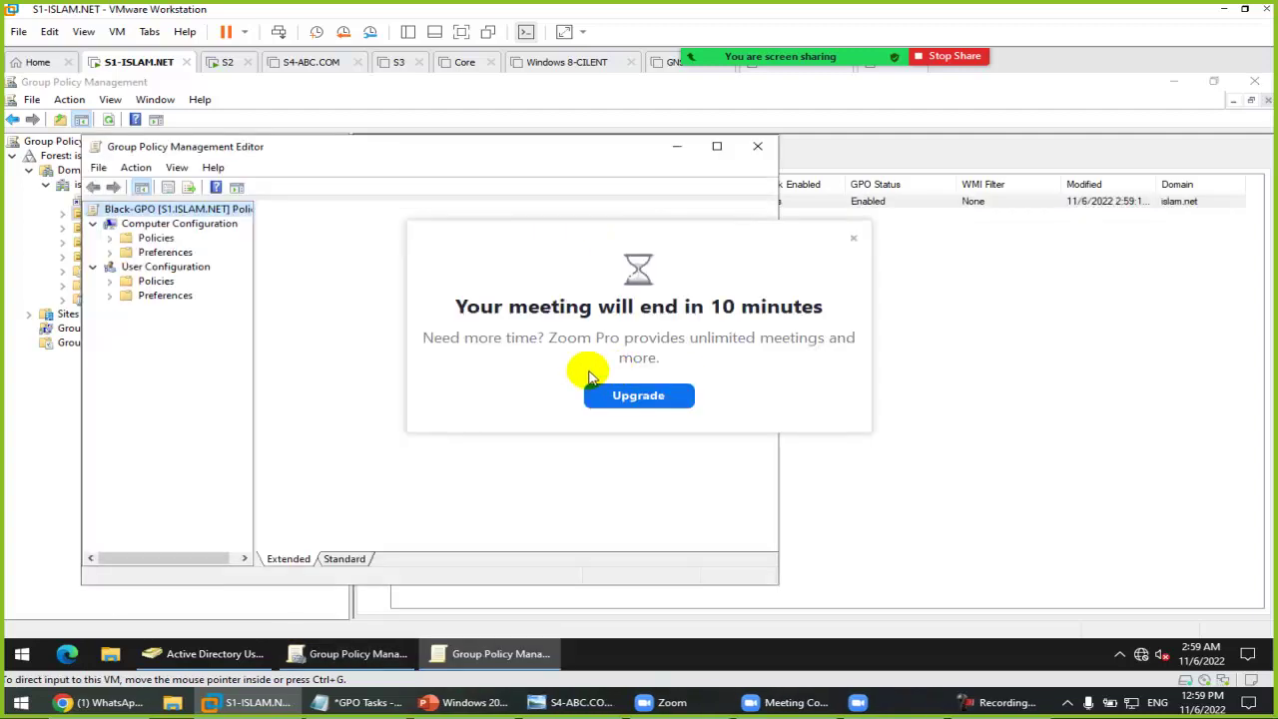
Step: Enable the user policy Prohibit access to Control Panel and PC settings
left_click(850, 237)
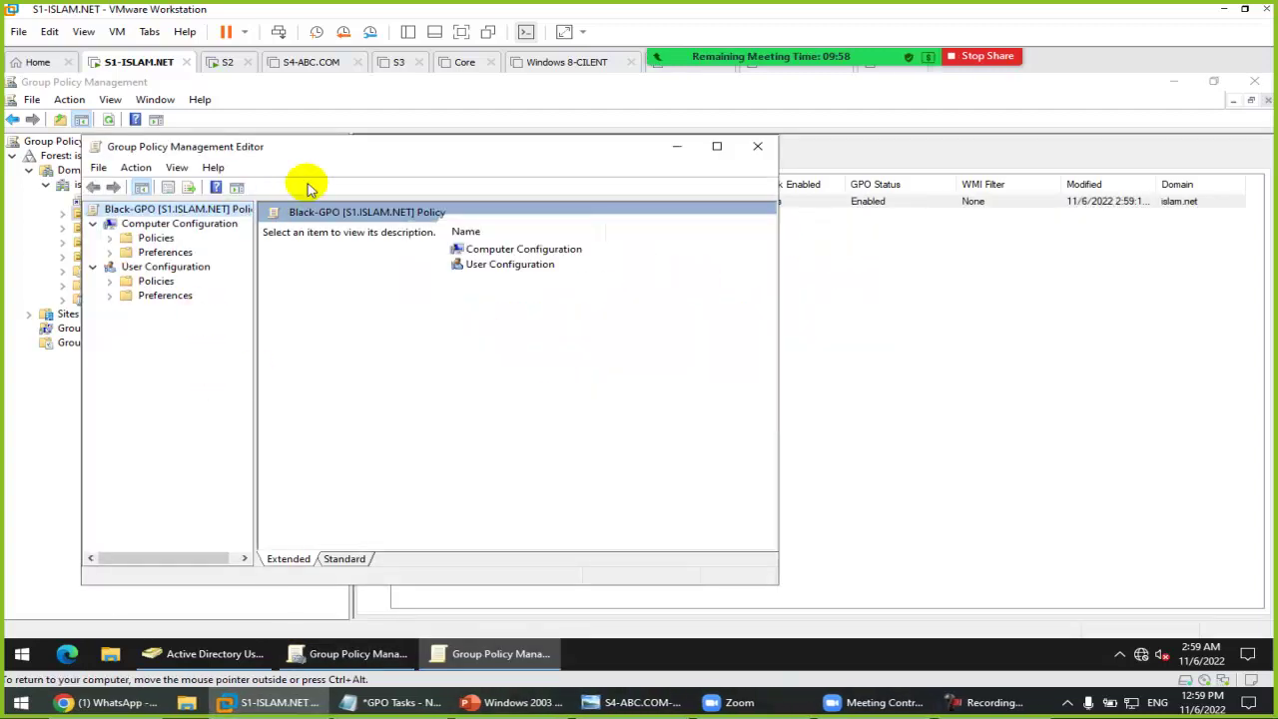
double_click(322, 147)
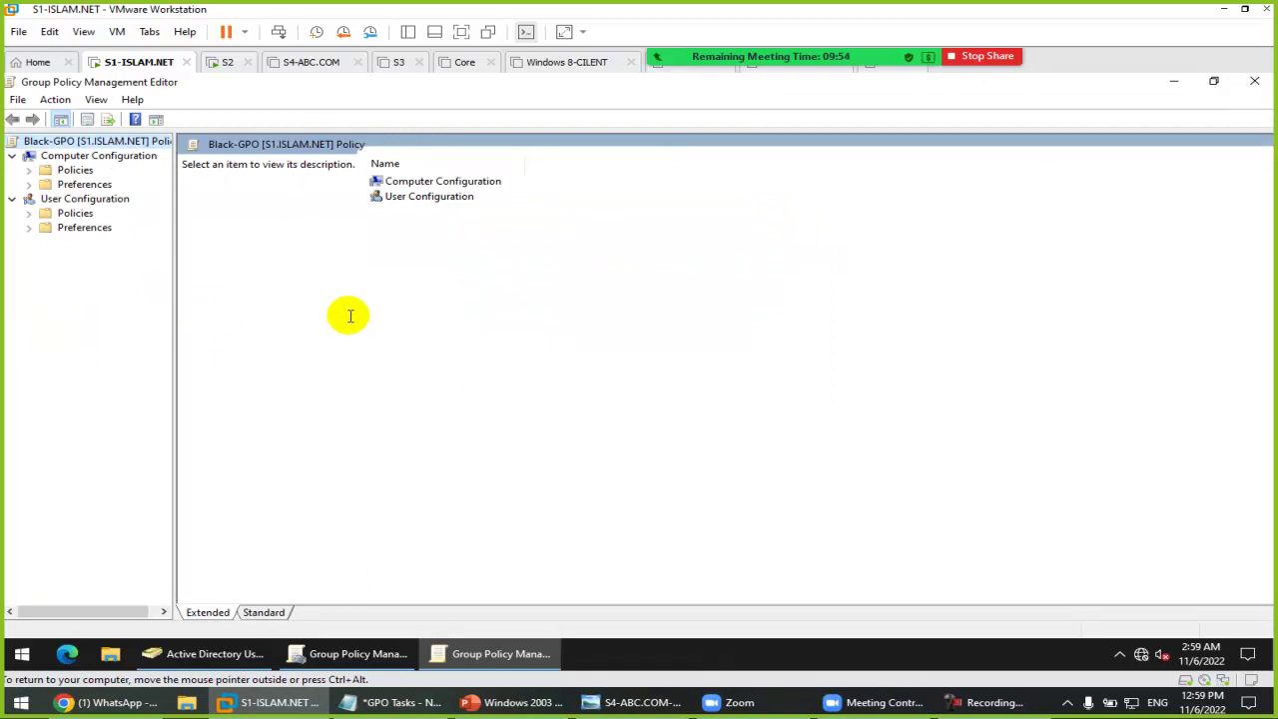
left_click(74, 214)
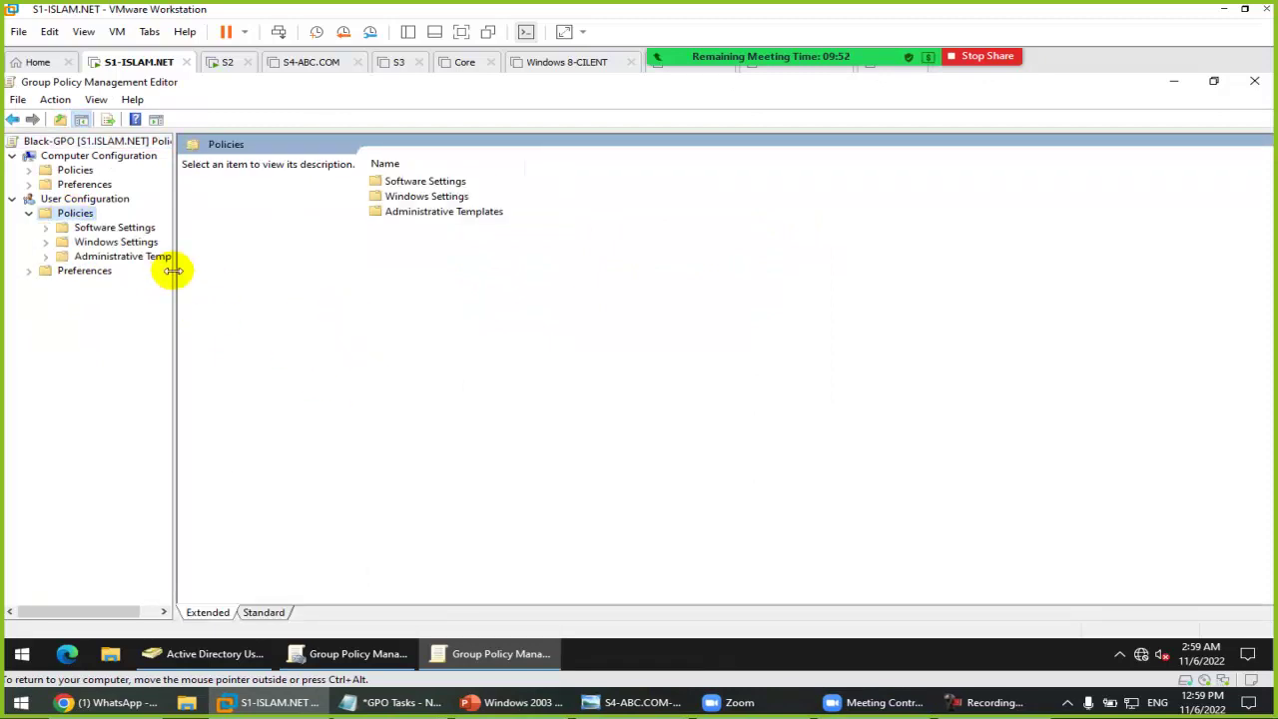
left_click_drag(178, 270, 380, 273)
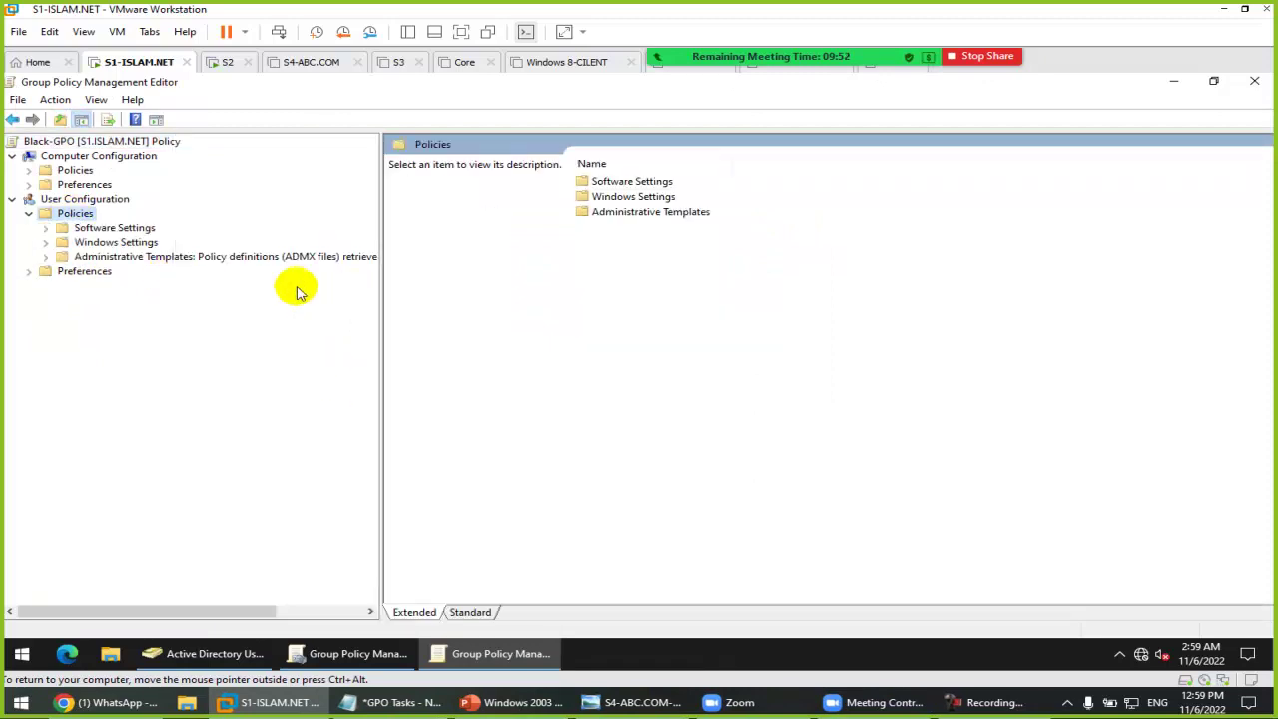
double_click(195, 261)
left_click(129, 273)
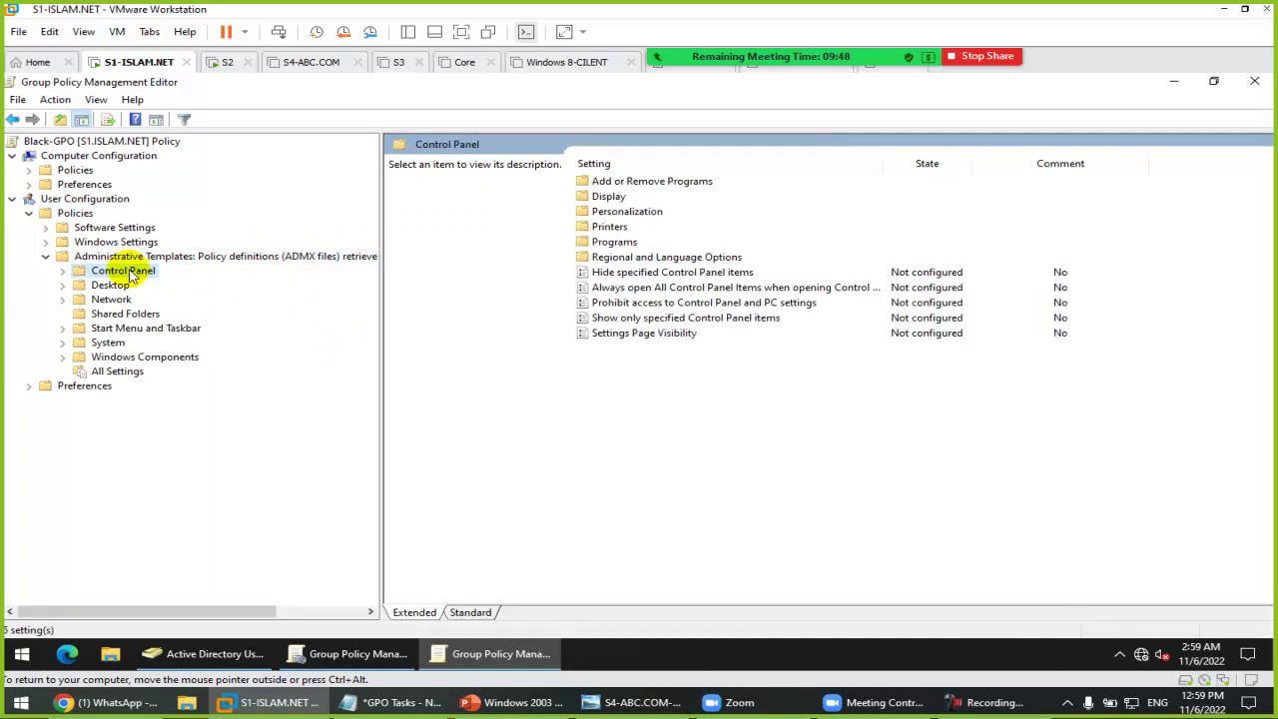
double_click(614, 302)
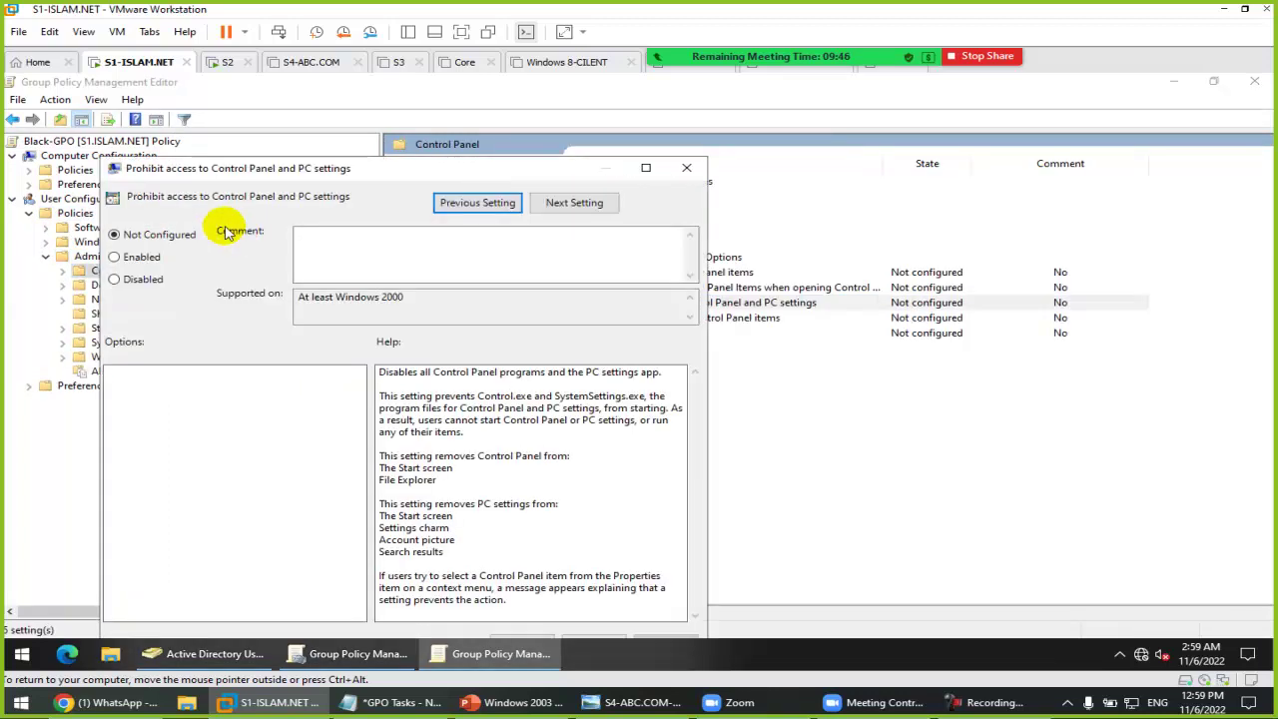
left_click(141, 257)
key("Return")
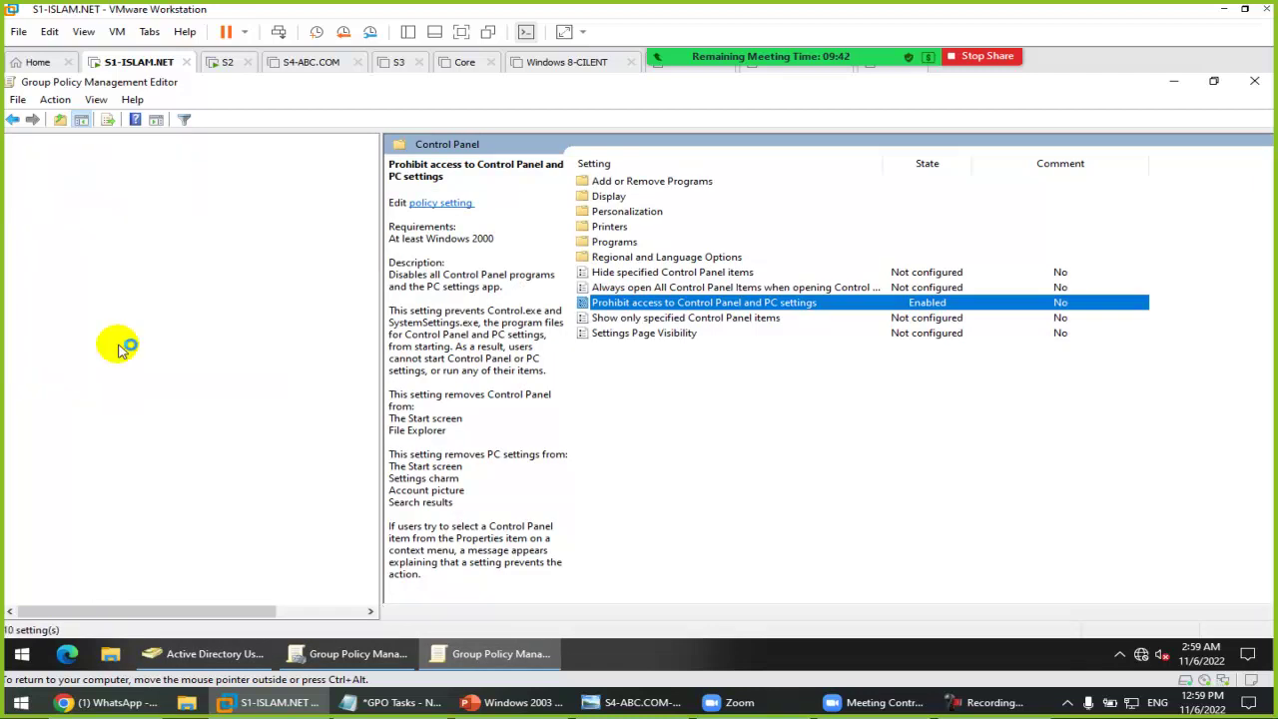
Step: Enable Prevent access to the command prompt and registry editing tools, then close the editor
left_click(106, 342)
double_click(656, 454)
left_click(164, 258)
key("Return")
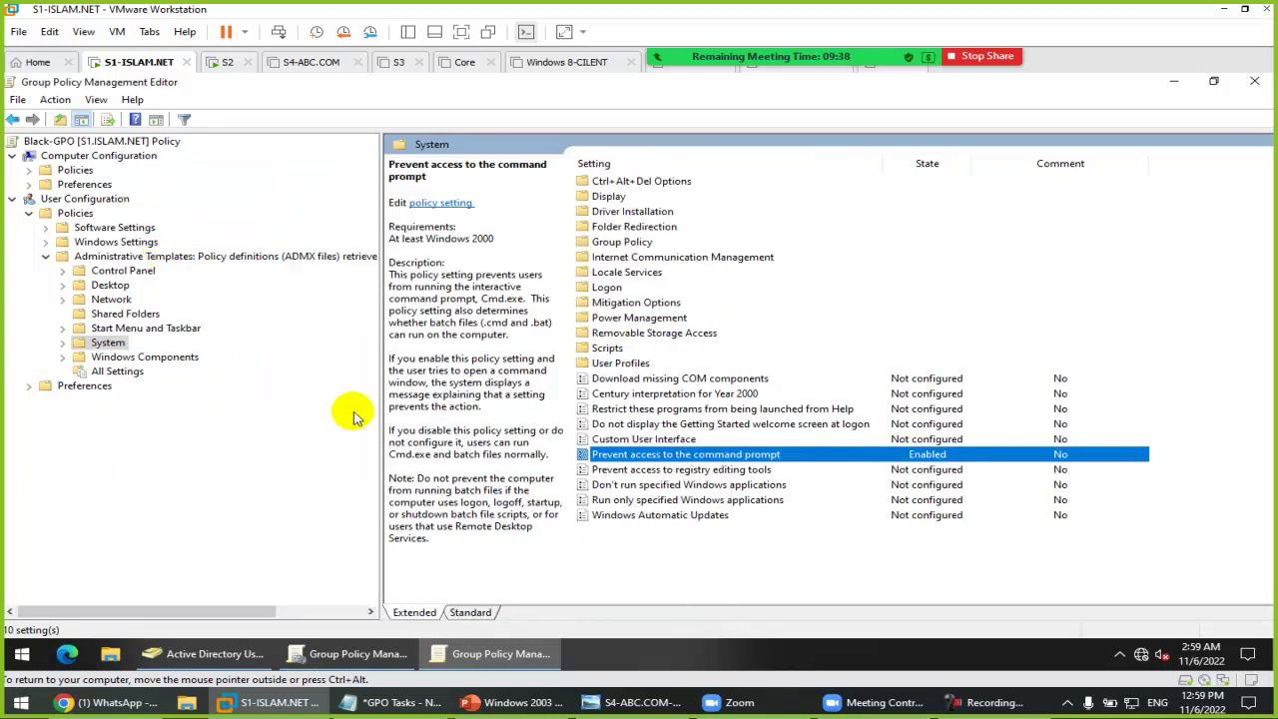
double_click(670, 469)
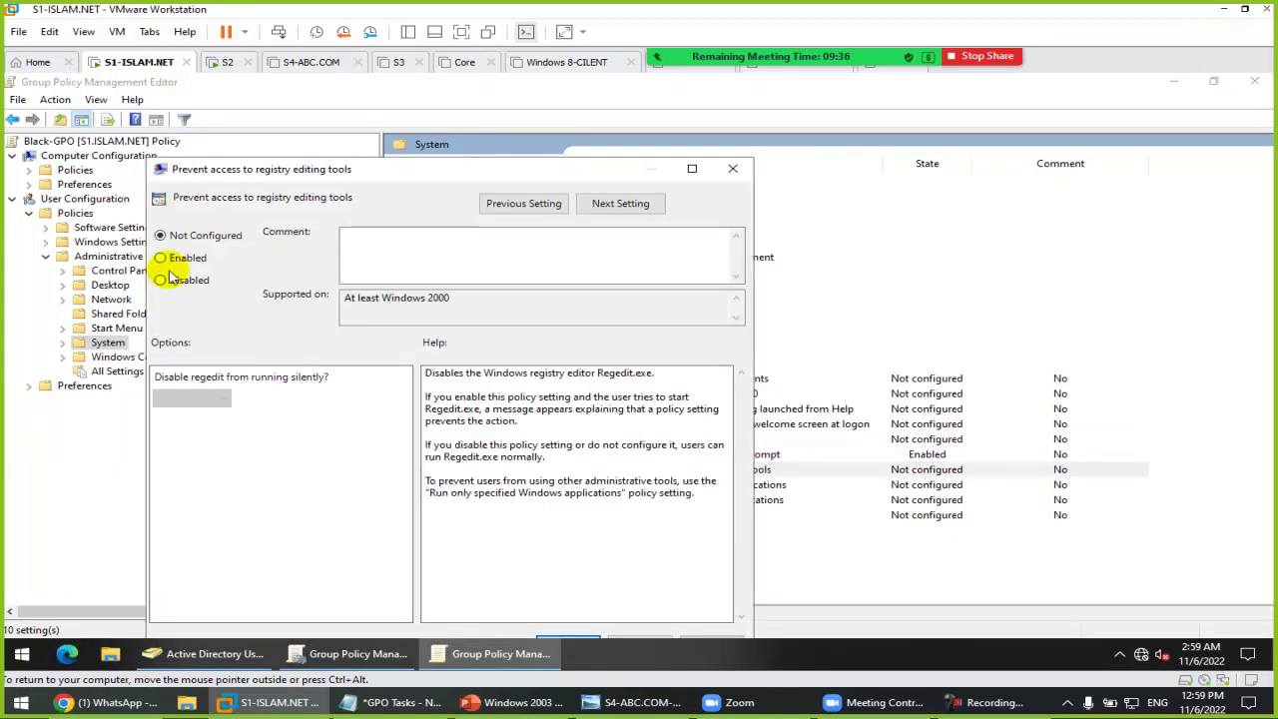
left_click(186, 258)
key("Return")
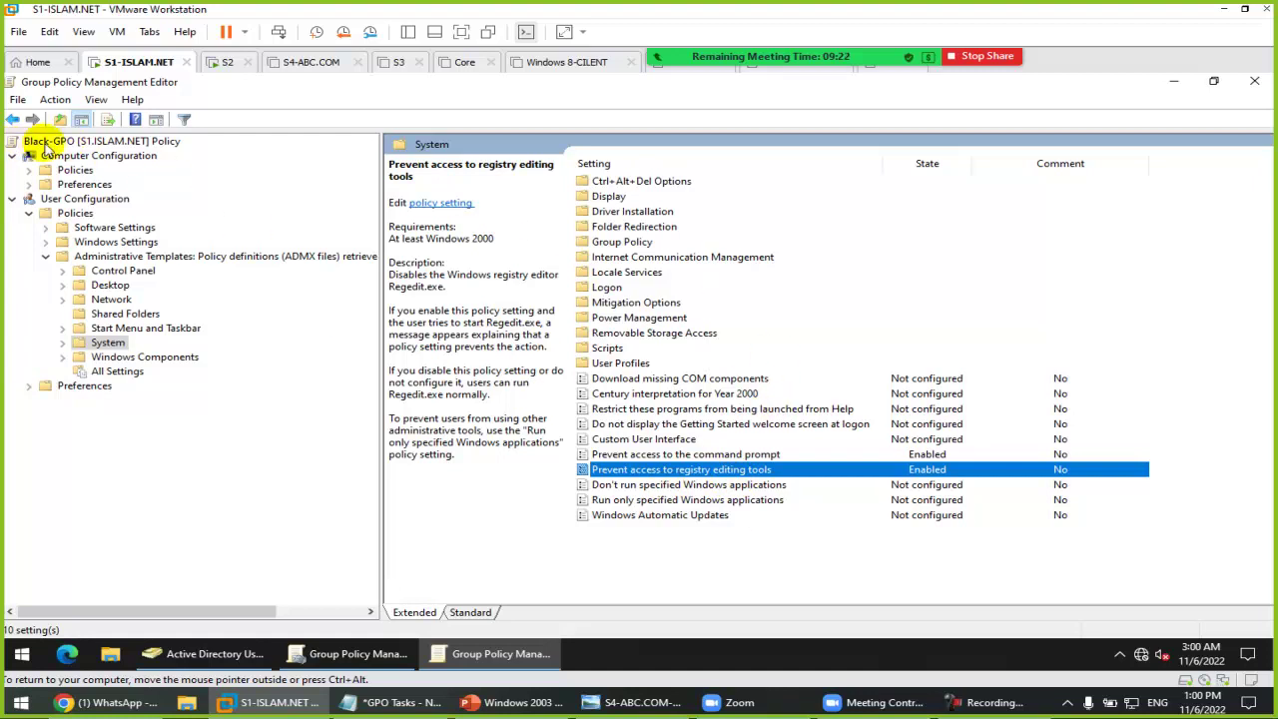
left_click(1254, 81)
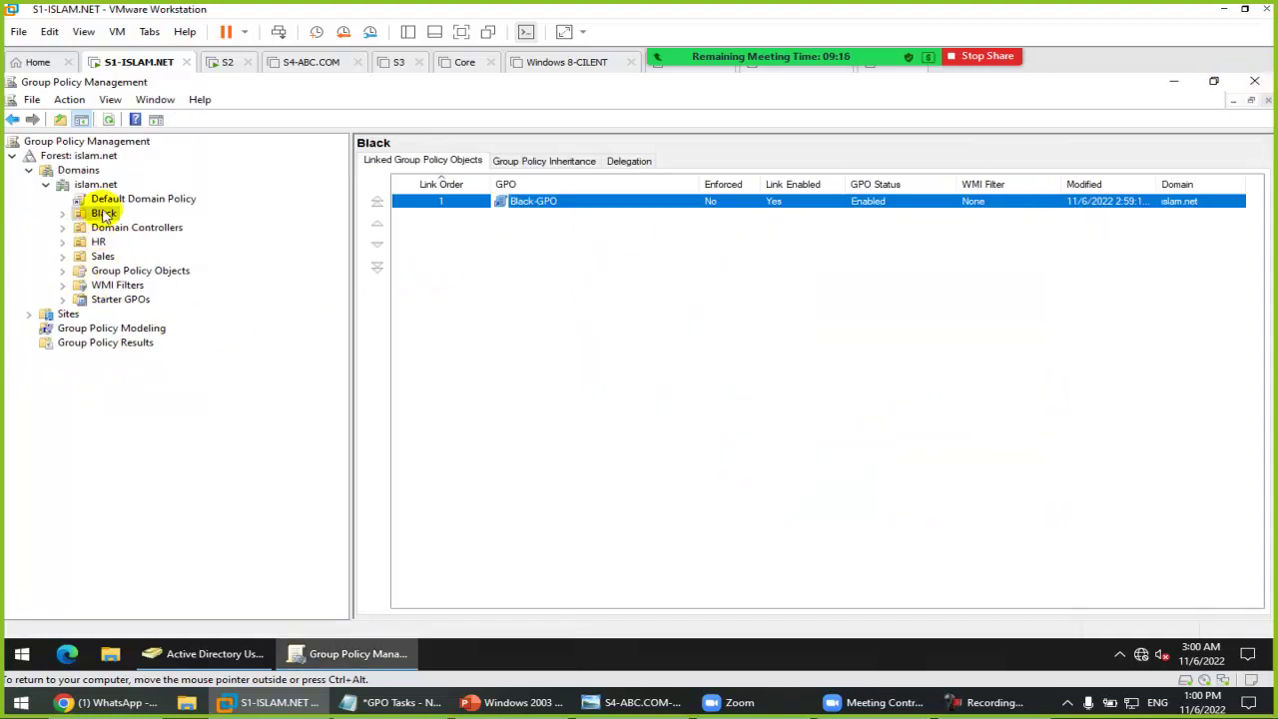
left_click(189, 654)
left_click(270, 346)
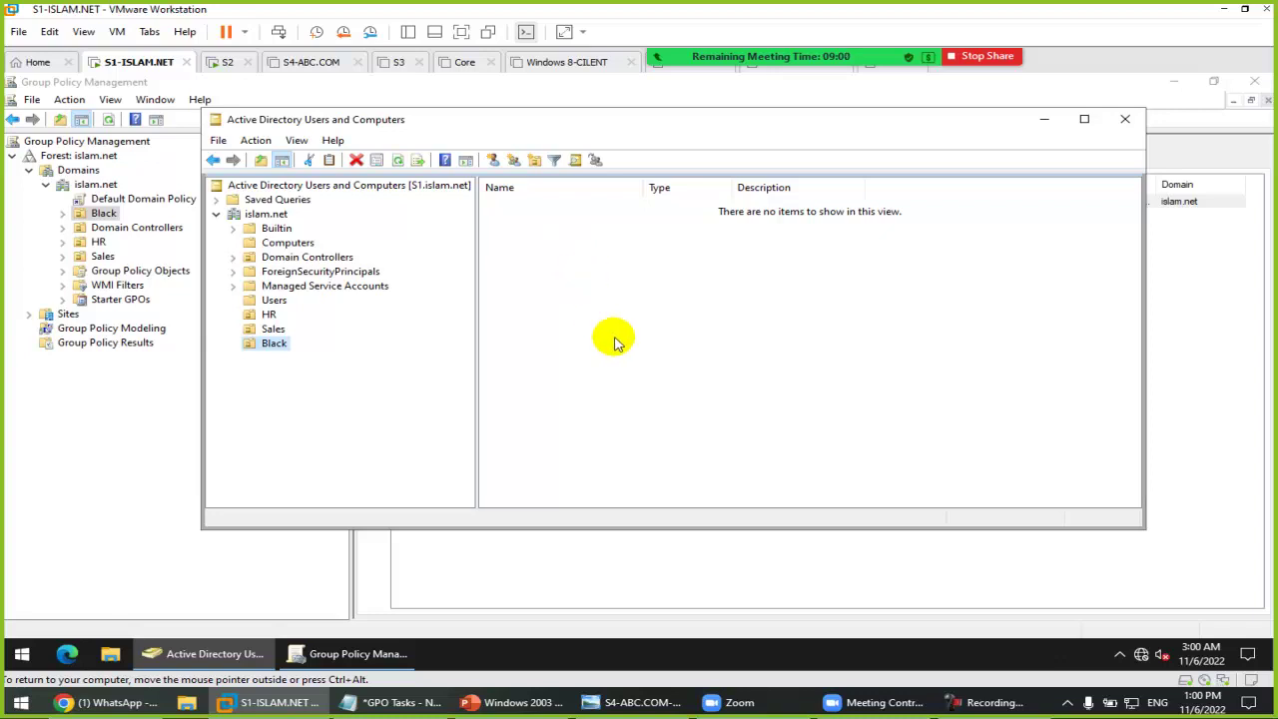
left_click(102, 428)
left_click(119, 342)
Step: Launch the Group Policy Modeling Wizard and accept any available domain controller
left_click(129, 329)
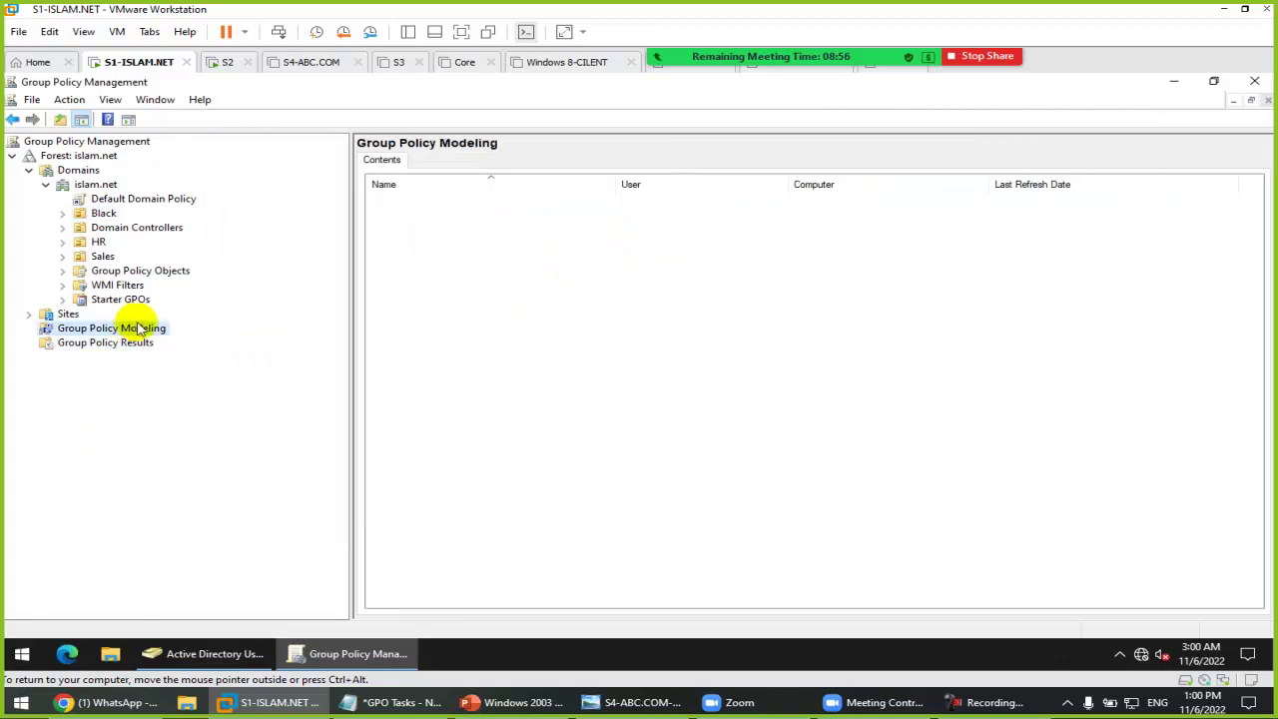
right_click(135, 329)
left_click(282, 334)
left_click(354, 428)
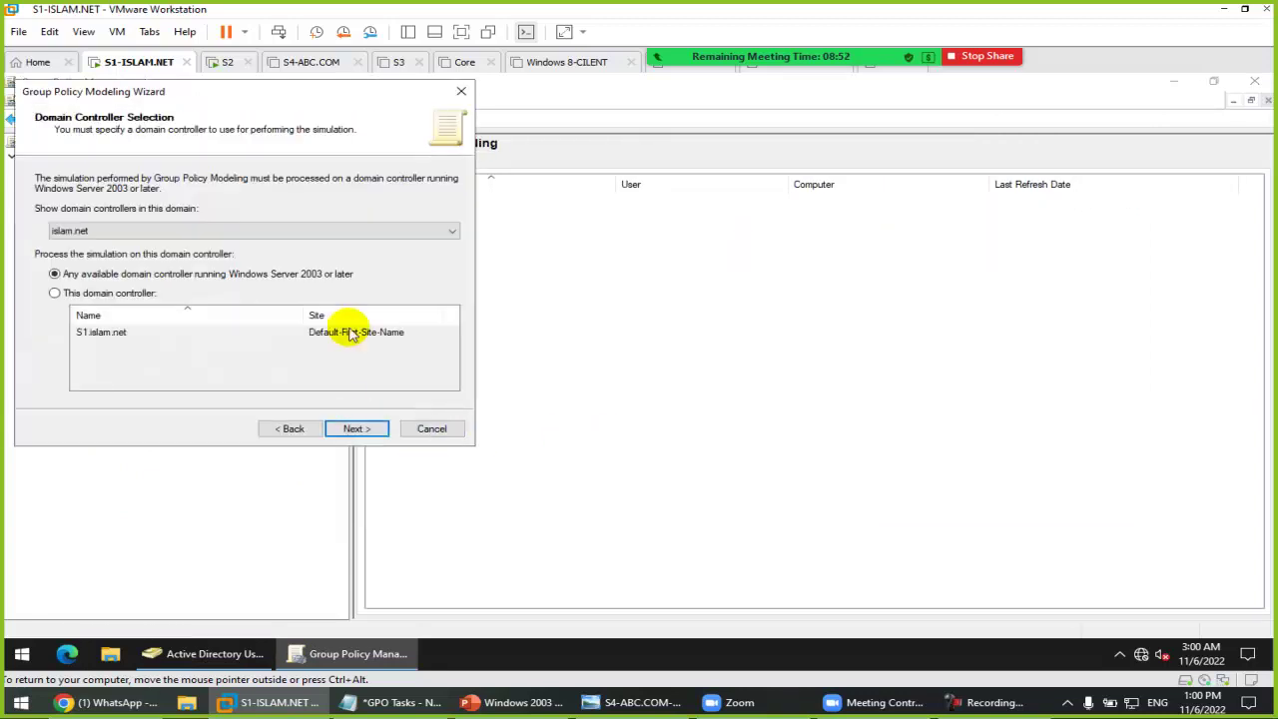
left_click_drag(286, 94, 681, 144)
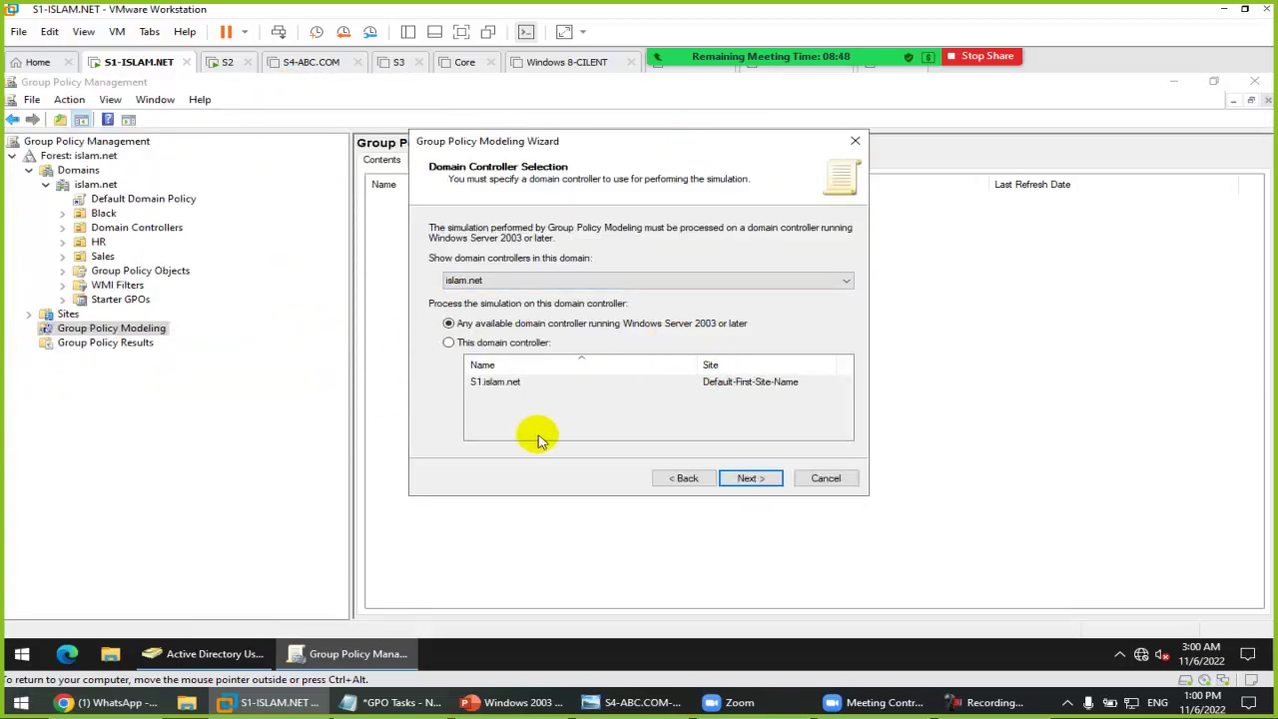
left_click(752, 480)
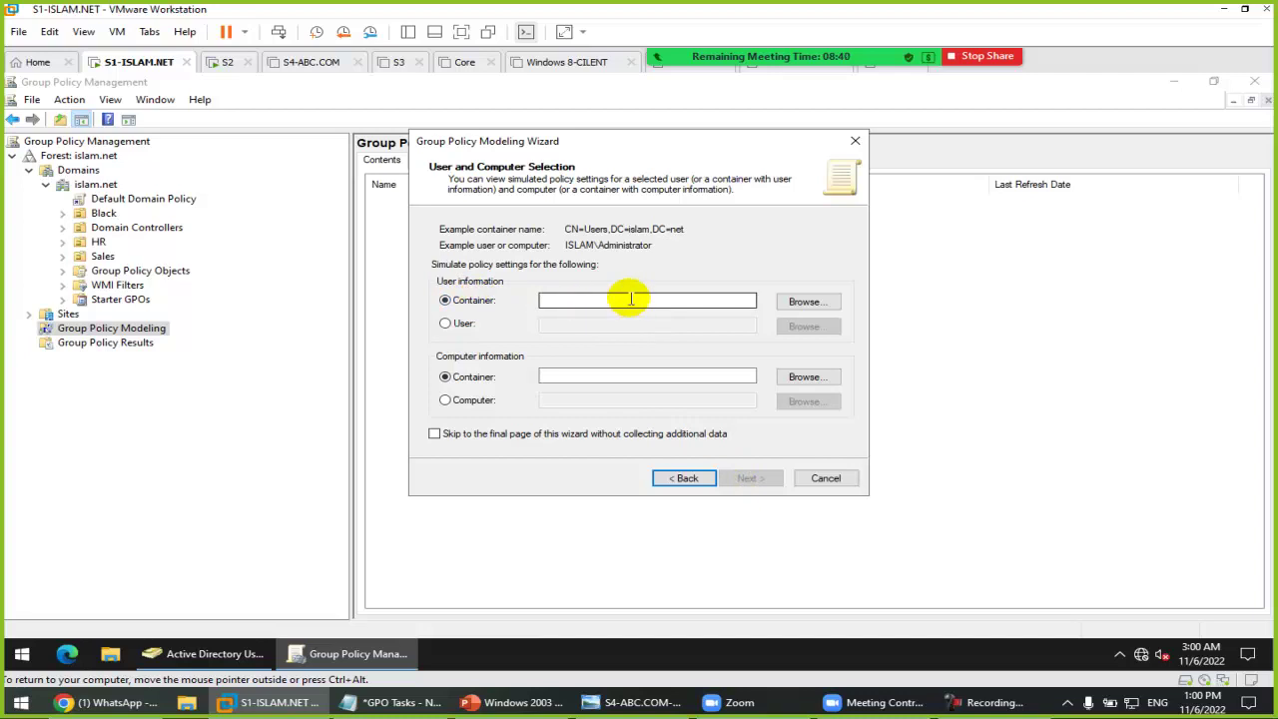
Step: Choose user ali and computer S2 for the simulation, then continue to advanced options
left_click(470, 333)
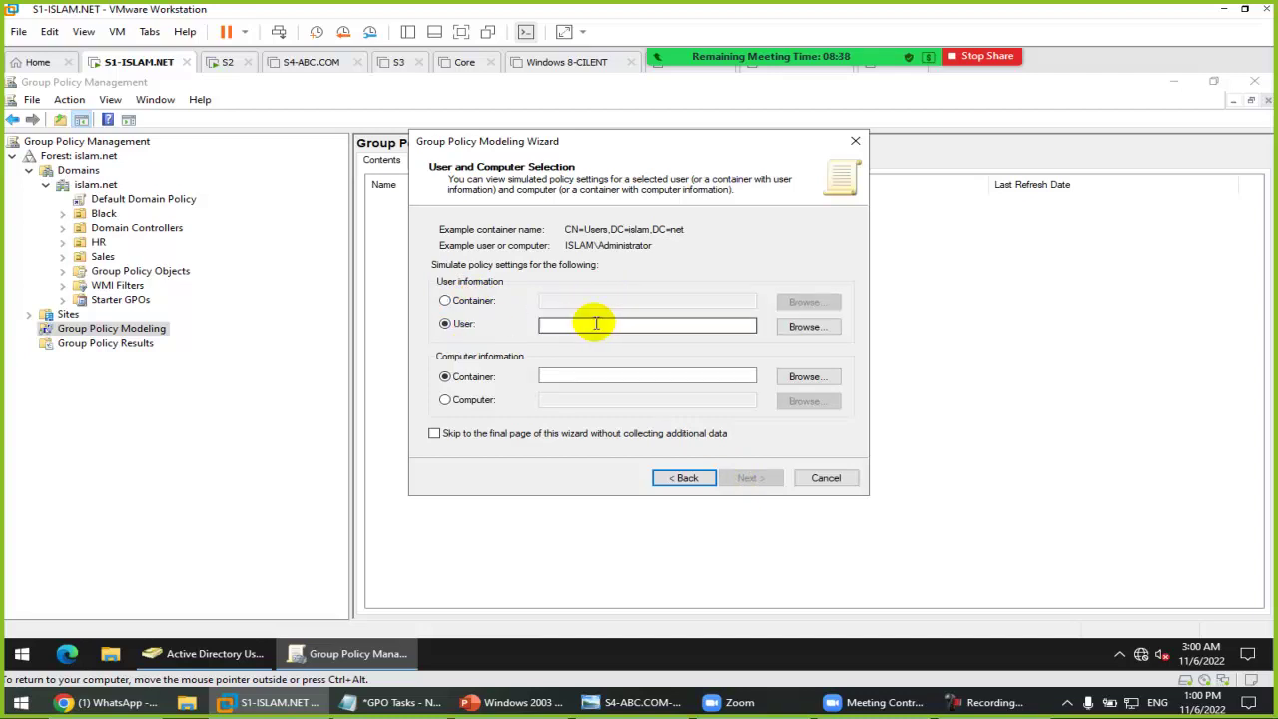
left_click(812, 327)
type("ali")
key("Return")
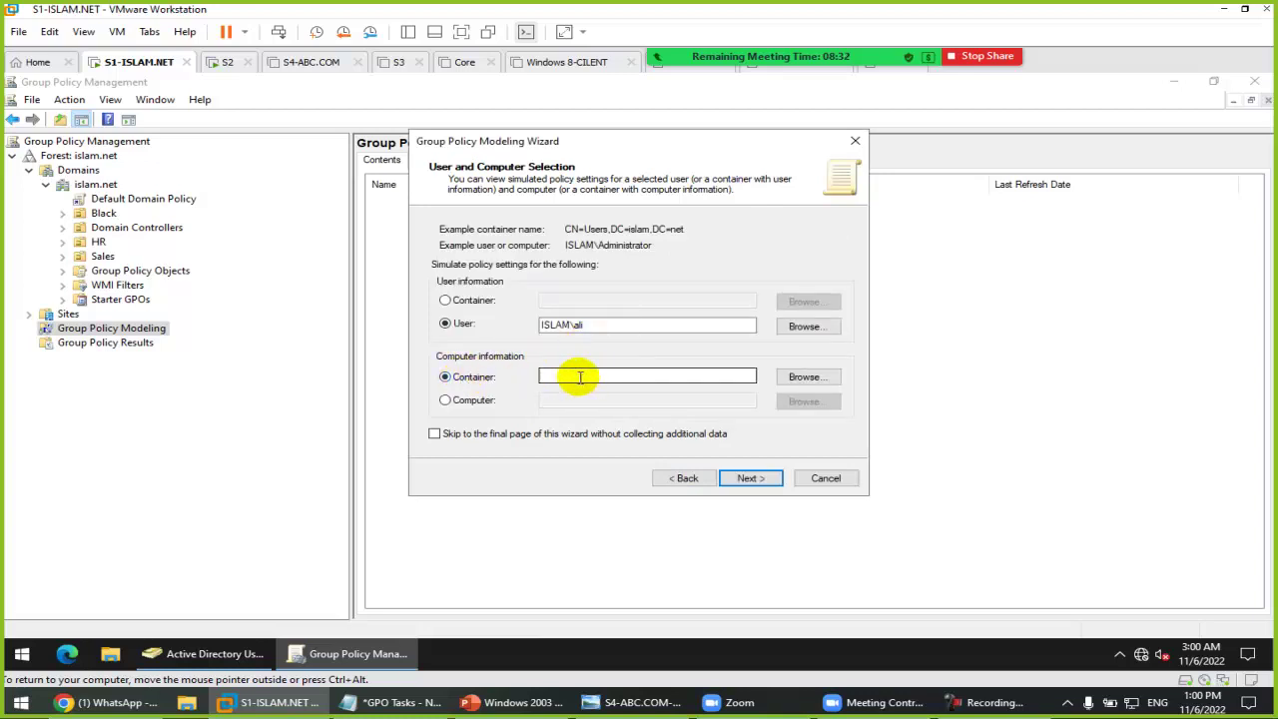
left_click(467, 401)
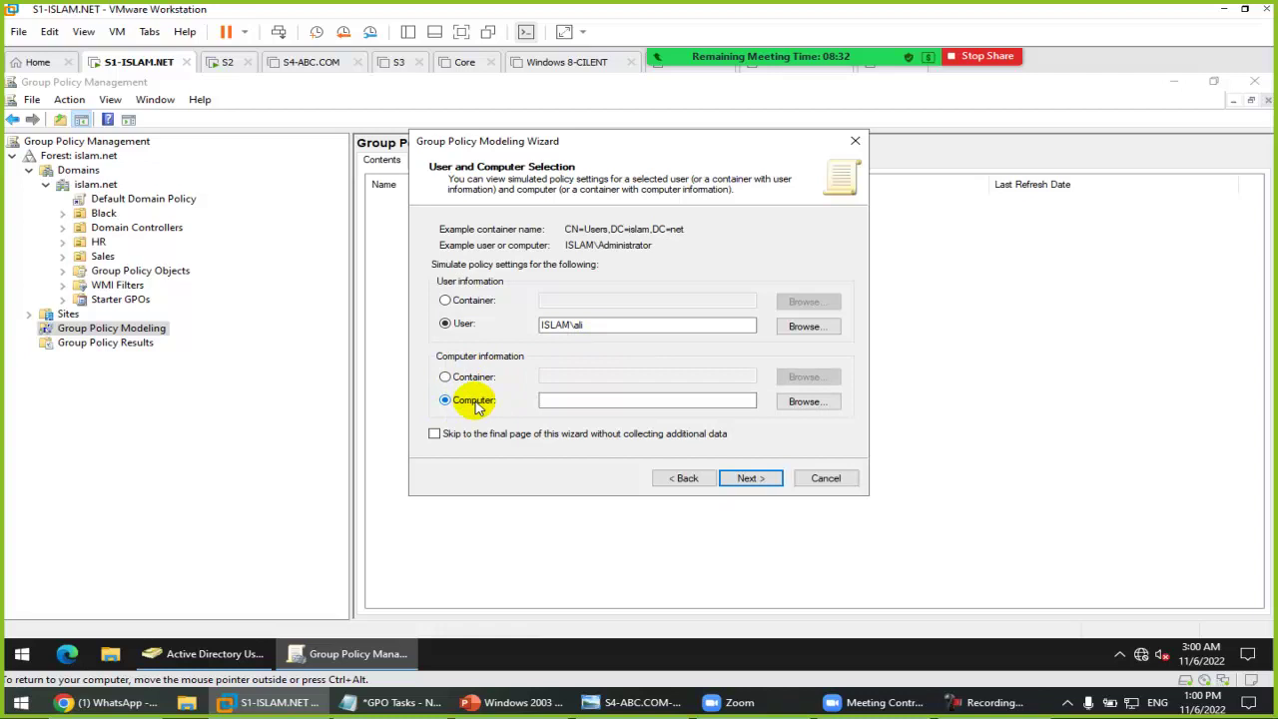
left_click(806, 402)
type("S")
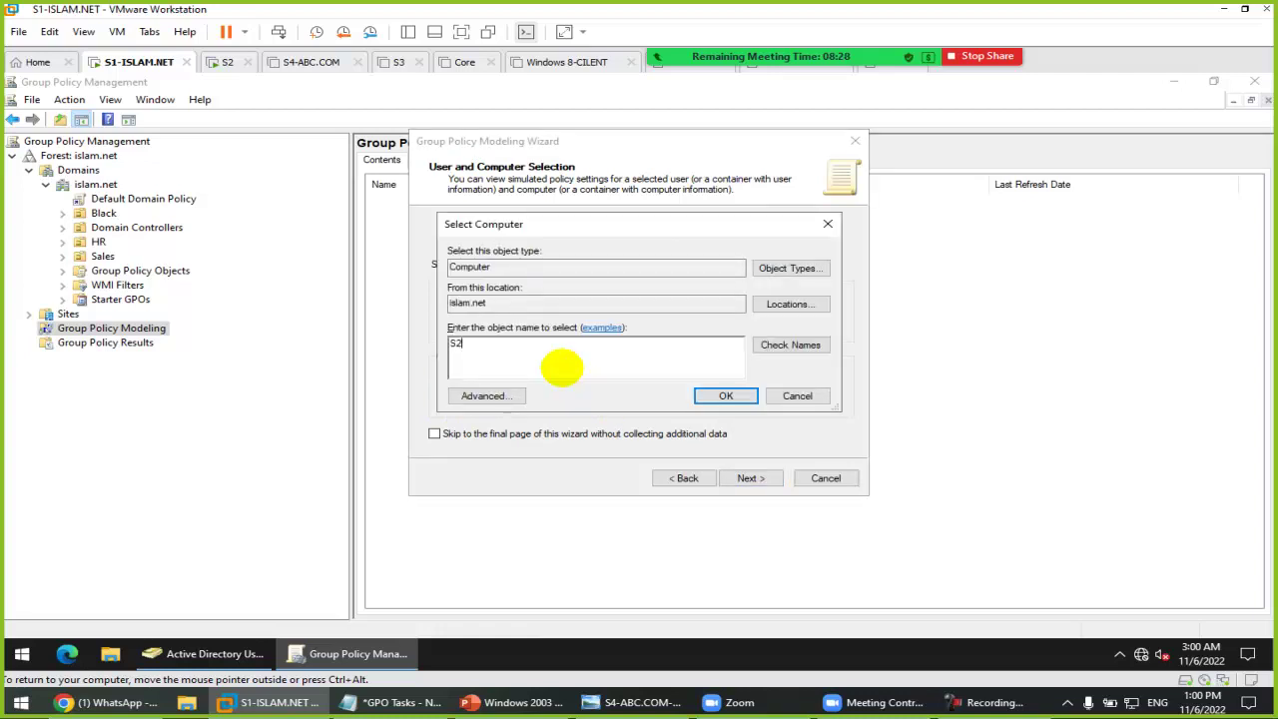
type("2")
key("Return")
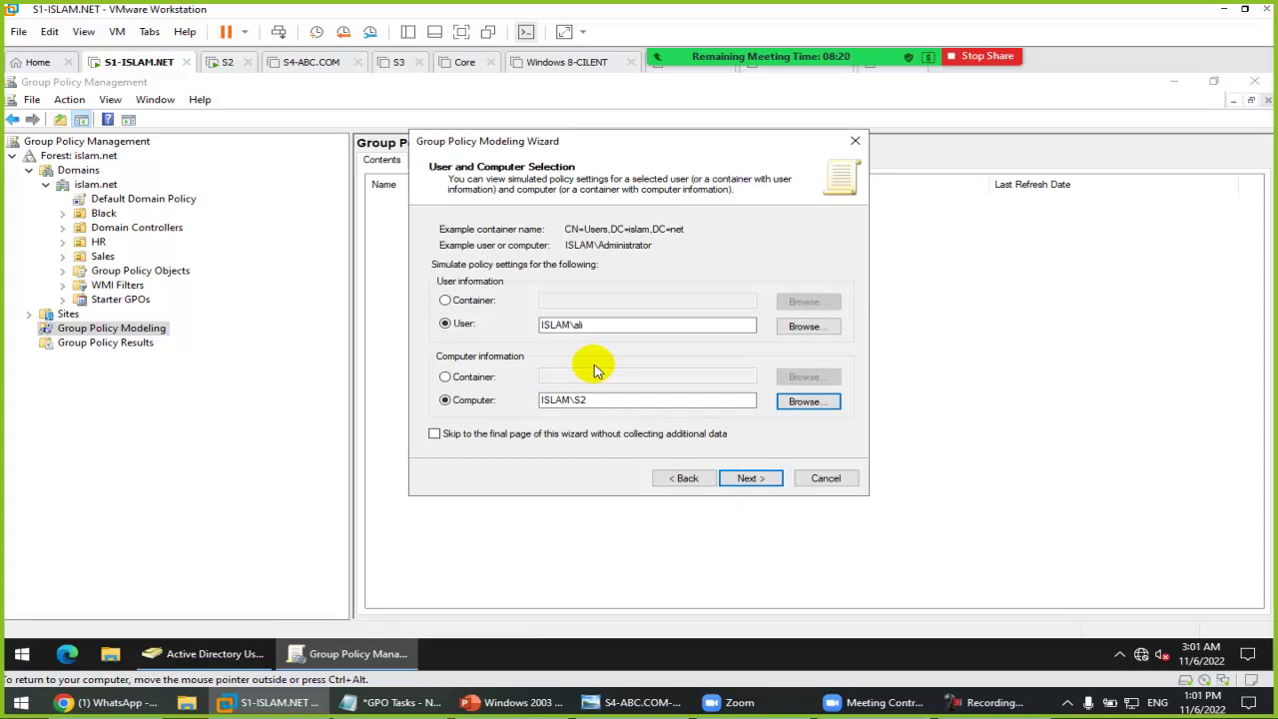
left_click(744, 481)
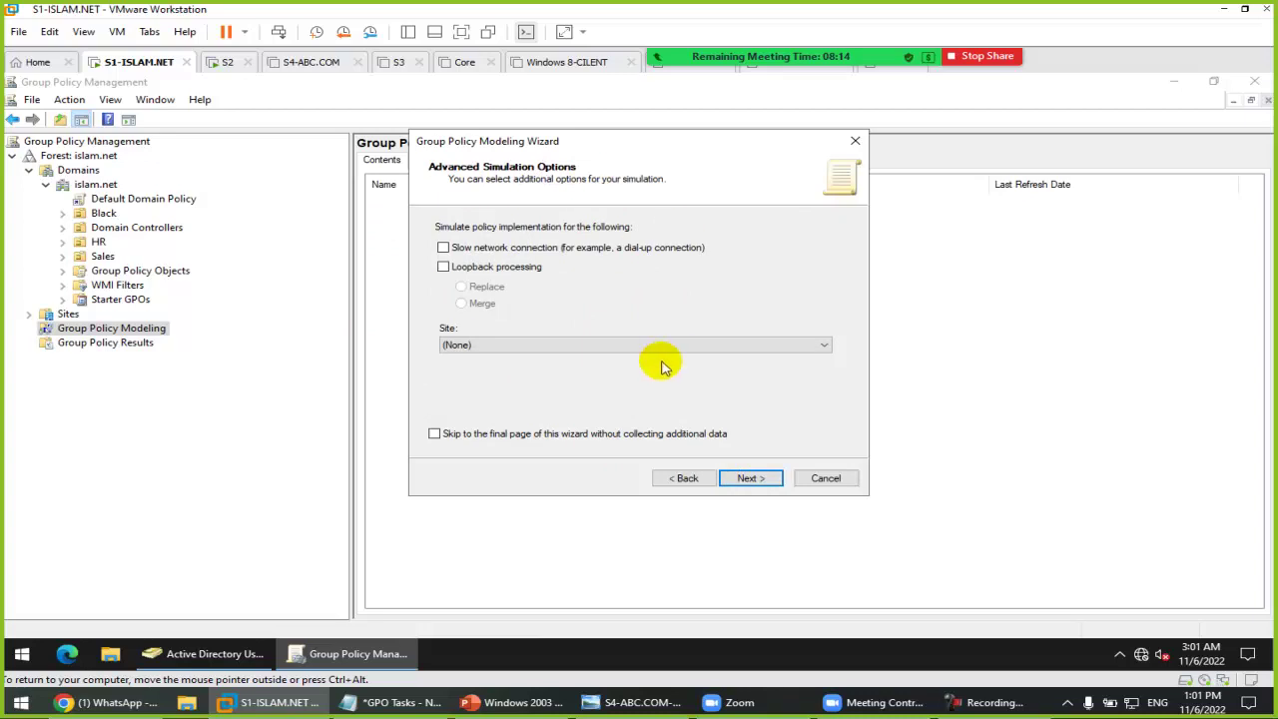
Step: Set both the user and computer Active Directory locations to the Black OU in the islam domain
left_click(764, 483)
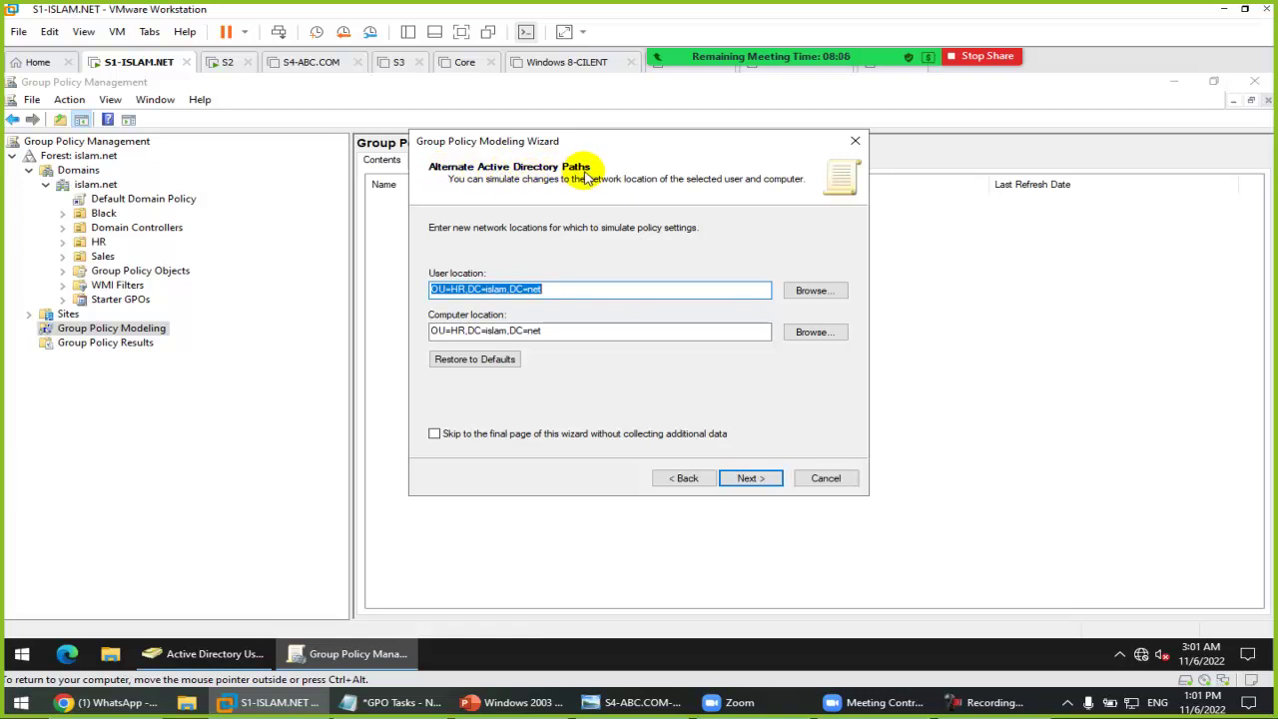
left_click(815, 290)
double_click(556, 255)
left_click(576, 265)
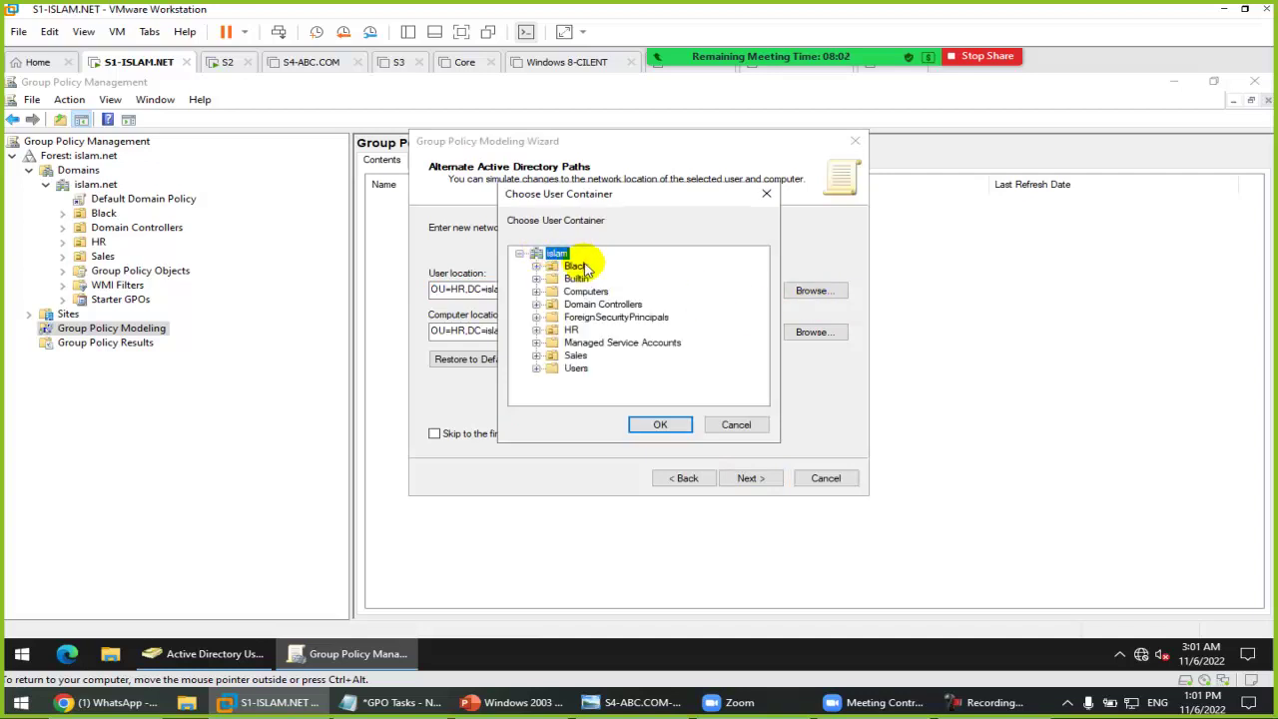
left_click(659, 425)
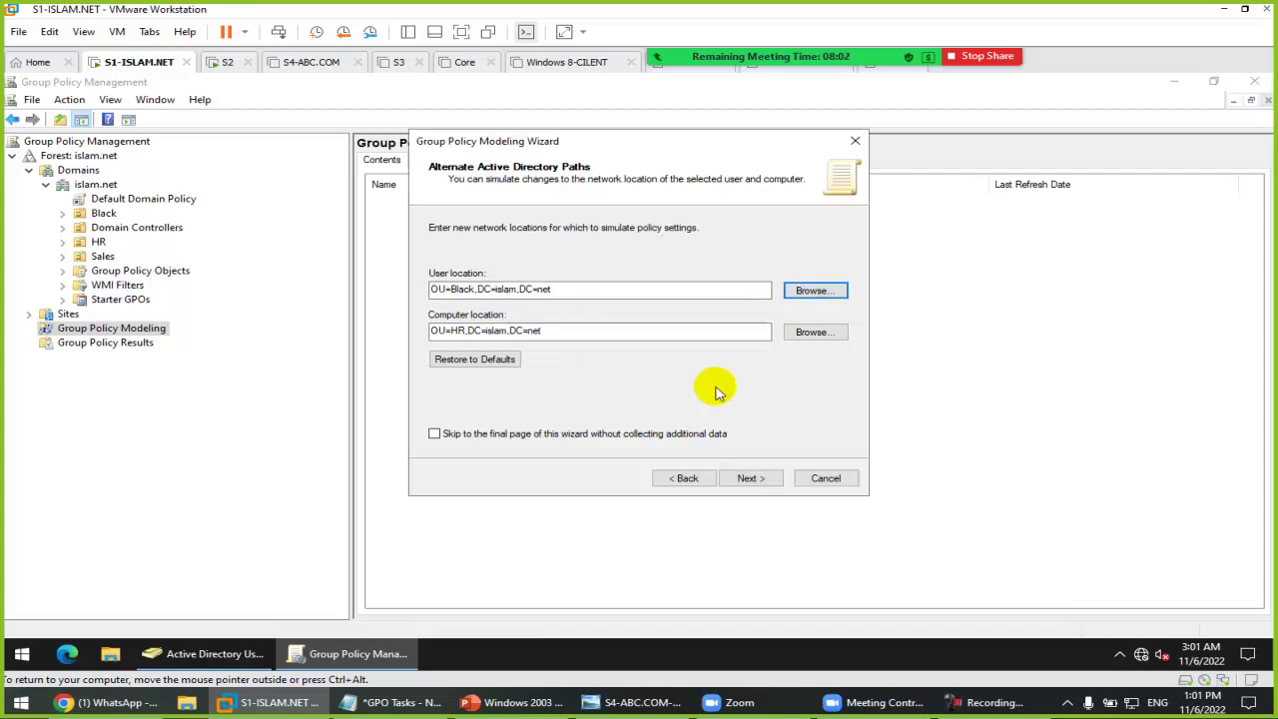
left_click(813, 334)
left_click(583, 266)
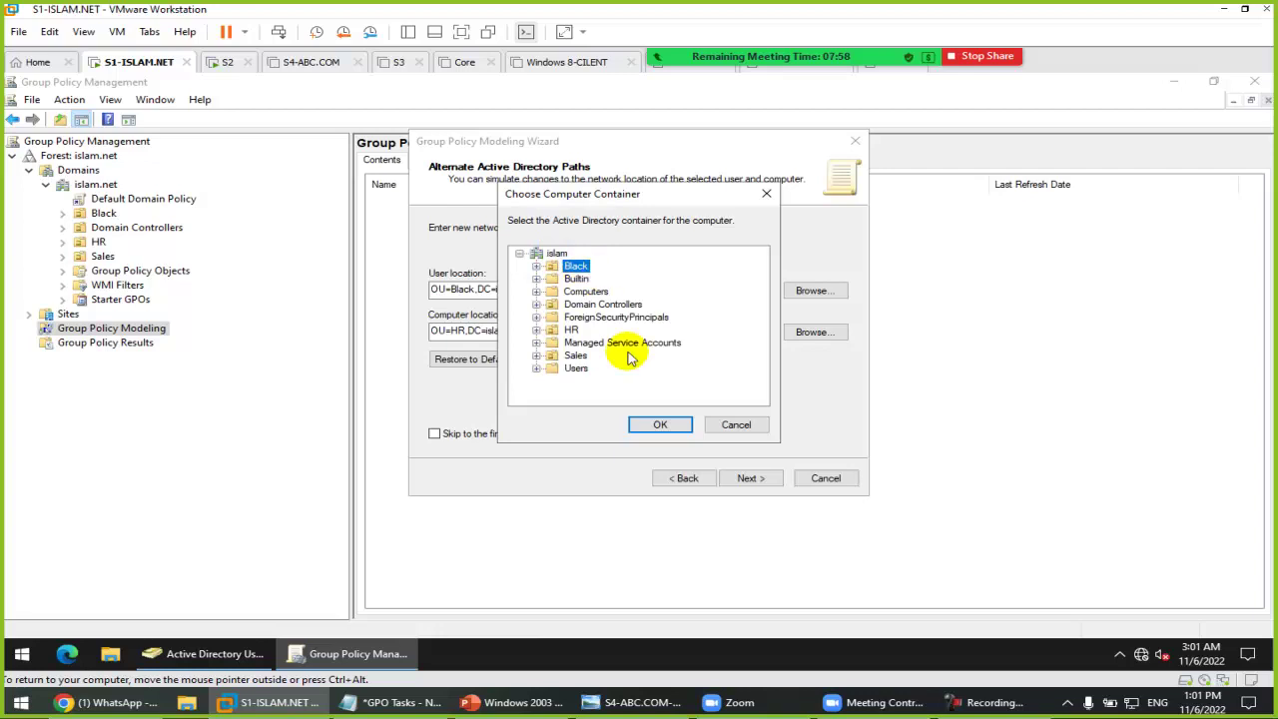
left_click(658, 424)
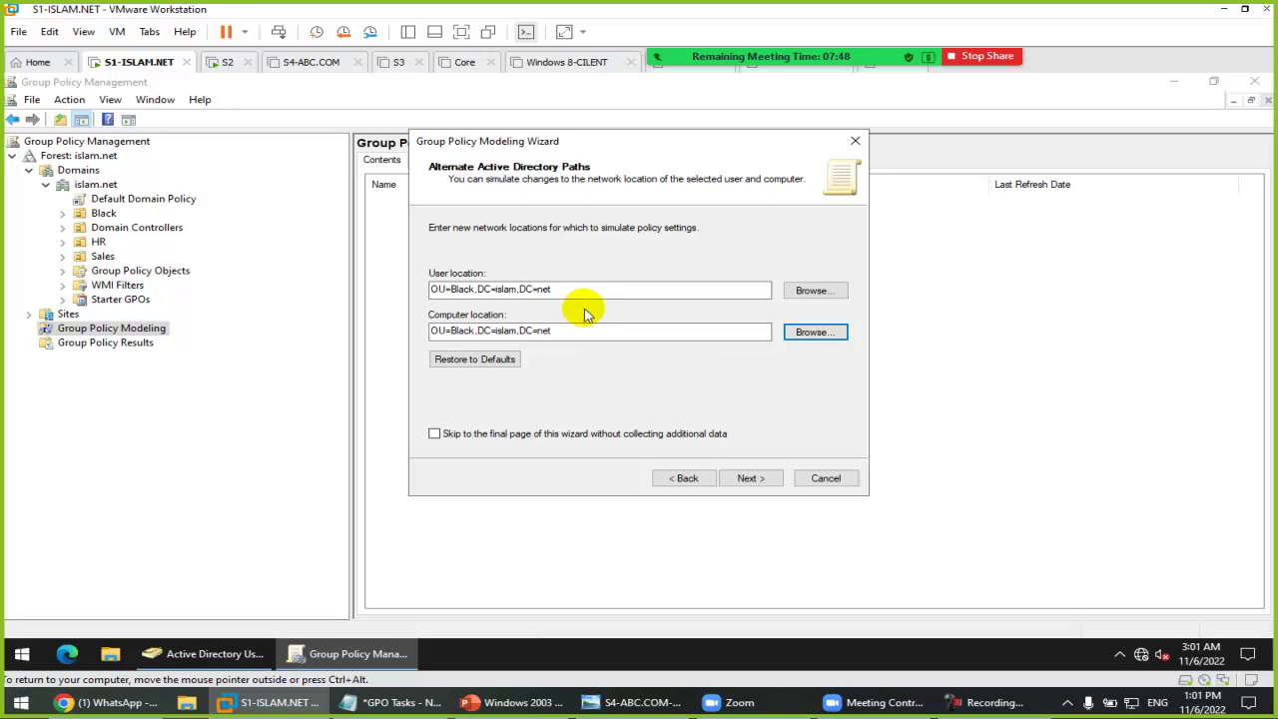
Step: Keep the default security groups and all linked WMI filters, then run the simulation
left_click(749, 477)
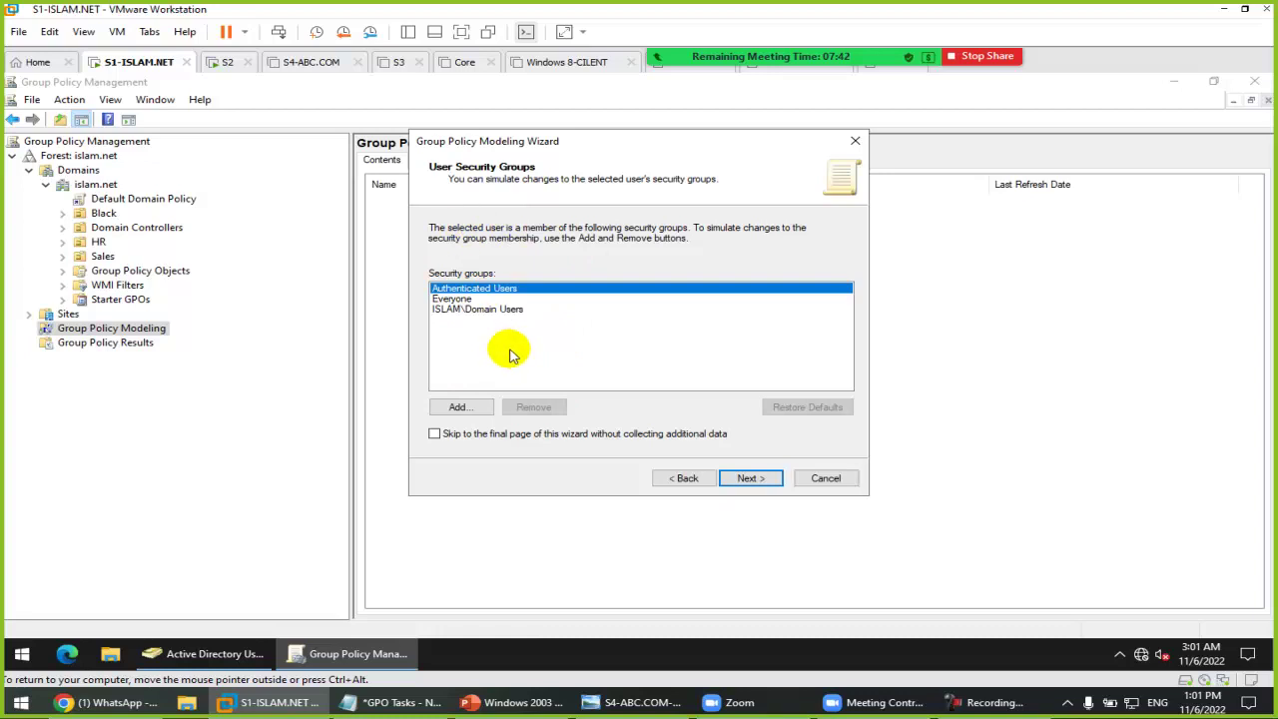
left_click(751, 478)
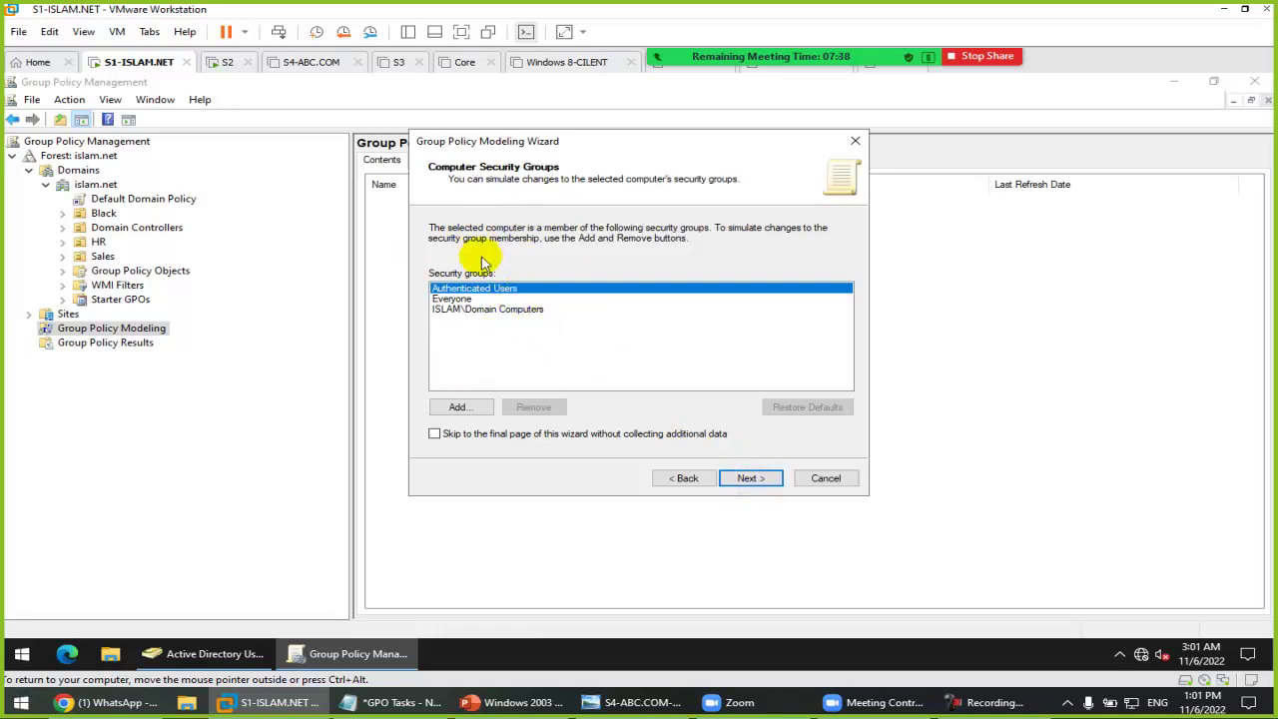
left_click(755, 486)
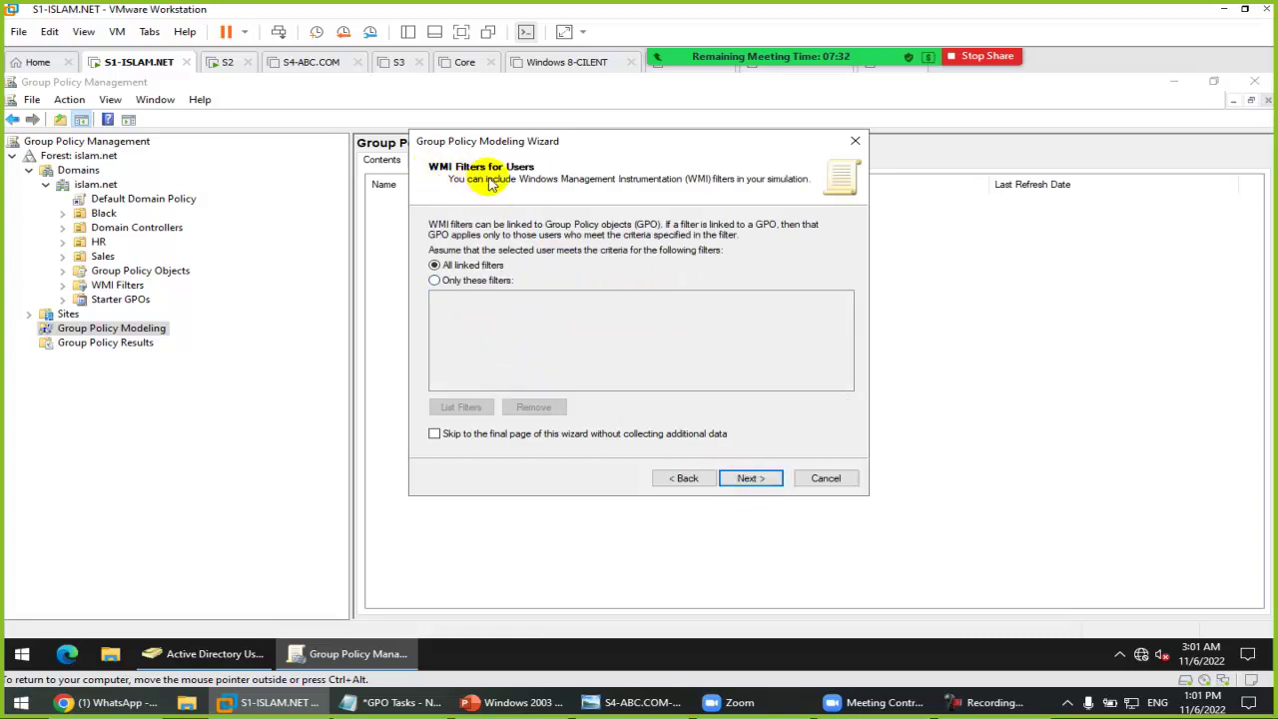
left_click(749, 478)
left_click(751, 479)
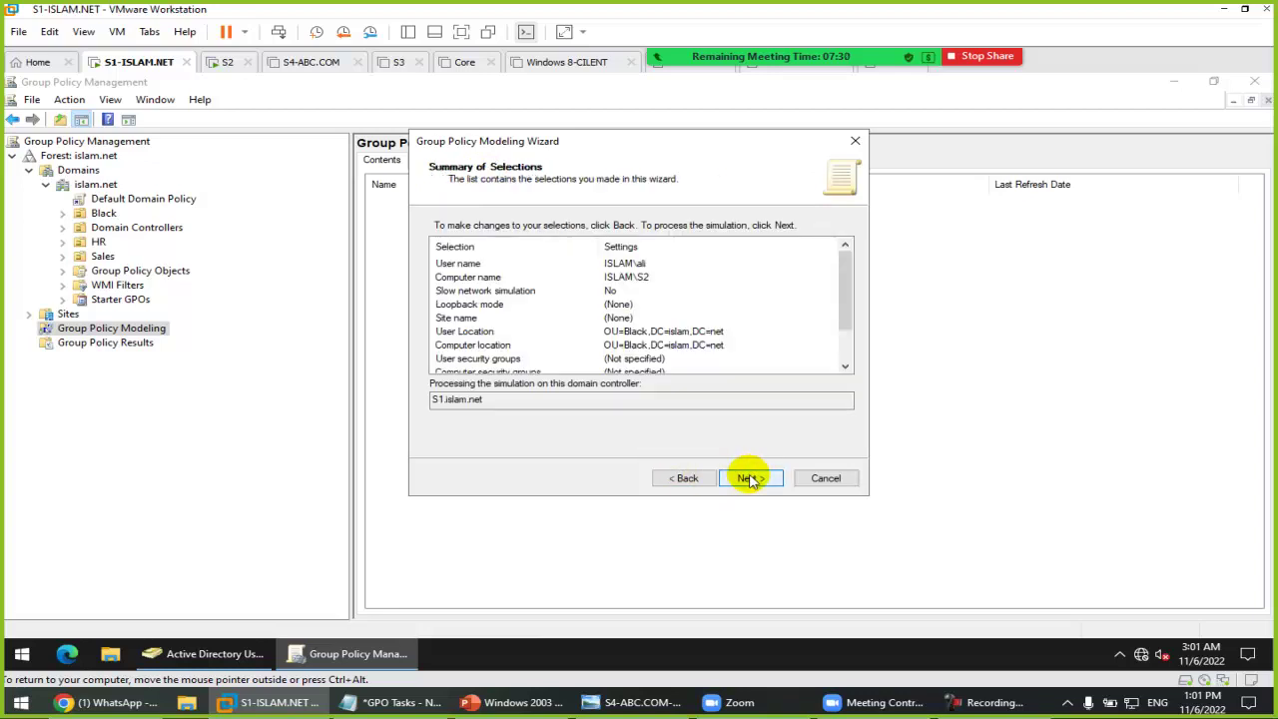
left_click(750, 478)
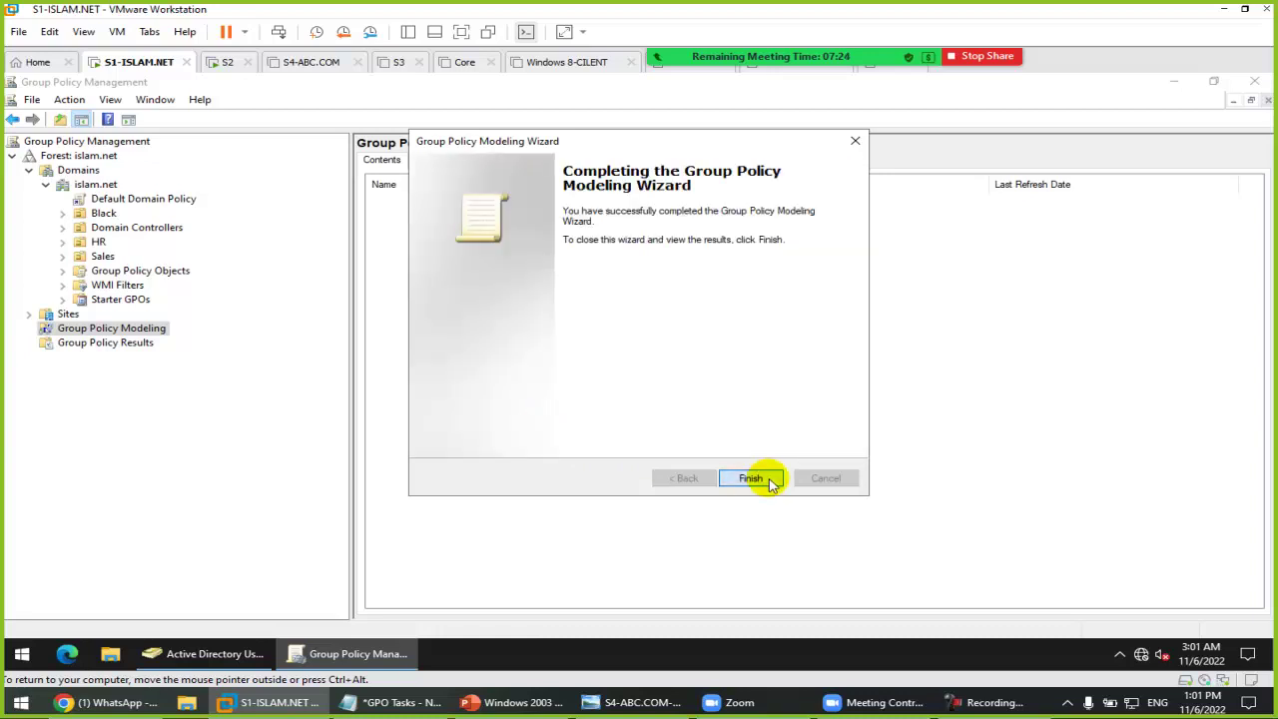
Step: Finish the wizard and open the Details tab of the S2 modeling report
left_click(770, 481)
left_click(426, 163)
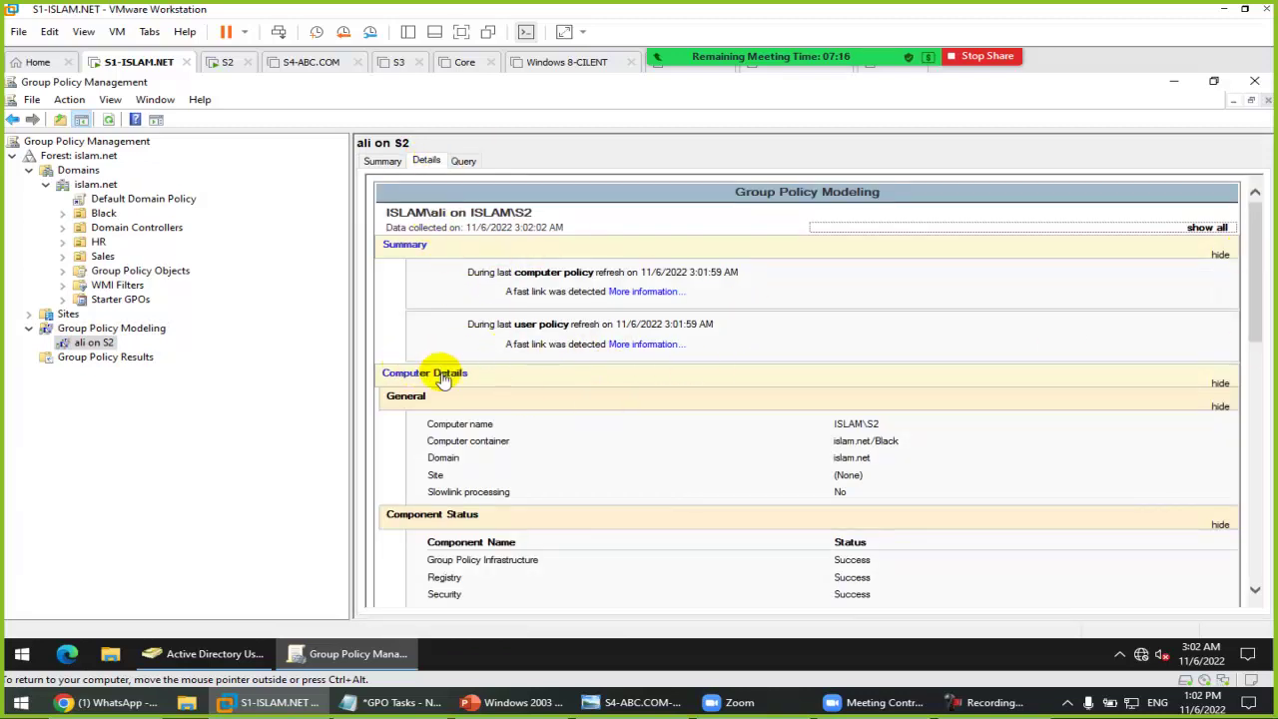
left_click_drag(1255, 264, 1264, 544)
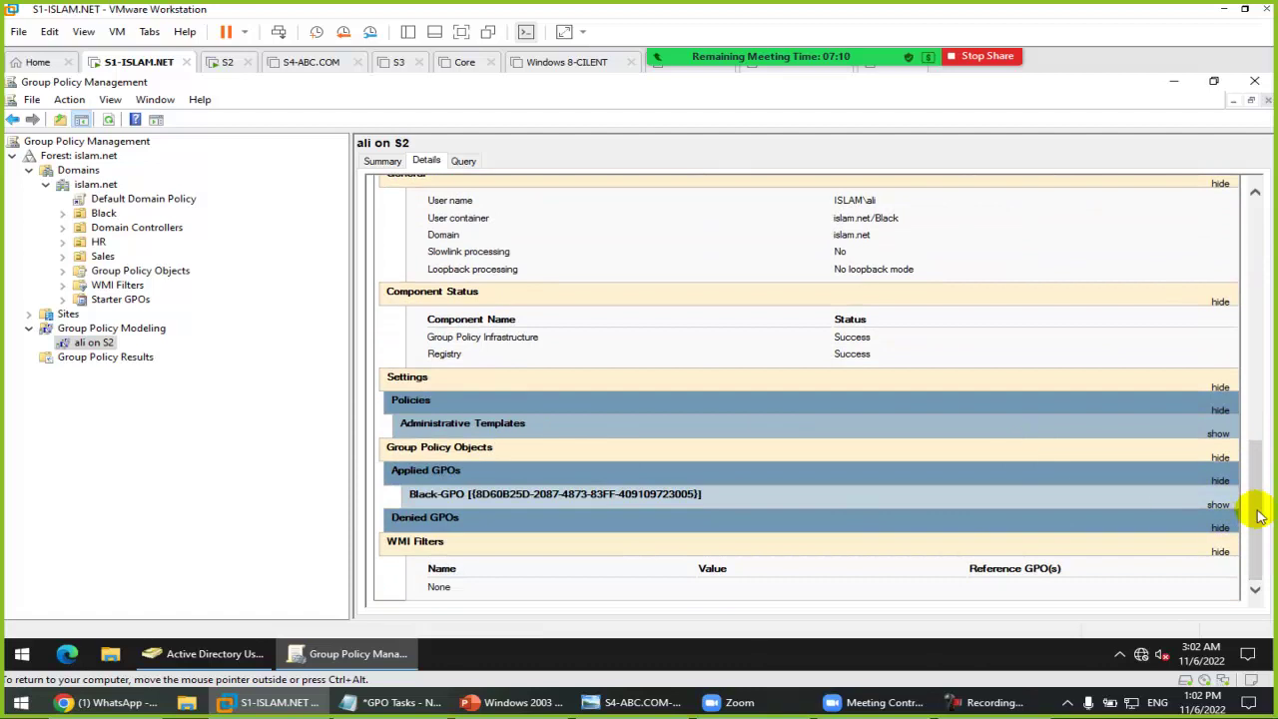
Step: Expand the Administrative Templates, Control Panel and System settings, then bring Active Directory Users and Computers forward
left_click(486, 422)
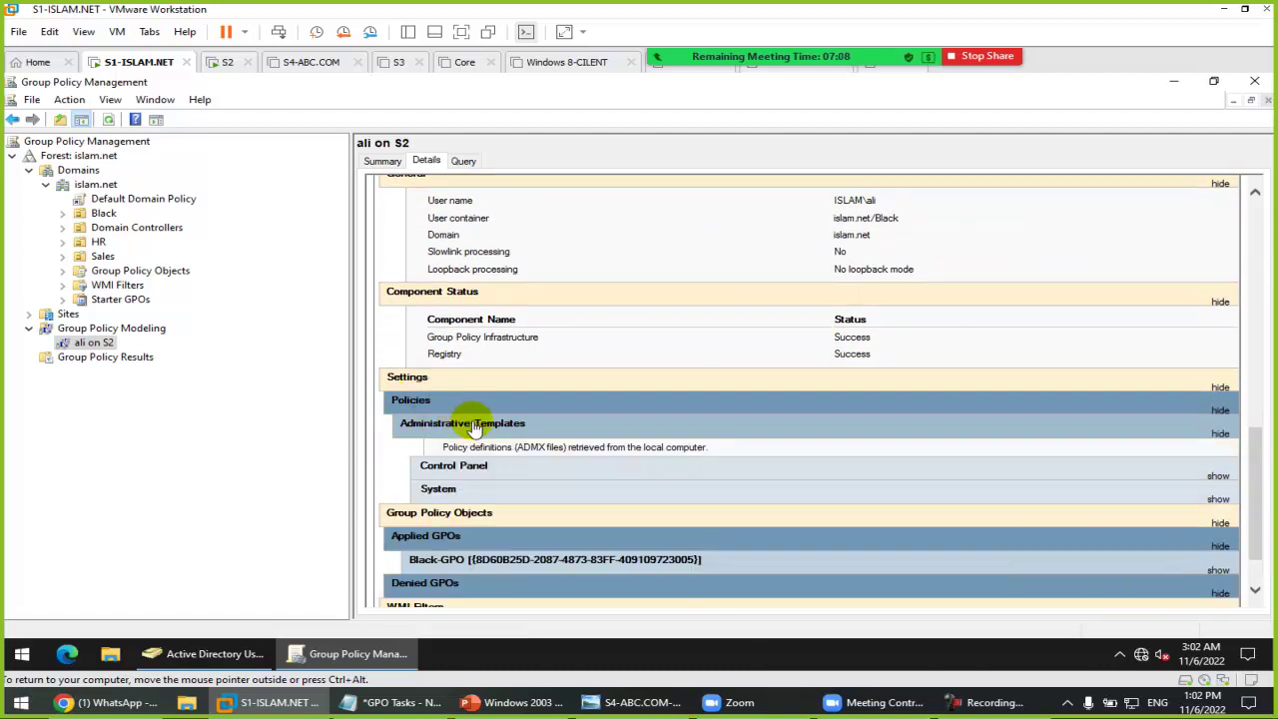
left_click(486, 469)
scroll(656, 499, "down", 2)
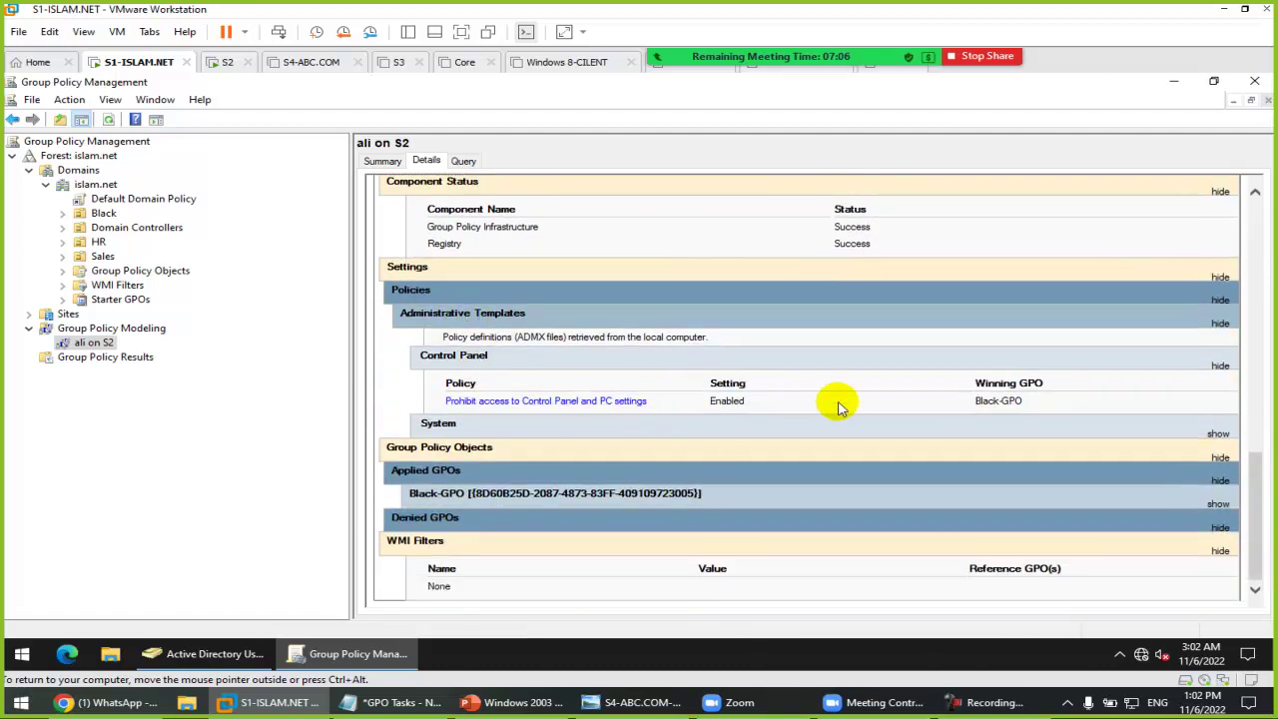
left_click(478, 430)
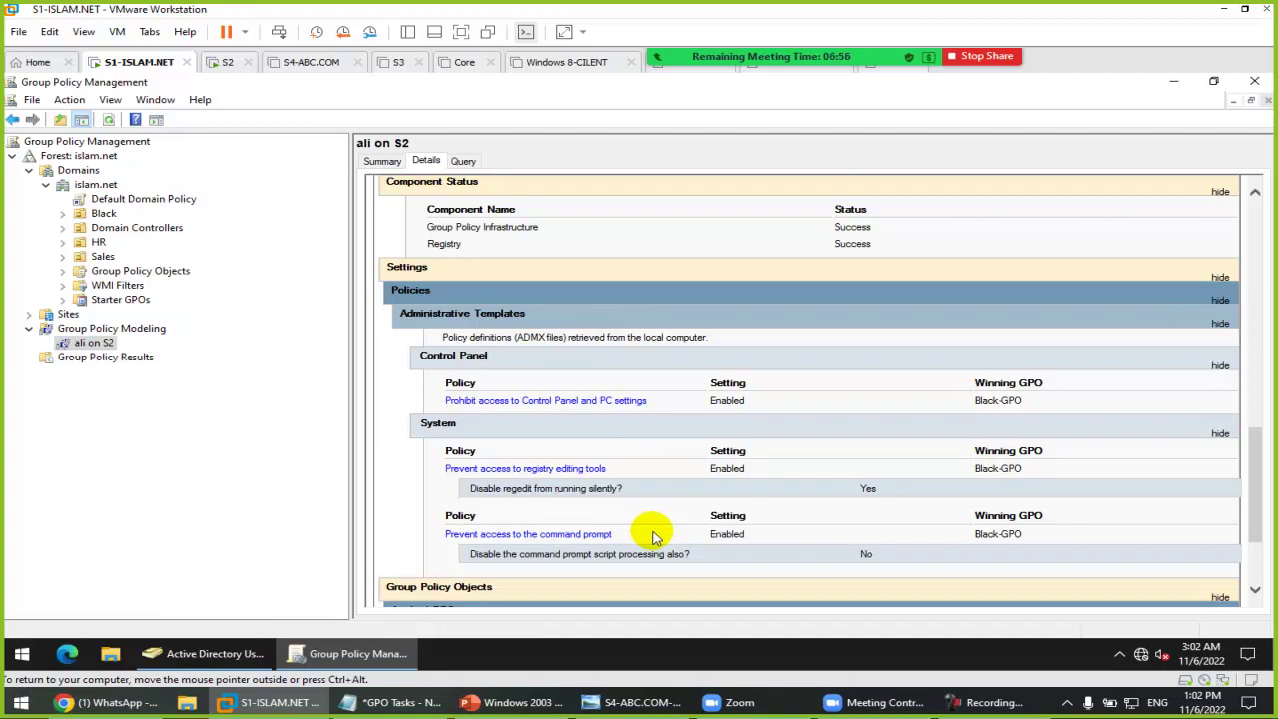
left_click(188, 654)
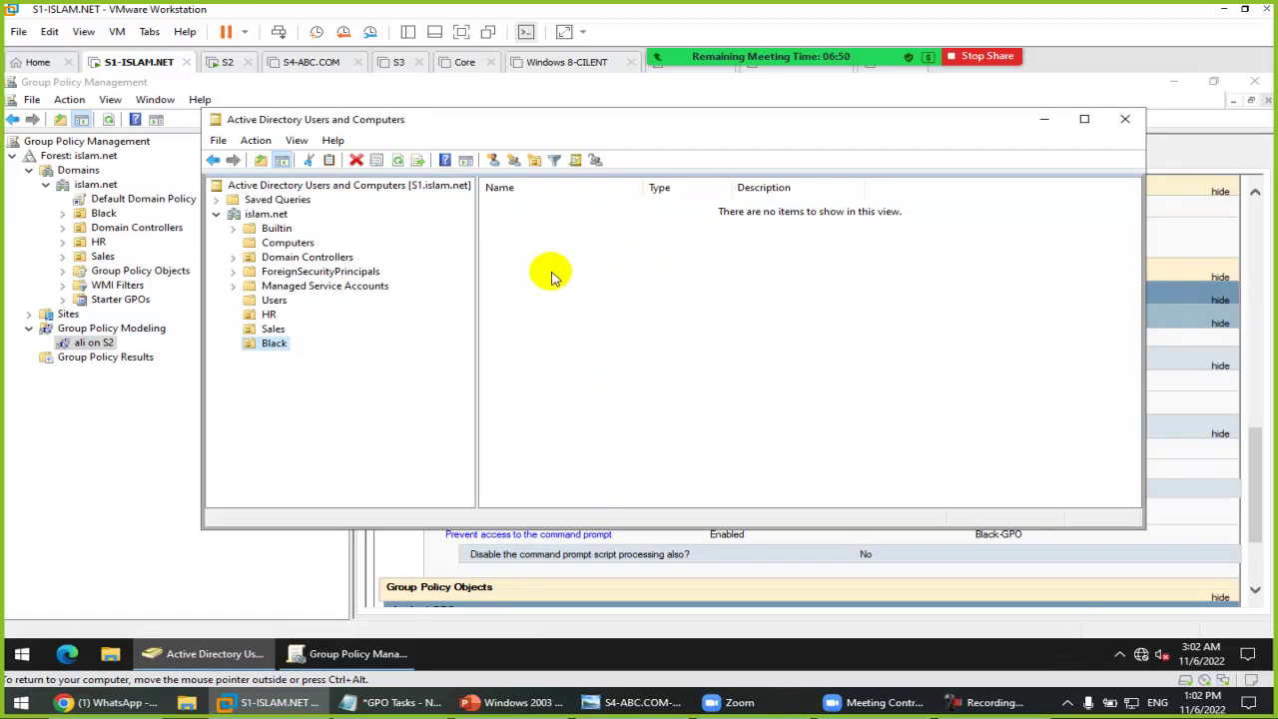
Step: Glance at the GPO Tasks notes and the Zoom participants list, then return to Group Policy Management on the domain controller
left_click(400, 702)
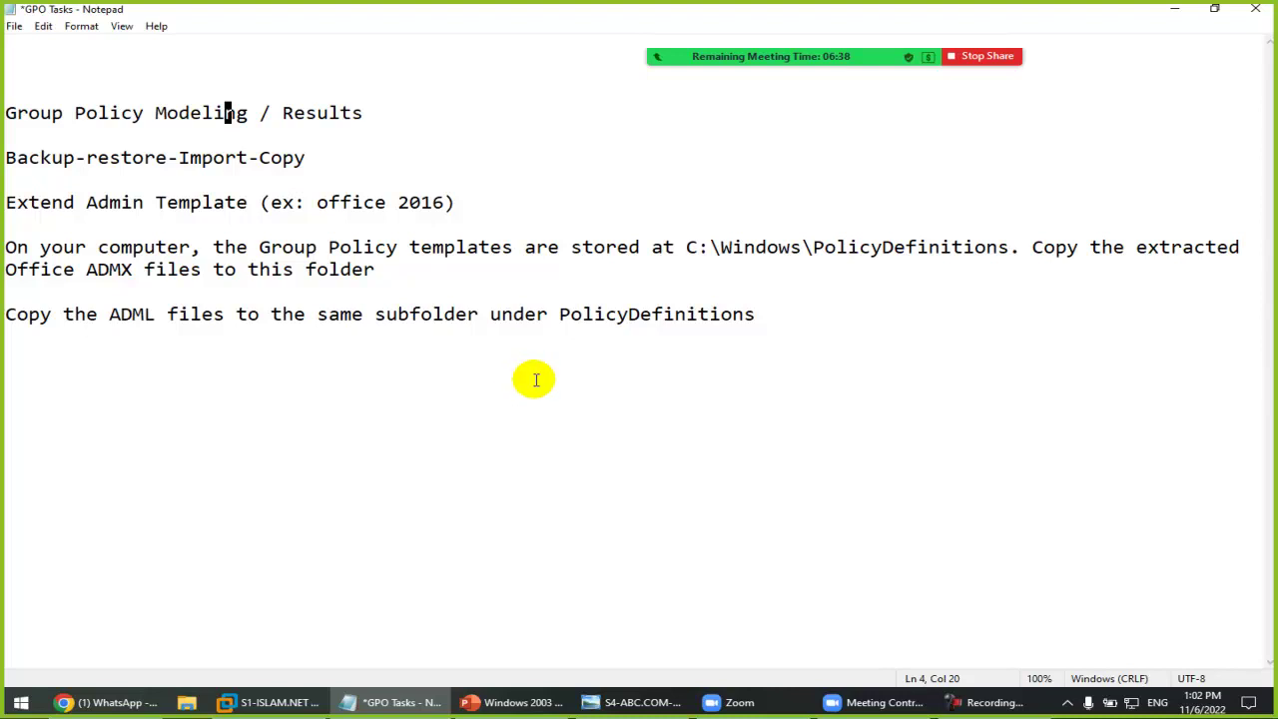
mouse_move(774, 50)
left_click(689, 36)
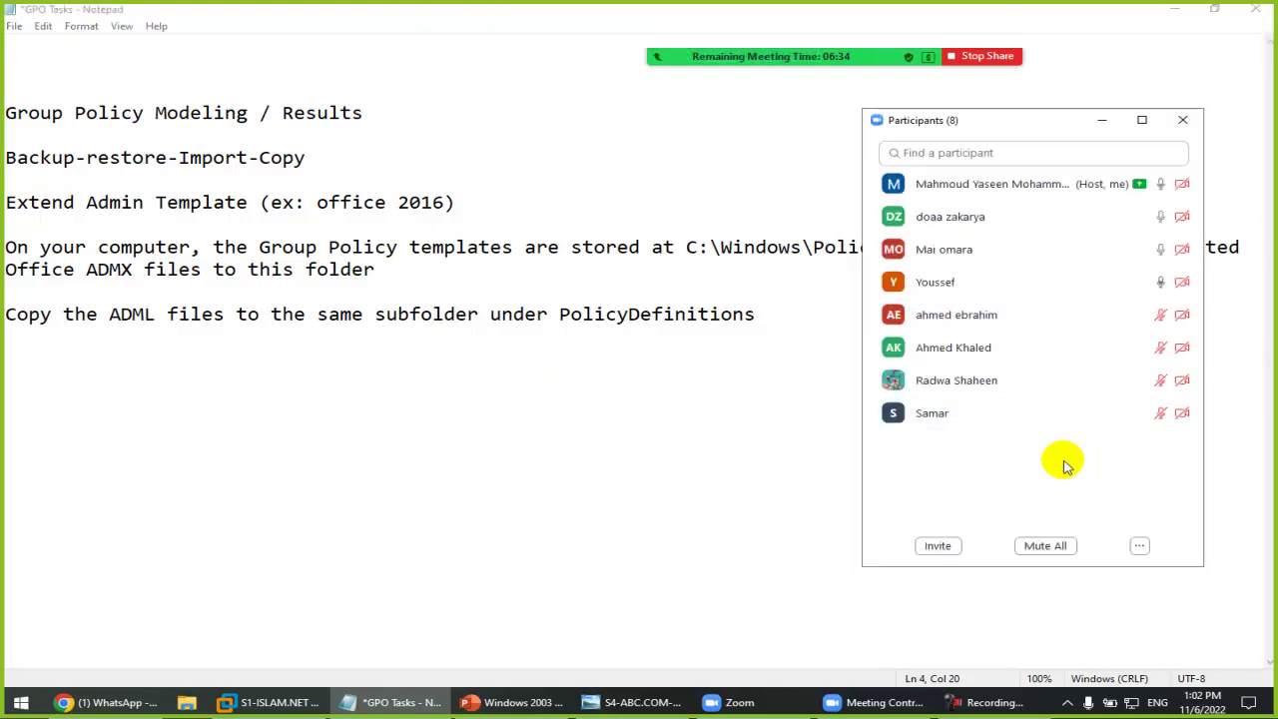
left_click(1182, 119)
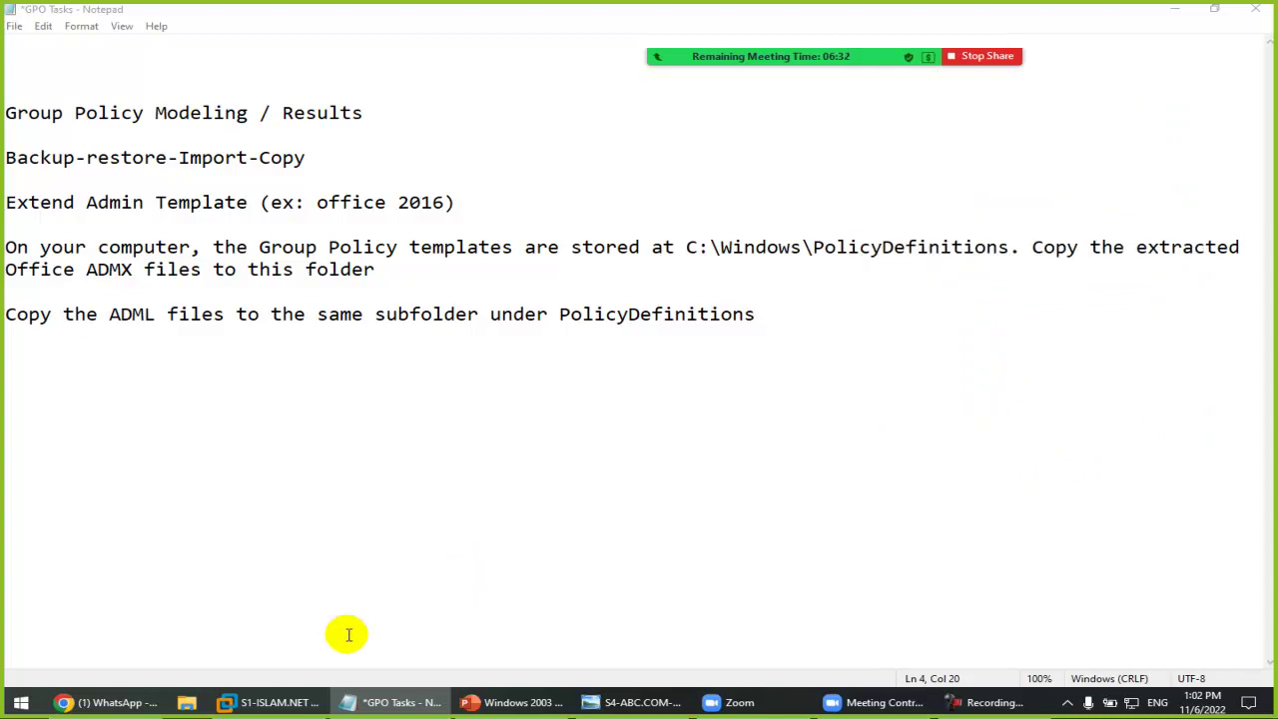
left_click(271, 701)
left_click(55, 484)
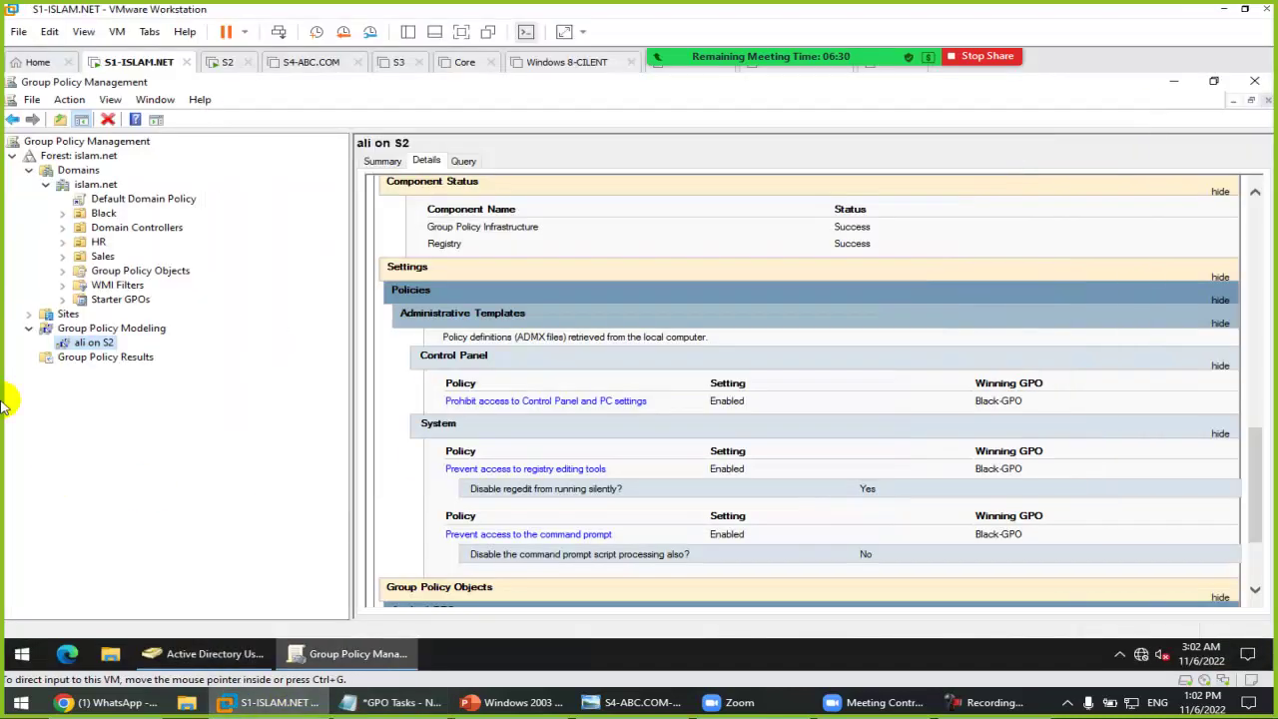
Step: Reselect the S2 modeling report and check the Group Policy Modeling context menu before switching to the GPO Tasks notes
left_click(88, 342)
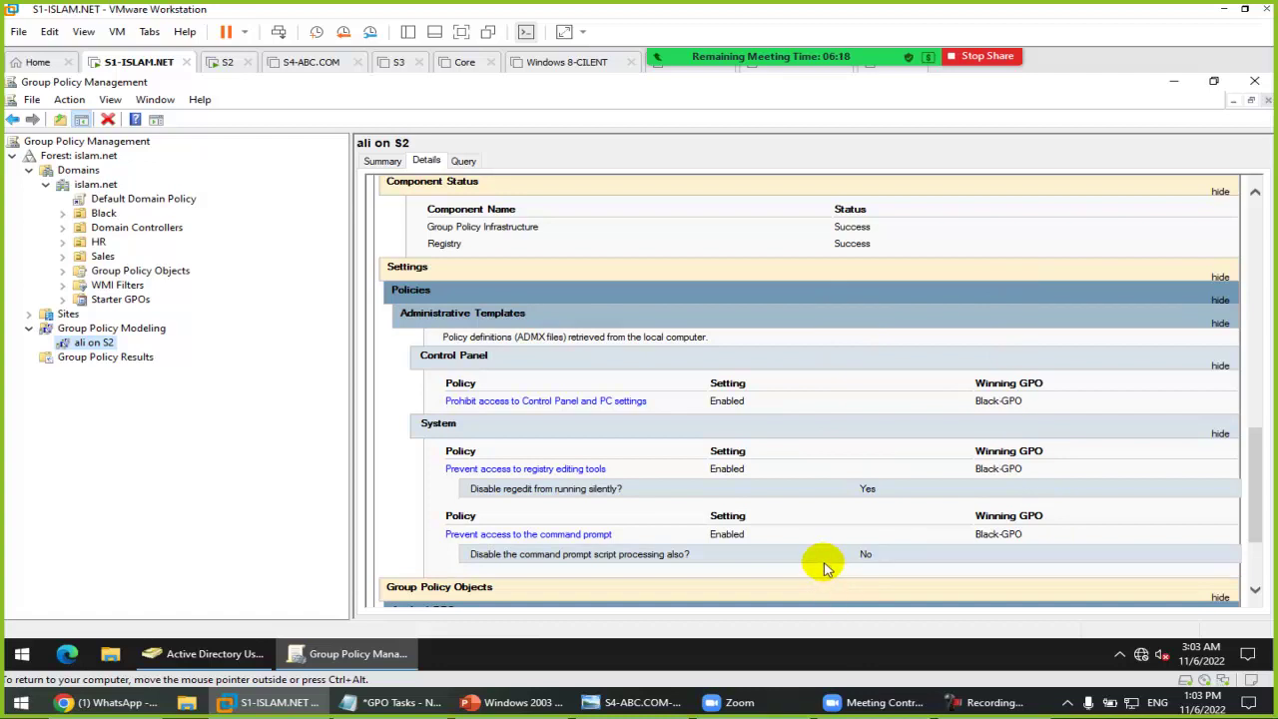
right_click(130, 329)
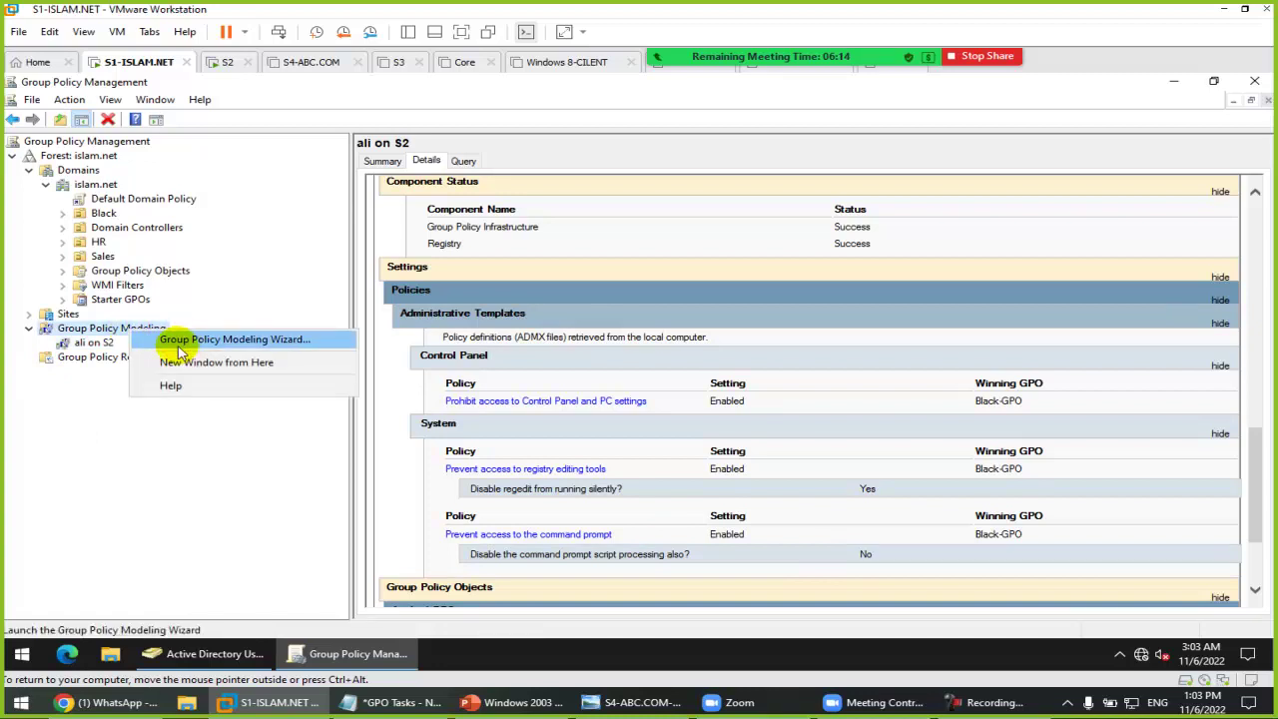
left_click(428, 163)
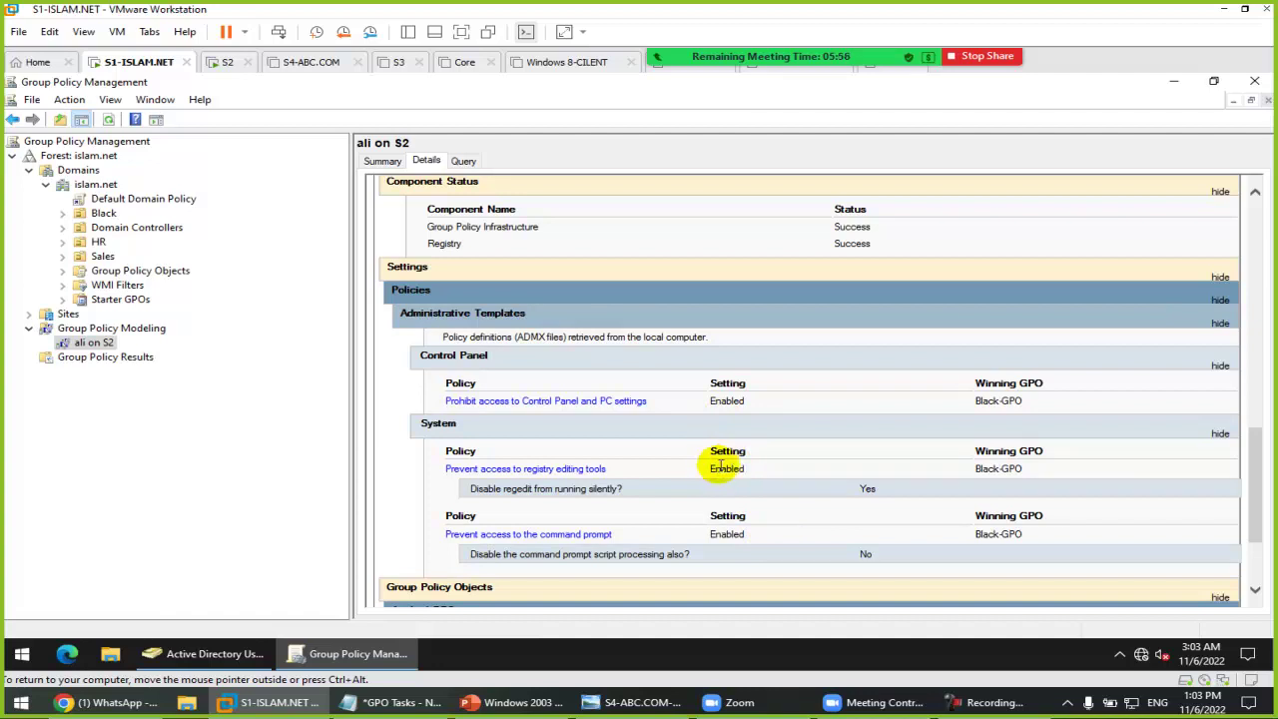
left_click(397, 702)
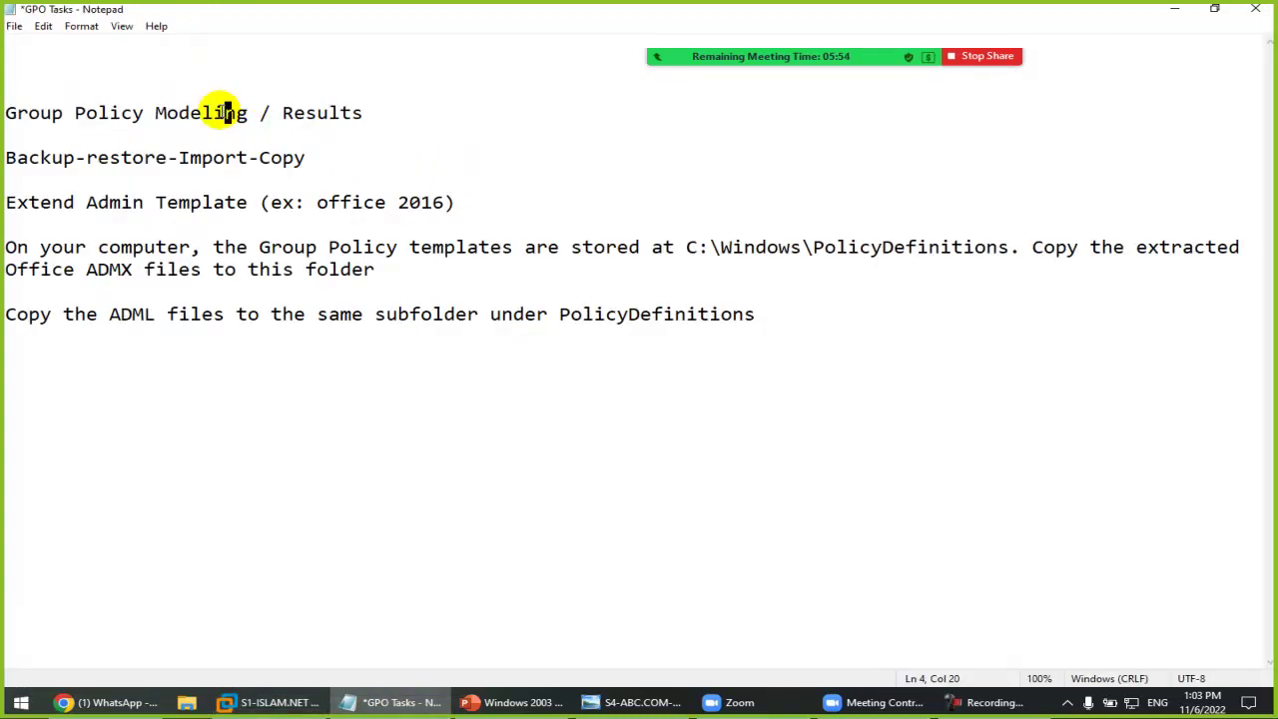
Step: Highlight 'Results' in the notes' first line, then switch to the S2 virtual machine tab in VMware
left_click(329, 112)
left_click_drag(294, 113, 365, 113)
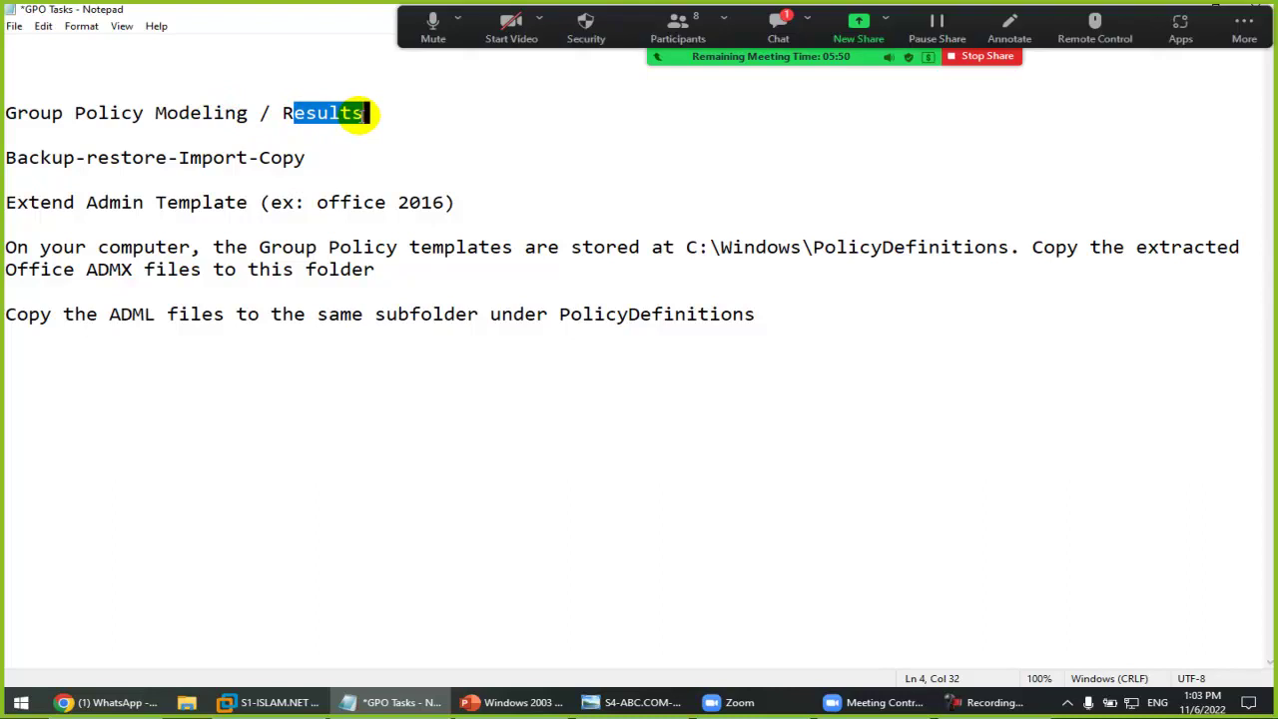
left_click(782, 25)
left_click(774, 201)
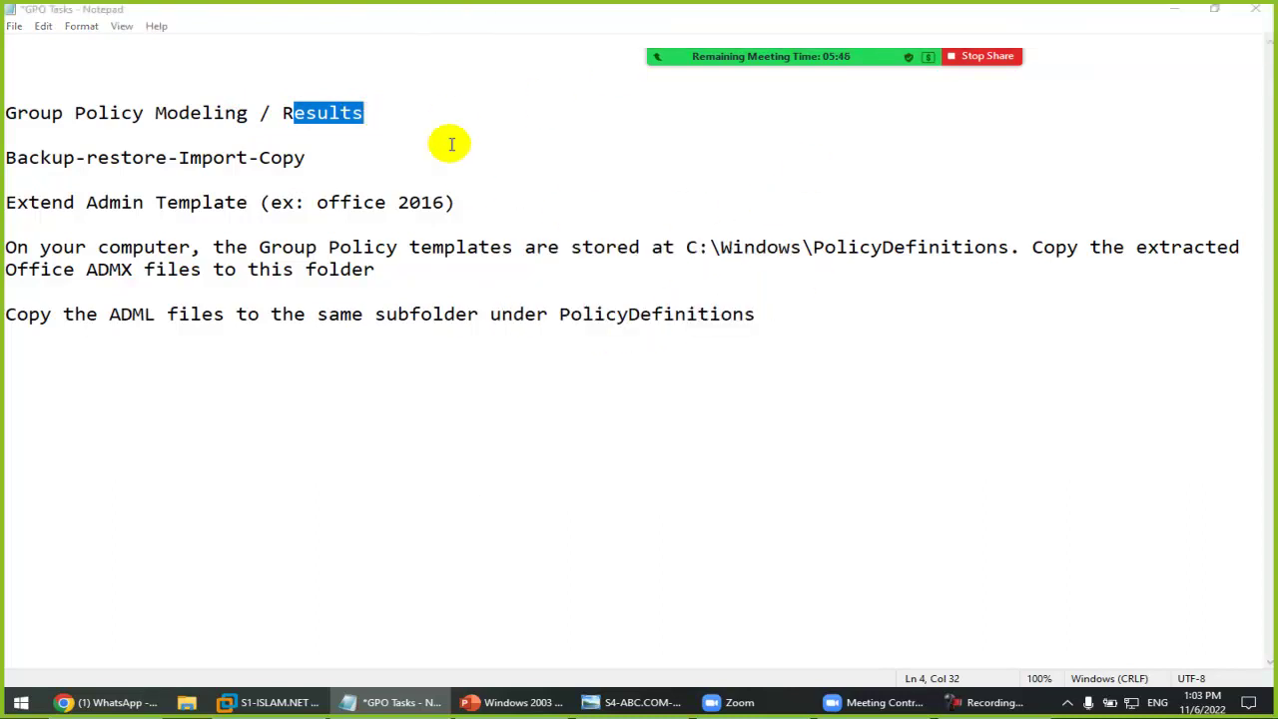
left_click(408, 118)
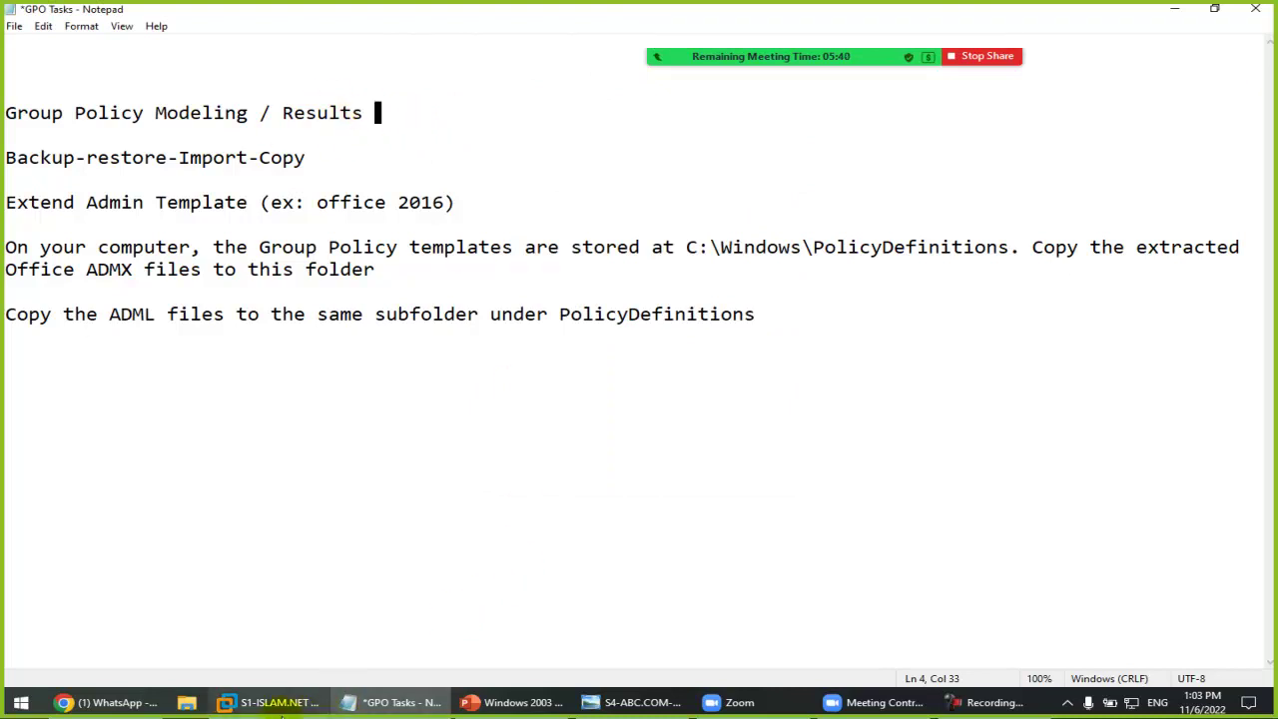
left_click(269, 702)
left_click(219, 62)
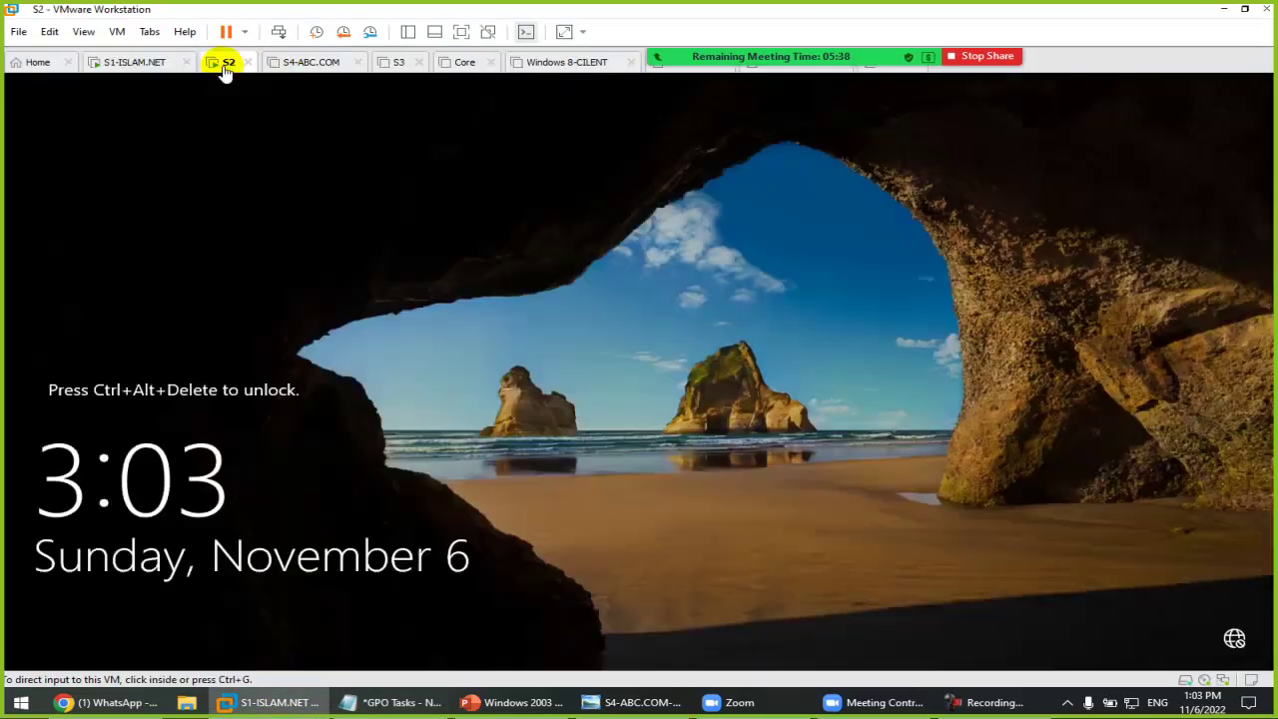
Step: Sign in to S2 as Other user with the Black OU user's username and password
left_click(274, 29)
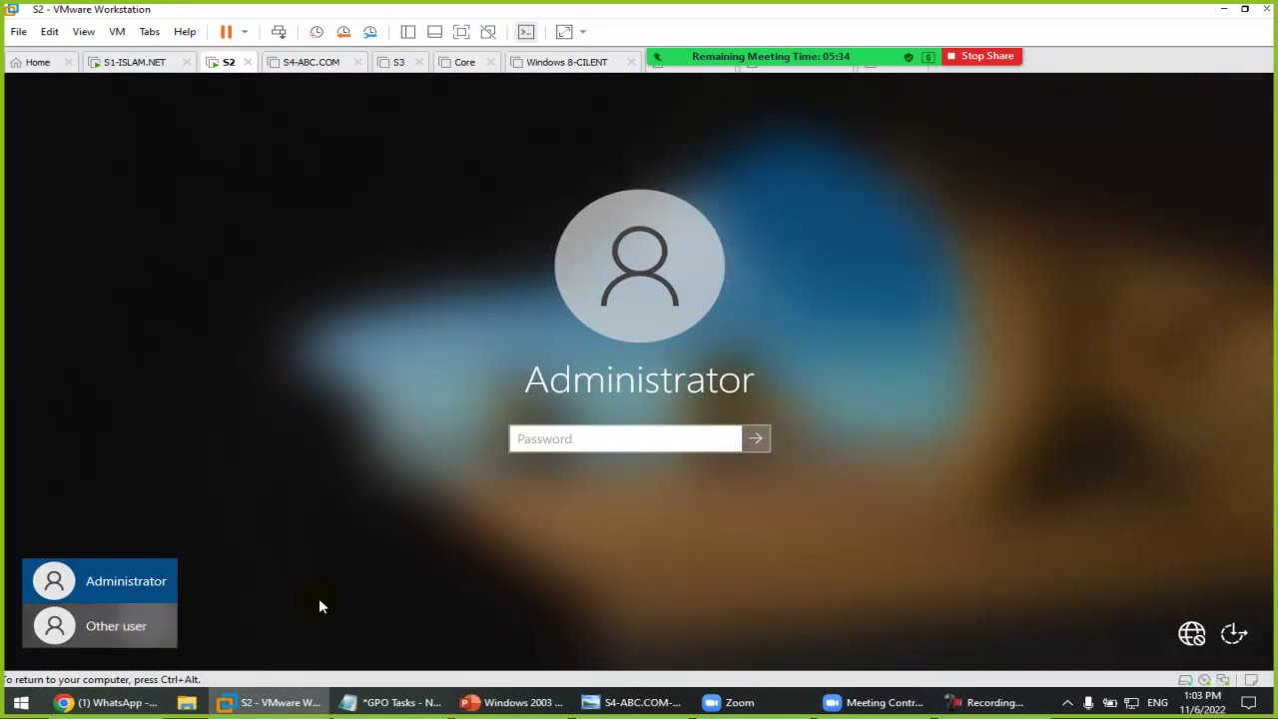
left_click(145, 625)
type("ali")
key("Tab")
type("P")
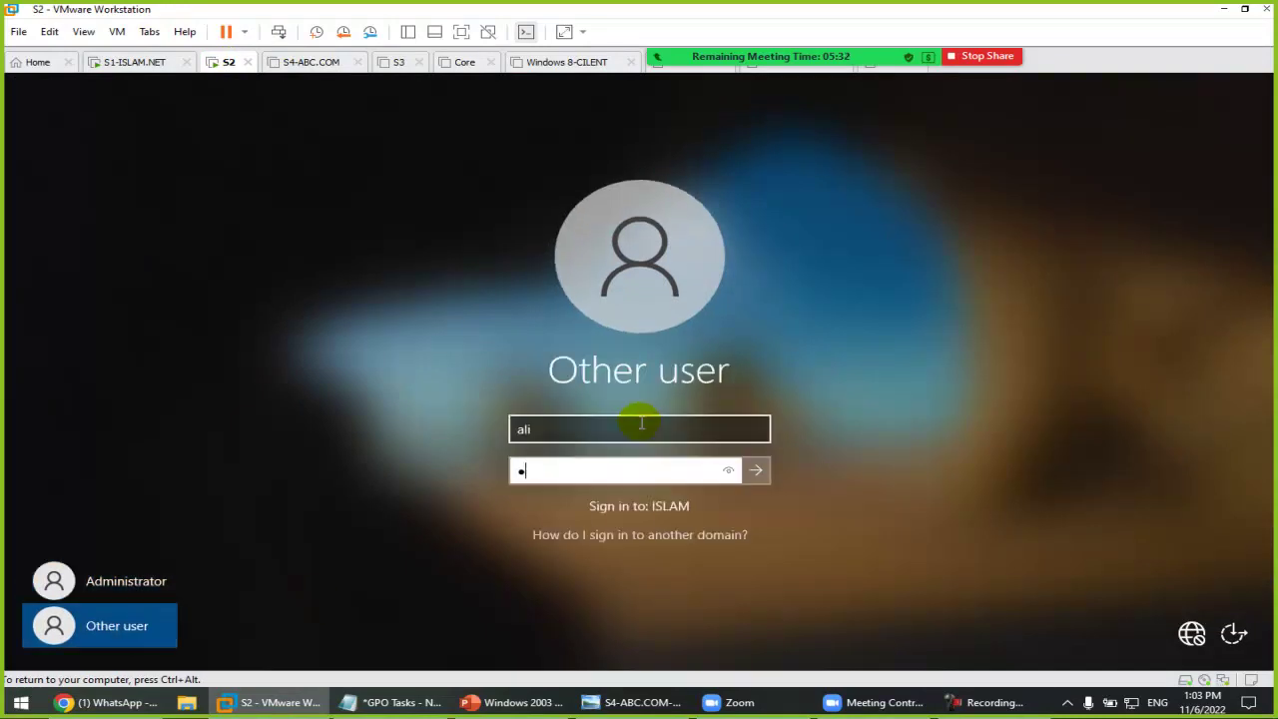
key("Return")
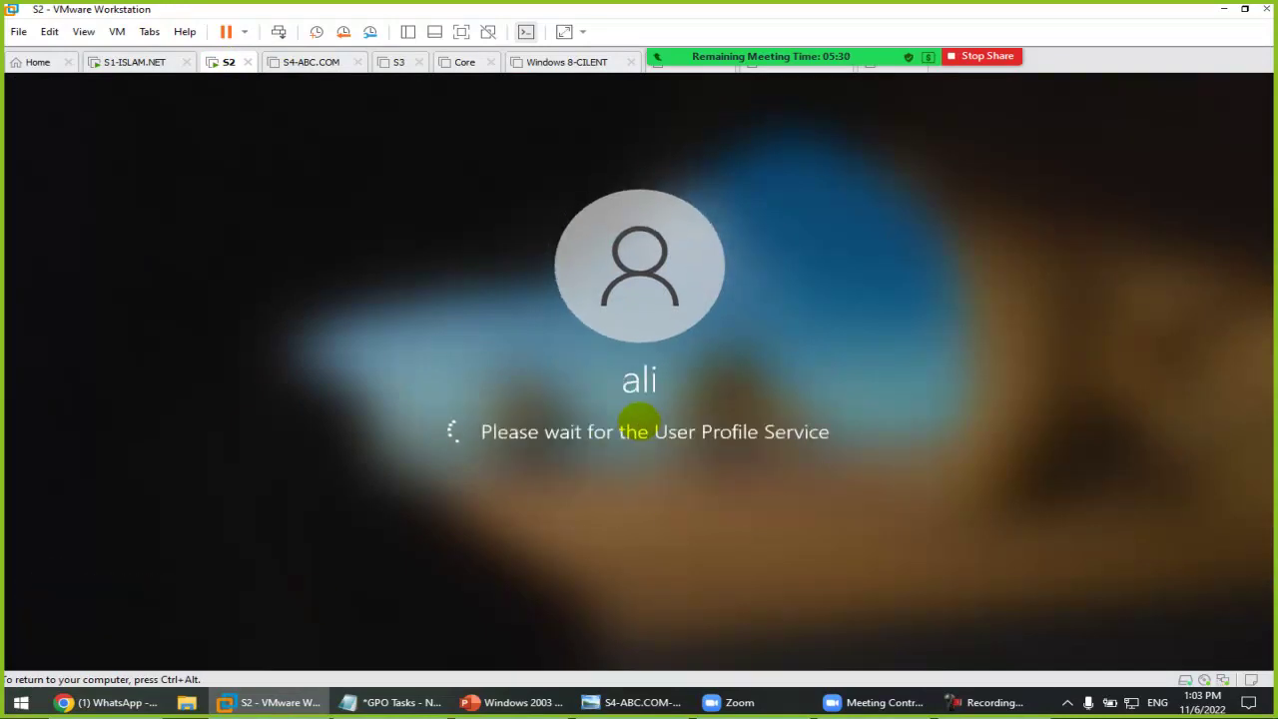
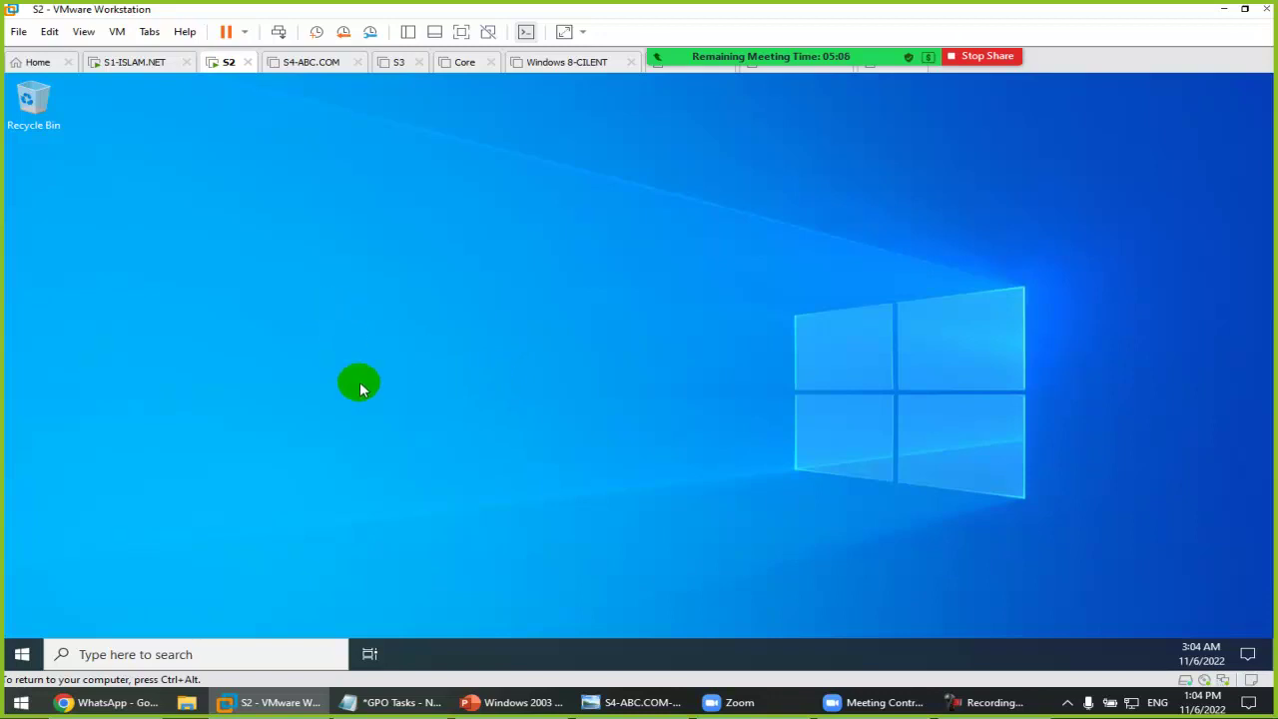
Step: Open Control Panel on S2, then list the HR OU's members in Active Directory Users and Computers on S1
left_click(20, 654)
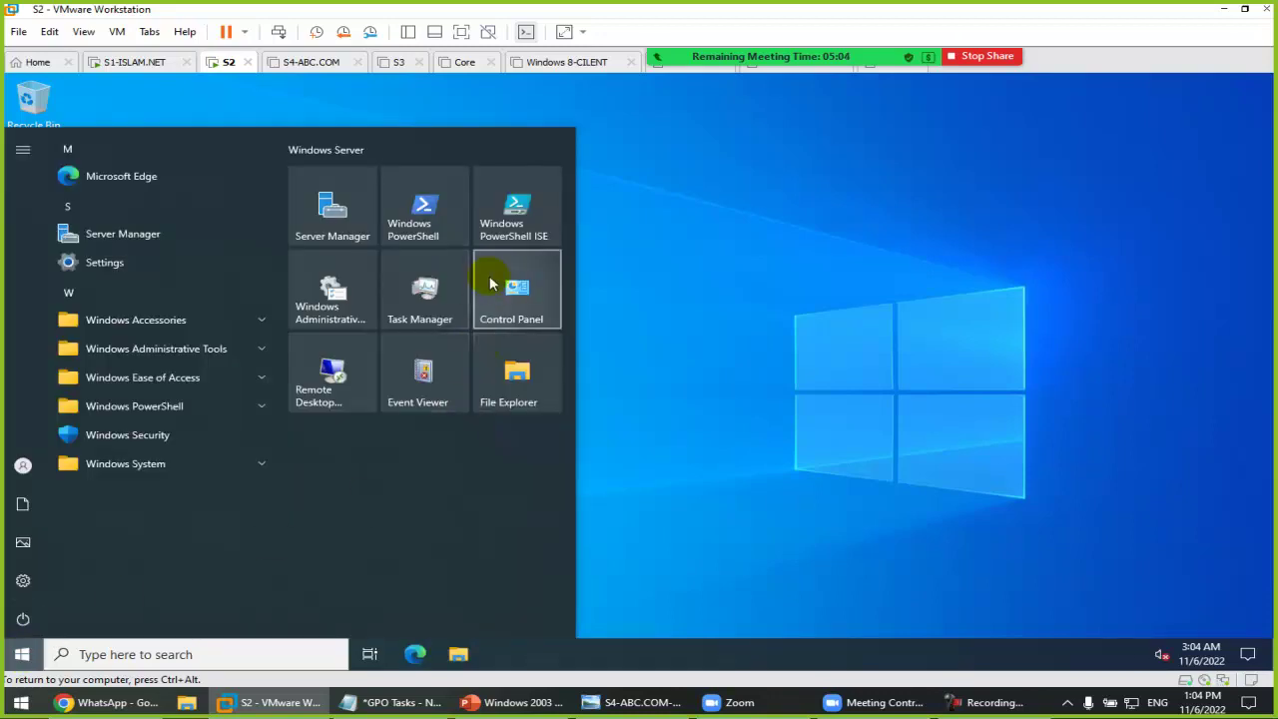
left_click(508, 288)
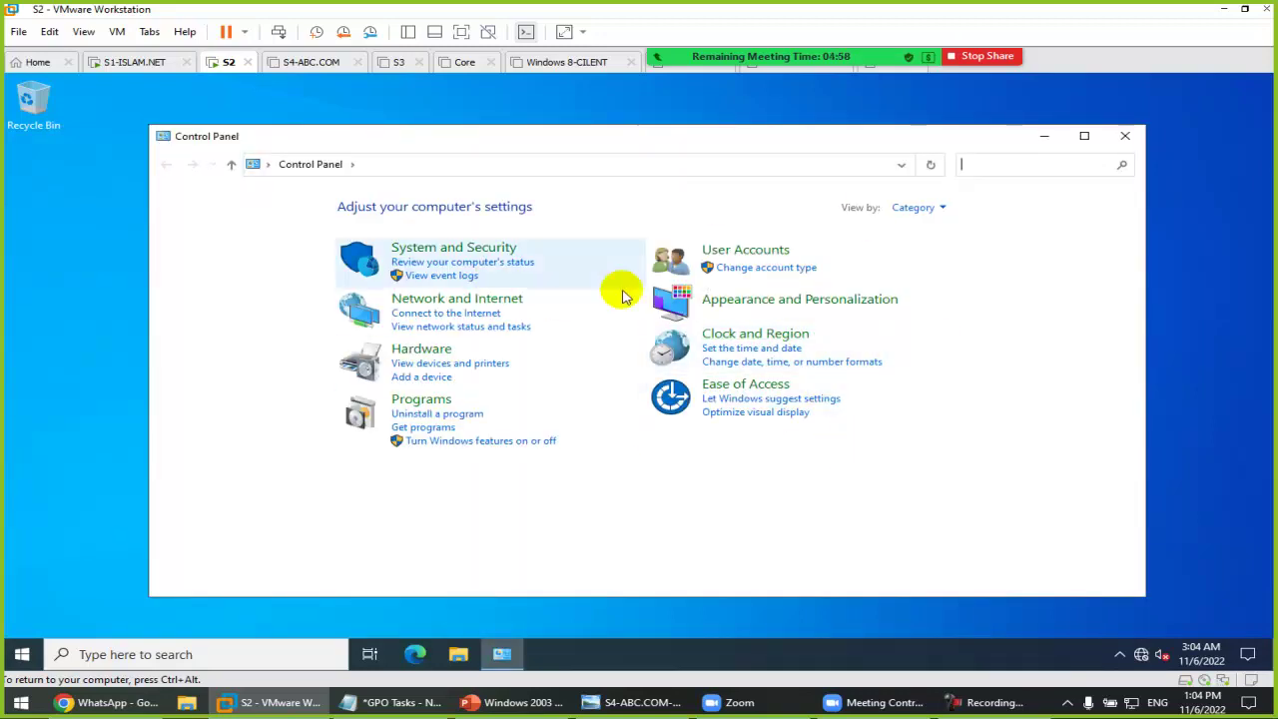
left_click(118, 62)
left_click(214, 654)
left_click(270, 315)
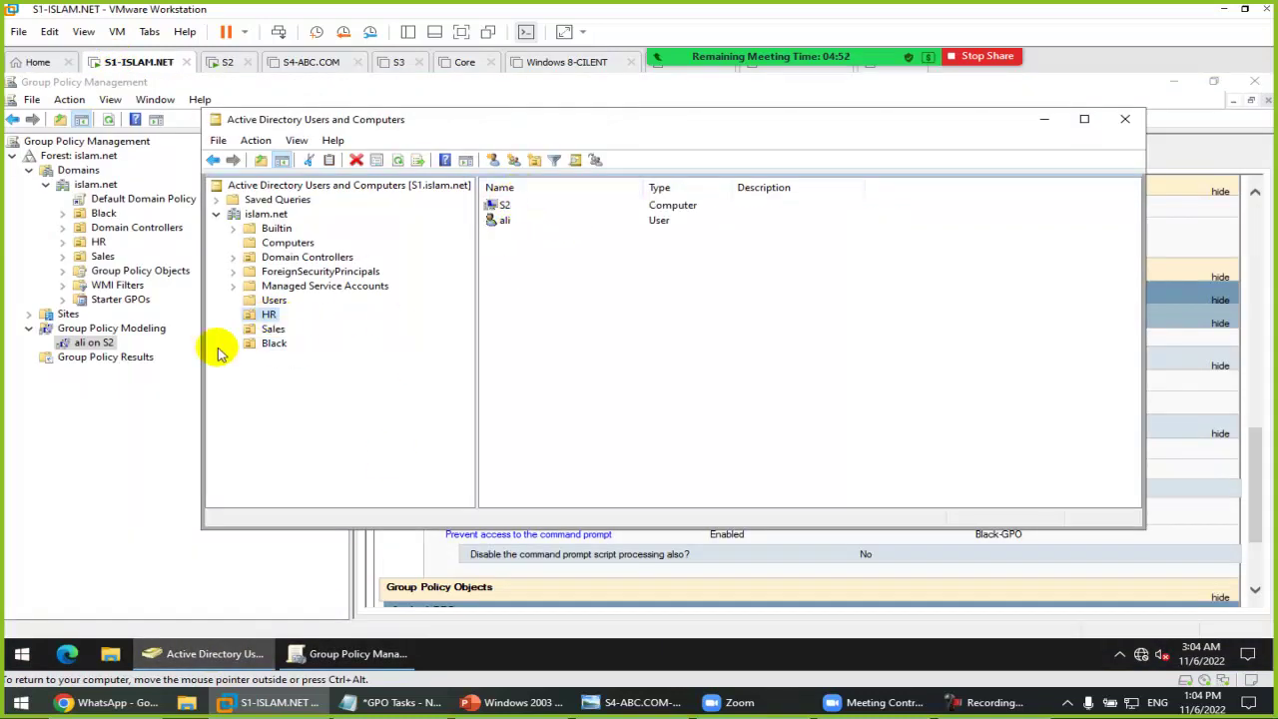
Step: Link the existing Black-GPO to the HR OU, then return to the S2 machine
left_click(98, 242)
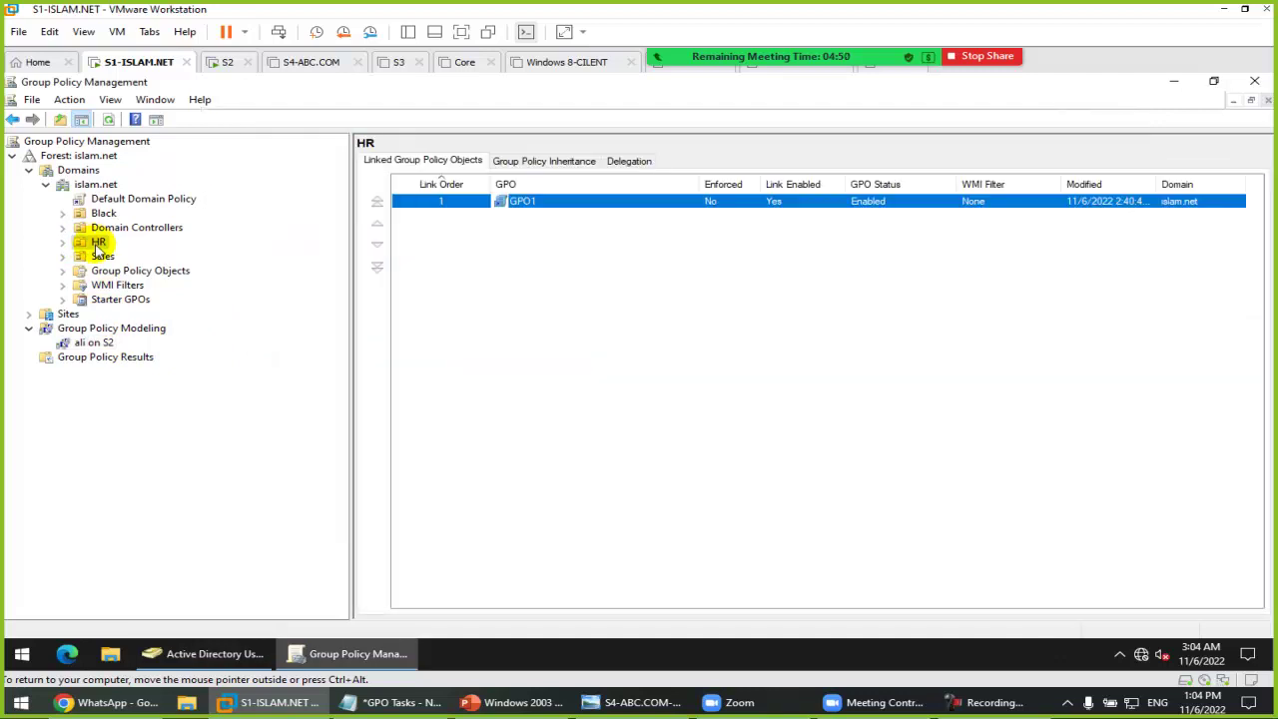
right_click(90, 246)
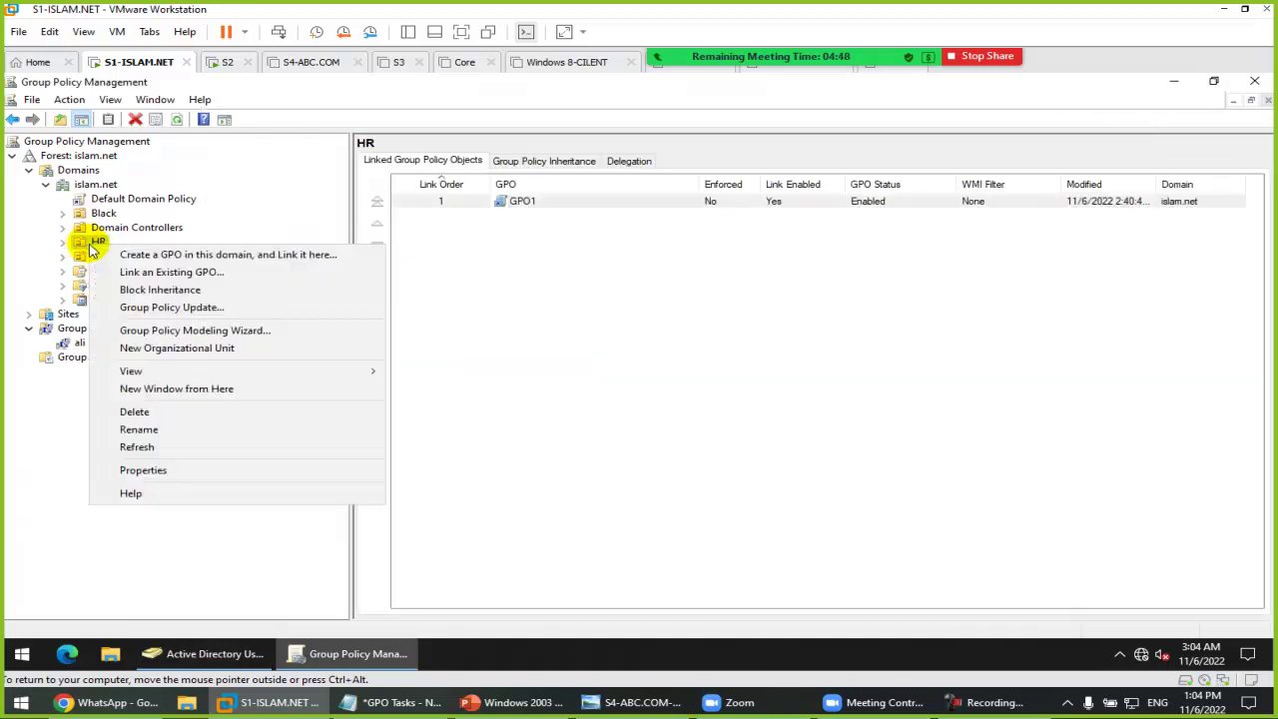
left_click(163, 273)
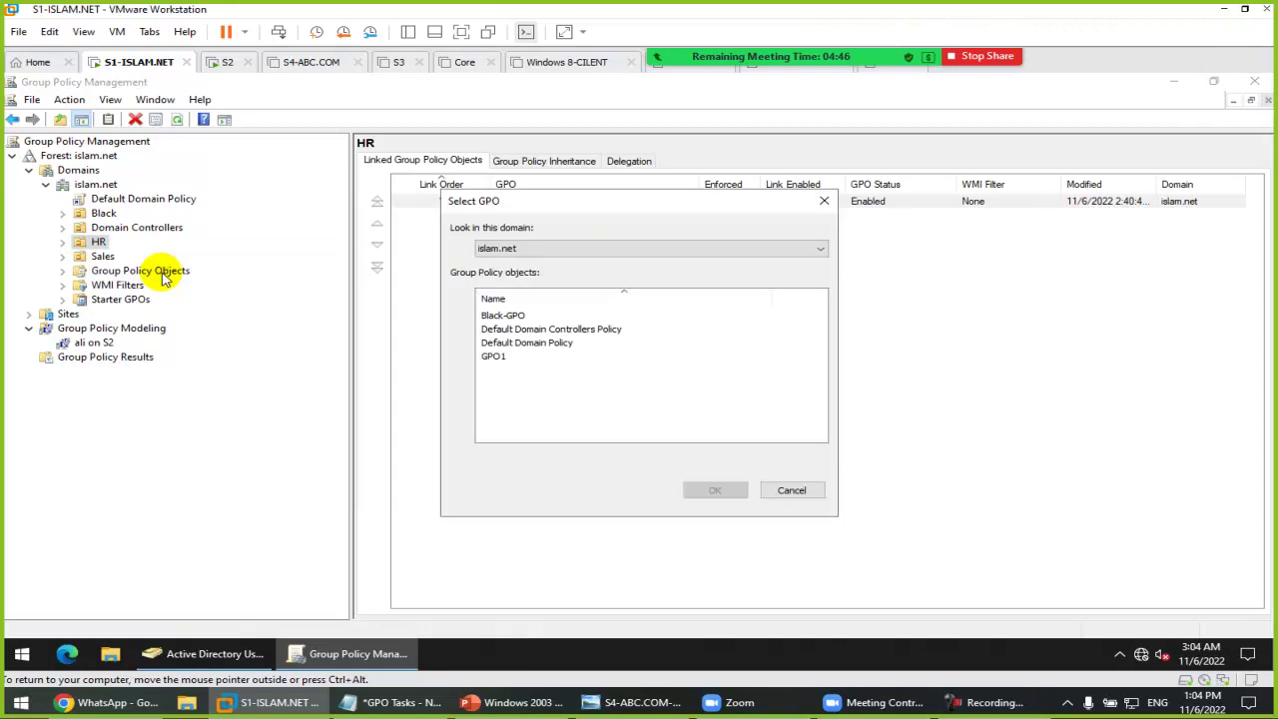
left_click(508, 315)
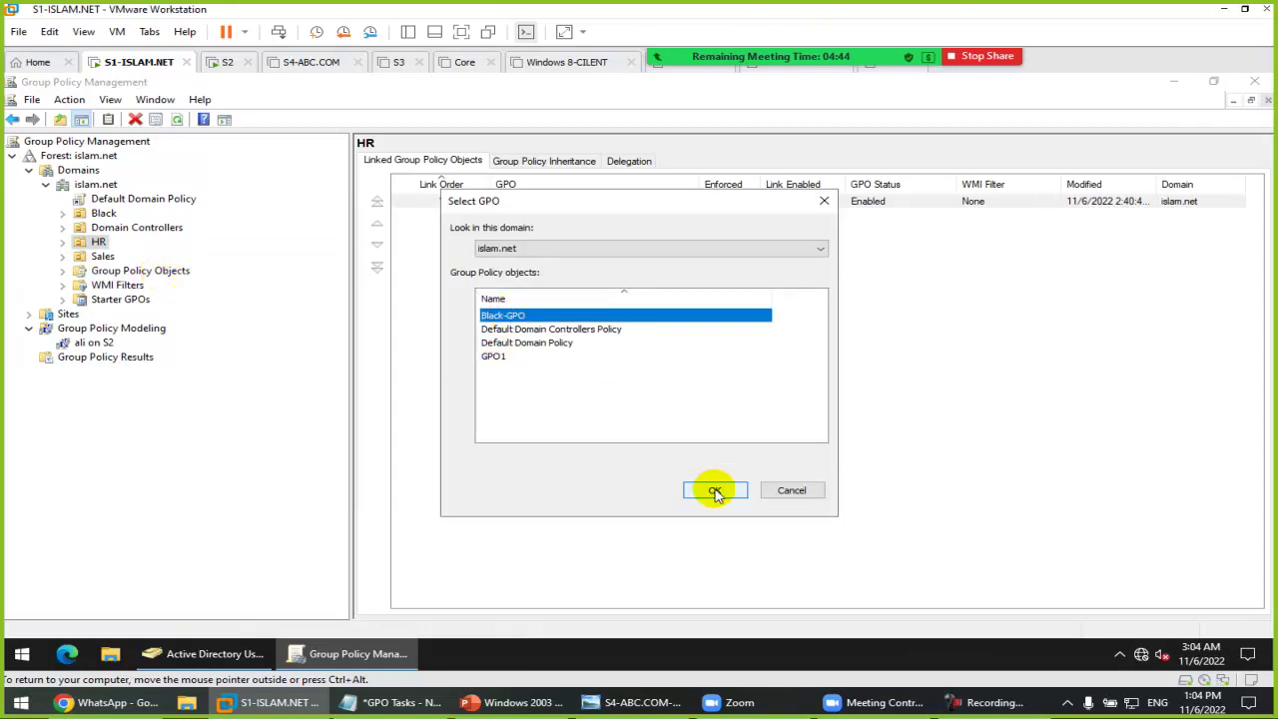
left_click(714, 491)
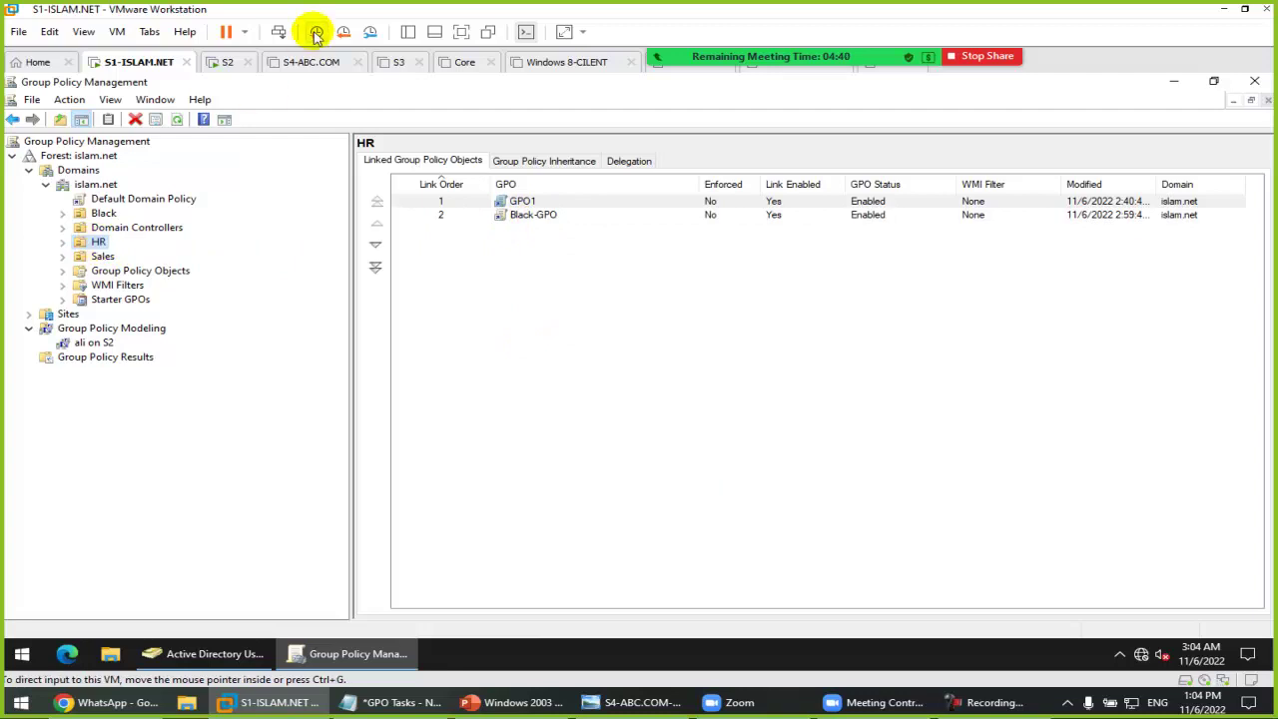
left_click(225, 62)
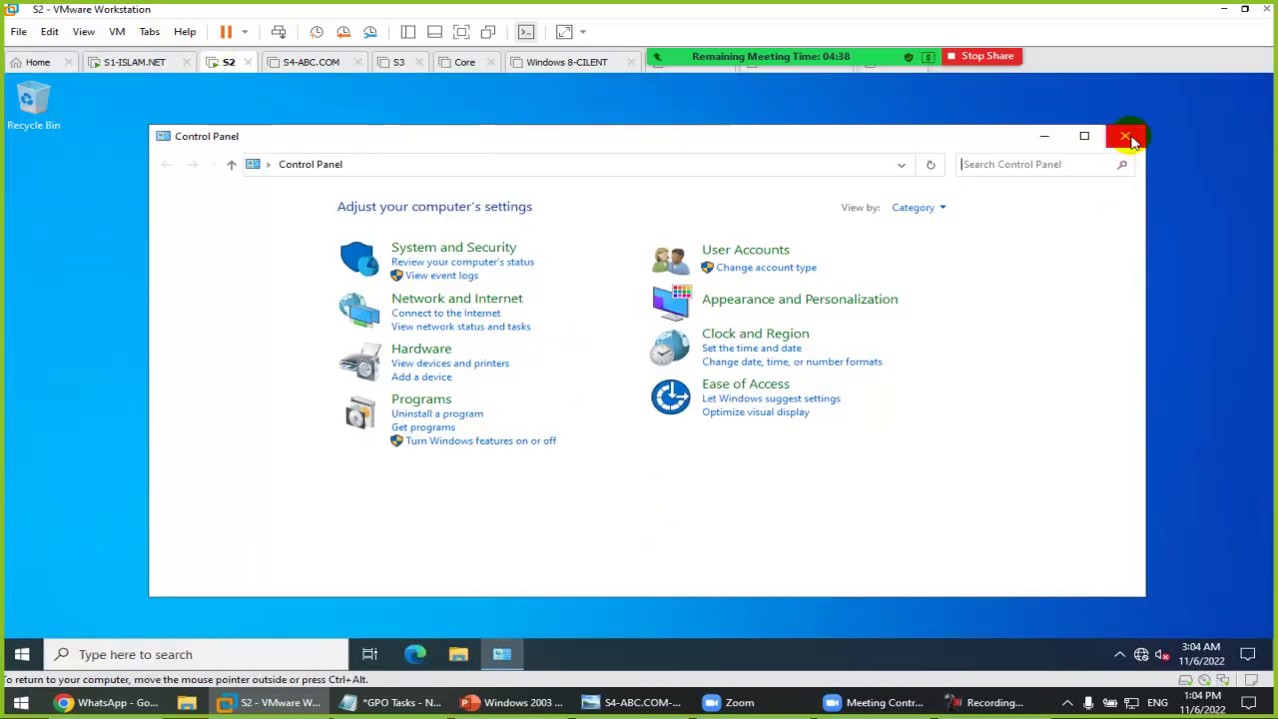
Step: Close Control Panel and run gpupdate /force from the Run box on S2
left_click(1125, 136)
key("super+r")
type("gpupdate /")
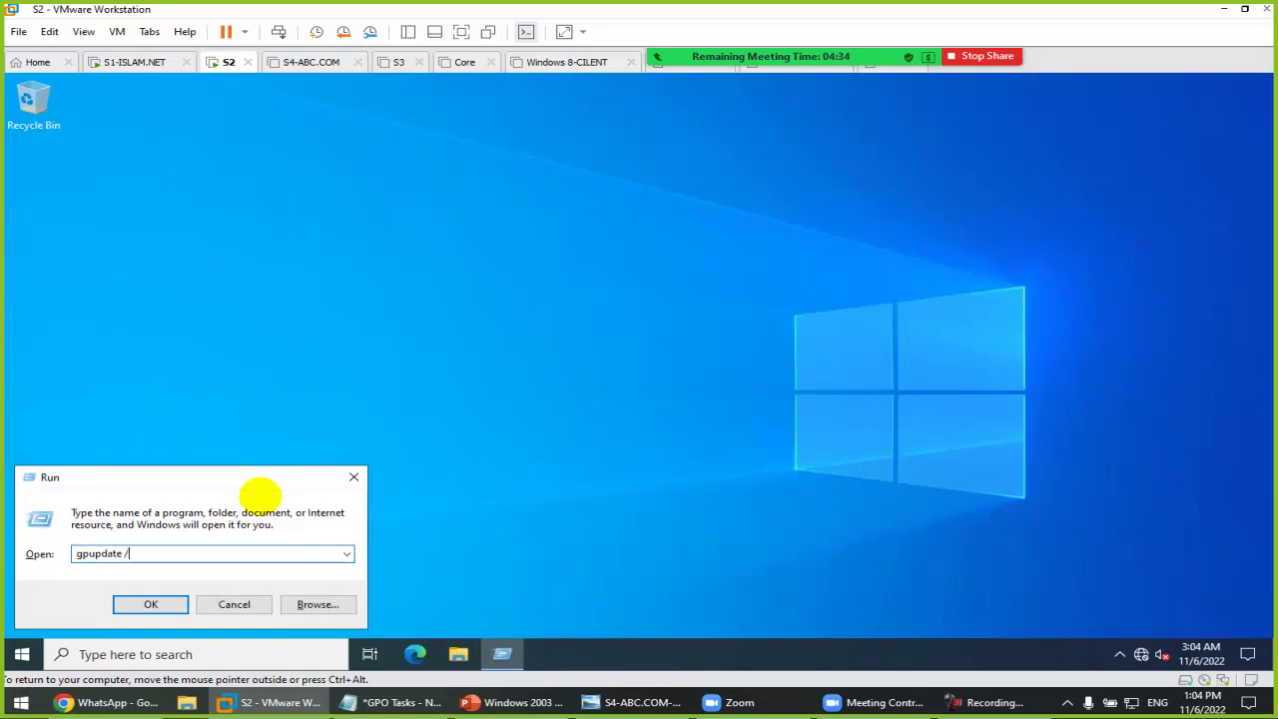
type("fortce")
key("Left")
key("Return")
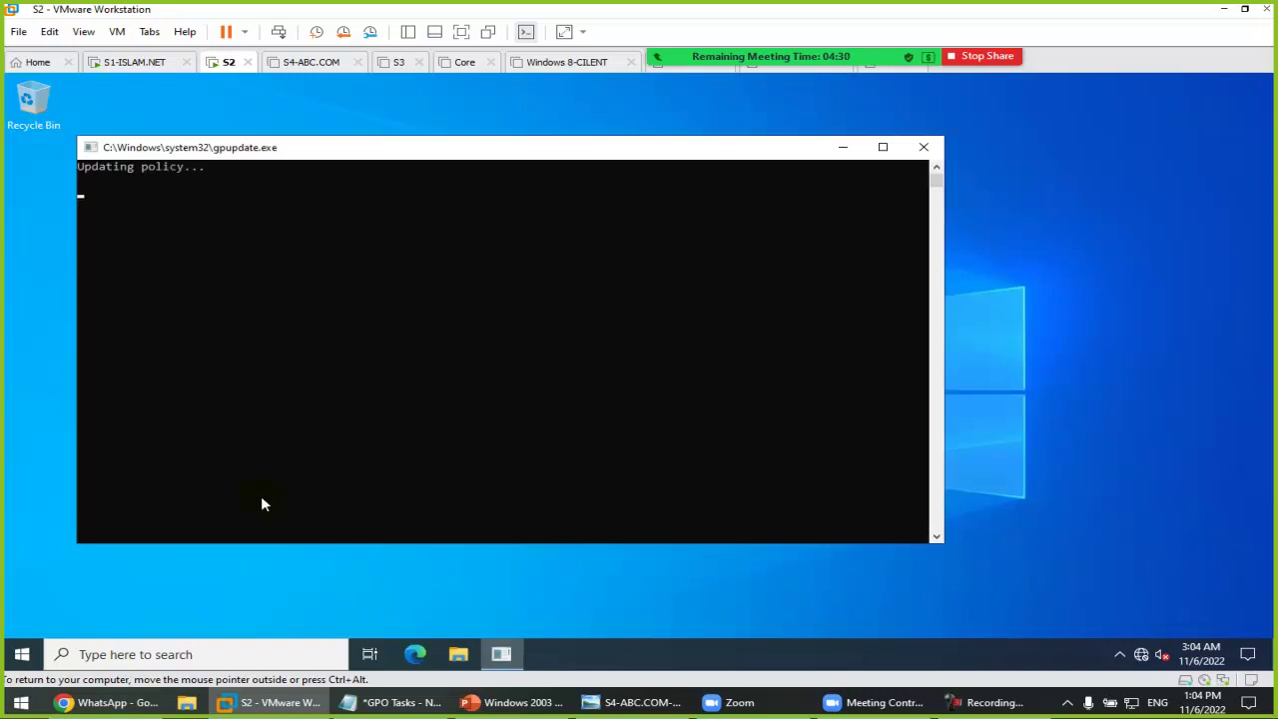
left_click_drag(460, 155, 562, 174)
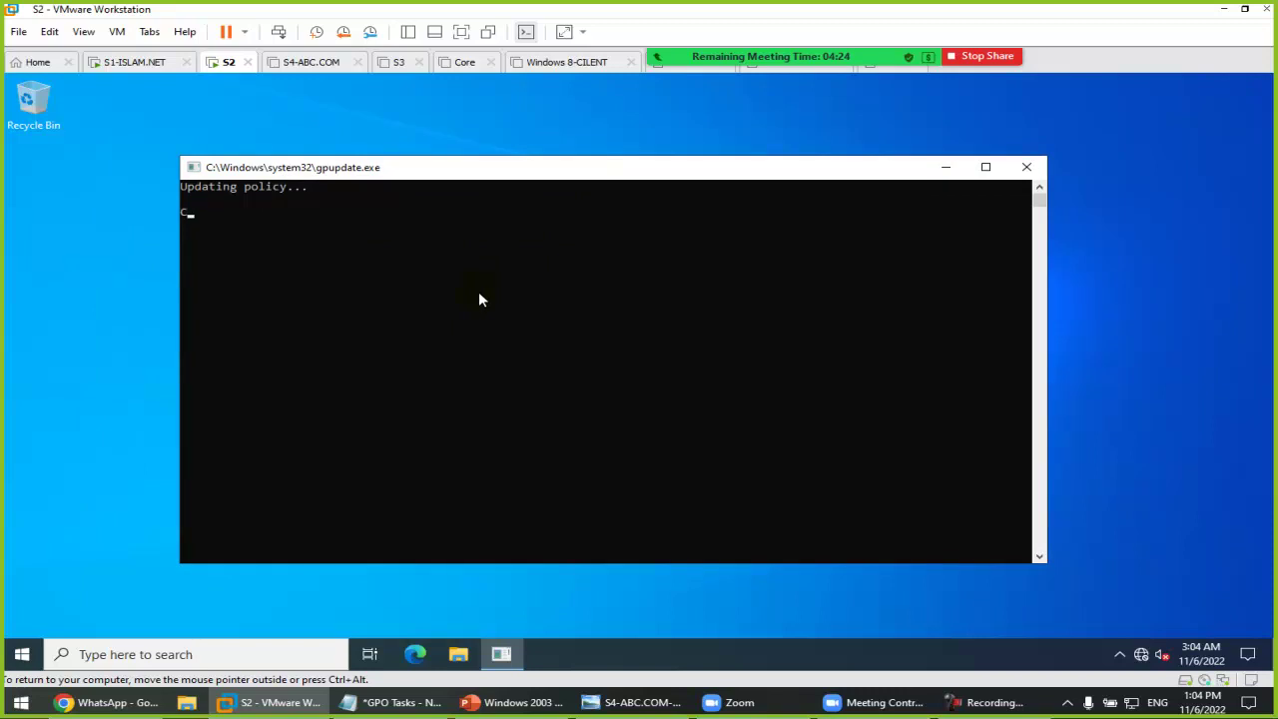
Step: Reopen the Run box and cancel it without running anything
key("super+r")
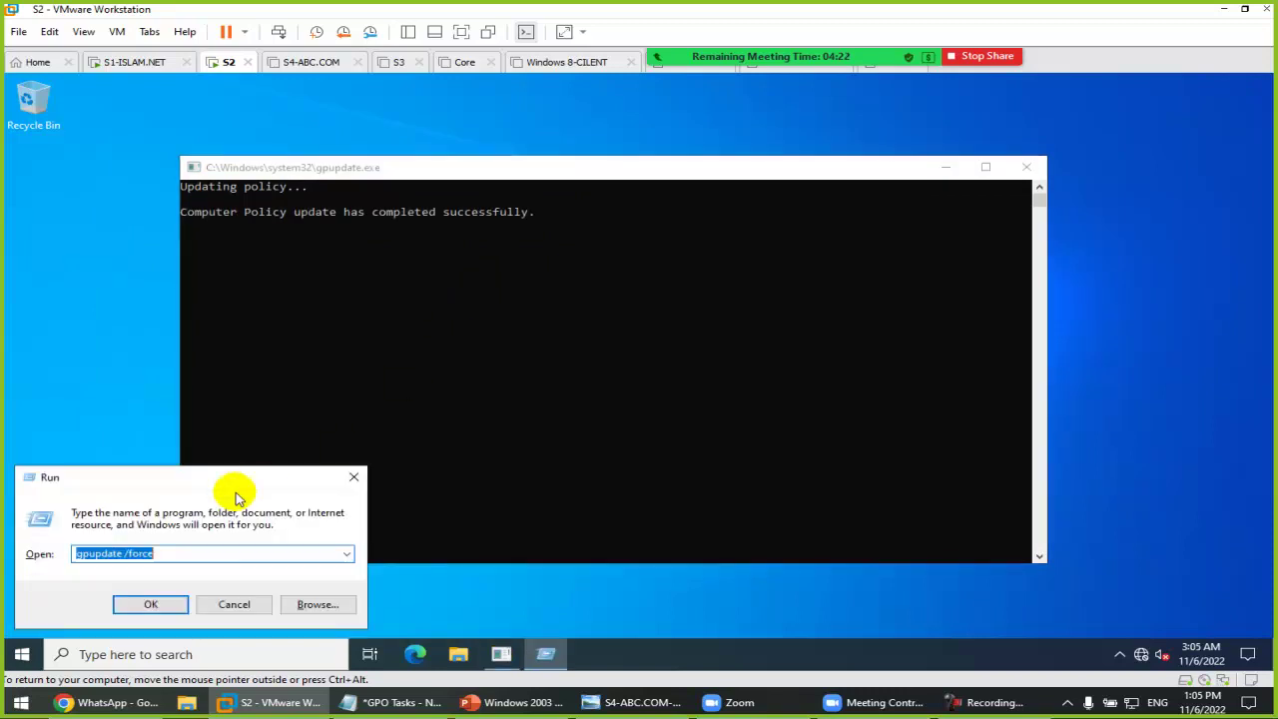
left_click(206, 556)
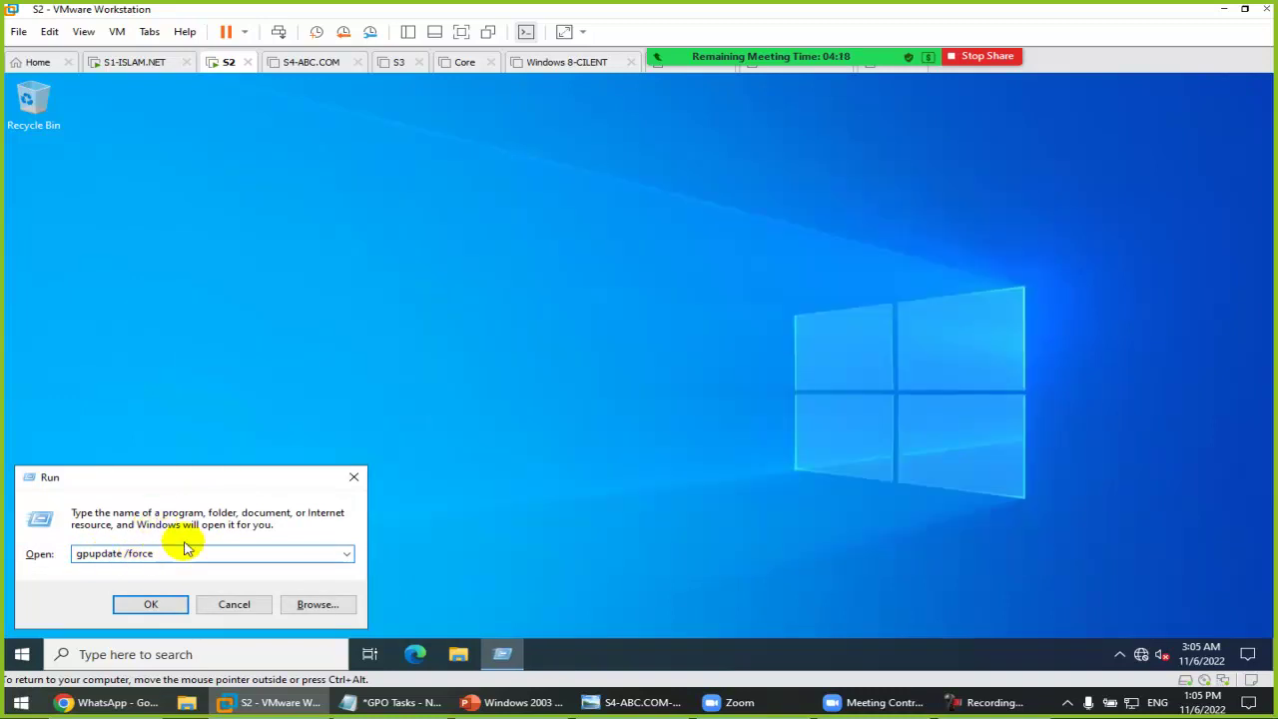
left_click(233, 608)
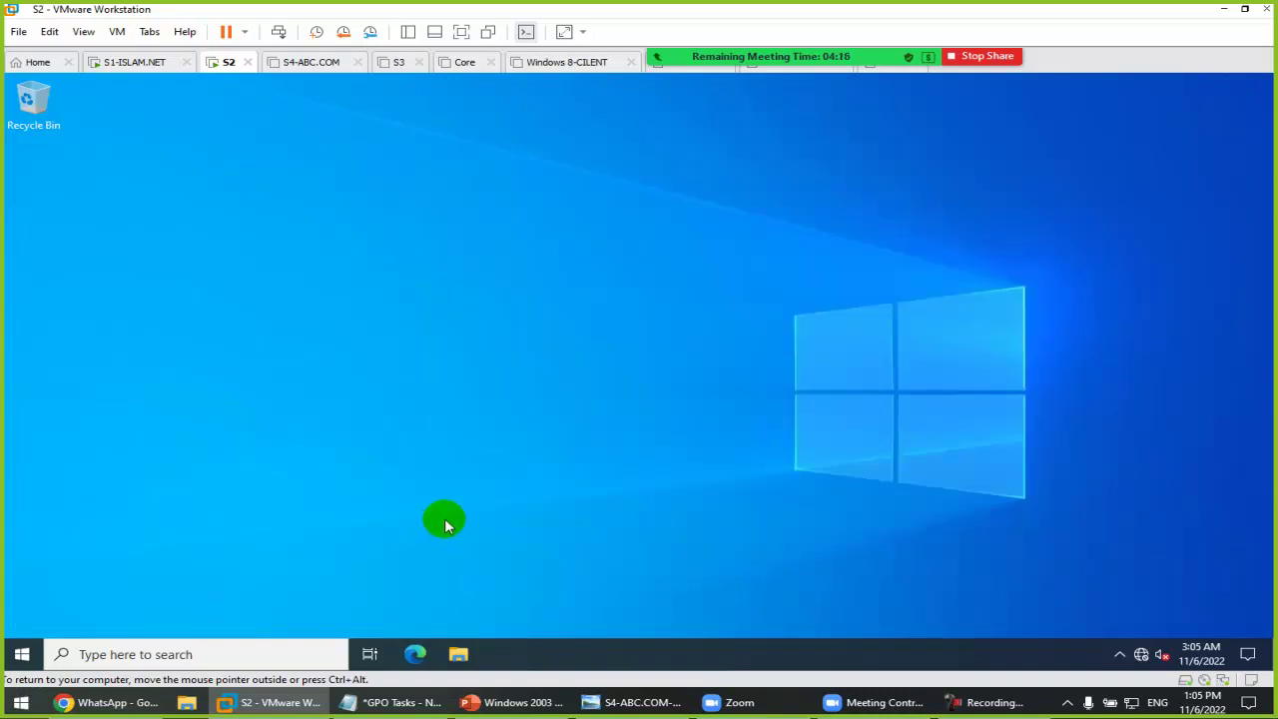
left_click(22, 659)
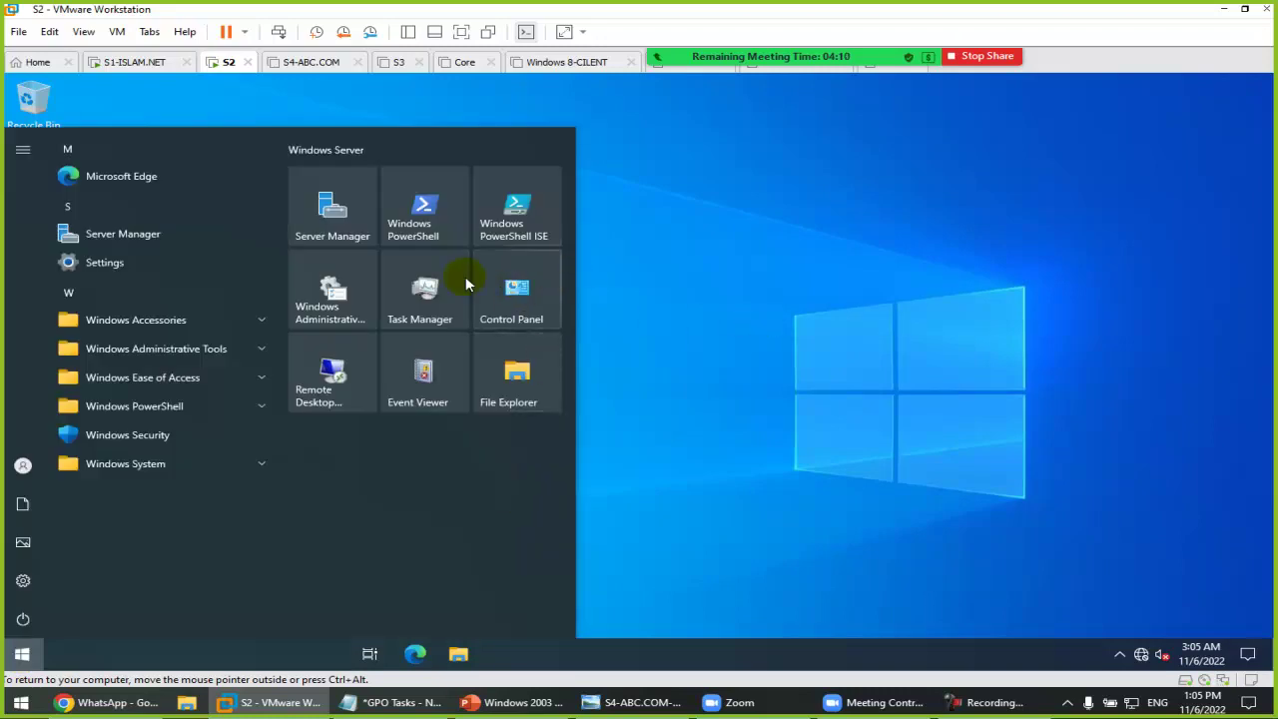
left_click(534, 319)
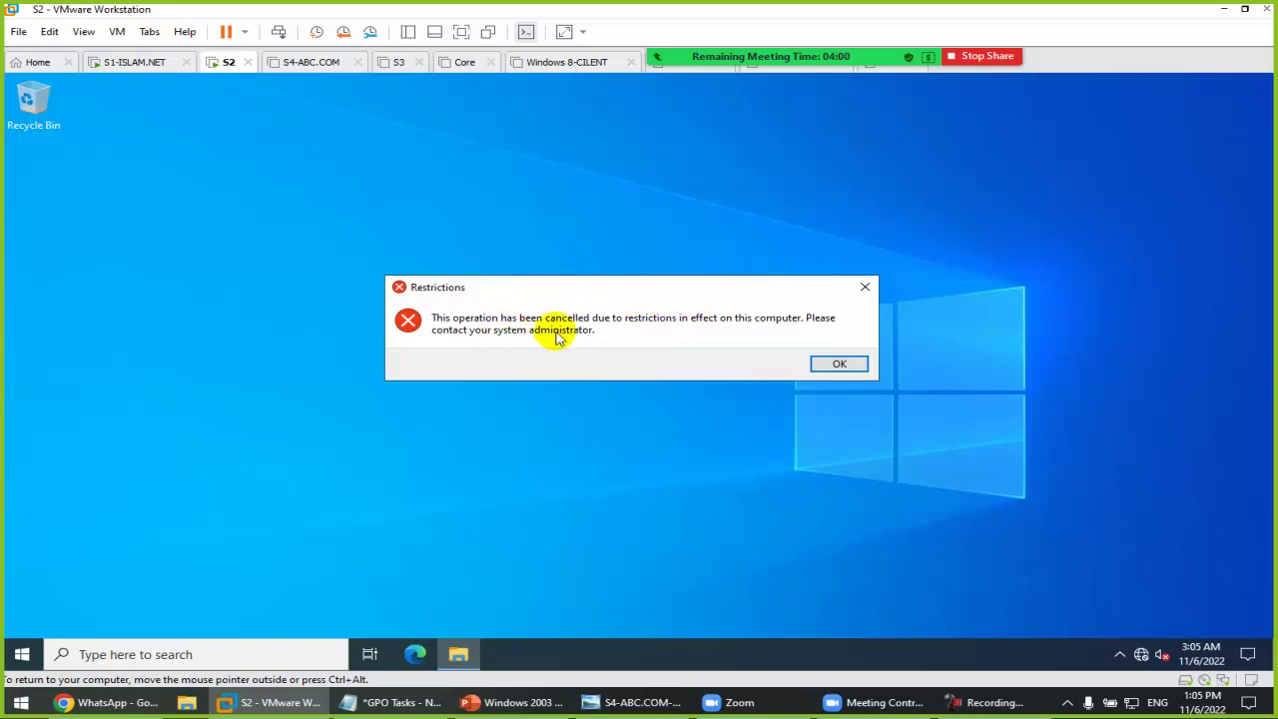
left_click(837, 364)
key("super+r")
type("cmd")
key("Return")
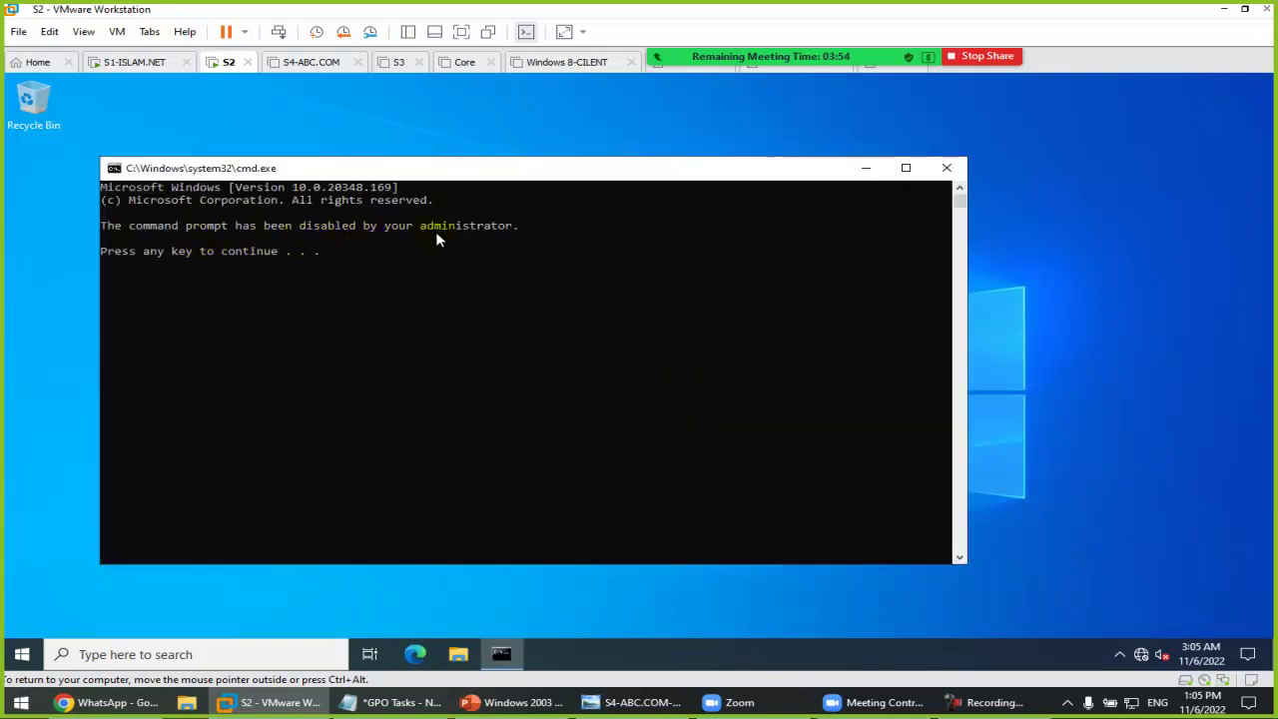
left_click(946, 168)
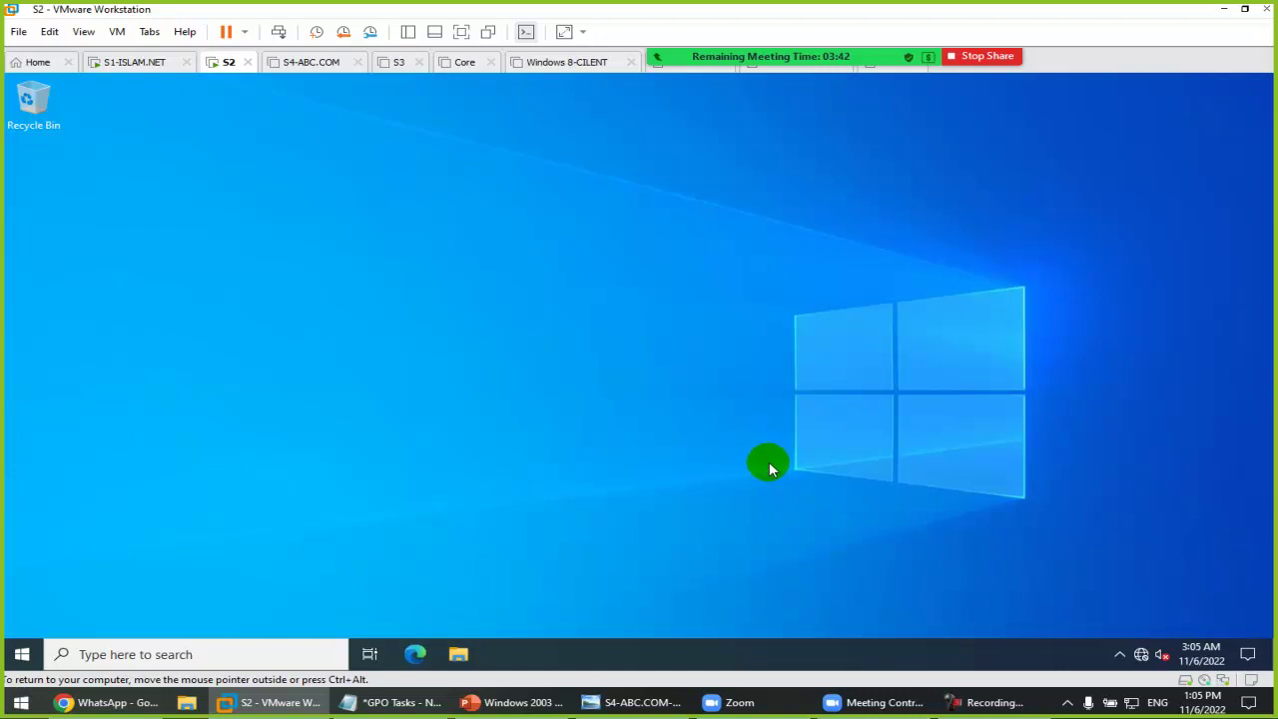
Step: Launch rsop.msc, dismiss the permissions error and maximize the RSoP console
key("super+r")
type("r")
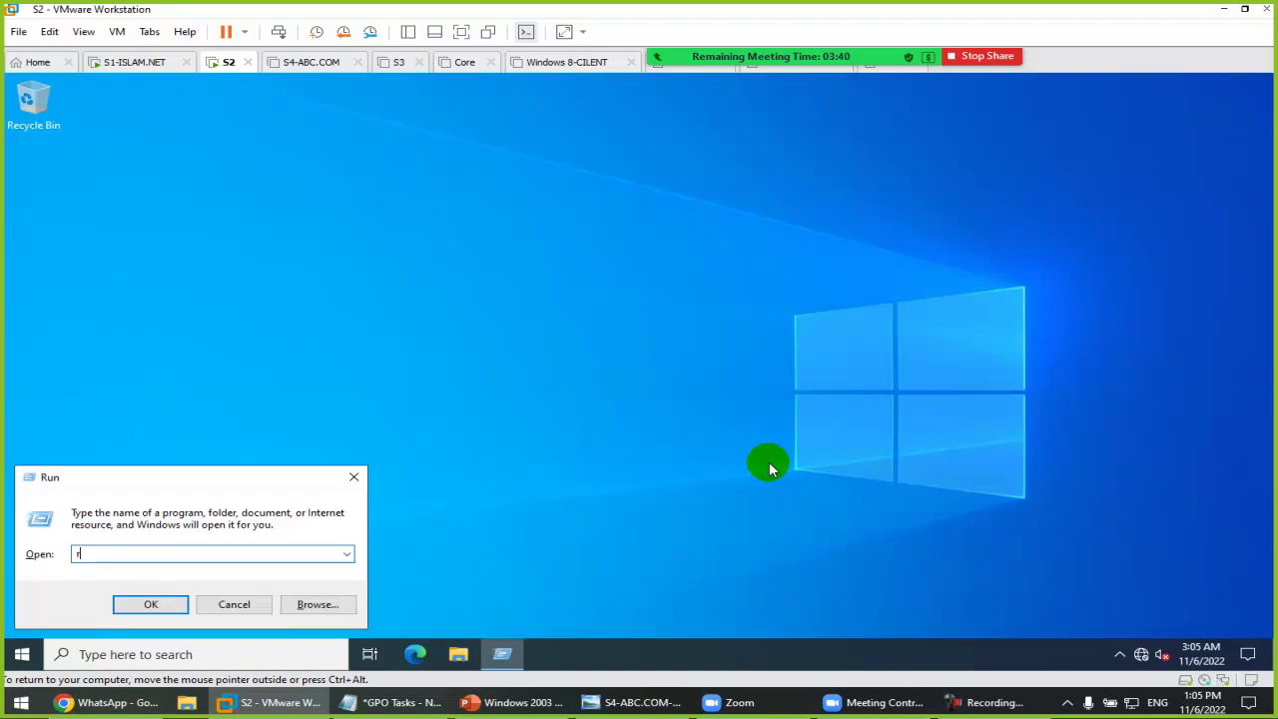
type("sop.msc")
key("Return")
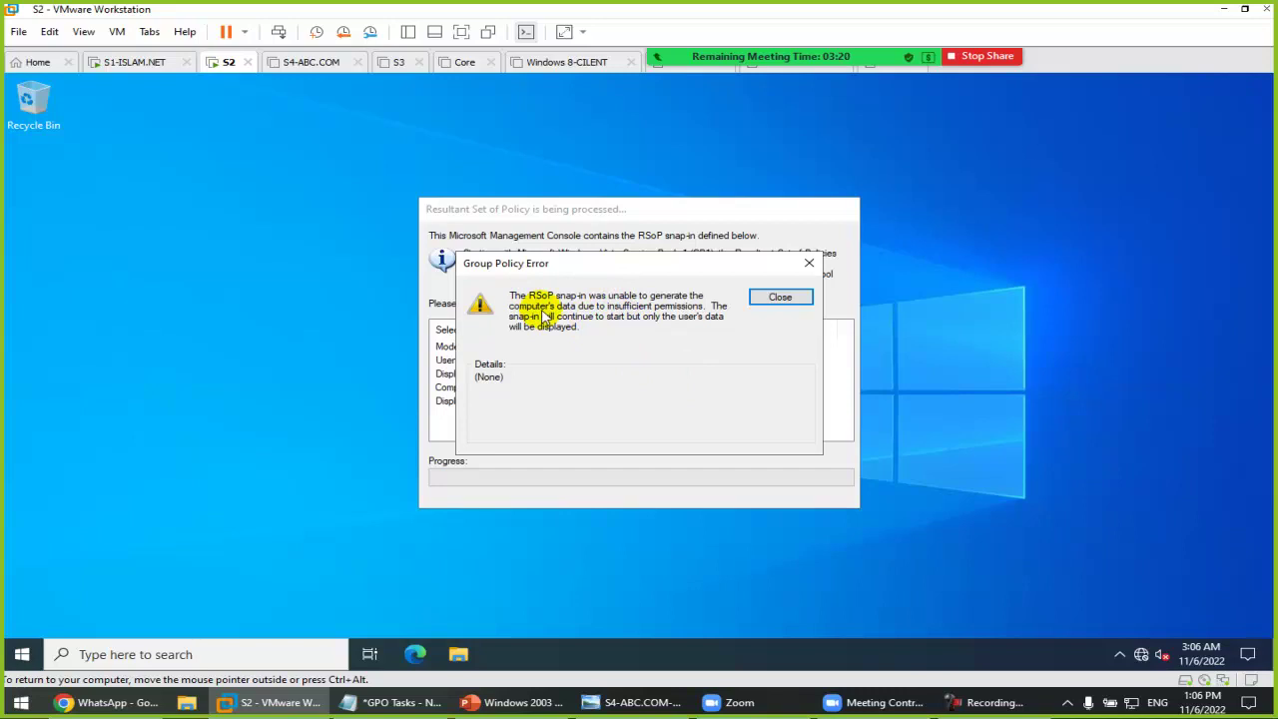
left_click(777, 297)
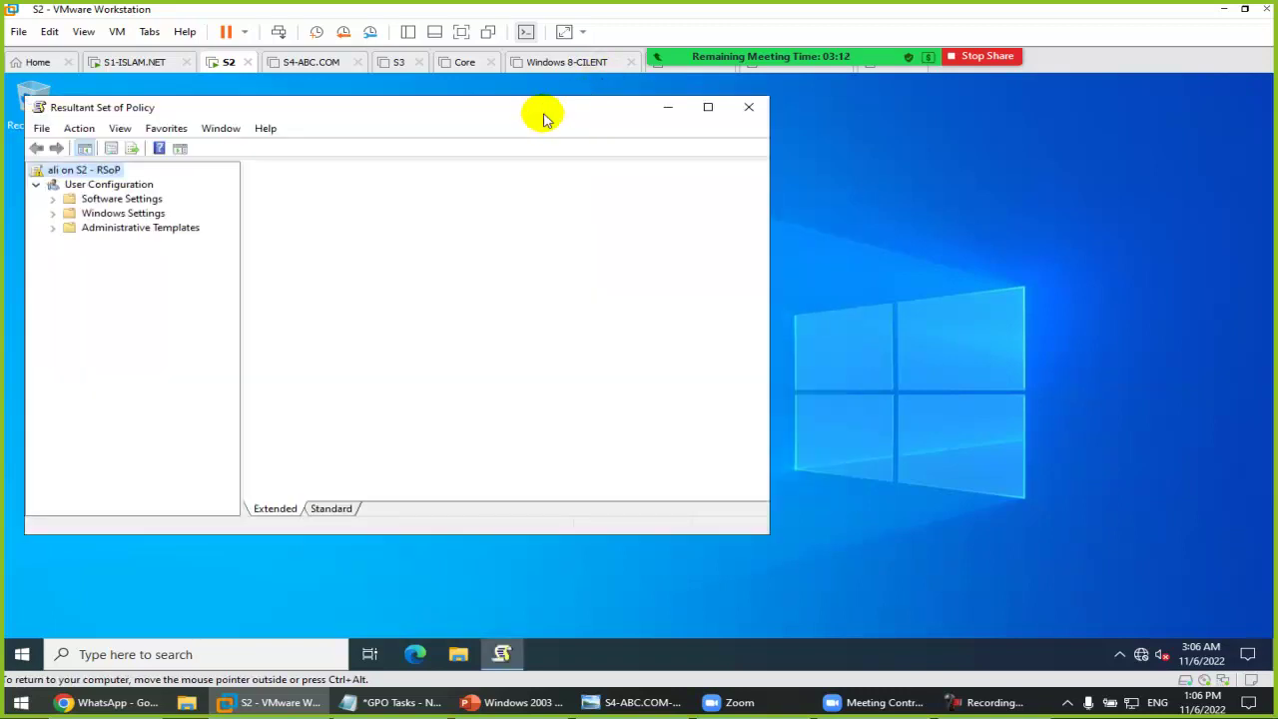
double_click(542, 108)
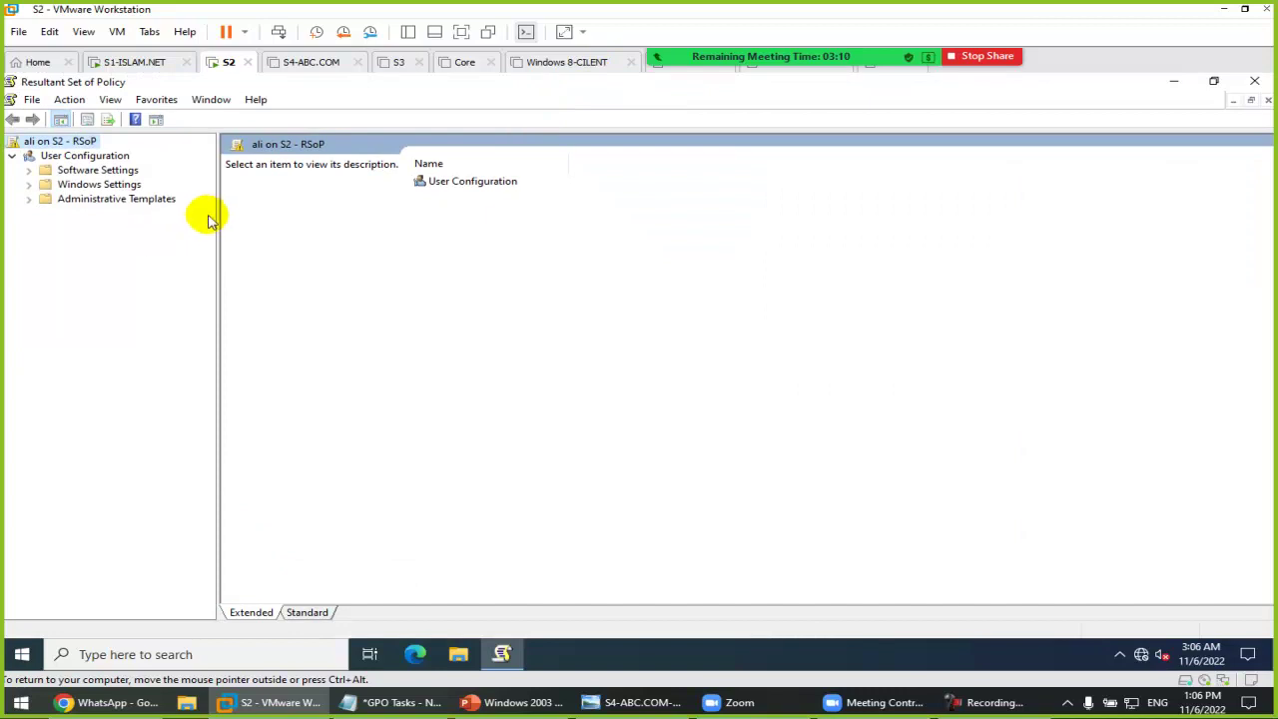
Step: Show User Configuration's Control Panel templates, where Prohibit access is Enabled by Black-GPO
double_click(114, 199)
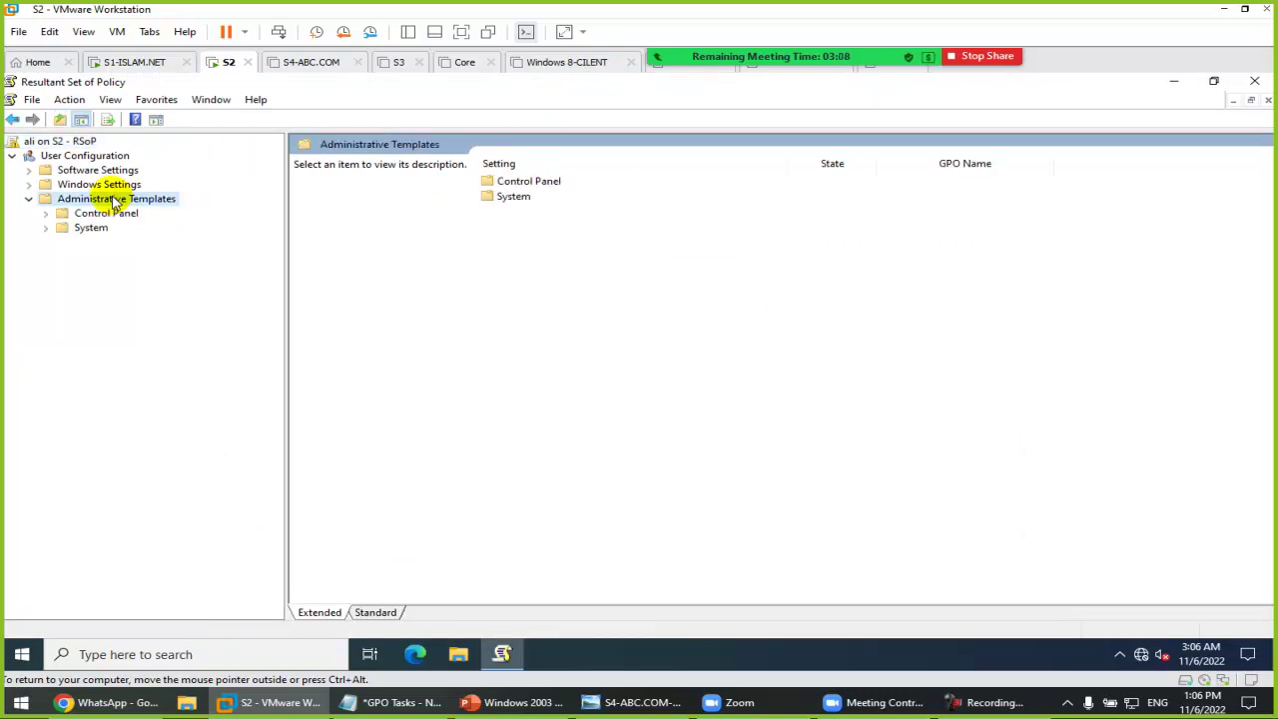
left_click(111, 213)
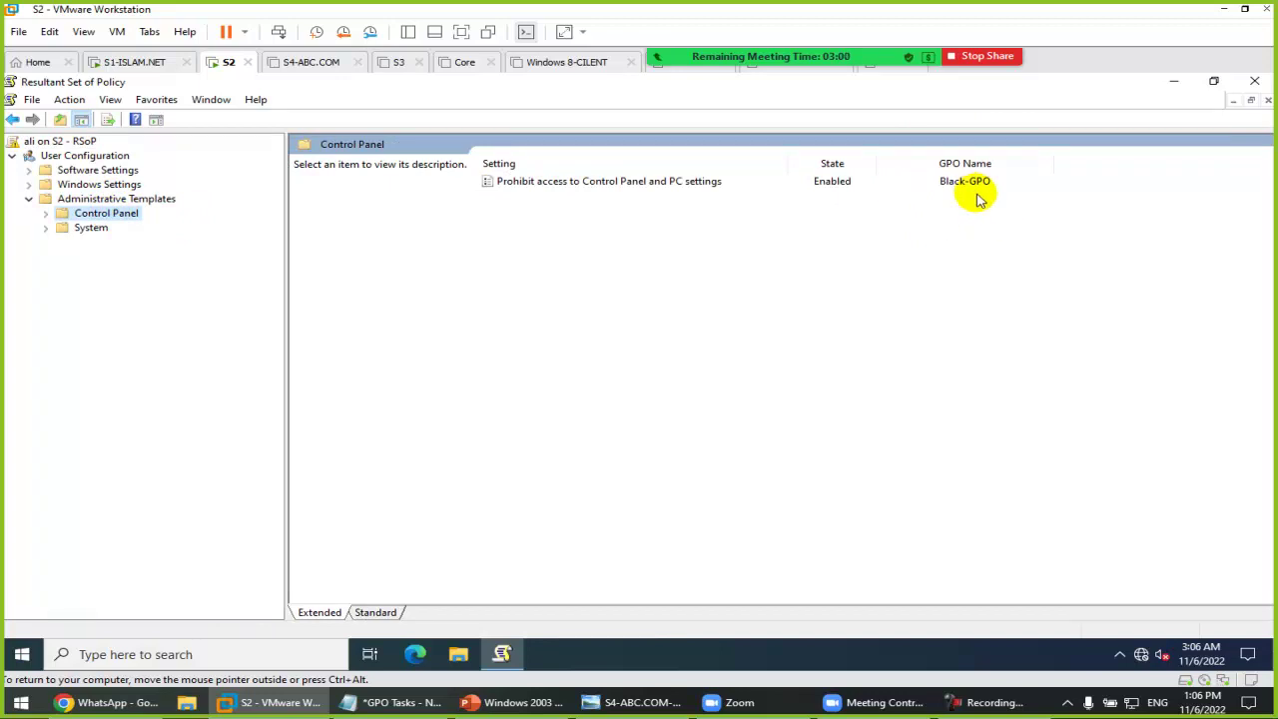
key("super+r")
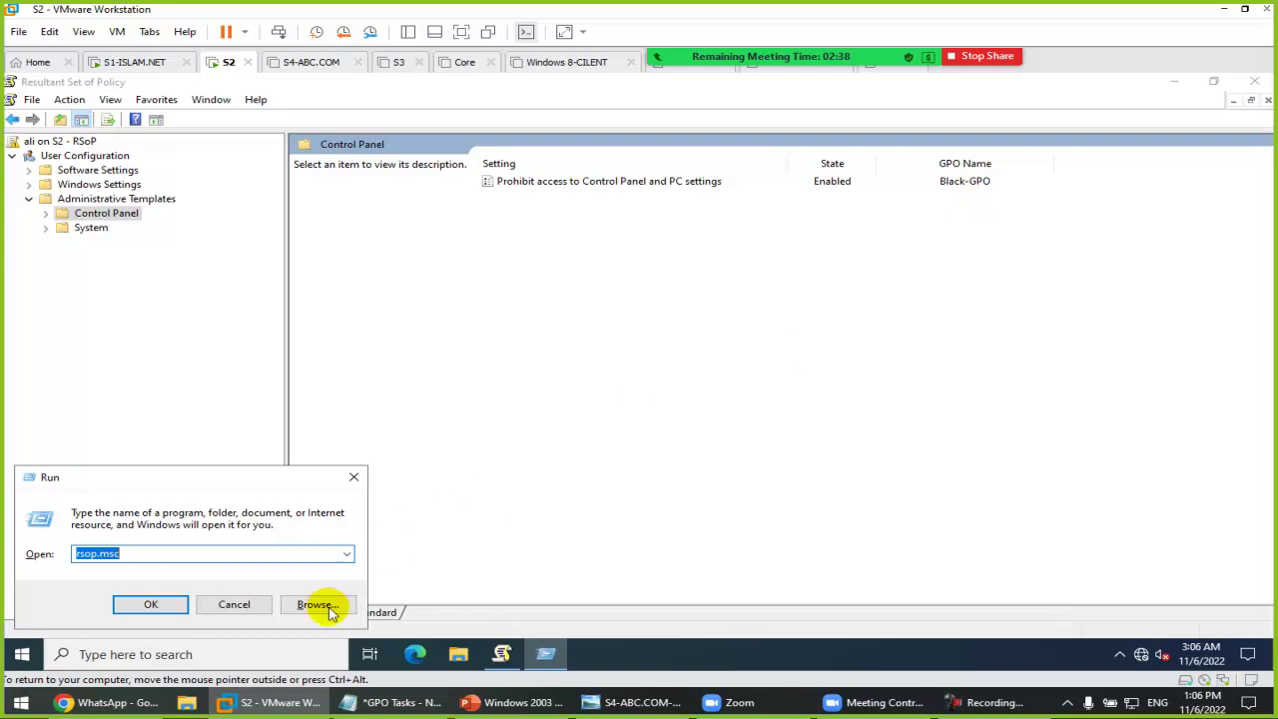
left_click(236, 604)
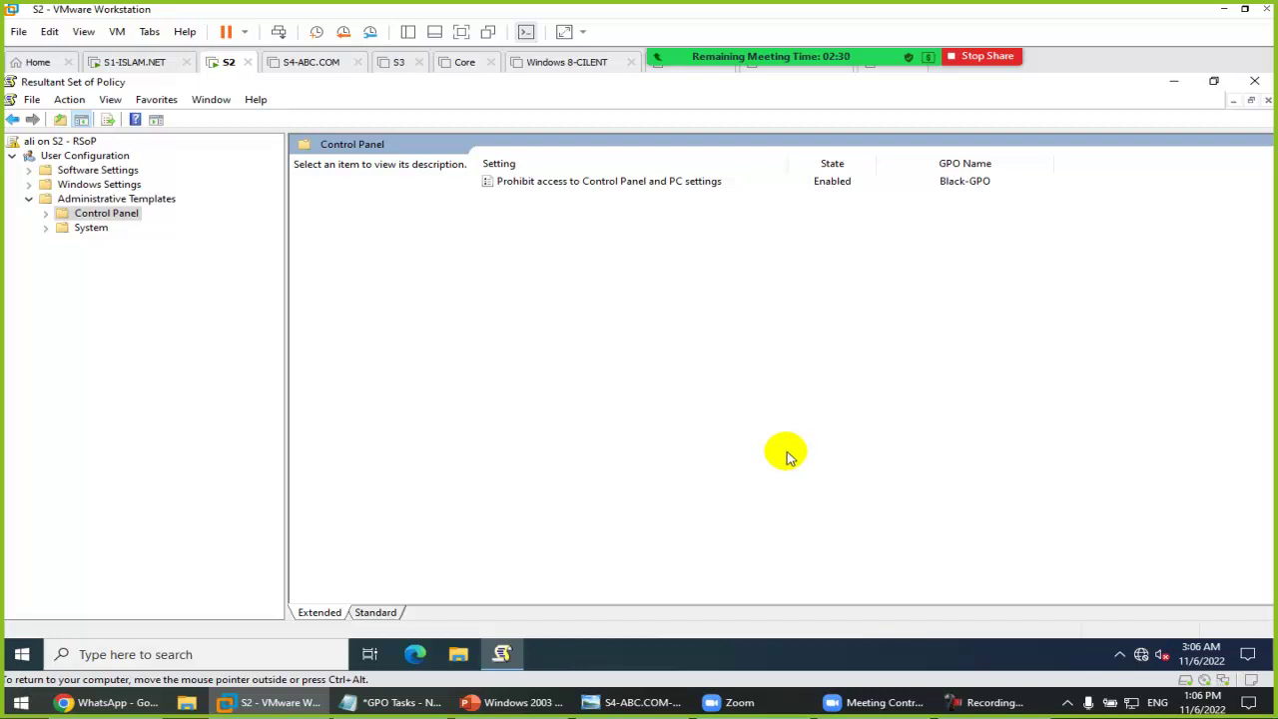
left_click(134, 60)
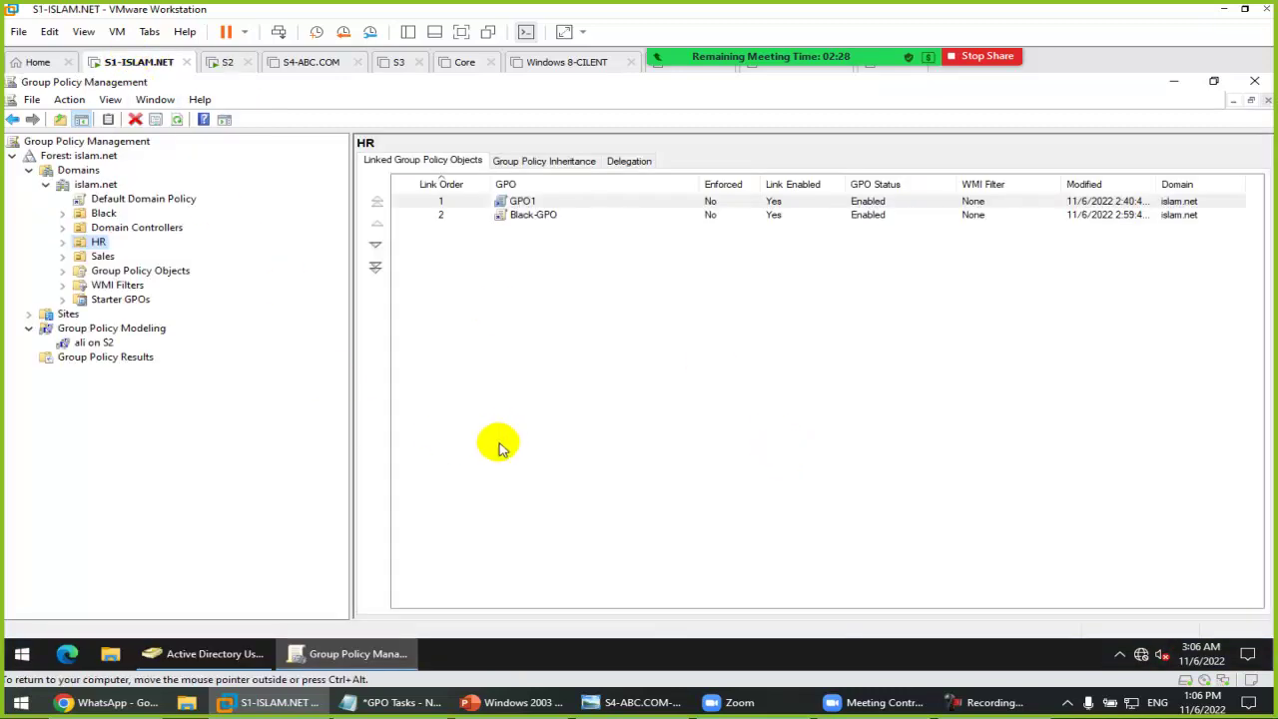
left_click(124, 359)
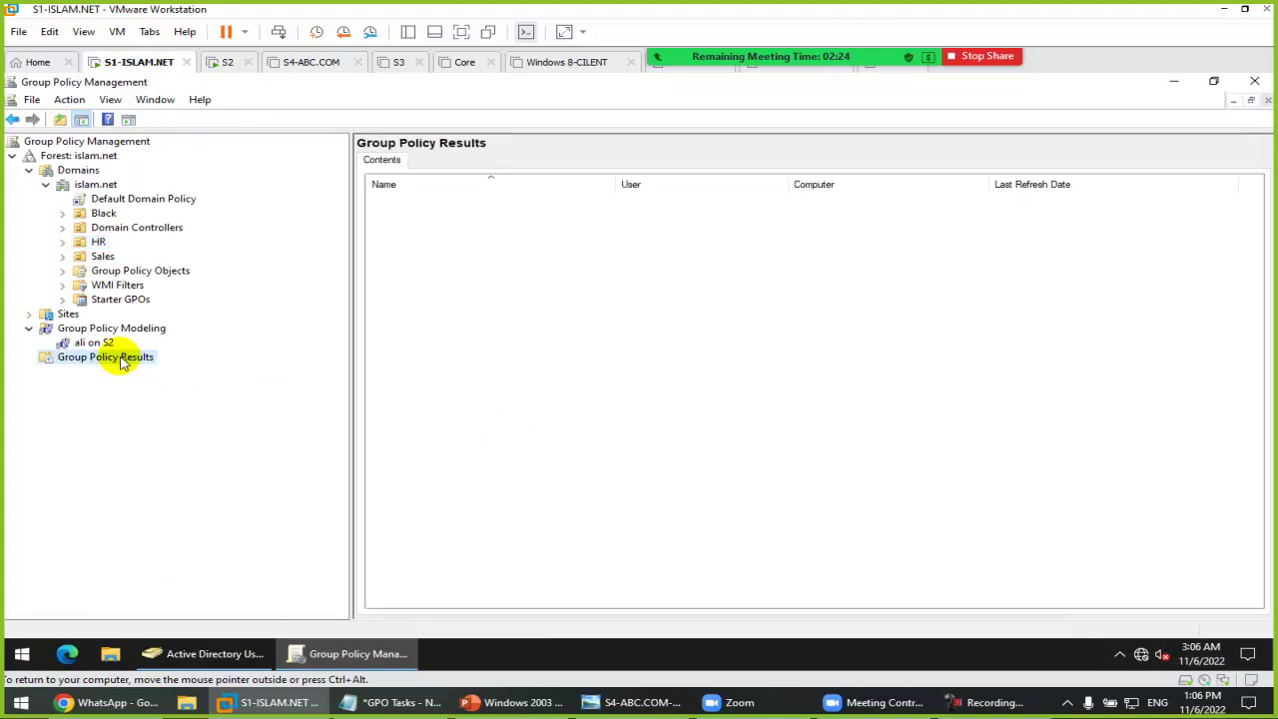
right_click(122, 362)
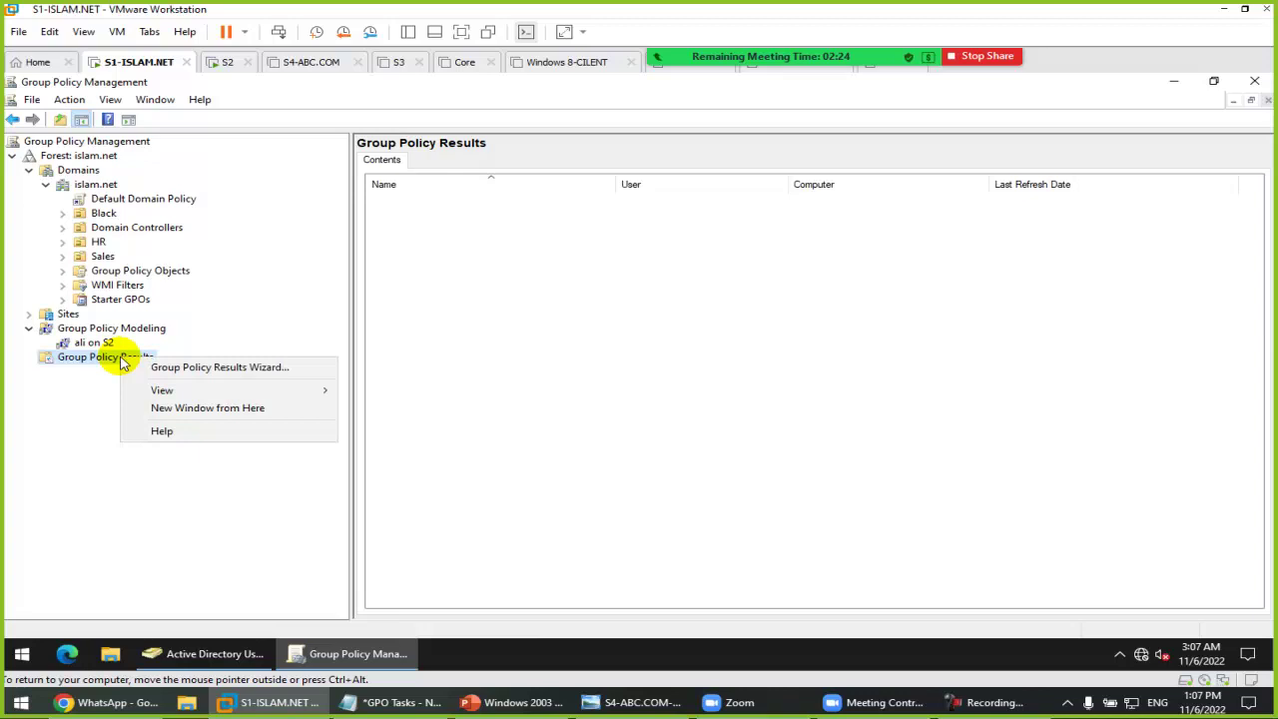
left_click(255, 370)
left_click(351, 428)
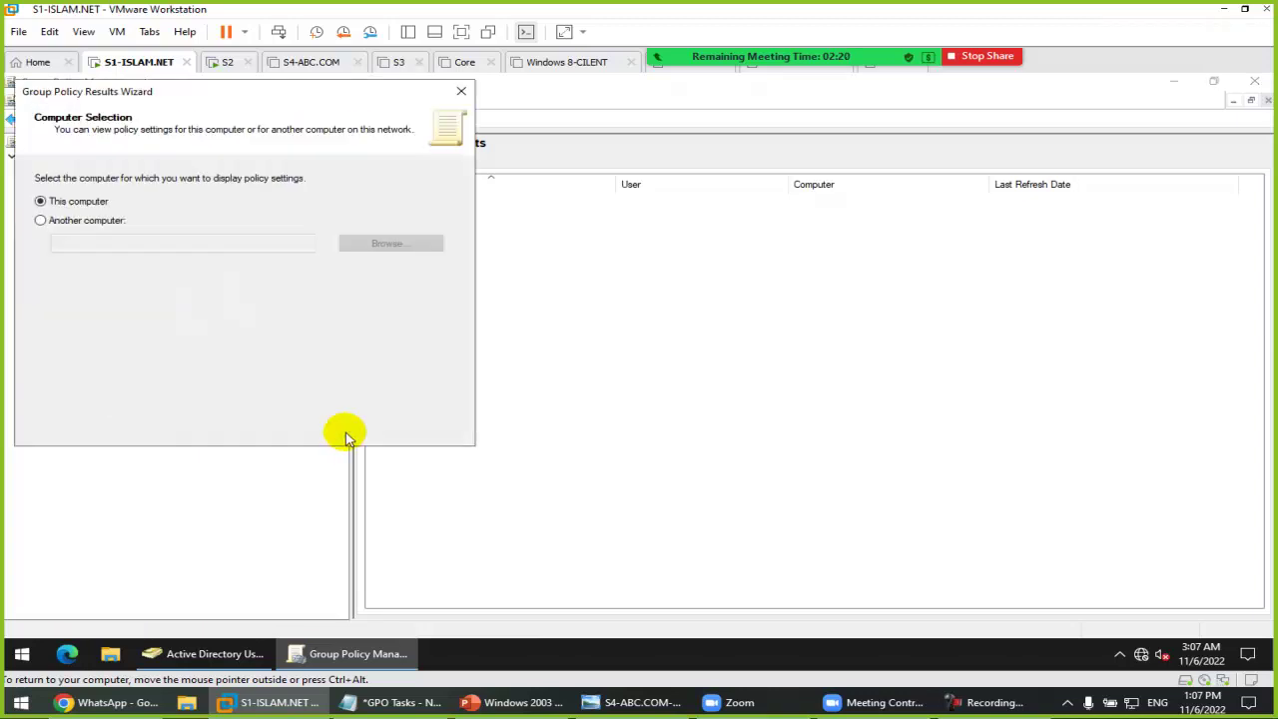
left_click_drag(329, 109, 717, 185)
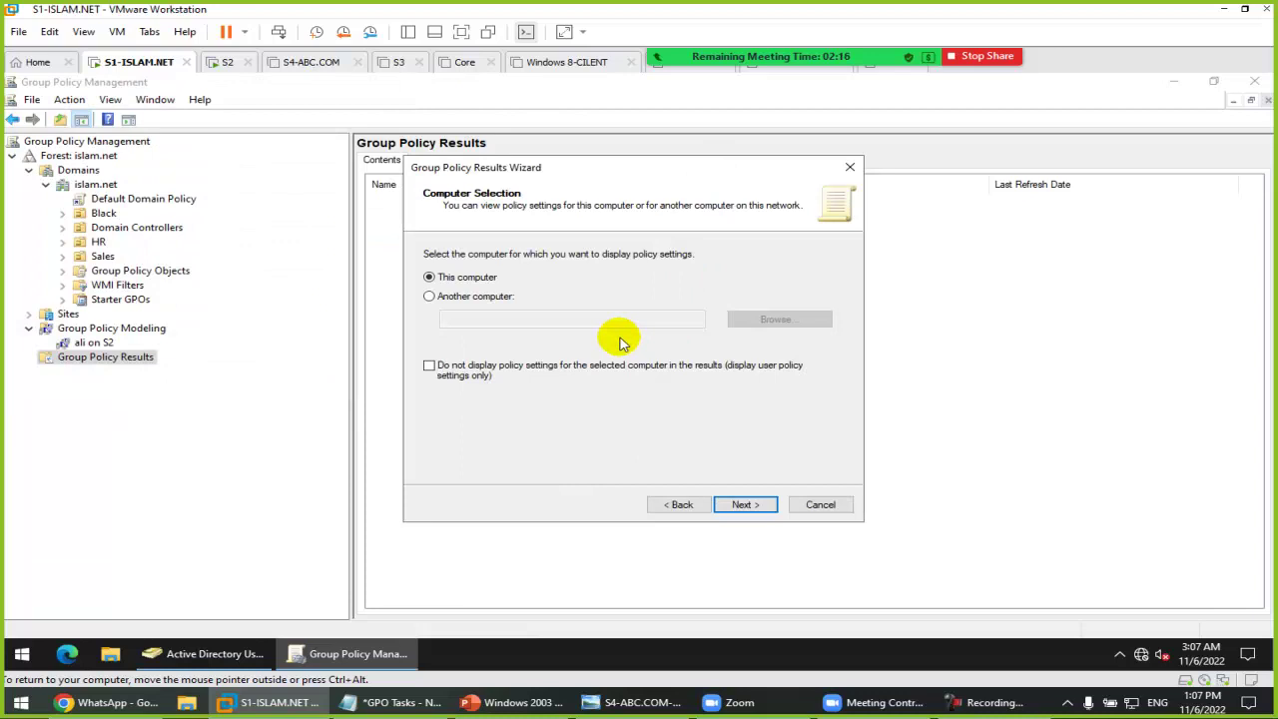
left_click(464, 298)
left_click(749, 319)
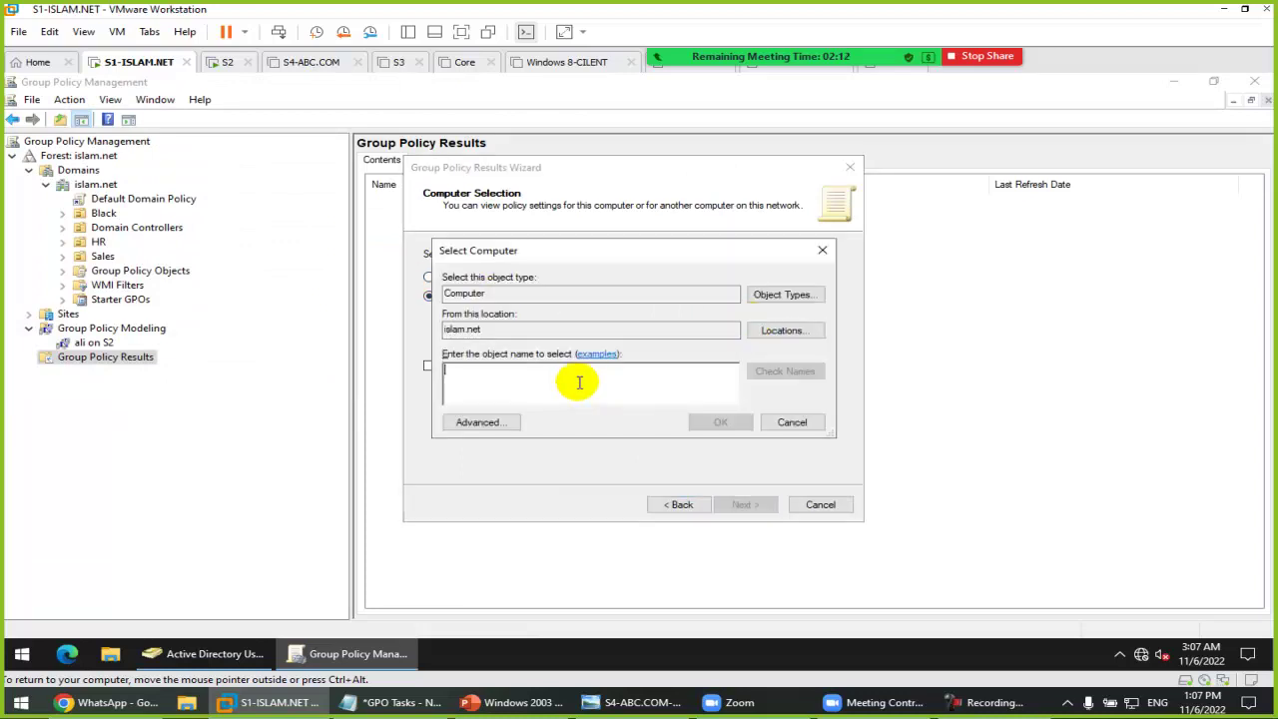
type("S2")
key("Return")
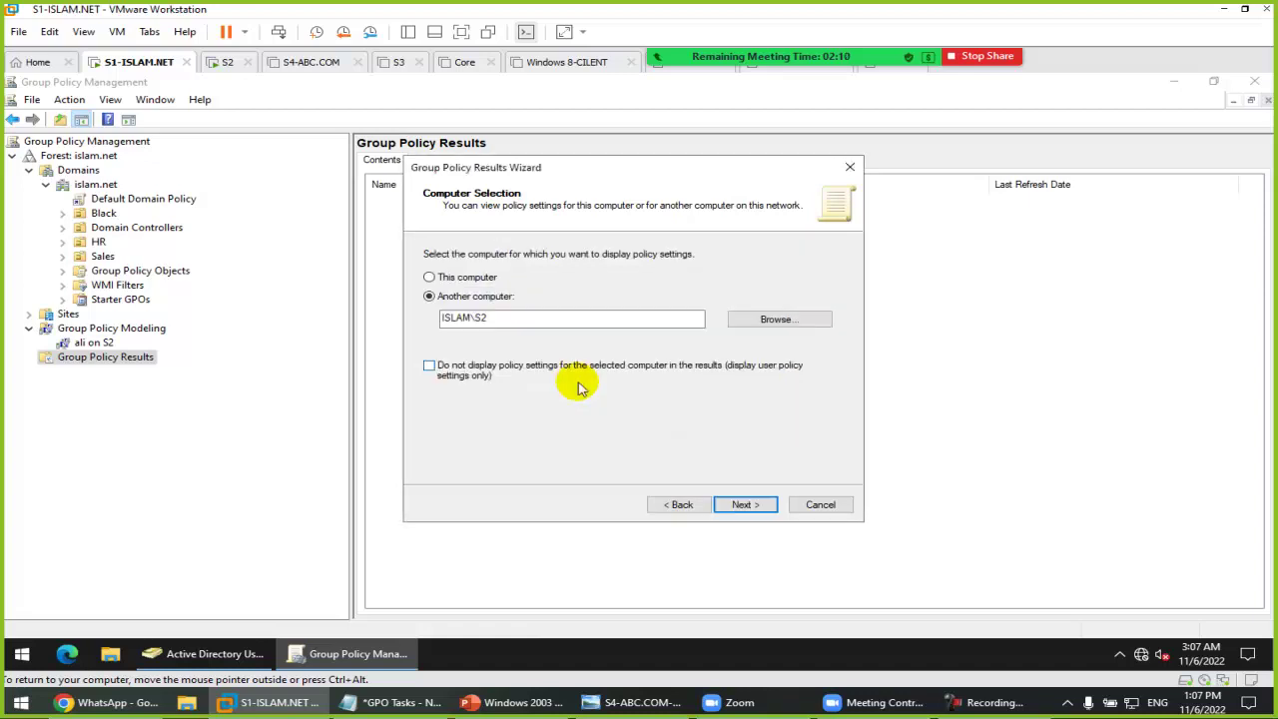
left_click(744, 504)
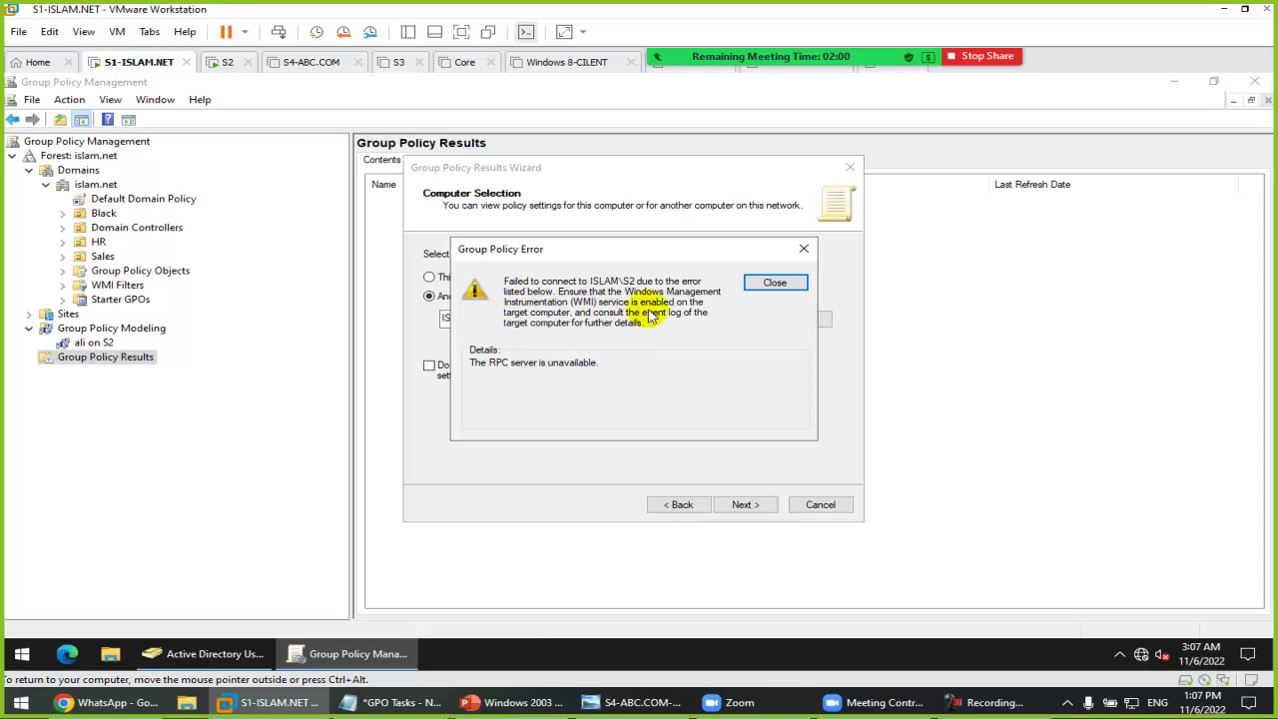
left_click(761, 282)
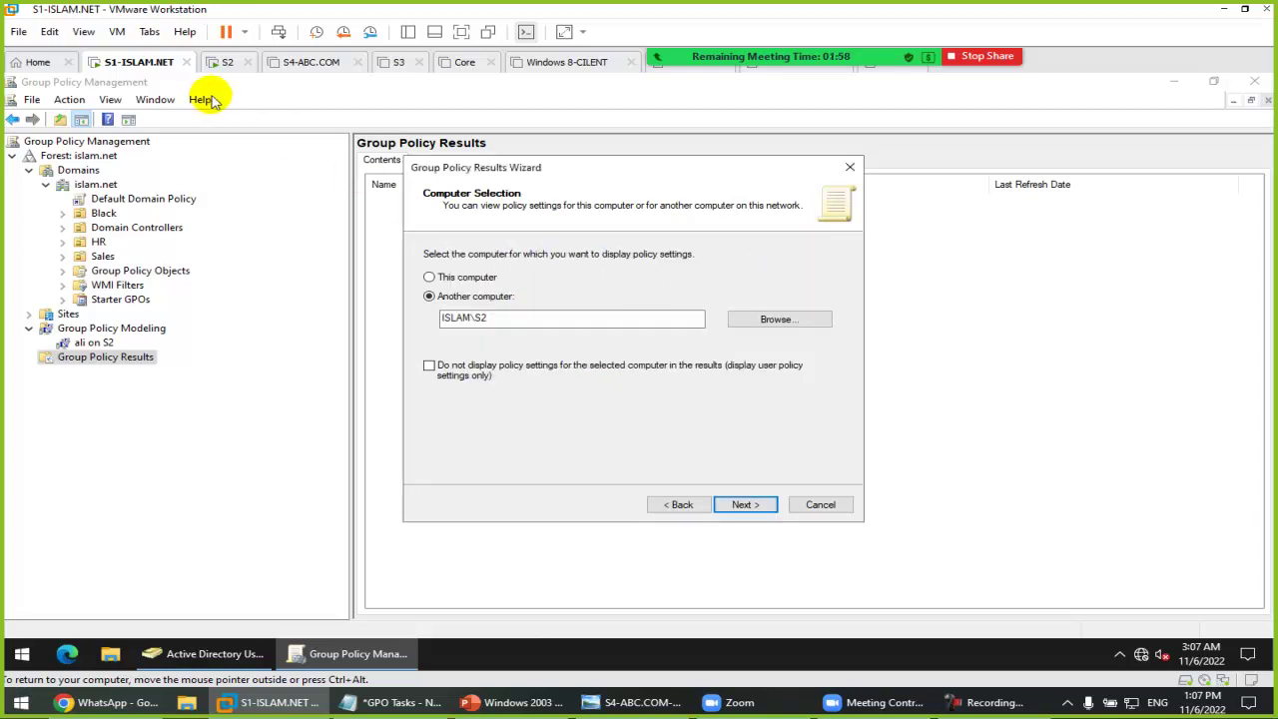
left_click(821, 504)
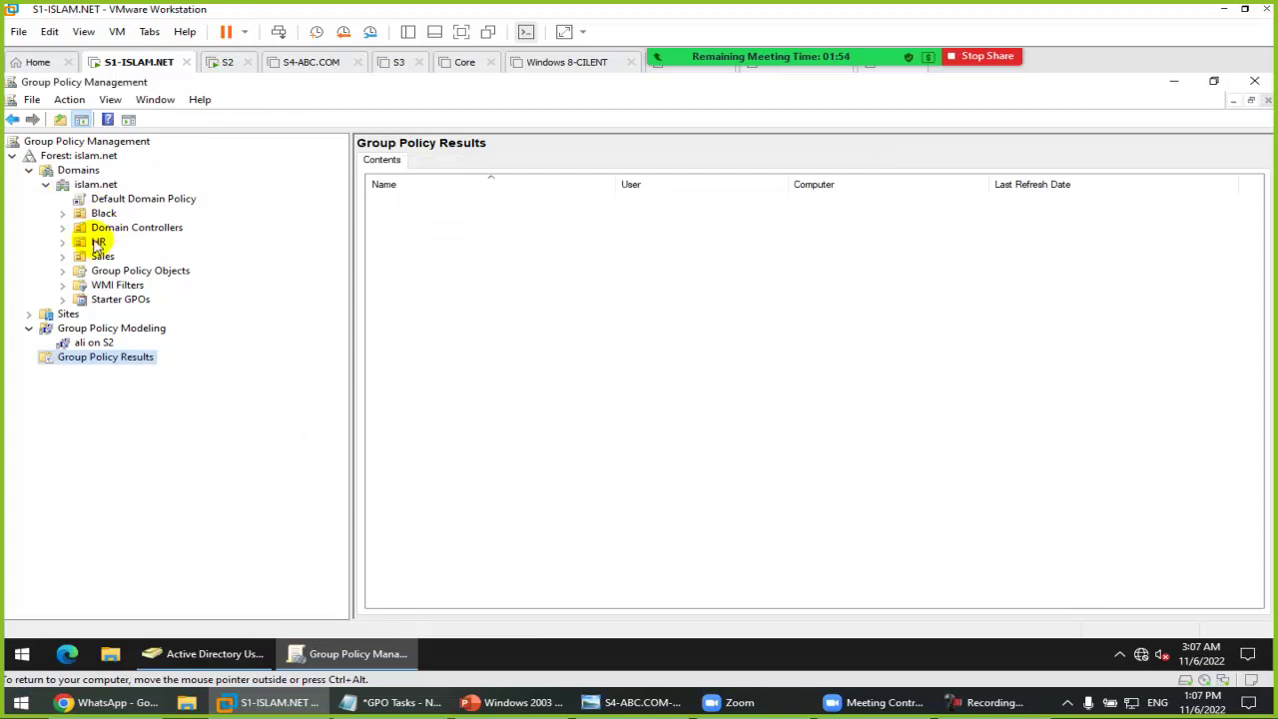
Step: Open GPO1 under the HR OU in a maximized policy editor with a wider tree pane
double_click(96, 243)
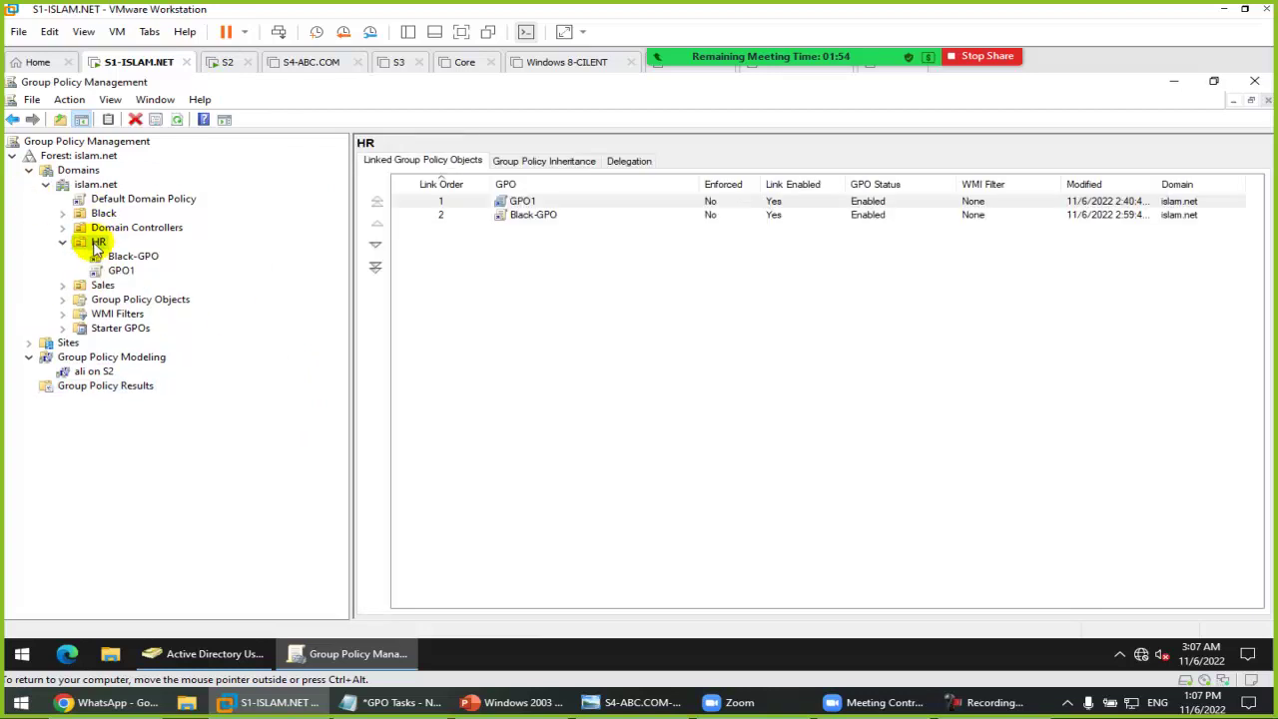
right_click(527, 205)
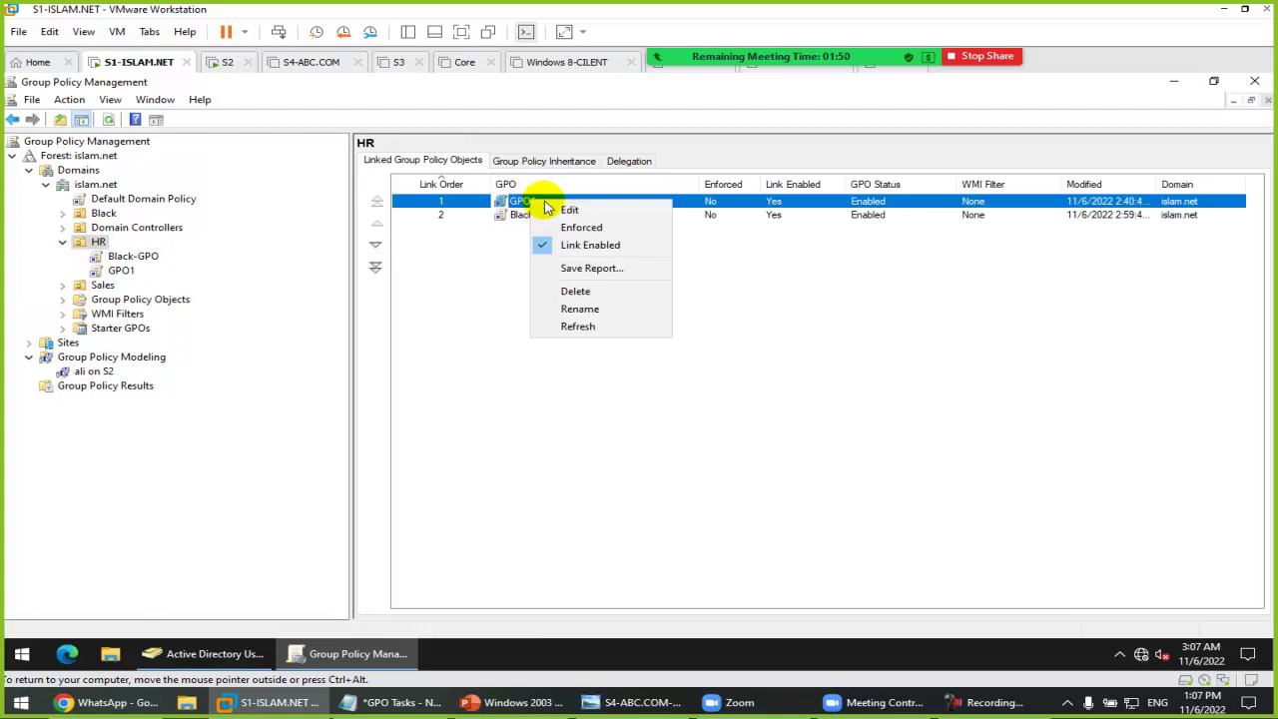
left_click(569, 211)
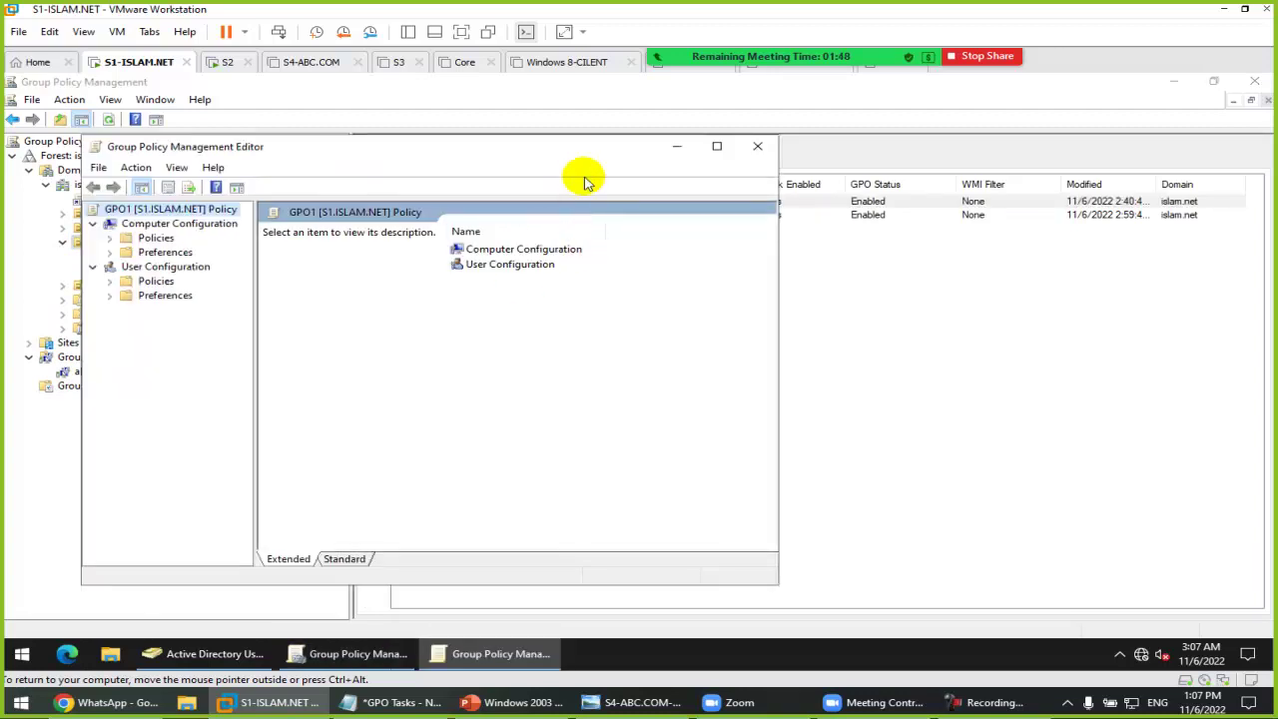
double_click(558, 153)
left_click_drag(174, 228, 394, 239)
Step: Expand Policies > Windows Settings > Security Settings down to Windows Defender Firewall with Advanced Security
double_click(48, 169)
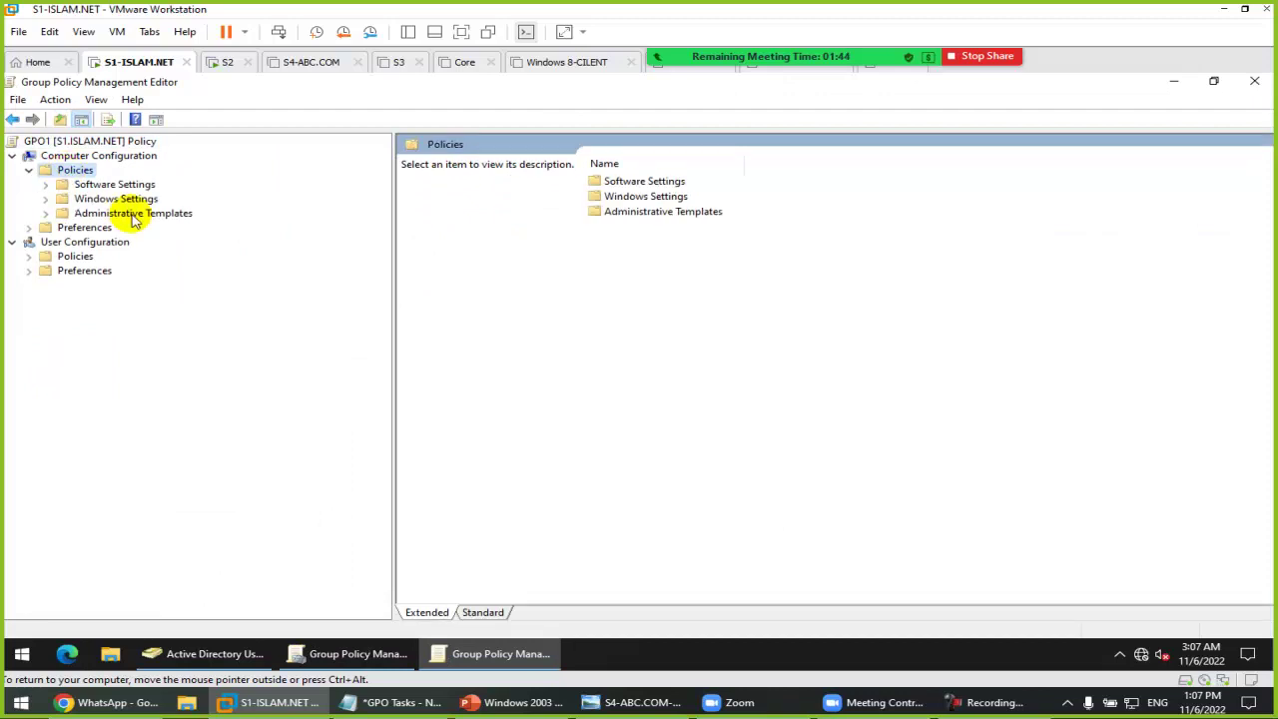
left_click(132, 213)
left_click(116, 199)
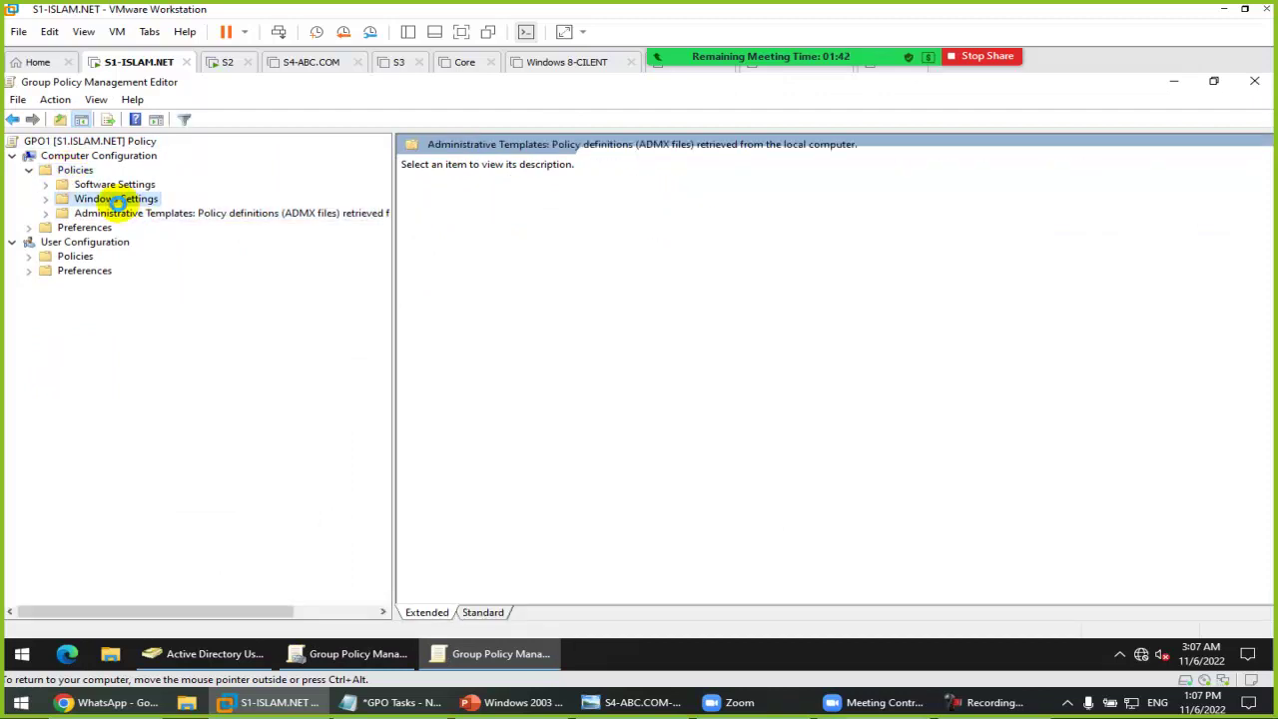
double_click(117, 200)
left_click(123, 245)
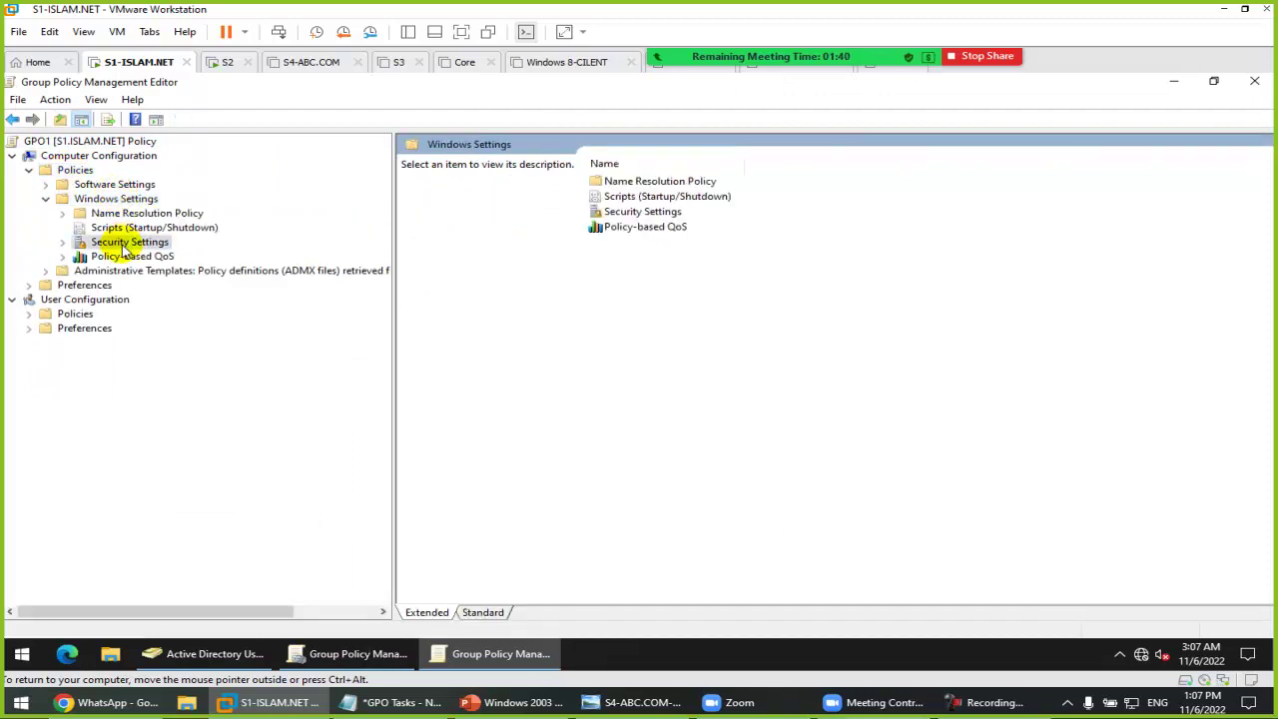
double_click(124, 244)
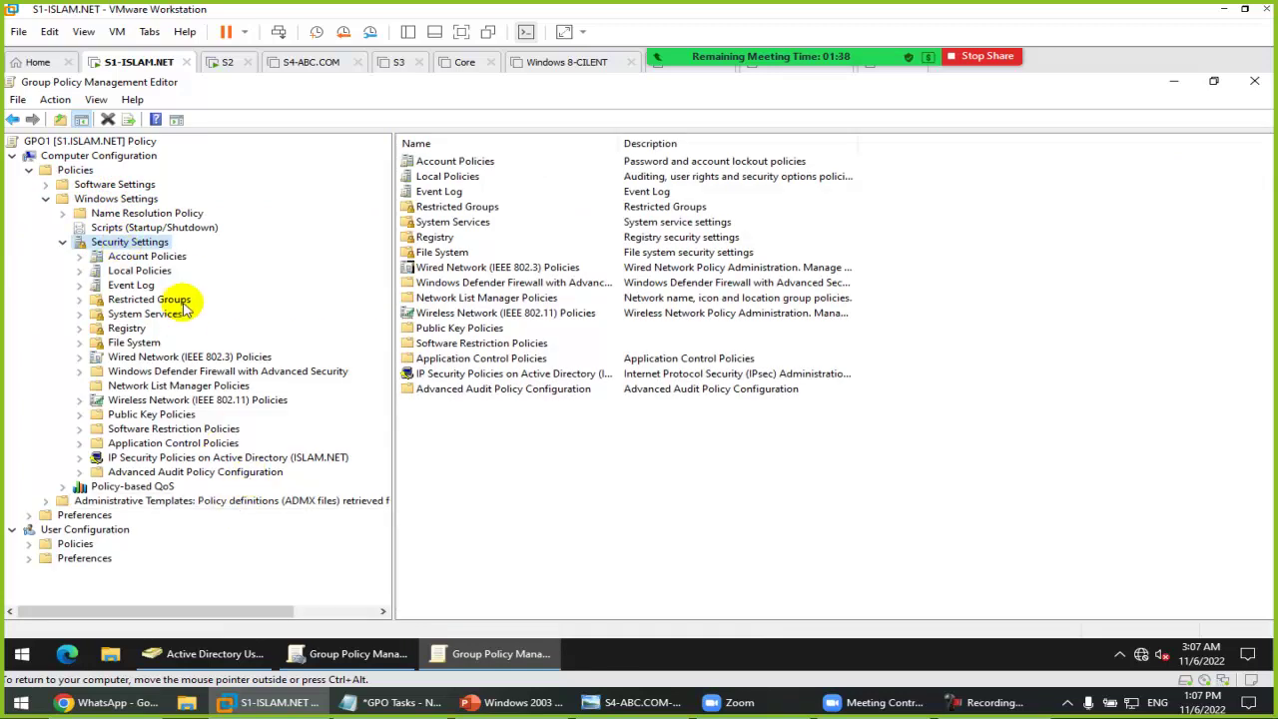
left_click(233, 371)
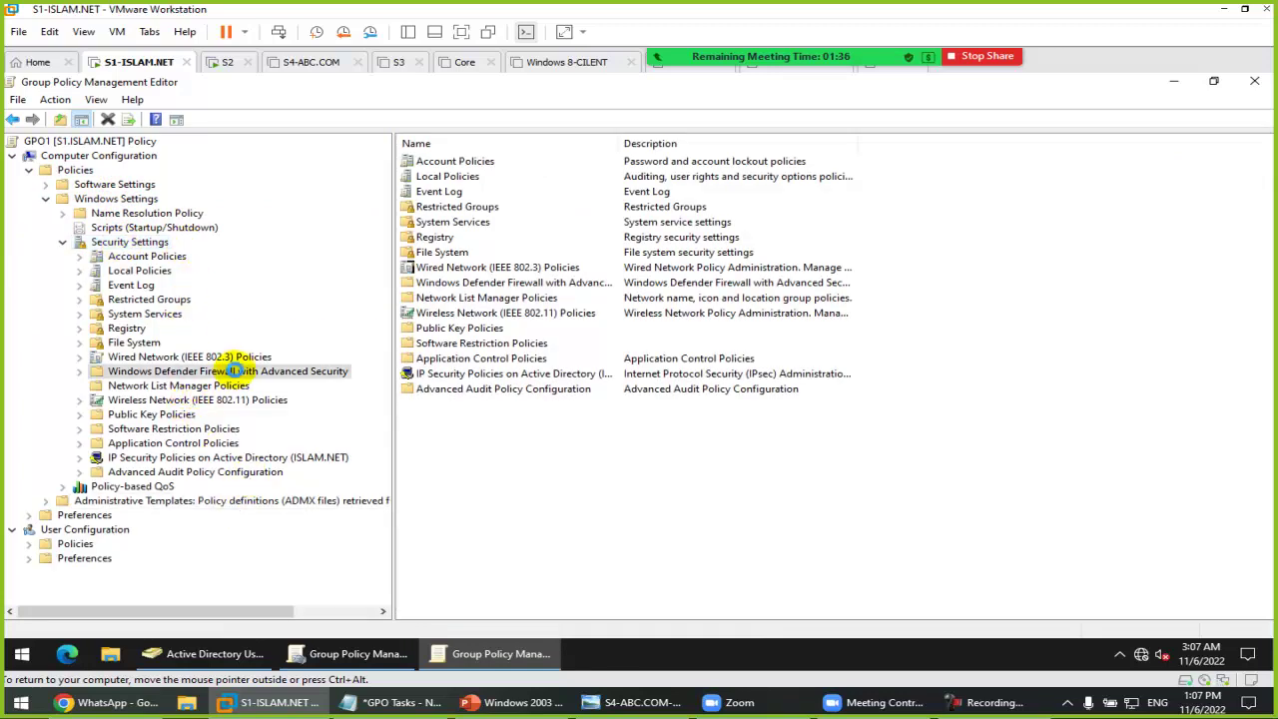
double_click(231, 371)
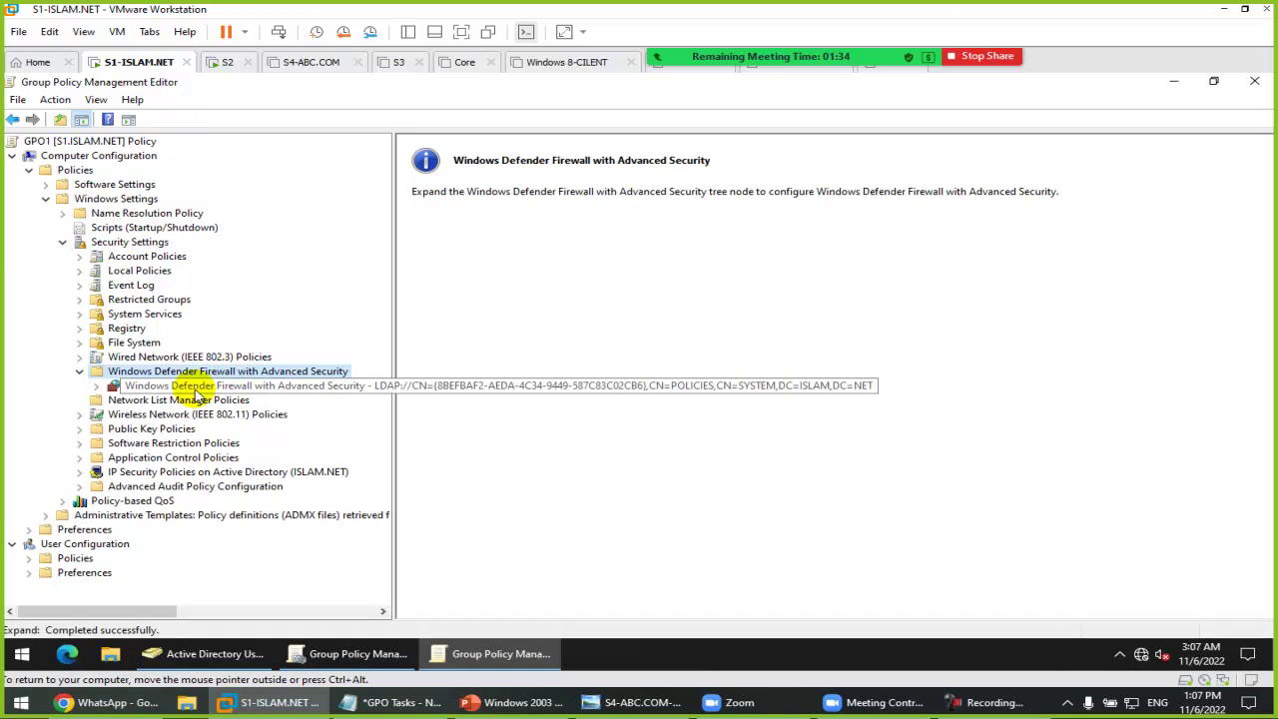
double_click(197, 387)
Step: Create a predefined Windows Management Instrumentation (WMI) inbound rule, keeping all three rules and allowing connections
left_click(175, 399)
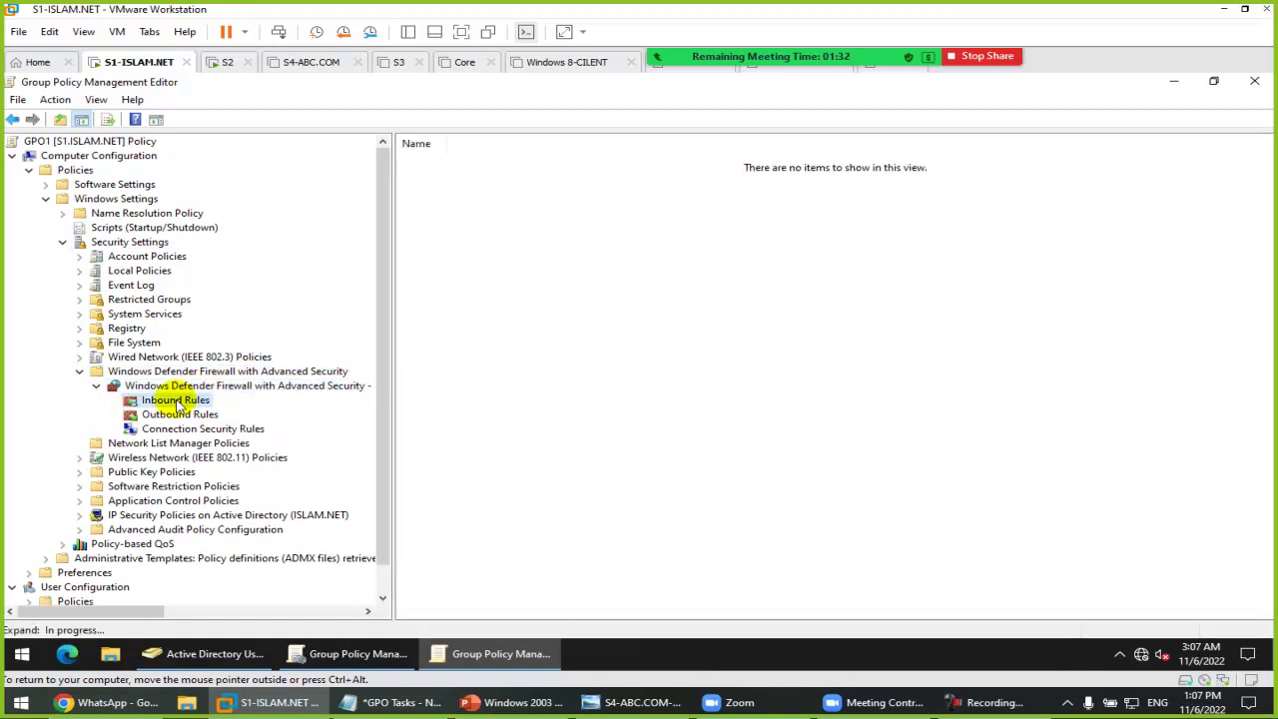
right_click(176, 400)
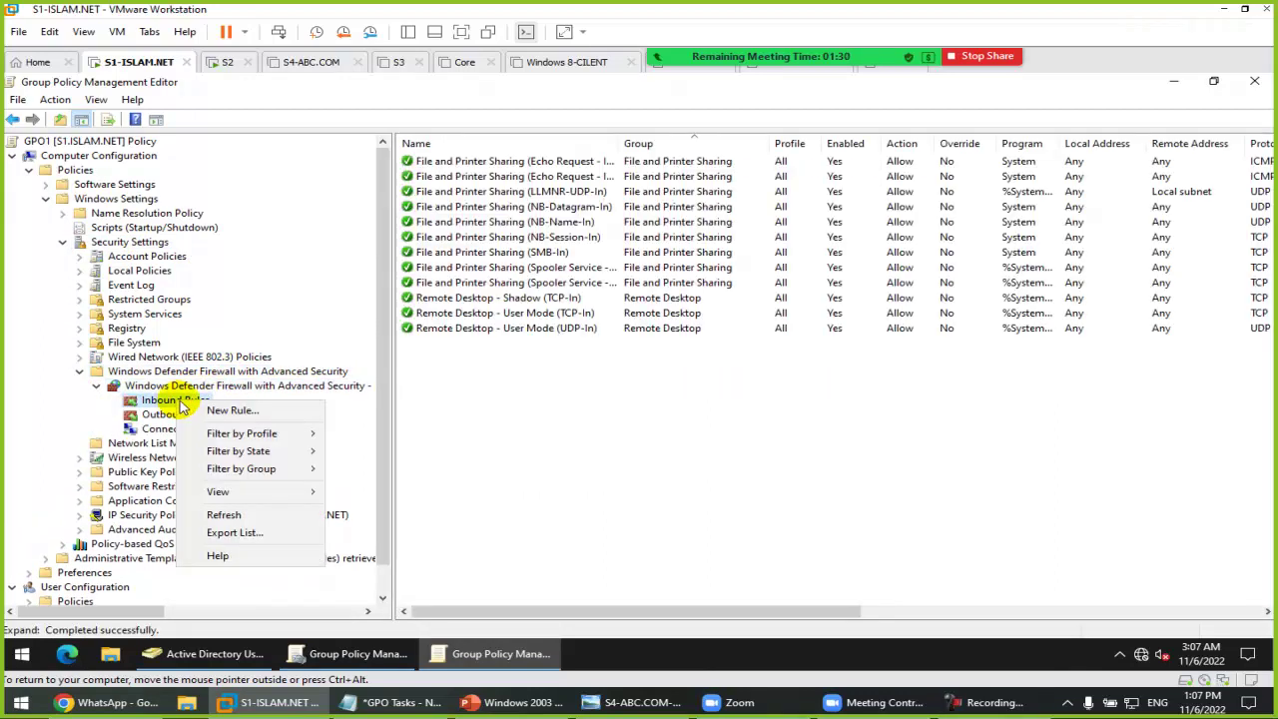
left_click(244, 409)
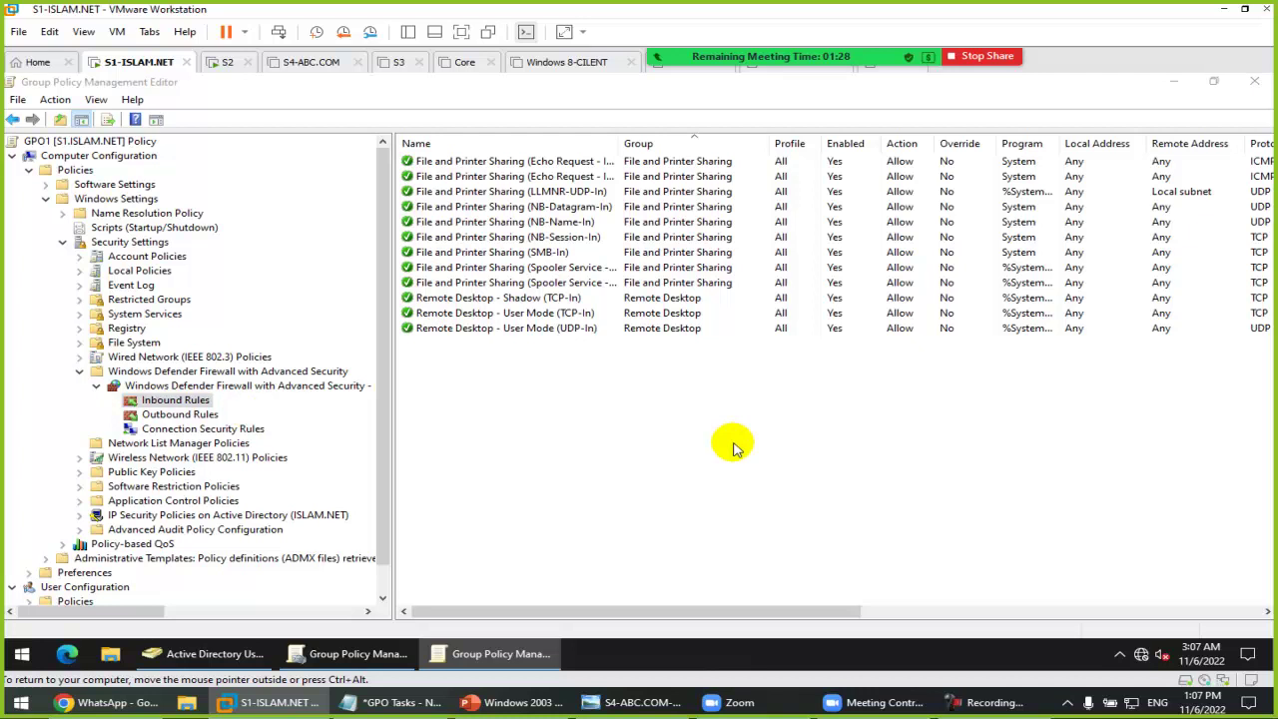
left_click(340, 414)
left_click(447, 437)
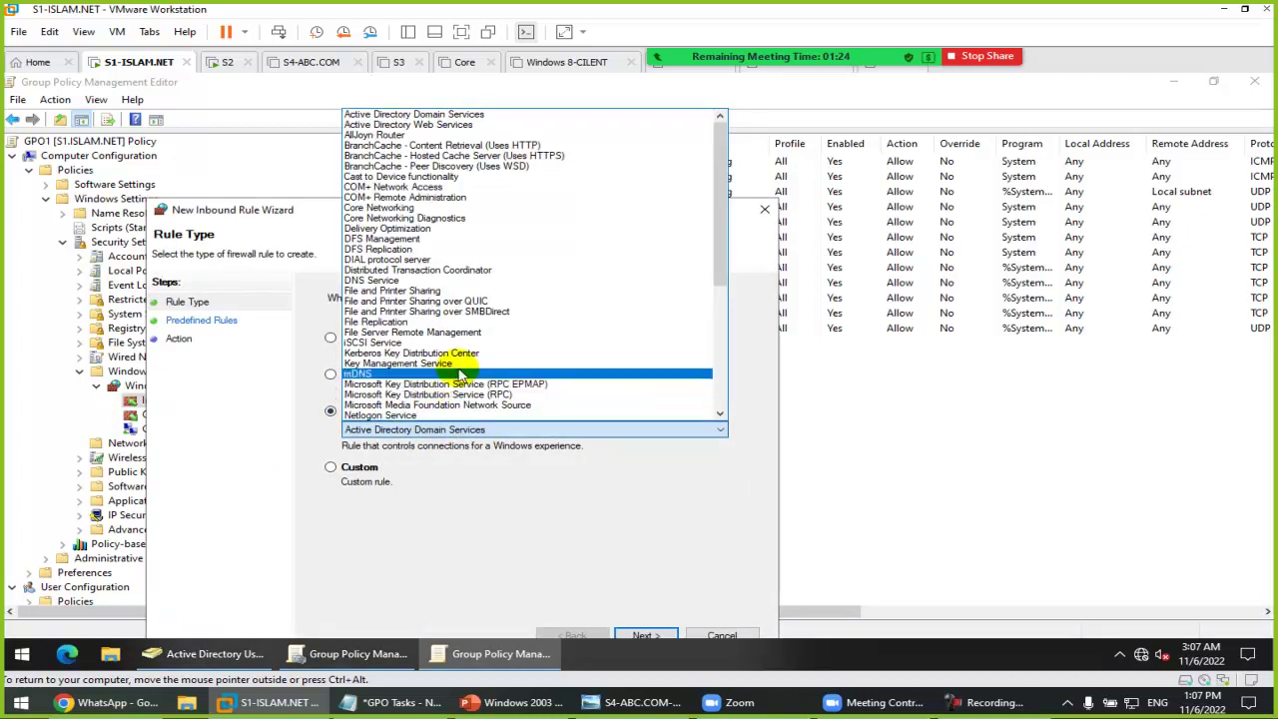
scroll(474, 370, "down", 8)
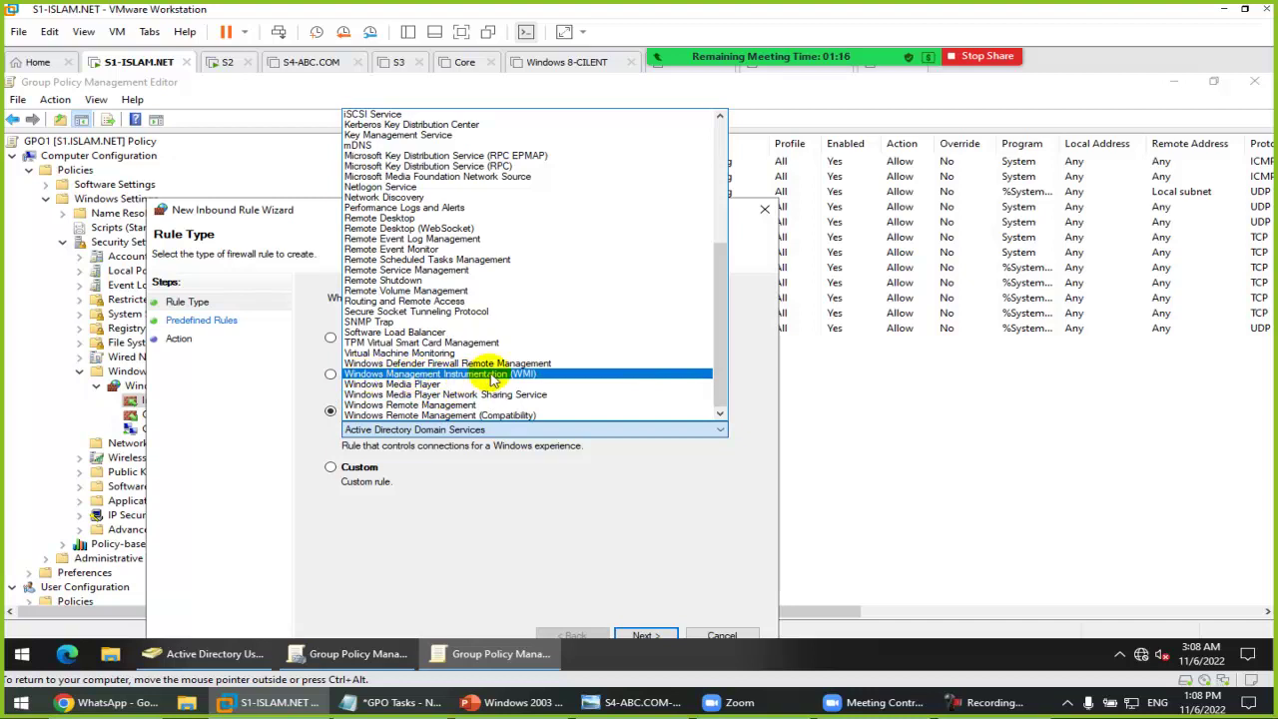
left_click(491, 377)
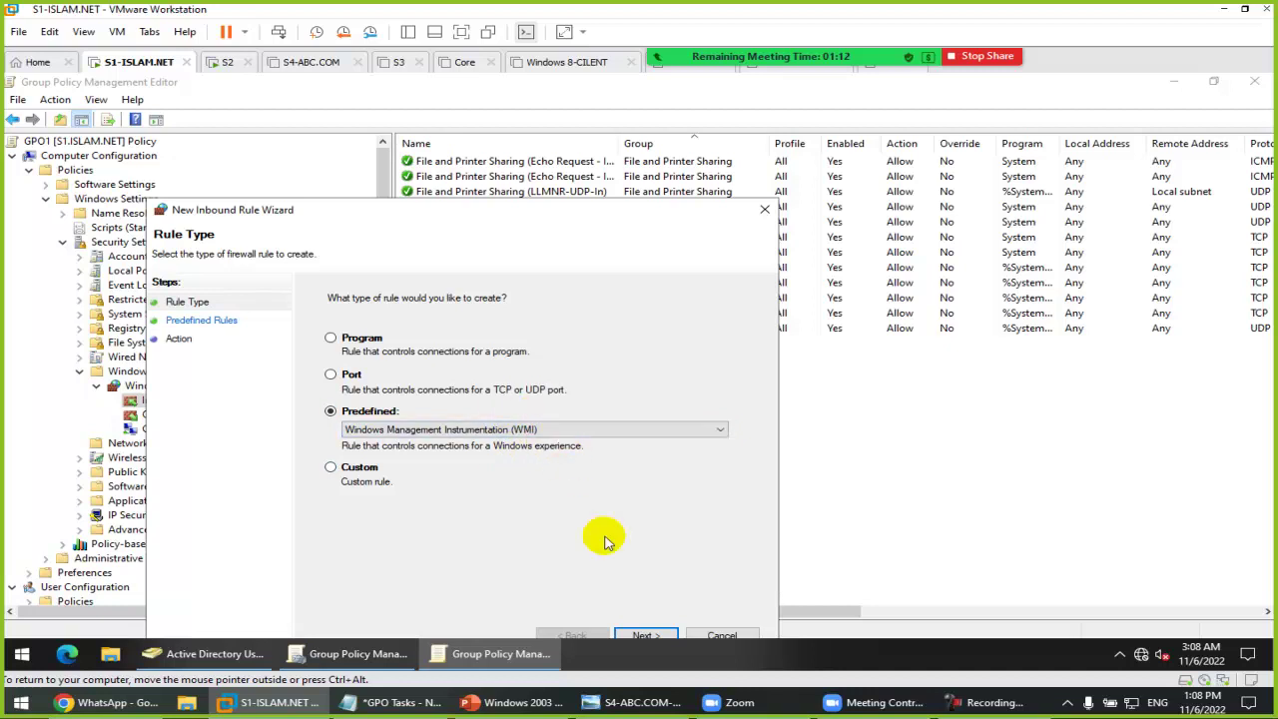
left_click(646, 636)
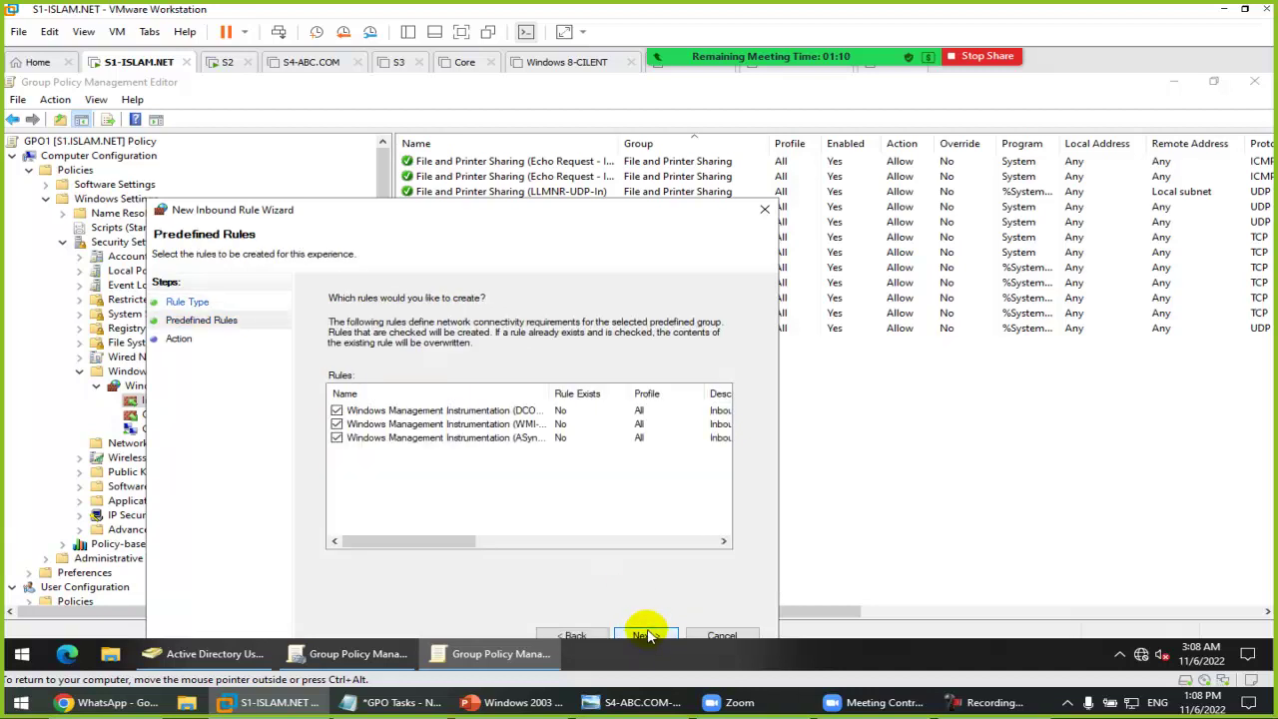
left_click(646, 636)
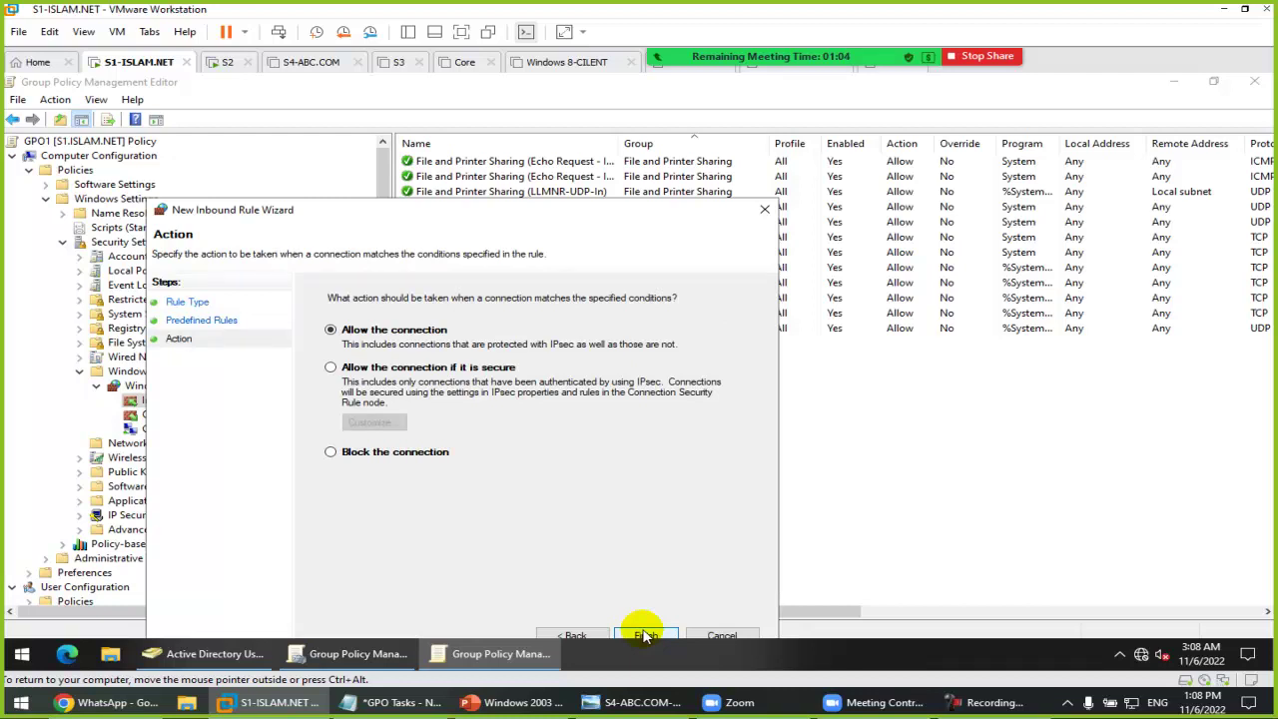
left_click(646, 636)
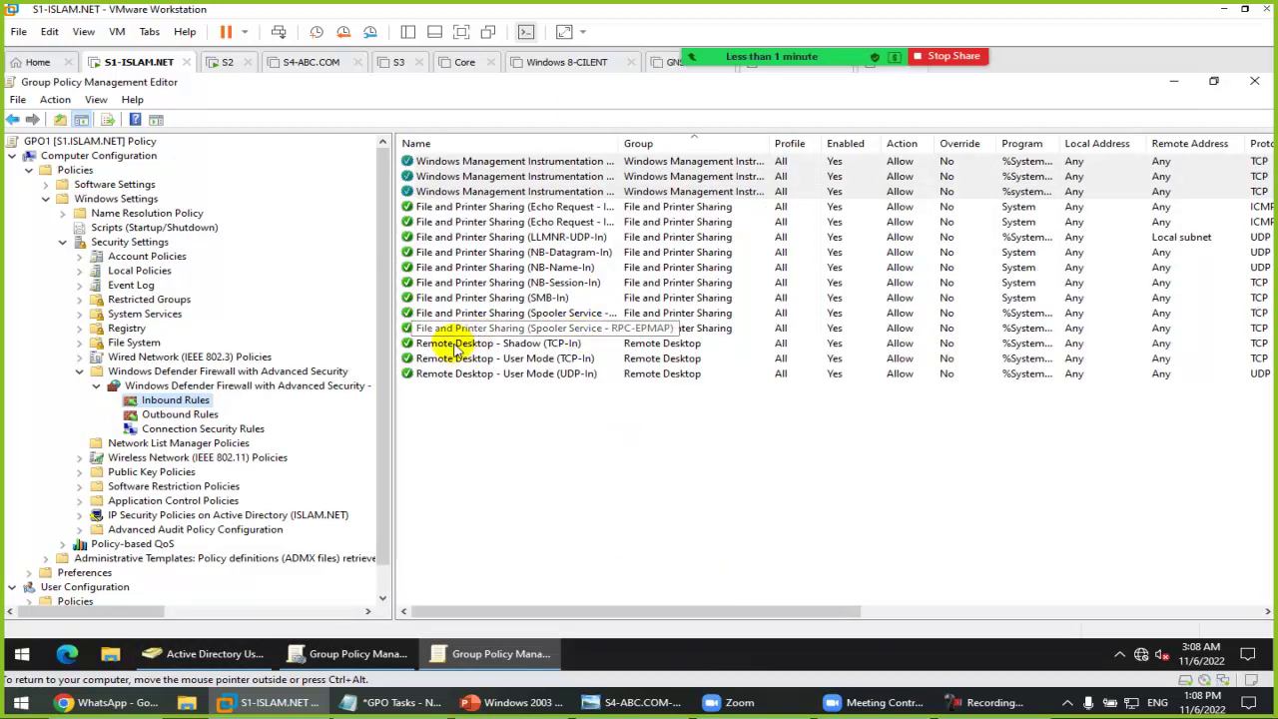
left_click(62, 242)
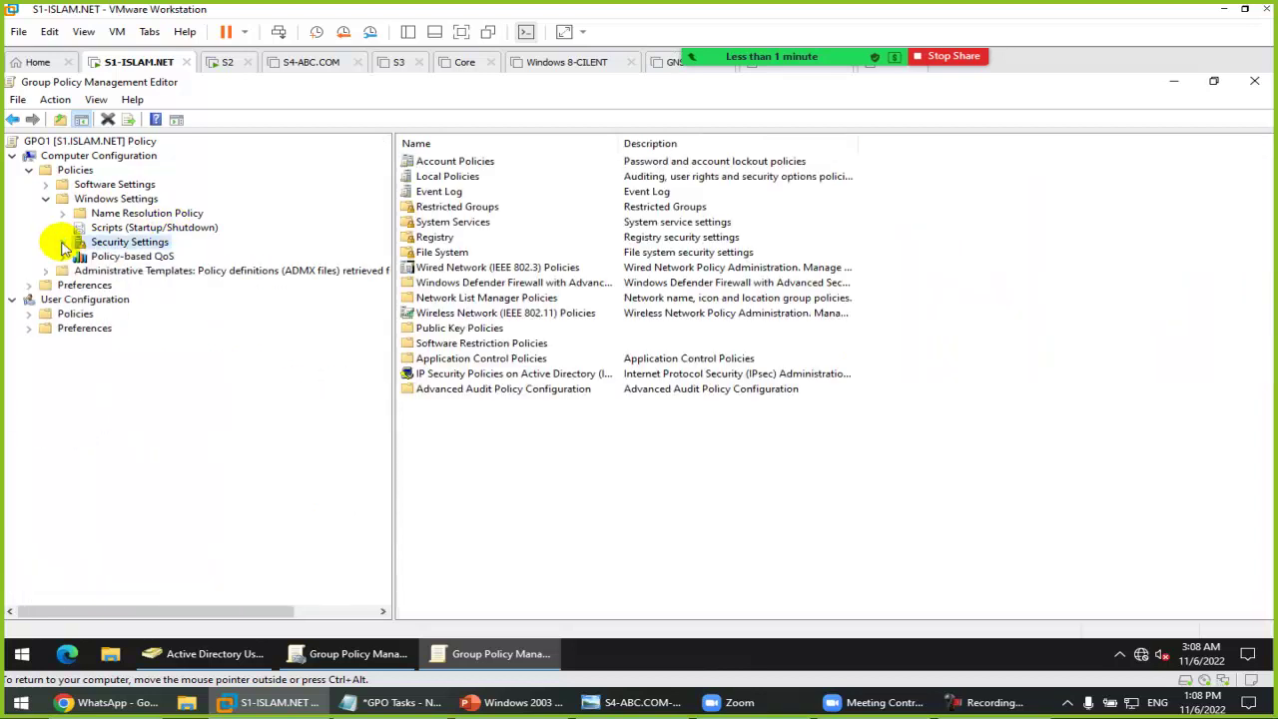
Step: Define the Windows Management Instrumentation system service policy with Automatic startup
double_click(118, 242)
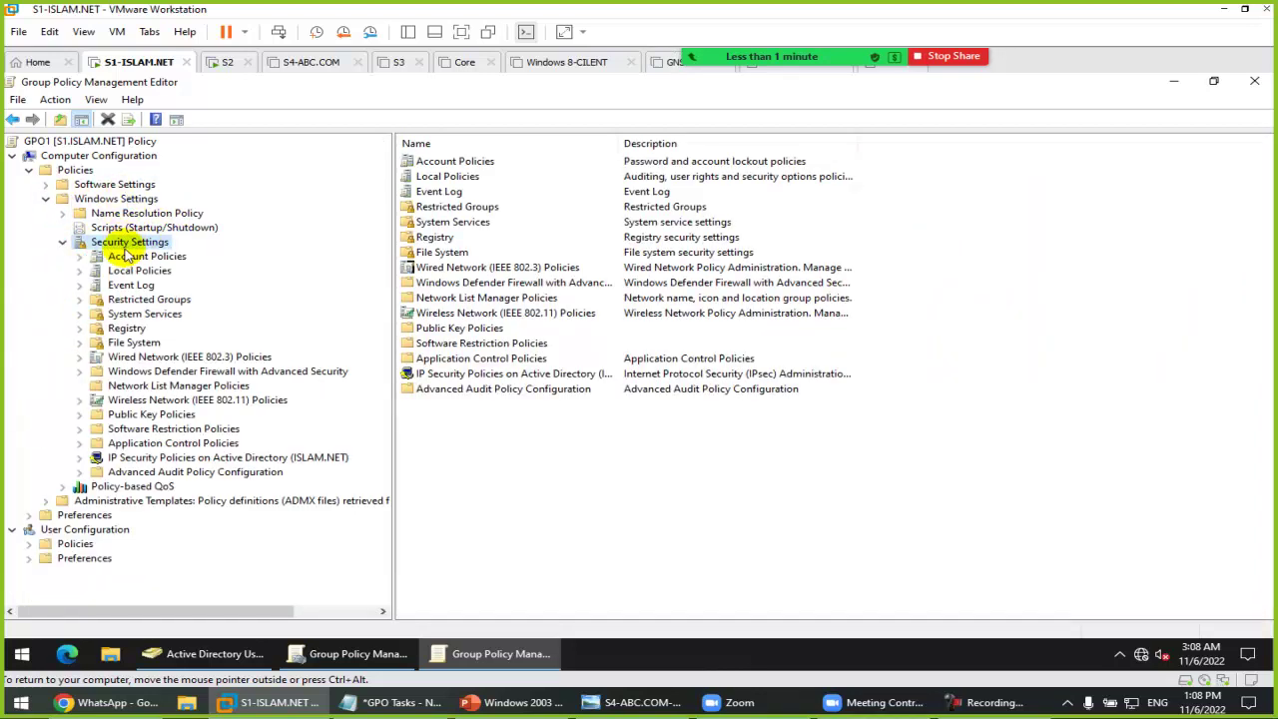
left_click(145, 314)
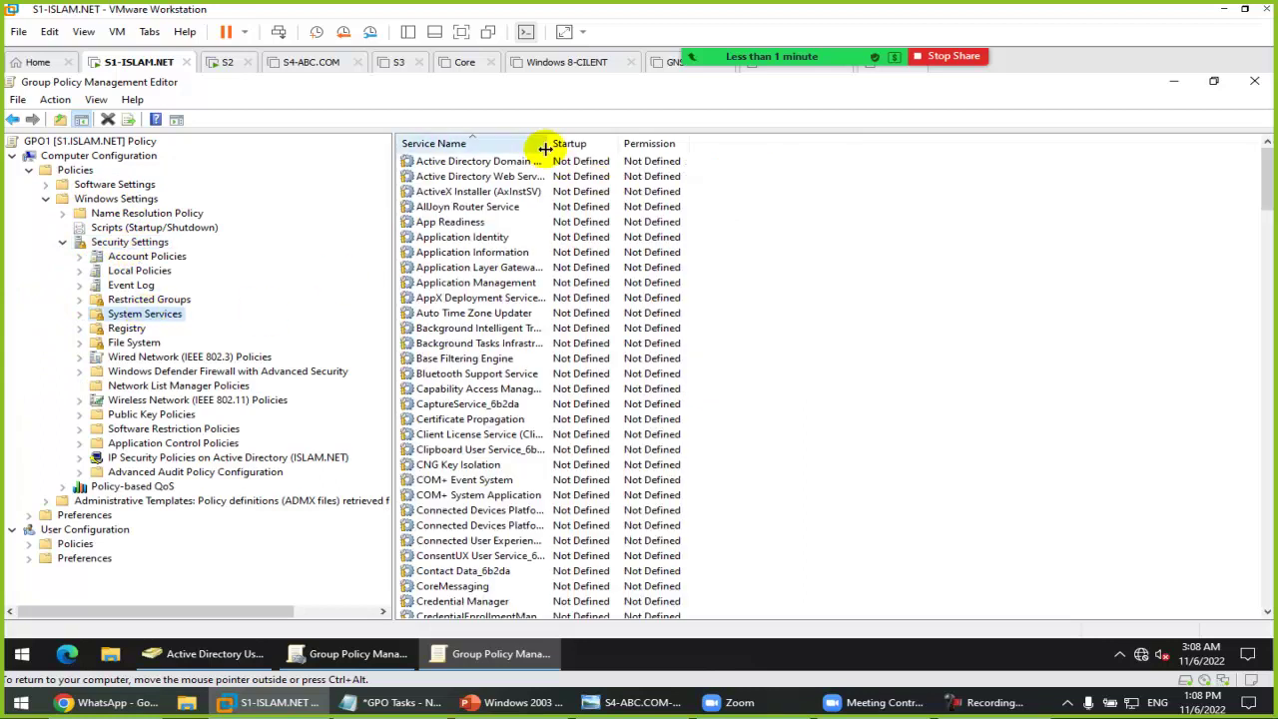
scroll(527, 292, "down", 20)
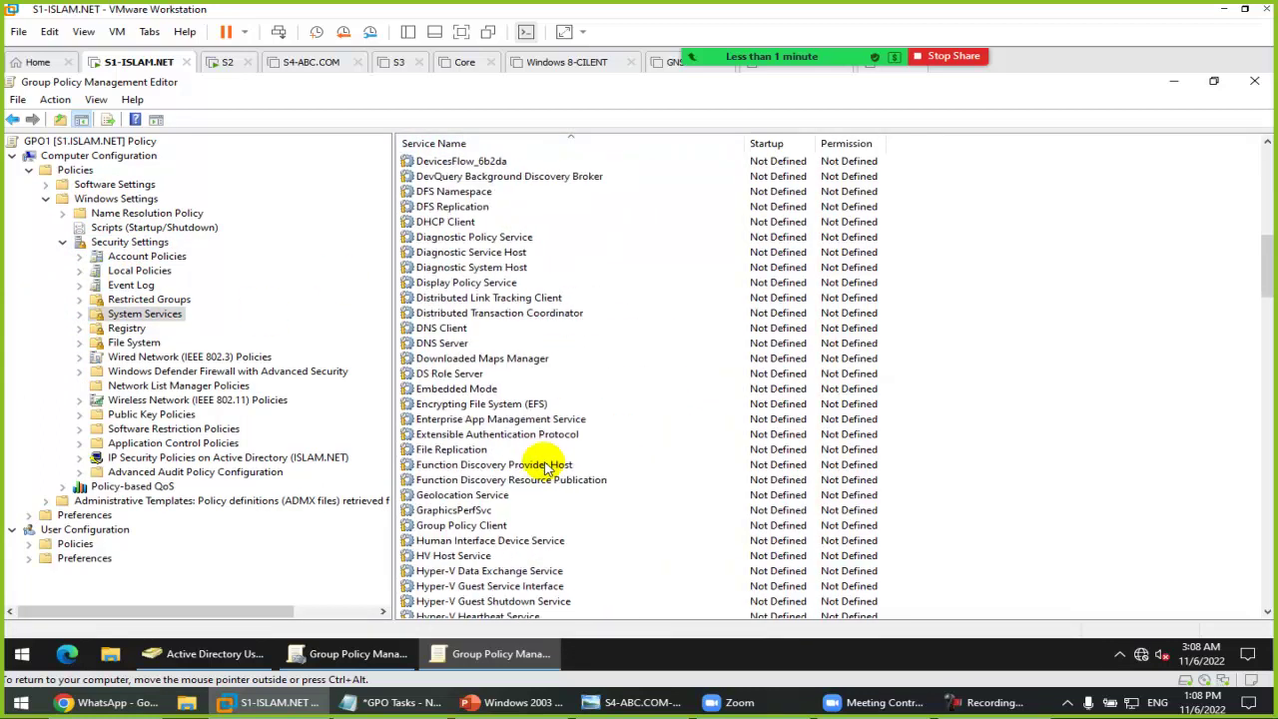
scroll(557, 498, "down", 20)
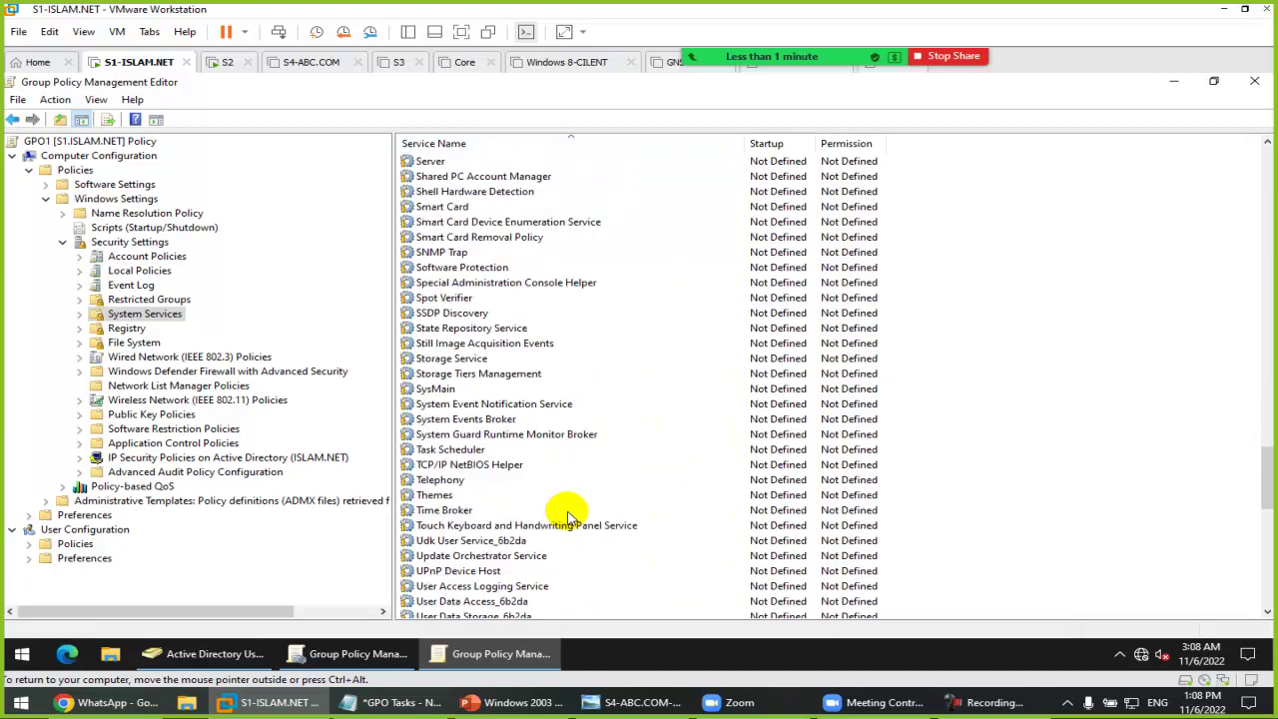
scroll(558, 513, "down", 3)
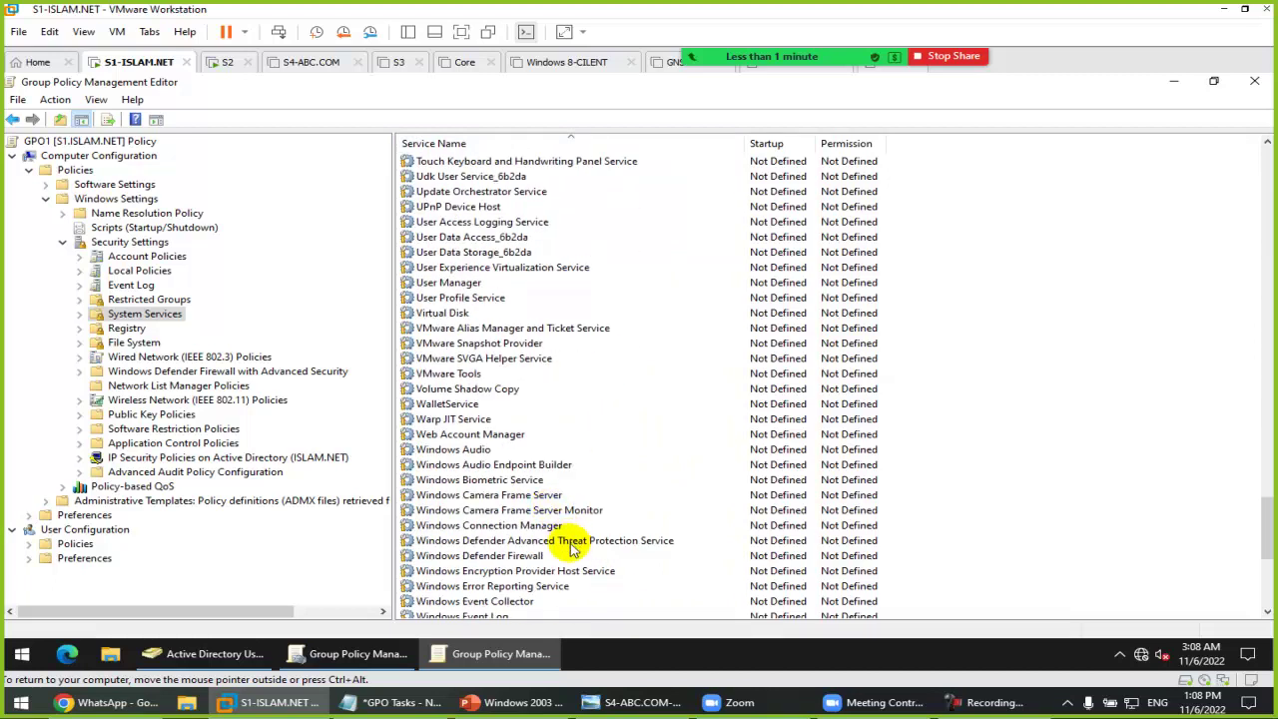
scroll(557, 520, "down", 3)
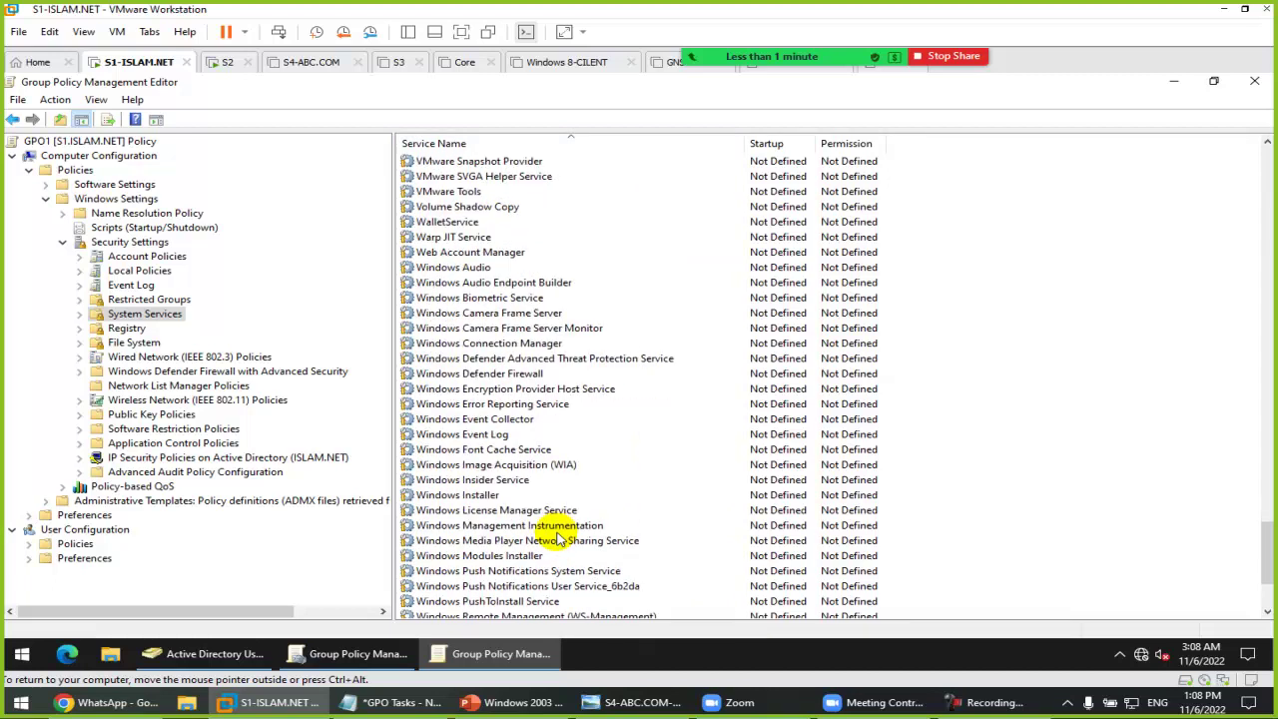
left_click(544, 527)
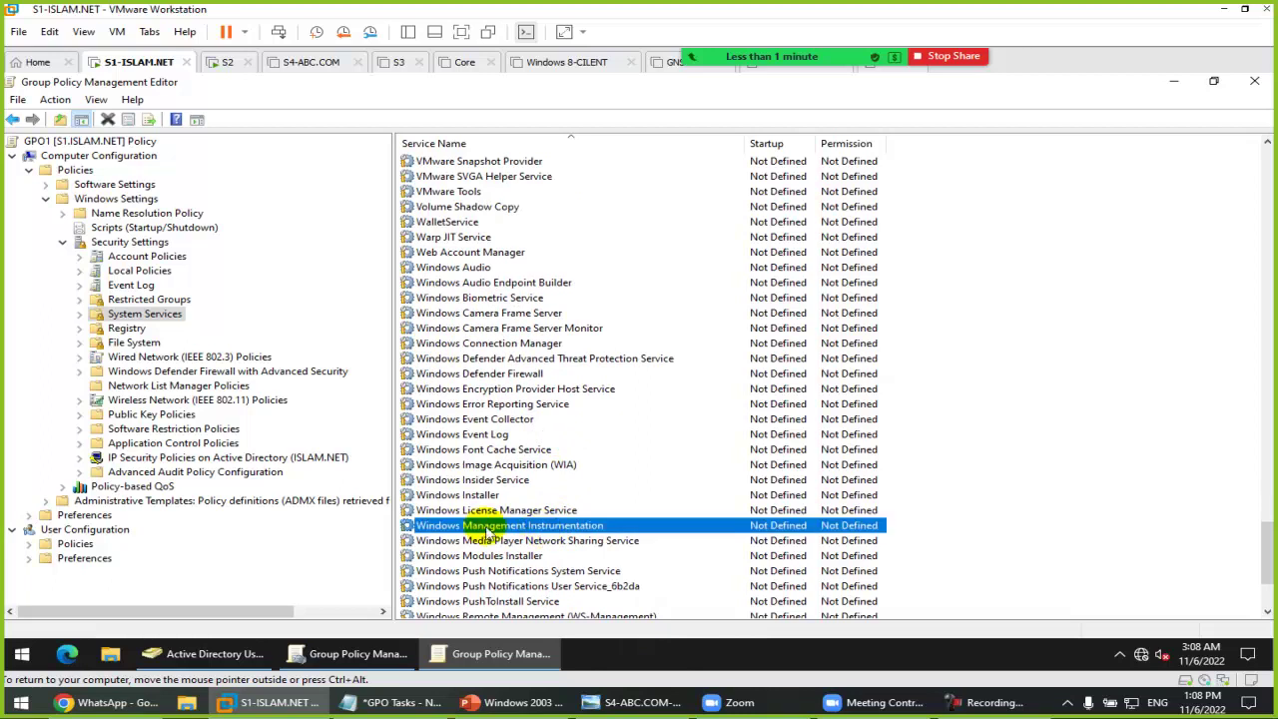
double_click(542, 525)
left_click(514, 308)
left_click(527, 346)
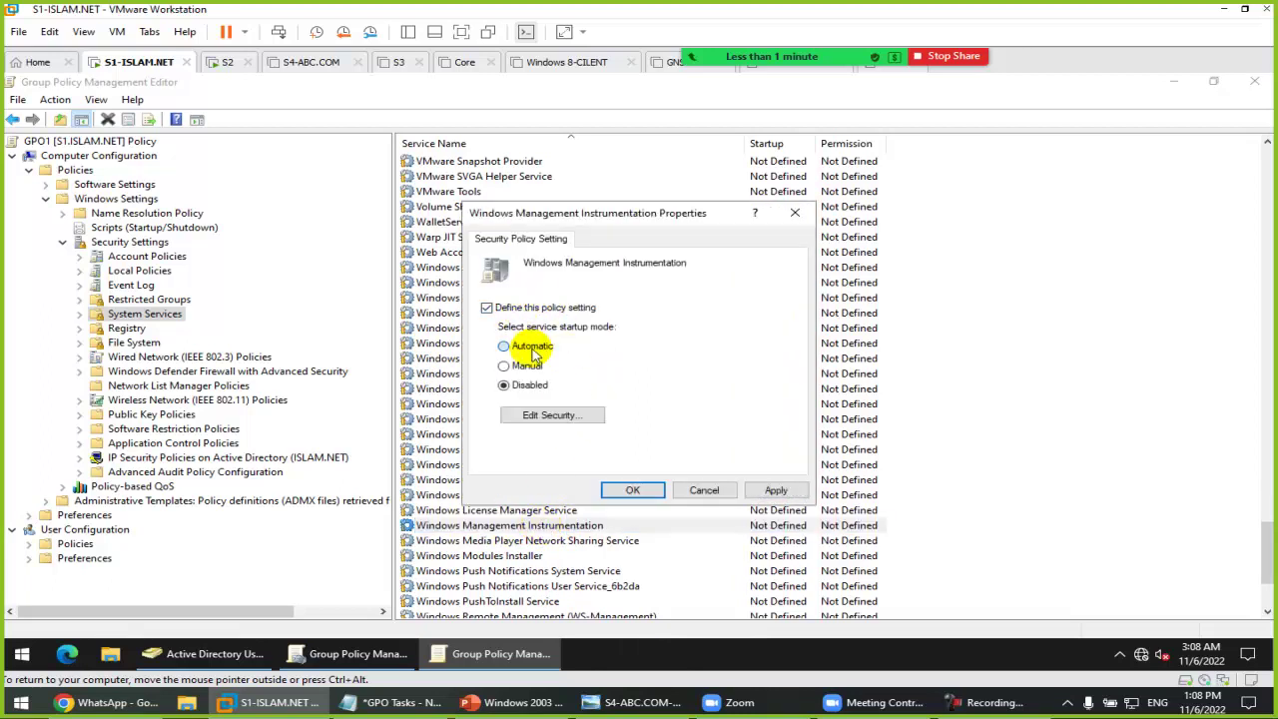
left_click(632, 489)
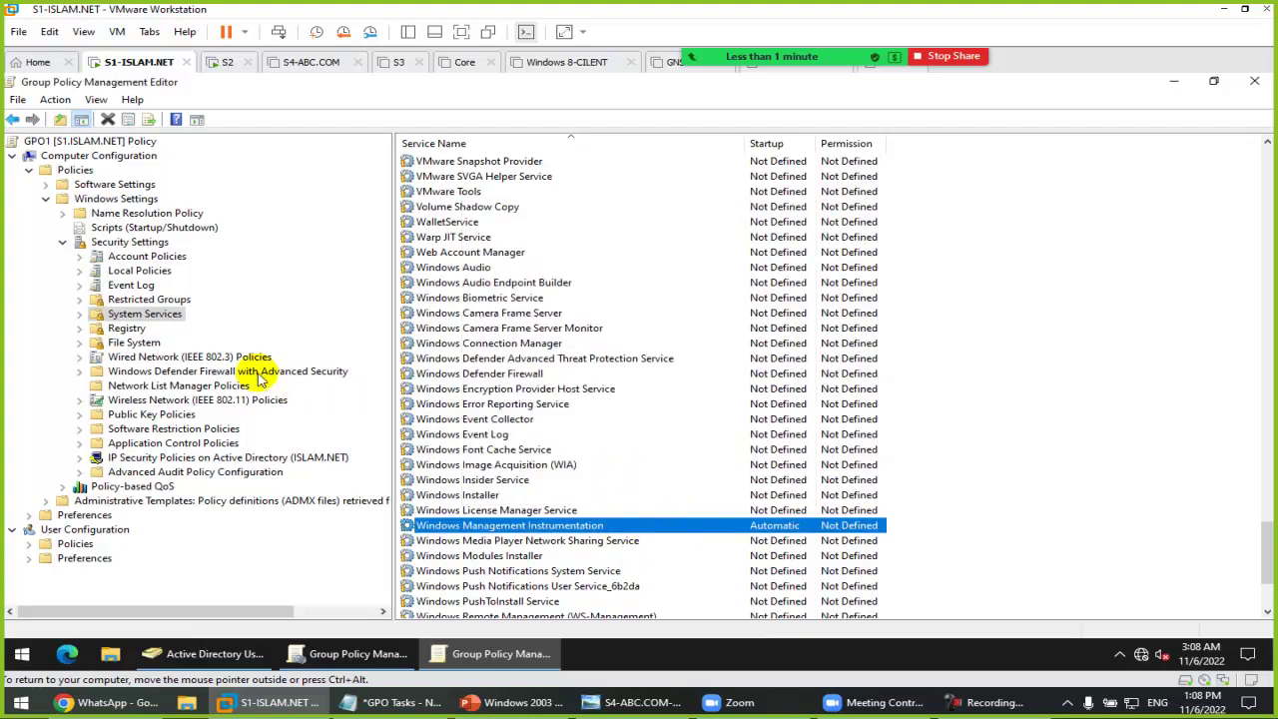
Step: Restart the S2 guest via Power > Restart Guest, then return to S1-ISLAM.NET
right_click(218, 63)
mouse_move(288, 94)
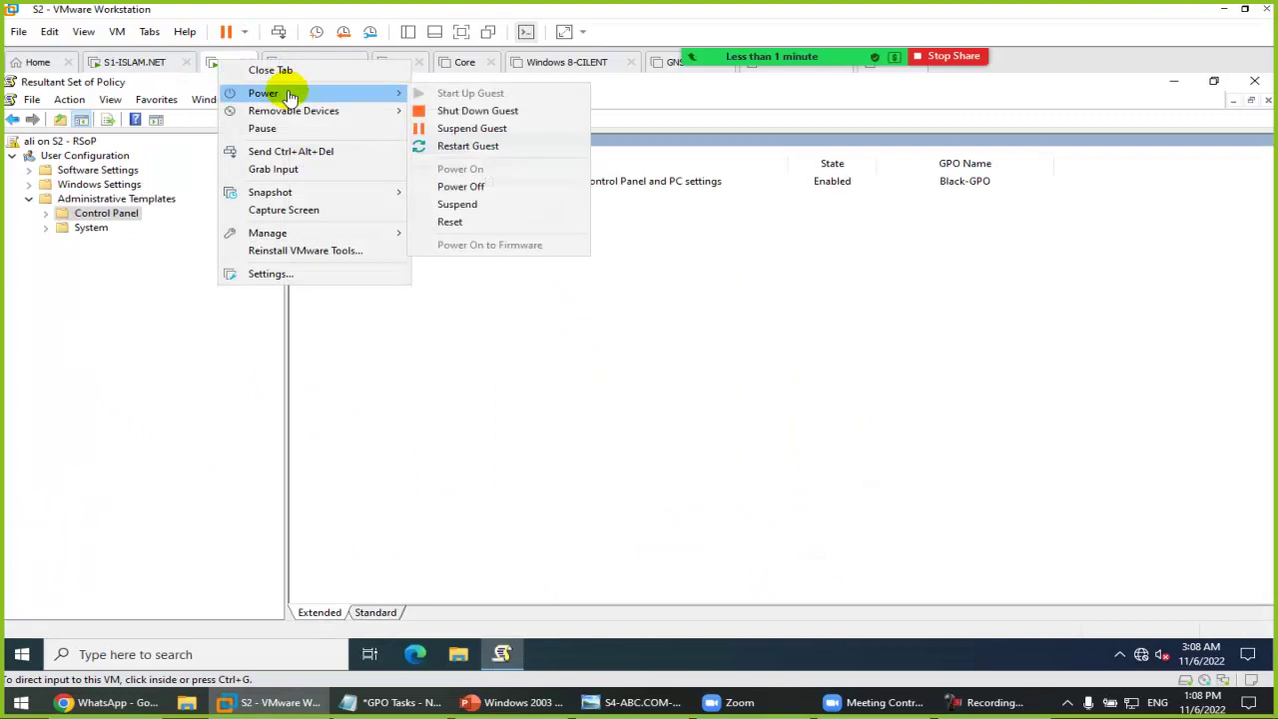
left_click(461, 146)
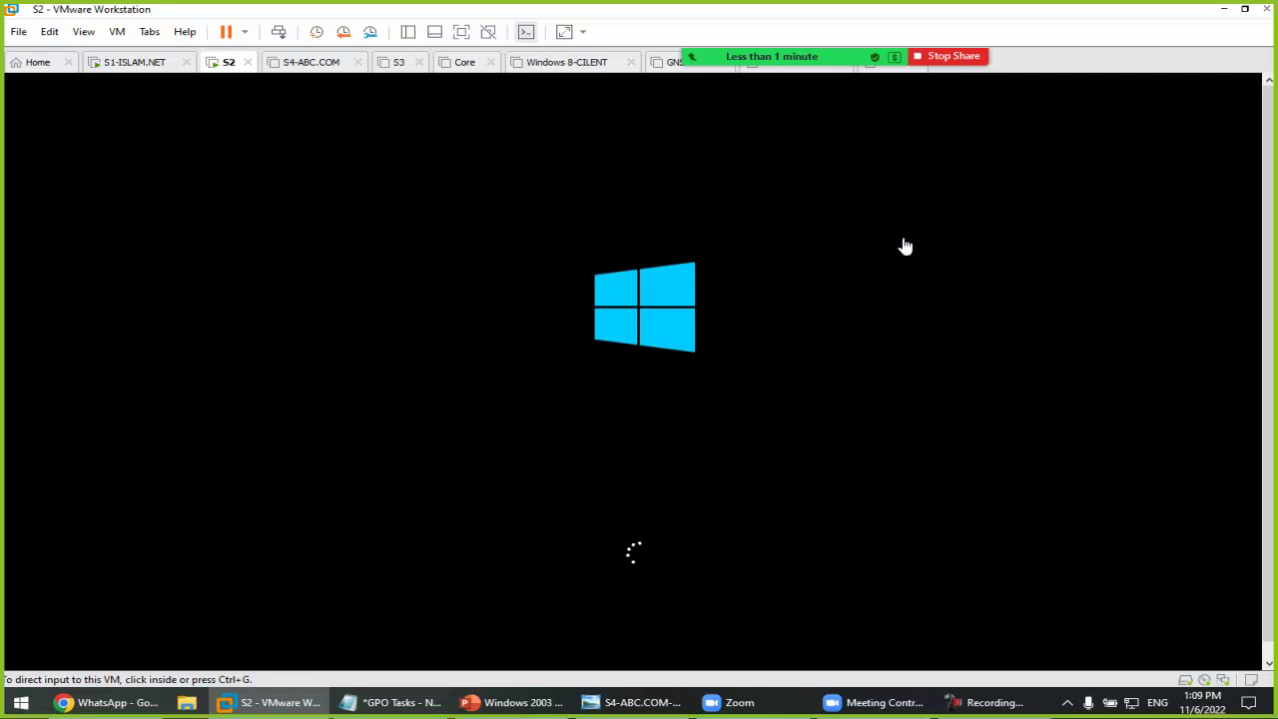
mouse_move(784, 30)
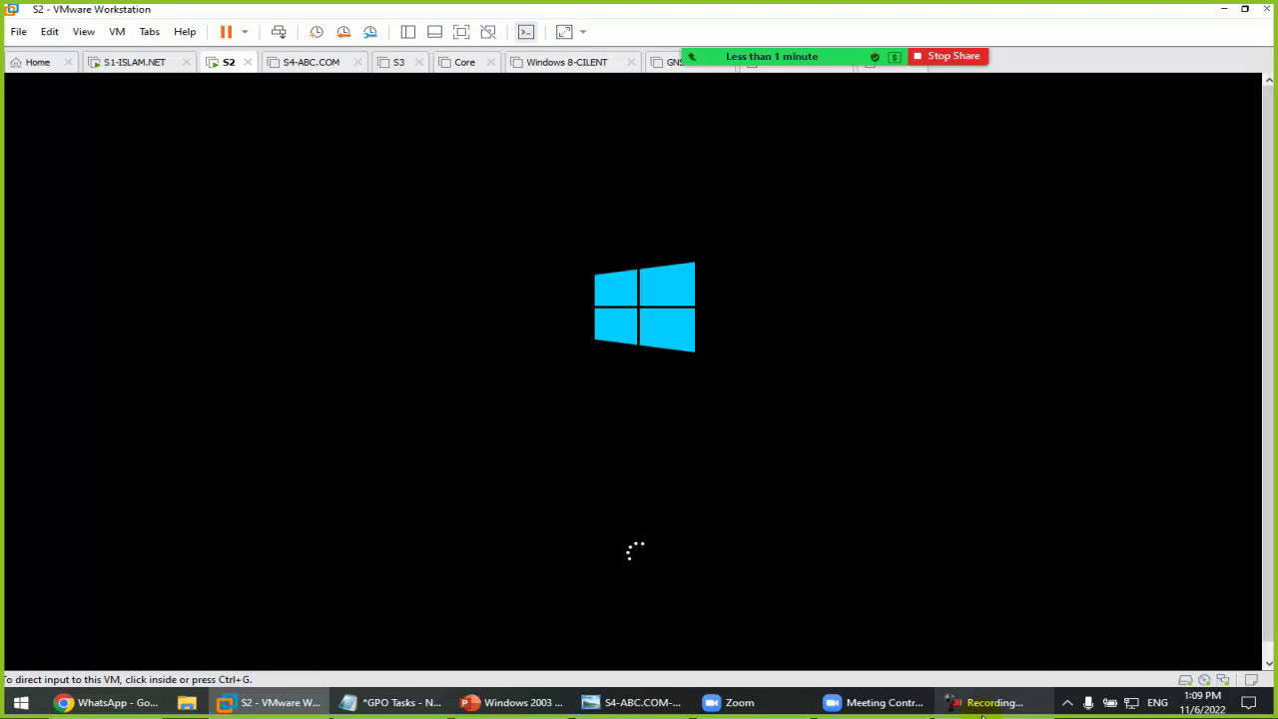
left_click(988, 702)
left_click(1194, 631)
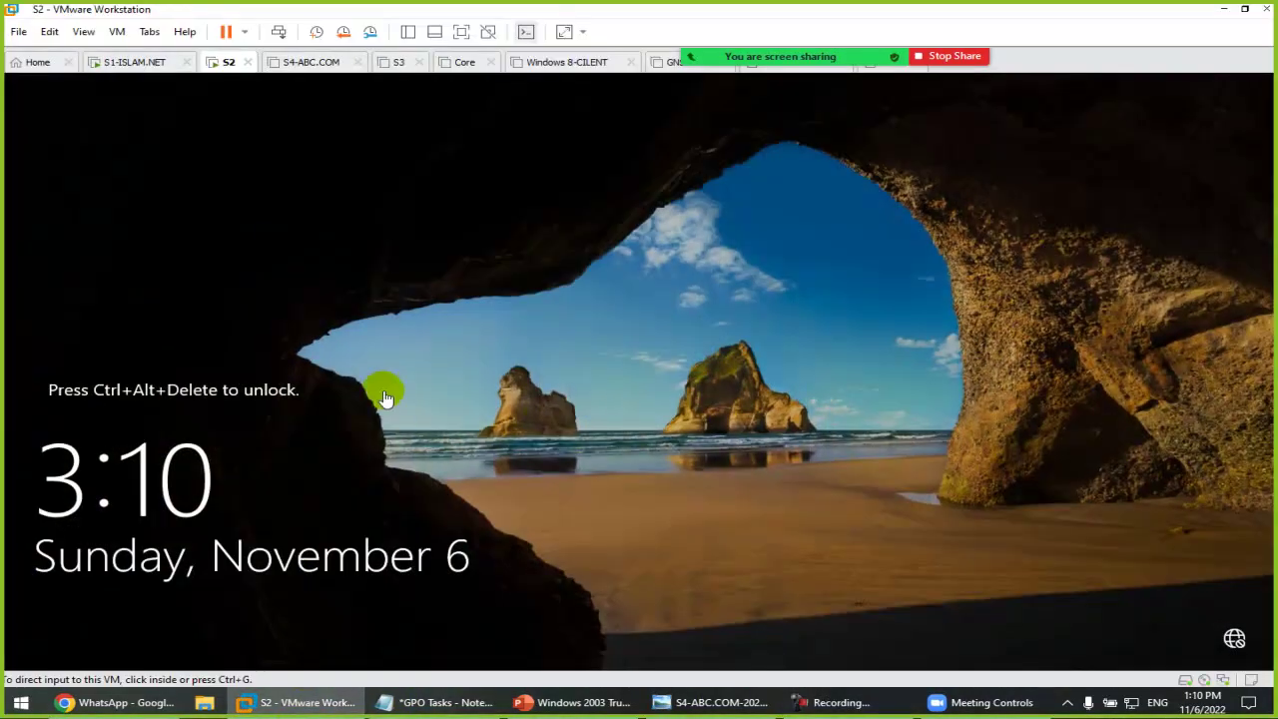
left_click(111, 60)
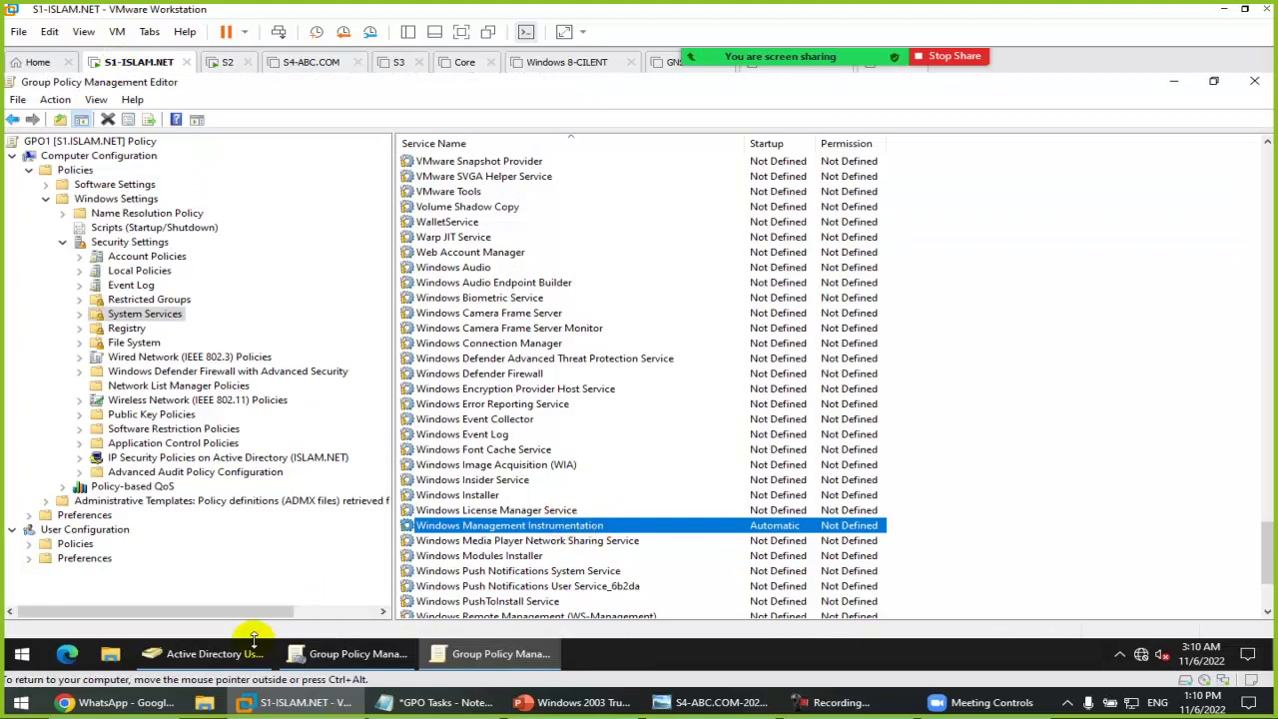
Step: Close the policy editor and start the Group Policy Results wizard
key("alt+F4")
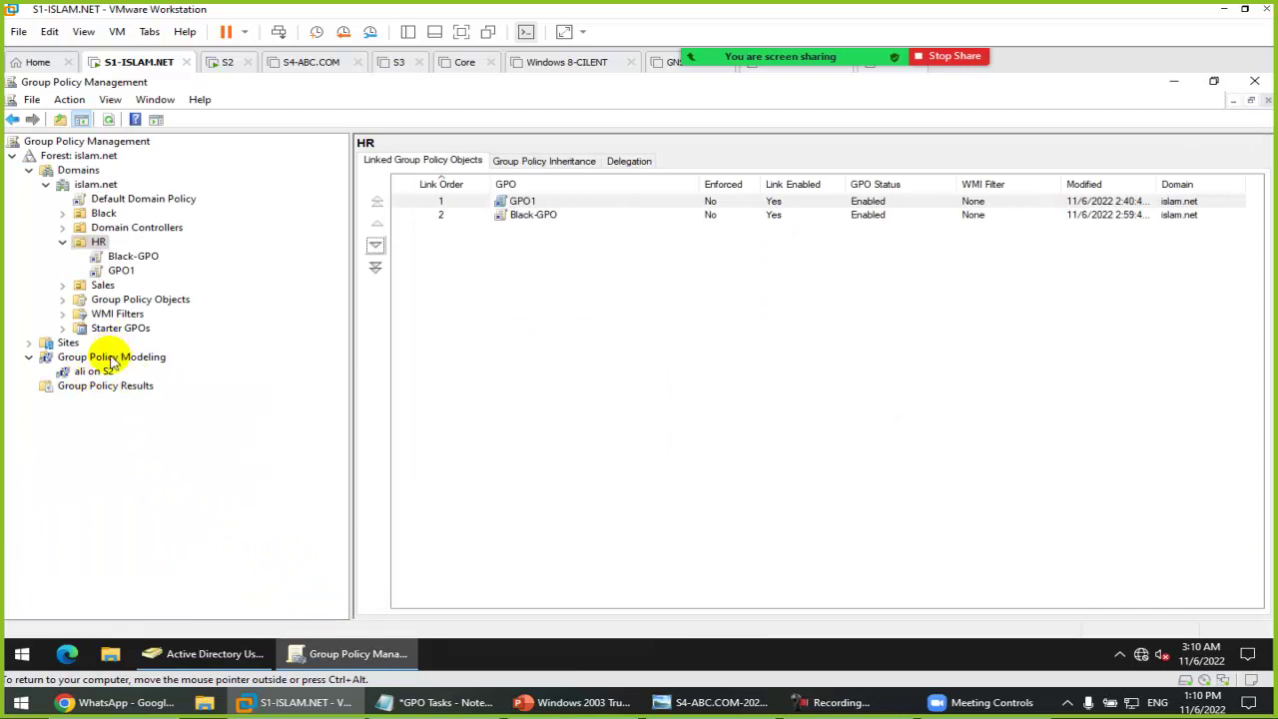
left_click(122, 385)
right_click(125, 389)
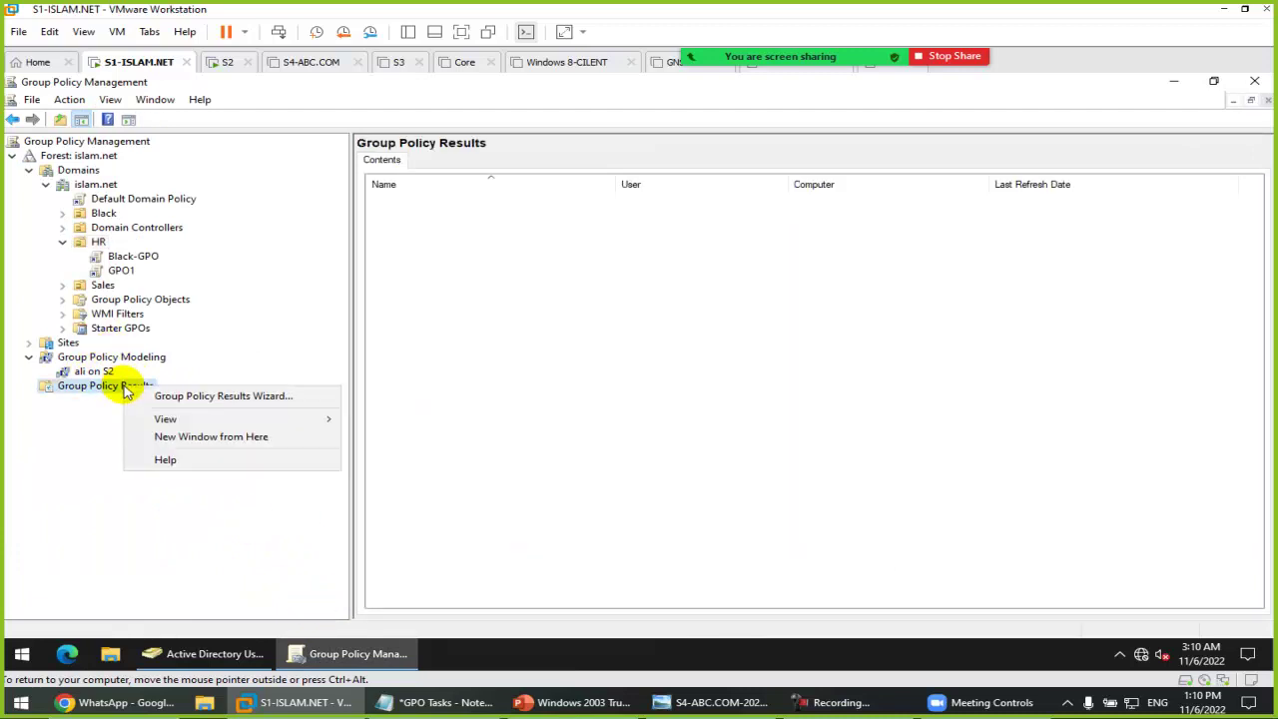
left_click(276, 399)
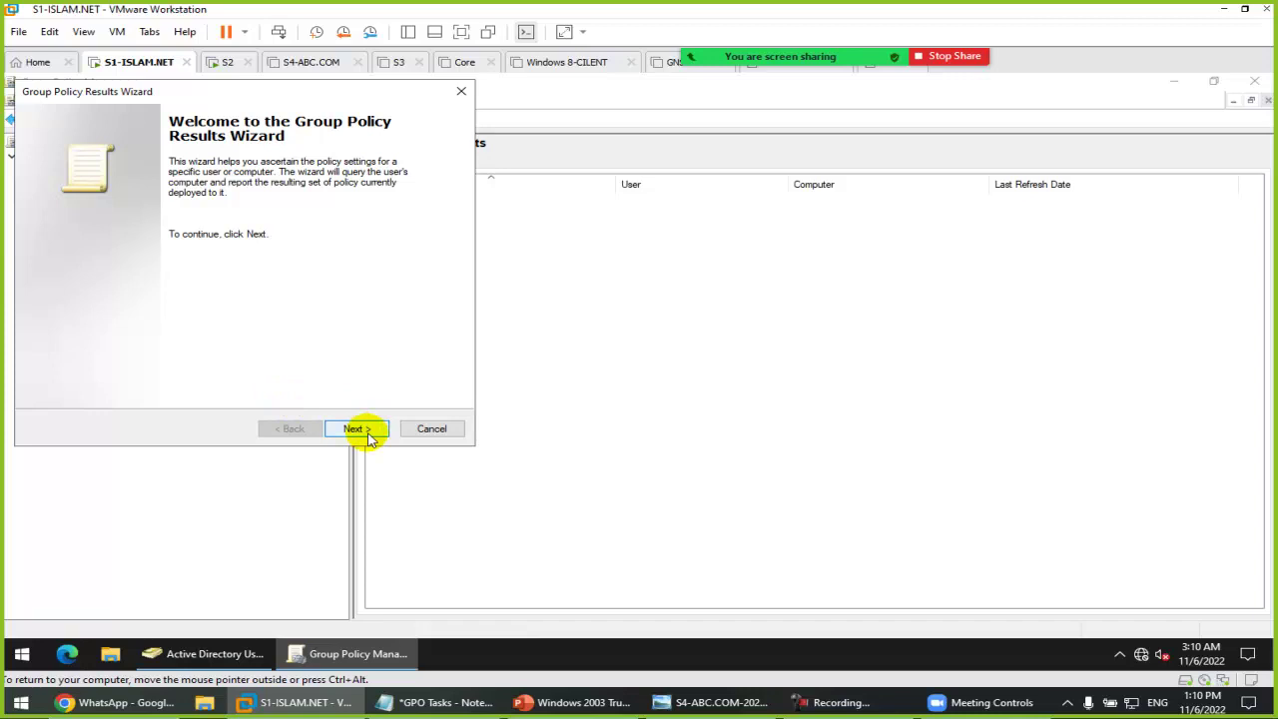
left_click(356, 428)
Step: Target another computer, S2, in the results wizard
left_click(42, 220)
left_click(384, 242)
type("S")
key("Return")
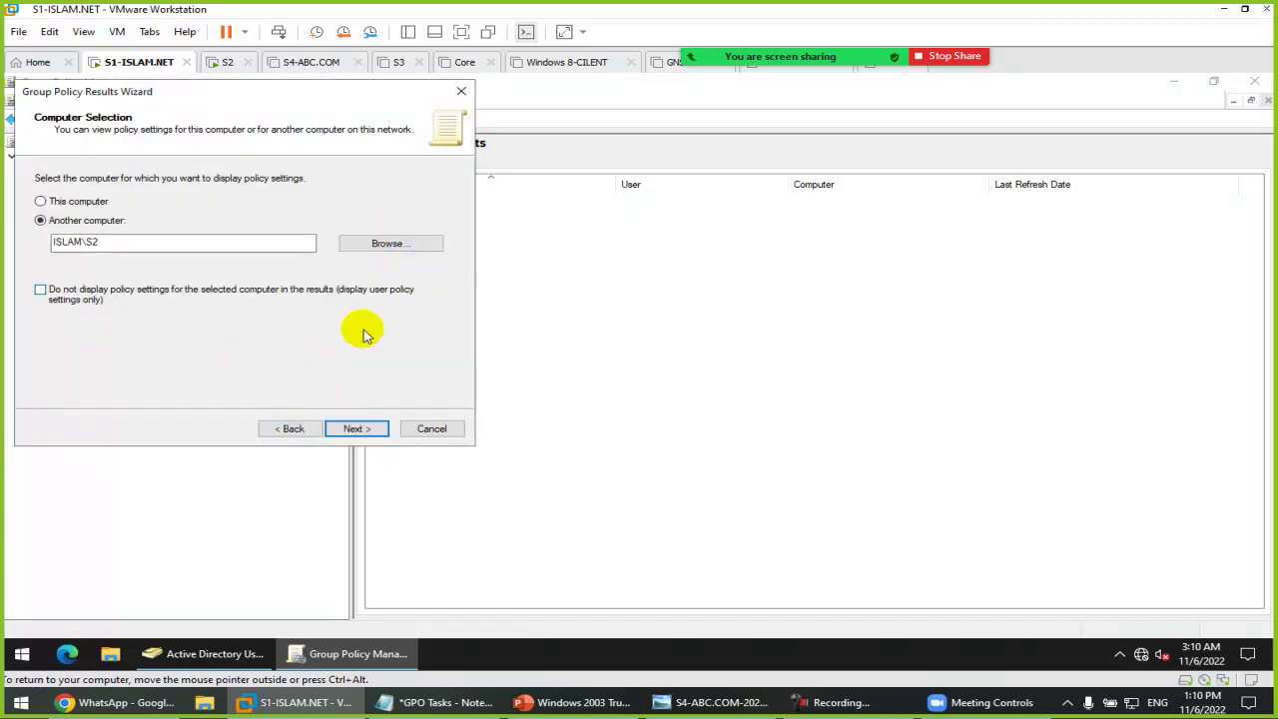
left_click(354, 428)
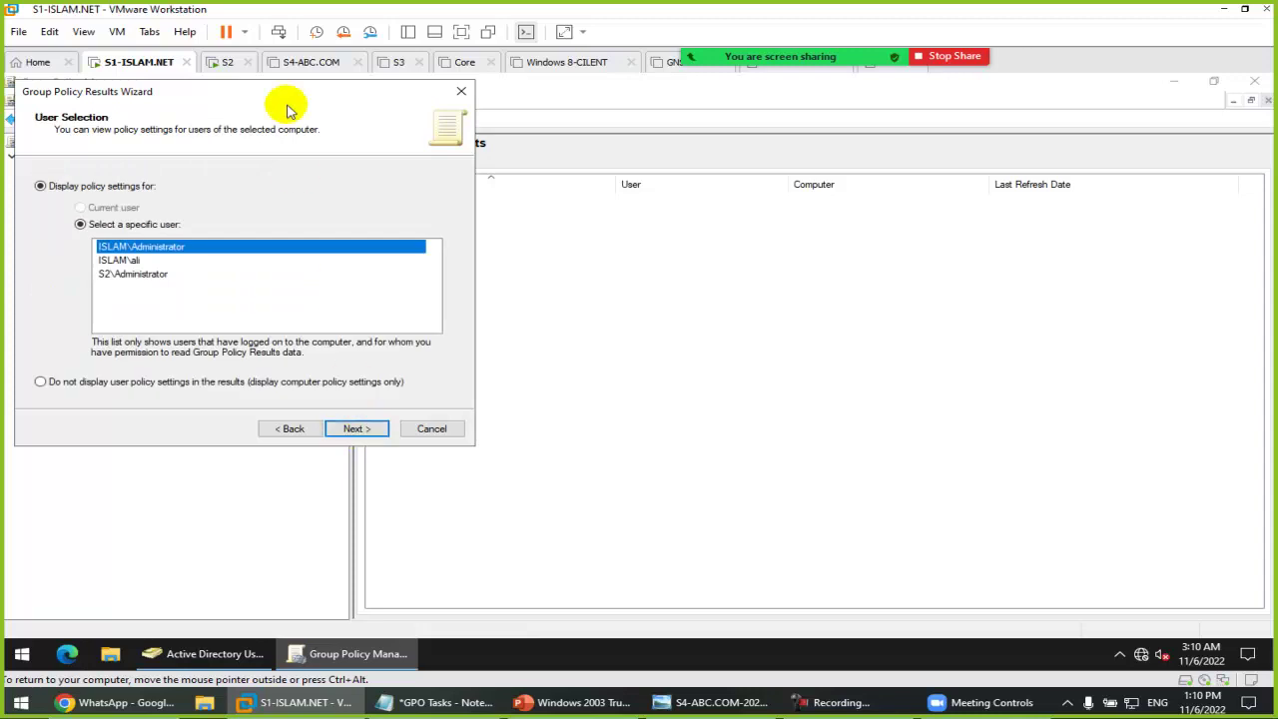
Step: Select the domain user account and finish the wizard to generate the report
left_click_drag(265, 90, 599, 242)
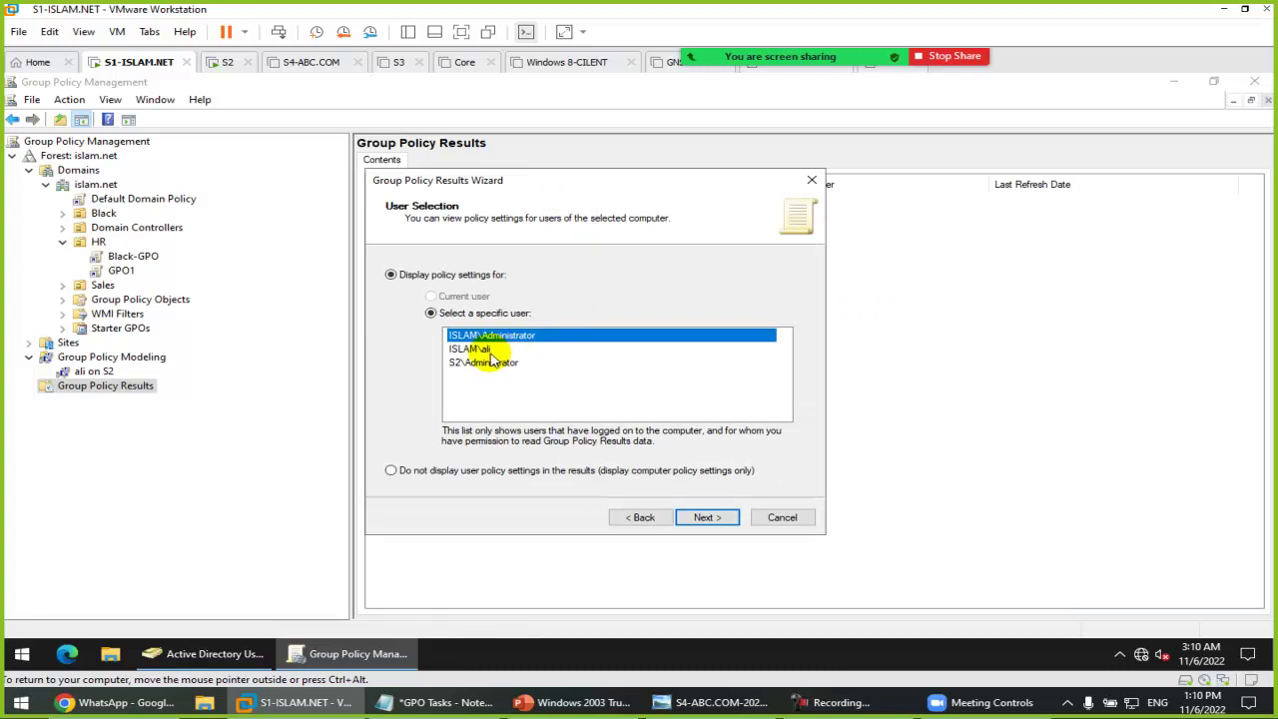
left_click(501, 349)
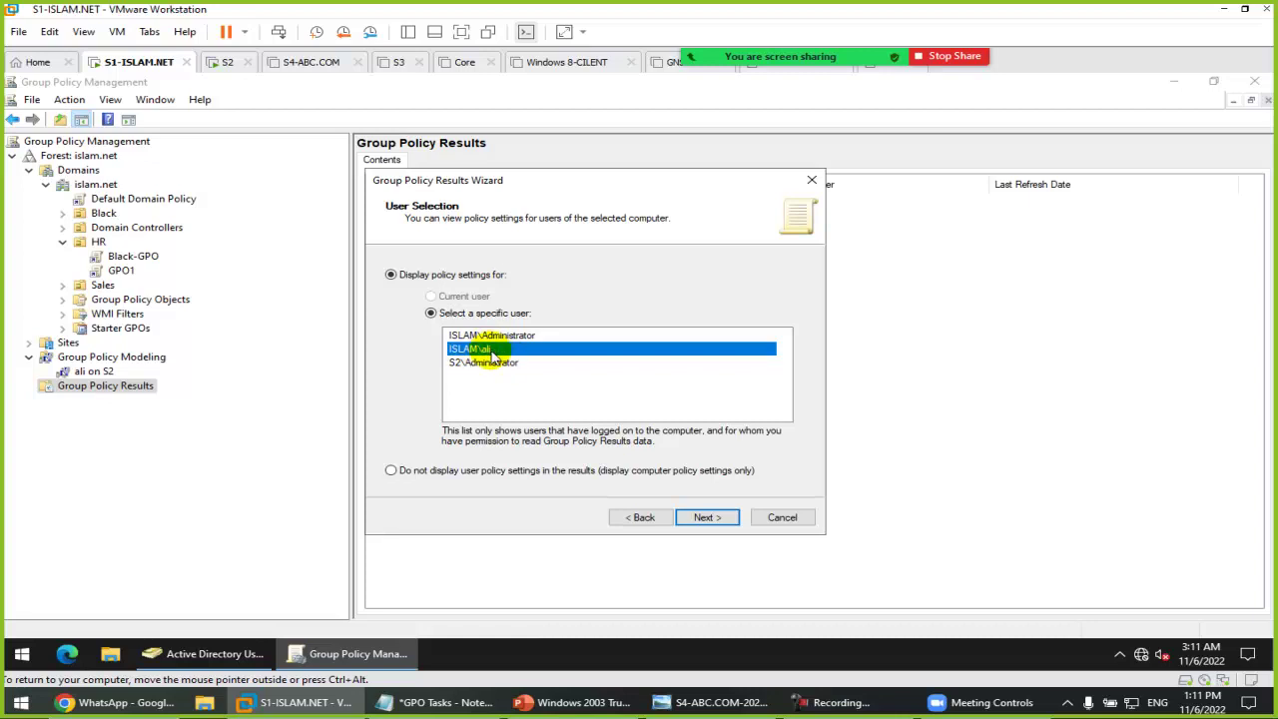
left_click(711, 518)
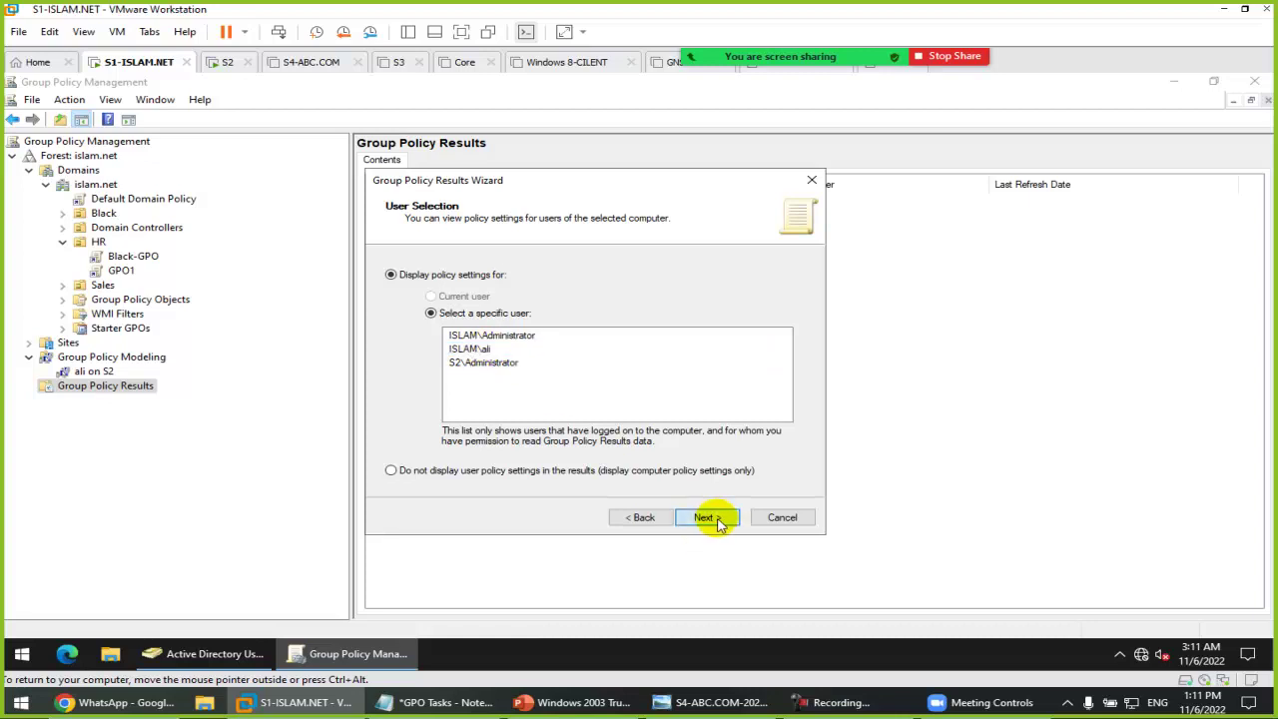
left_click(717, 523)
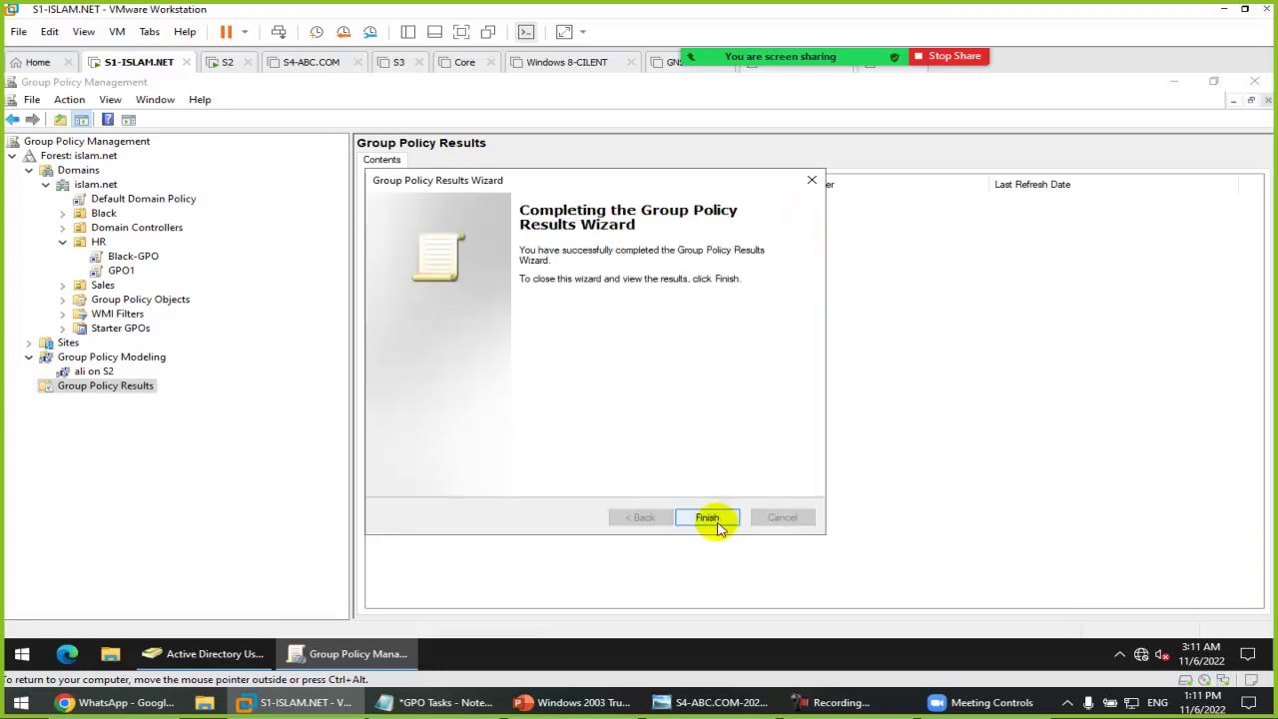
left_click(707, 518)
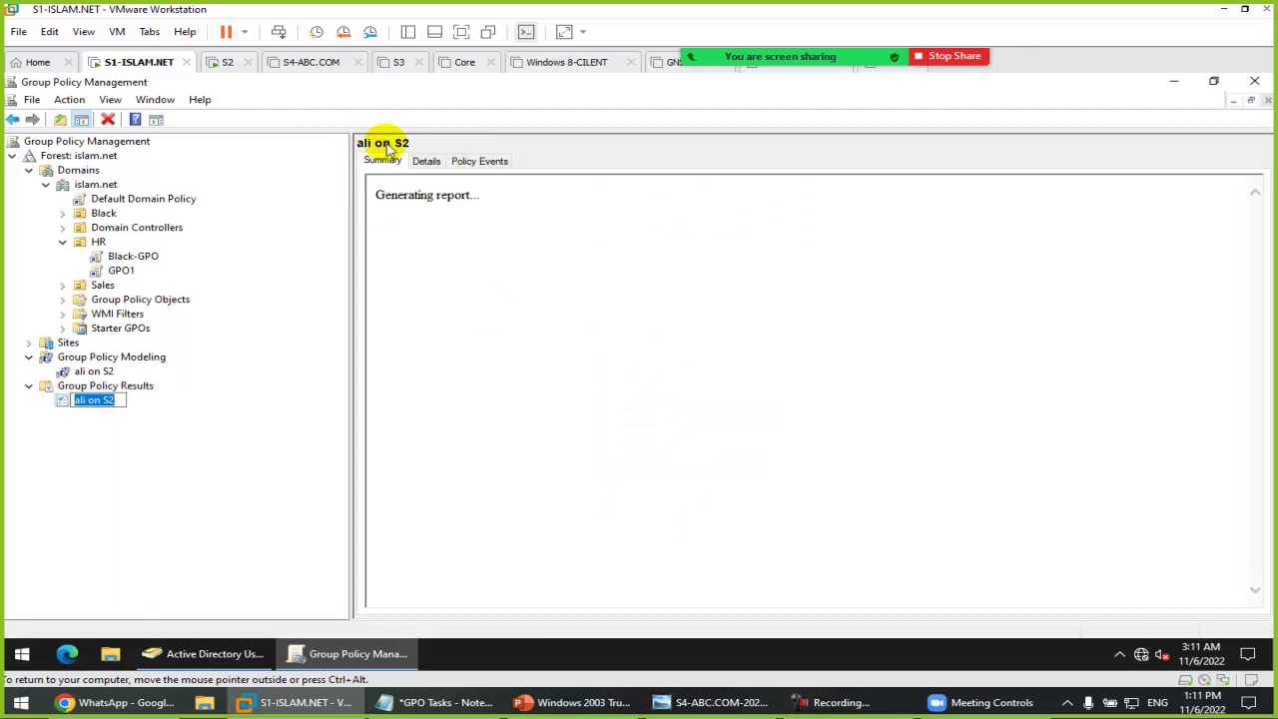
Step: Scroll the report's Details tab through applied GPOs and Black-GPO's Control Panel and System policies
left_click(427, 161)
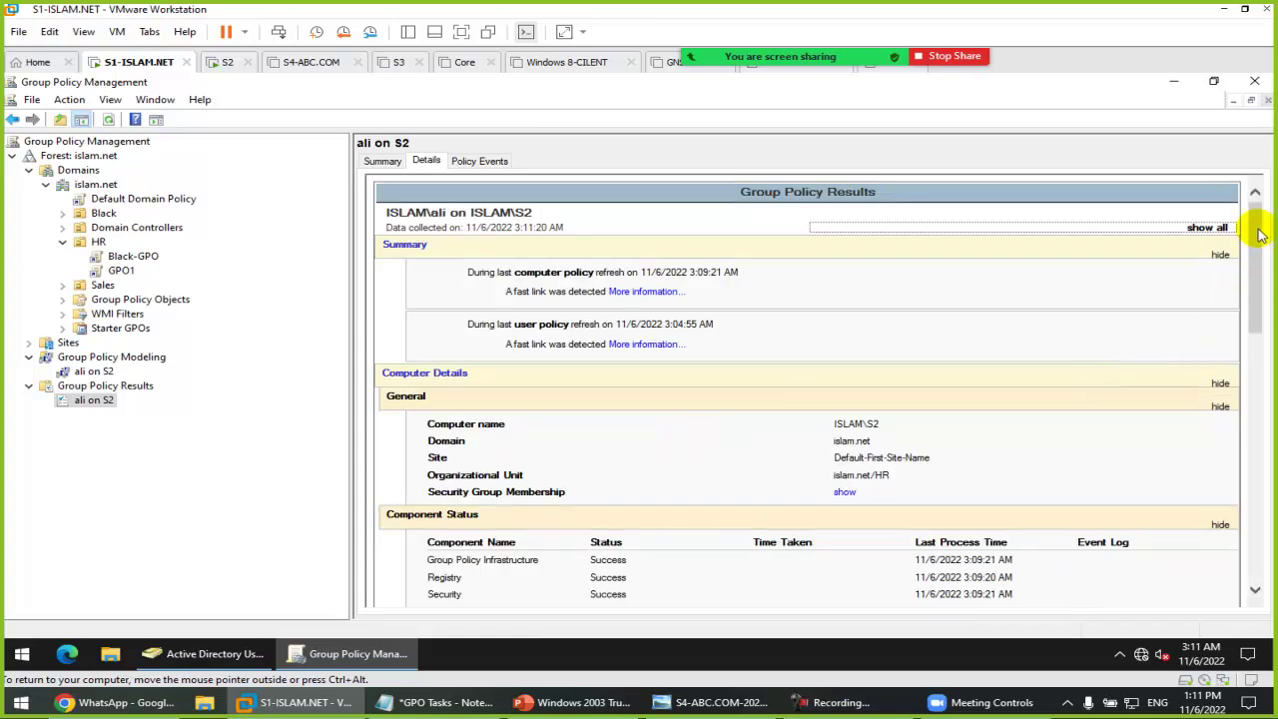
left_click_drag(1253, 195, 1266, 507)
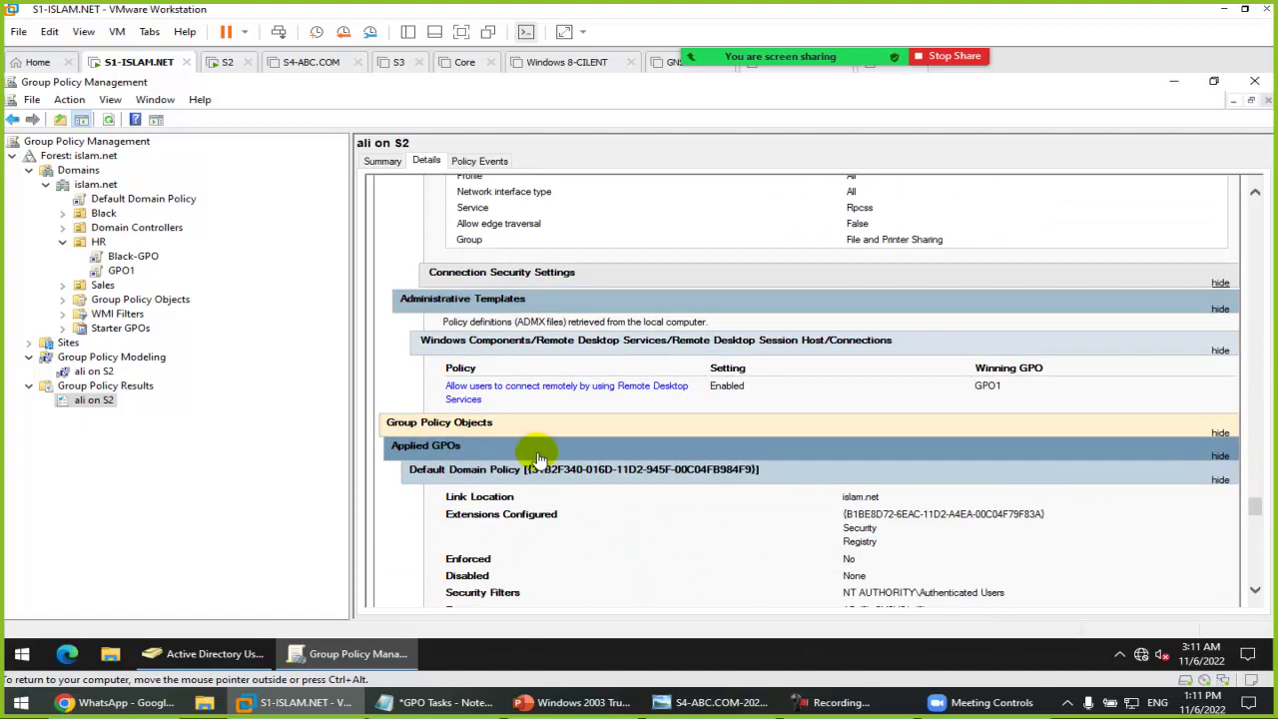
scroll(528, 444, "down", 2)
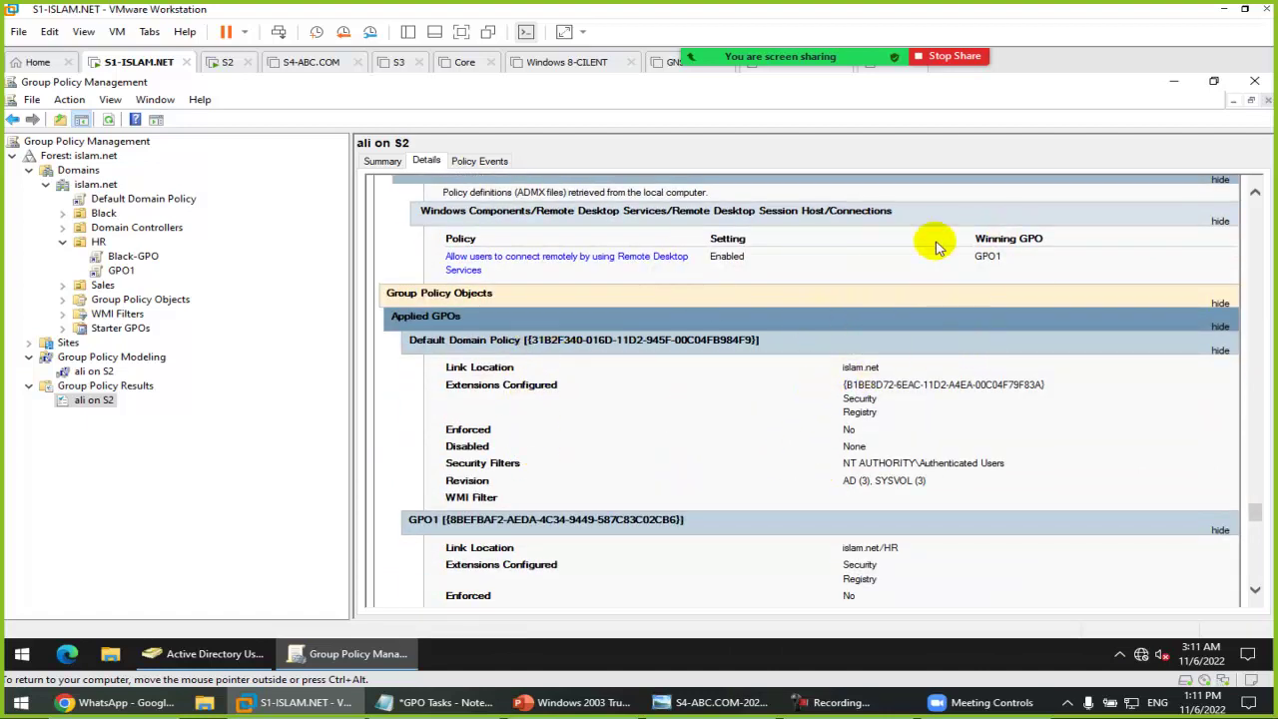
scroll(673, 409, "down", 8)
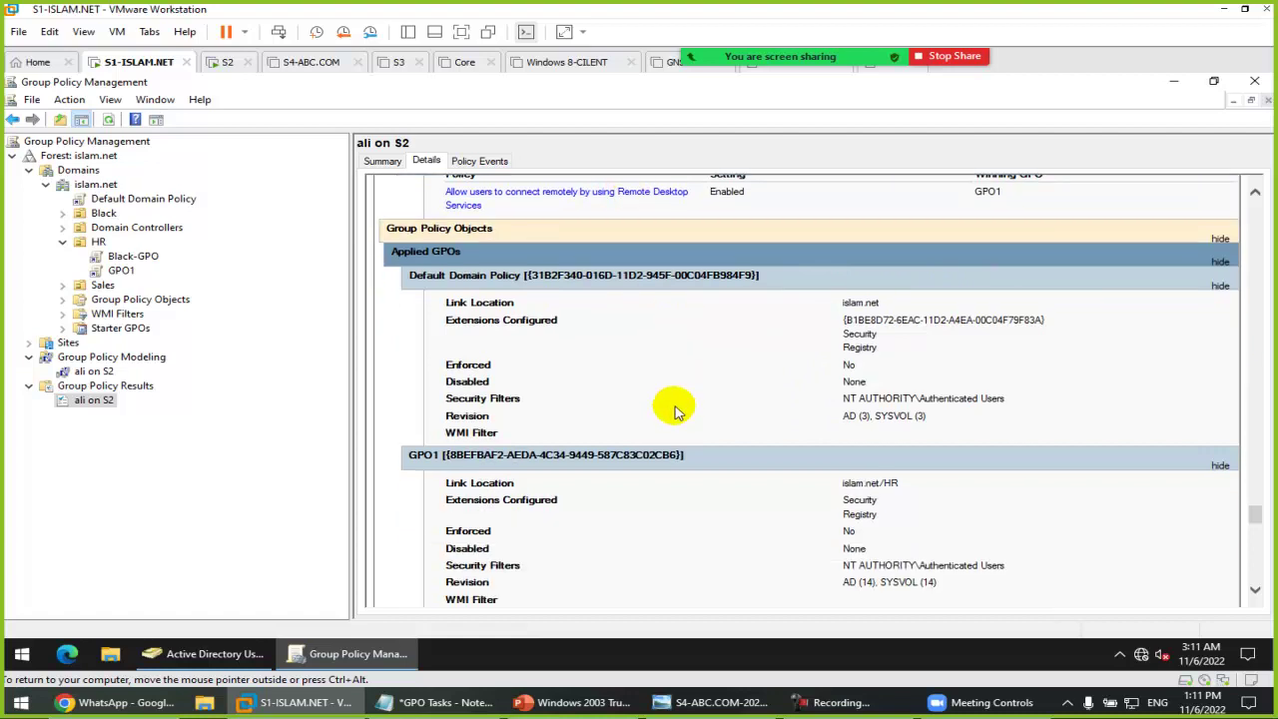
scroll(735, 419, "down", 5)
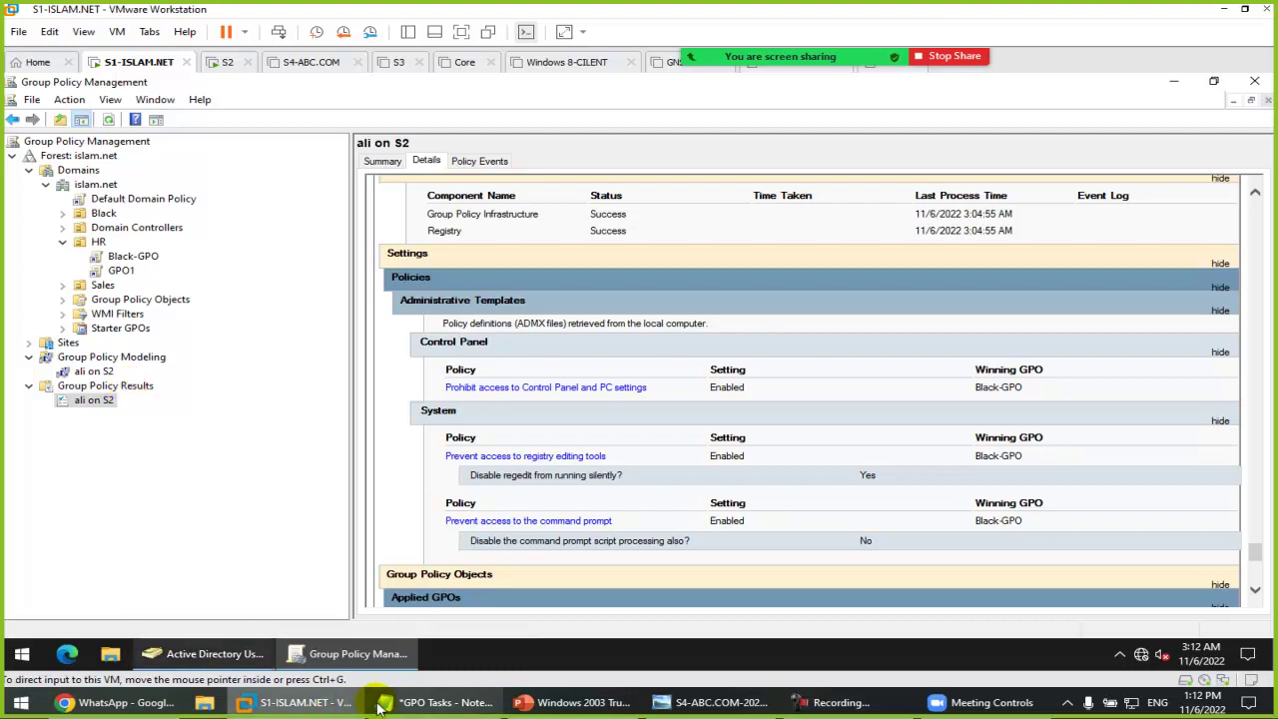
left_click(420, 702)
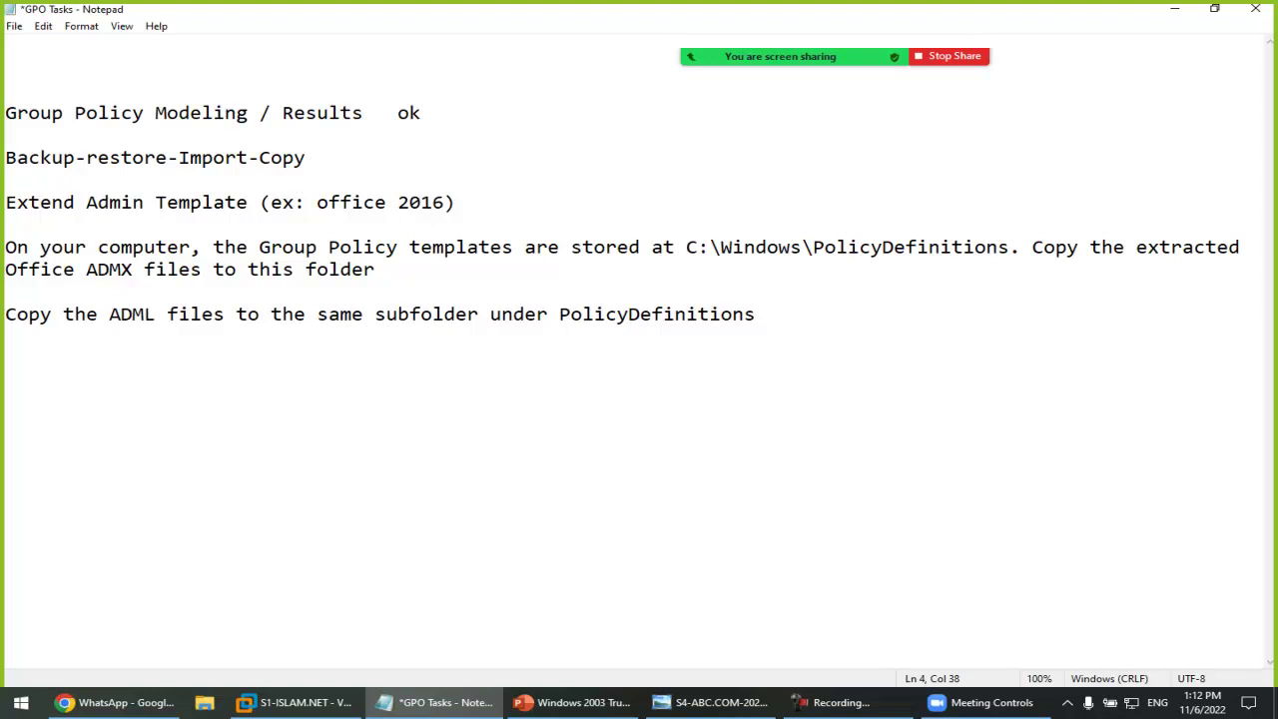
Step: Delete the finished Group Policy Modeling / Results line from the task notes and return to S1
key("shift+Home")
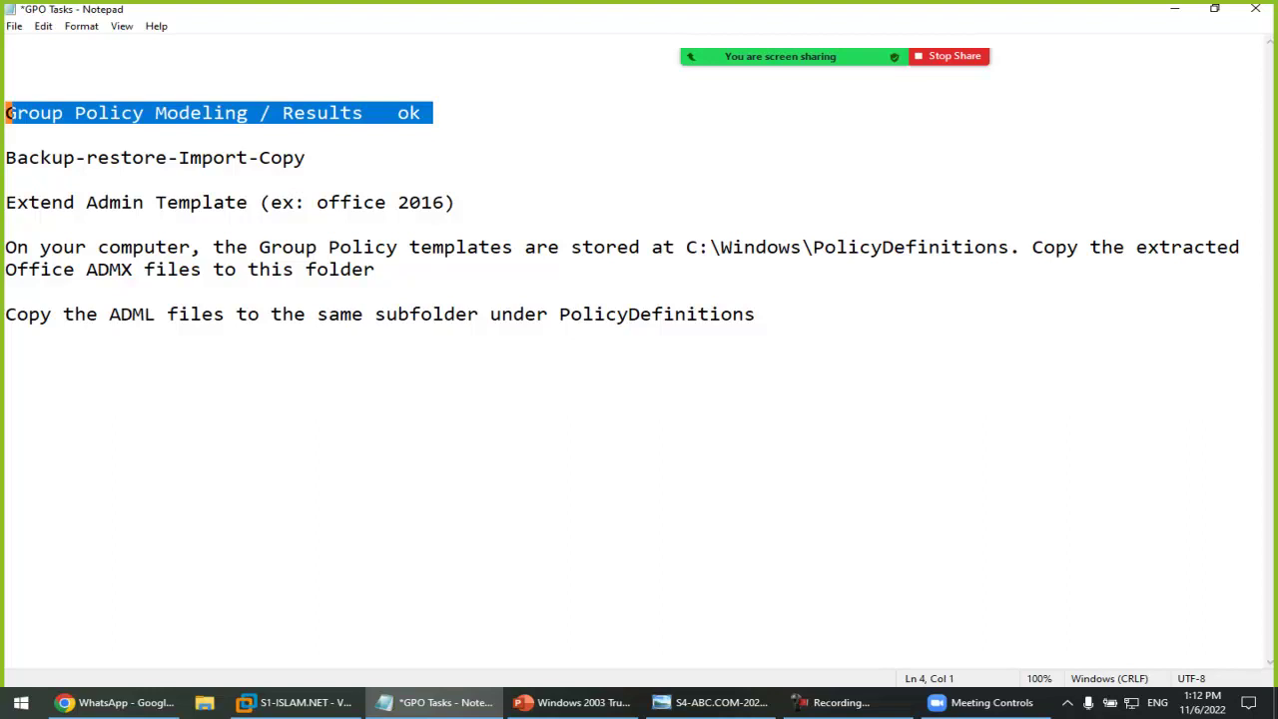
key("Delete")
key("Delete")
key("Delete")
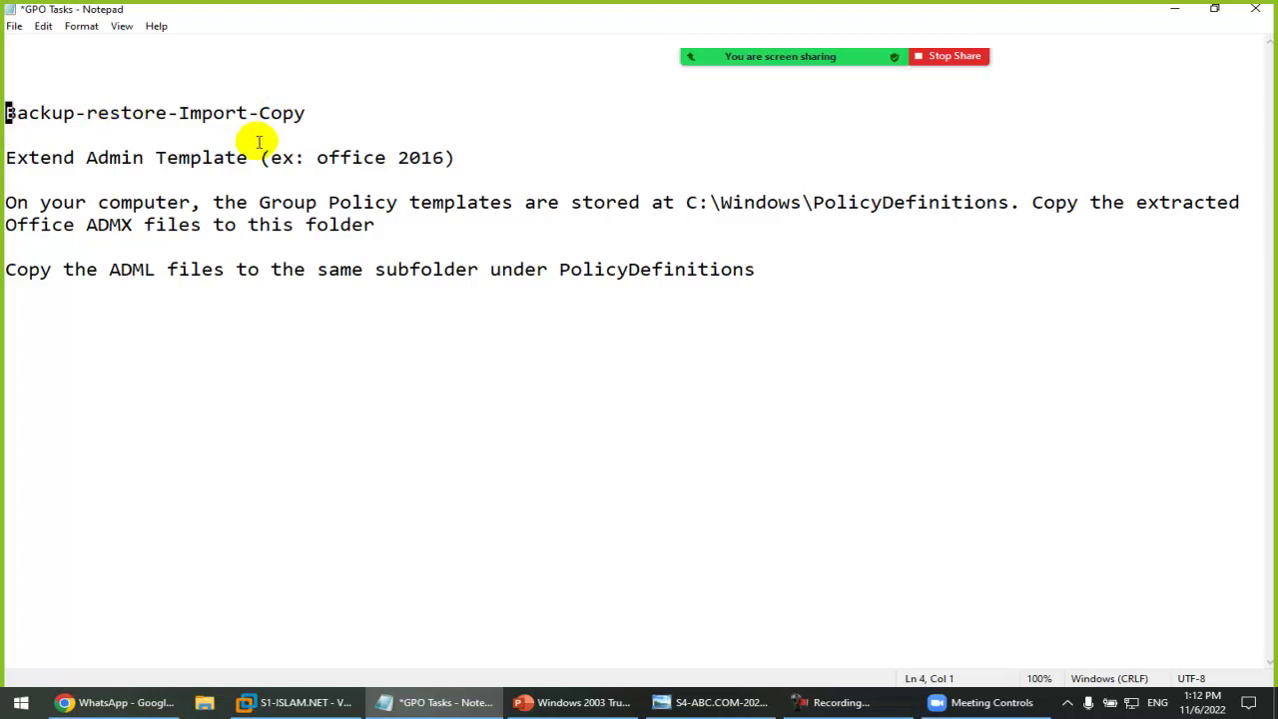
left_click(304, 699)
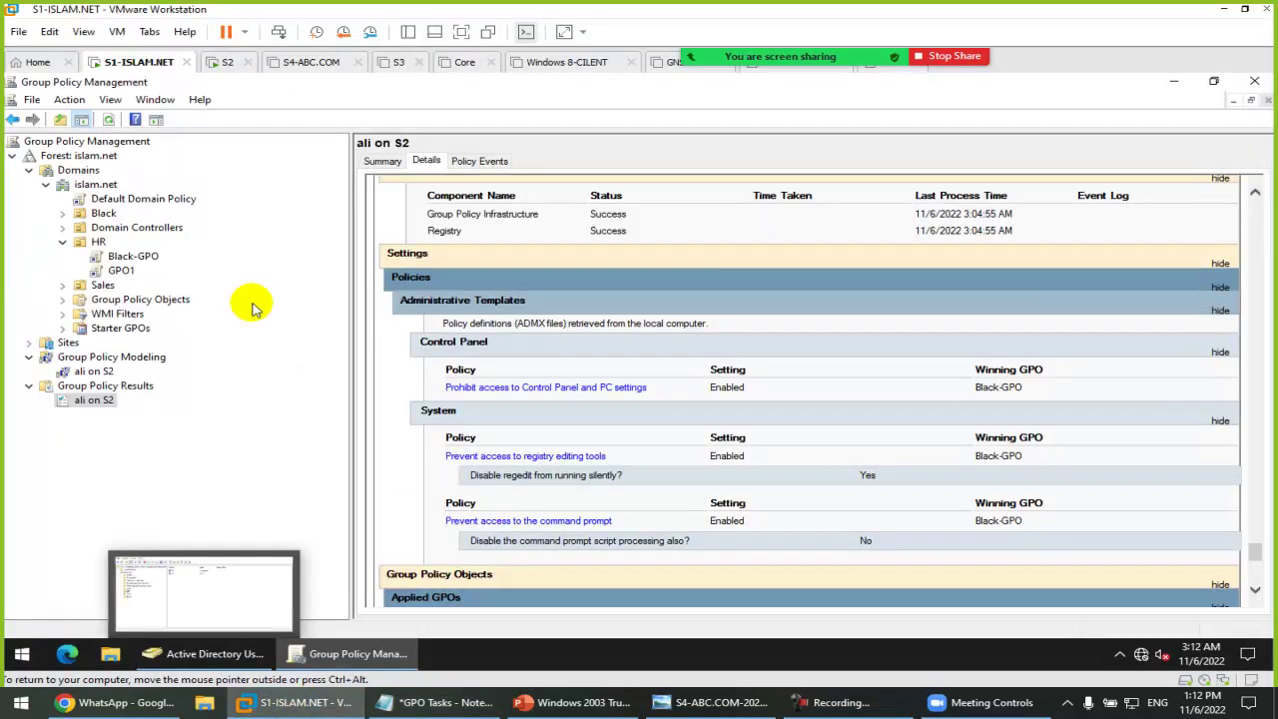
Step: Back up all four islam.net GPOs to C:\Users\Administrator\Documents with Back Up All
left_click(160, 302)
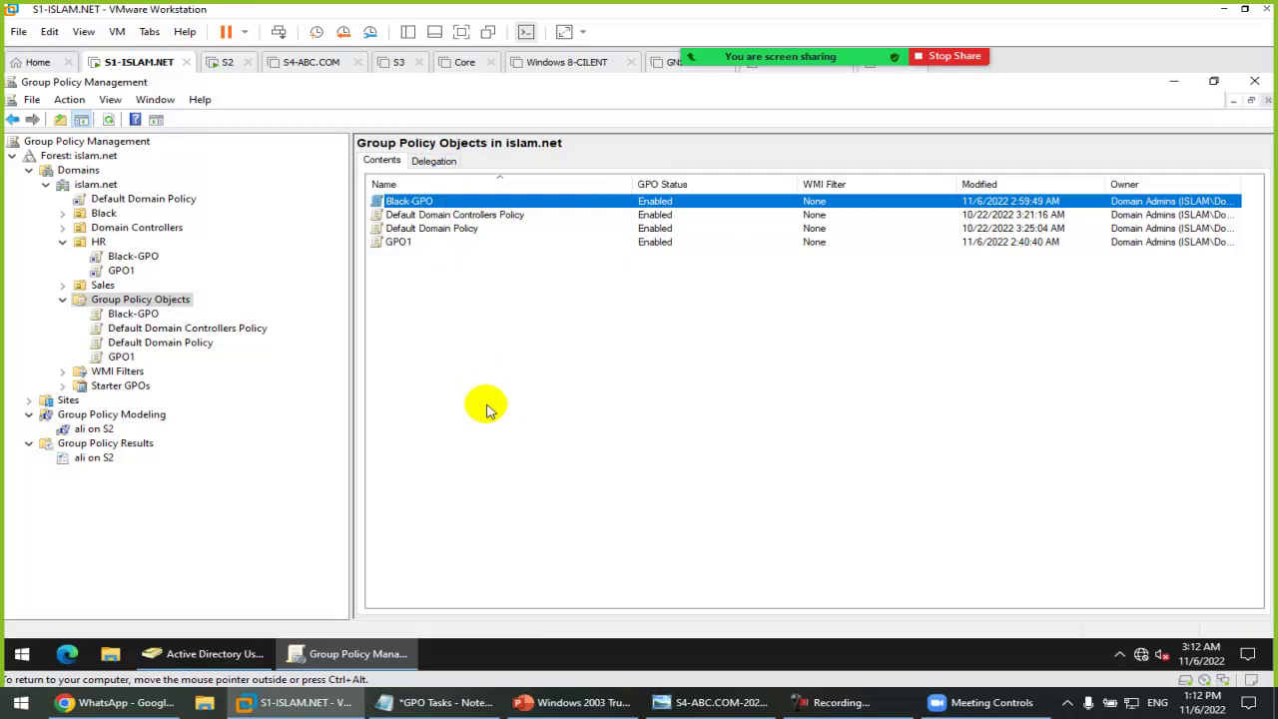
right_click(172, 299)
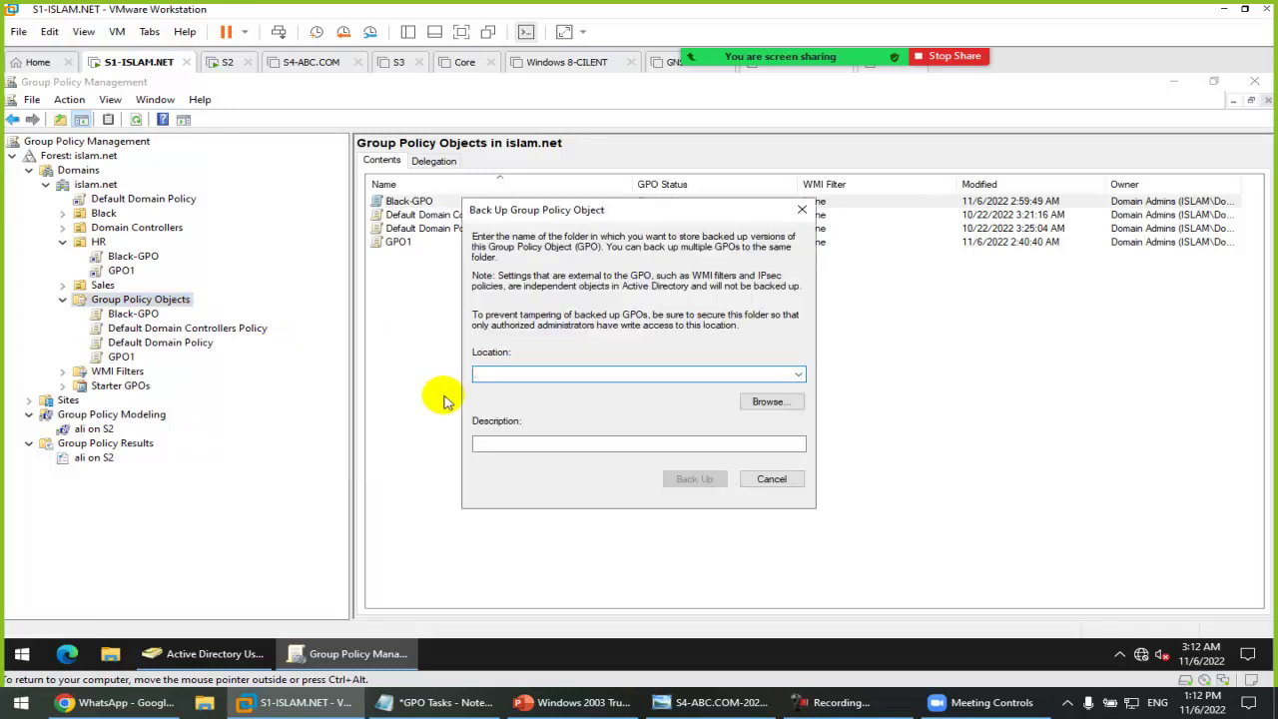
left_click(772, 403)
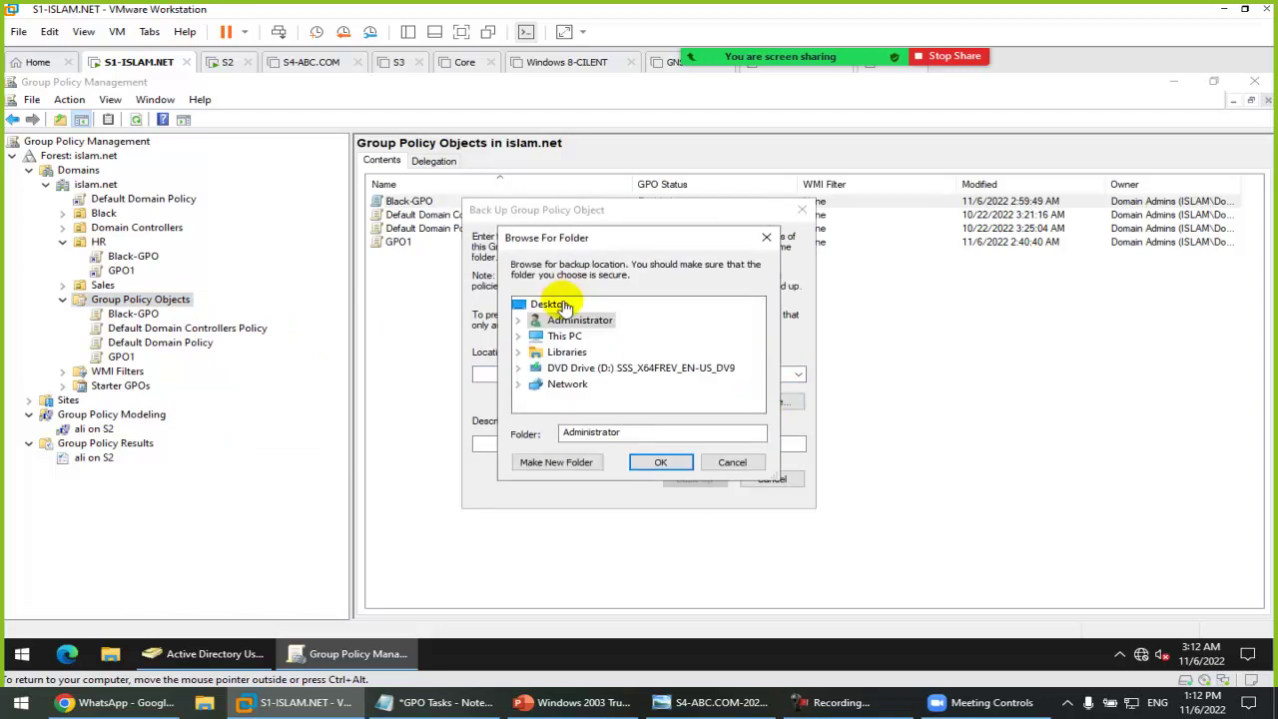
double_click(566, 339)
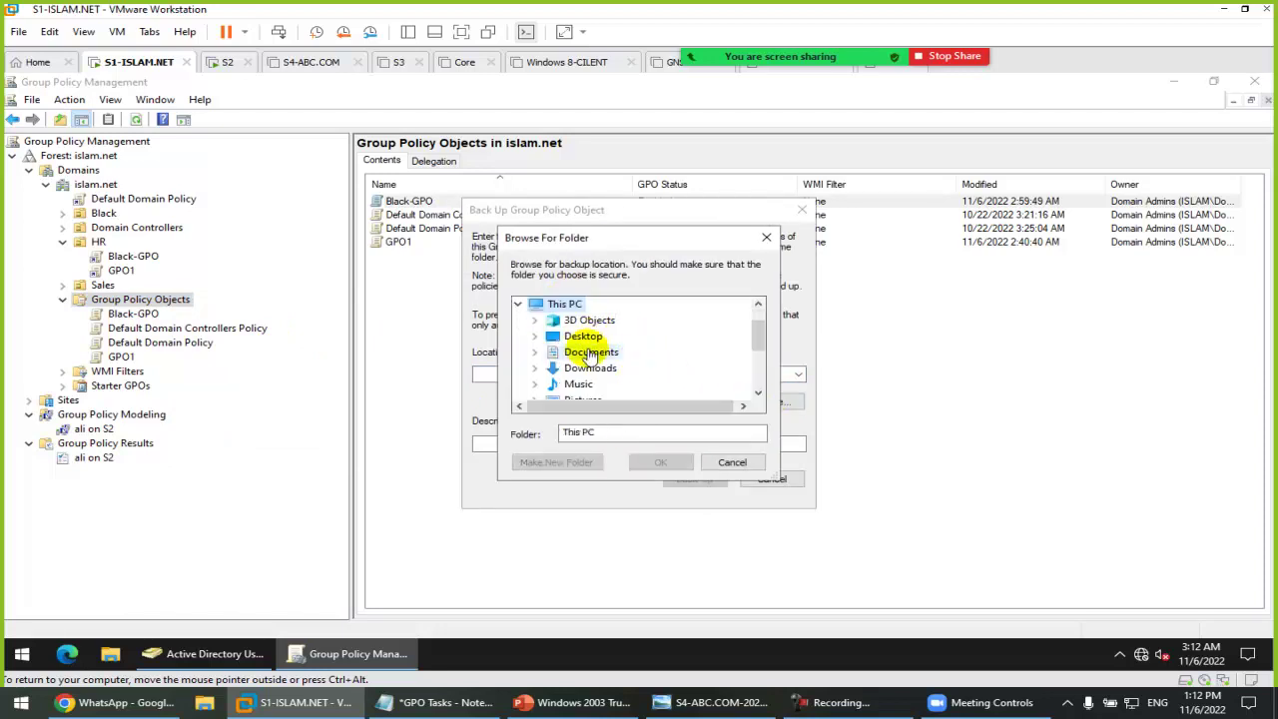
double_click(597, 351)
left_click(654, 461)
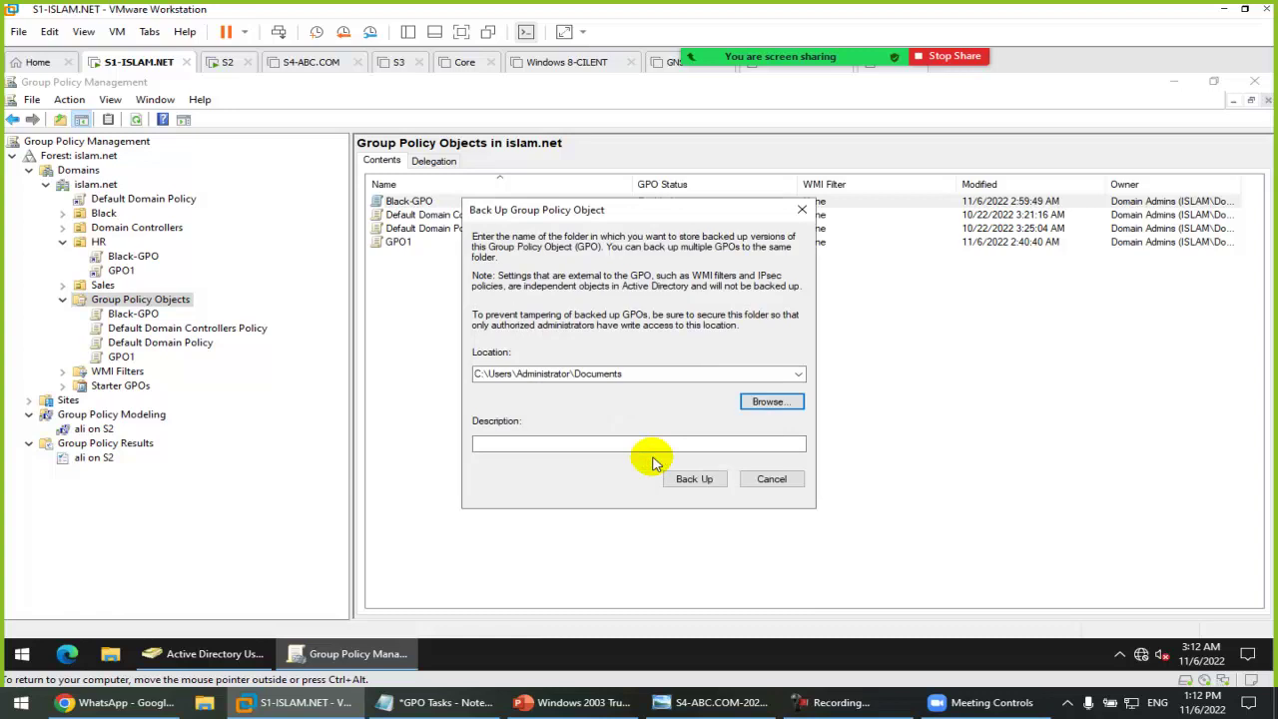
left_click(690, 479)
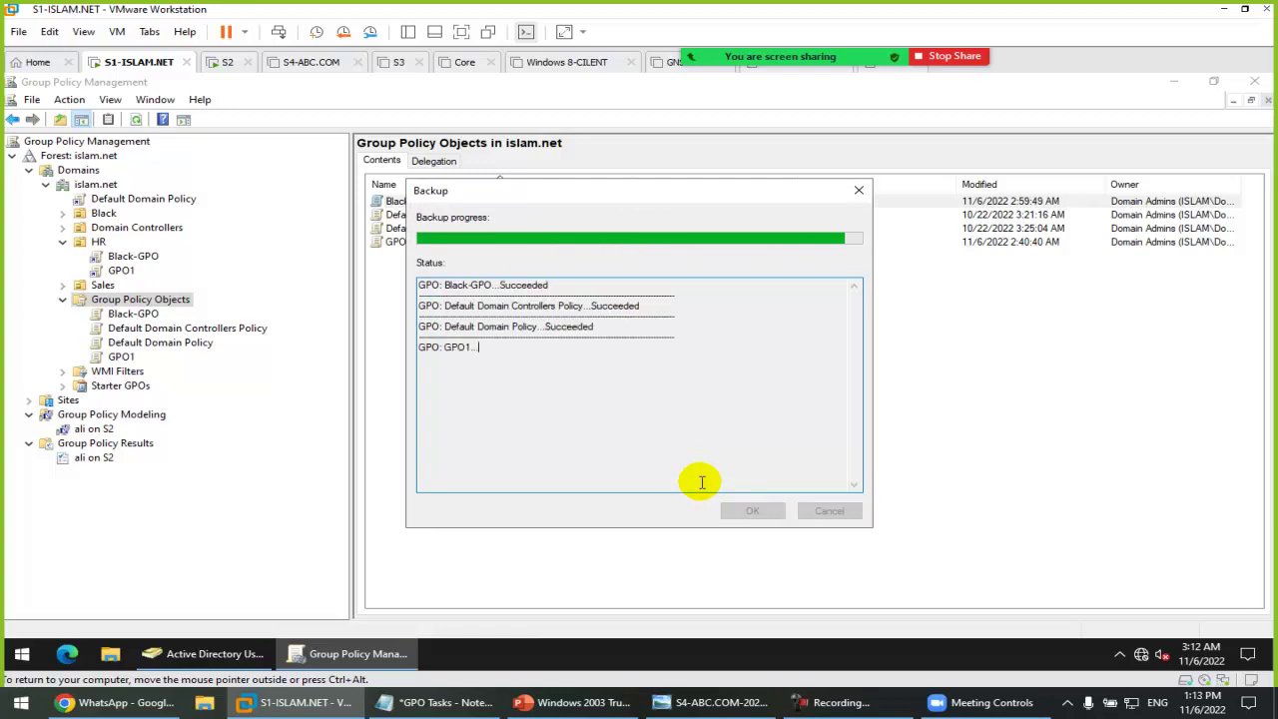
left_click(752, 511)
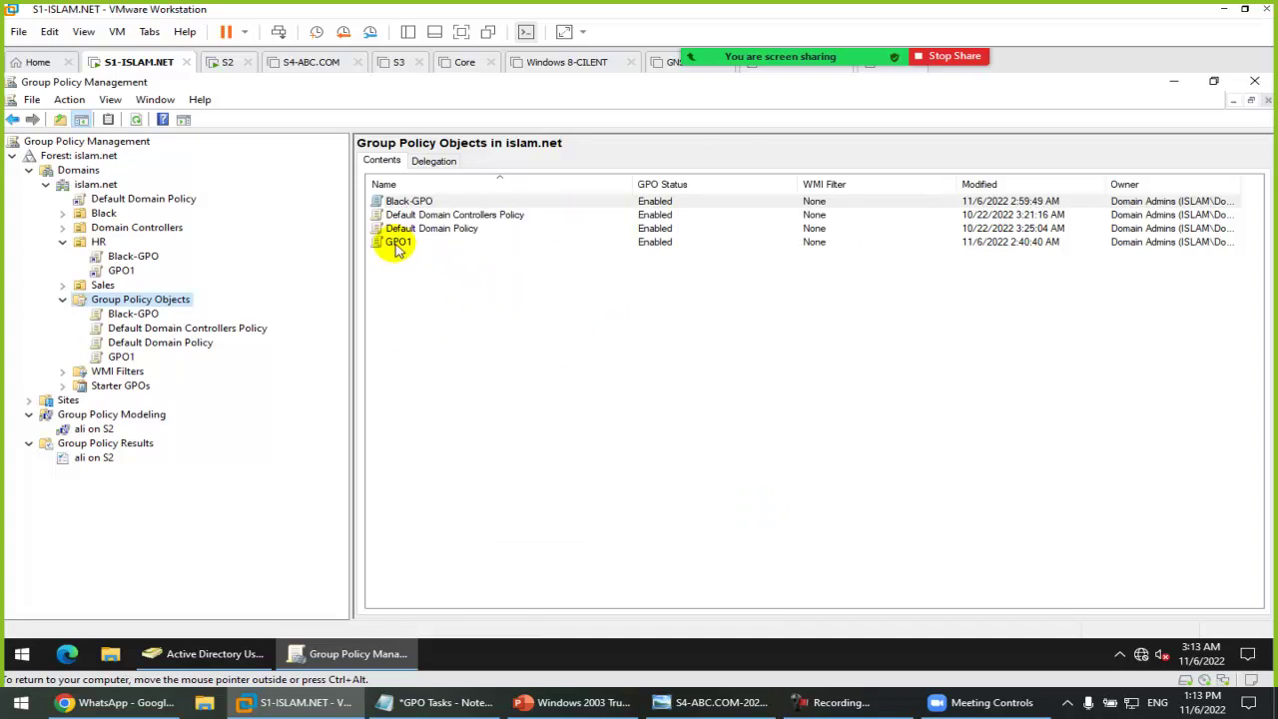
Step: Delete GPO1 from the Group Policy Objects list and confirm the deletion
left_click(405, 246)
right_click(414, 250)
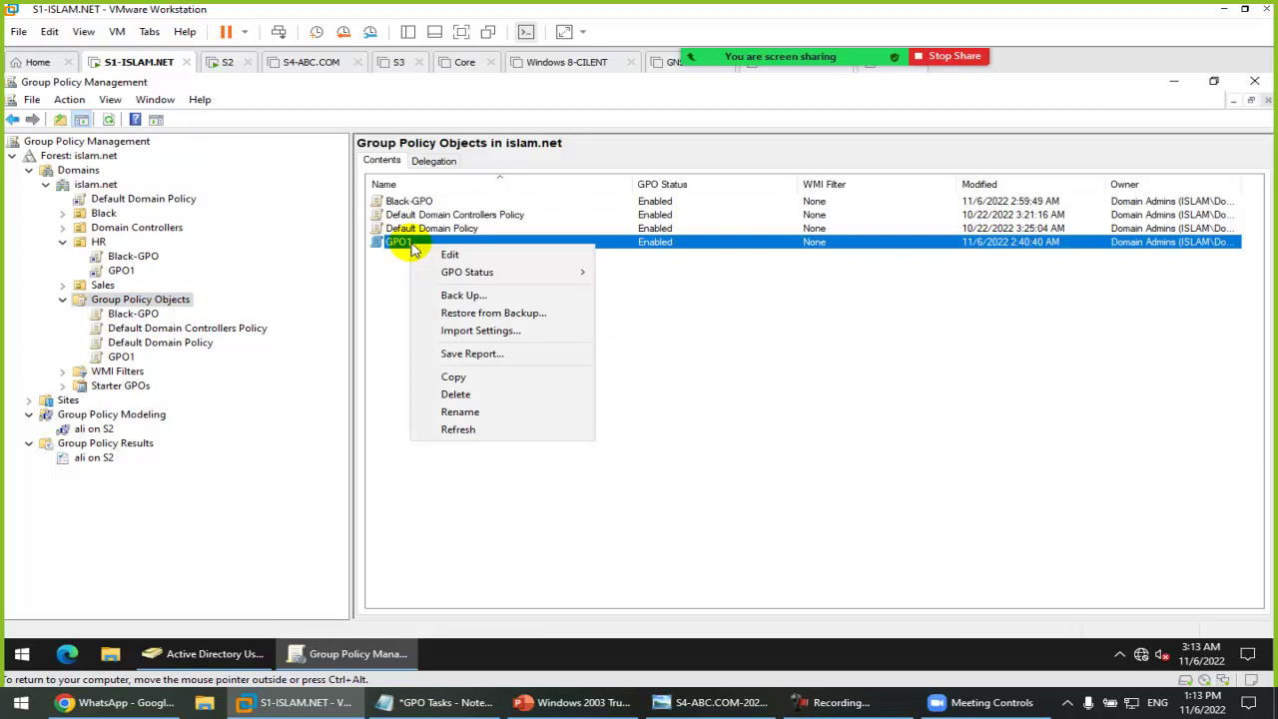
left_click(493, 393)
left_click(681, 370)
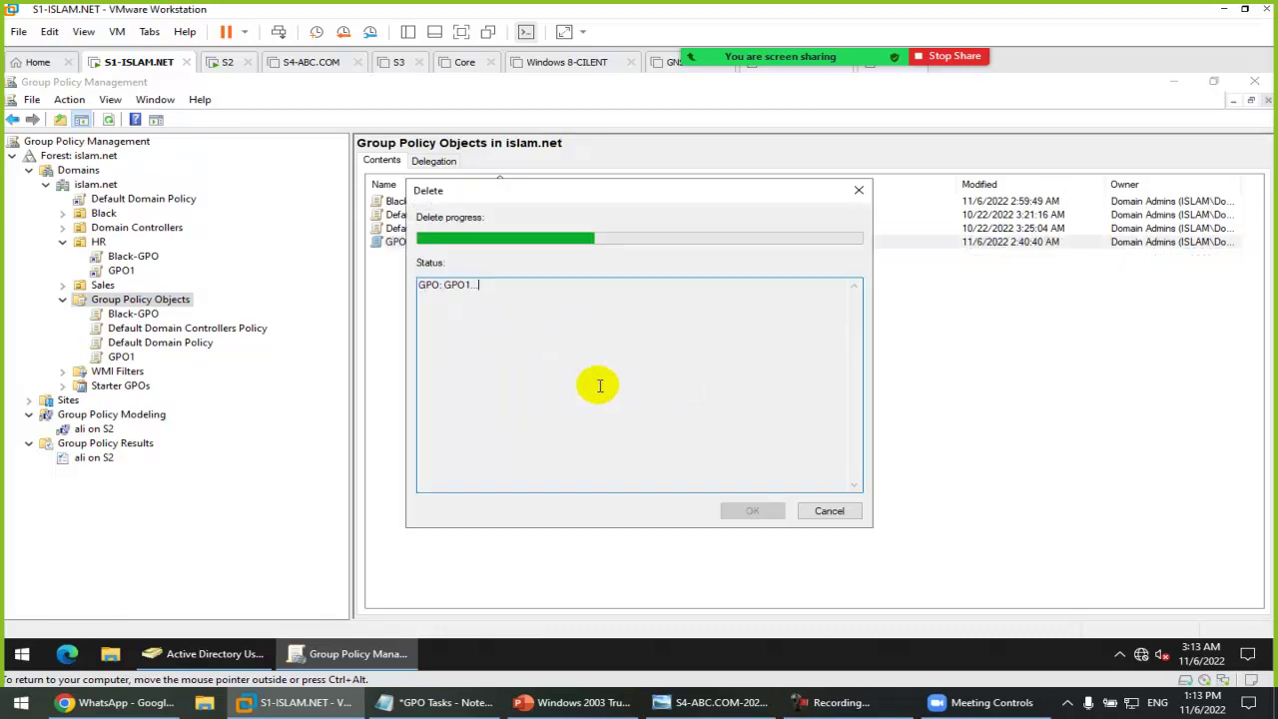
left_click(752, 511)
left_click(444, 201)
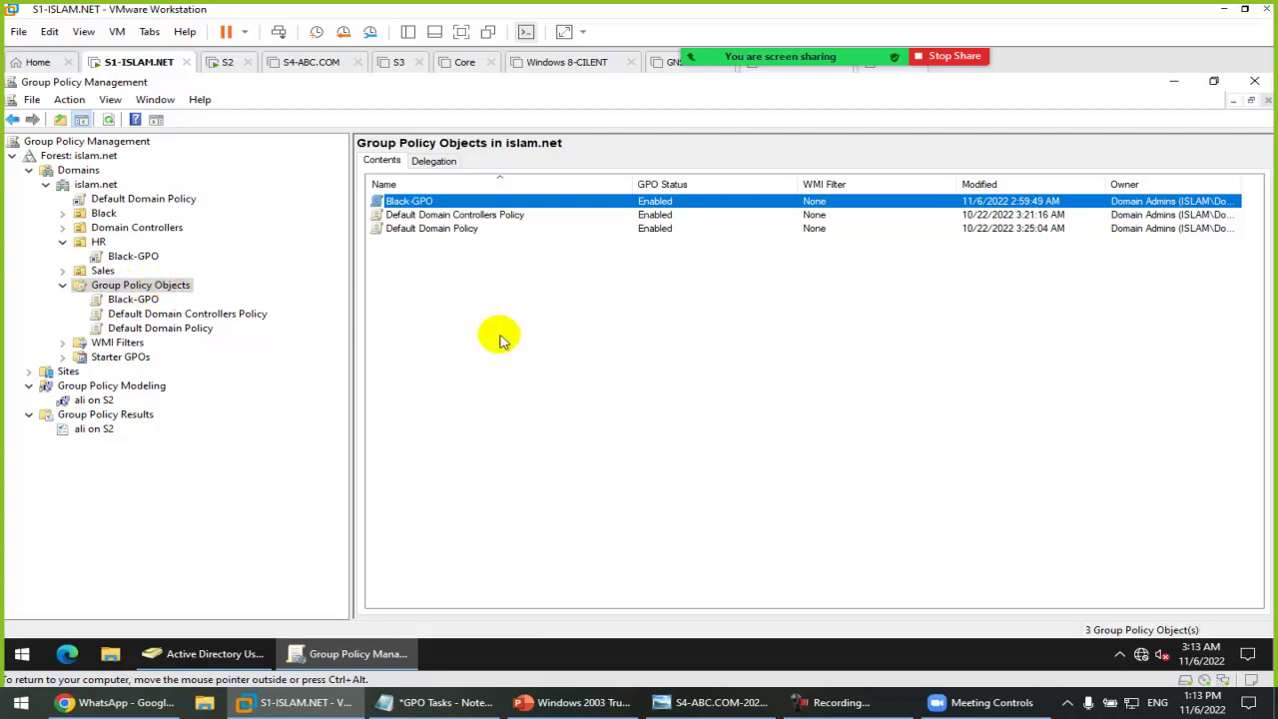
right_click(140, 287)
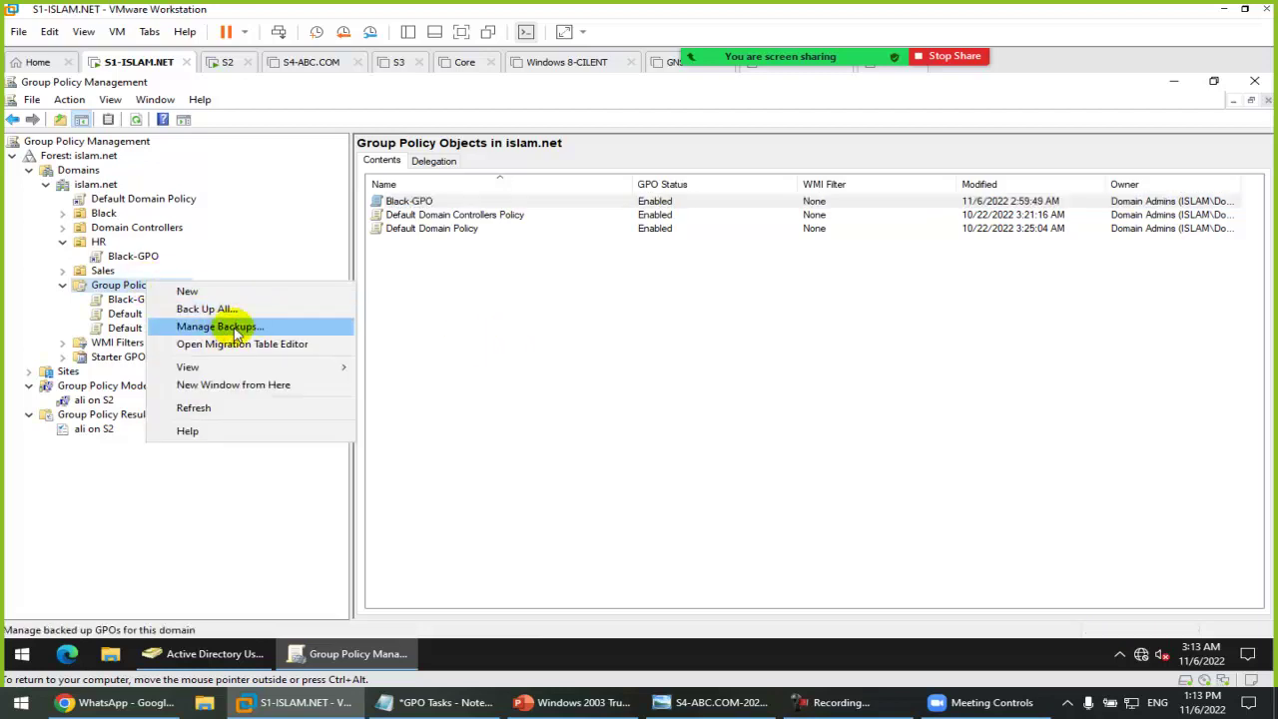
left_click(240, 332)
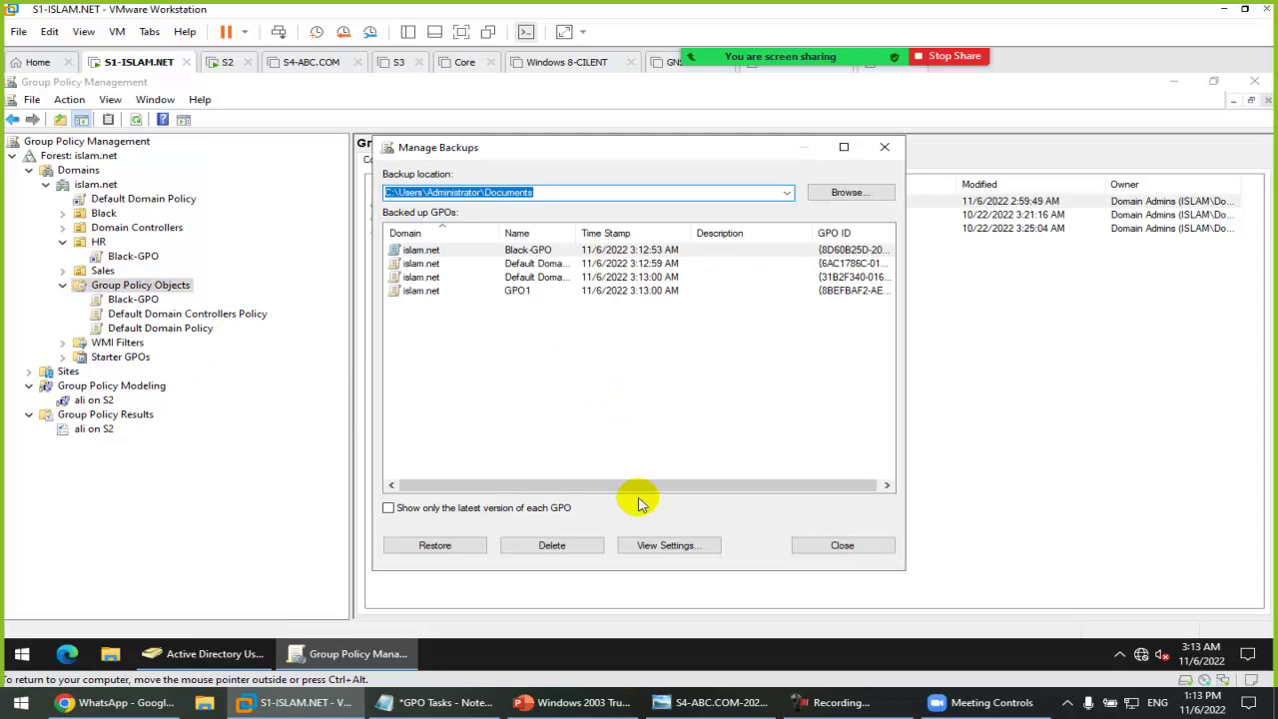
left_click(513, 291)
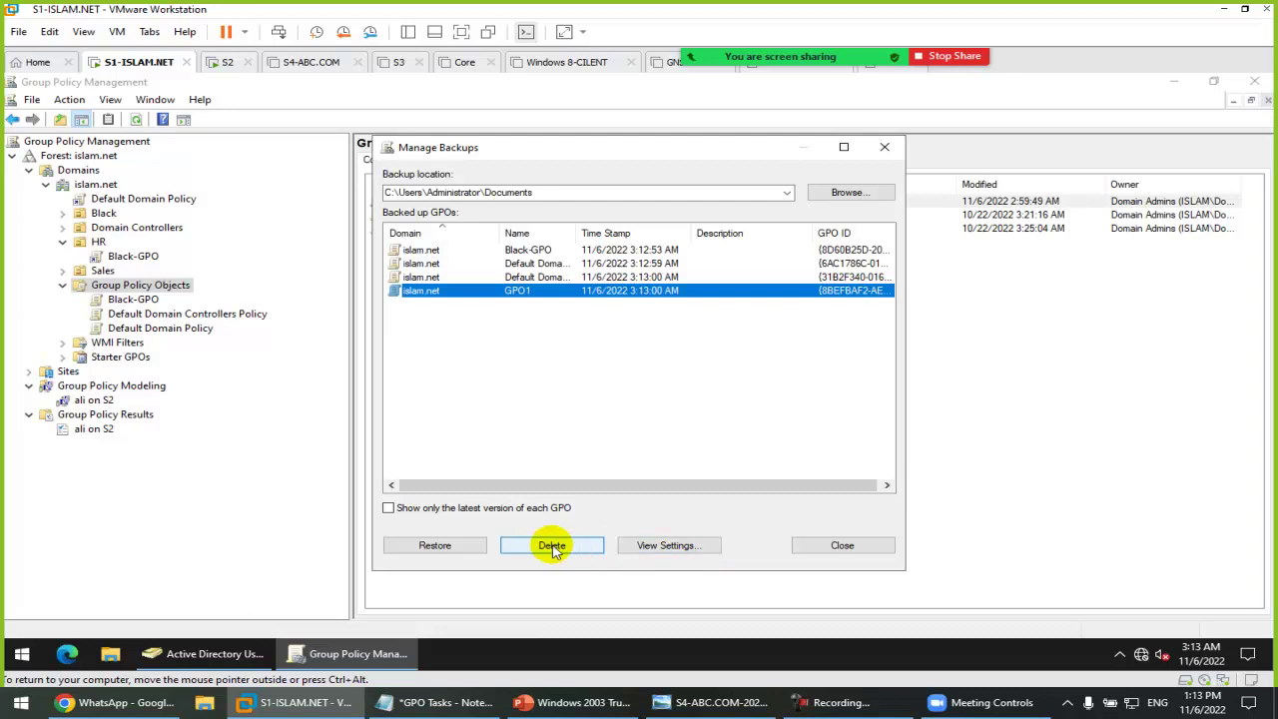
left_click(437, 545)
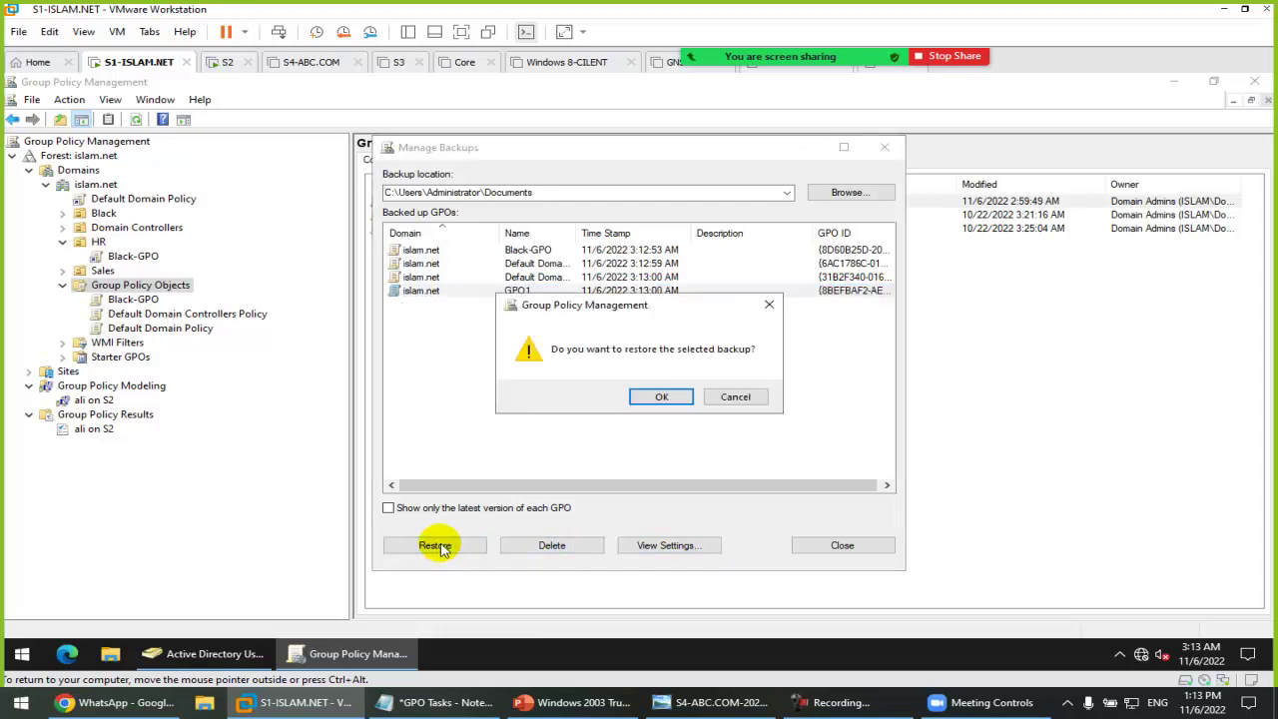
left_click(656, 396)
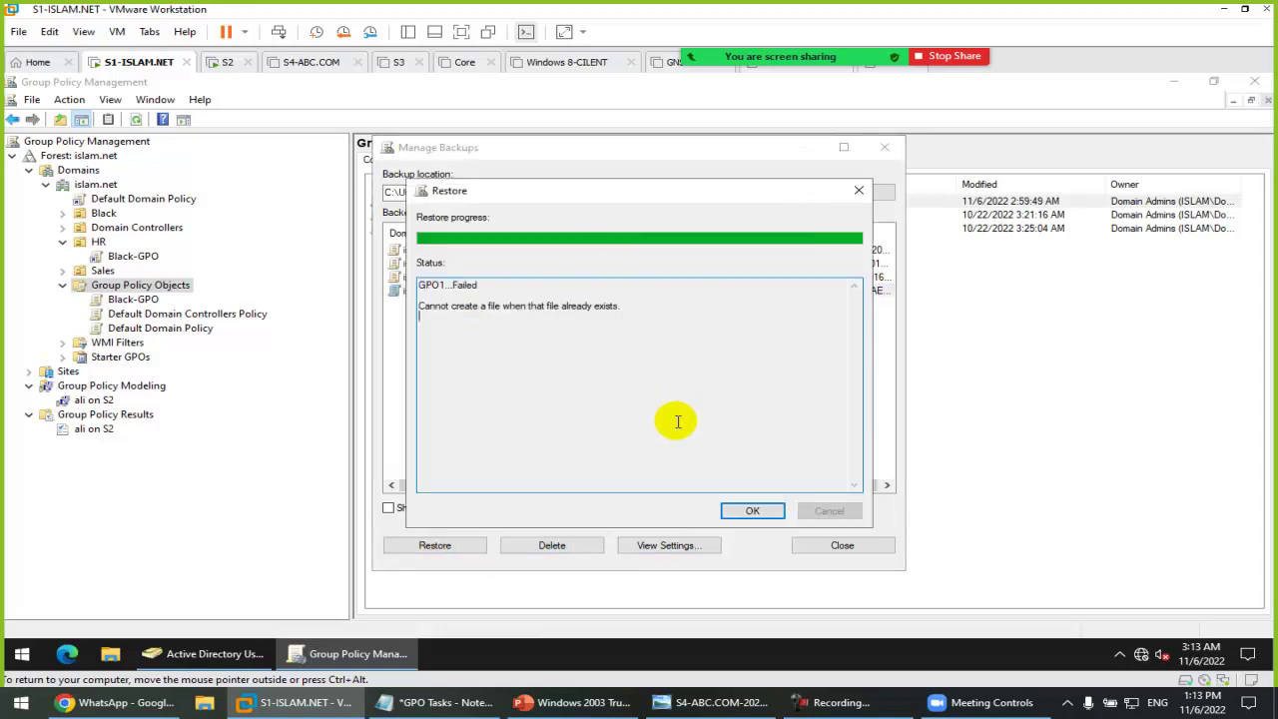
left_click(753, 512)
left_click(809, 546)
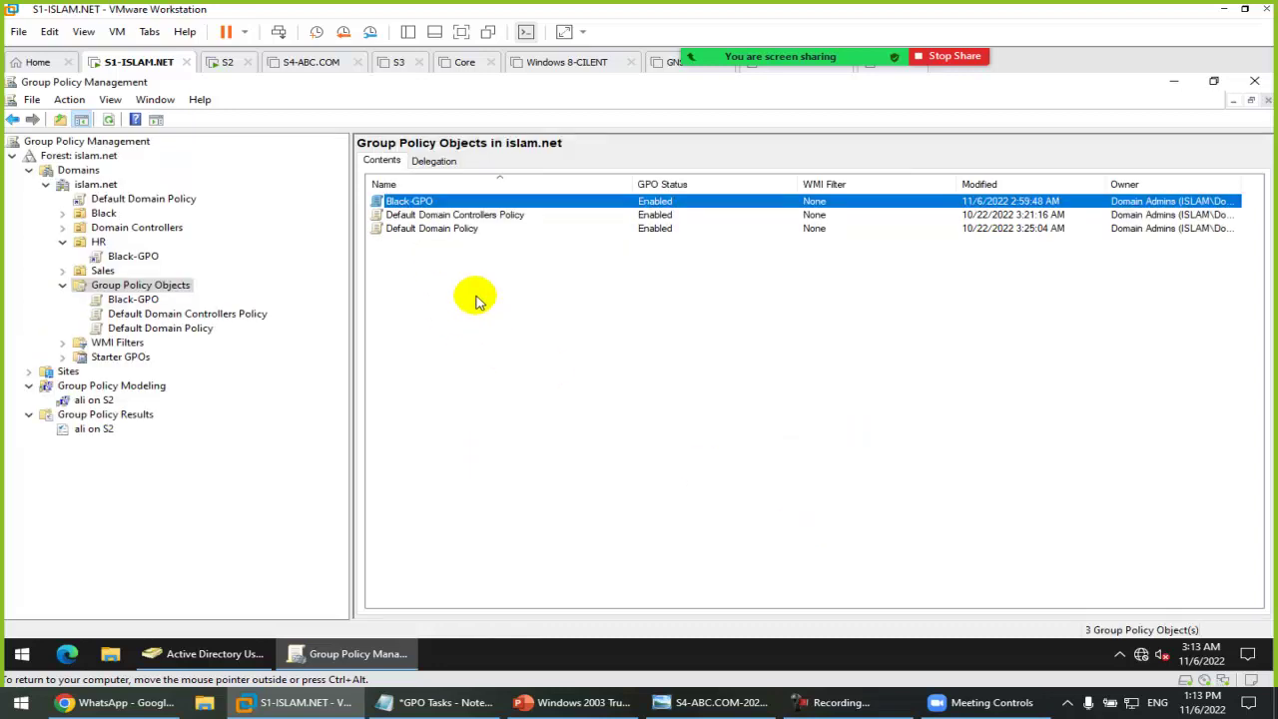
right_click(135, 290)
left_click(217, 331)
left_click(415, 291)
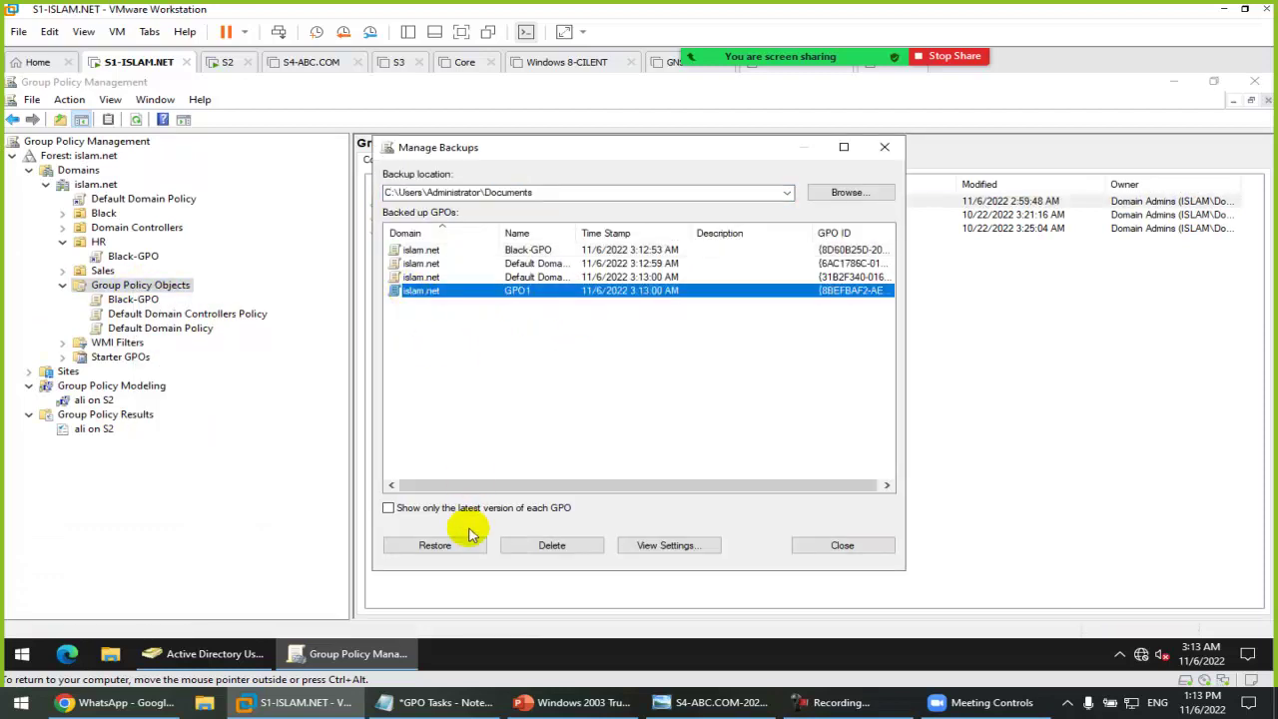
left_click(434, 547)
left_click(656, 397)
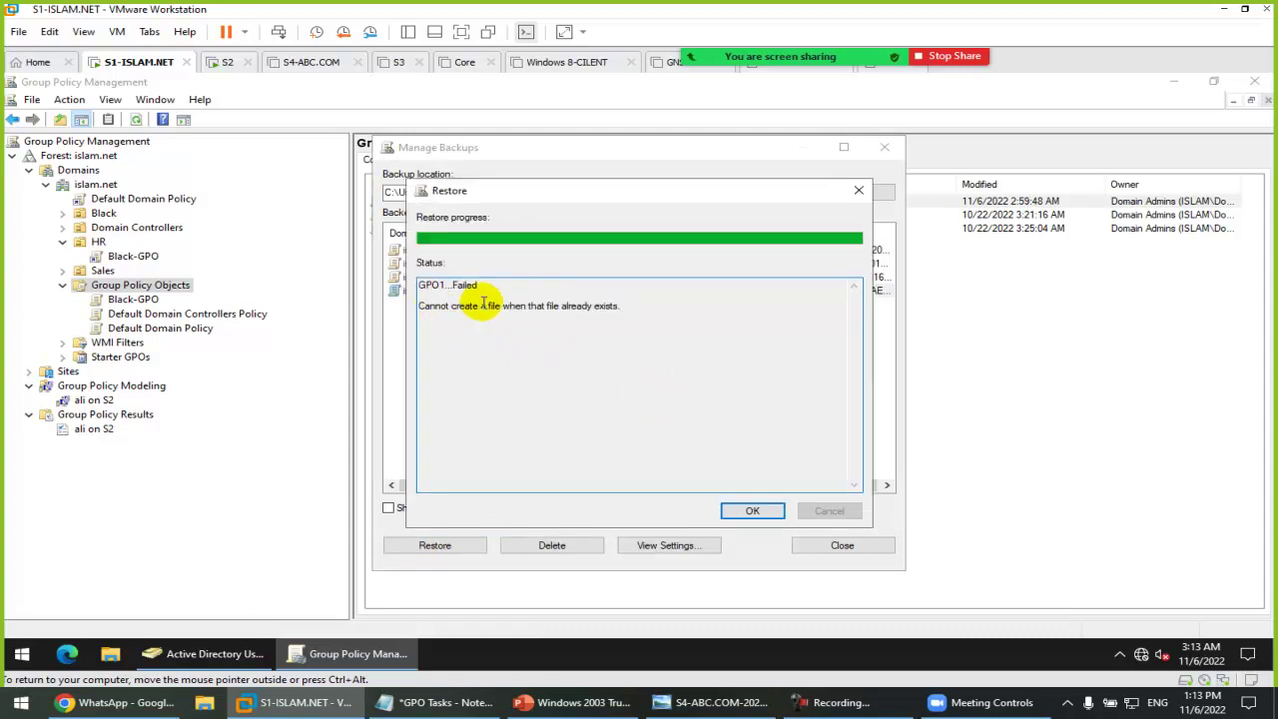
left_click(764, 510)
left_click(811, 544)
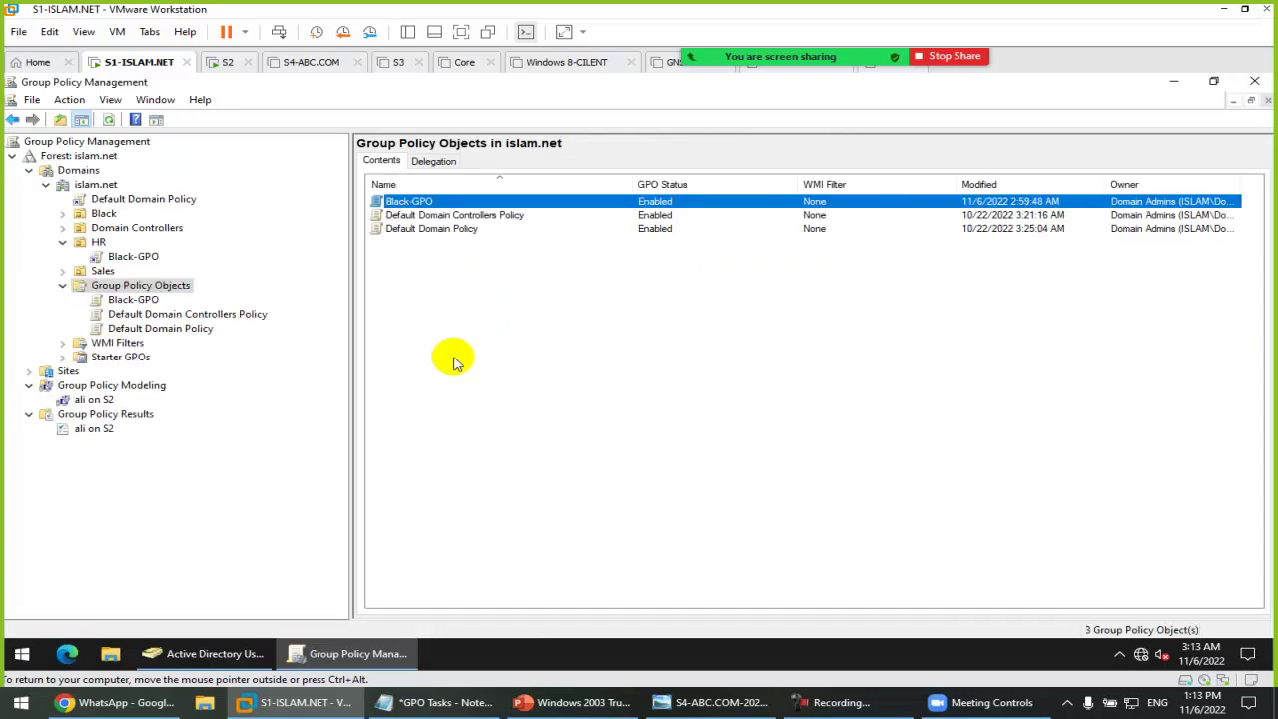
left_click(78, 184)
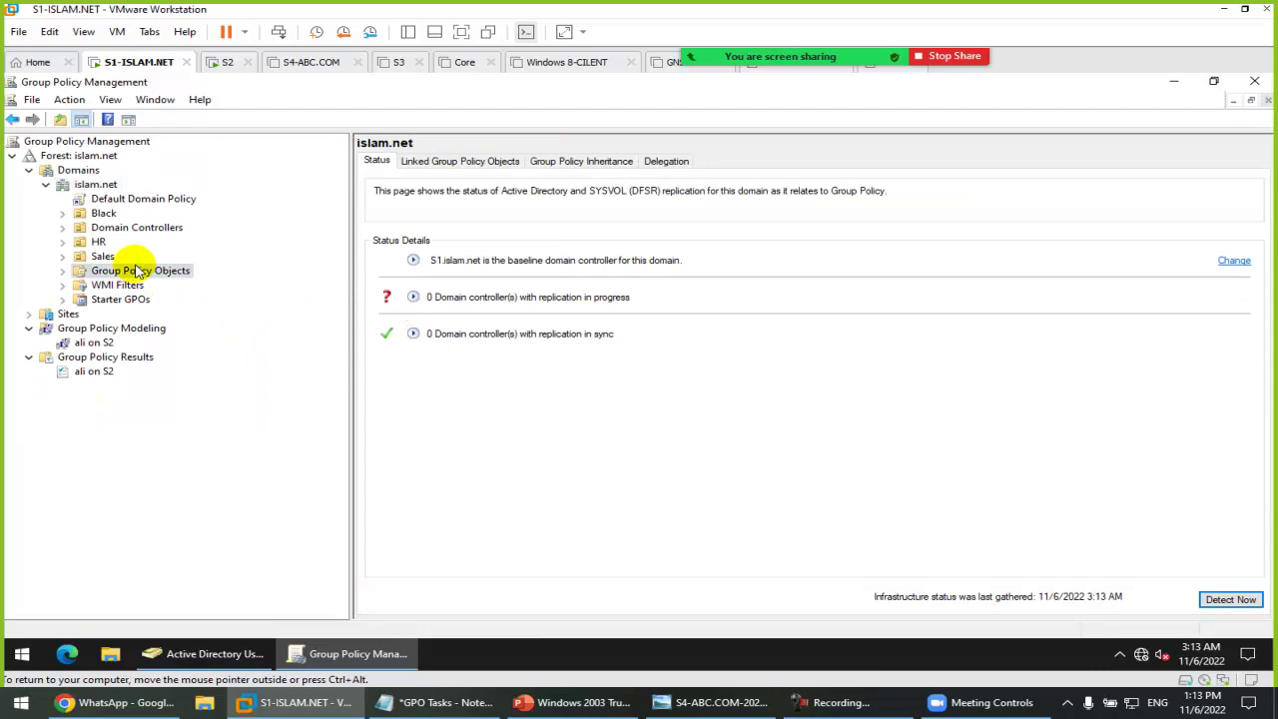
double_click(137, 271)
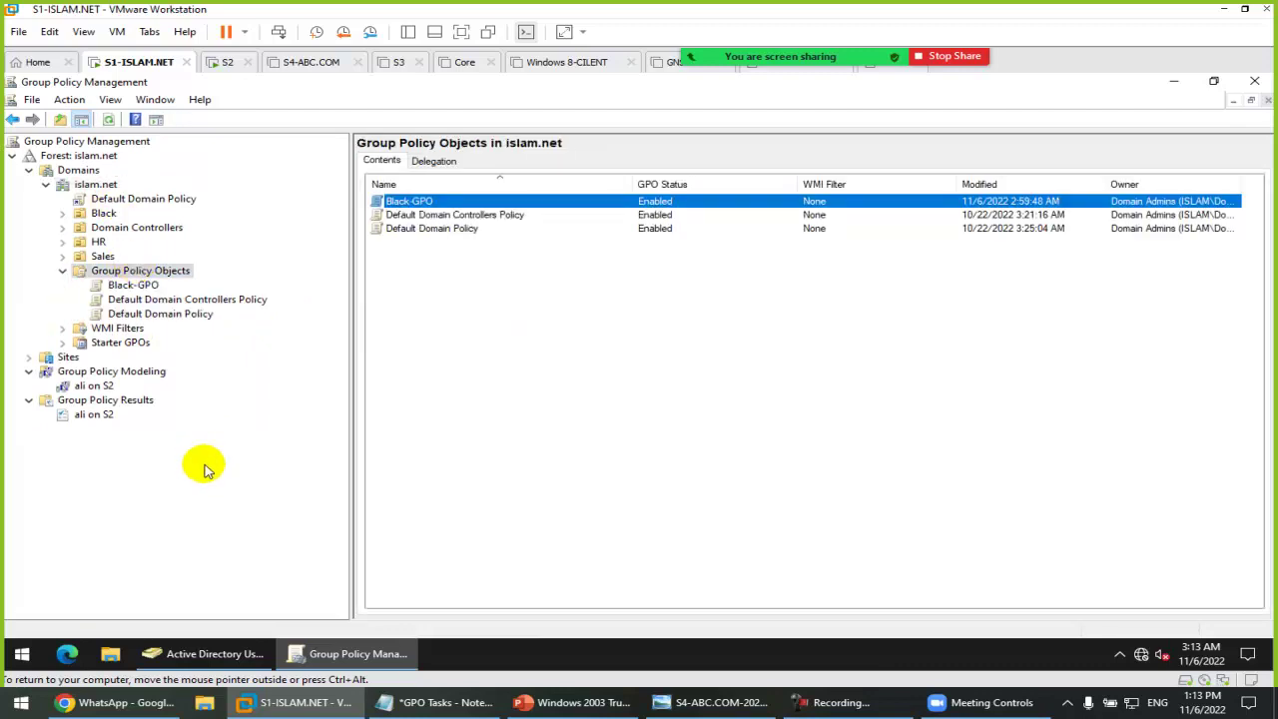
key("alt+F4")
key("super+r")
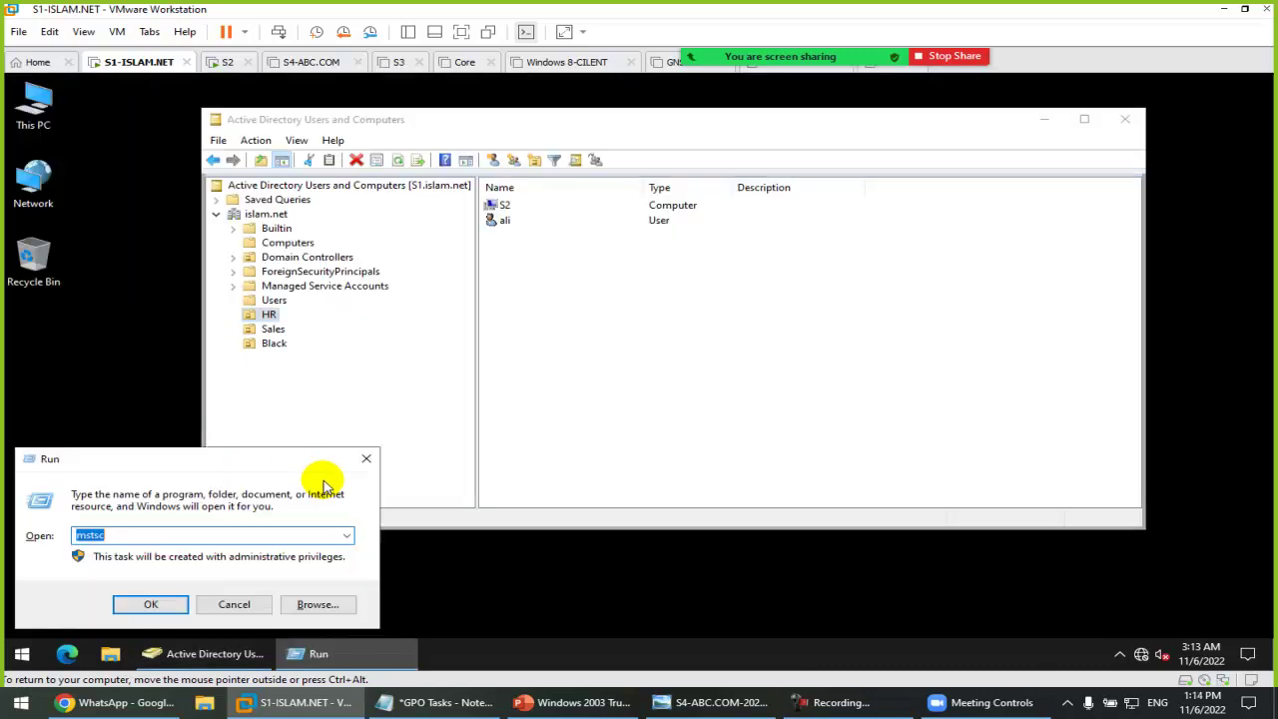
key("Return")
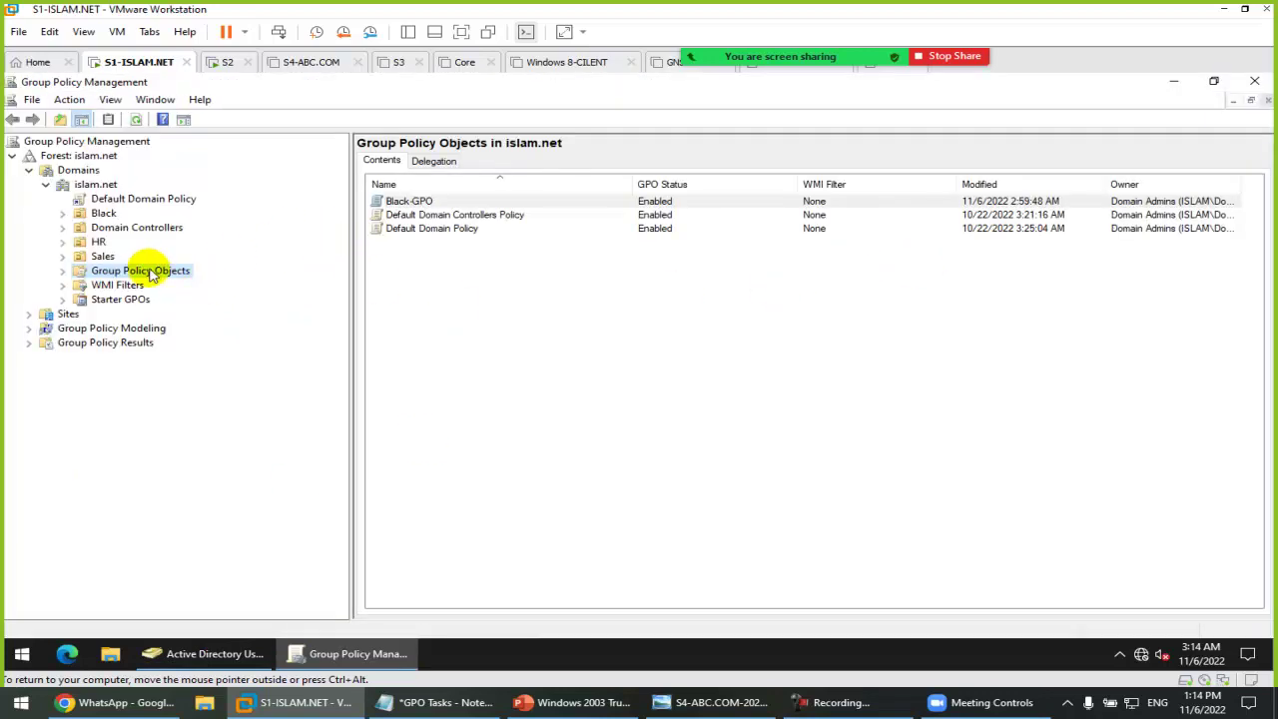
double_click(152, 272)
right_click(152, 276)
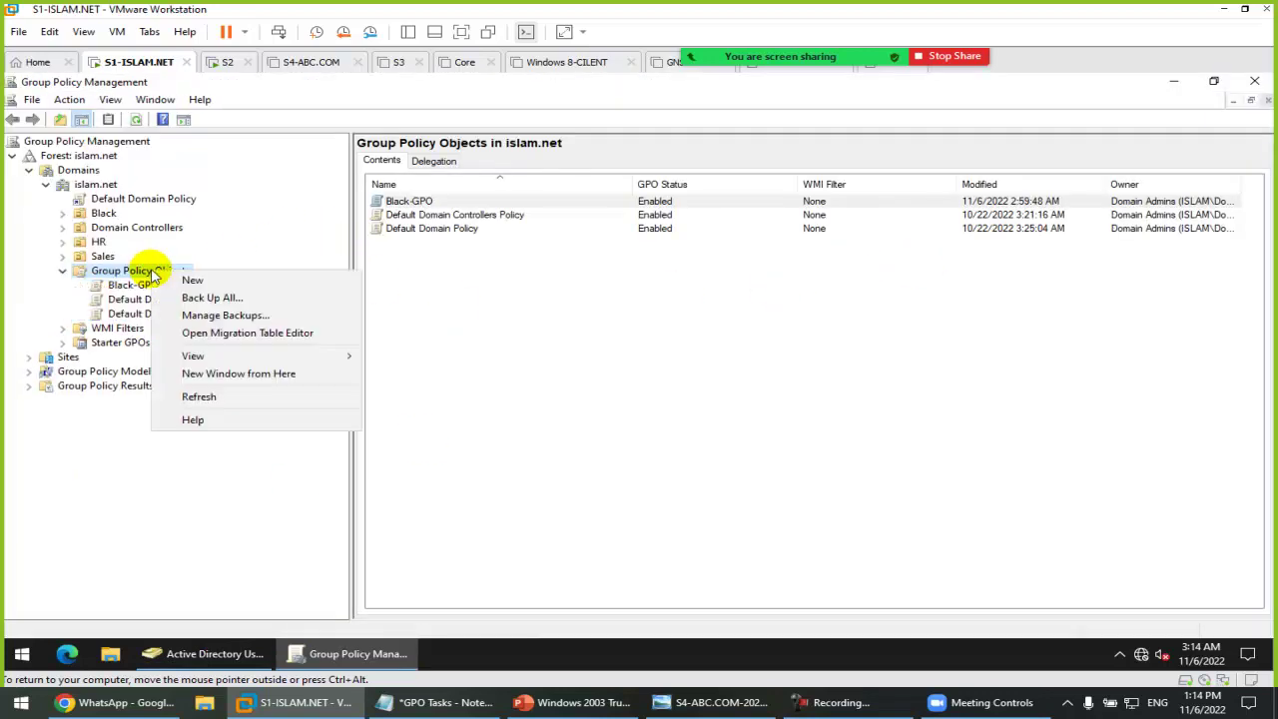
left_click(244, 312)
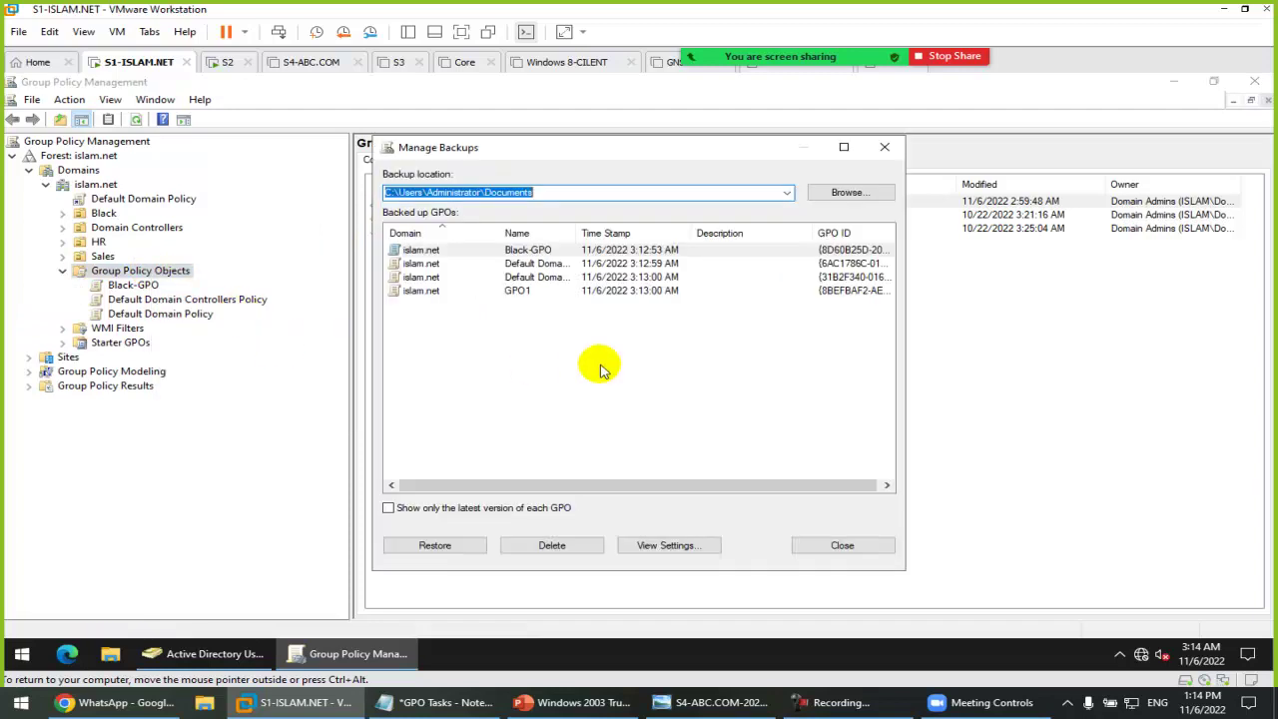
left_click(524, 290)
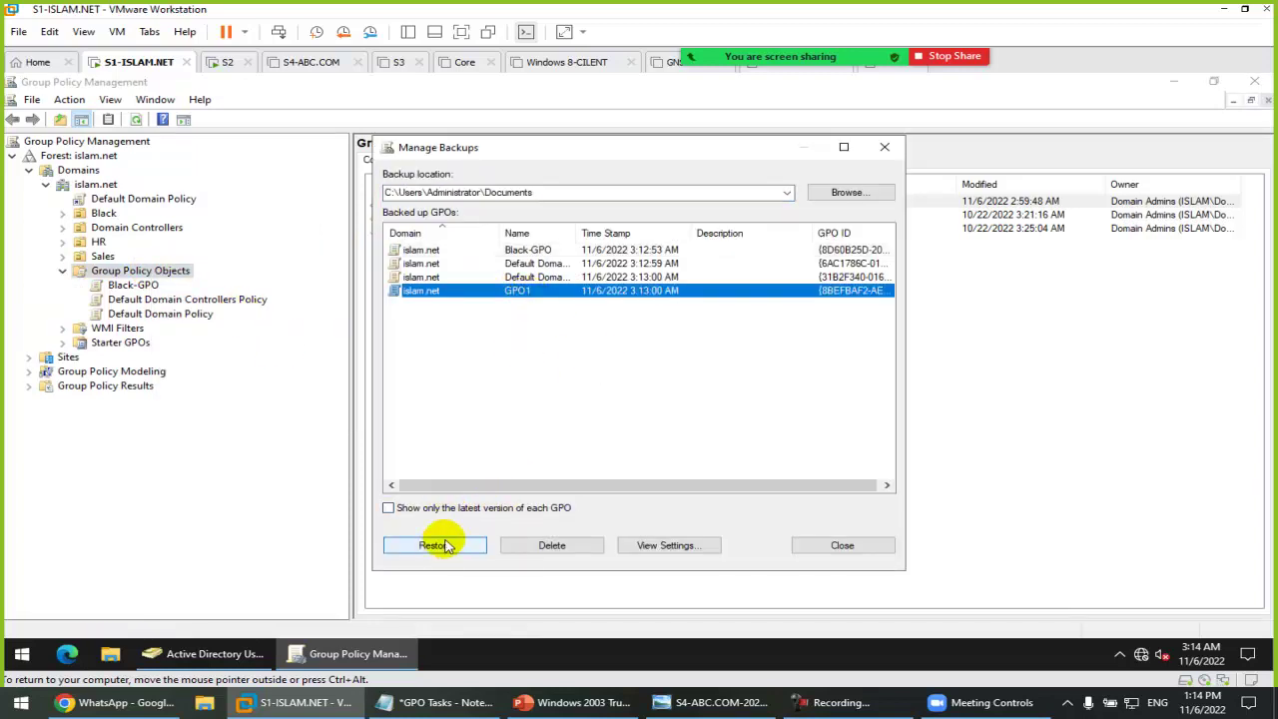
left_click_drag(549, 155, 858, 201)
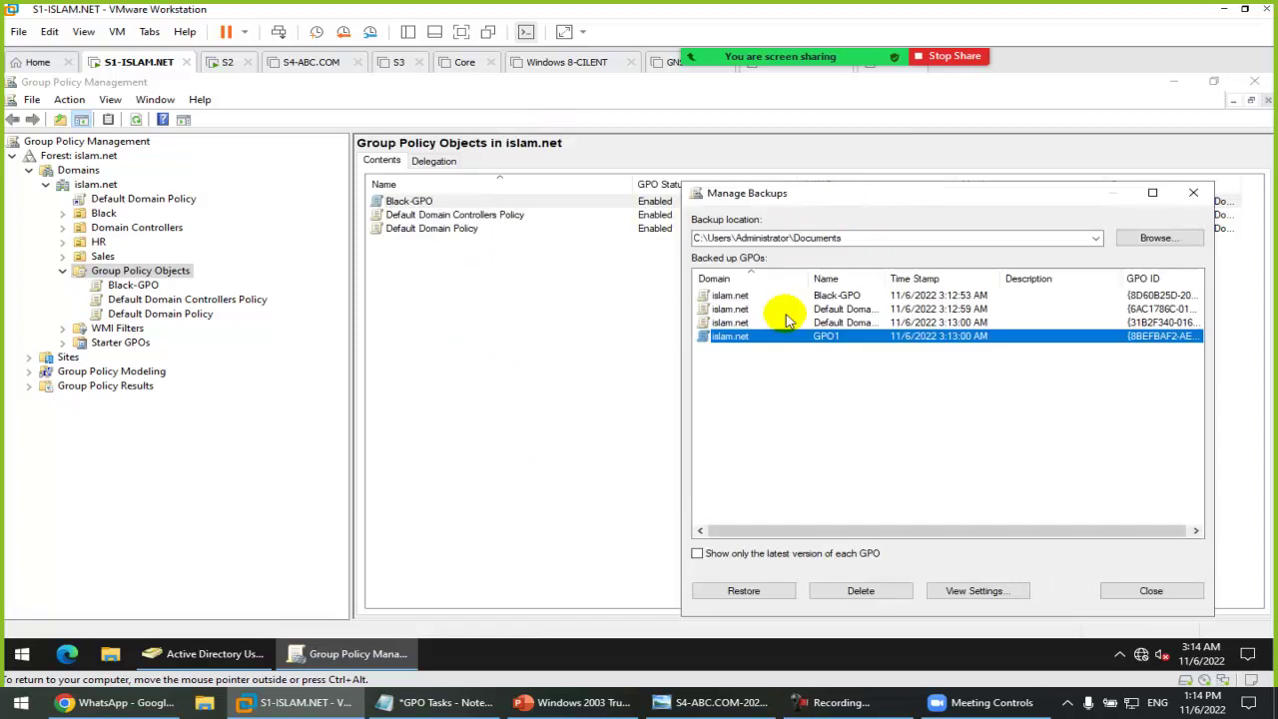
left_click(757, 591)
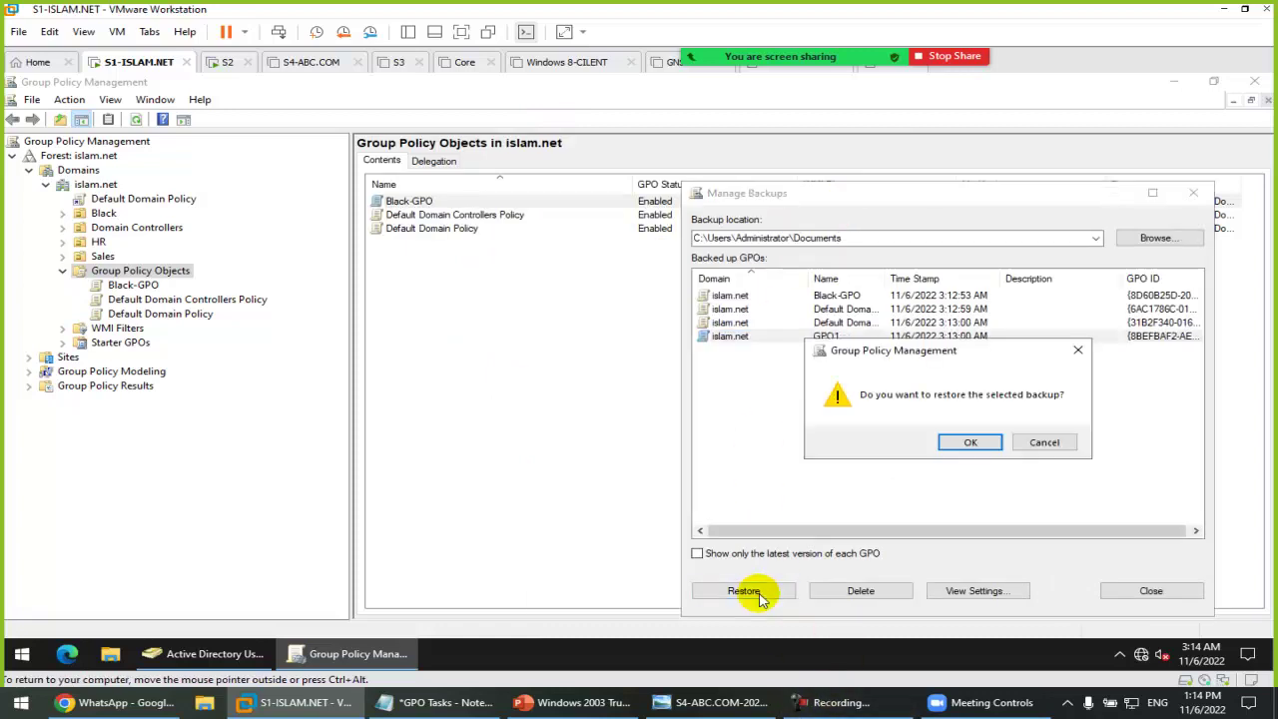
left_click(966, 442)
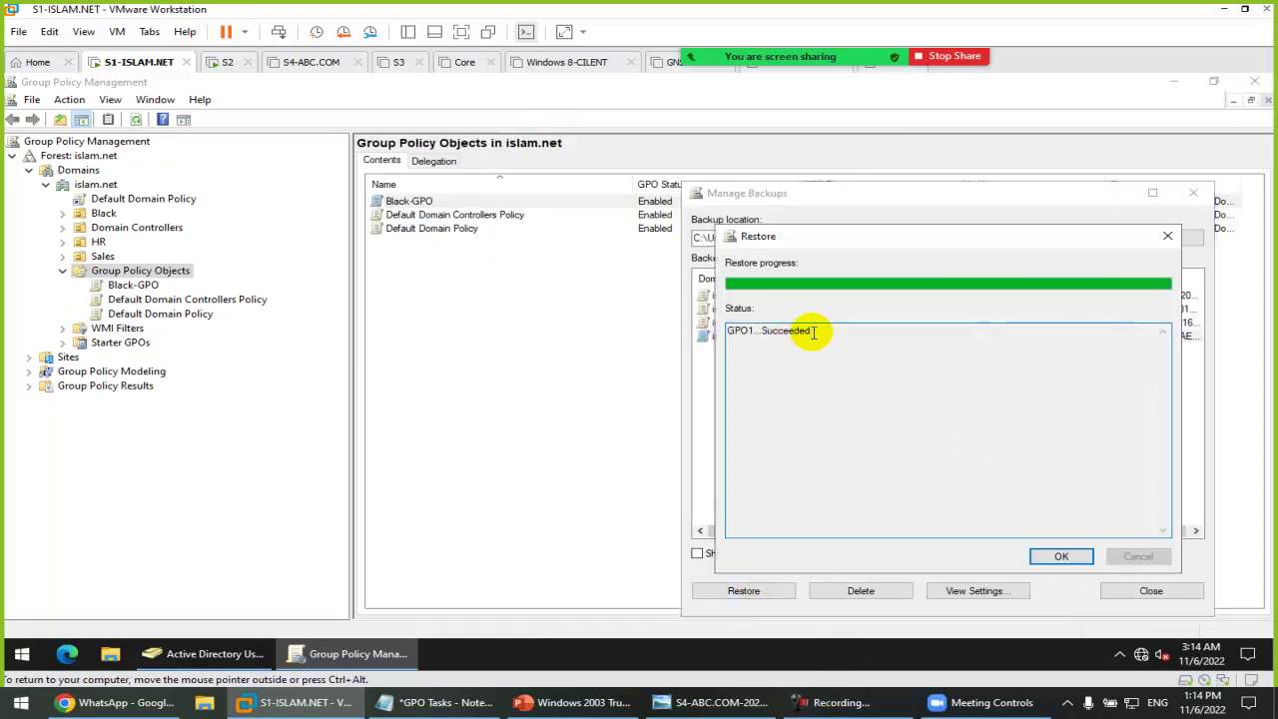
left_click(1063, 557)
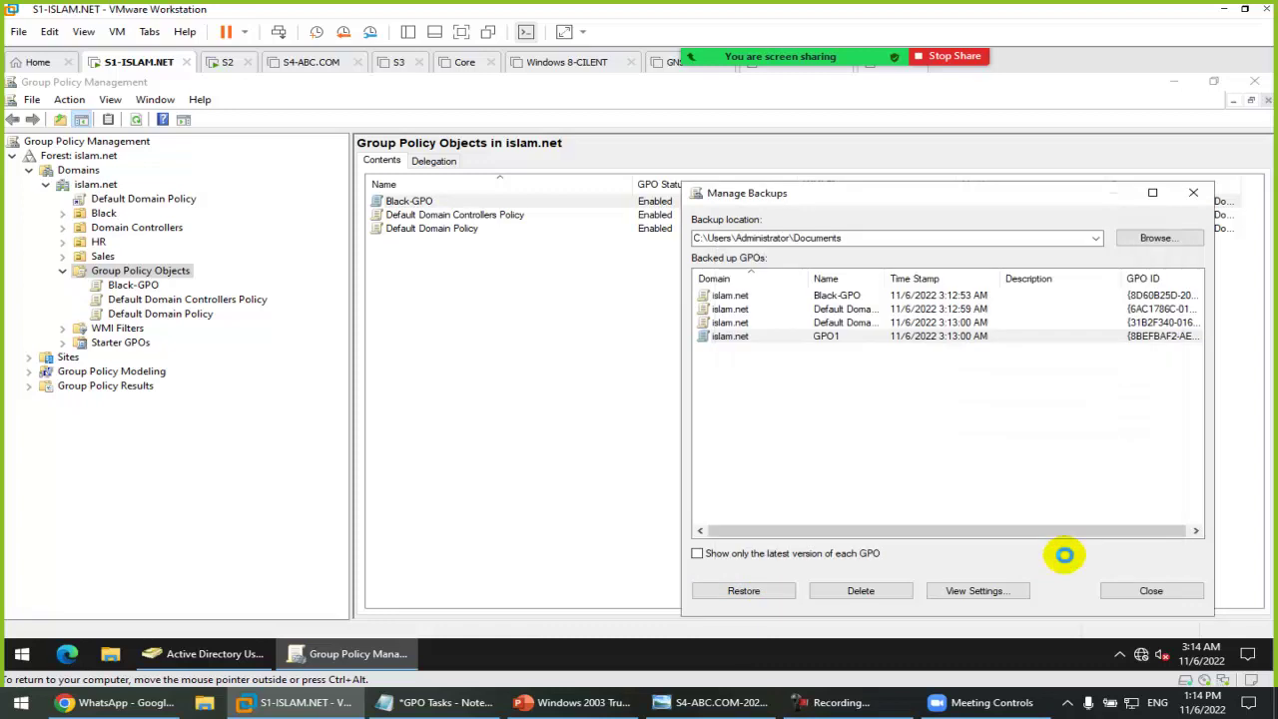
left_click(1124, 590)
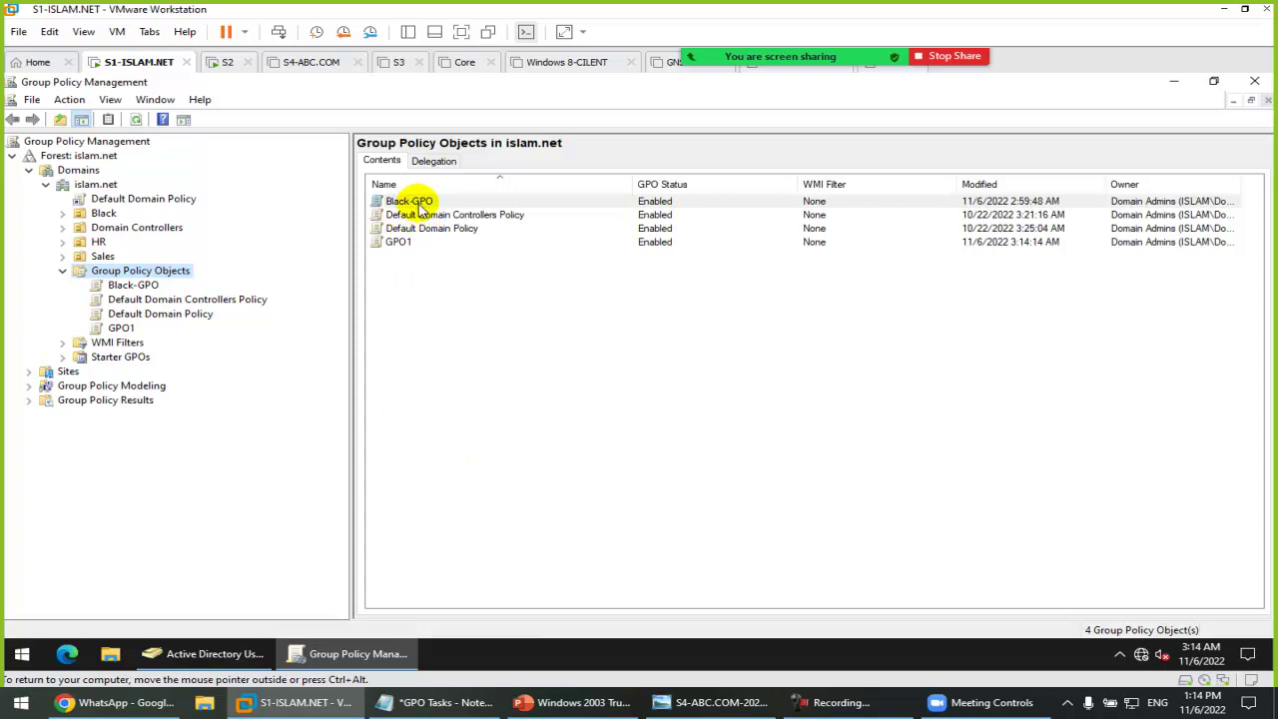
Step: Copy Black-GPO and paste it into Group Policy Objects with default permissions
right_click(420, 205)
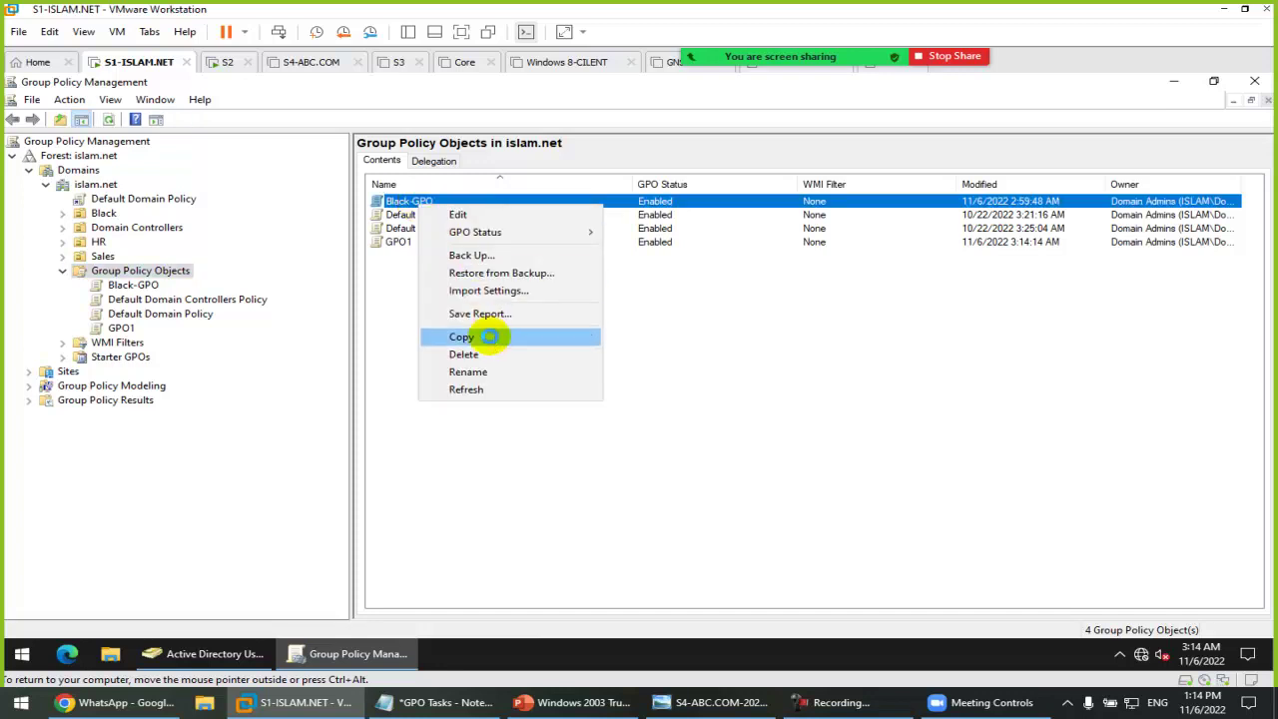
left_click(490, 342)
right_click(160, 272)
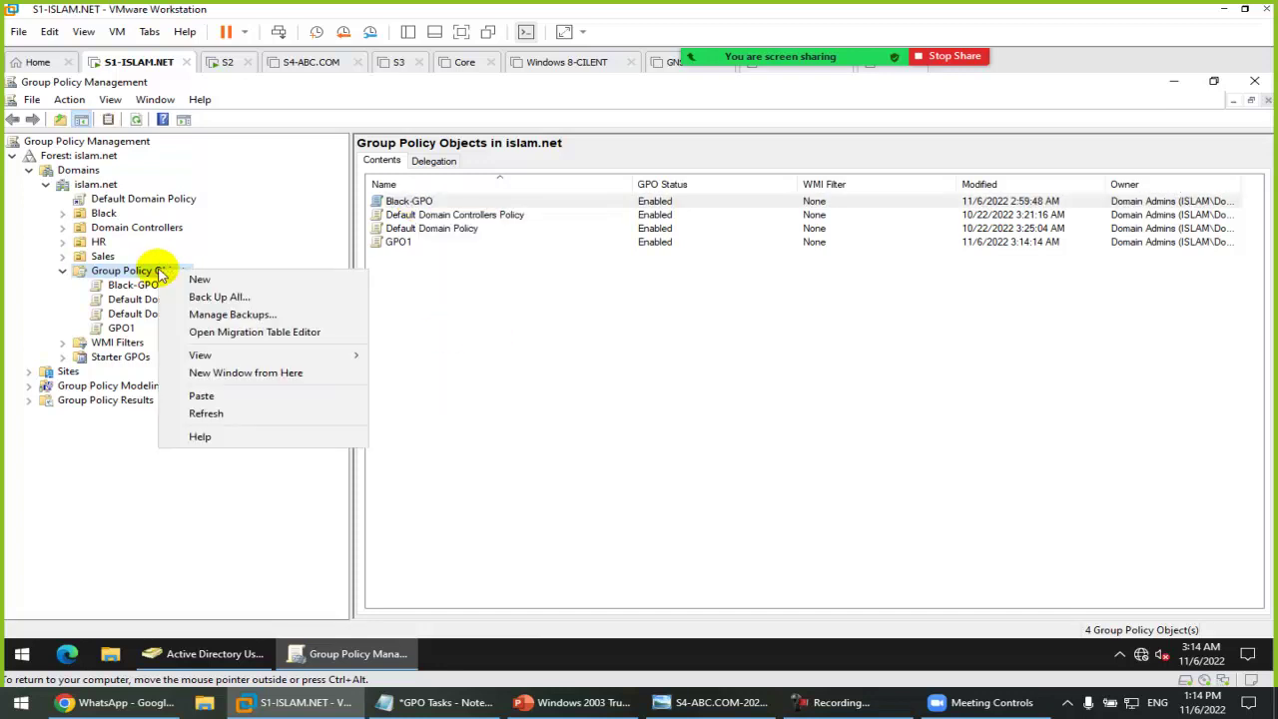
left_click(225, 395)
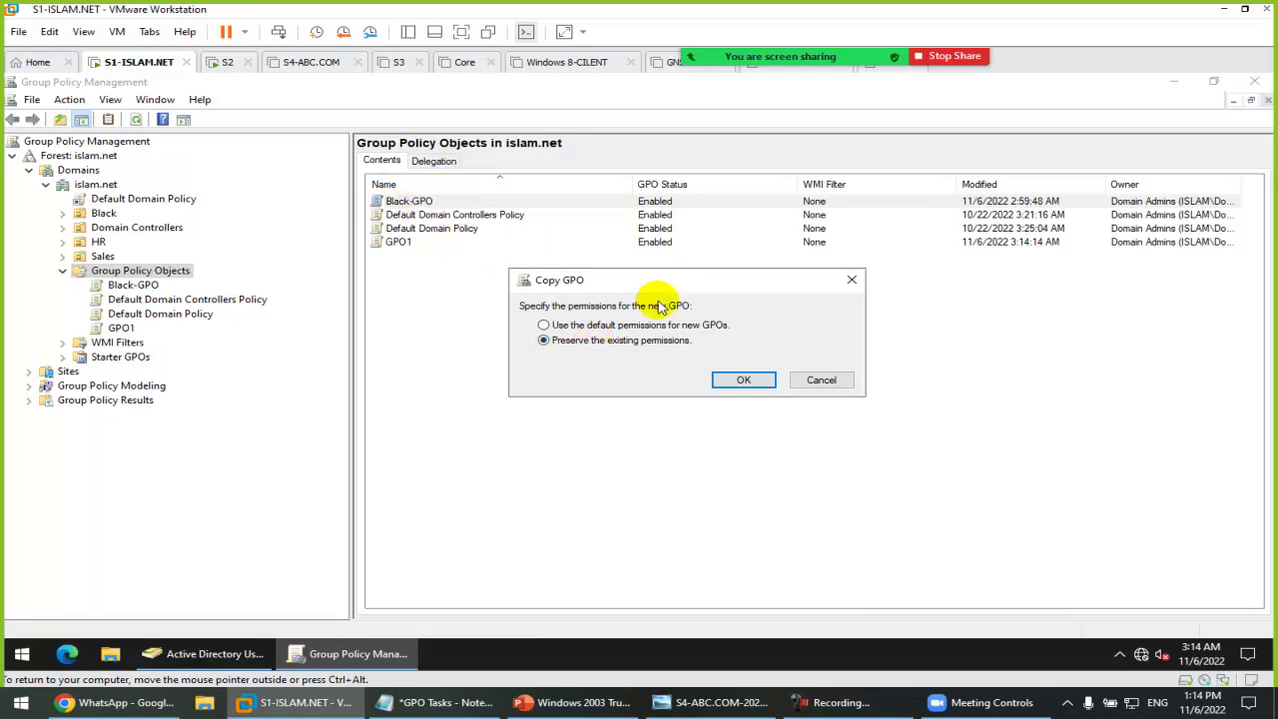
left_click(744, 380)
left_click(747, 511)
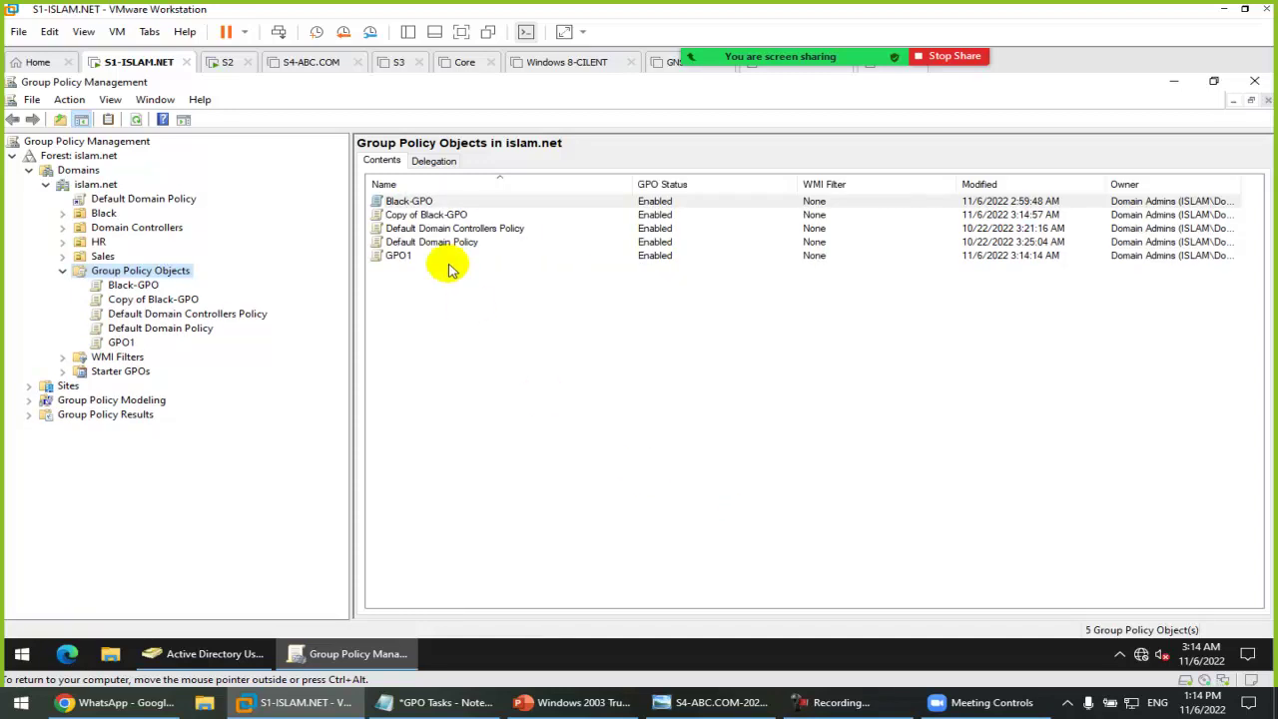
Step: Rename the 'Copy of Black-GPO' duplicate to GPO5
left_click(449, 215)
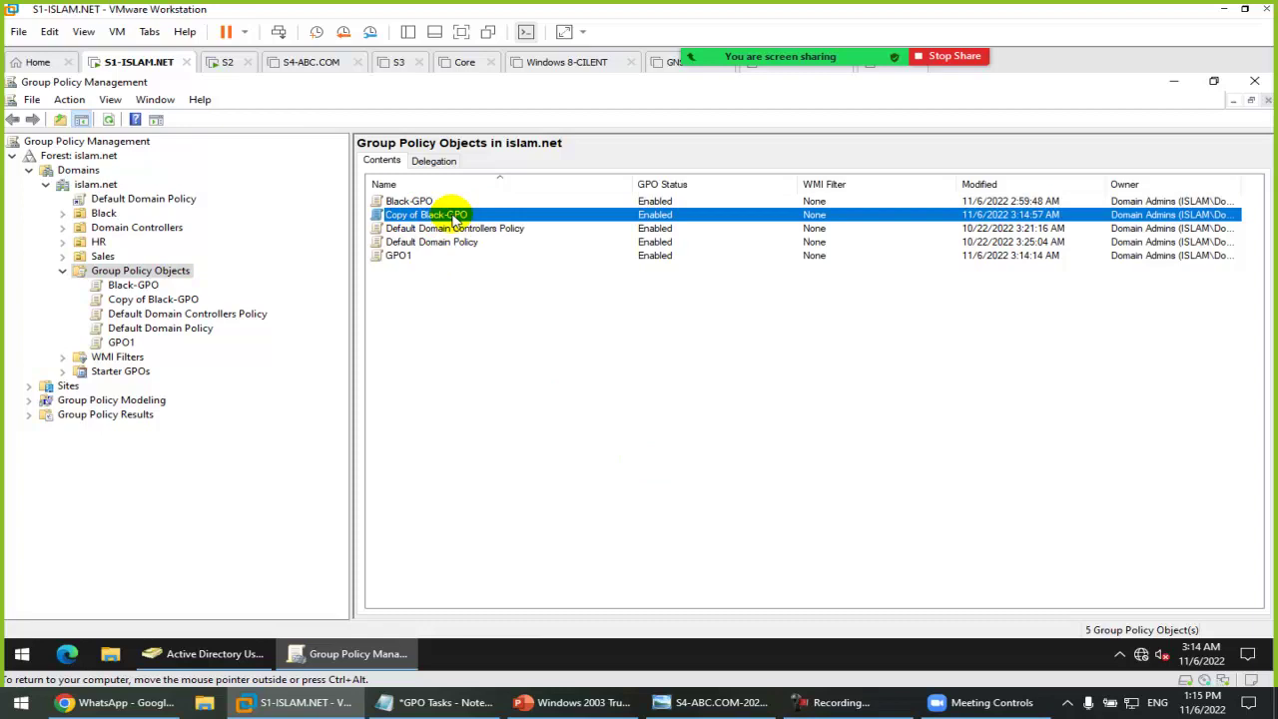
right_click(452, 217)
left_click(460, 380)
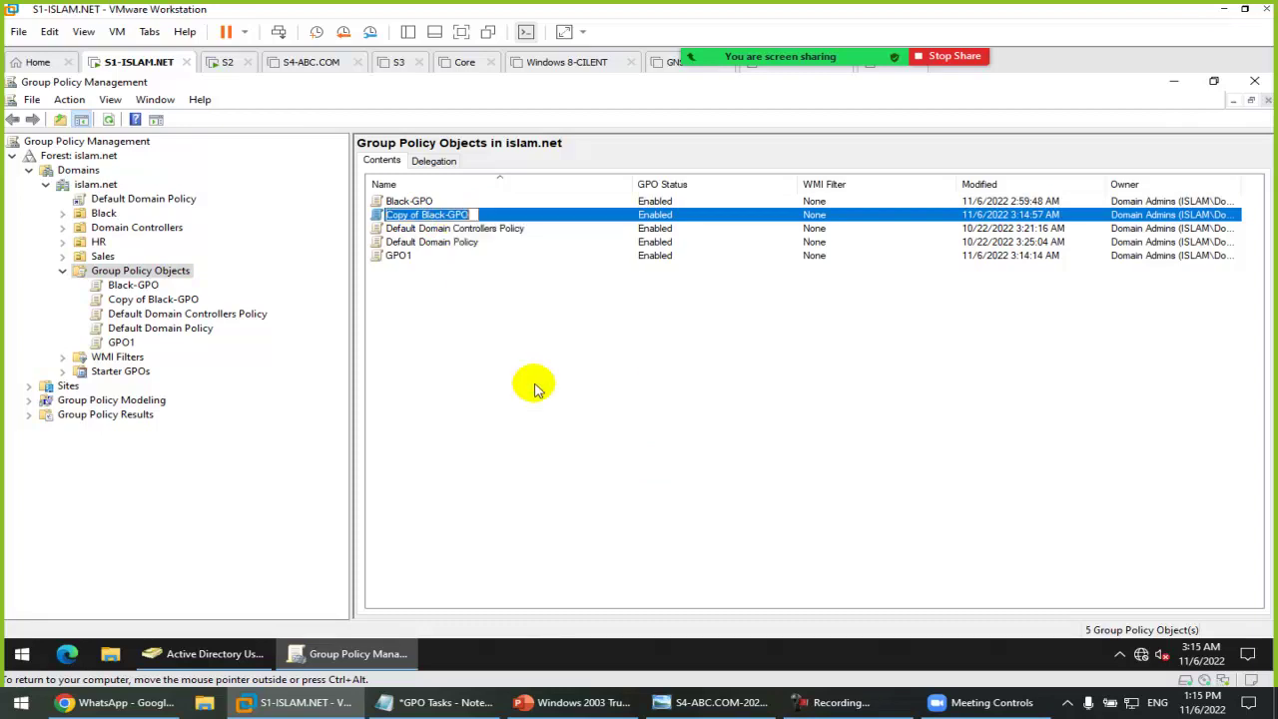
type("GPO")
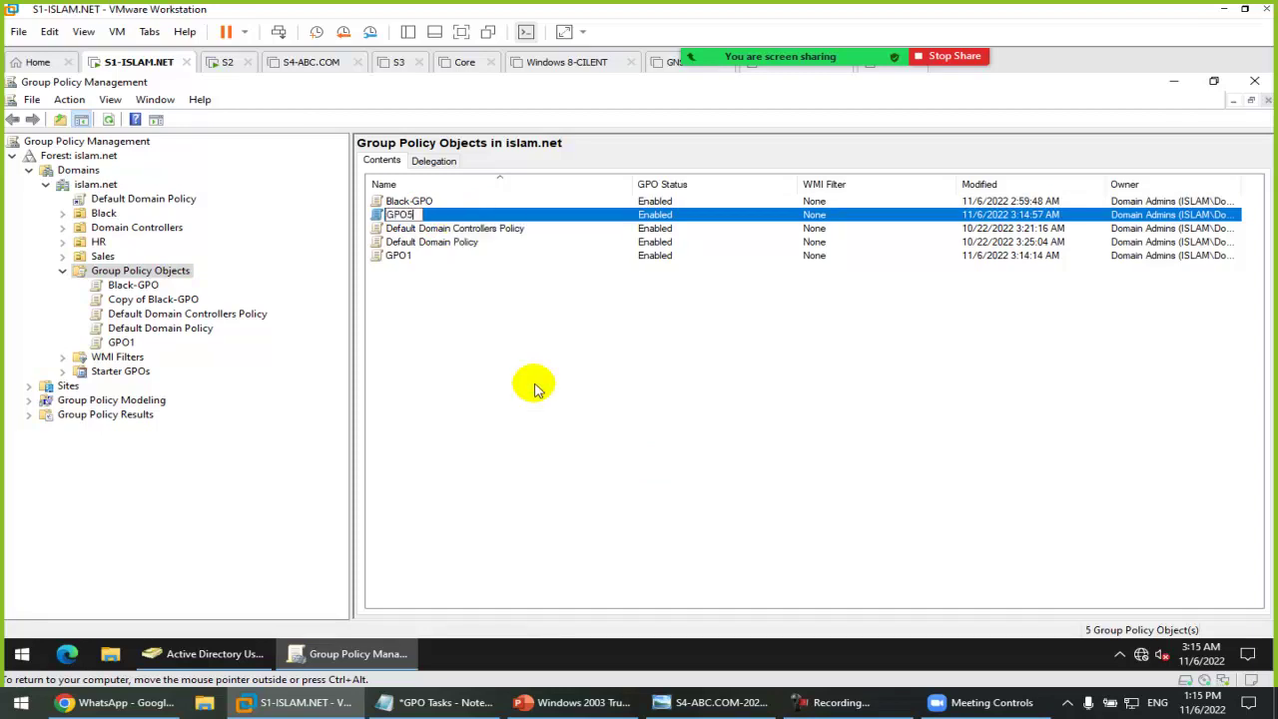
type("5")
key("Return")
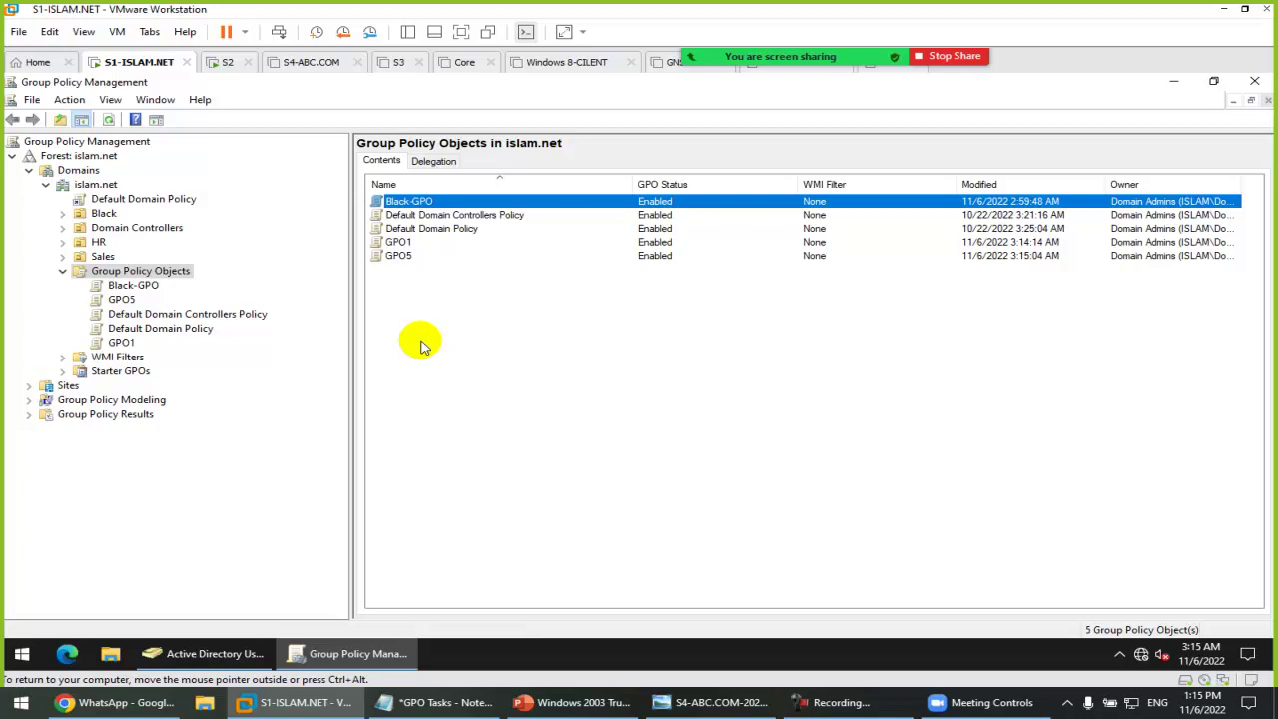
Step: Create a new GPO named NEW-GPO6 and view its empty Settings report
right_click(172, 276)
left_click(211, 284)
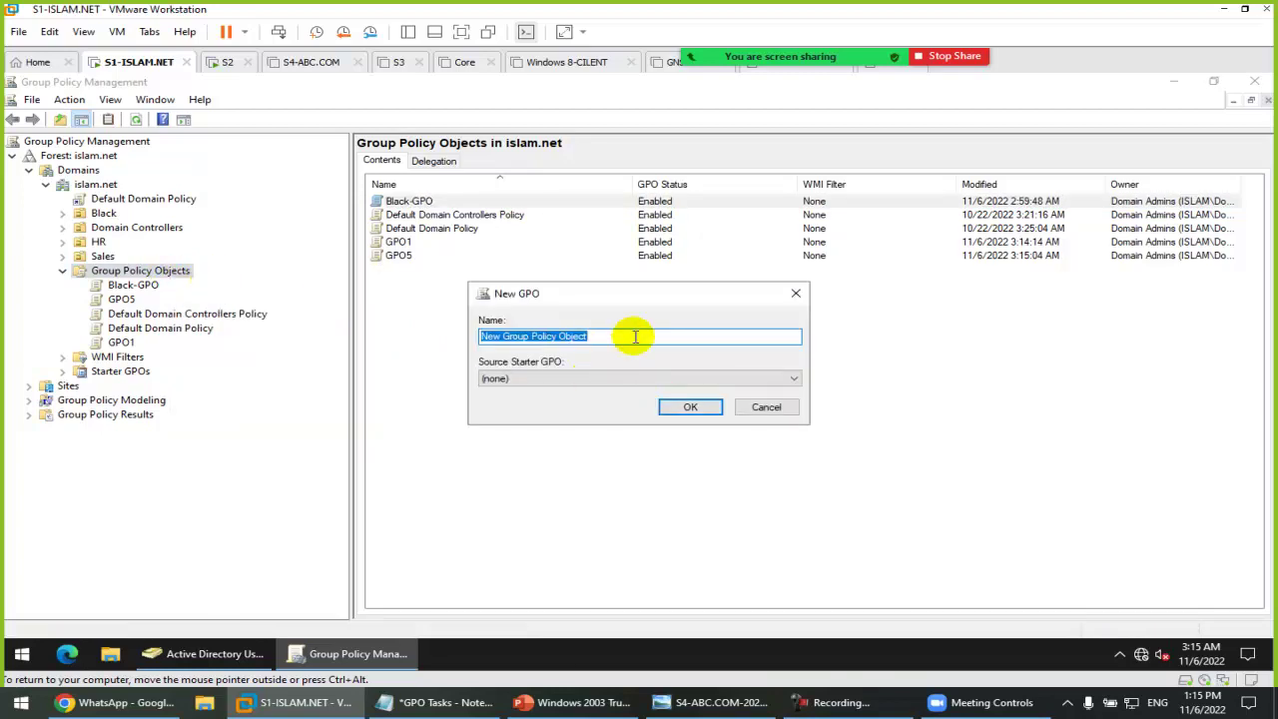
type("NEW-")
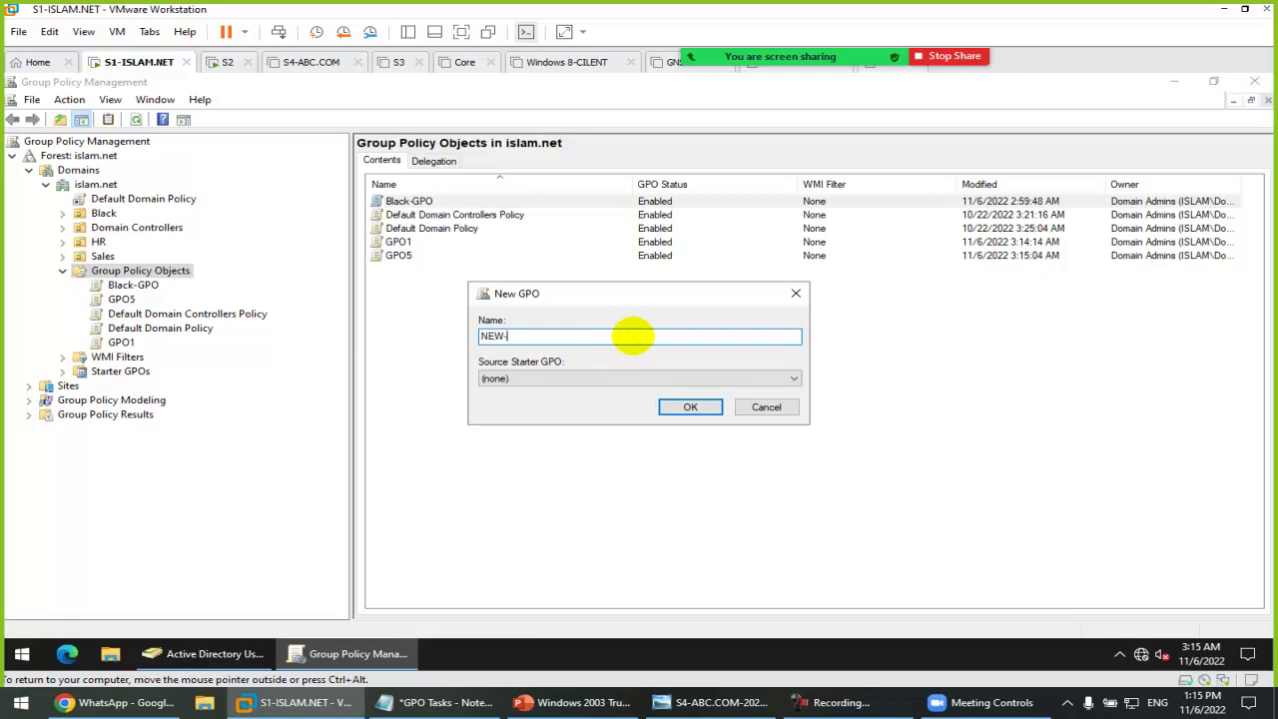
key("Return")
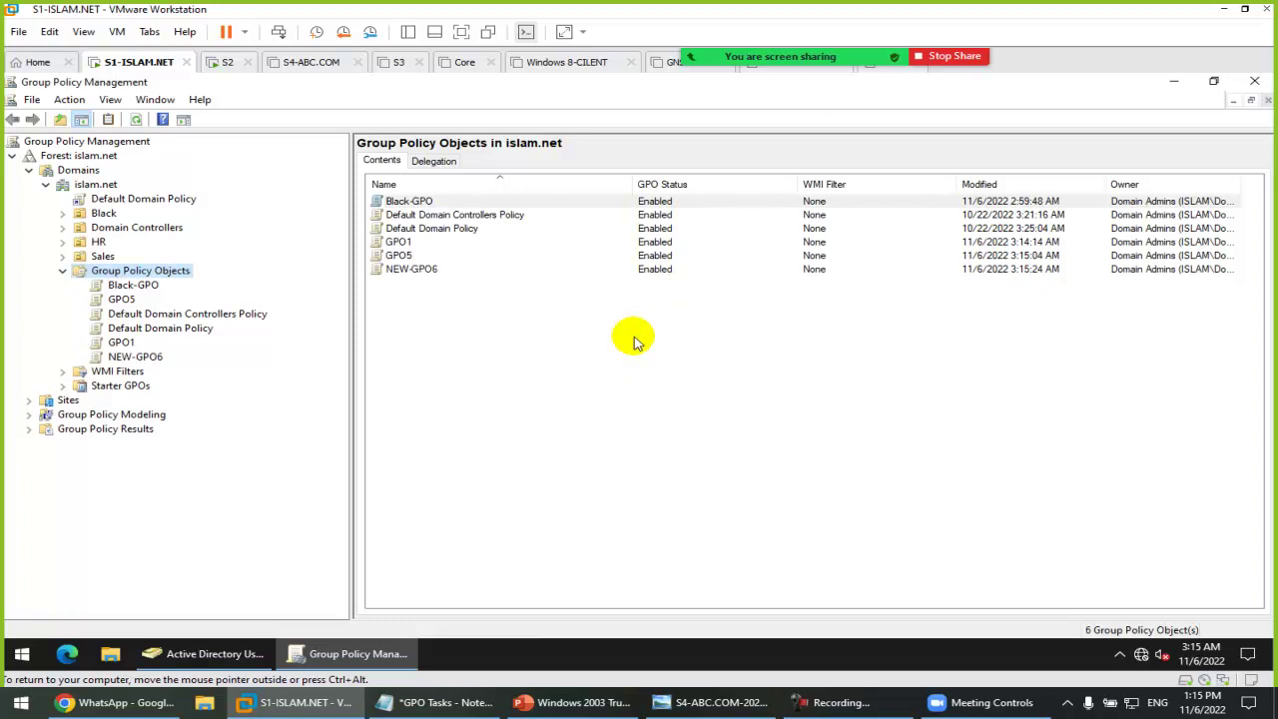
left_click(138, 357)
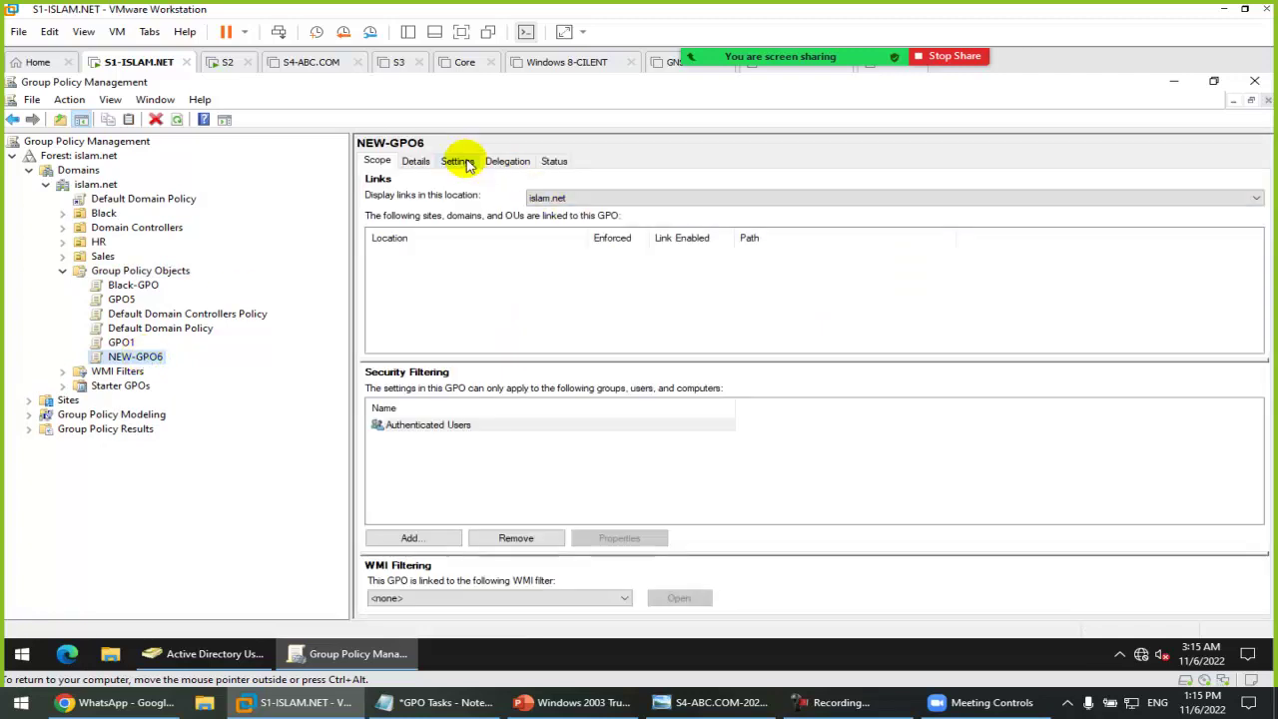
left_click(459, 163)
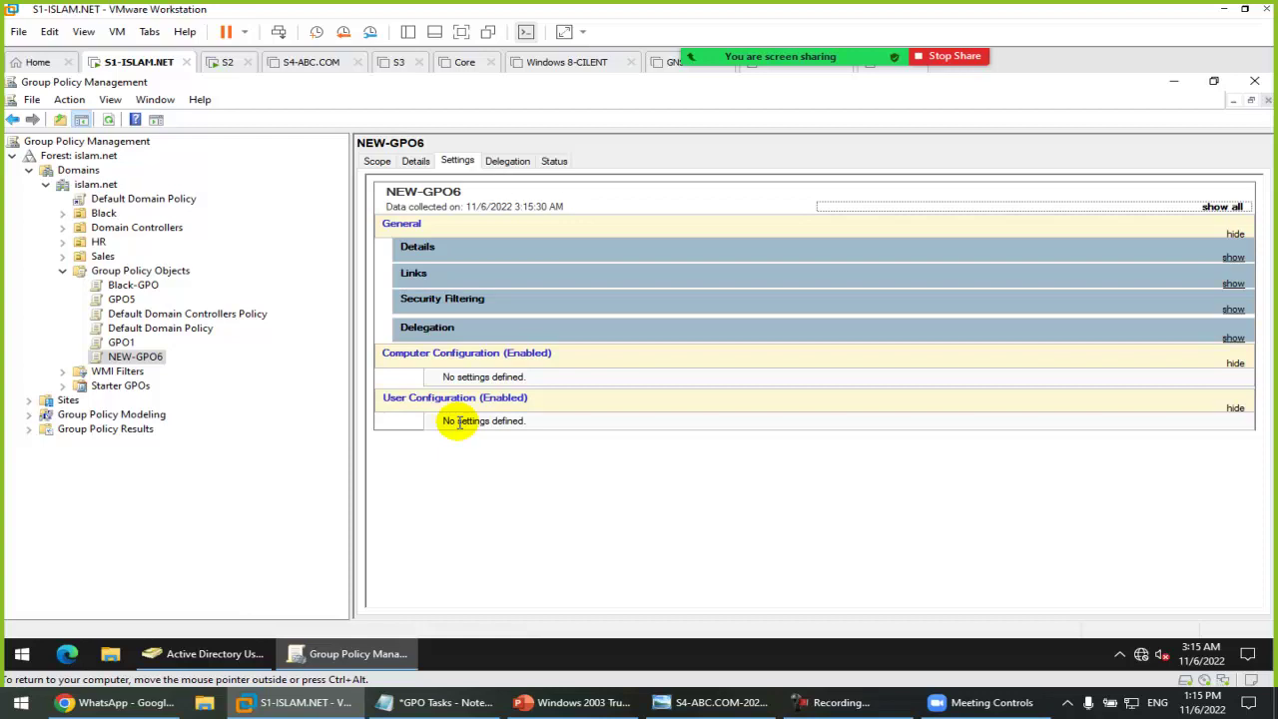
Step: Import the Black-GPO backup's settings into NEW-GPO6 and expand its Control Panel policy details
right_click(146, 360)
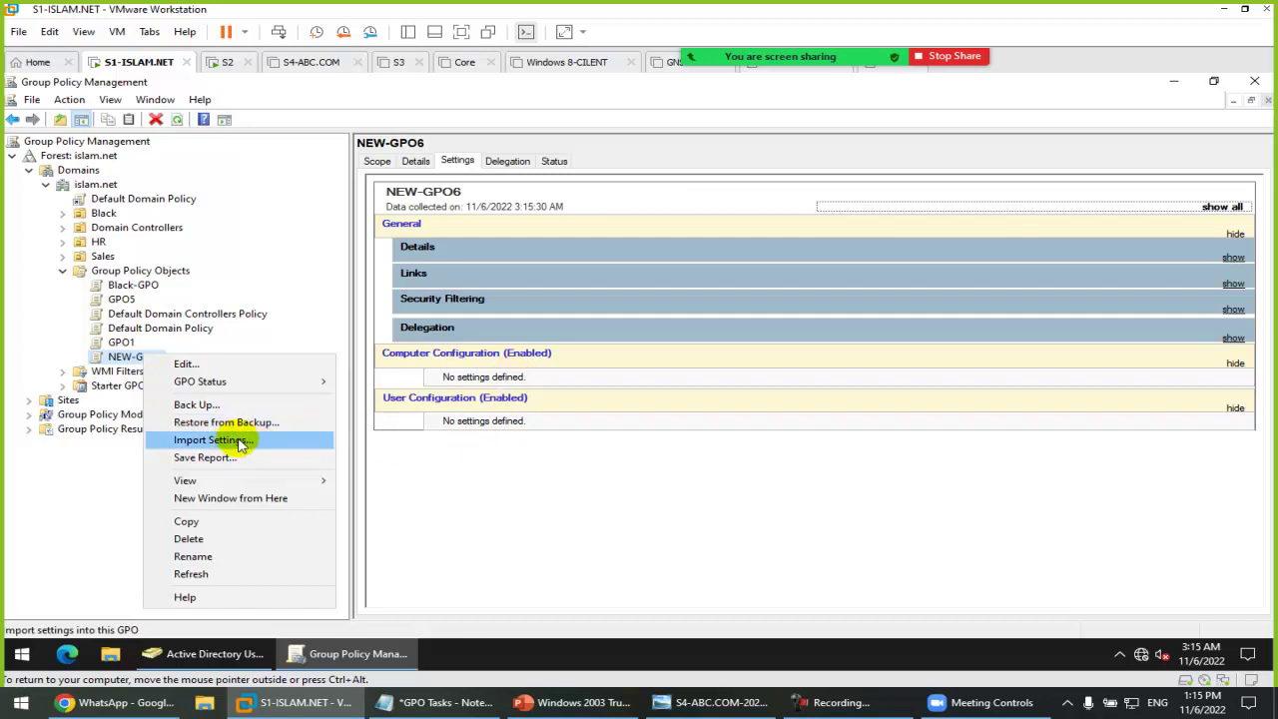
left_click(239, 447)
left_click_drag(286, 91, 1163, 164)
left_click(1136, 446)
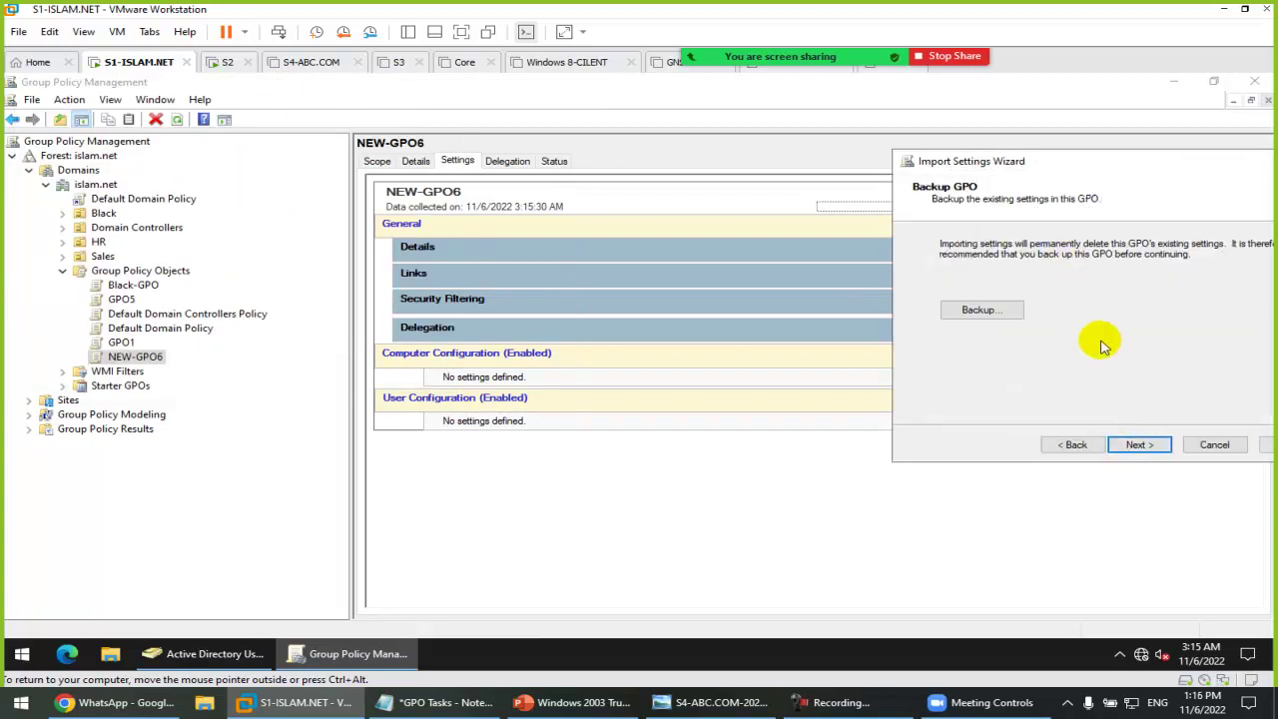
left_click(1139, 447)
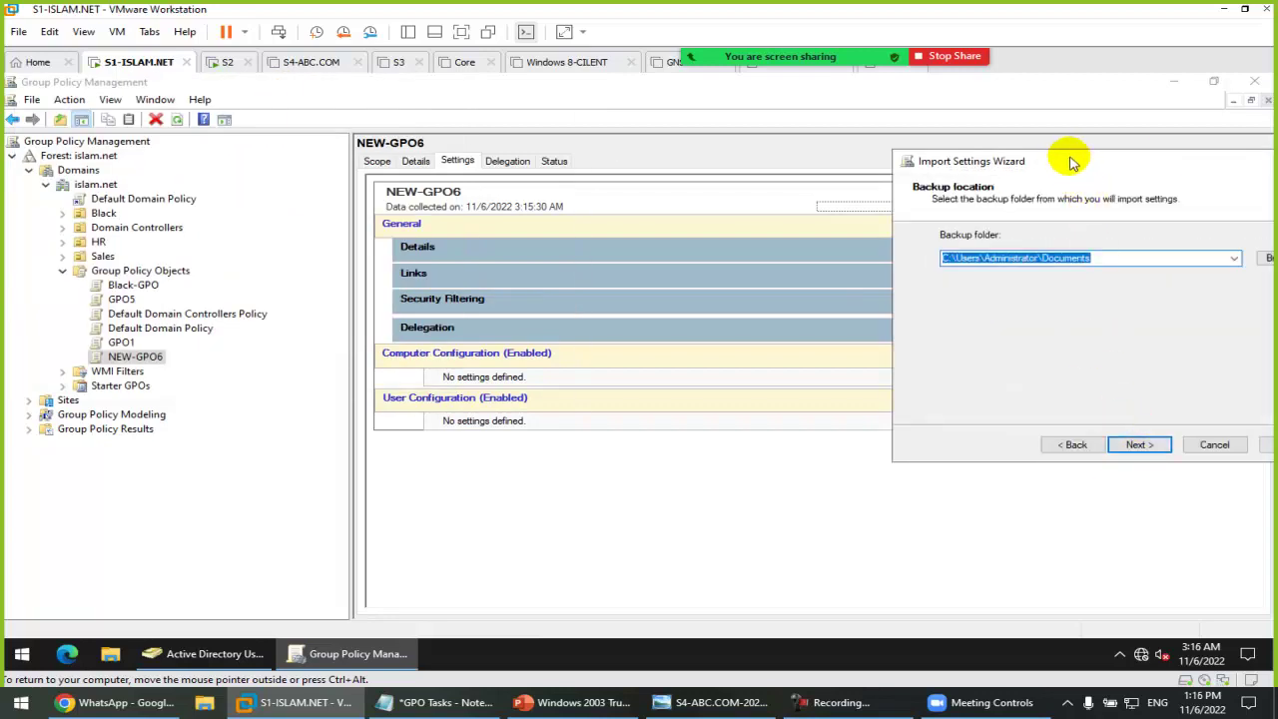
left_click_drag(1073, 157, 800, 161)
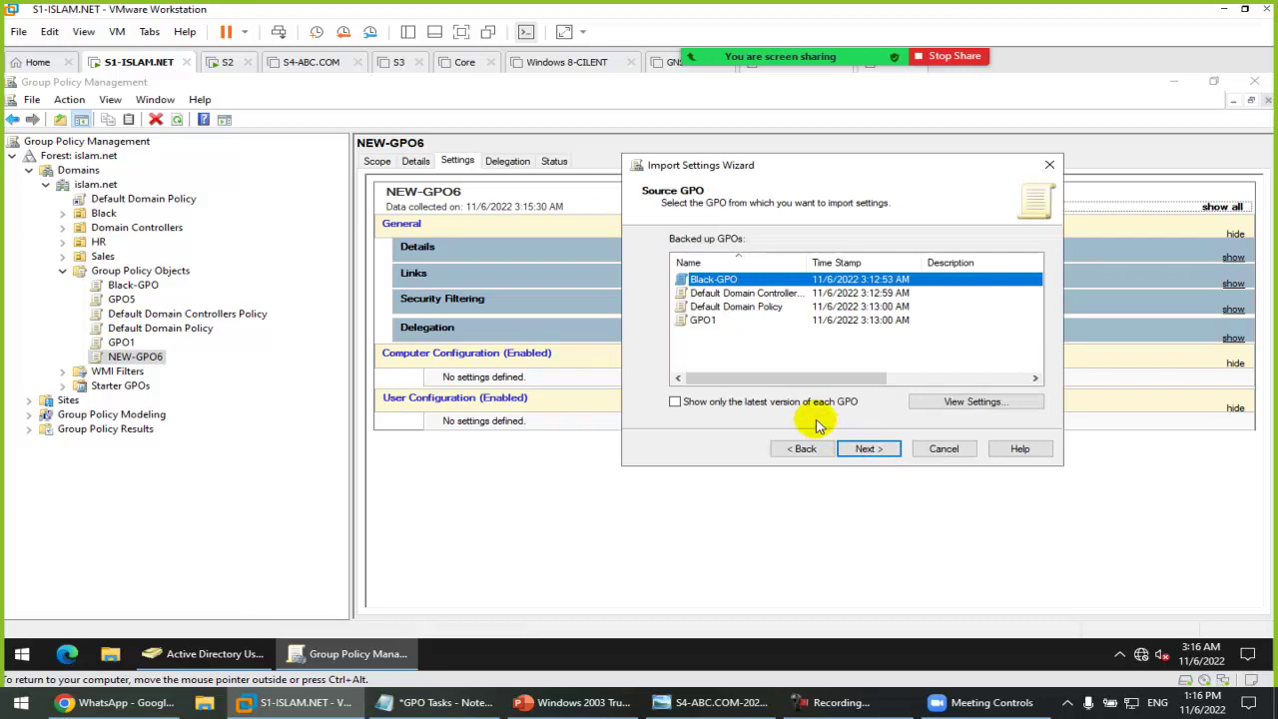
left_click(869, 449)
left_click(868, 449)
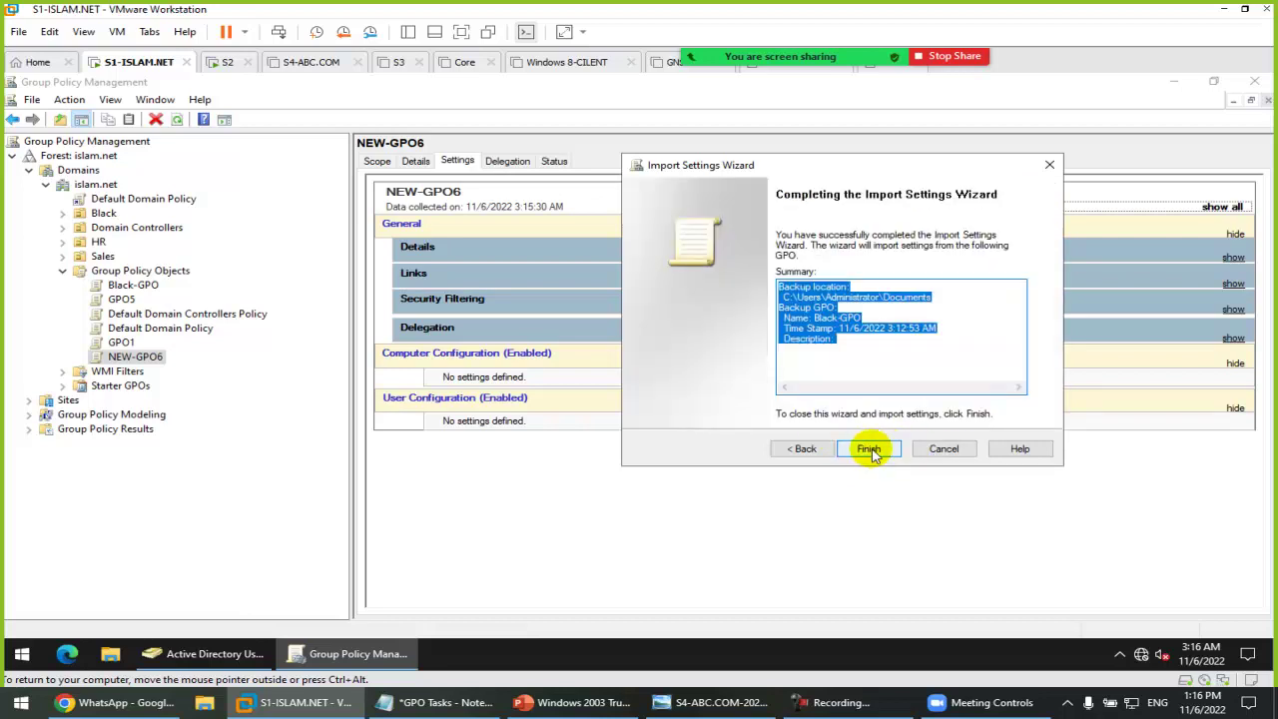
left_click(871, 448)
left_click(949, 468)
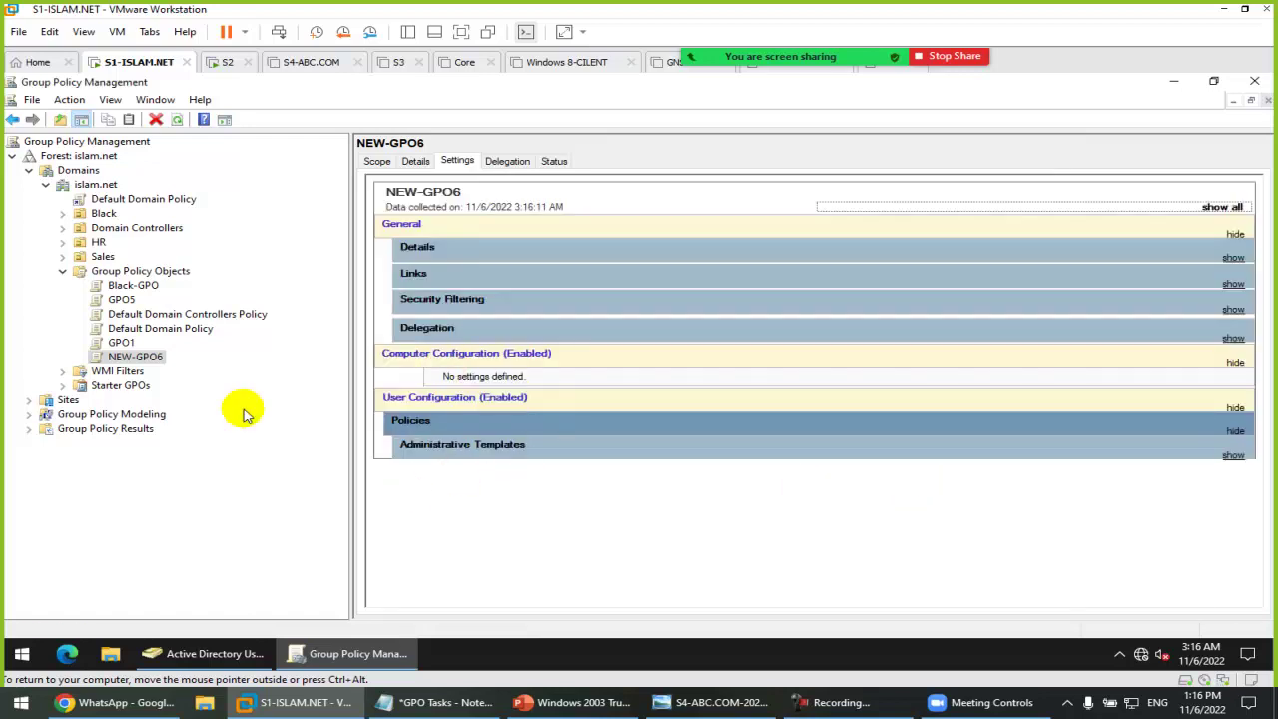
left_click(1234, 456)
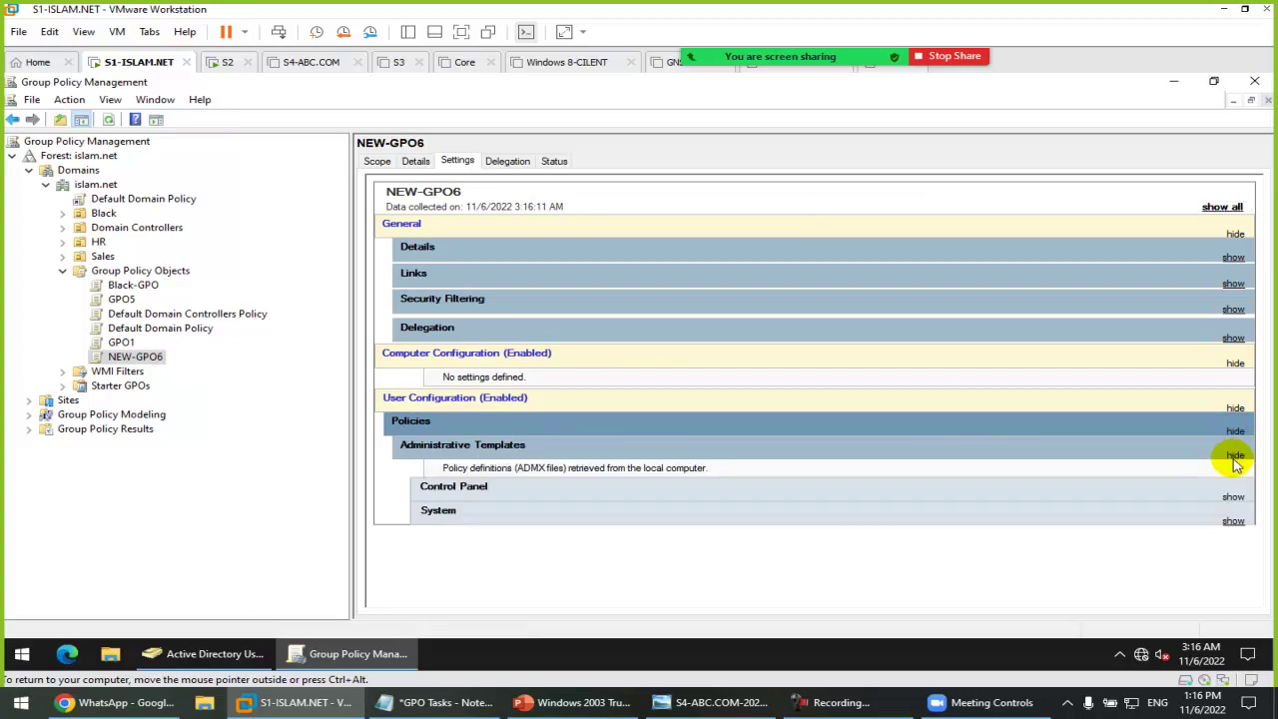
left_click(827, 491)
Step: Expand the System policy details in NEW-GPO6's settings report
left_click(711, 562)
scroll(779, 539, "down", 2)
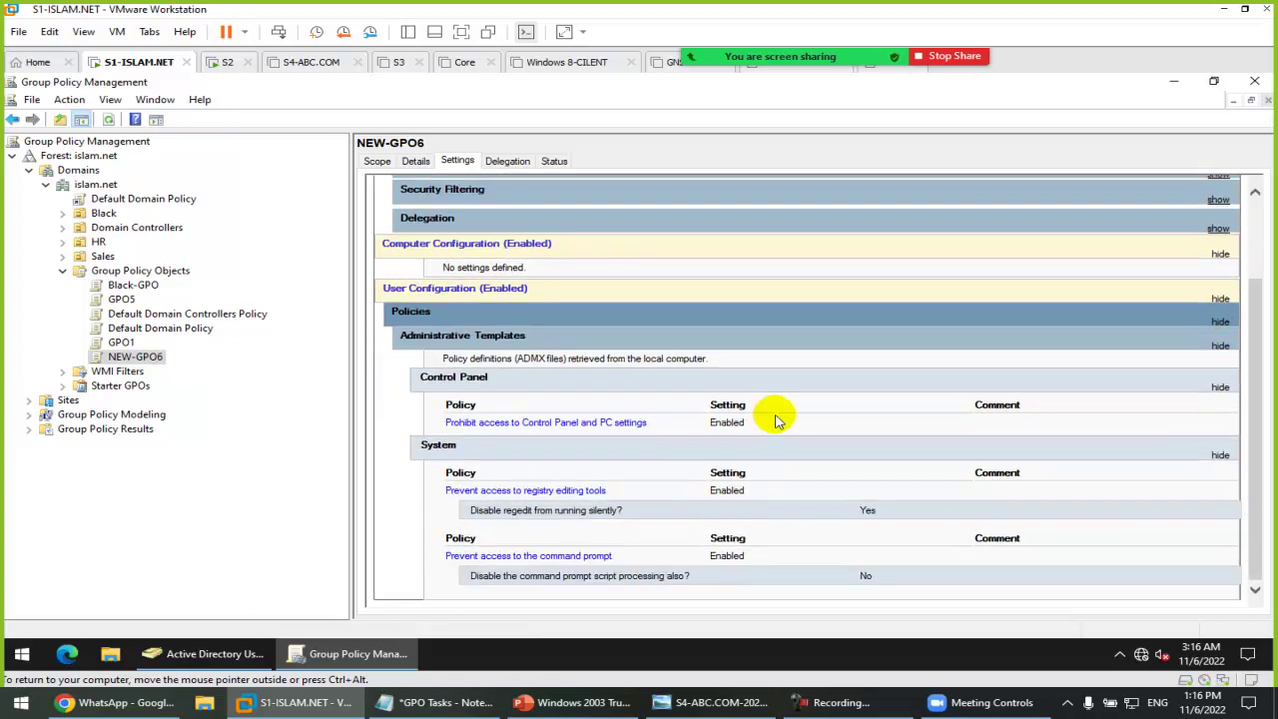
left_click(444, 702)
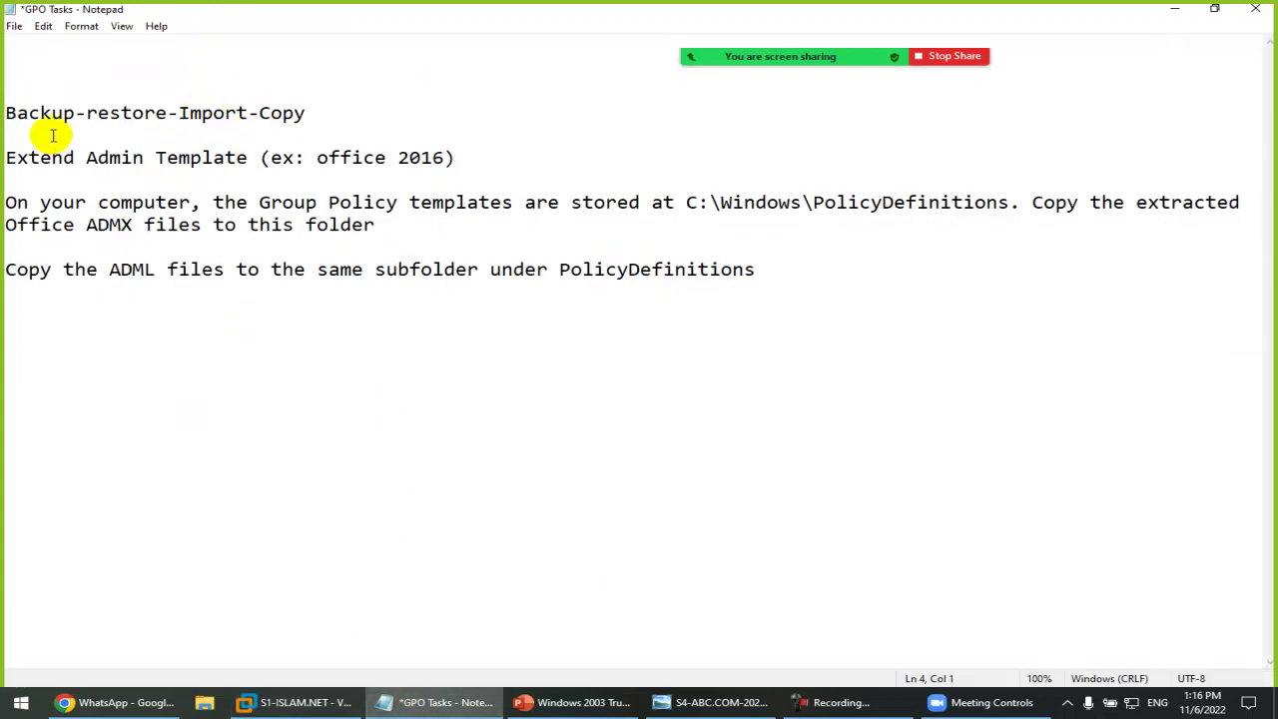
Step: Review the Backup, restore, Copy and Import entries in the GPO Tasks notes, then return
left_click_drag(16, 113, 240, 113)
left_click(157, 113)
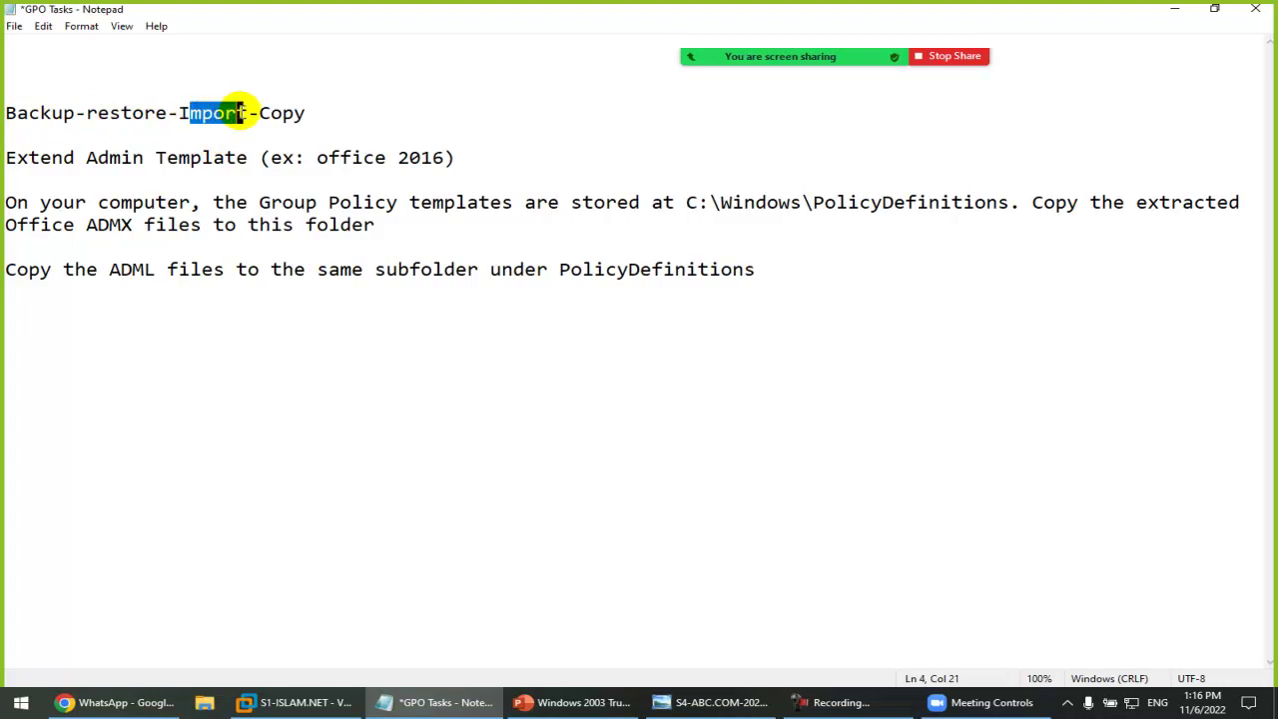
left_click(271, 113)
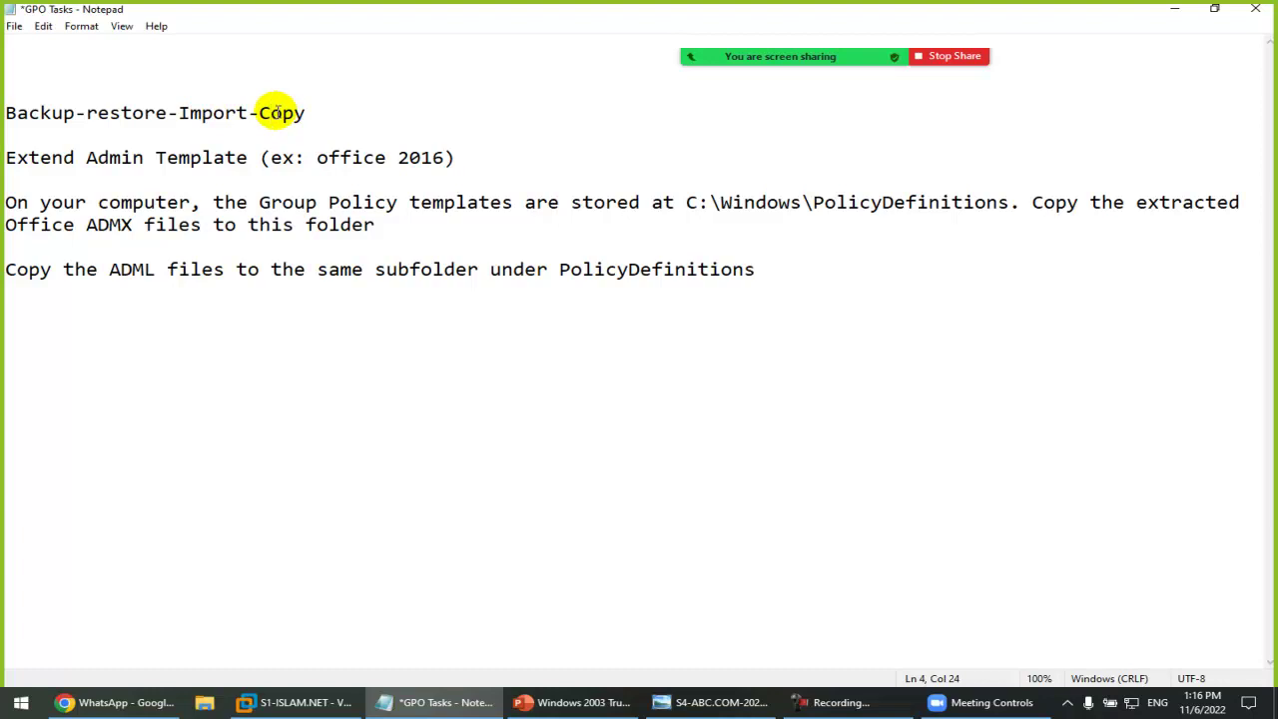
left_click(333, 114)
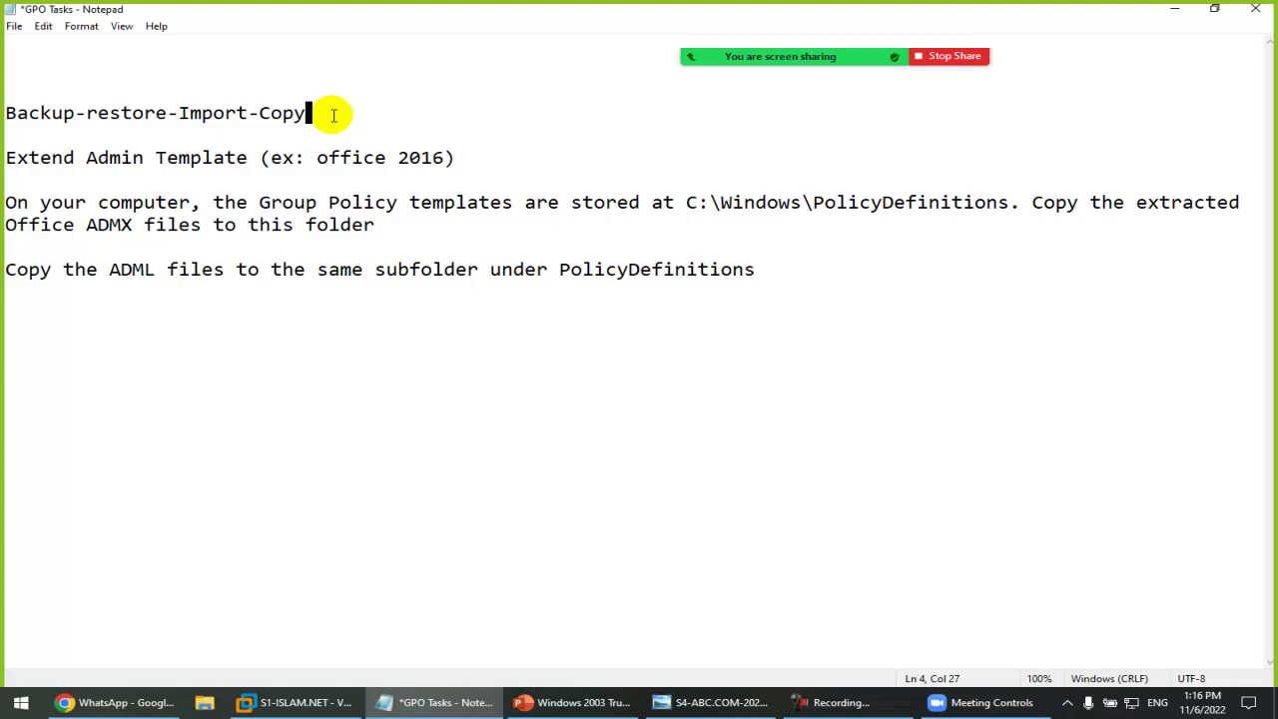
left_click(273, 113)
left_click(210, 114)
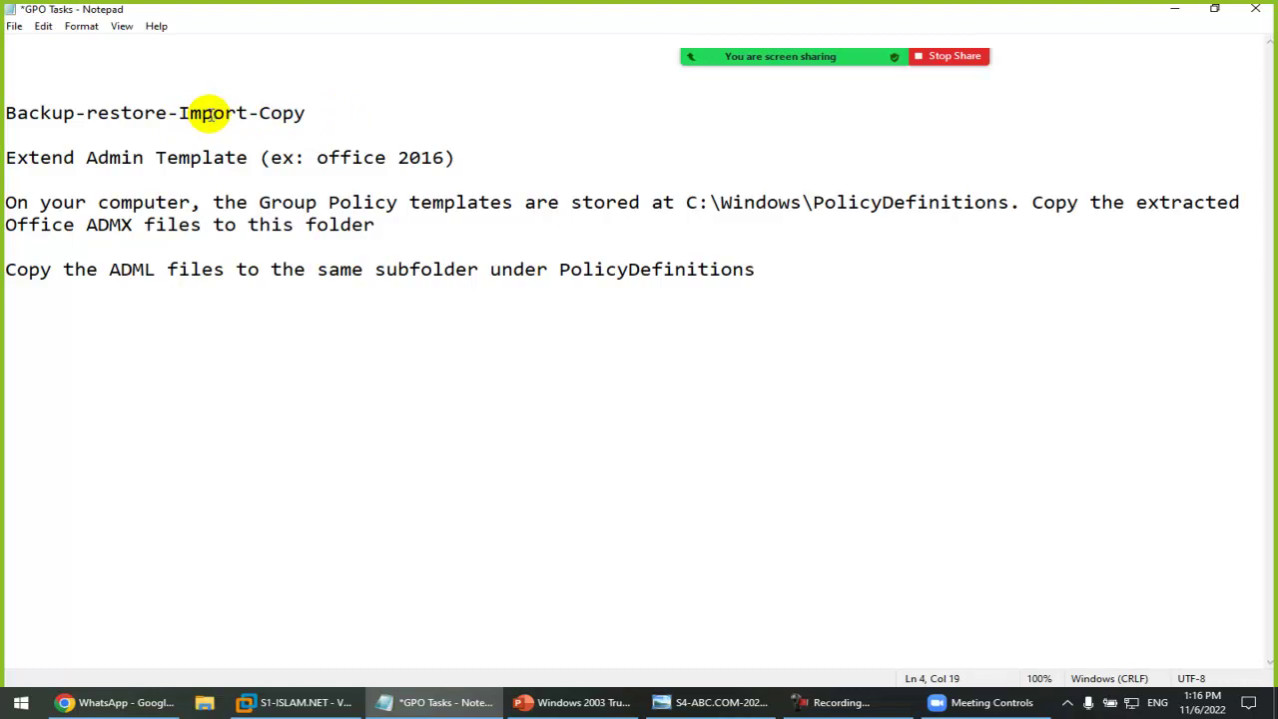
left_click(299, 702)
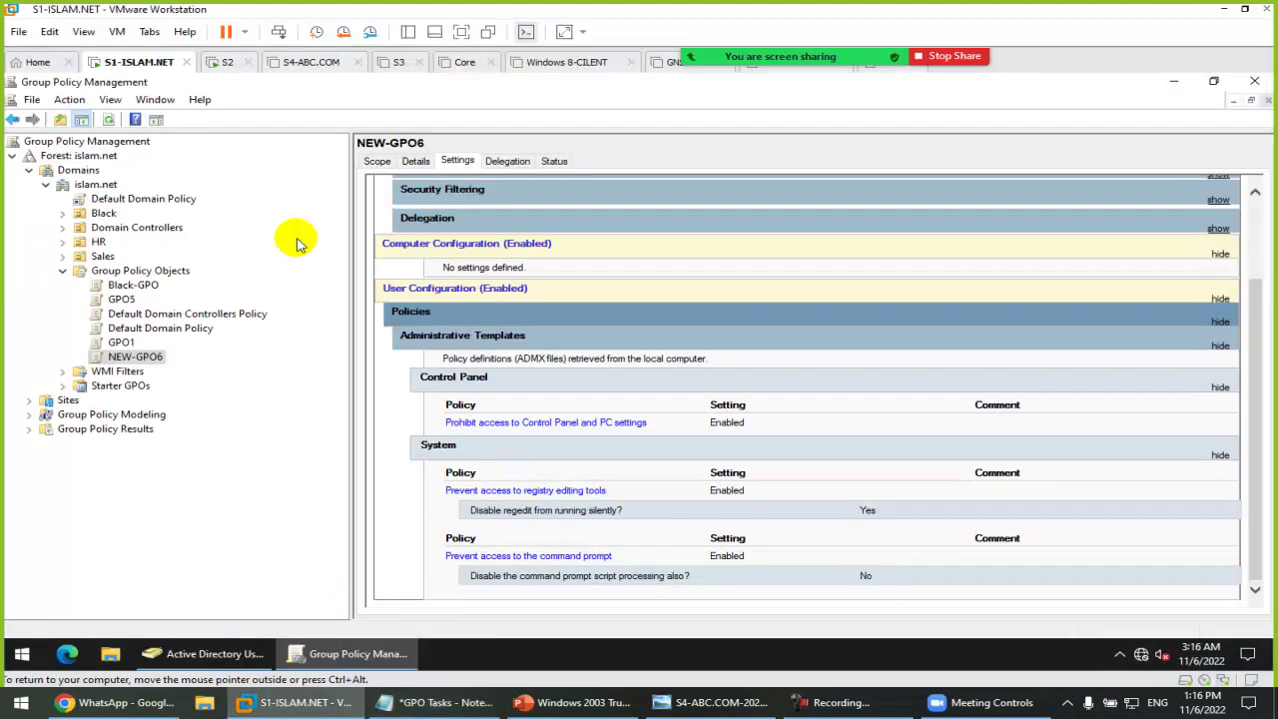
Step: Create an empty GPO named GPO7 and view its settings report
right_click(137, 272)
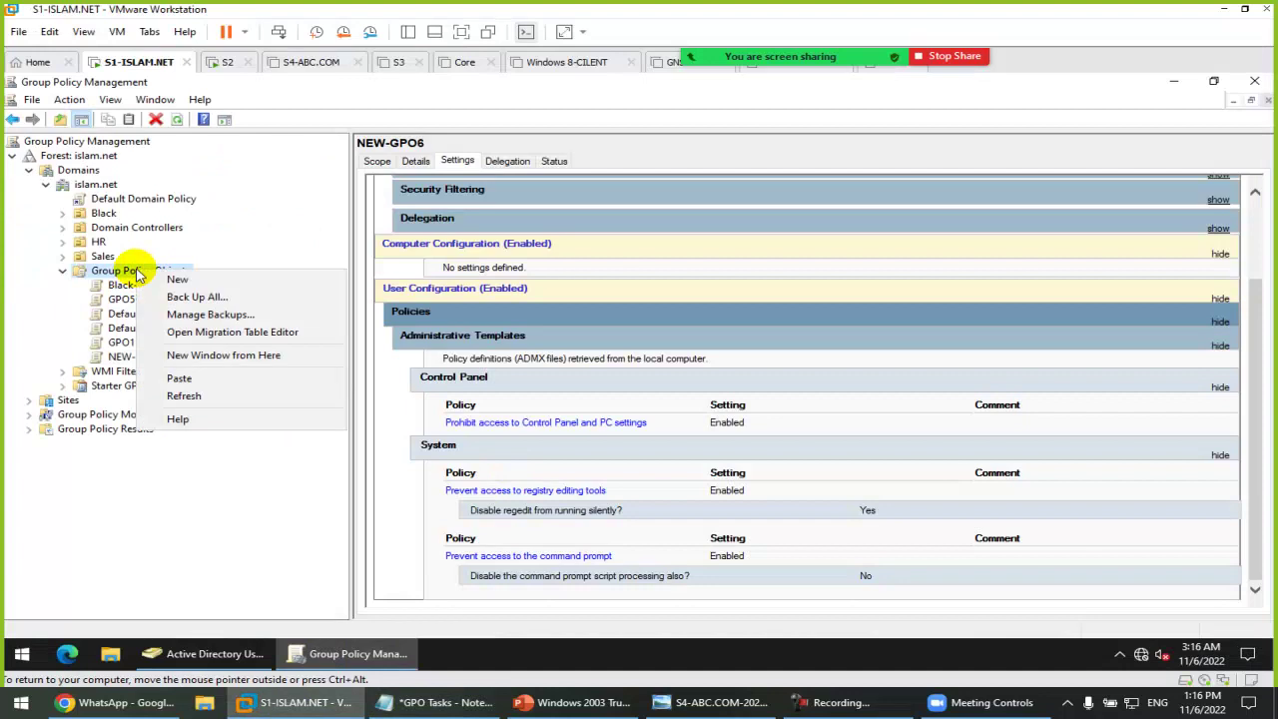
left_click(171, 280)
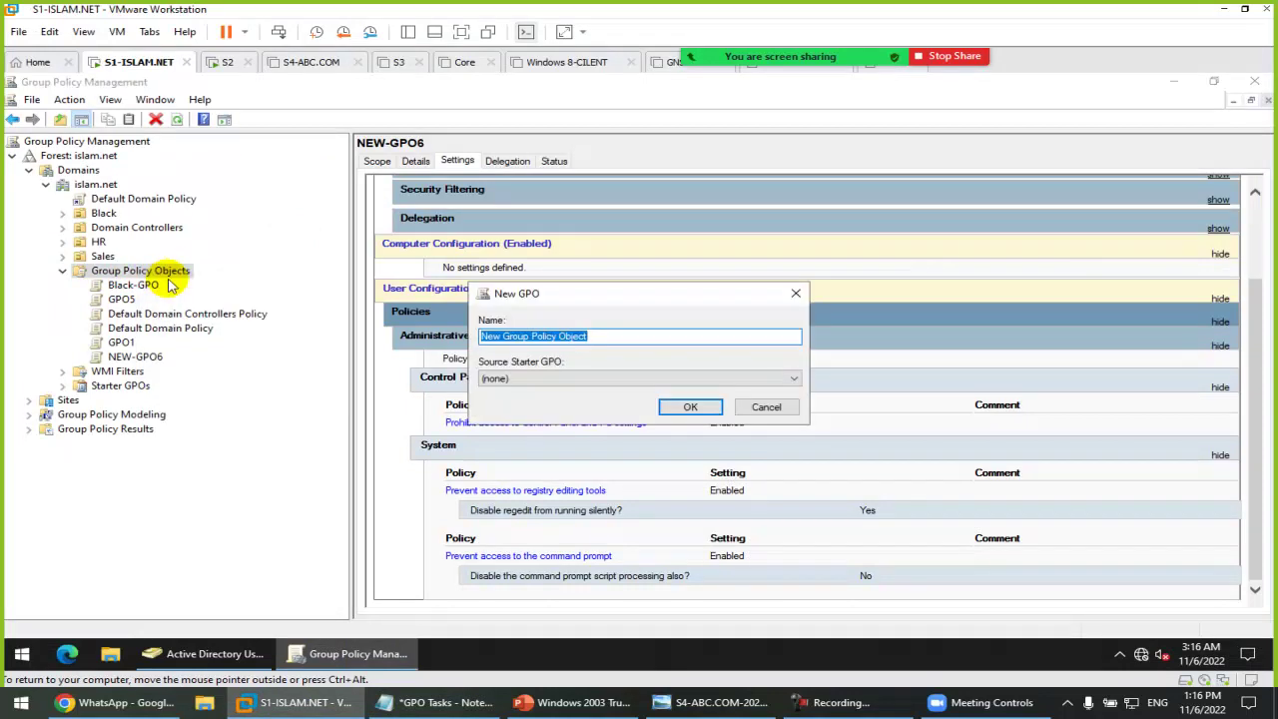
type("GPO7")
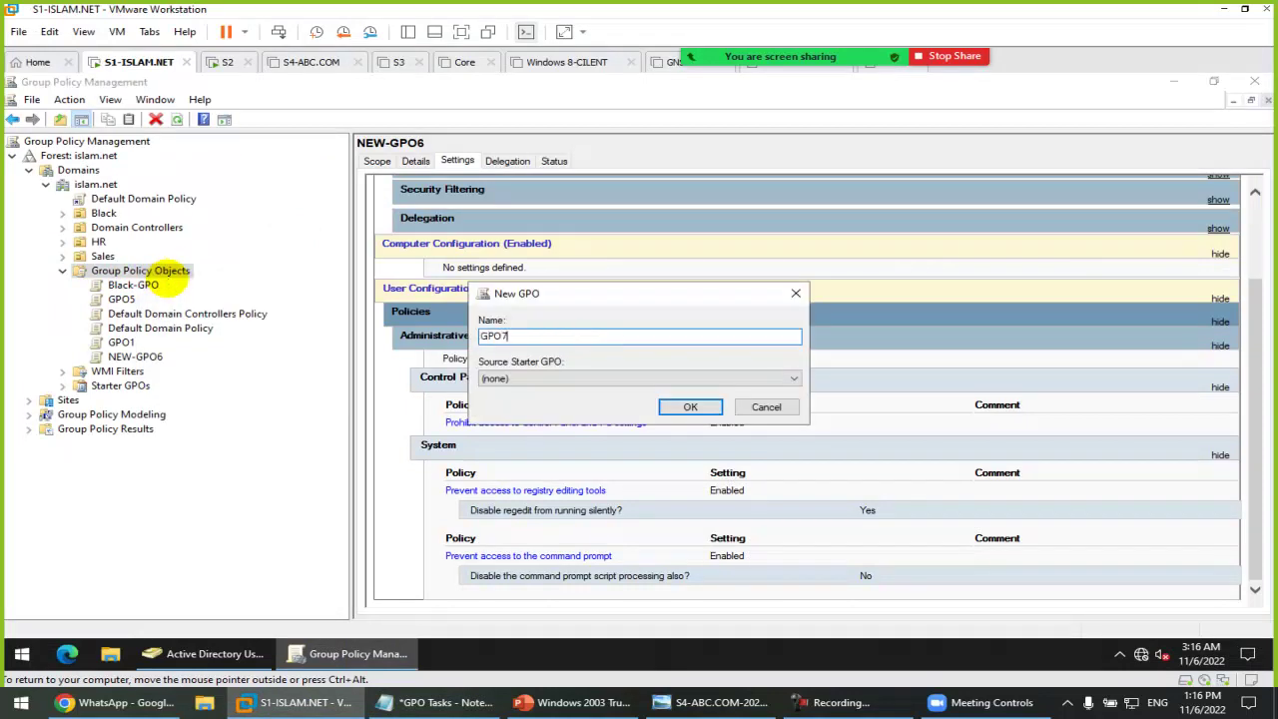
key("Return")
left_click(122, 356)
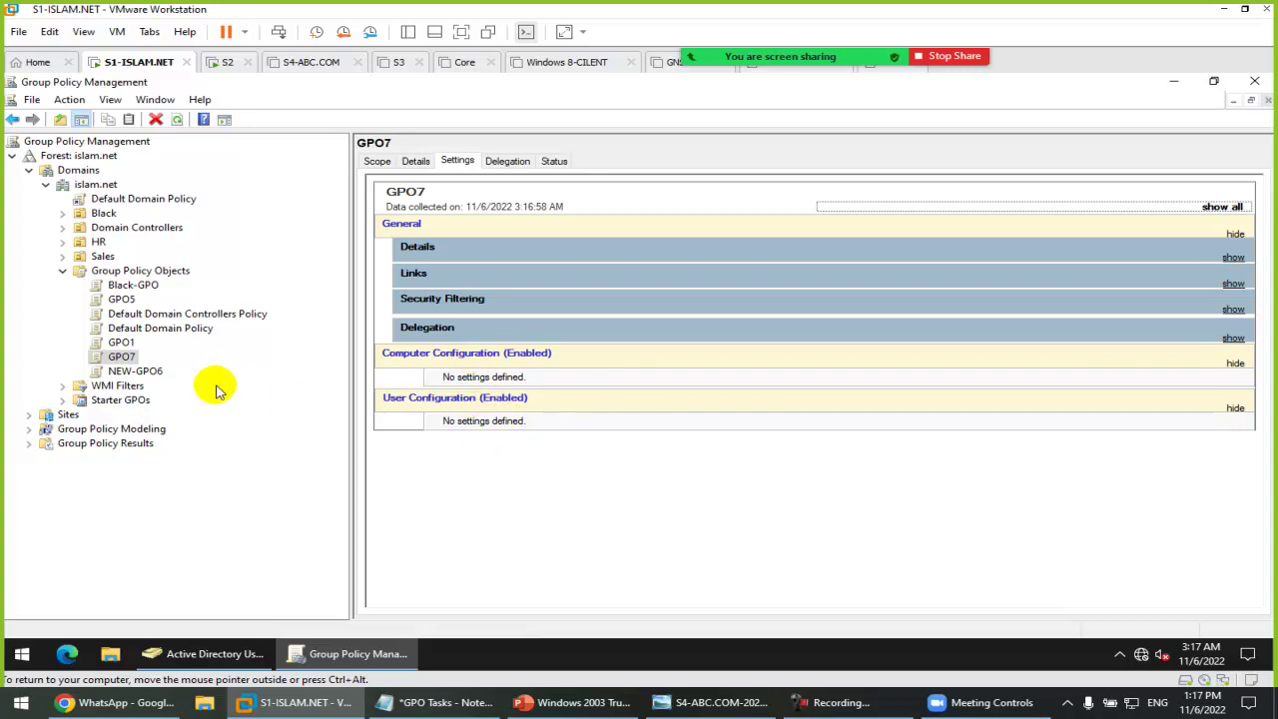
right_click(126, 357)
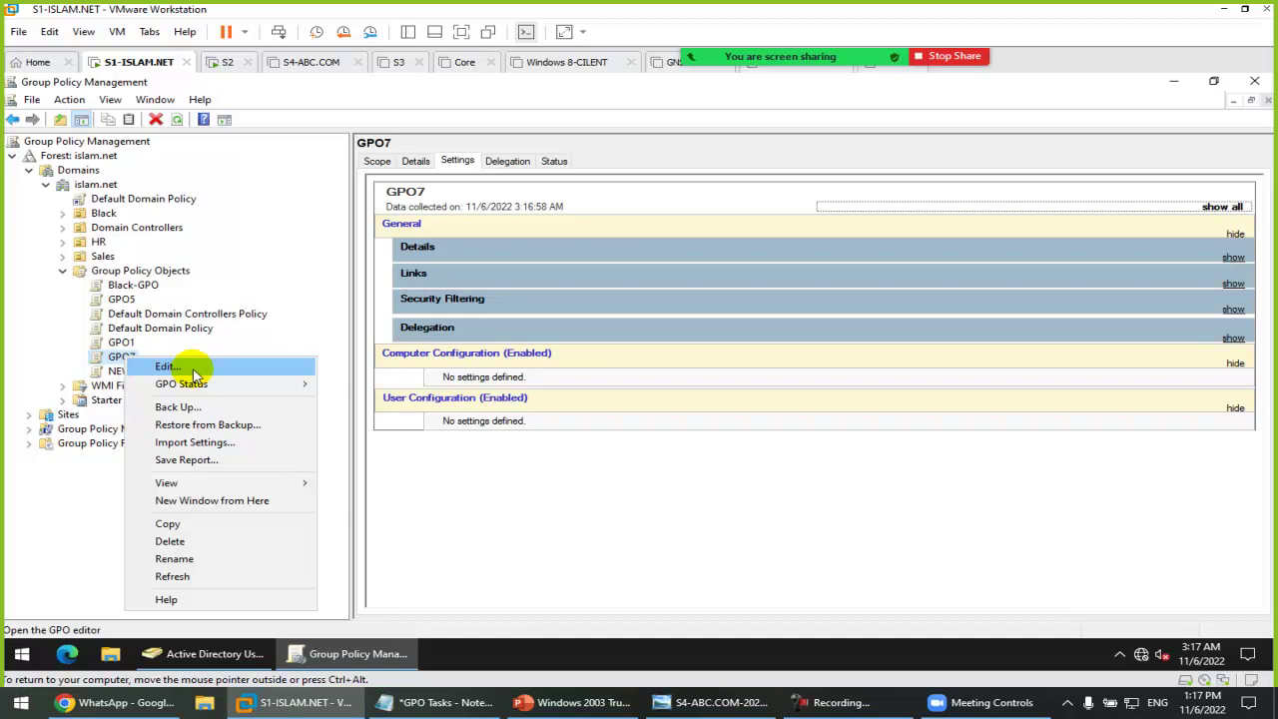
left_click(562, 499)
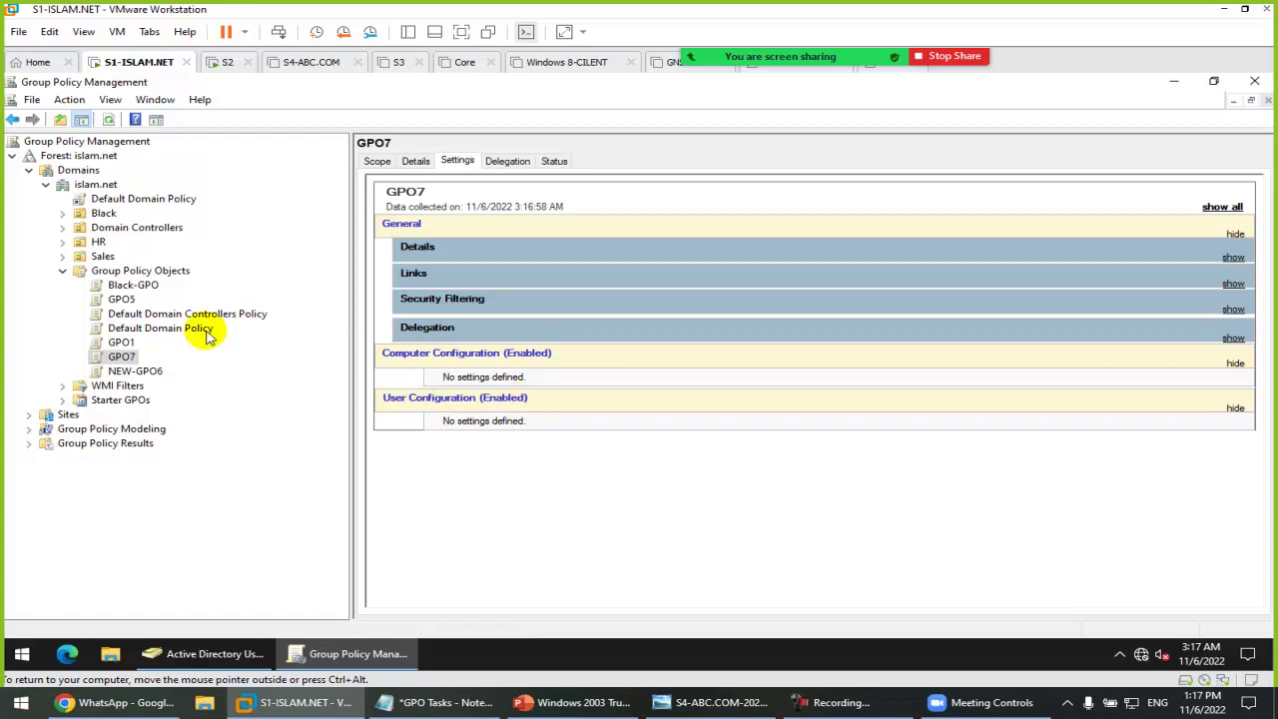
right_click(121, 356)
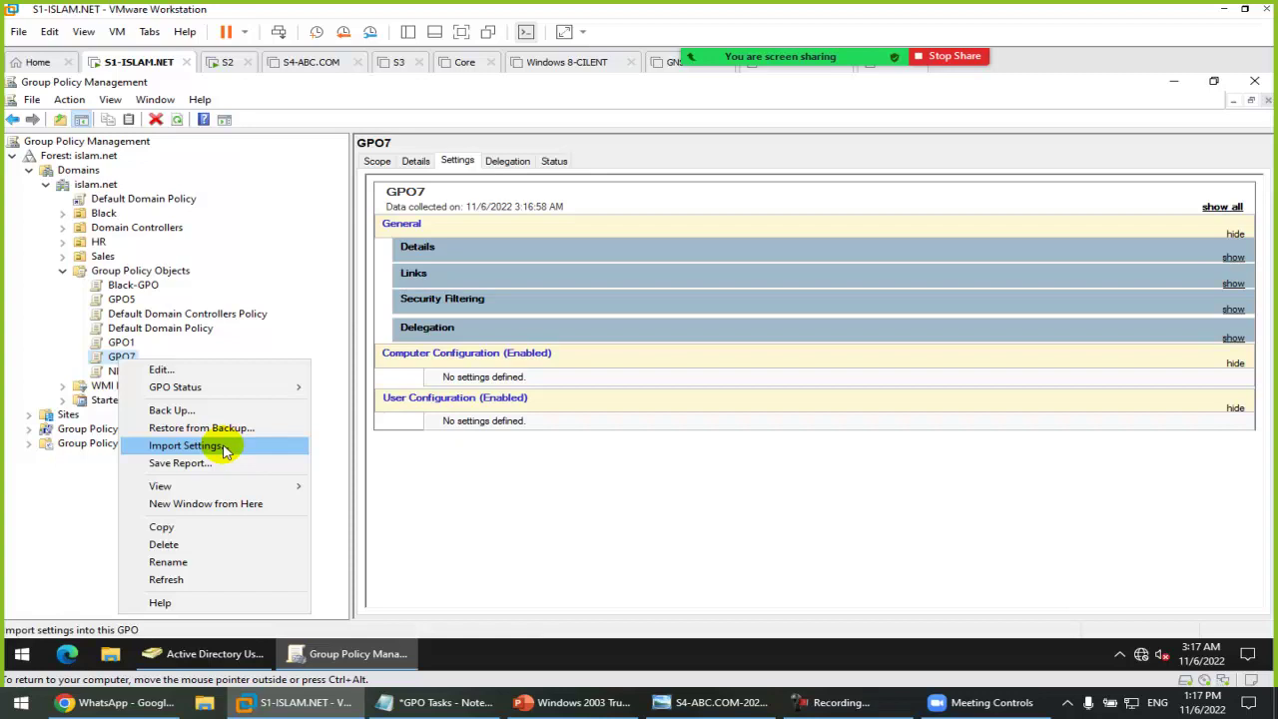
Step: Import the GPO1 backup's settings into GPO7 and expand its Administrative Templates report
left_click(190, 446)
left_click_drag(331, 92, 811, 136)
left_click(766, 427)
left_click(763, 426)
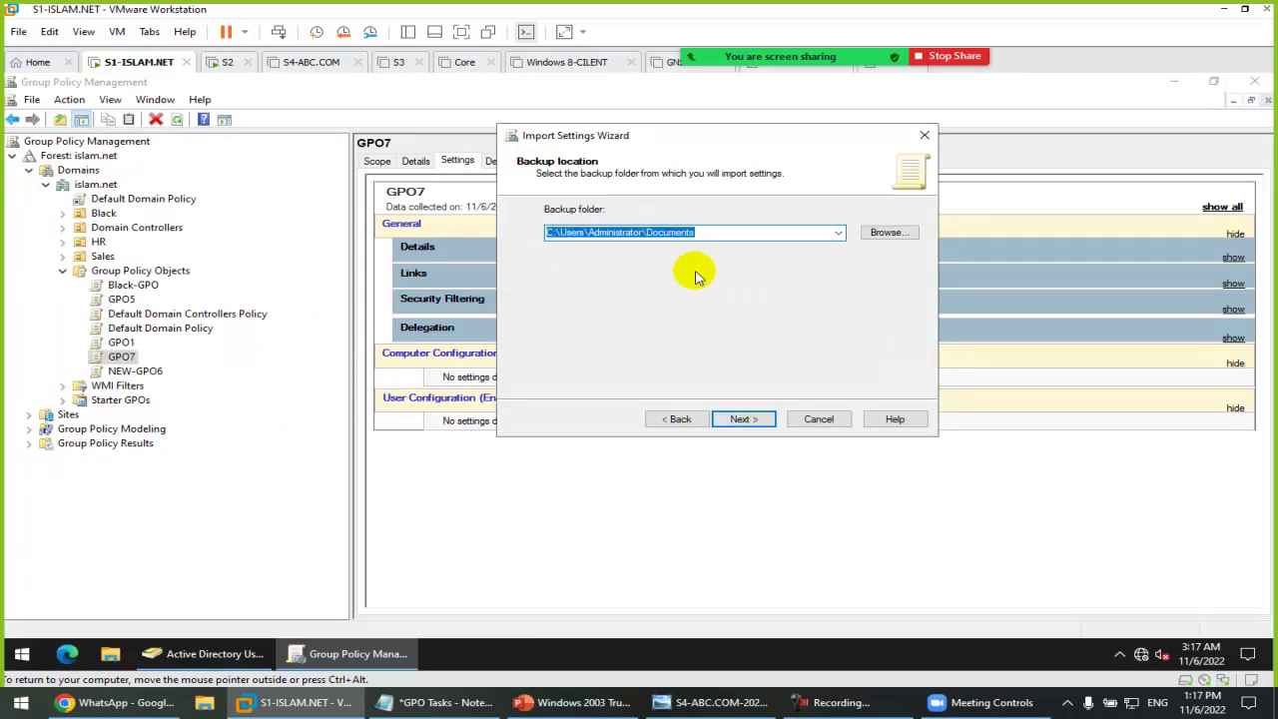
left_click(744, 419)
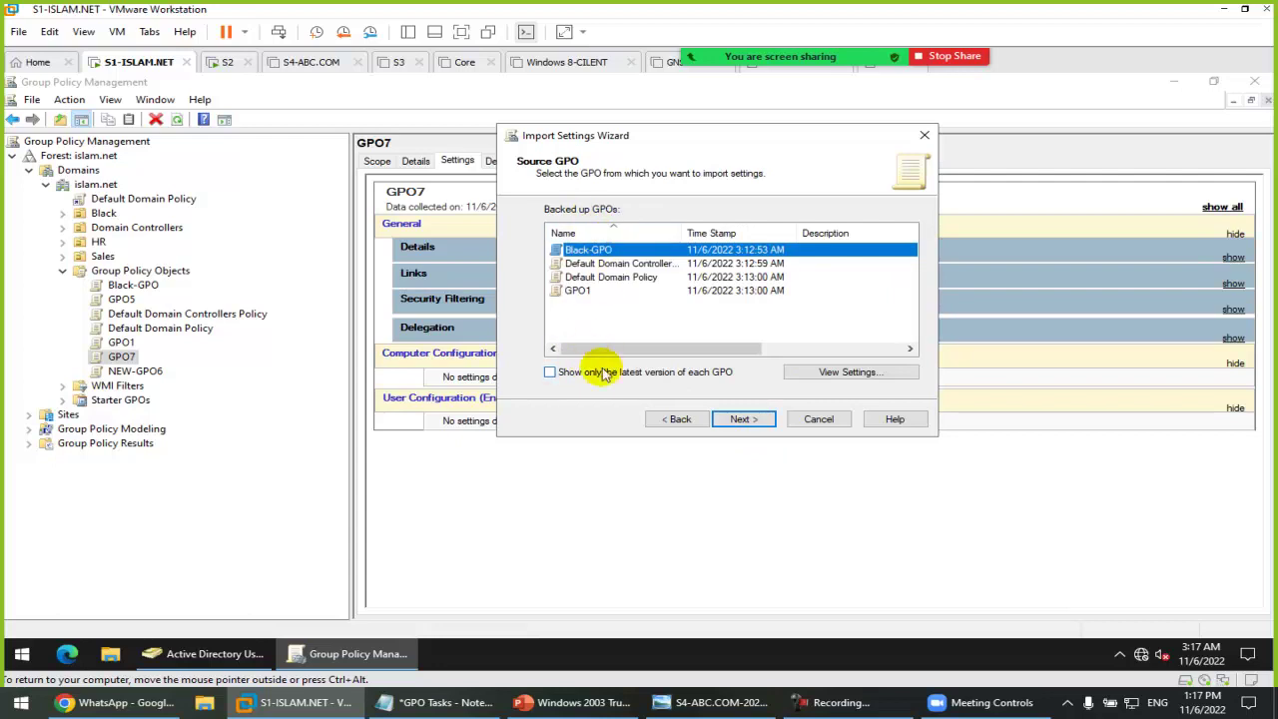
left_click(575, 290)
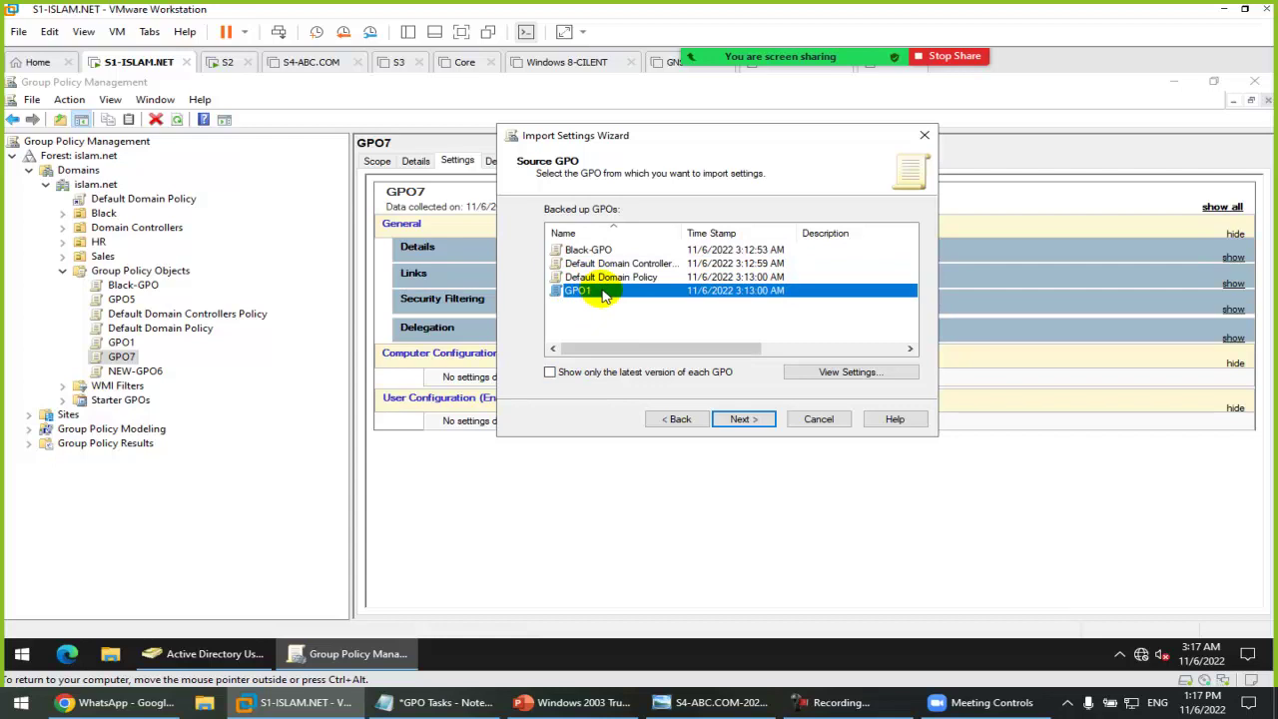
left_click(743, 419)
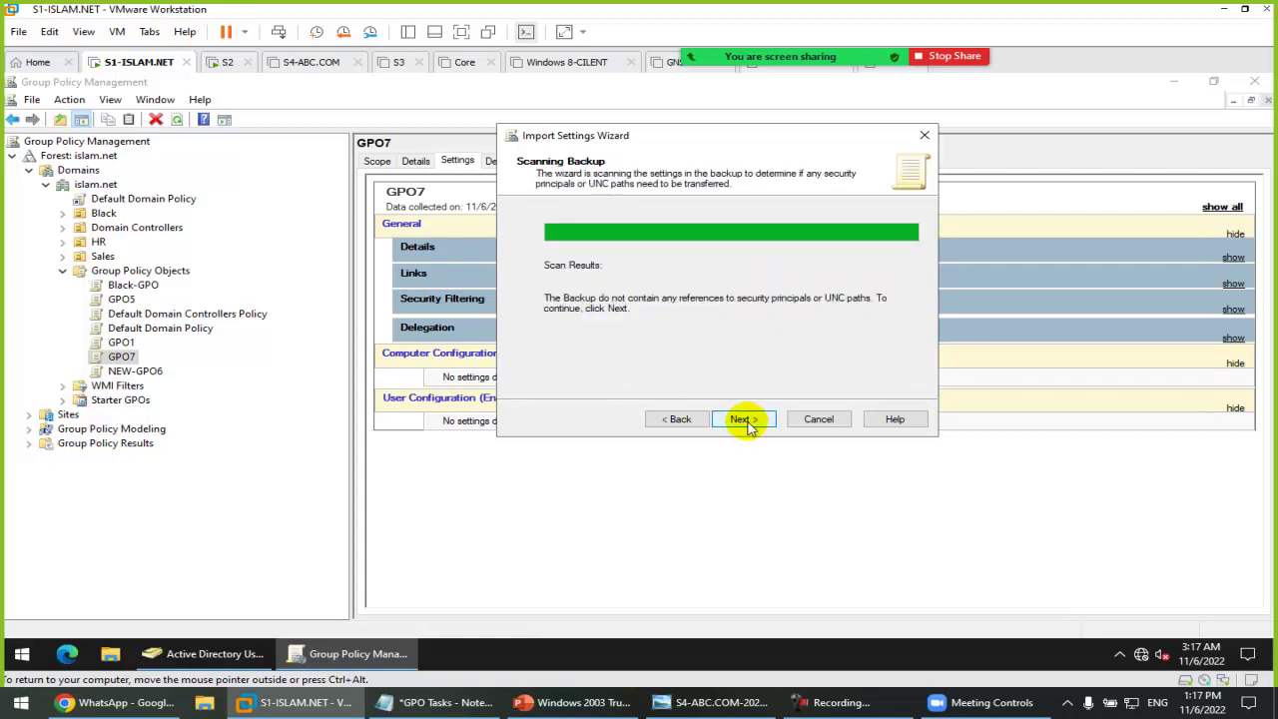
left_click(743, 419)
left_click(744, 419)
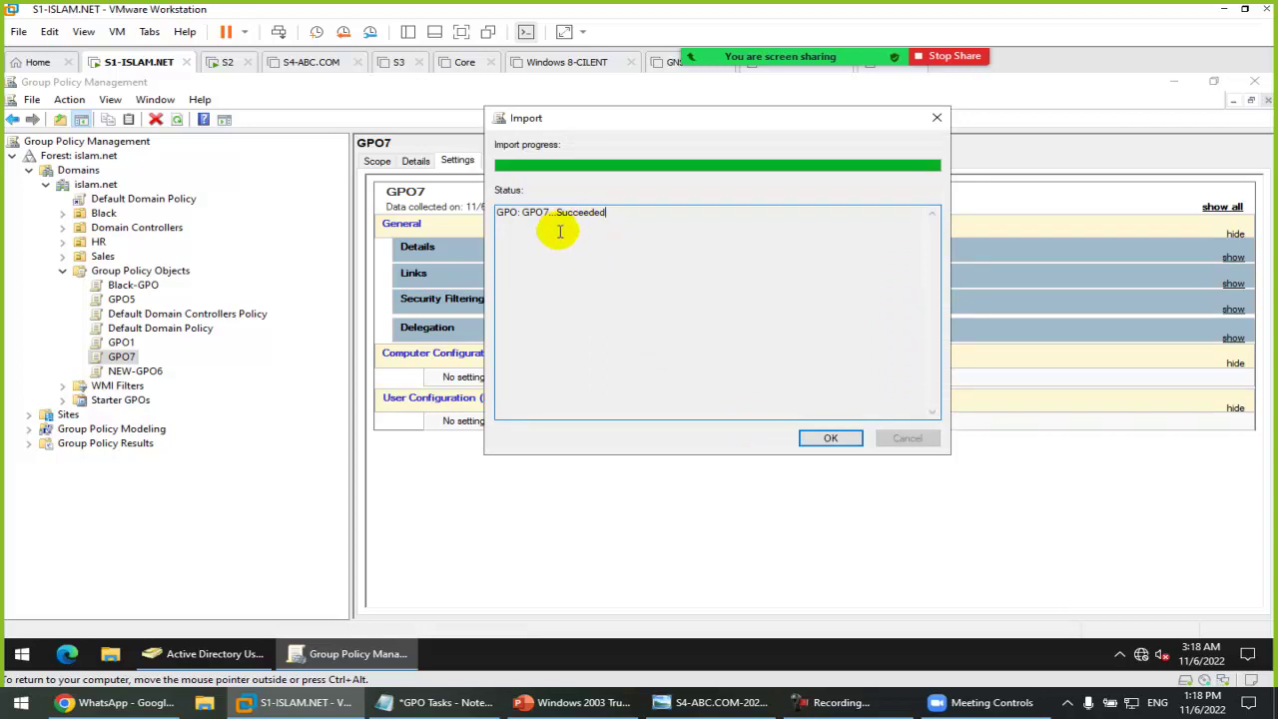
left_click(843, 439)
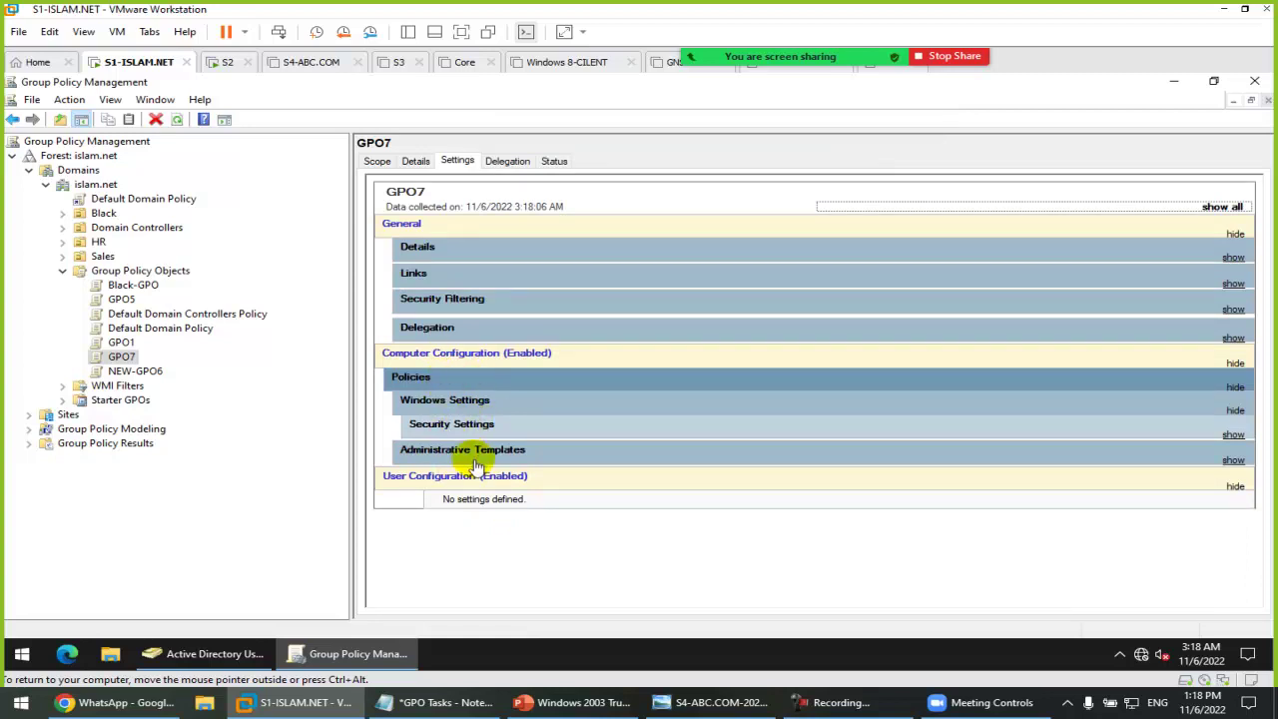
left_click(467, 450)
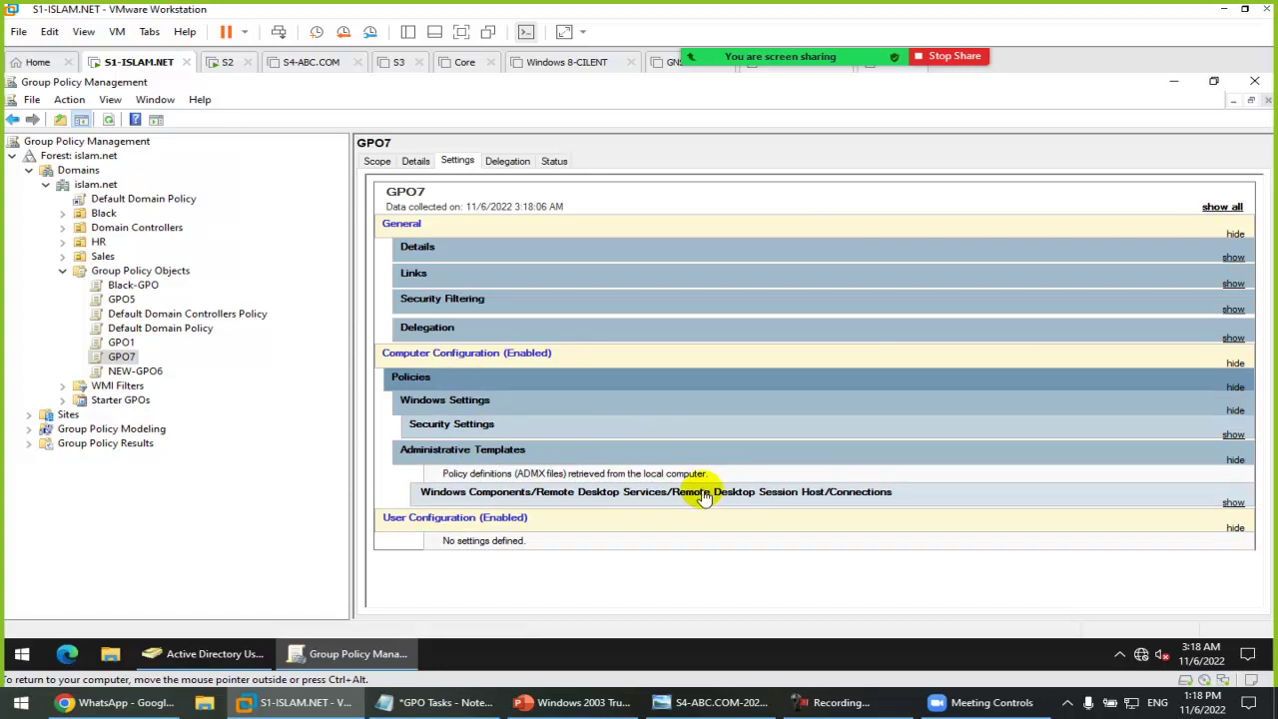
left_click(431, 703)
Step: Delete the Backup-restore-Import-Copy line from the notes and return to Group Policy Management
key("Up")
key("Up")
key("Home")
key("shift+End")
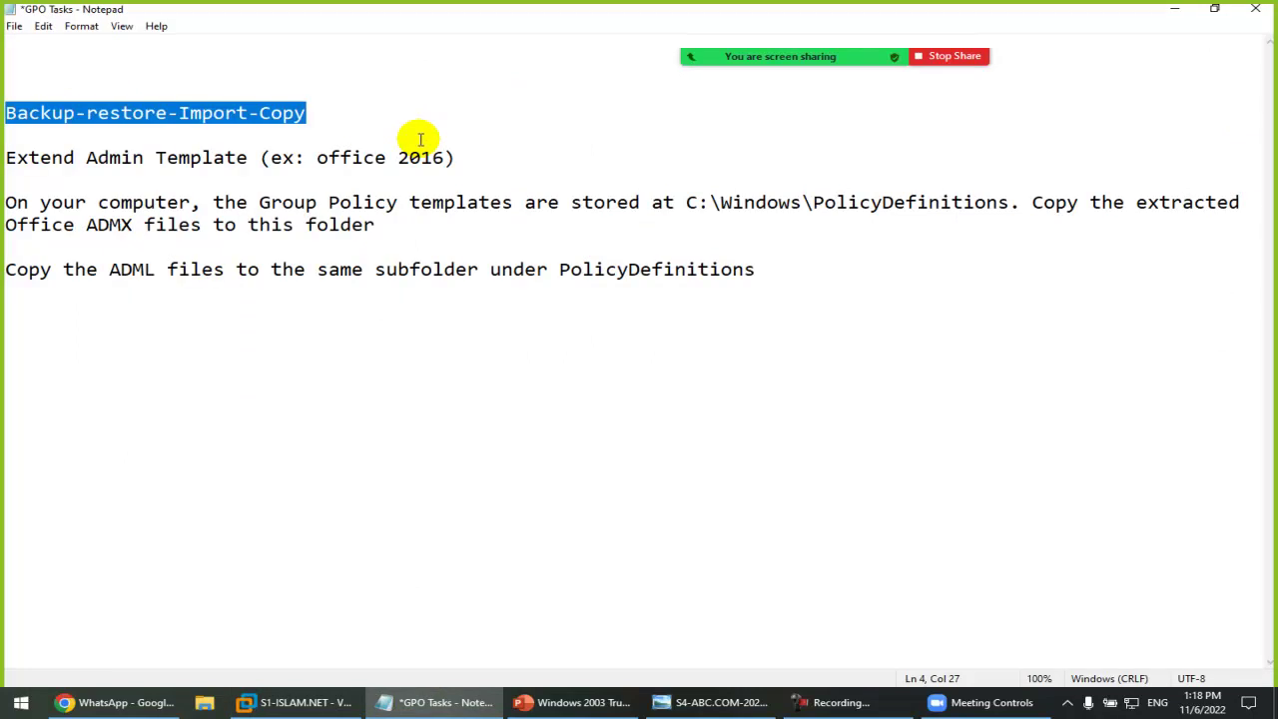
key("Delete")
key("Delete")
key("Delete")
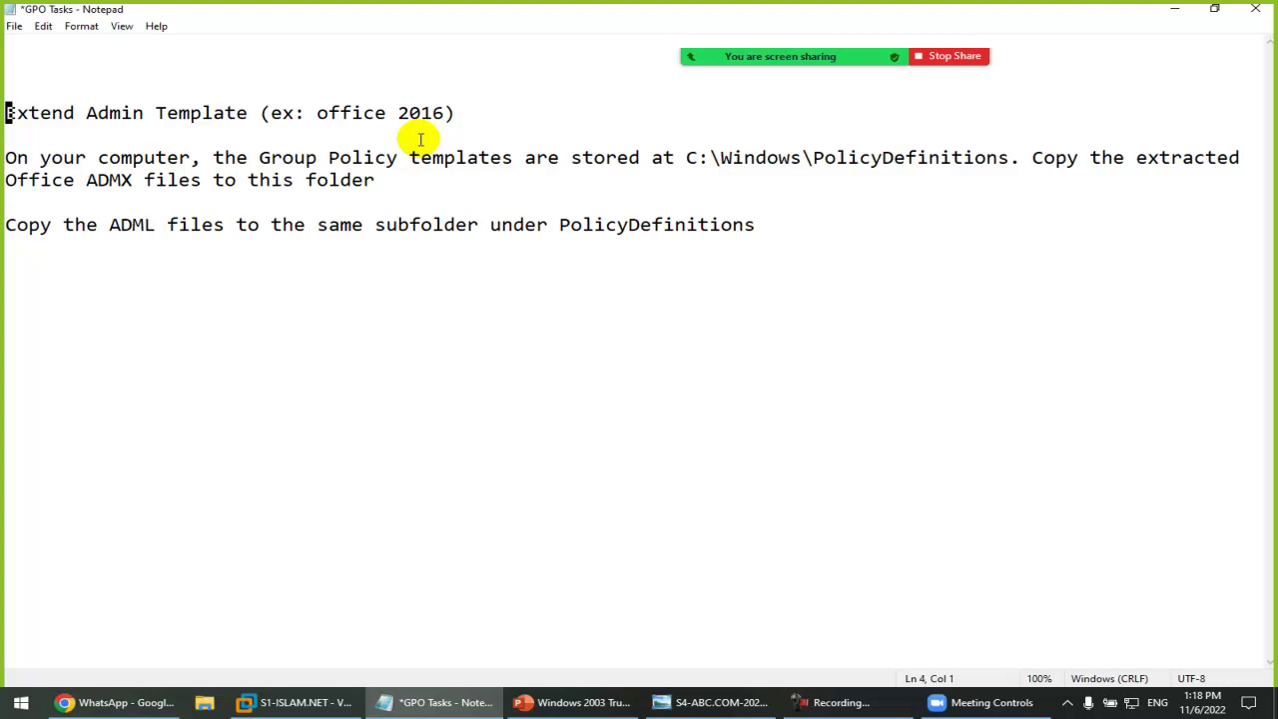
left_click(255, 703)
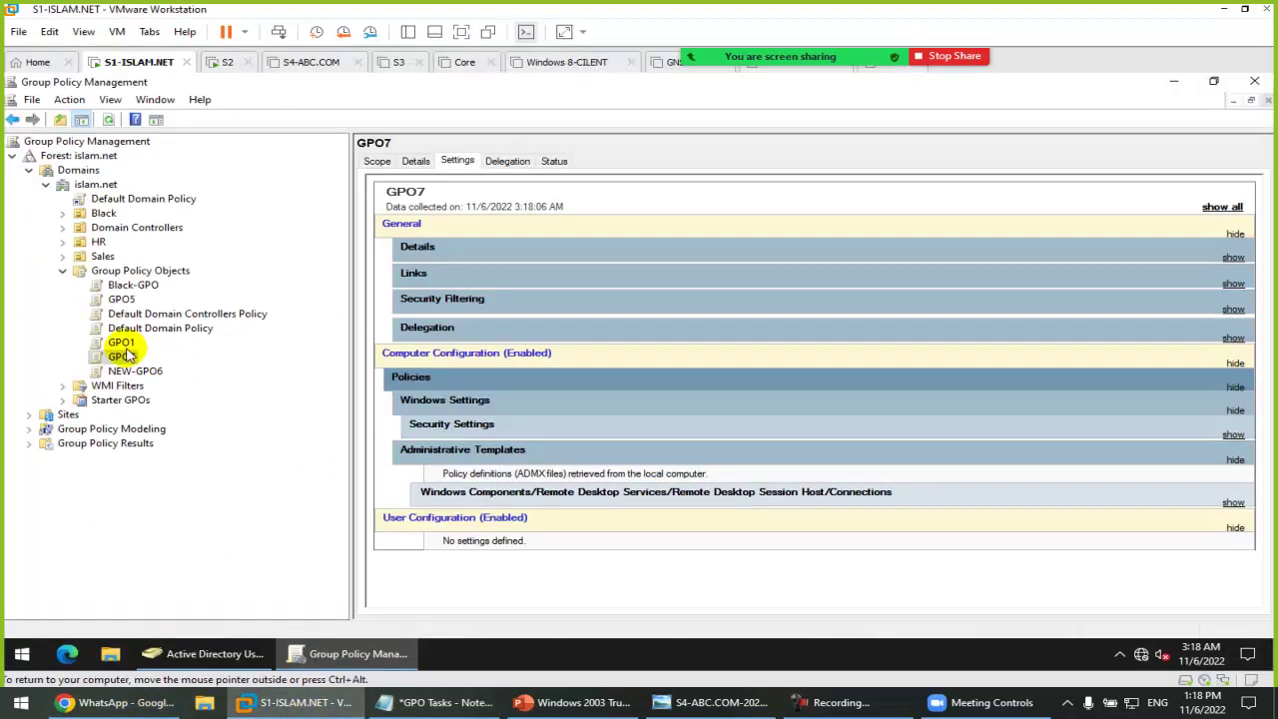
right_click(125, 284)
key("Escape")
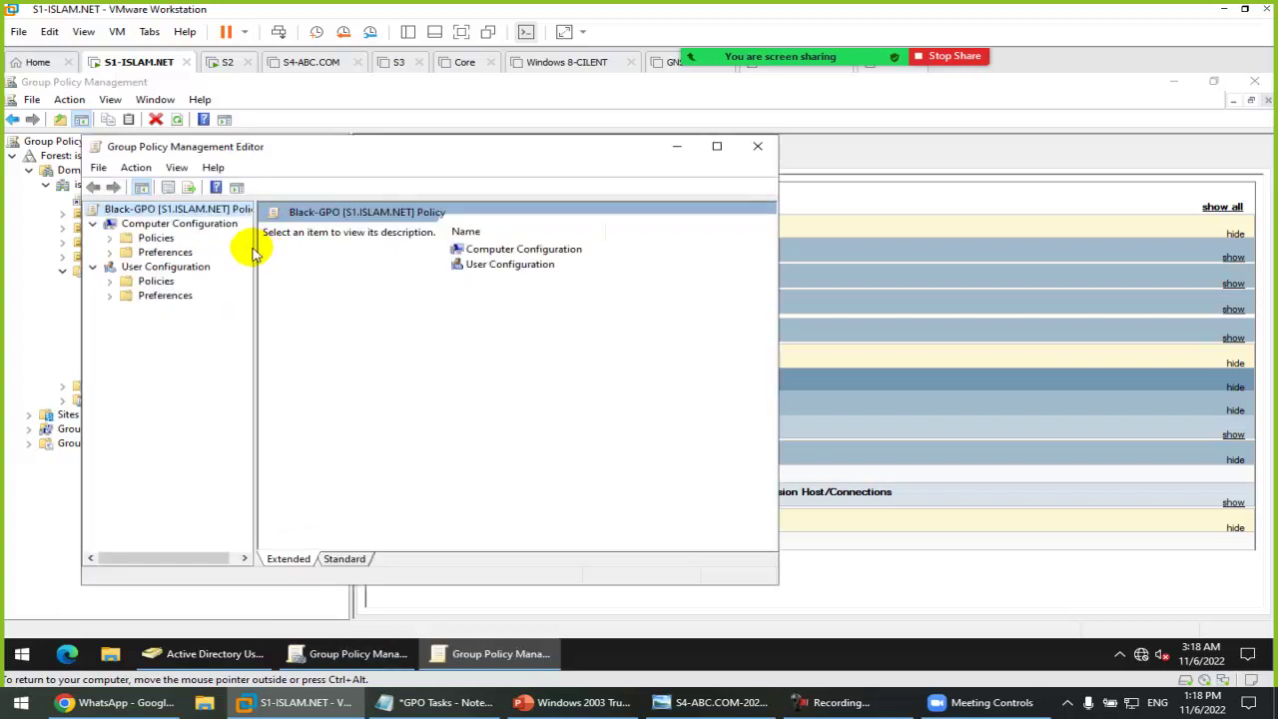
left_click_drag(254, 248, 494, 250)
double_click(160, 281)
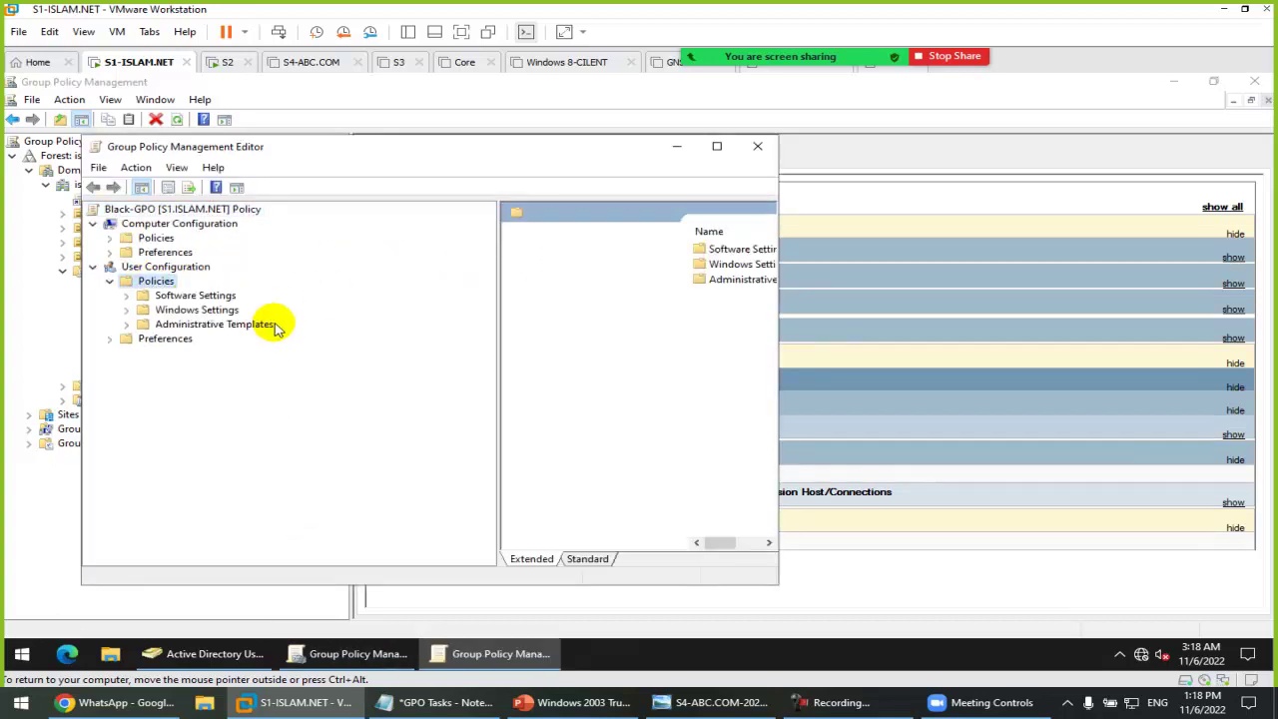
double_click(250, 330)
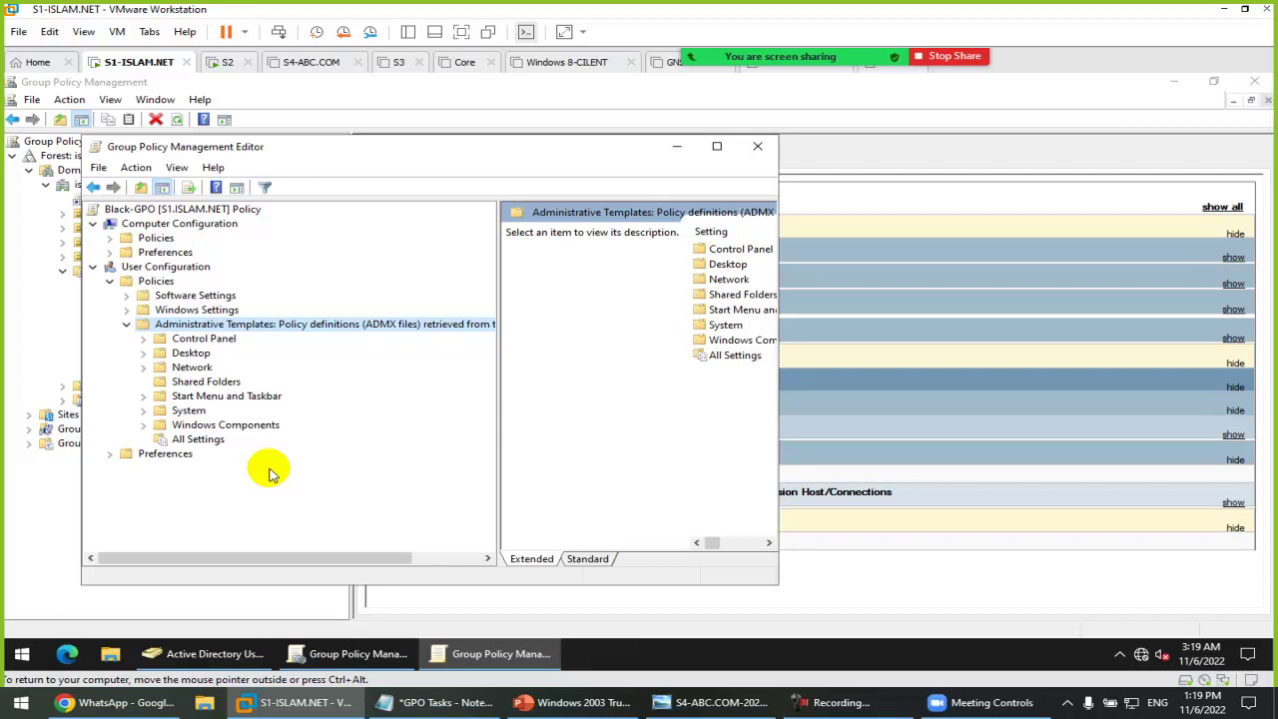
left_click(756, 146)
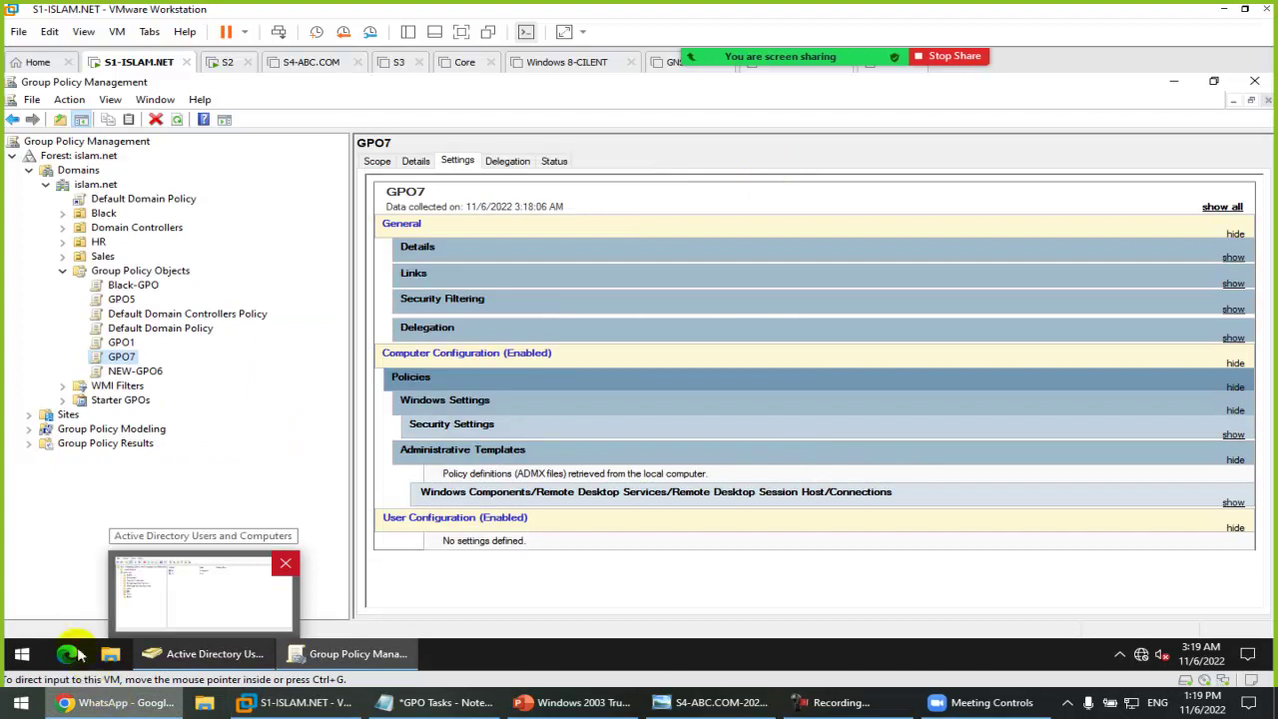
Step: In a new maximised Chrome window, search 'office 2019 group policy templates' and open Microsoft's ADMX/ADML download page
right_click(129, 702)
left_click(70, 618)
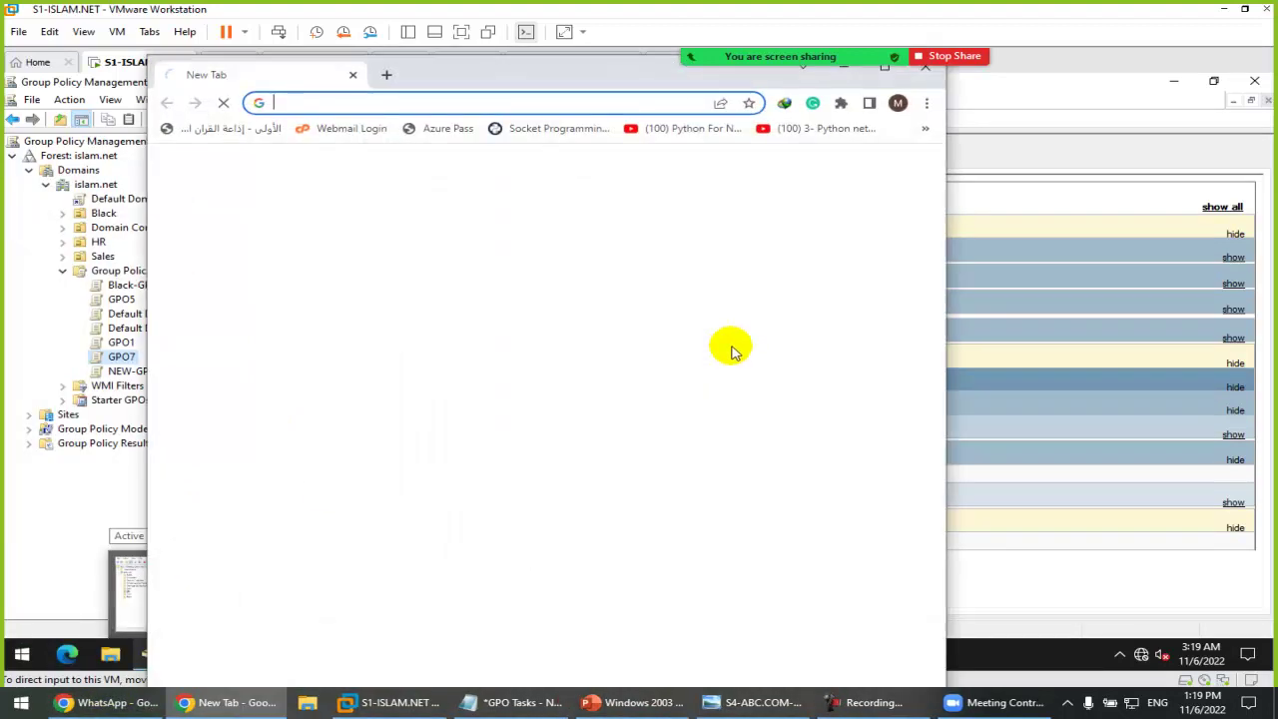
left_click(884, 76)
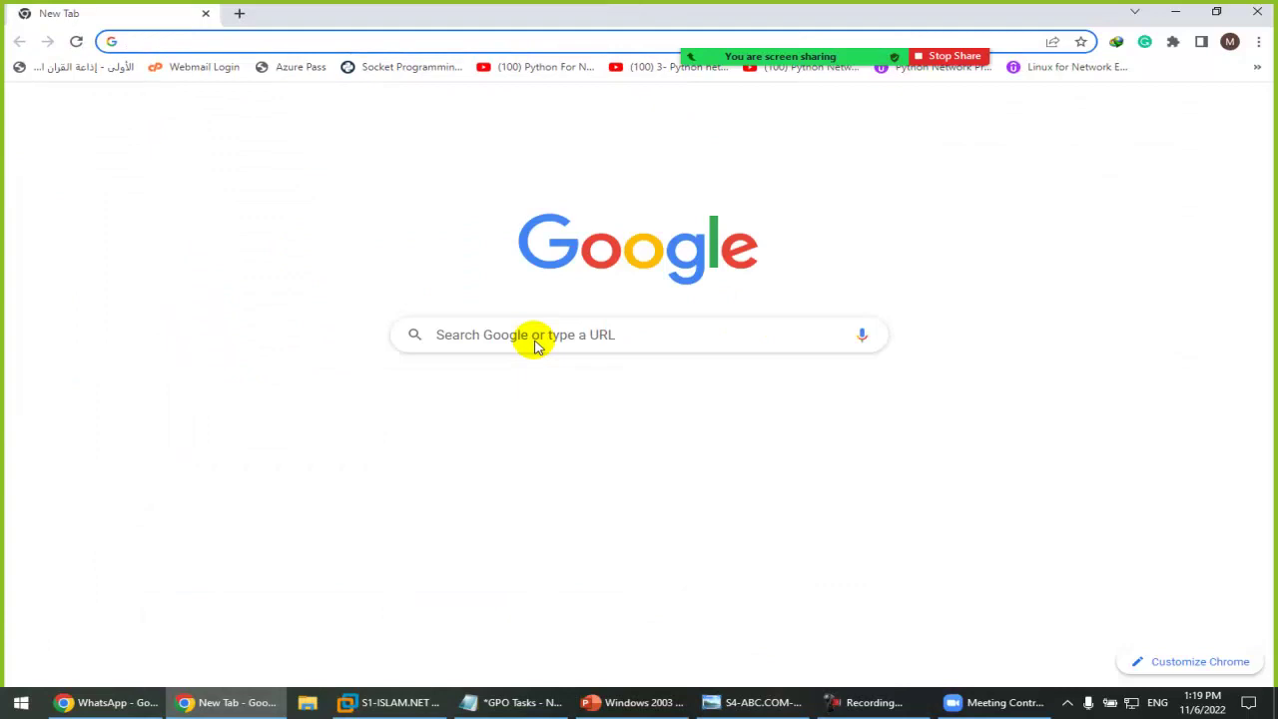
left_click(535, 338)
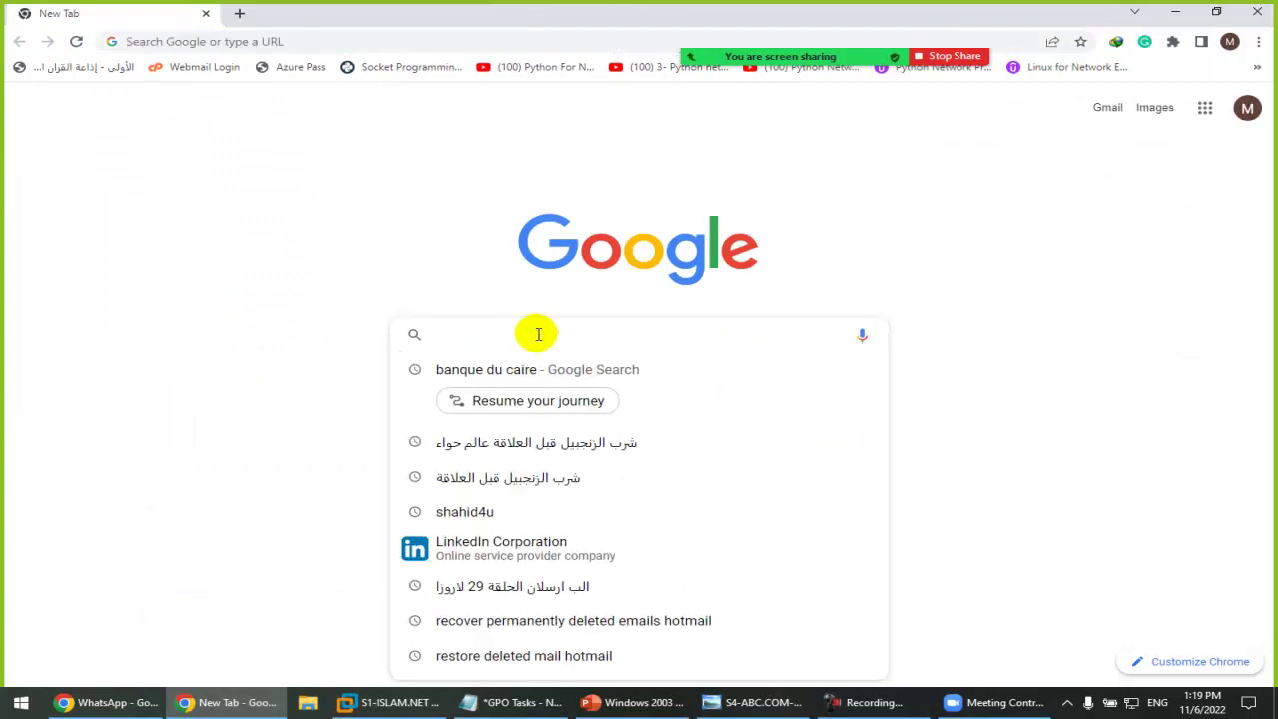
type("office 2")
type("019 ")
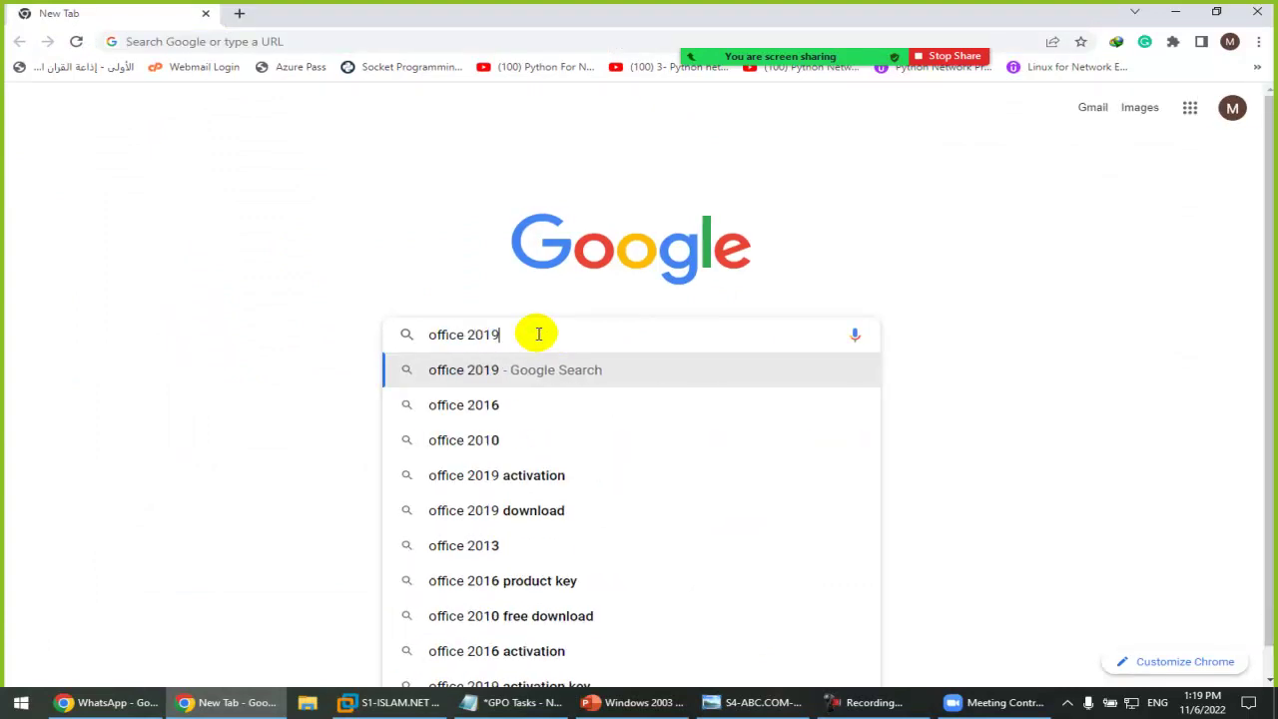
type("group")
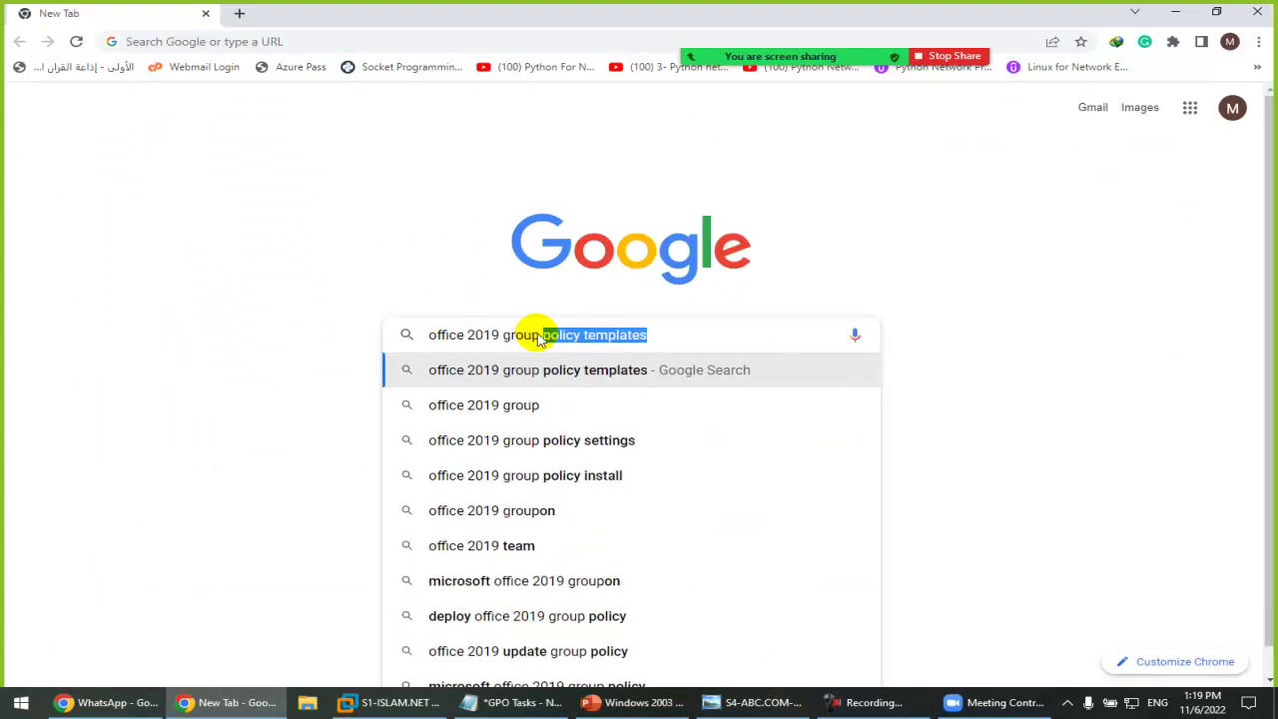
key("Down")
key("Up")
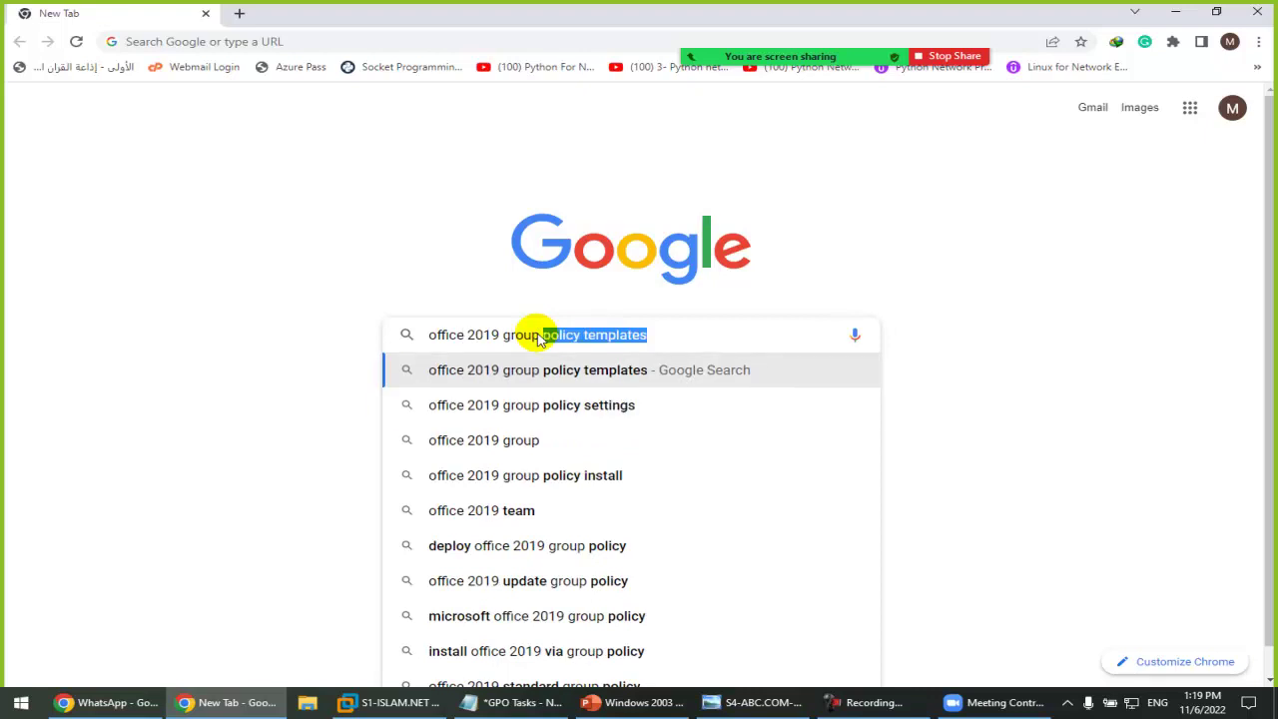
key("Return")
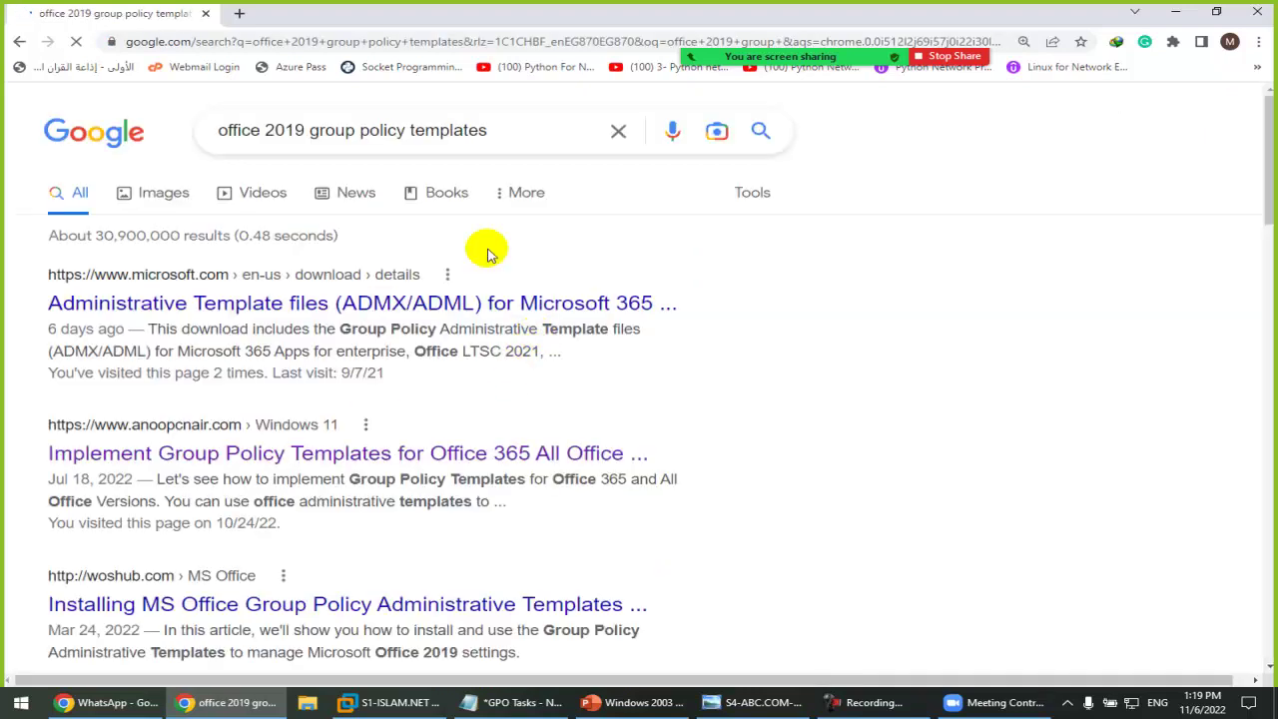
left_click(465, 302)
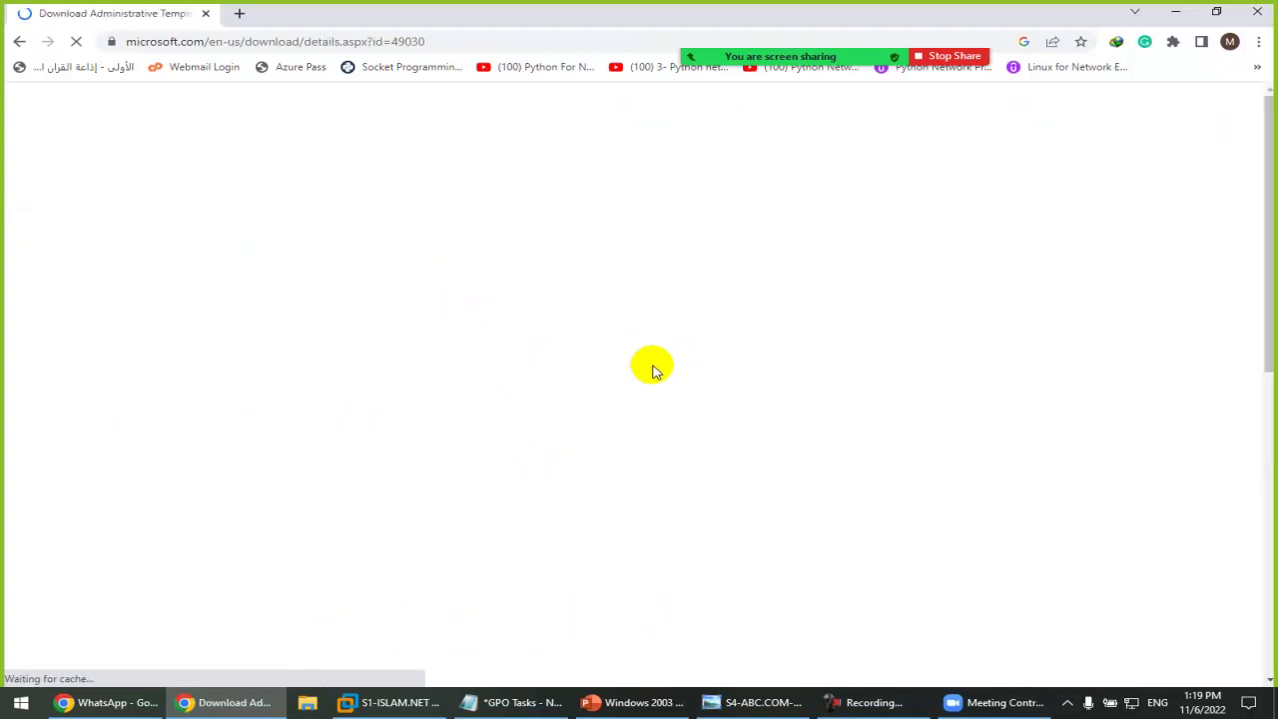
Step: Highlight the covered Office versions and the Administrative/ADMX/ADML heading text, then show the desktop
scroll(719, 491, "down", 3)
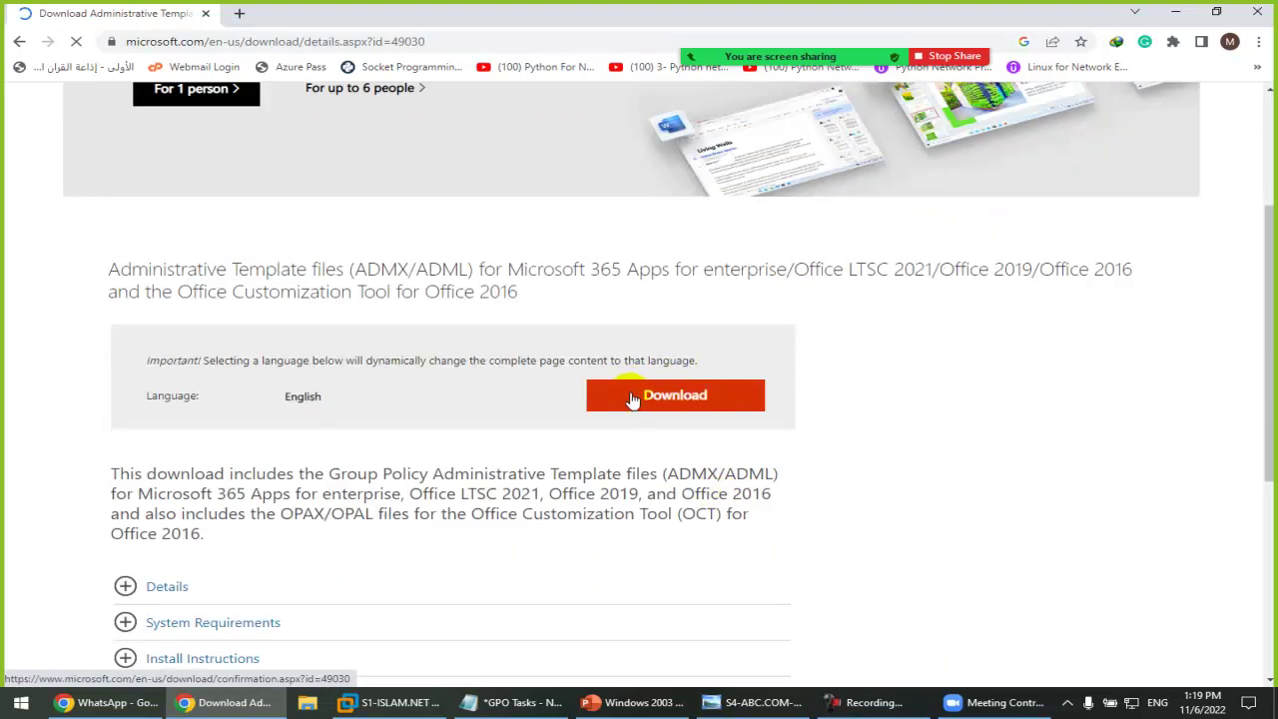
left_click_drag(180, 494, 782, 493)
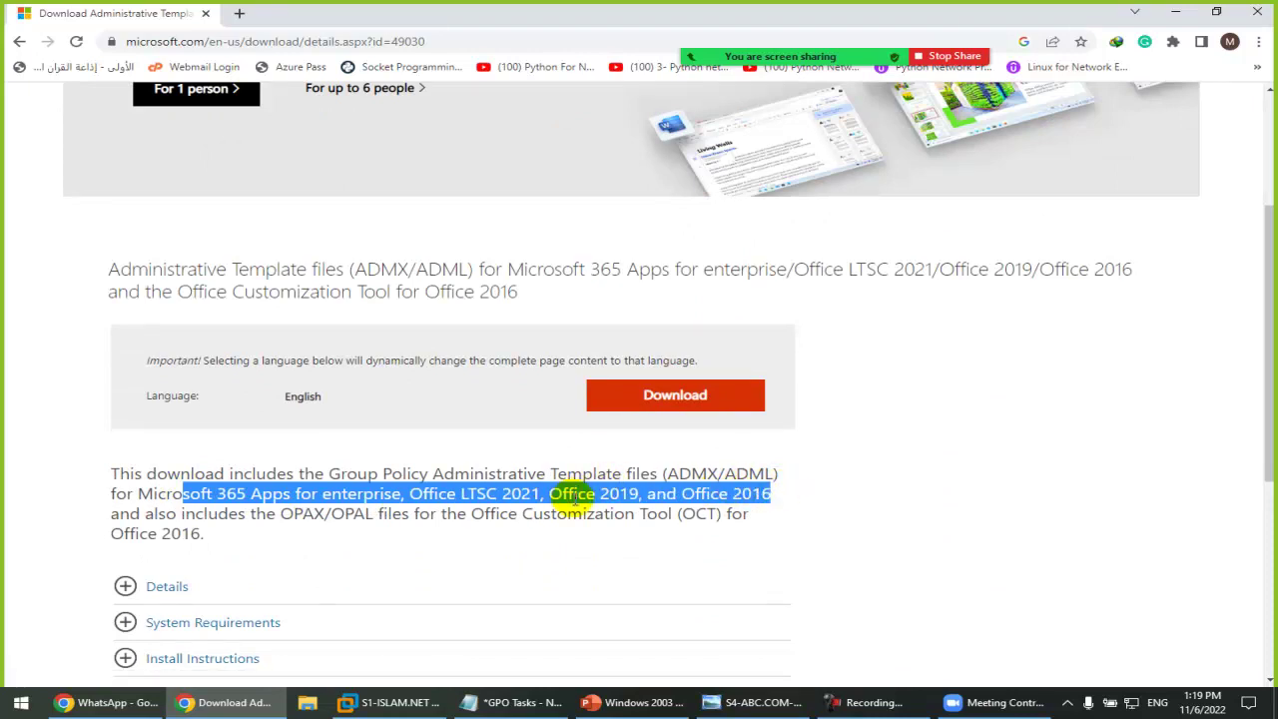
left_click(749, 498)
left_click_drag(140, 493, 419, 493)
left_click(462, 495)
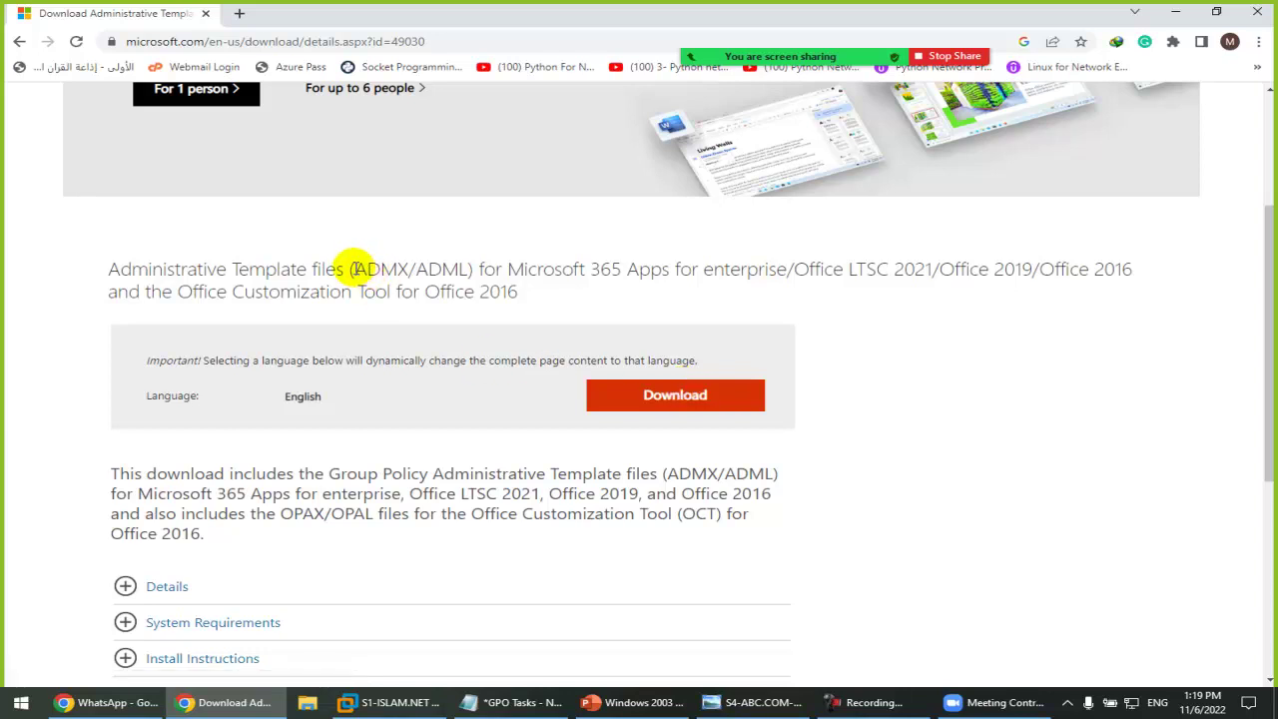
left_click_drag(351, 268, 428, 268)
left_click_drag(108, 269, 305, 268)
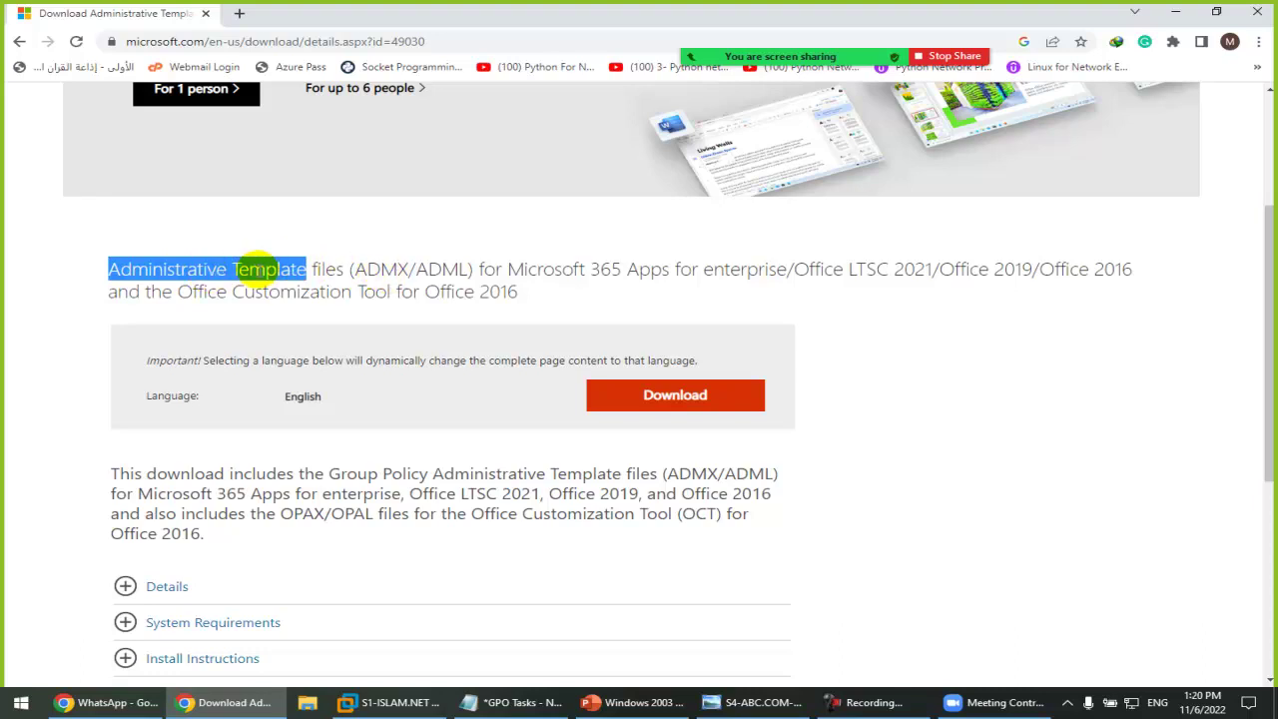
left_click_drag(415, 267, 475, 265)
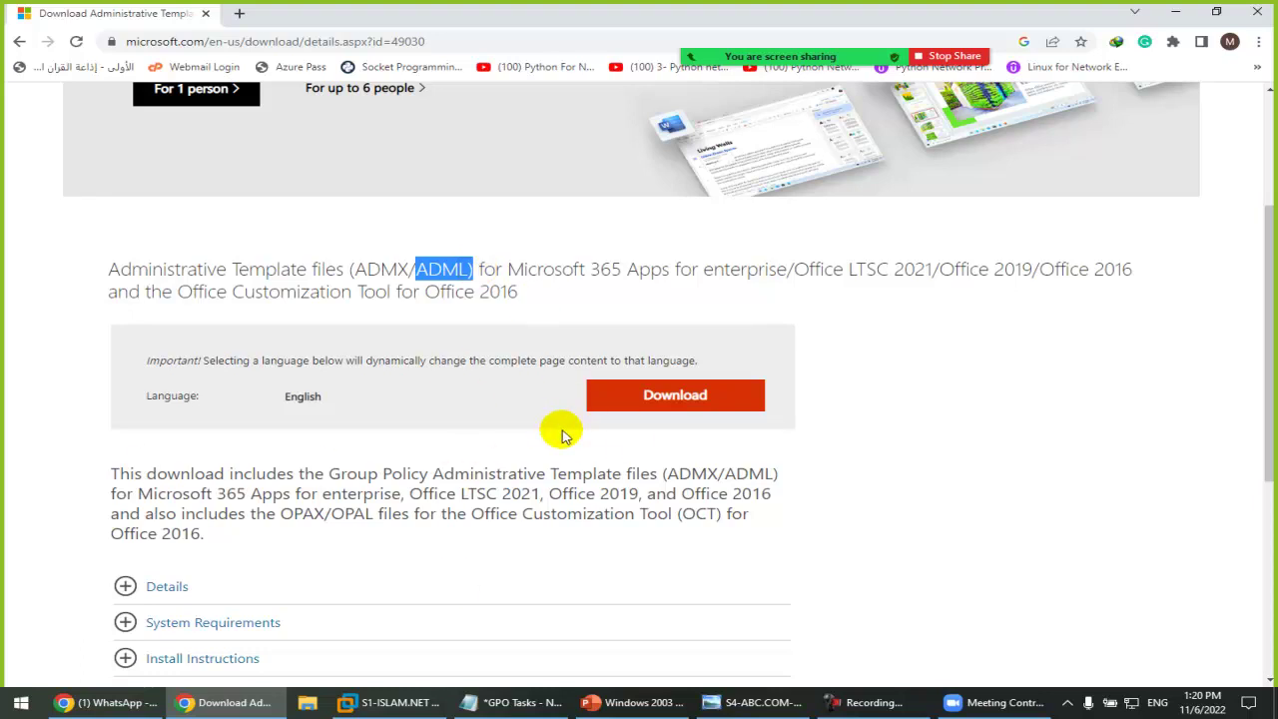
left_click(442, 270)
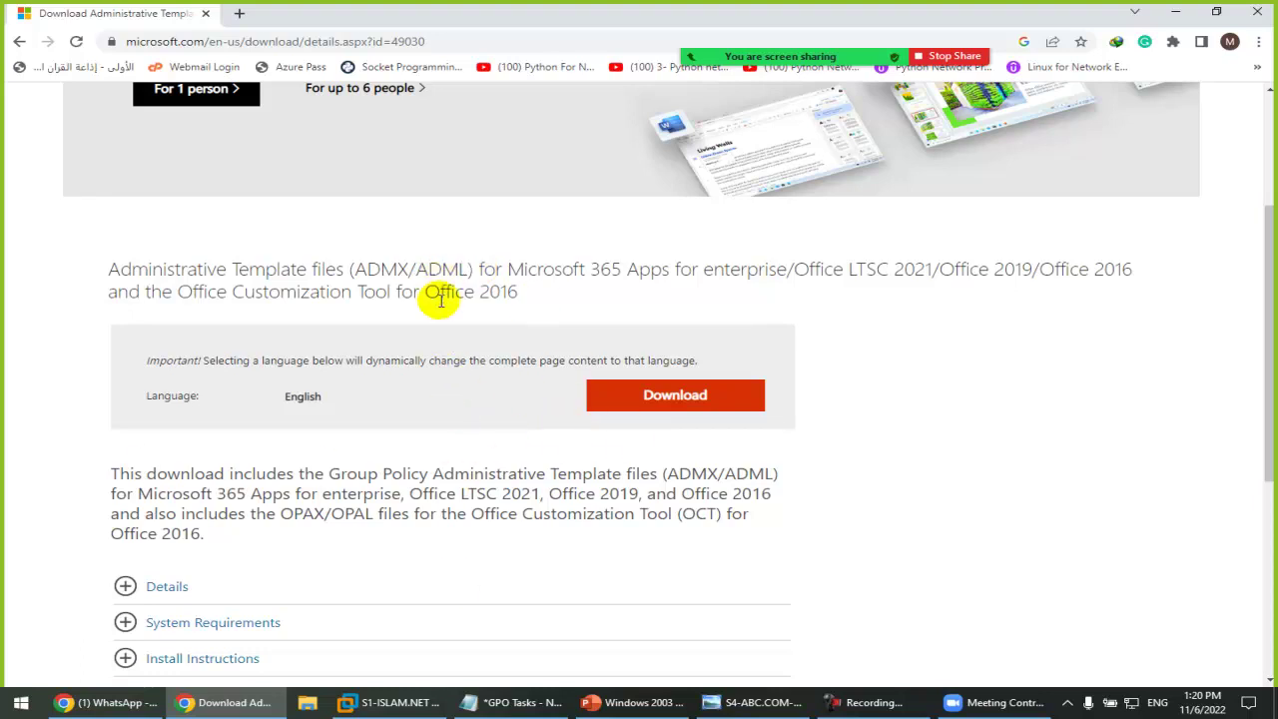
left_click_drag(356, 268, 471, 267)
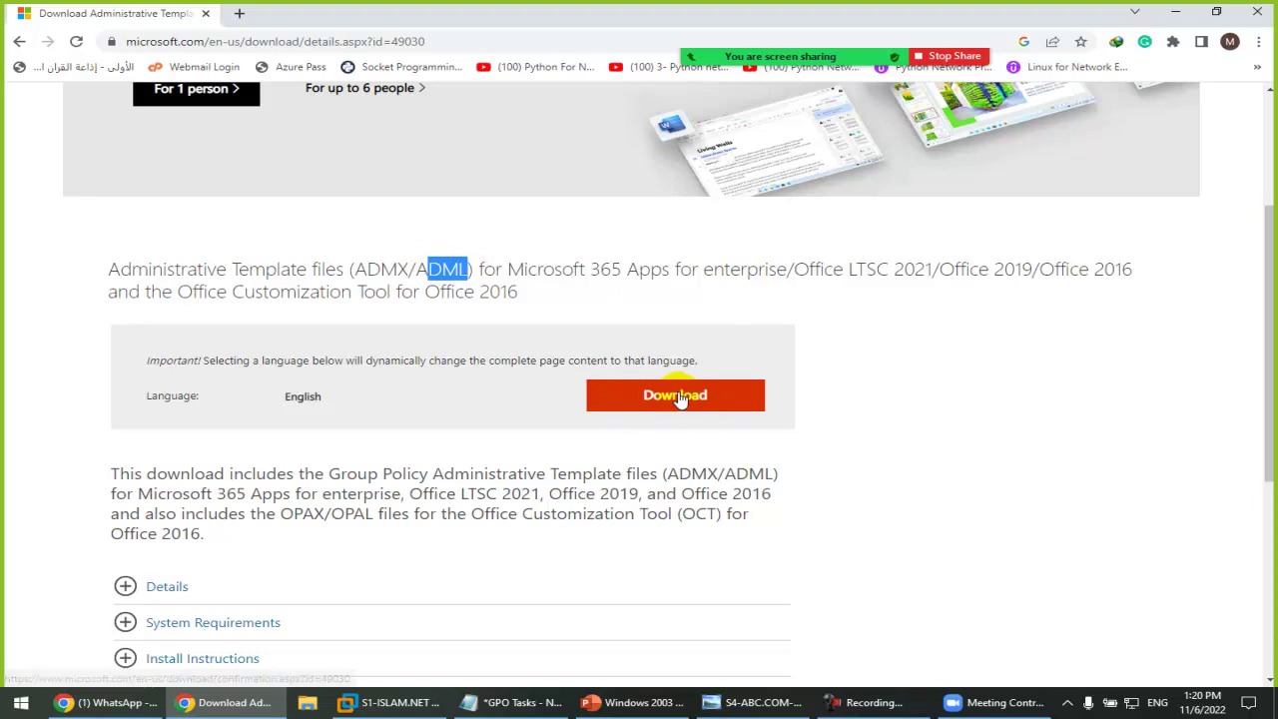
key("super+d")
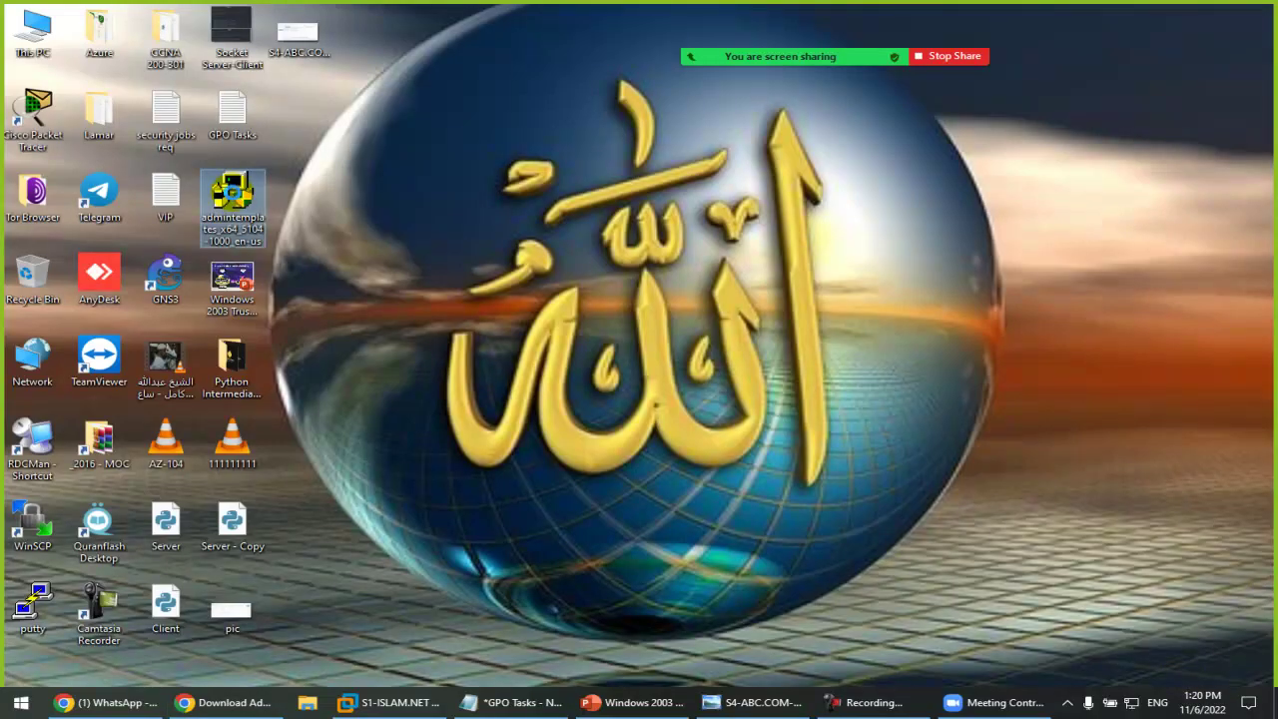
Step: Copy the admintemplates package onto the server VM's desktop and launch it
right_click(232, 215)
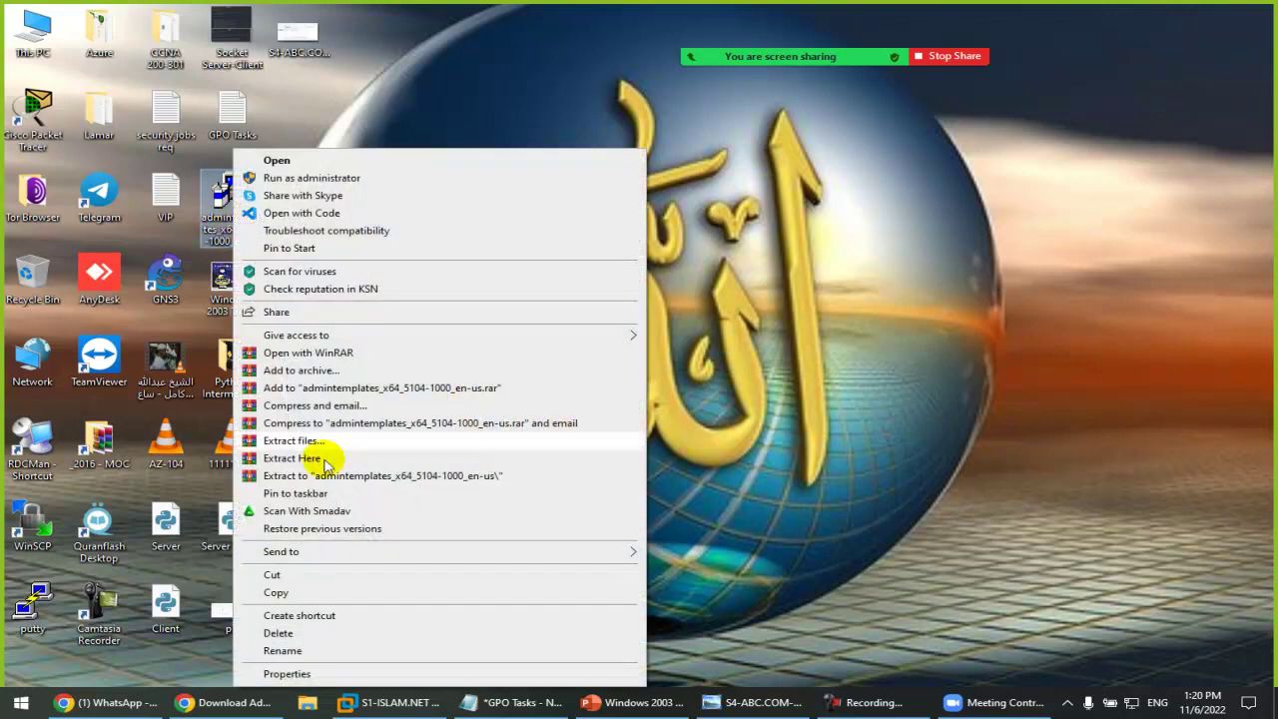
left_click(277, 595)
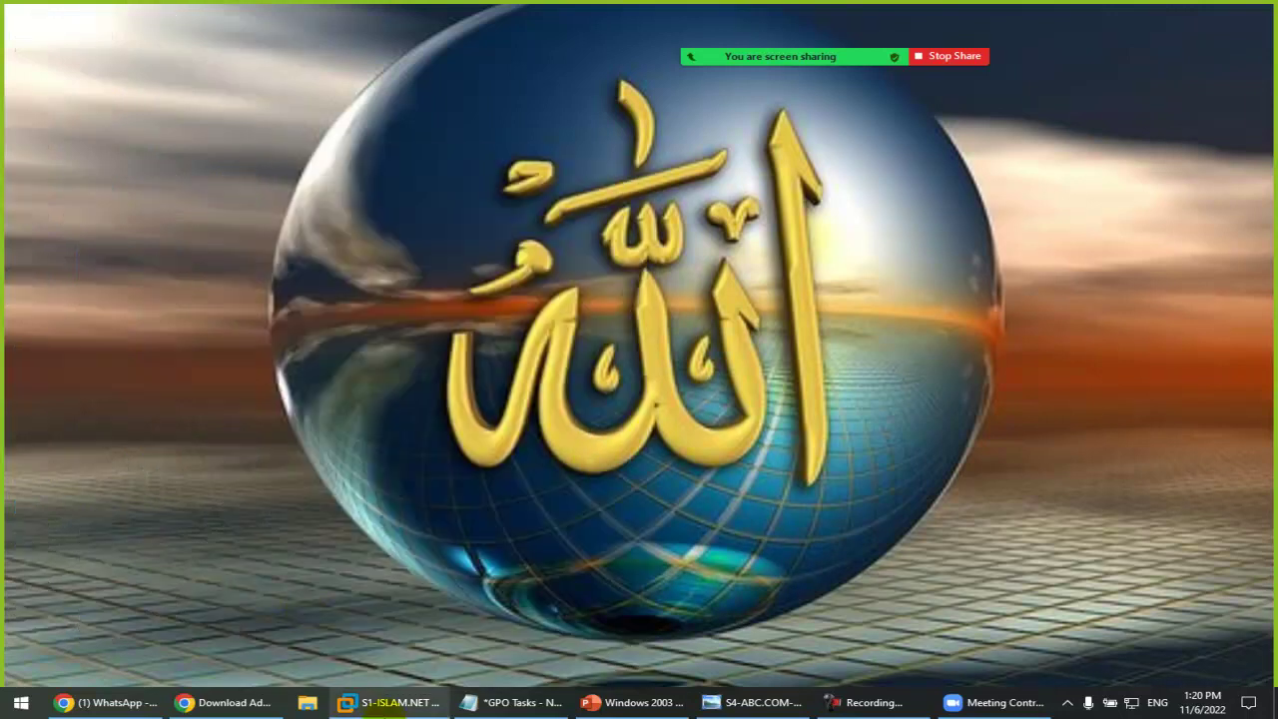
key("alt+Tab")
key("super+d")
right_click(550, 243)
left_click(593, 311)
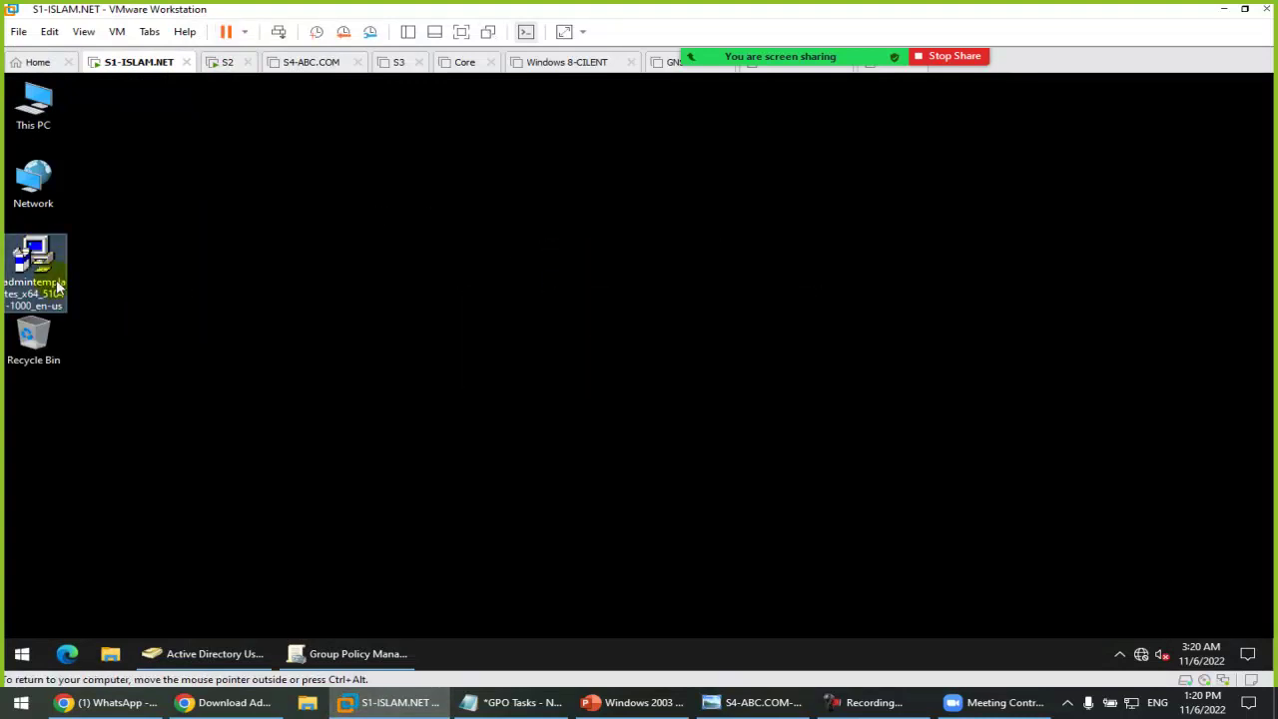
double_click(31, 279)
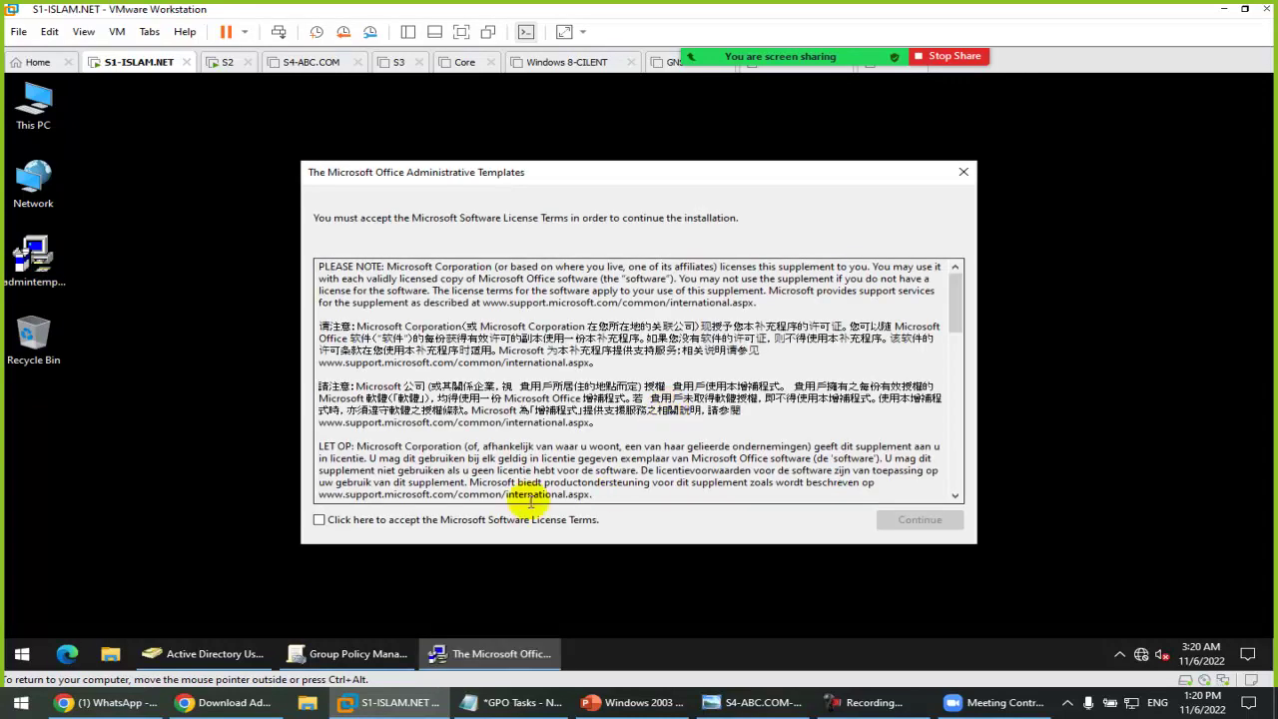
Step: Accept the licence terms and extract the Office templates into Administrator\Downloads, dismissing the success message
left_click(475, 519)
left_click(920, 520)
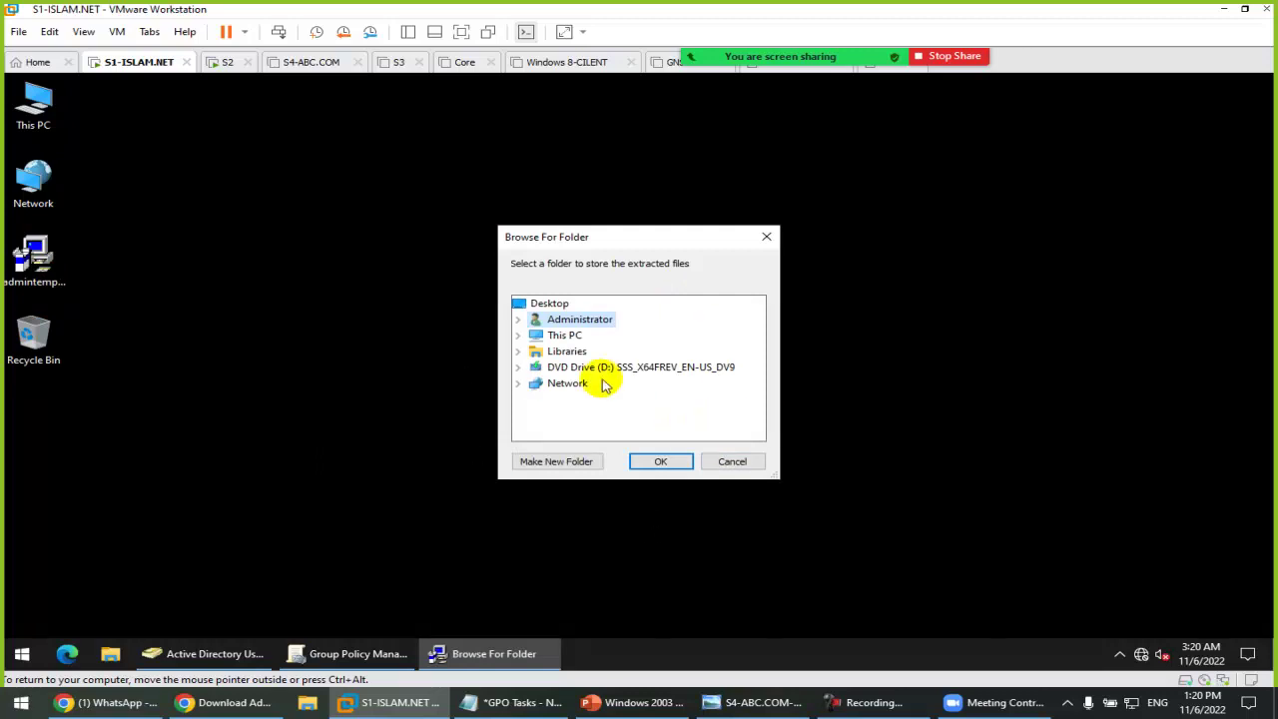
left_click(517, 320)
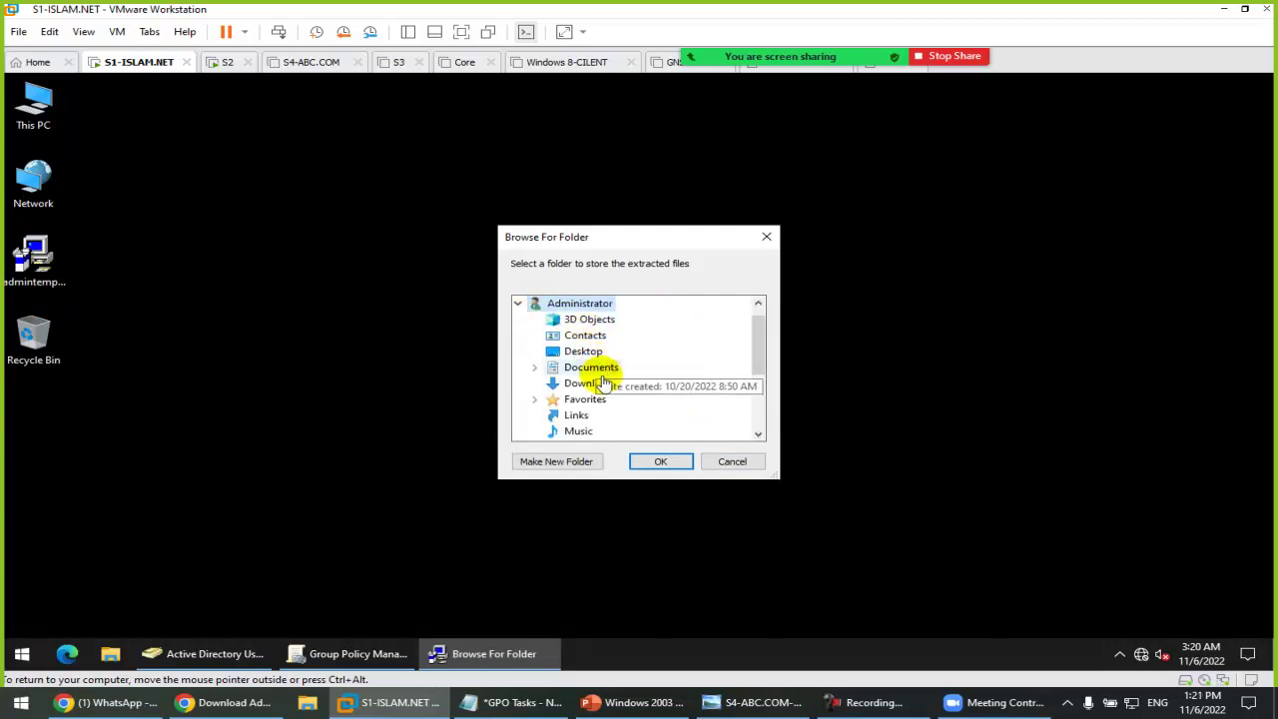
left_click(578, 384)
left_click(657, 463)
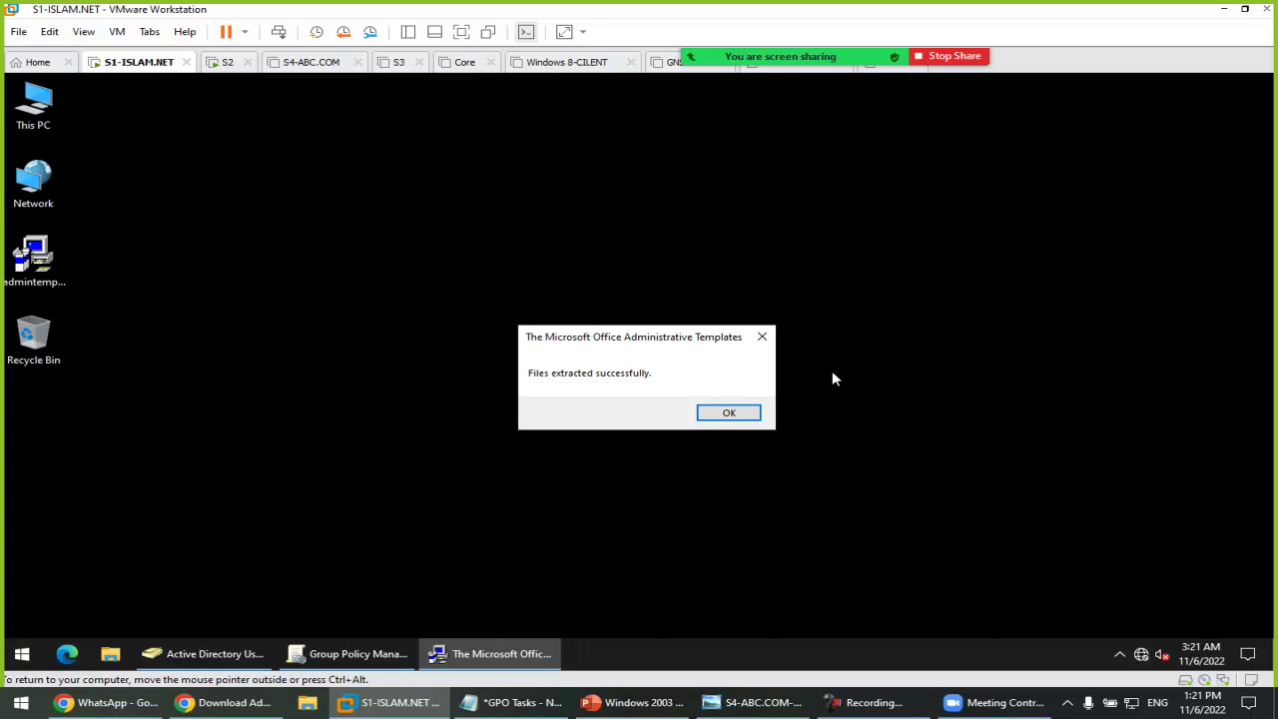
left_click(729, 412)
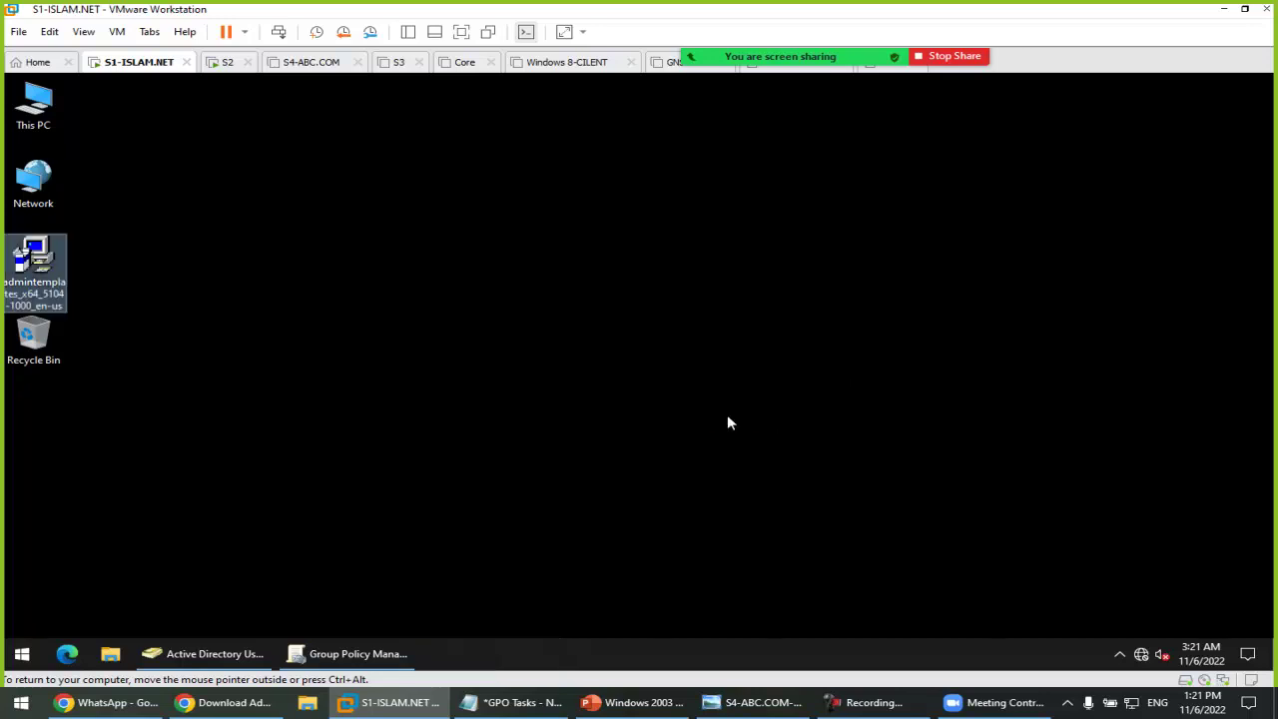
Step: Open the extracted admx folder inside Downloads in File Explorer
left_click(376, 485)
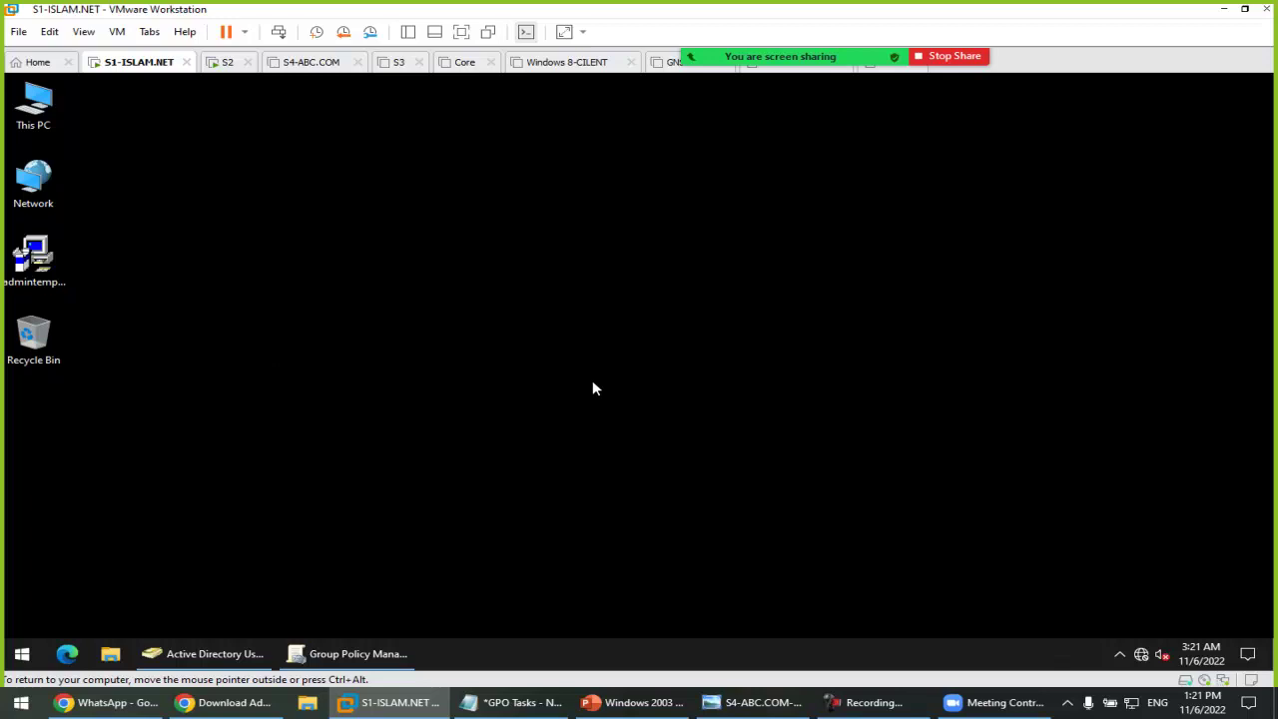
key("super+e")
left_click(223, 263)
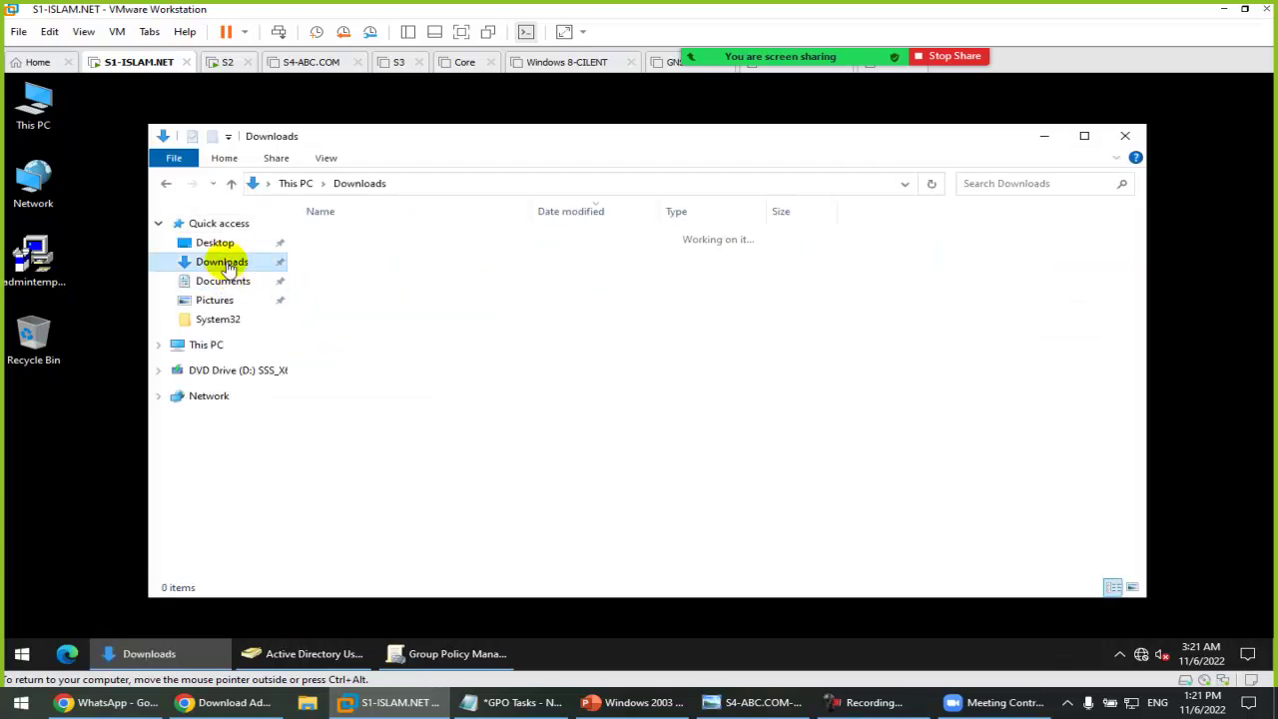
left_click(369, 259)
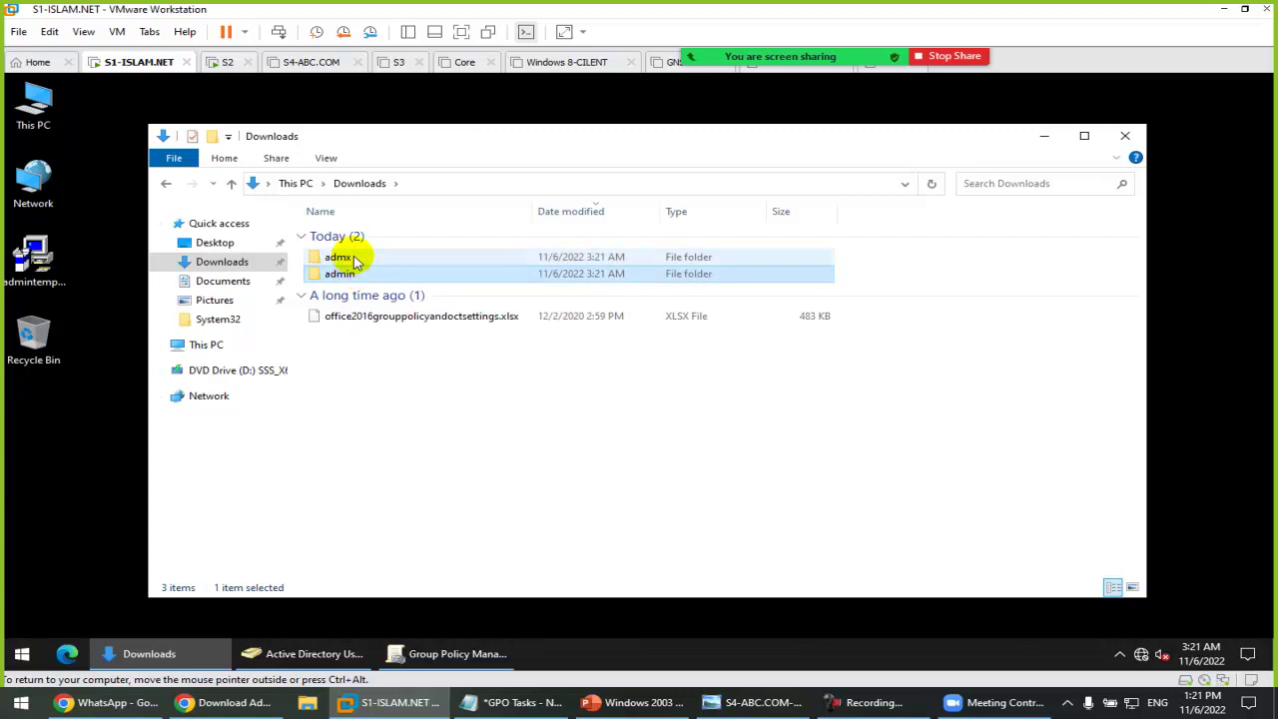
double_click(353, 258)
scroll(447, 400, "down", 2)
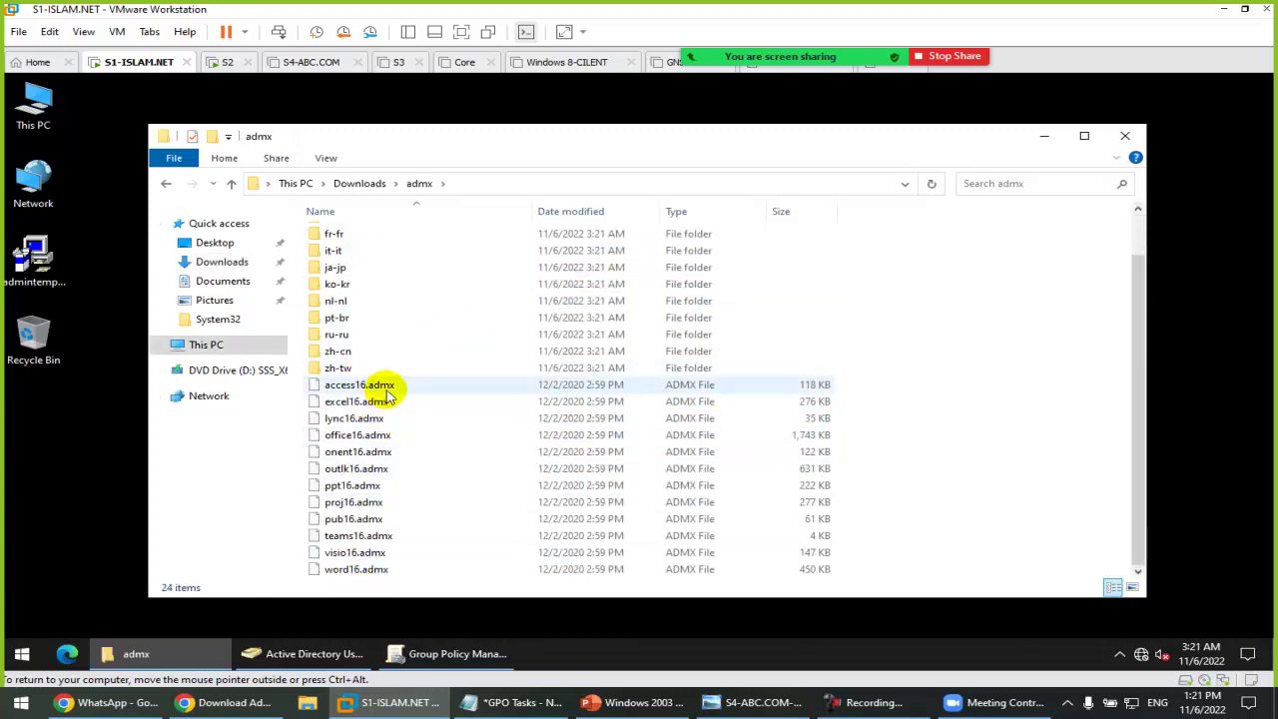
Step: Select all twelve .admx files, from access16.admx through word16.admx
left_click(383, 386)
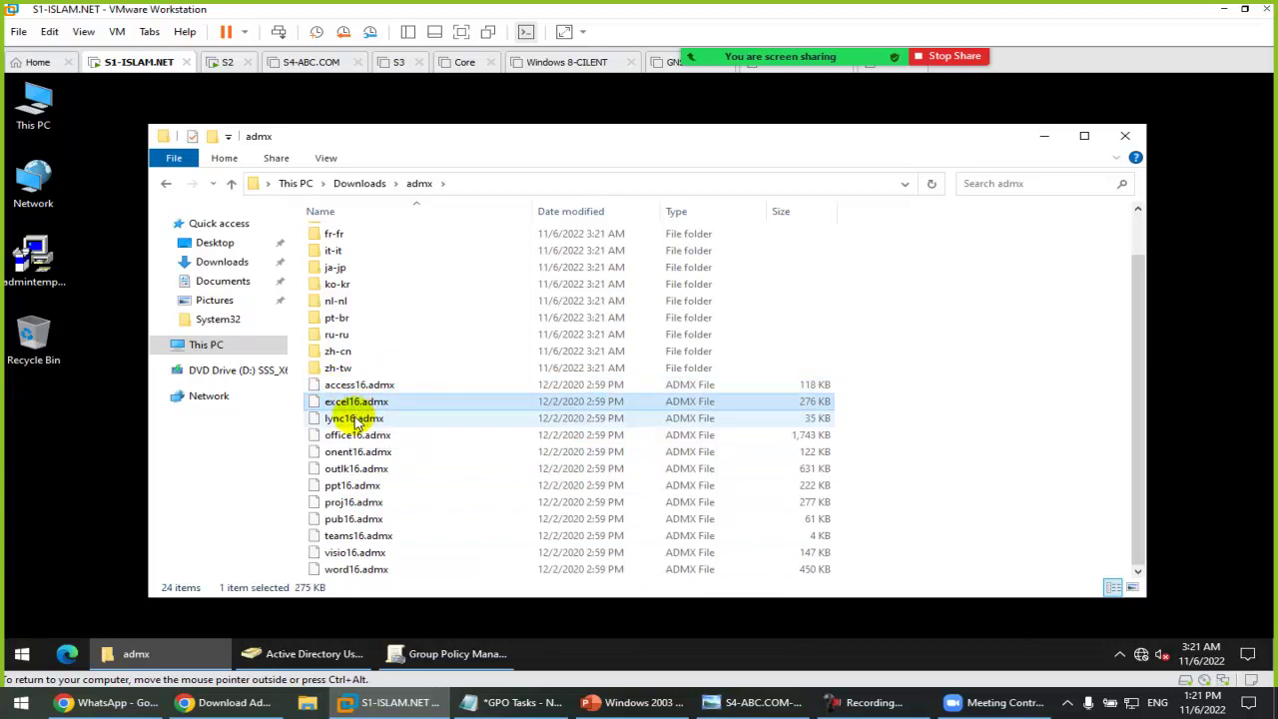
left_click(356, 420)
left_click(334, 452)
left_click(339, 470)
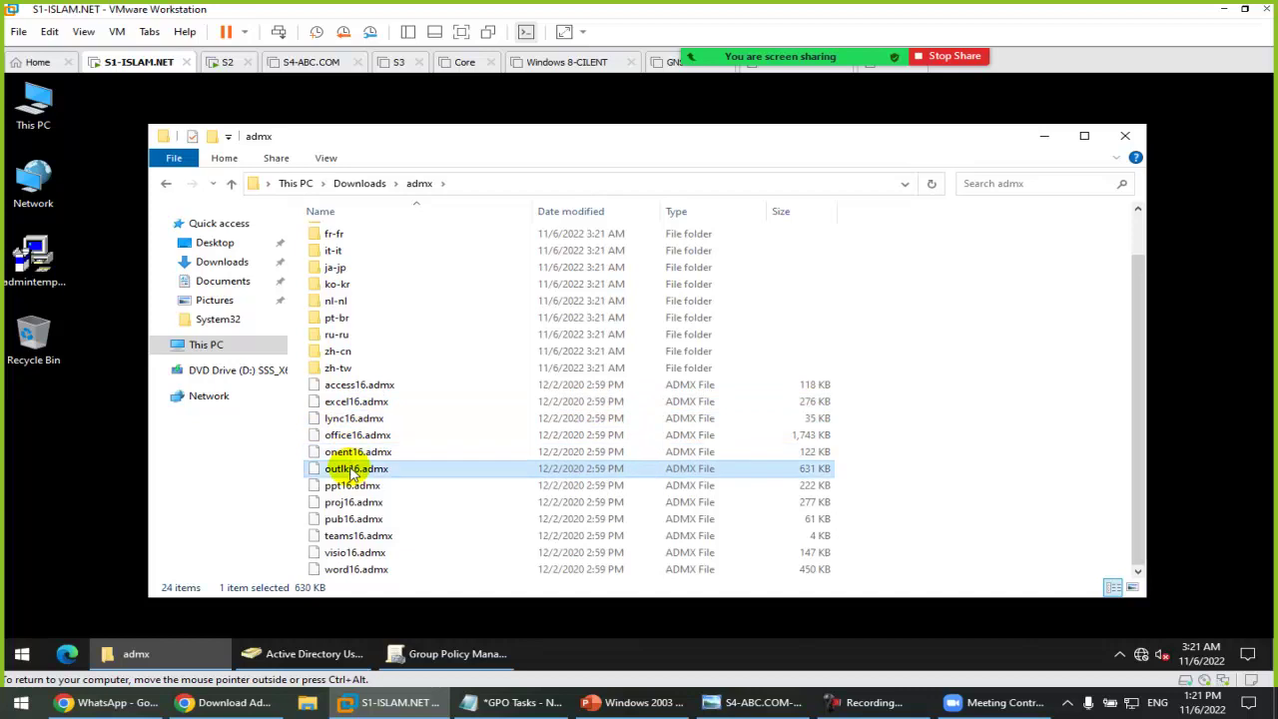
left_click(347, 487)
left_click(347, 504)
left_click(350, 519)
left_click(349, 537)
left_click(350, 553)
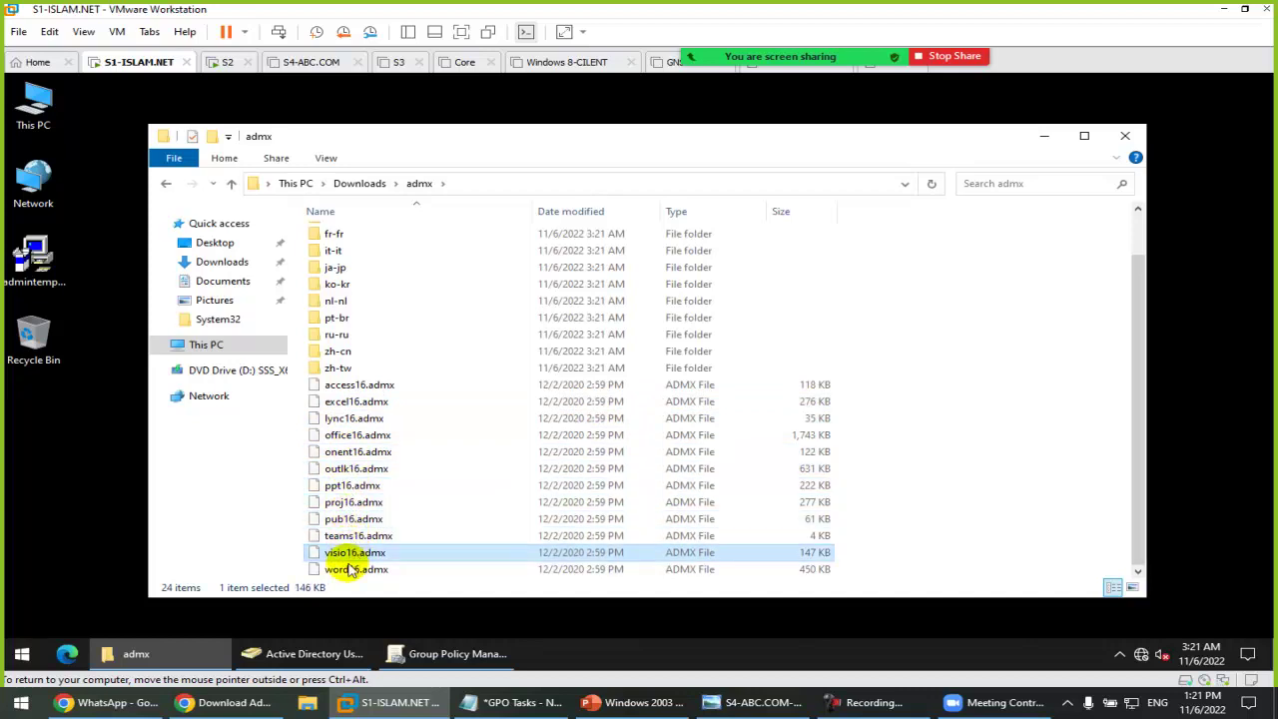
left_click(349, 571)
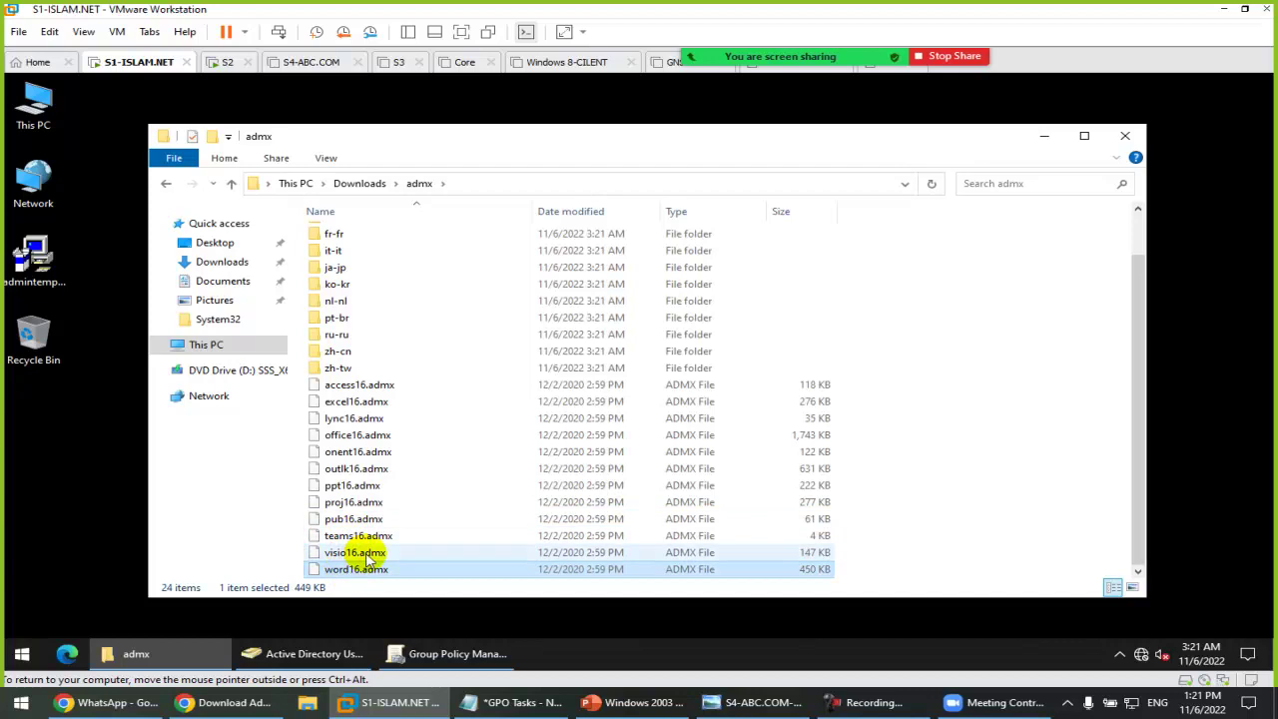
left_click(366, 385)
left_click(369, 571, "shift")
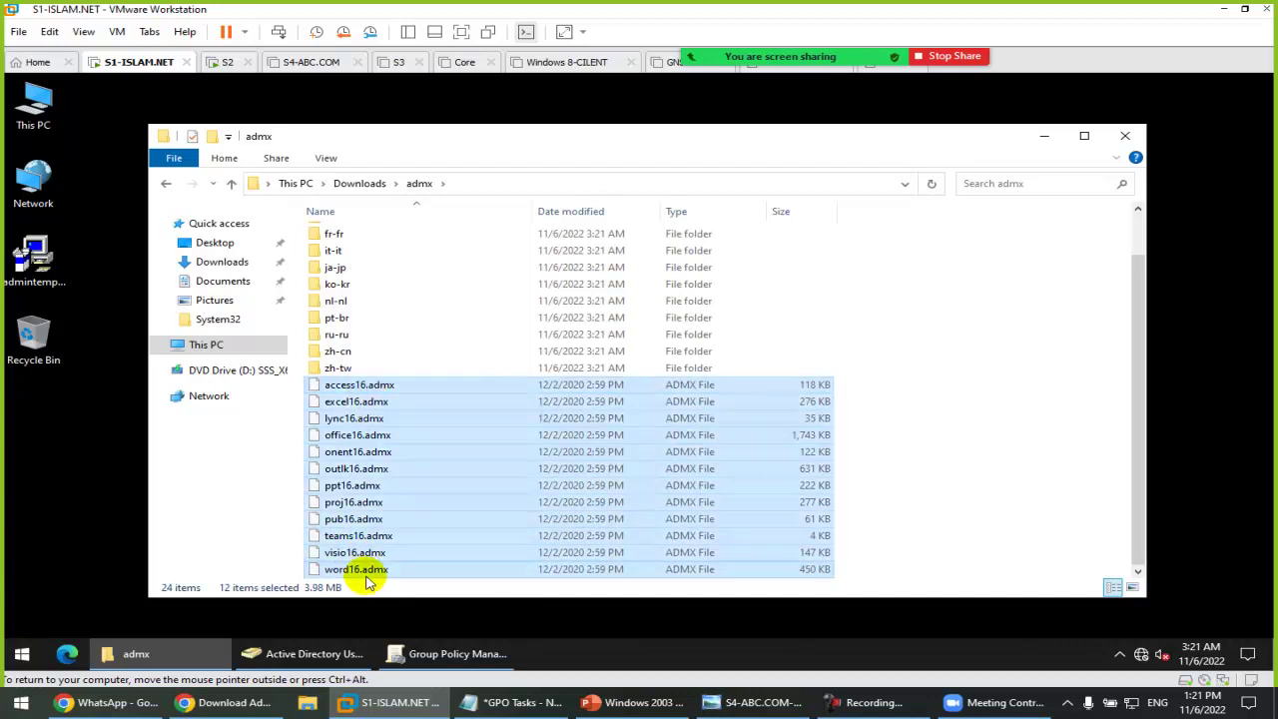
key("super+r")
Step: Paste the Office .admx files into C:\Windows\PolicyDefinitions
type("c")
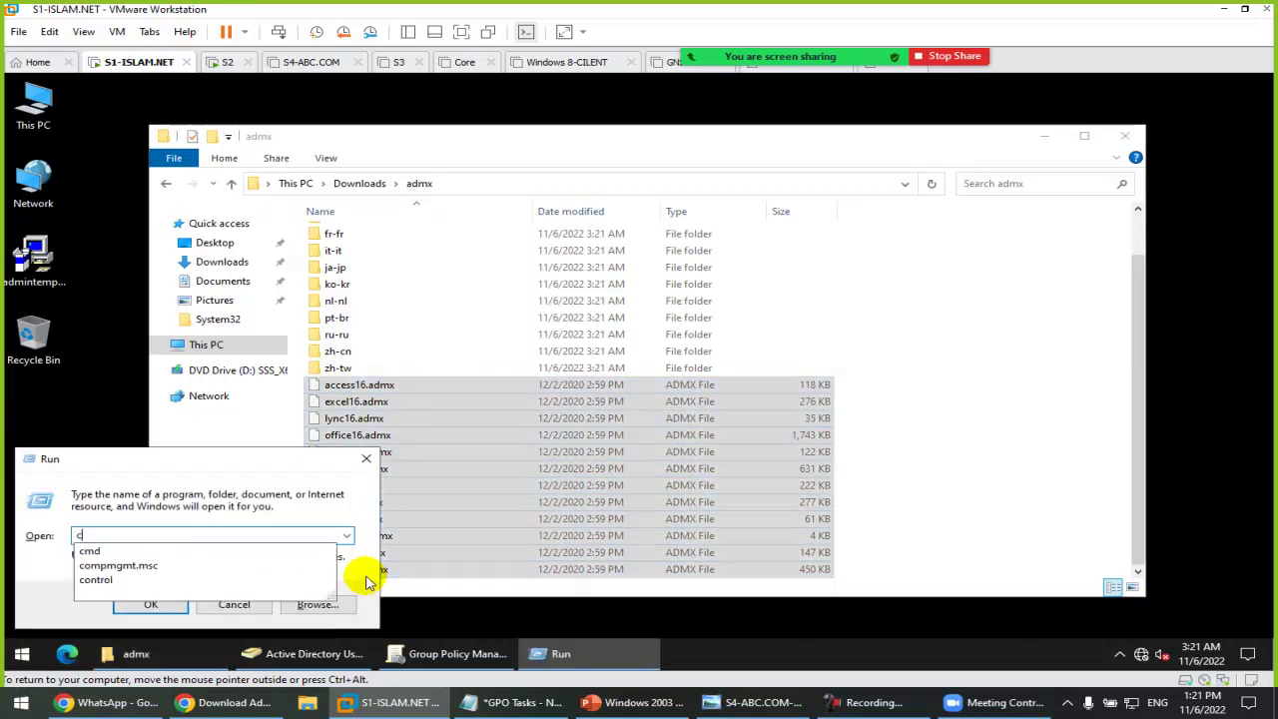
type(":\\win")
key("Down")
type("\\pol")
key("Down")
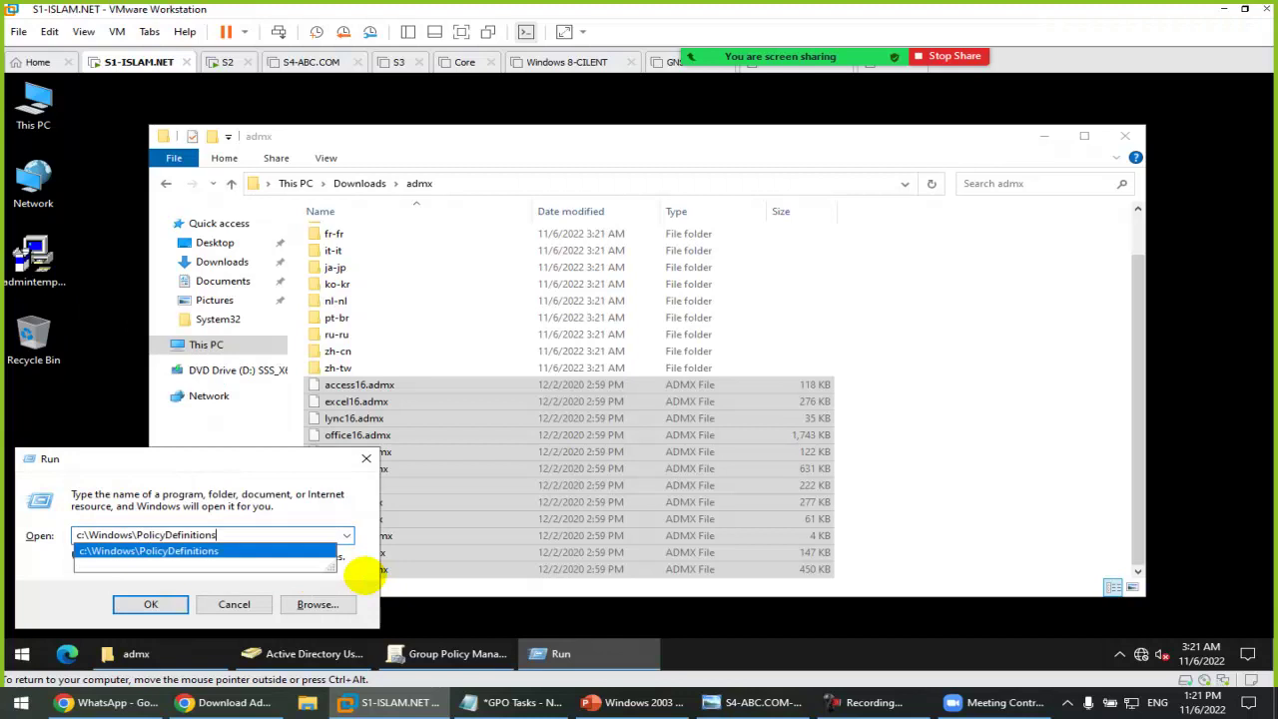
key("Return")
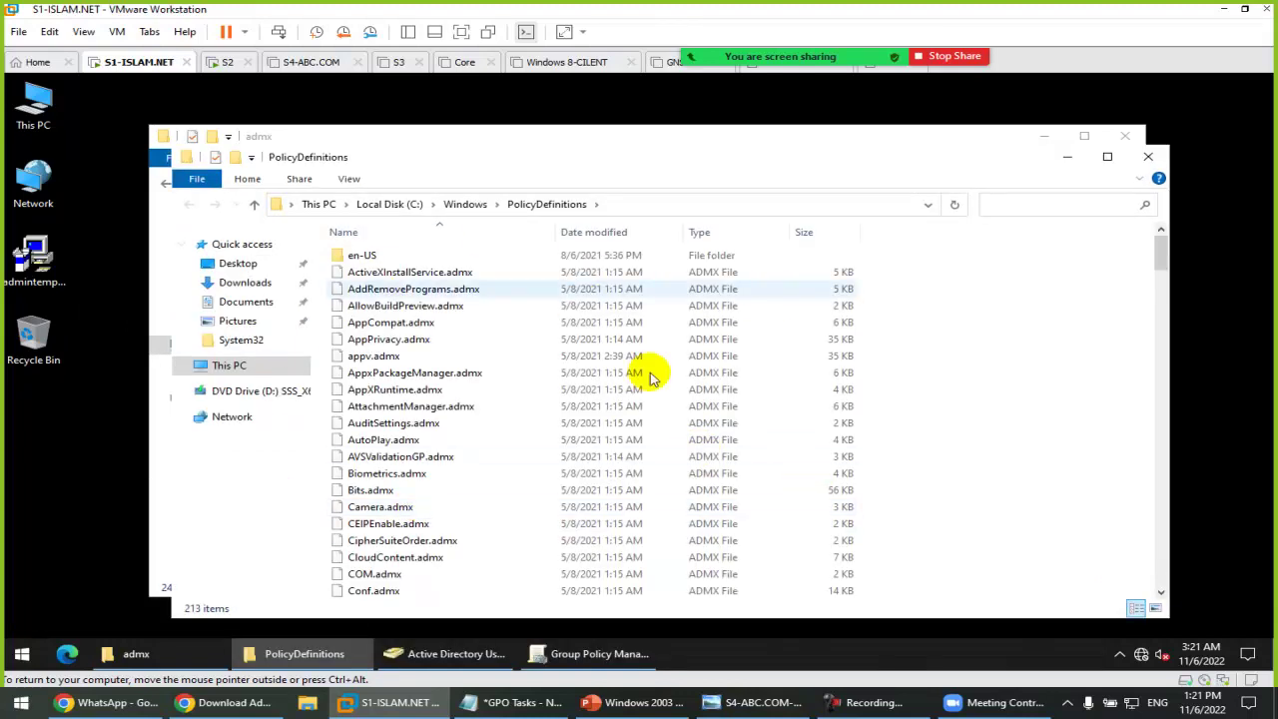
right_click(956, 310)
left_click(1034, 424)
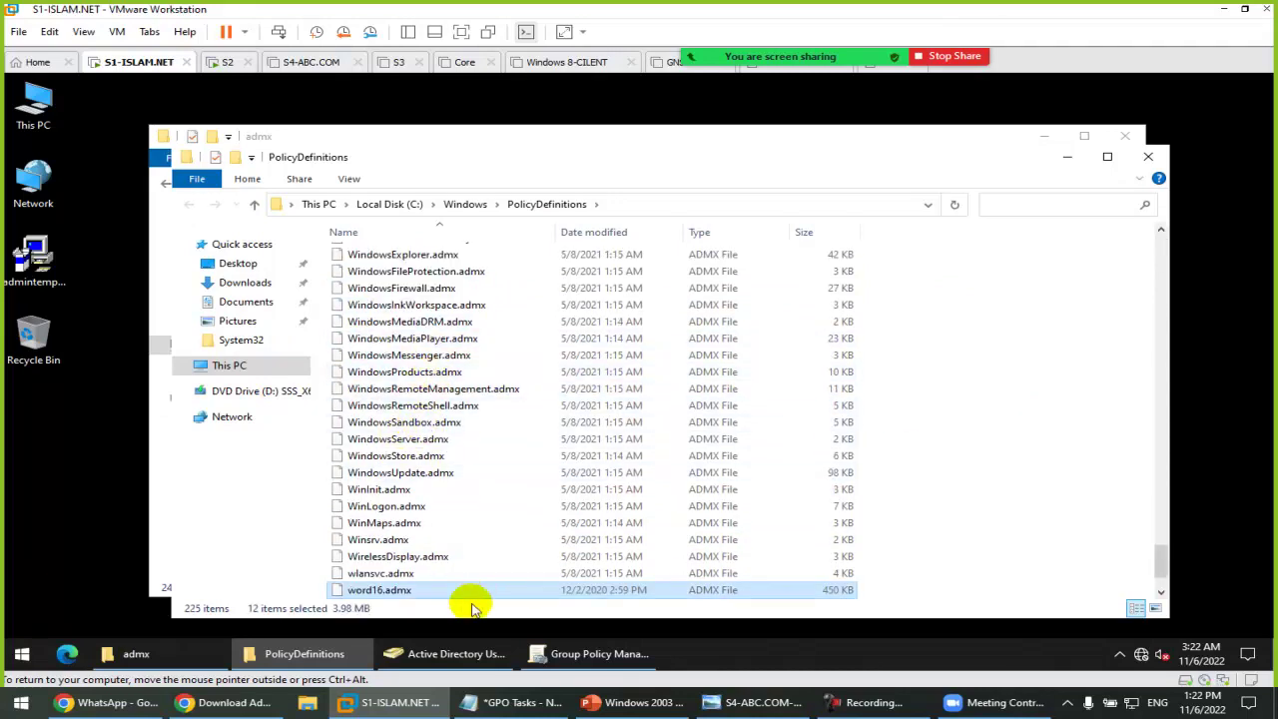
Step: Copy all twelve .adml files from the extracted admx\en-us folder
left_click(190, 658)
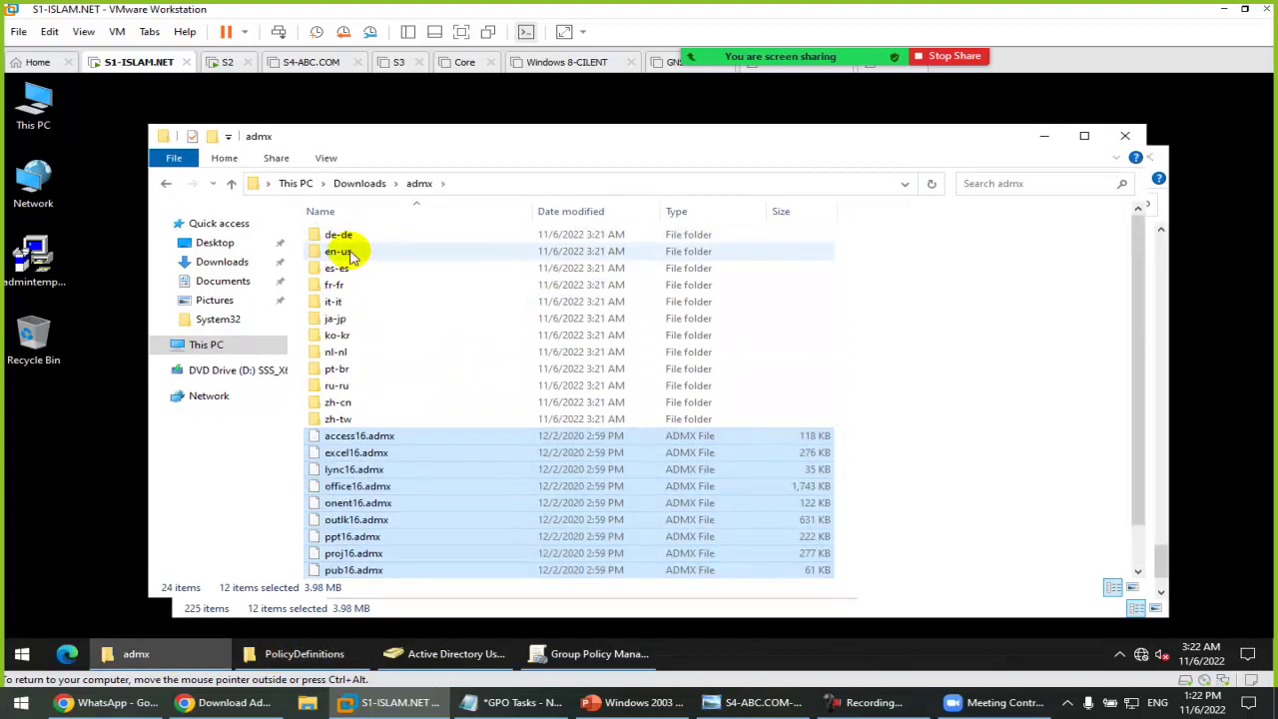
double_click(349, 251)
left_click_drag(450, 490, 258, 165)
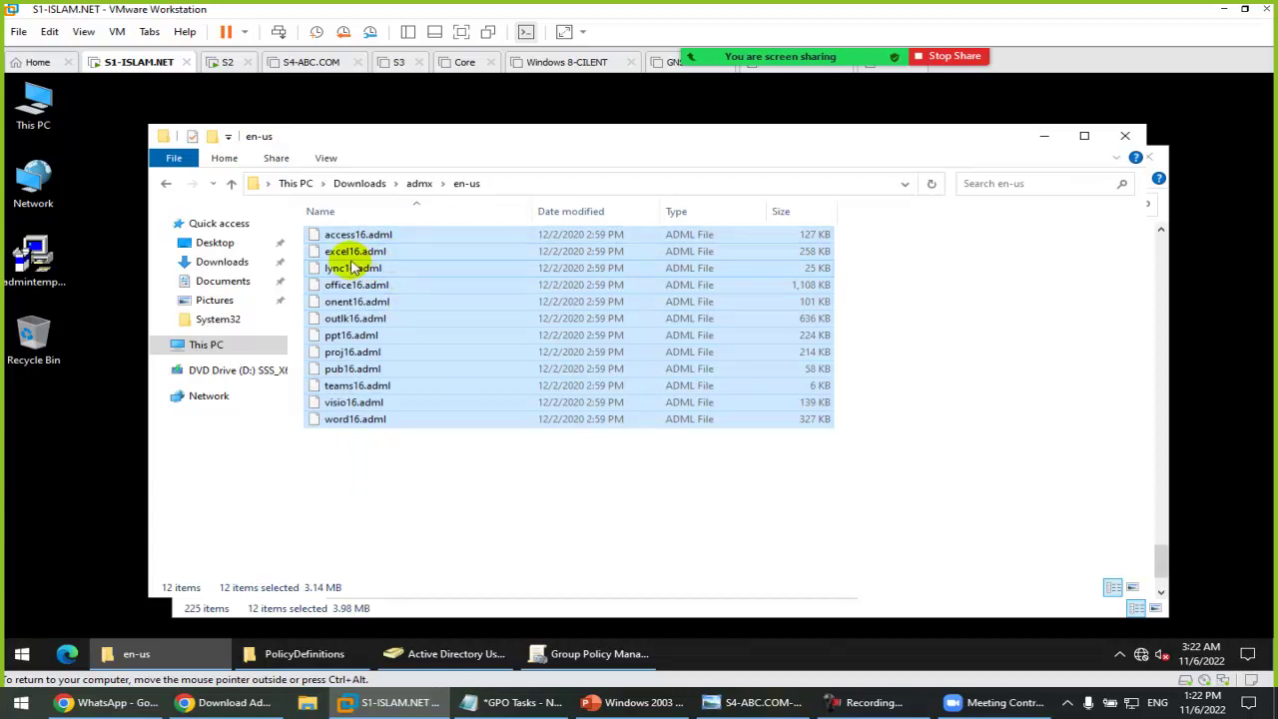
right_click(351, 261)
left_click(395, 361)
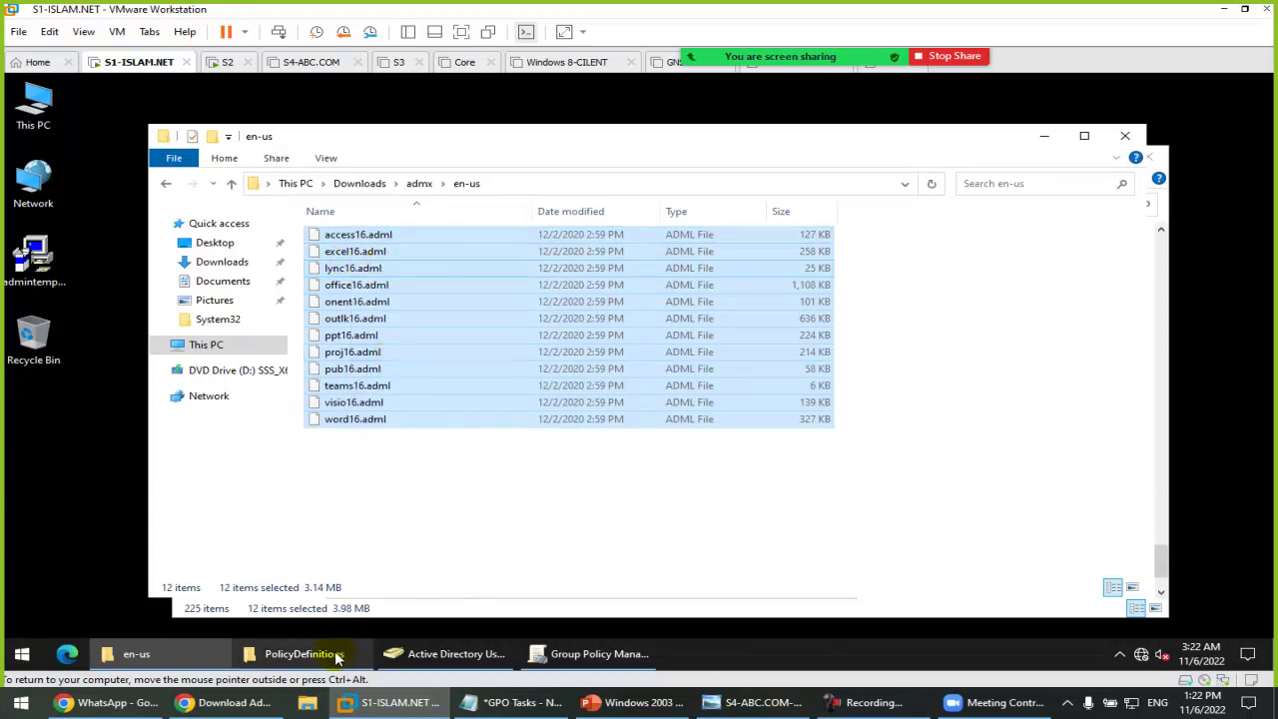
Step: Paste the copied .adml files into PolicyDefinitions\en-US
left_click(302, 654)
scroll(526, 397, "up", 20)
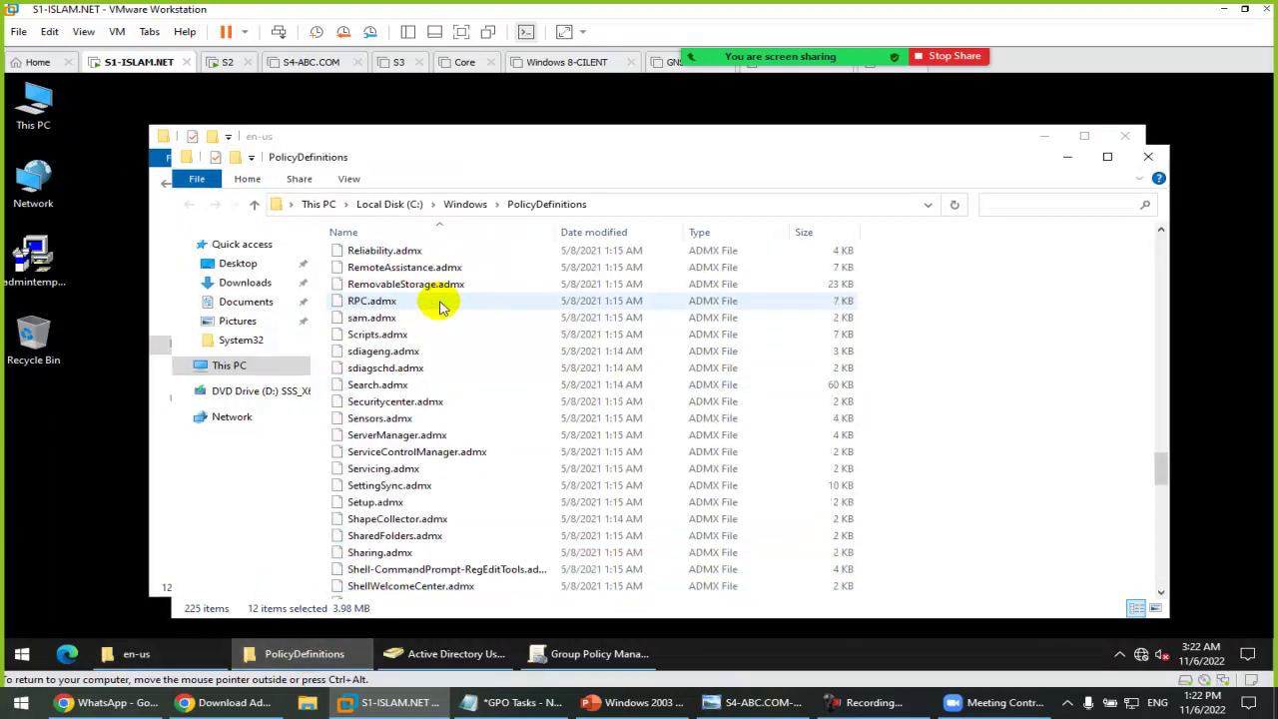
scroll(399, 268, "up", 20)
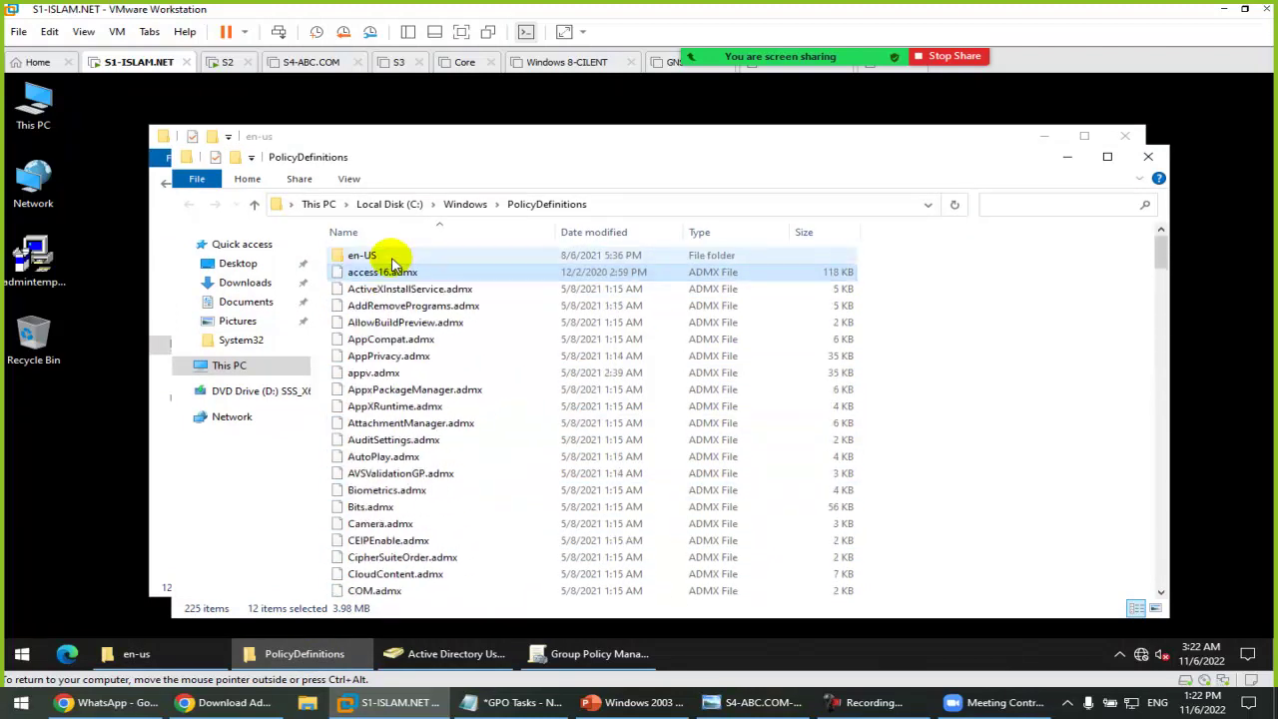
left_click(369, 256)
double_click(372, 256)
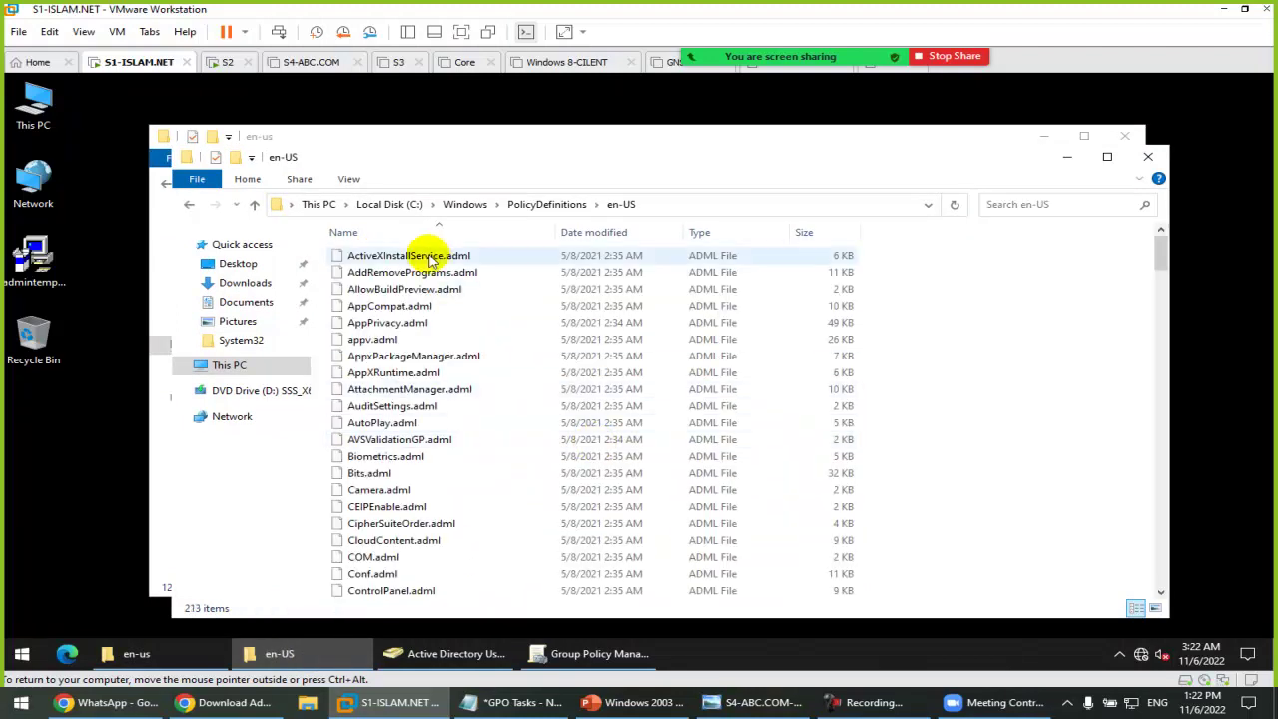
right_click(957, 327)
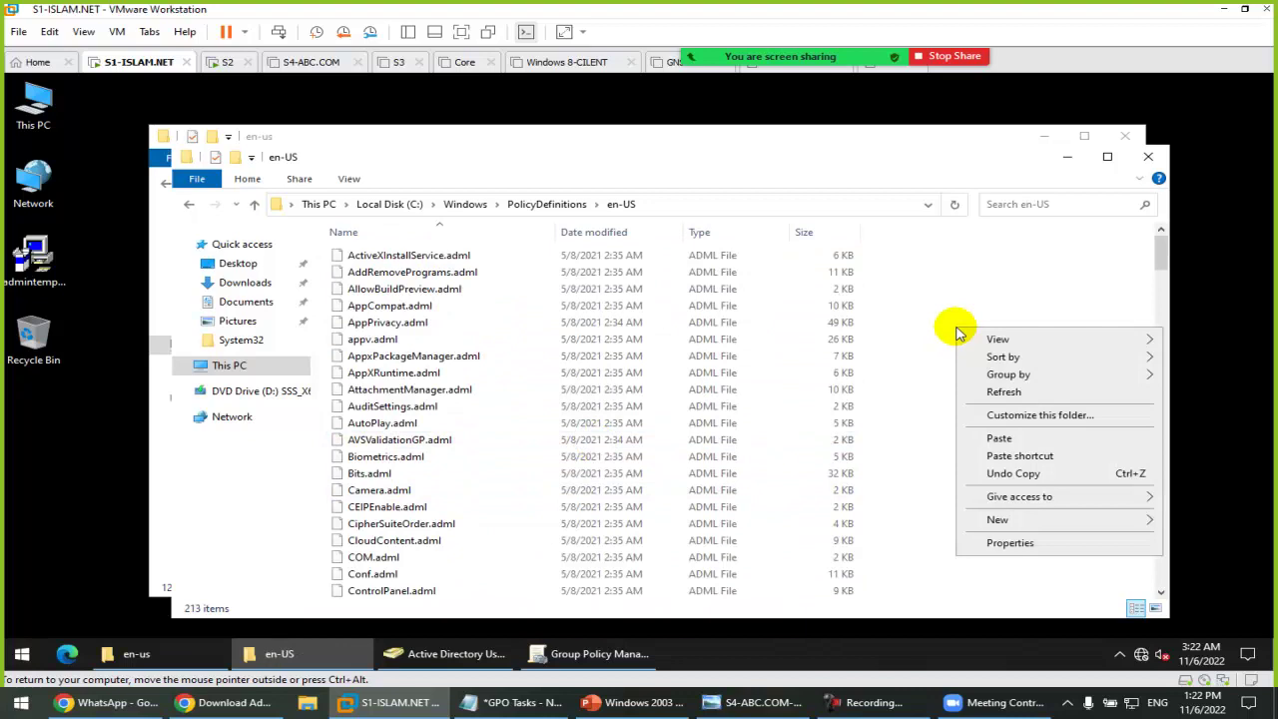
left_click(998, 436)
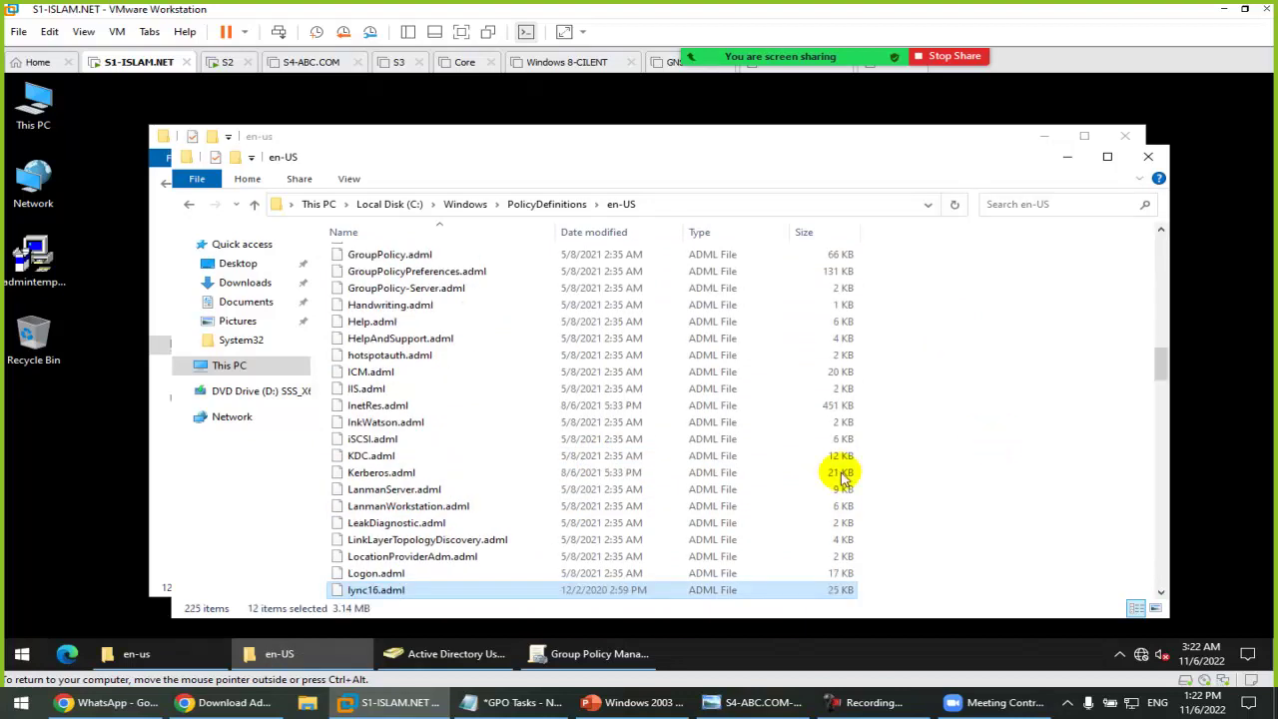
left_click(599, 654)
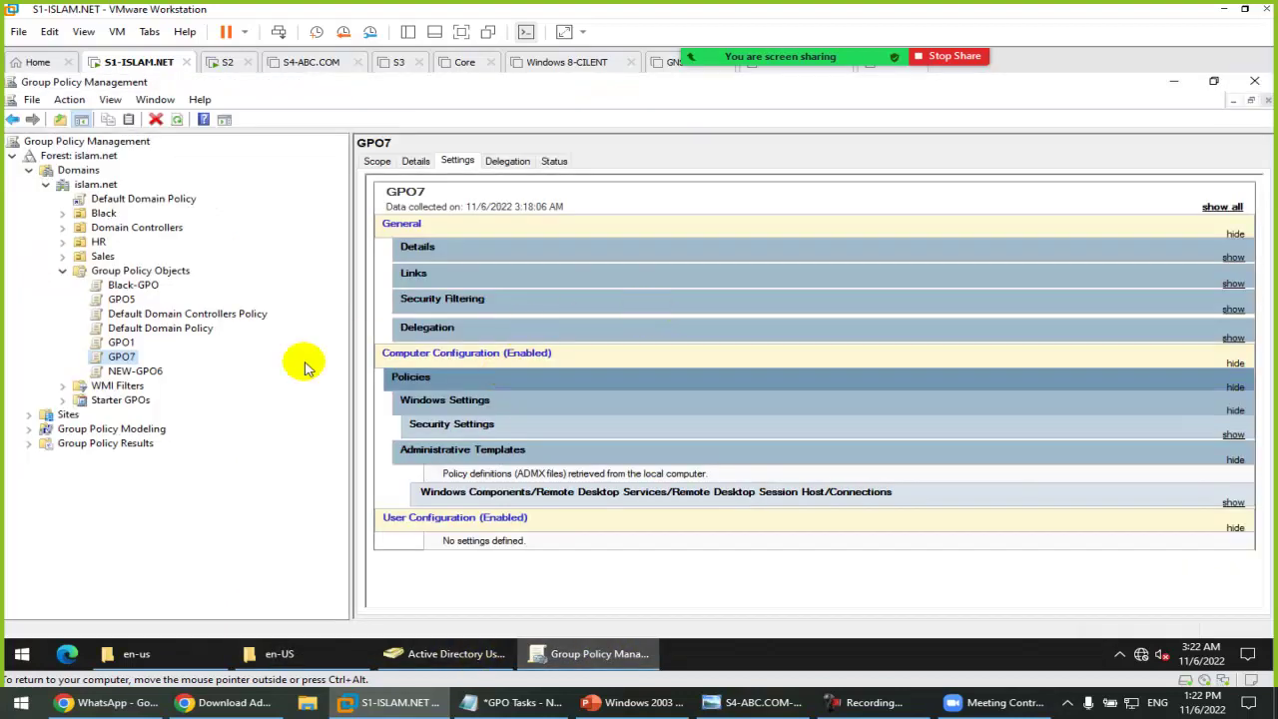
Step: Close the leftover windows and open Black-GPO in the Group Policy Management Editor
key("alt+F4")
key("super+r")
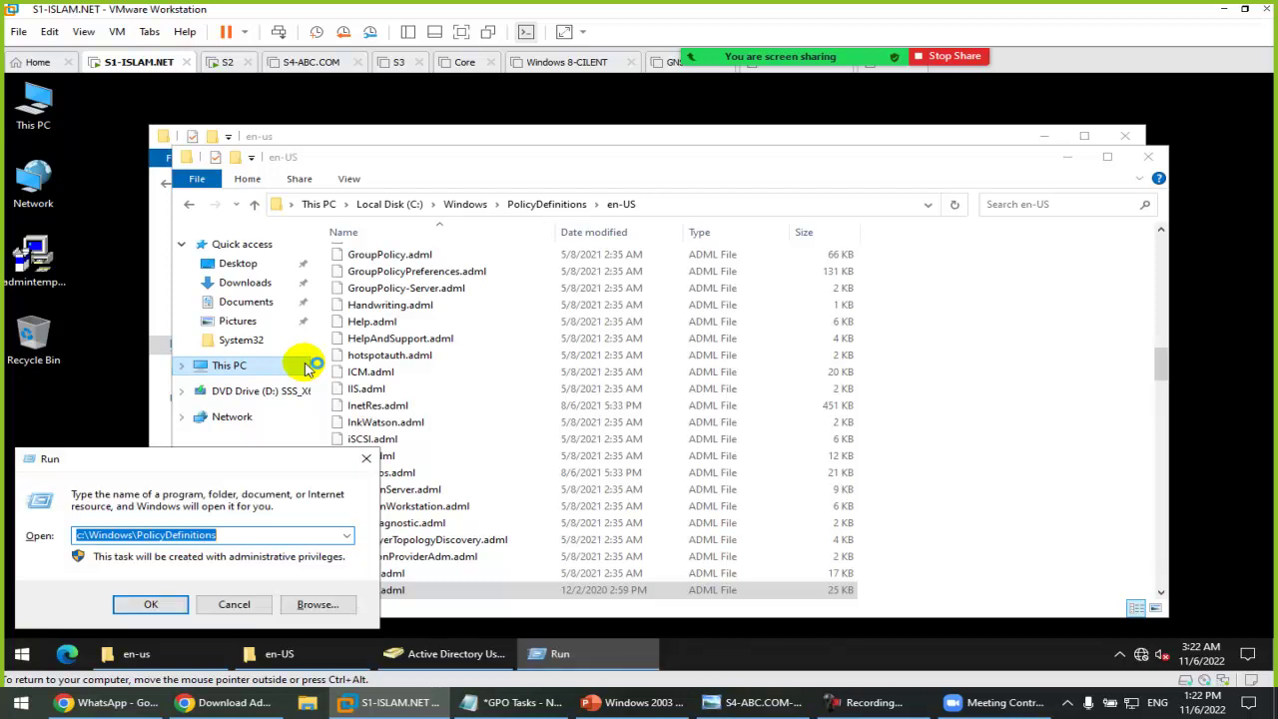
key("Escape")
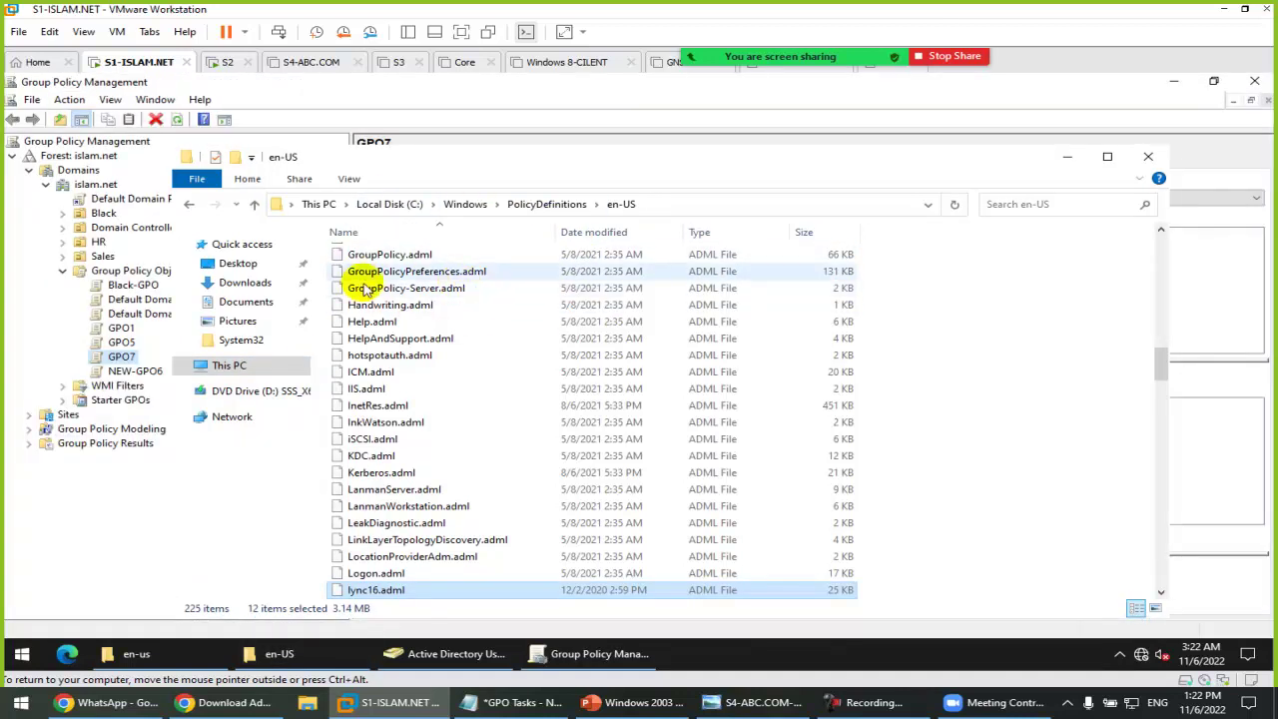
left_click(1148, 158)
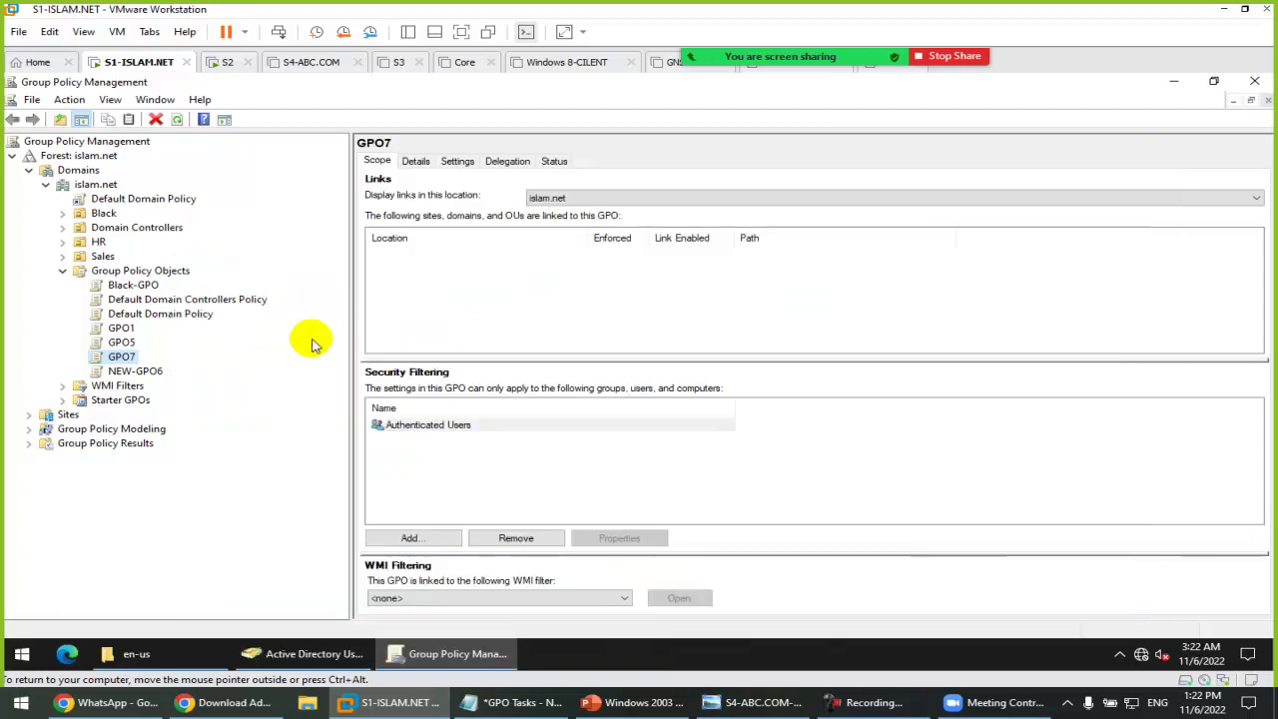
right_click(141, 284)
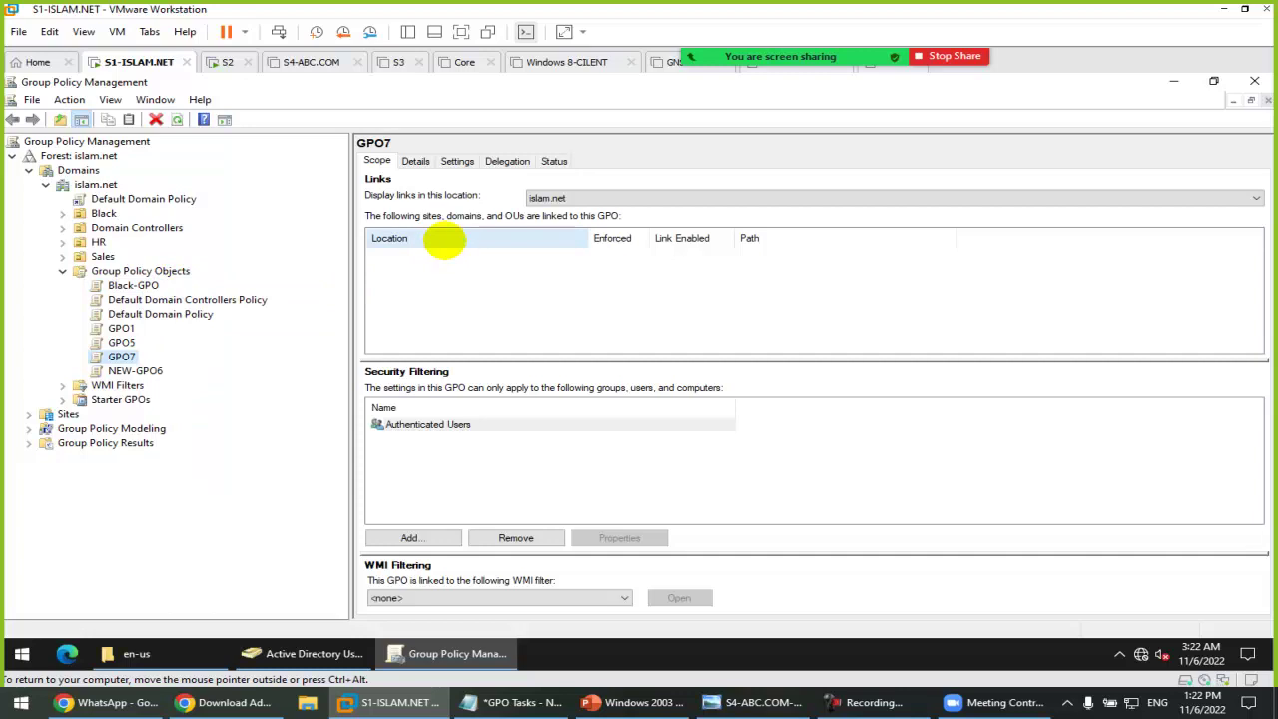
double_click(404, 148)
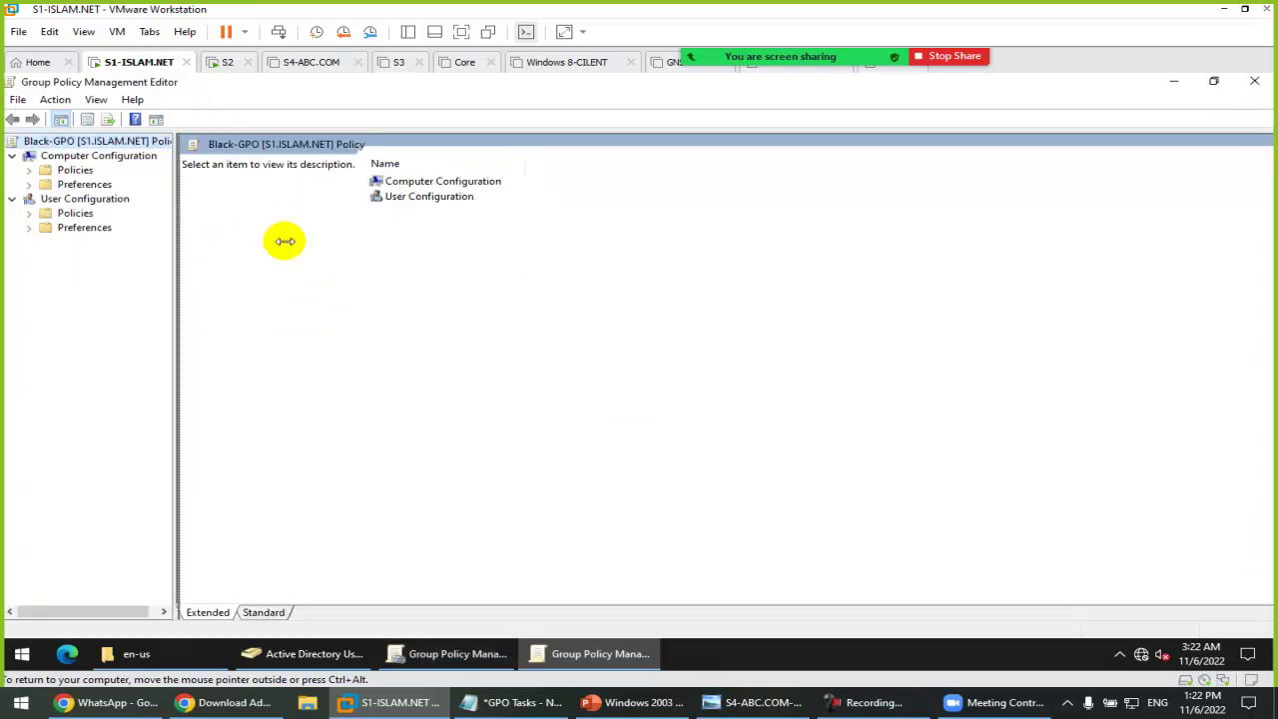
Step: Expand User Configuration > Policies > Administrative Templates in a widened tree pane
left_click_drag(175, 237, 672, 240)
double_click(63, 213)
left_click(157, 256)
double_click(157, 259)
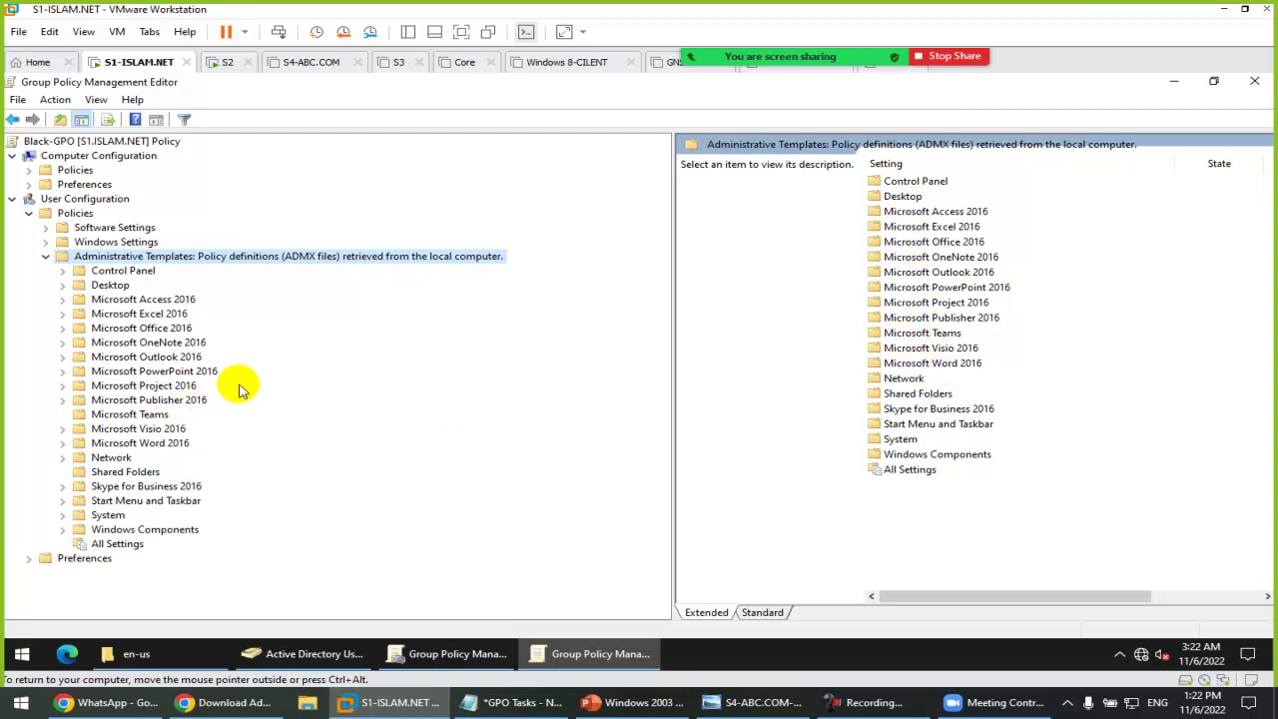
Step: Expand Microsoft Access 2016 and Microsoft Excel 2016, browsing Excel's policy subfolders
double_click(145, 301)
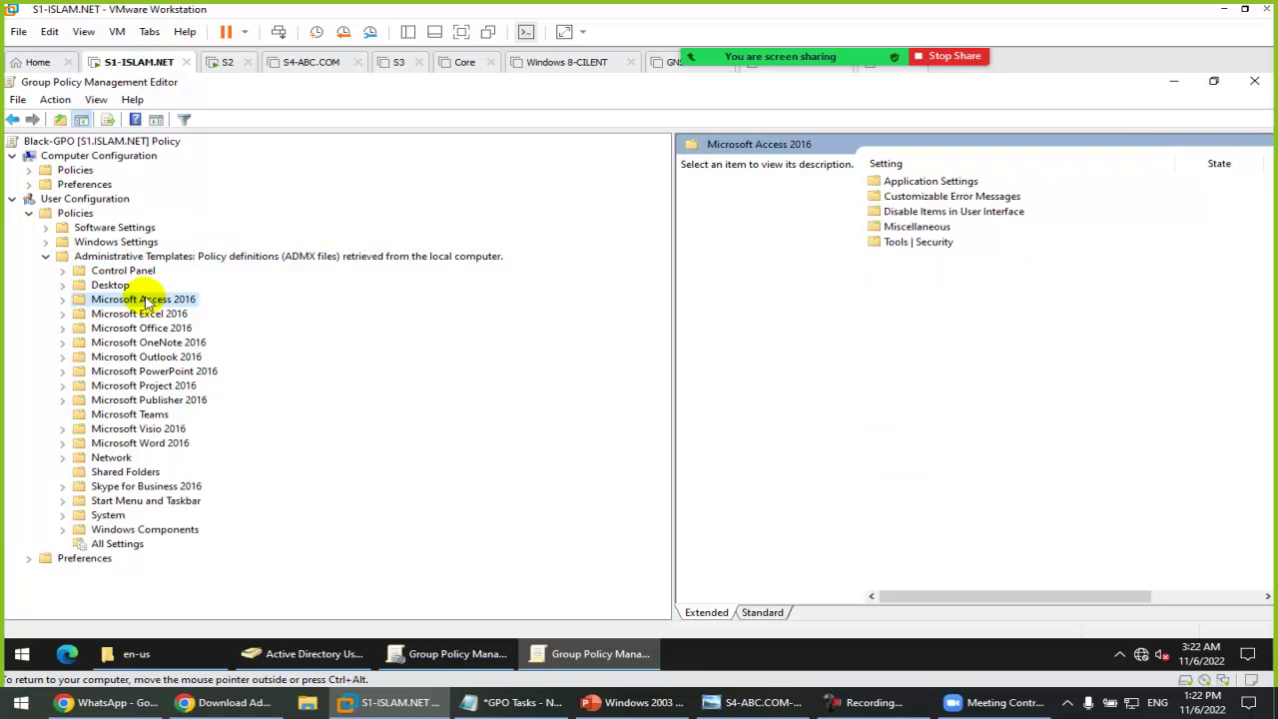
key("Down")
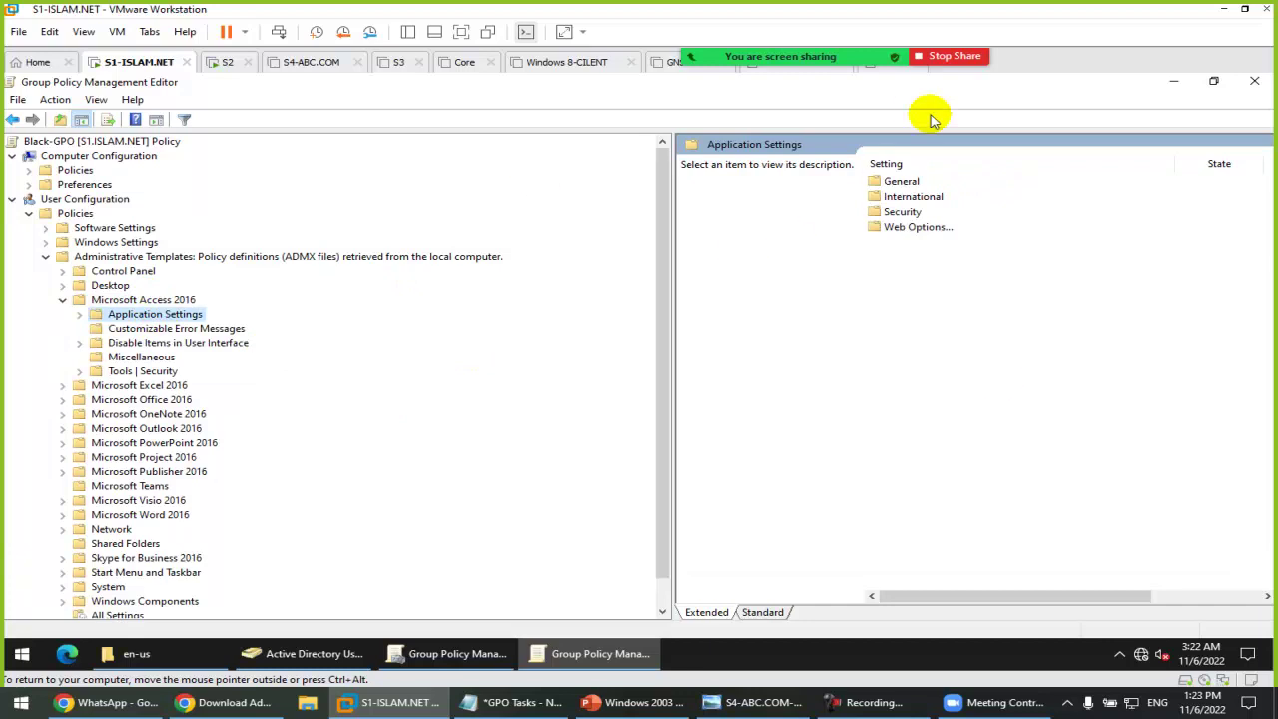
double_click(159, 387)
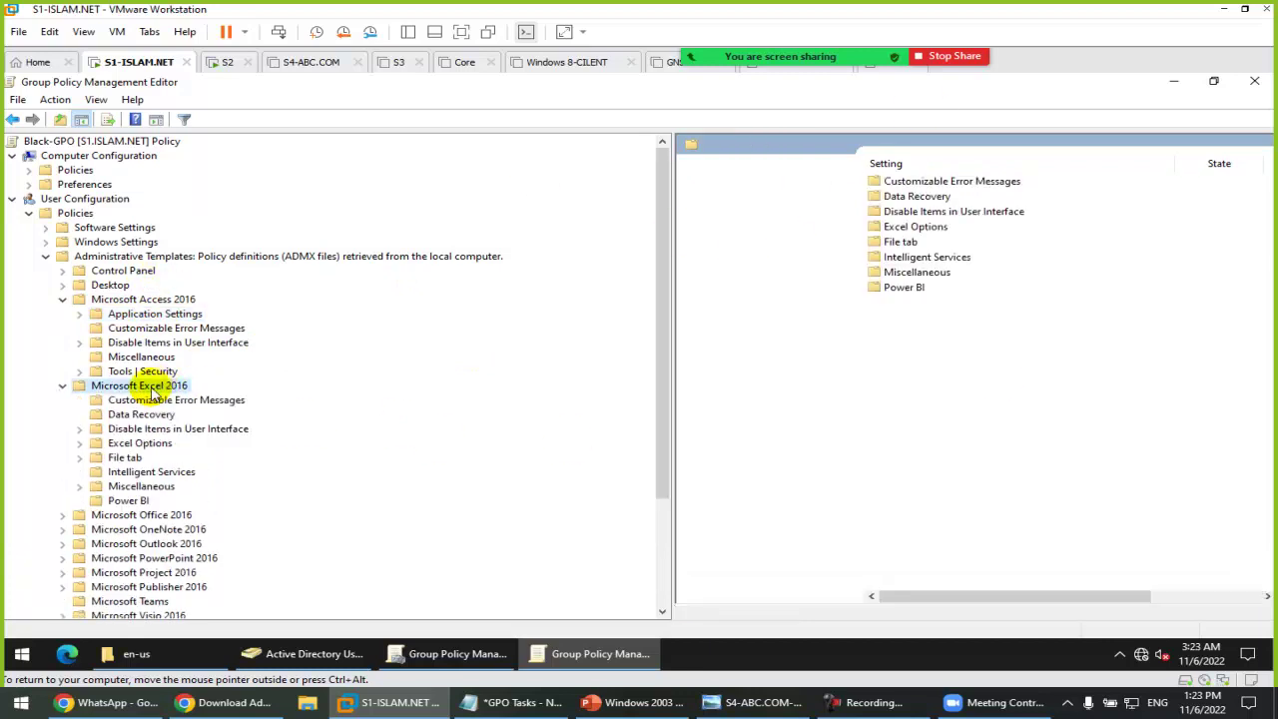
left_click(172, 401)
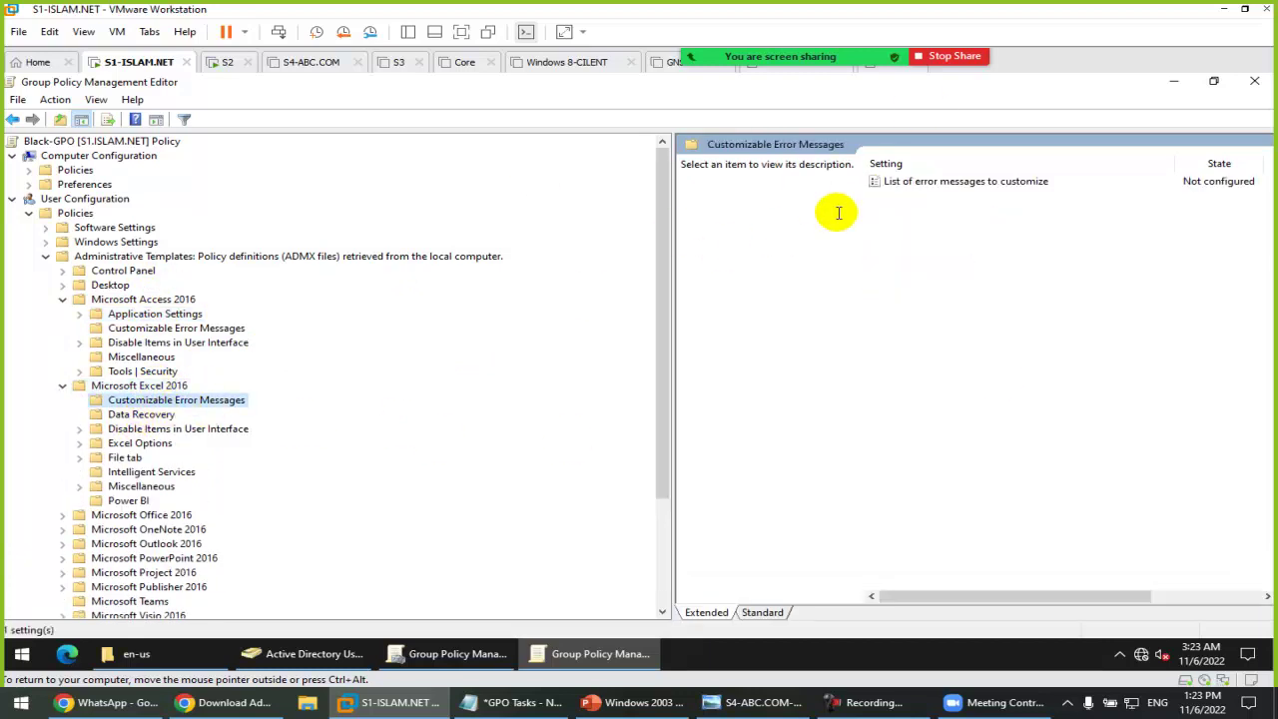
left_click(155, 415)
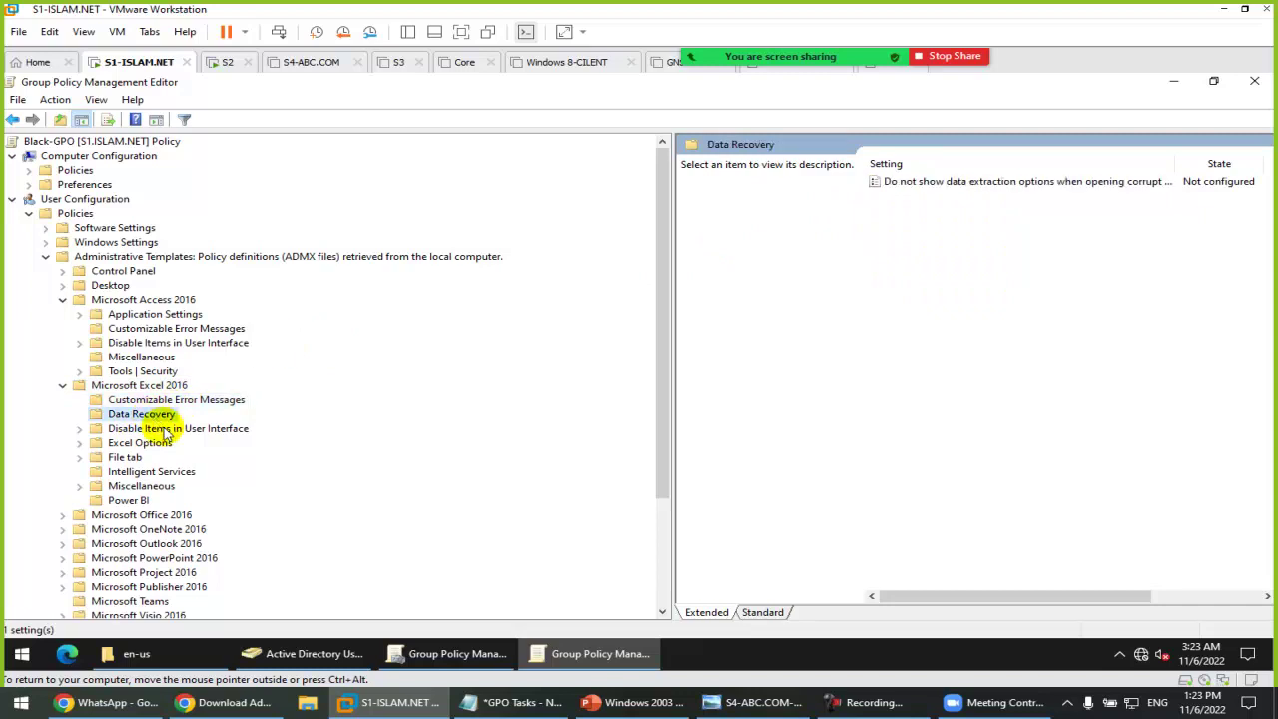
left_click(166, 428)
double_click(138, 443)
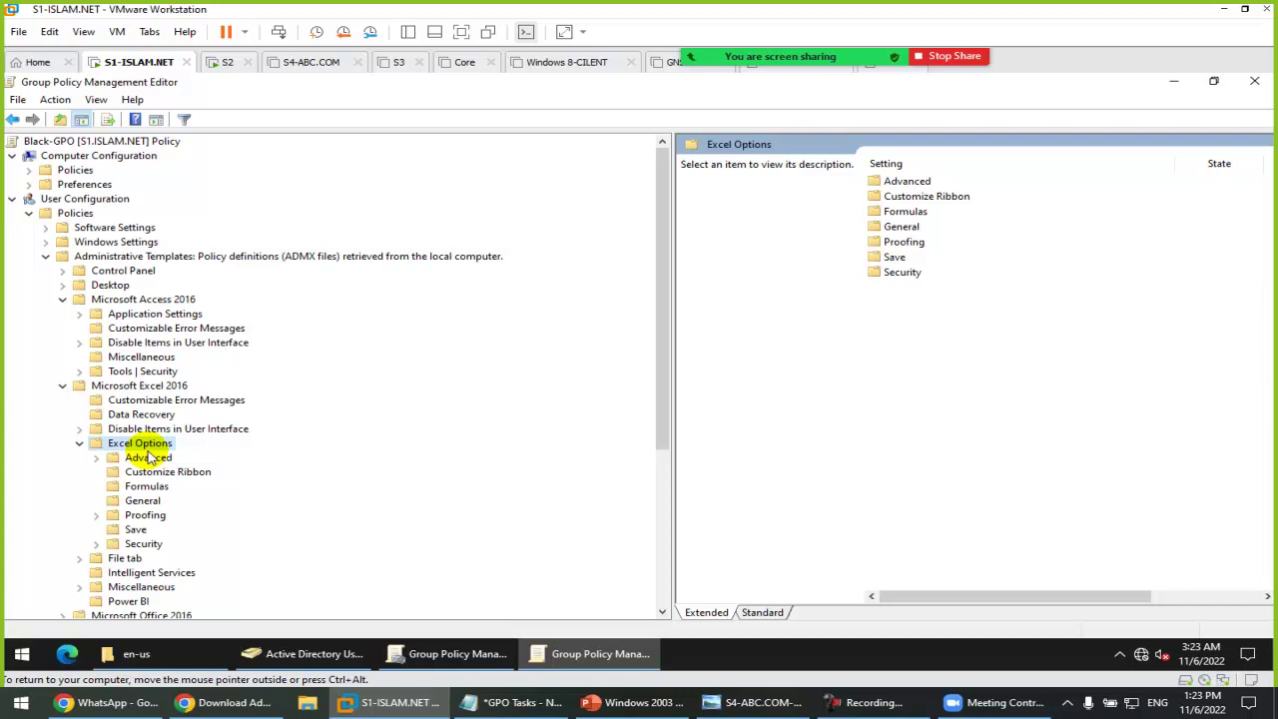
left_click(515, 702)
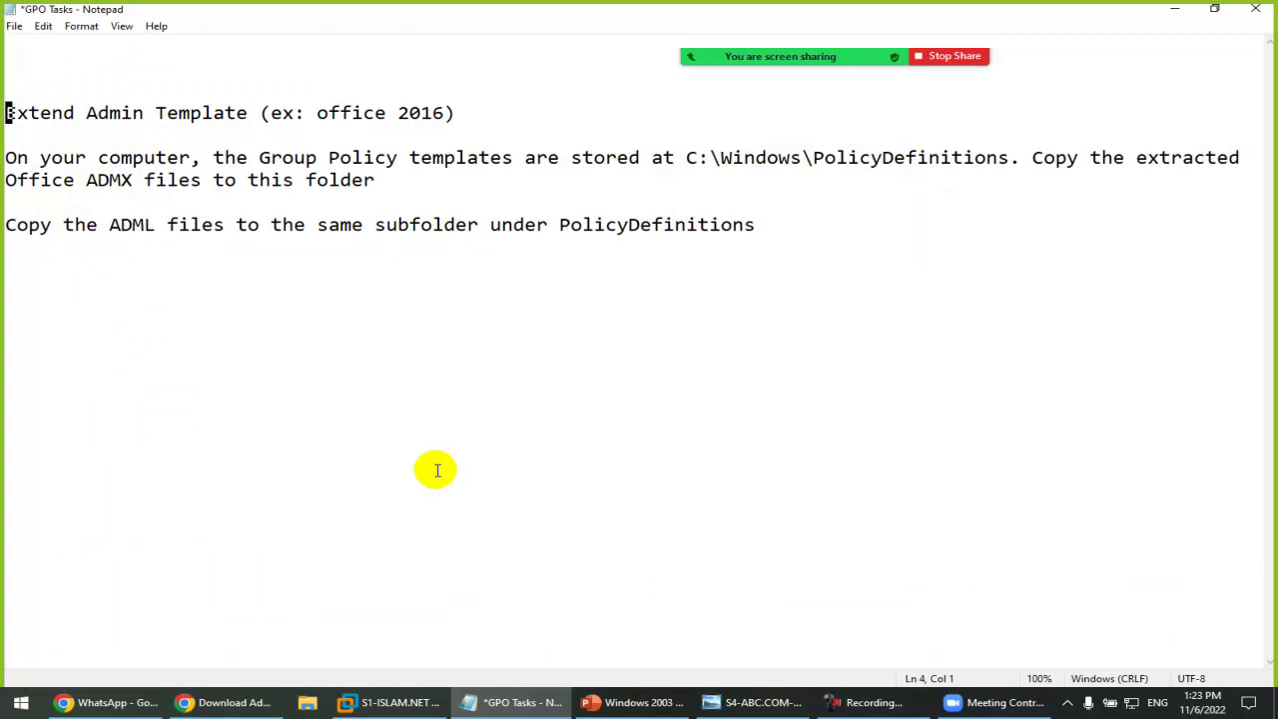
Step: Review the ADML copying step in the GPO Tasks notes, then stop sharing the screen in Zoom
mouse_move(401, 702)
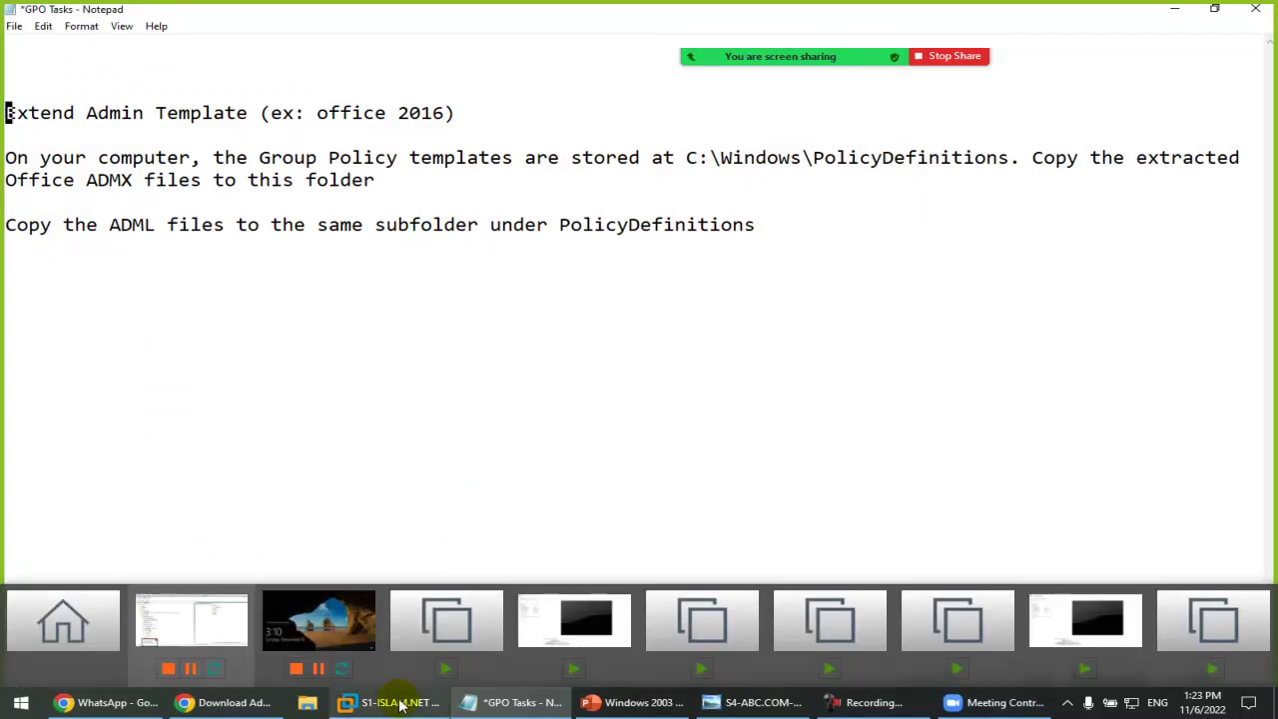
left_click(401, 702)
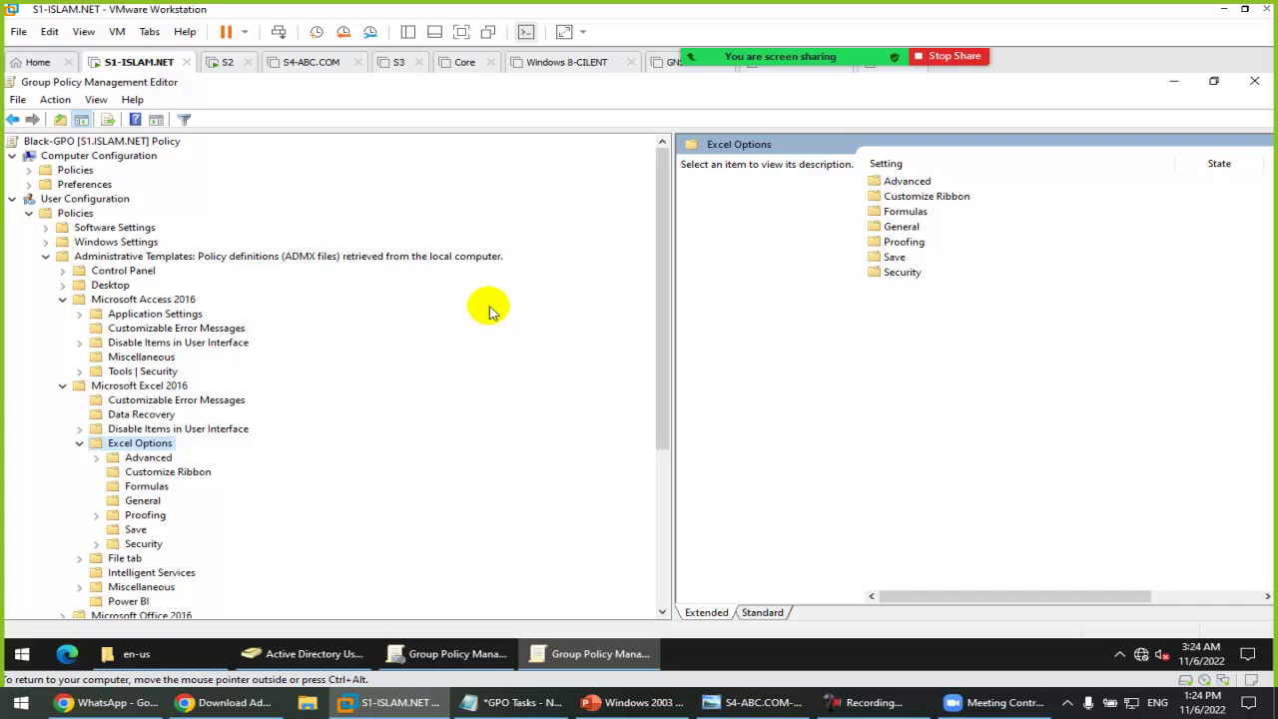
left_click(514, 702)
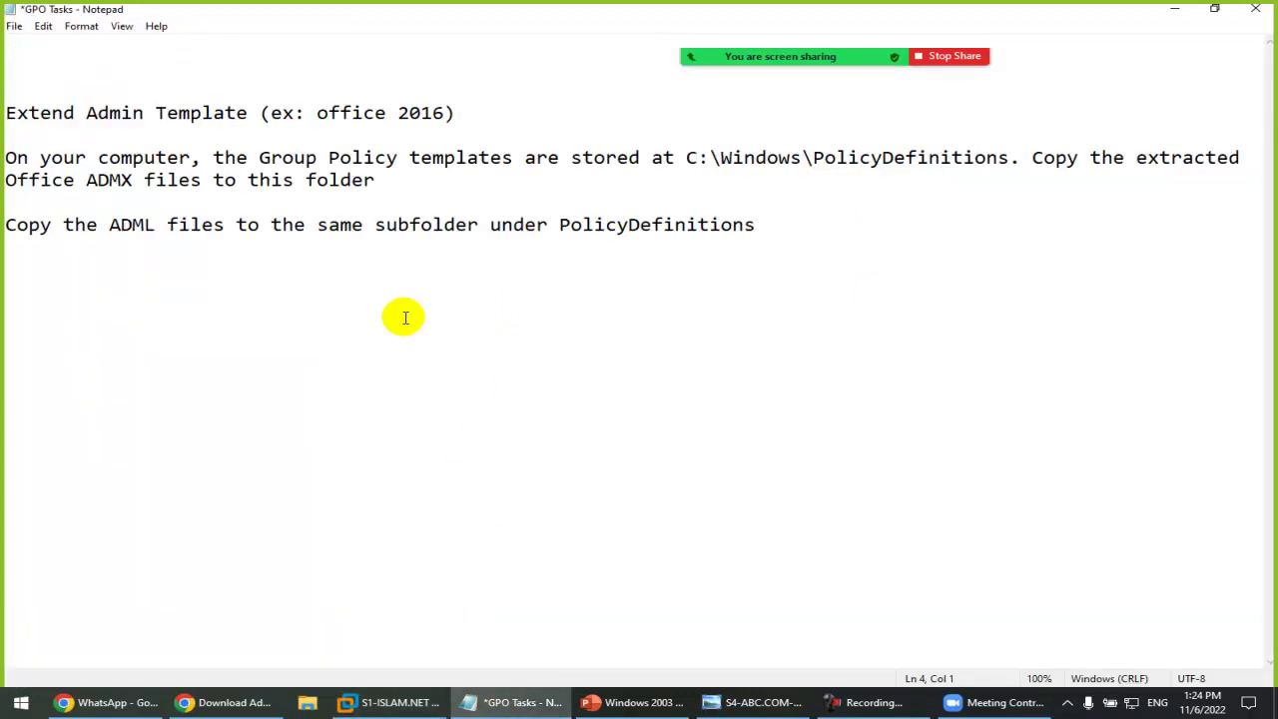
left_click(405, 318)
mouse_move(770, 48)
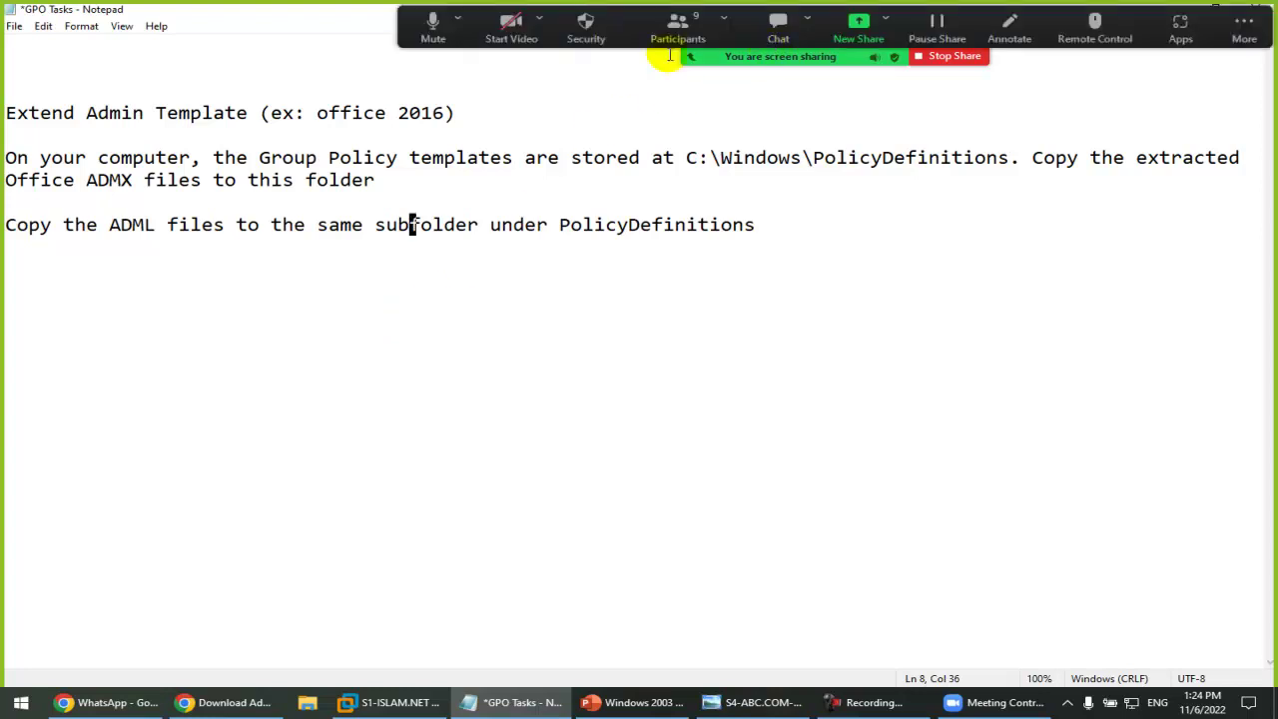
left_click(956, 60)
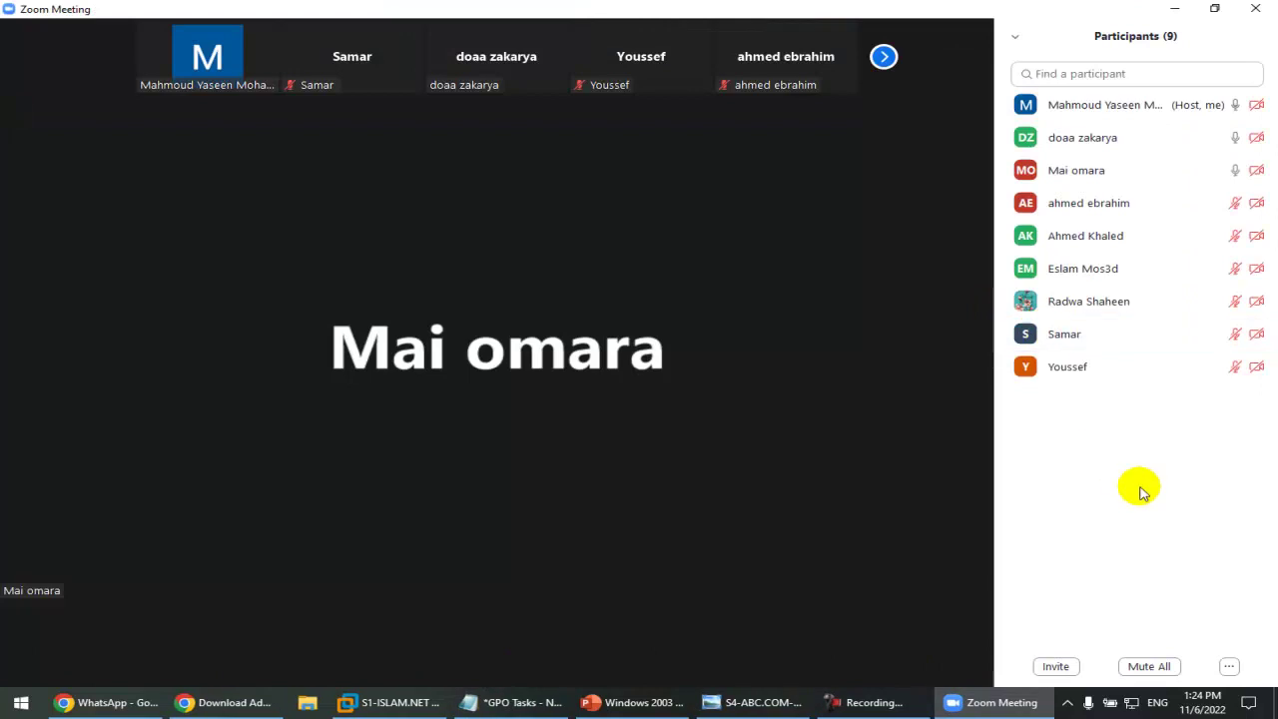